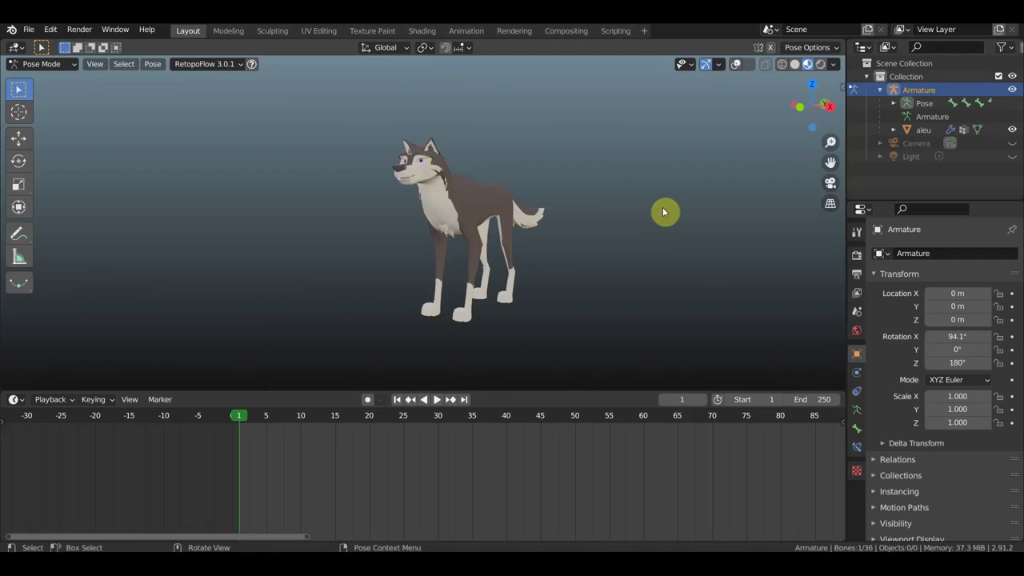
Orbit around the white wolf and play its 12-frame run cycle over frames 1–12.
mouse_move(598, 212)
middle_mouse_down()
mouse_move(580, 212)
mouse_move(592, 216)
middle_mouse_up()
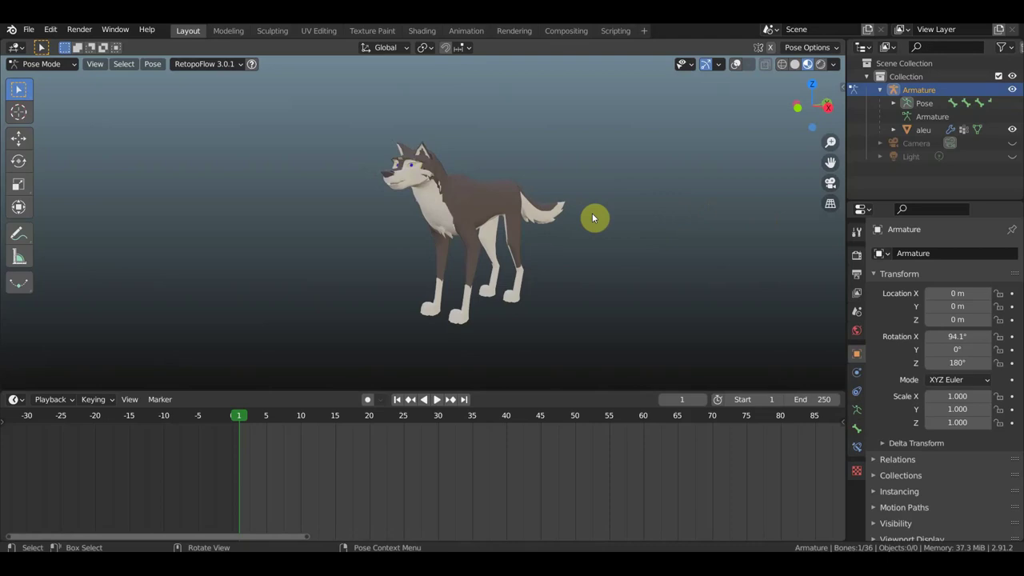
middle_click_drag(581, 222, 517, 215)
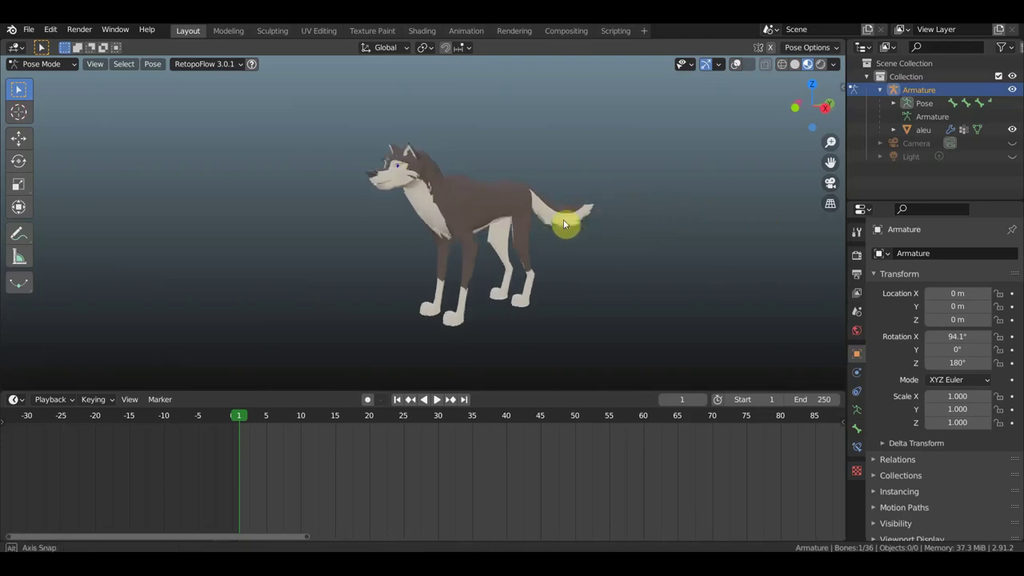
mouse_move(503, 228)
middle_mouse_down()
mouse_move(614, 229)
mouse_move(589, 229)
middle_mouse_up()
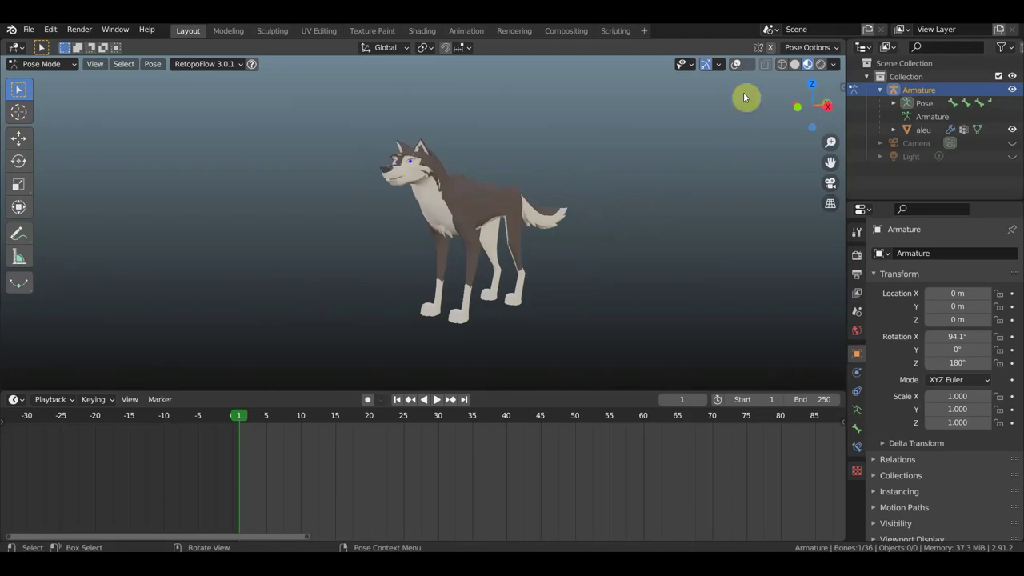
left_click(736, 64)
mouse_move(676, 231)
middle_mouse_down()
mouse_move(583, 229)
mouse_move(598, 229)
middle_mouse_up()
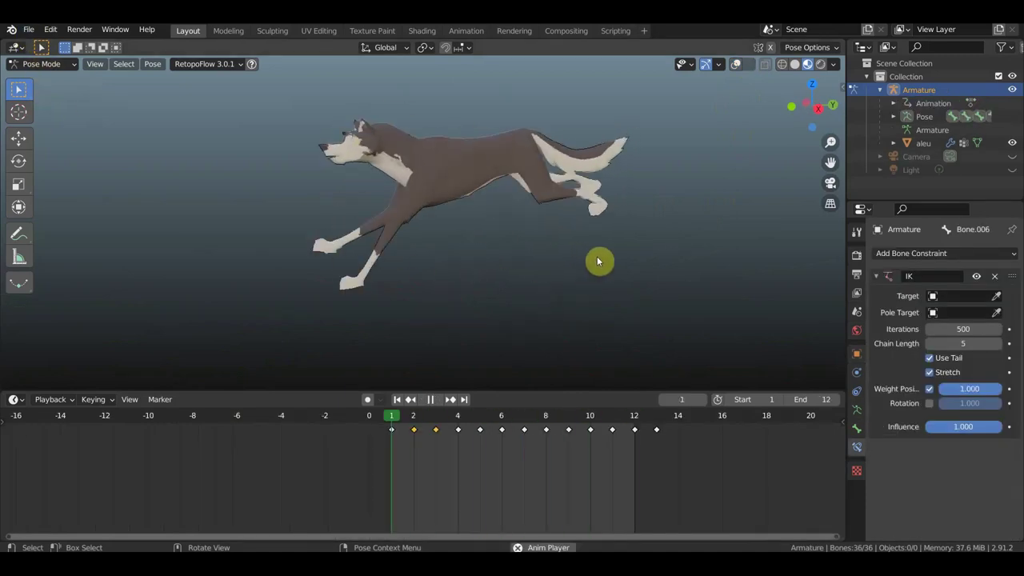
Stop playback and delete the Camera from the scene.
key("space")
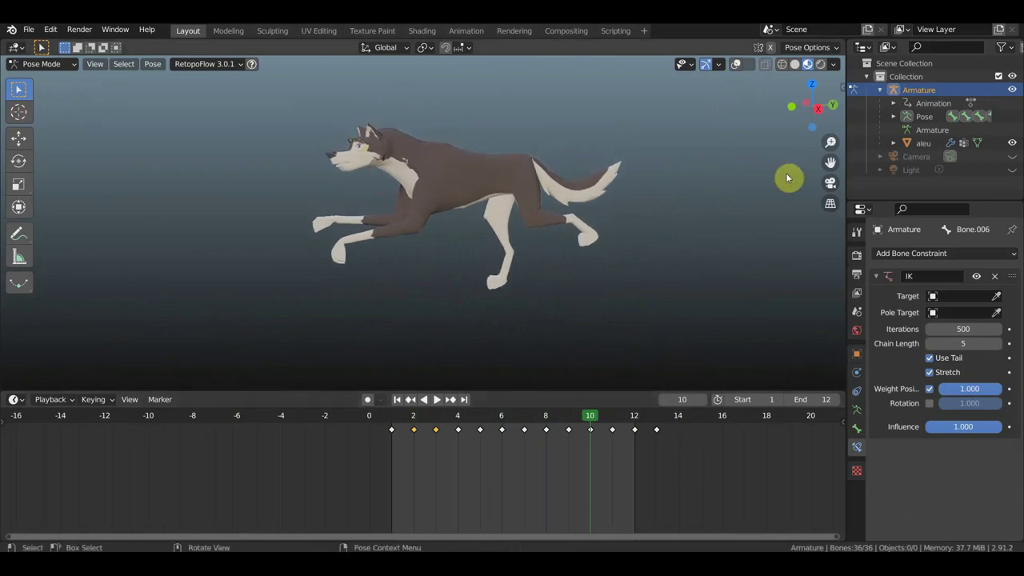
left_click(930, 158)
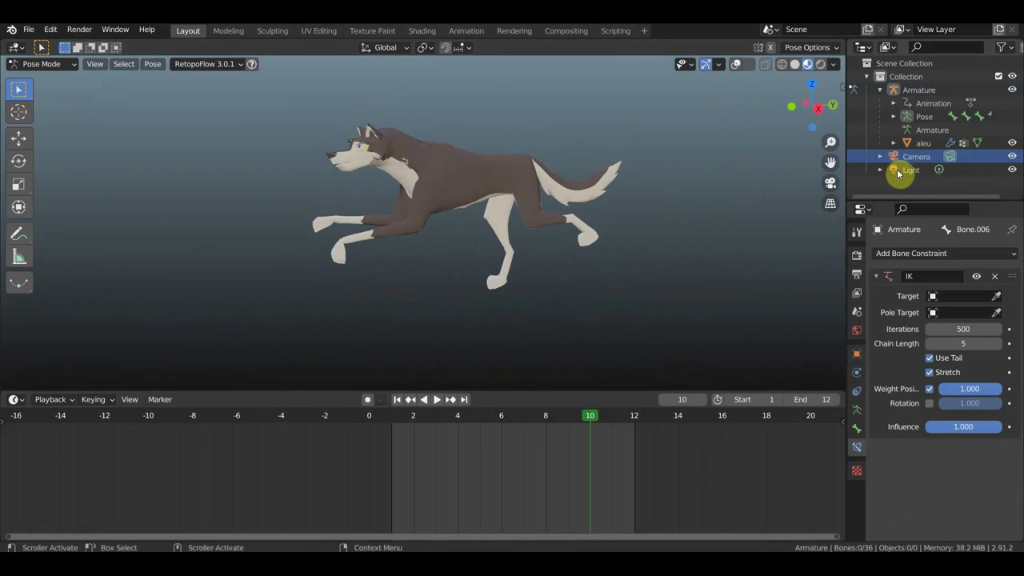
key("x")
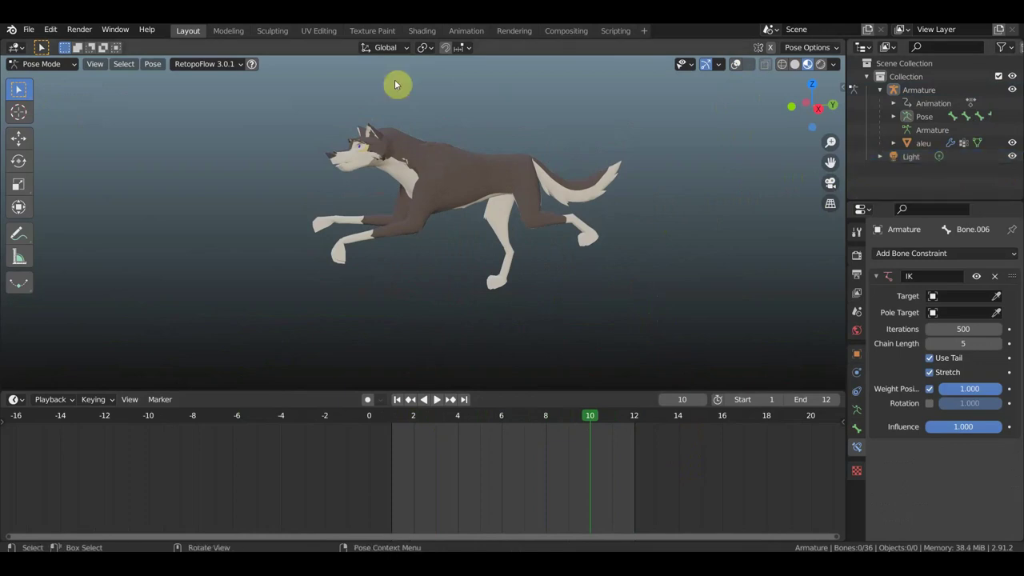
left_click(28, 29)
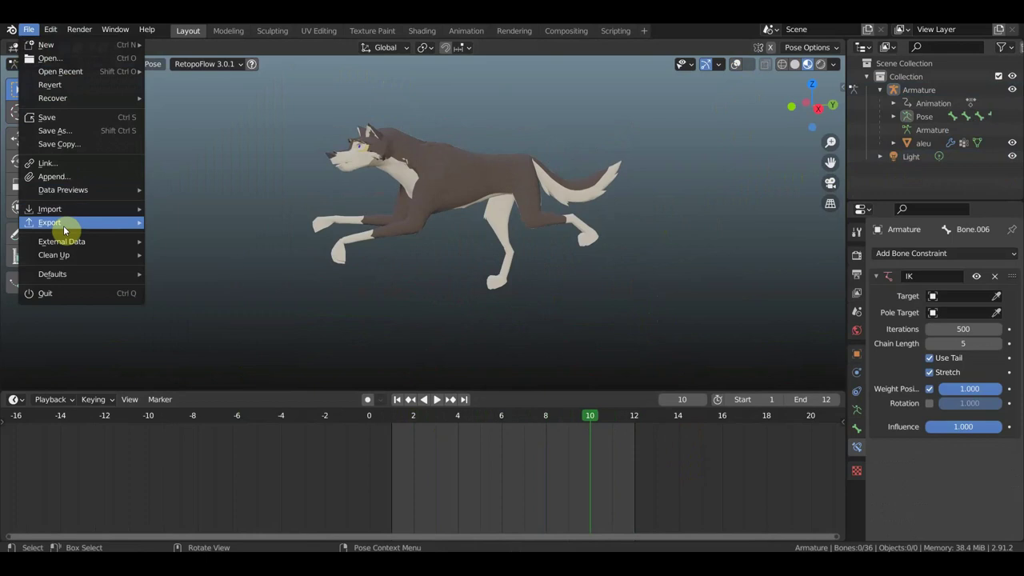
Show the bone overlays, switch the rig to Object Mode and select all objects.
left_click(736, 64)
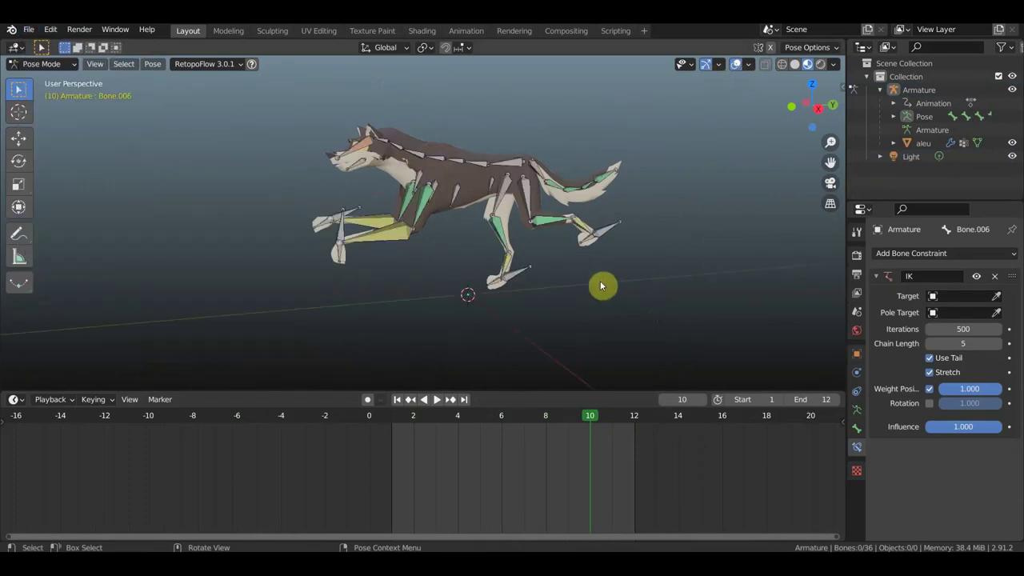
left_click(57, 64)
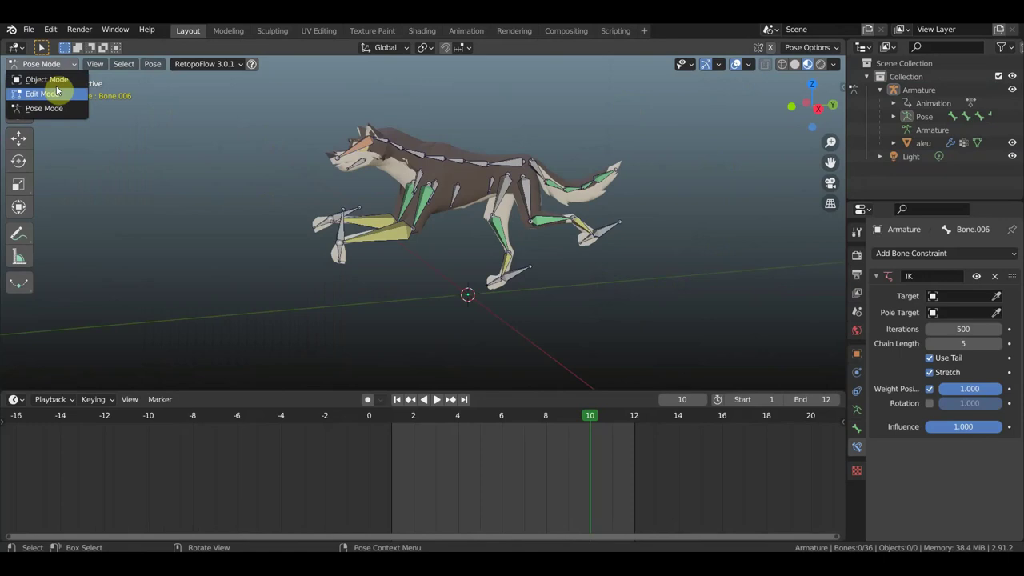
left_click(65, 77)
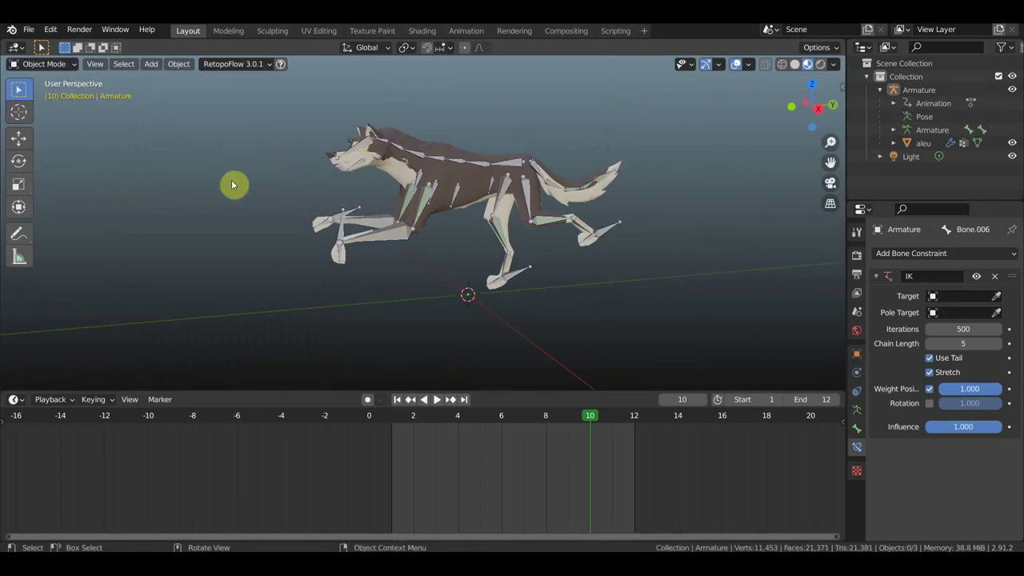
key("a")
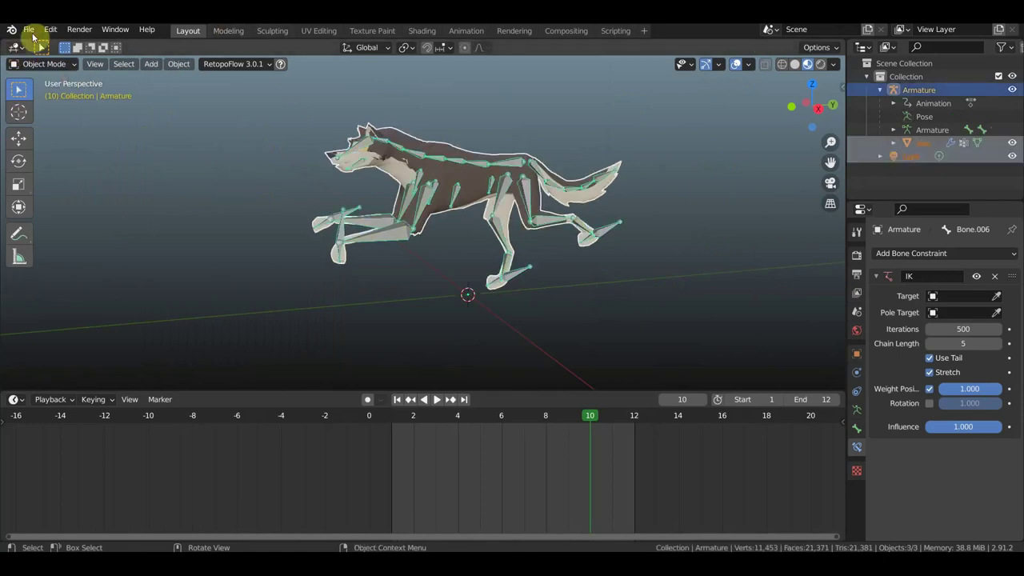
left_click(28, 29)
mouse_move(50, 223)
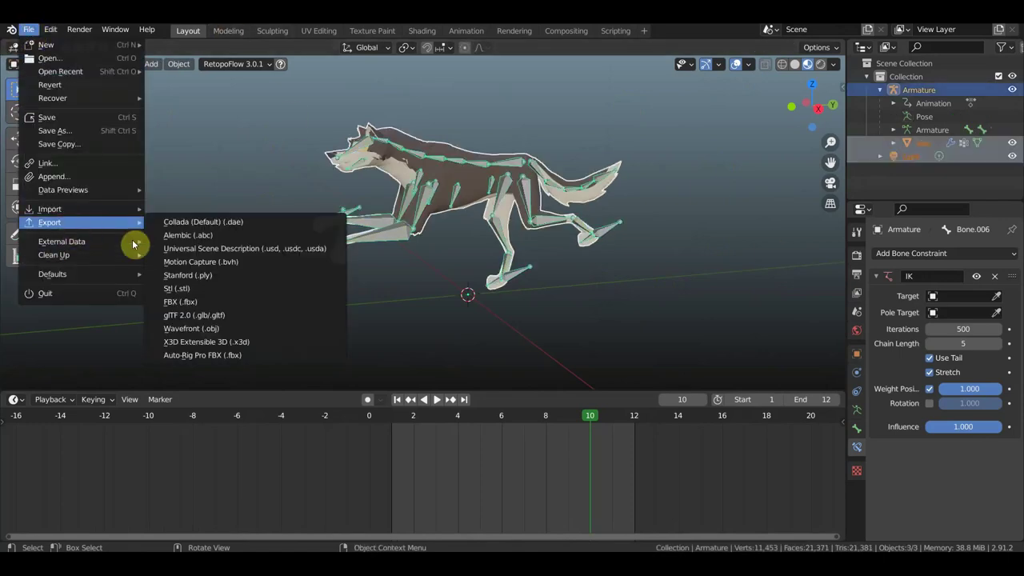
Export the scene as FBX 'АЛУ кости.бег анимац.fbx' to the Desktop.
left_click(186, 302)
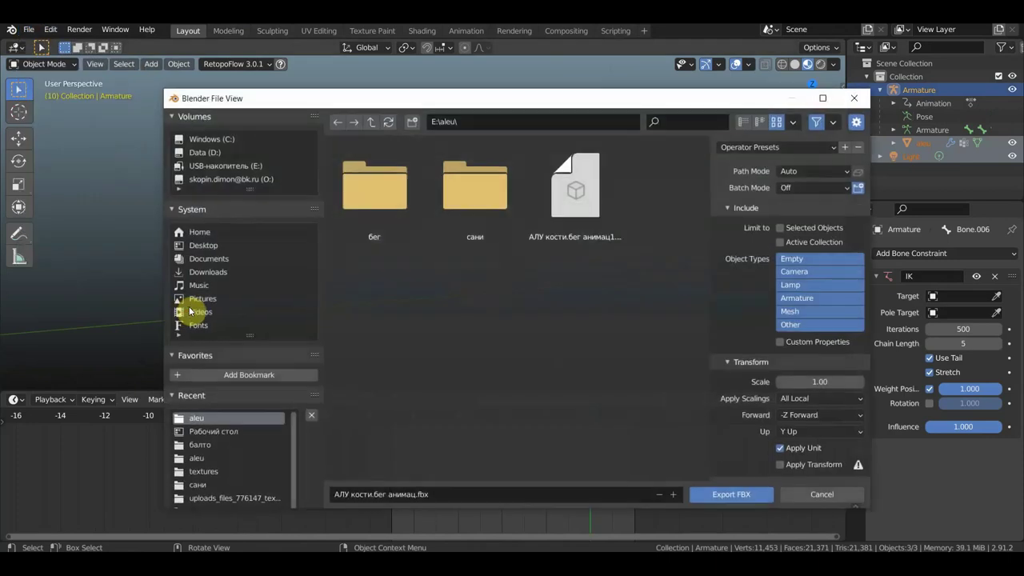
left_click(210, 248)
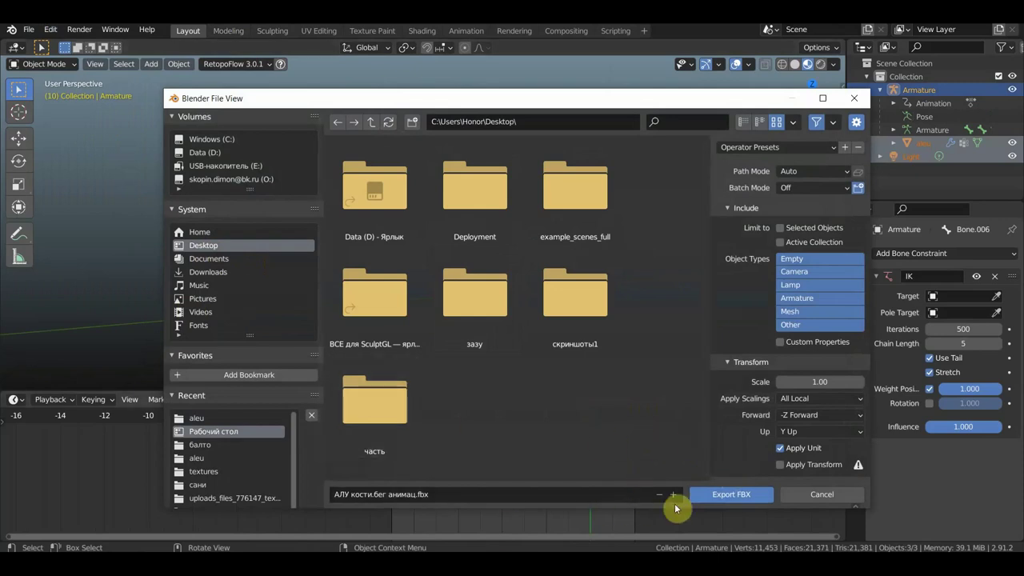
left_click(736, 494)
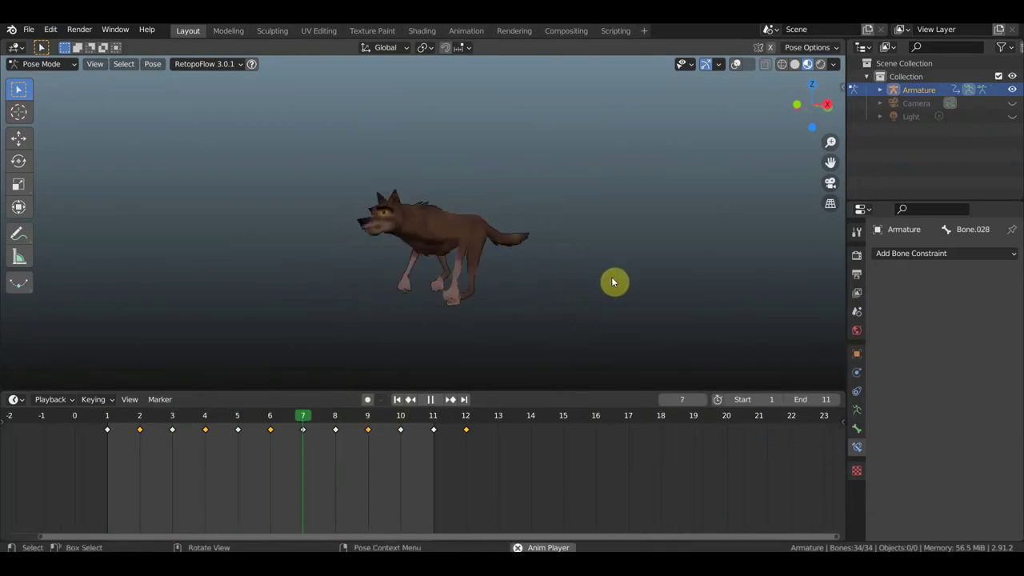
Stop the brown wolf's playback and import 'АЛУ кости.бег анимац.fbx' from the Desktop.
key("space")
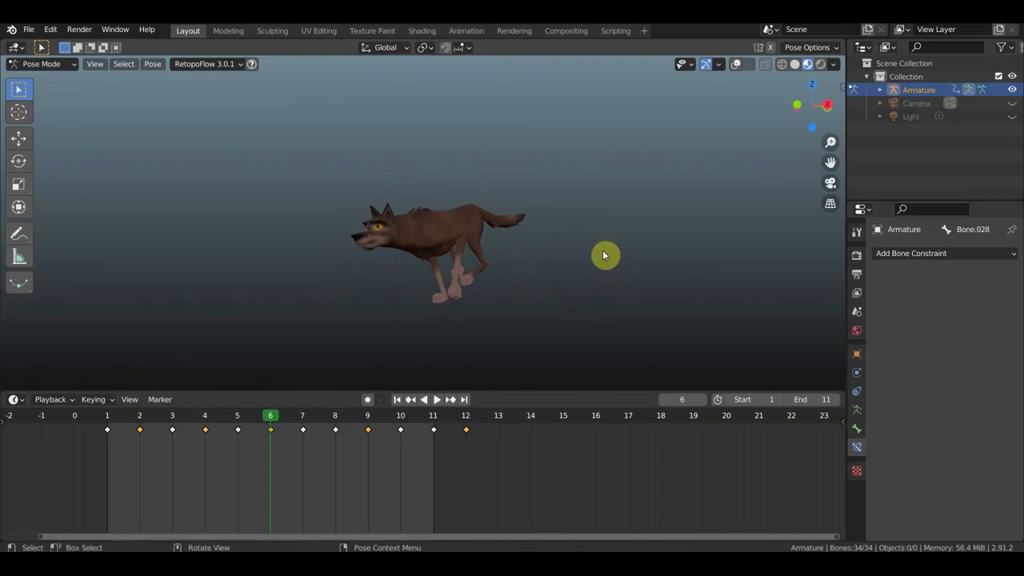
scroll(592, 264, "down", 2)
middle_click_drag(578, 245, 579, 267)
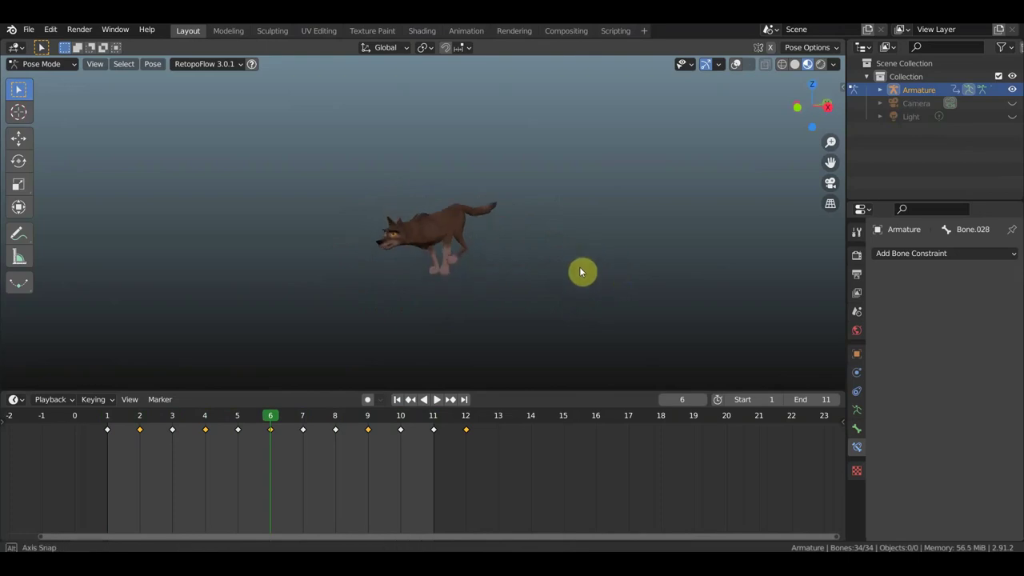
left_click(29, 30)
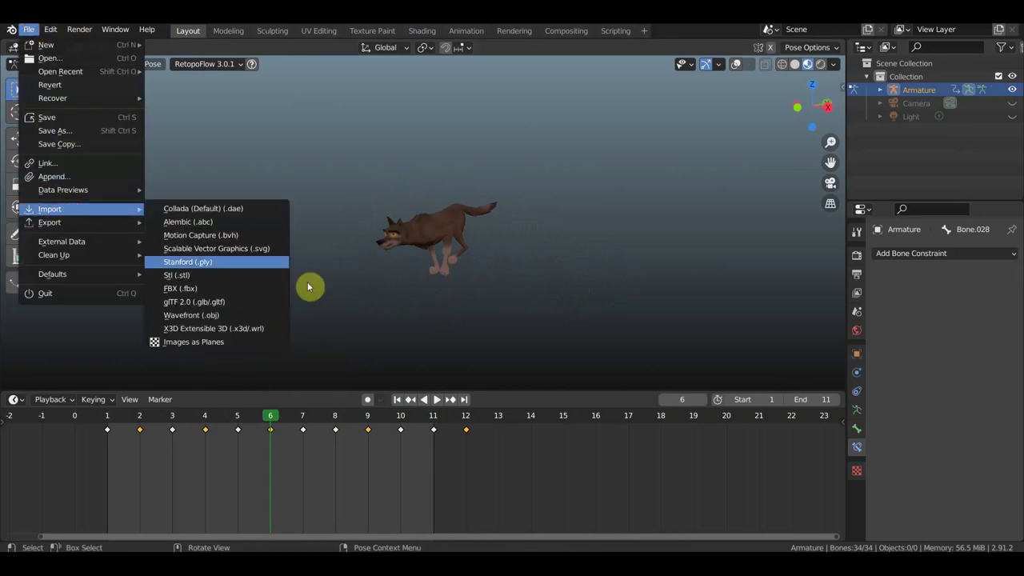
left_click(183, 290)
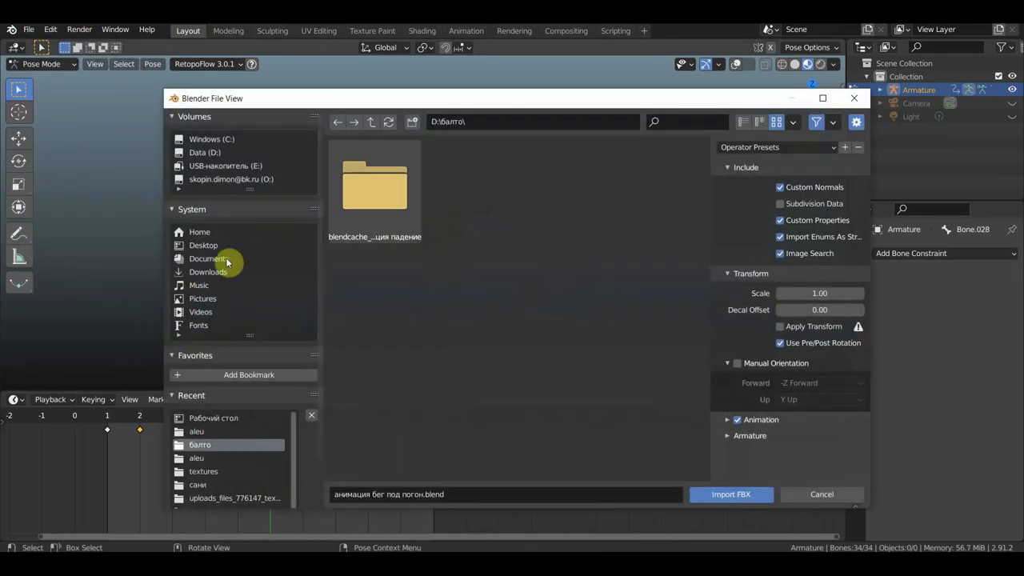
left_click(202, 245)
left_click(480, 404)
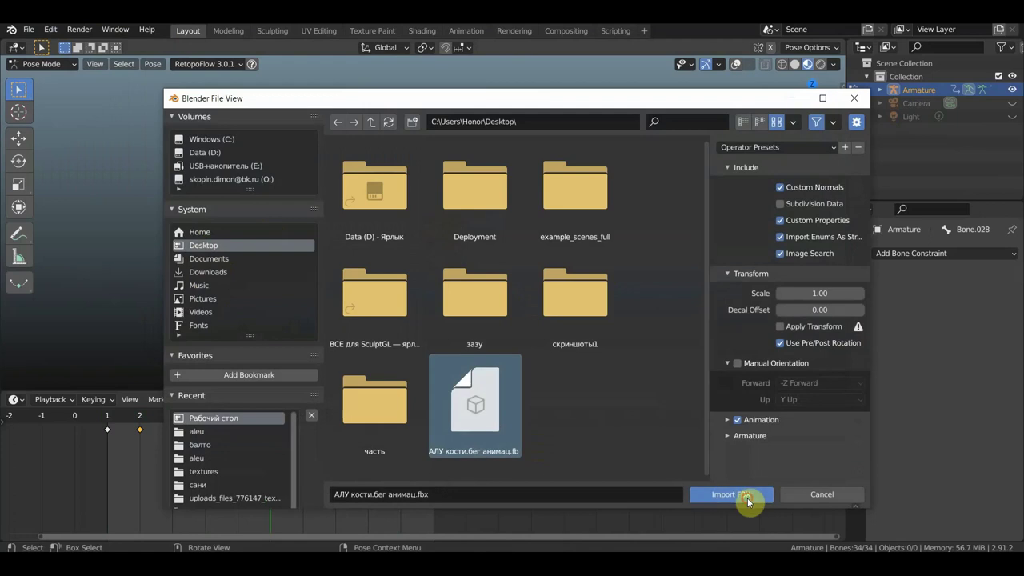
left_click(748, 496)
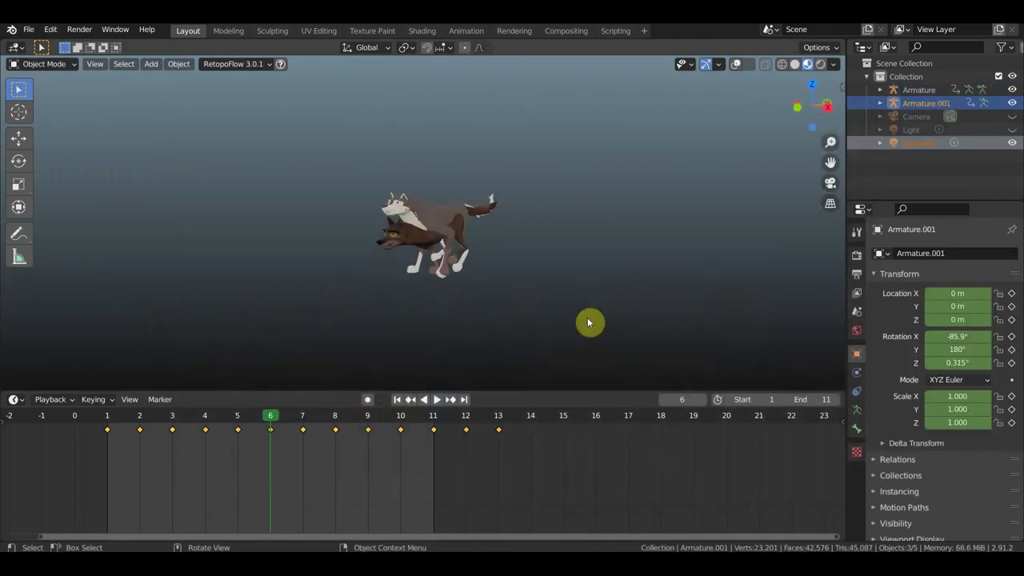
Show the bone and floor overlays and hide the imported light.
mouse_move(636, 320)
middle_mouse_down()
mouse_move(498, 320)
mouse_move(629, 327)
mouse_move(675, 312)
mouse_move(663, 315)
middle_mouse_up()
scroll(458, 240, "up", 3)
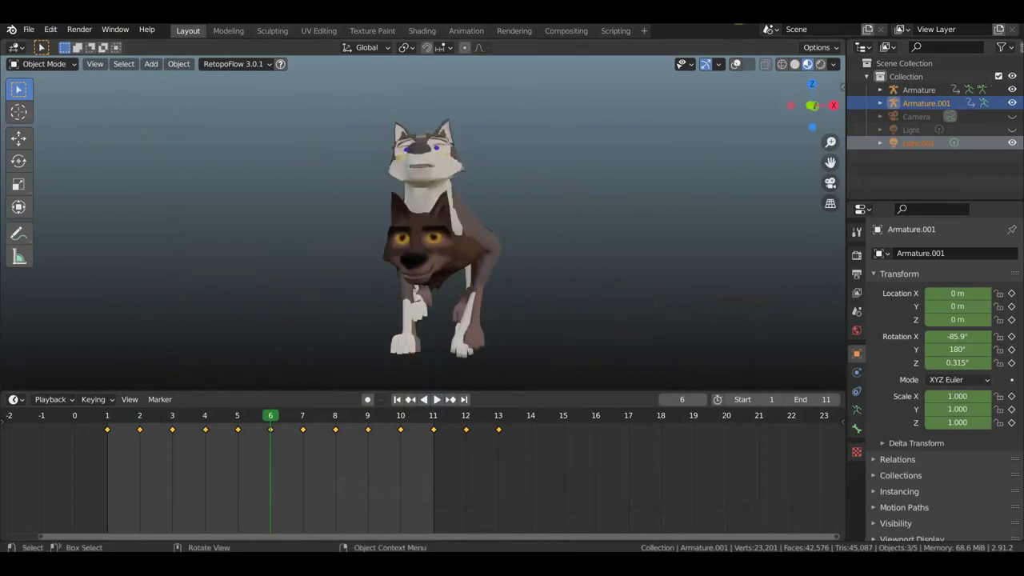
left_click(735, 64)
scroll(584, 226, "down", 2)
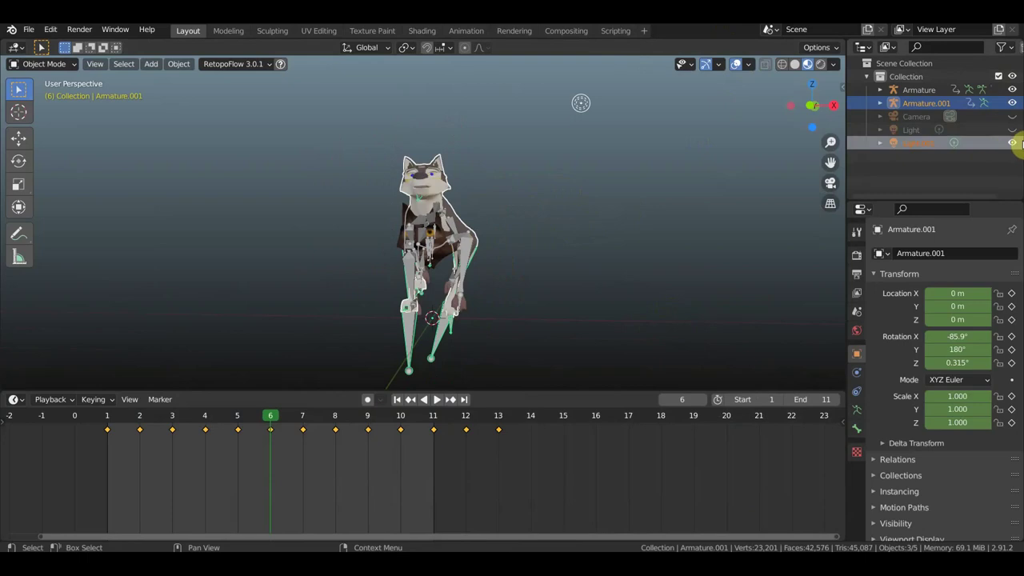
left_click(1012, 142)
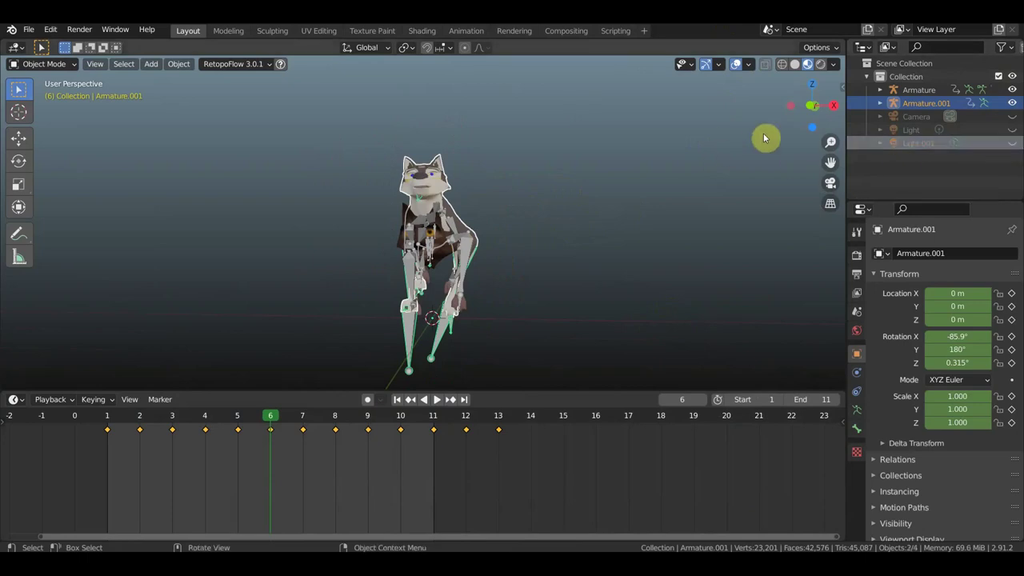
At frame 1, slide the white wolf sideways along X to about 1.18 m.
left_click(19, 139)
left_click_drag(483, 320, 580, 336)
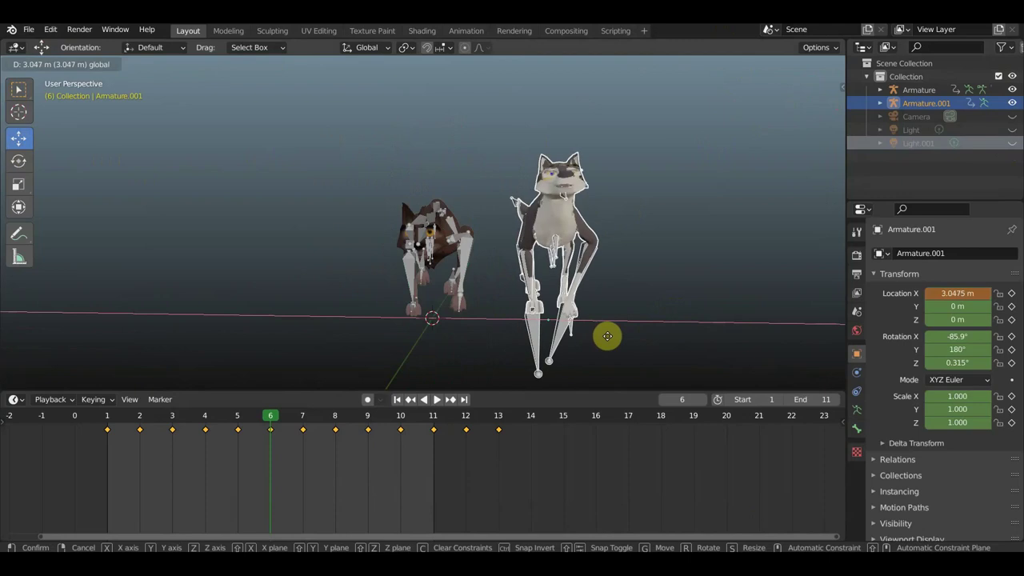
middle_click_drag(656, 326, 499, 343)
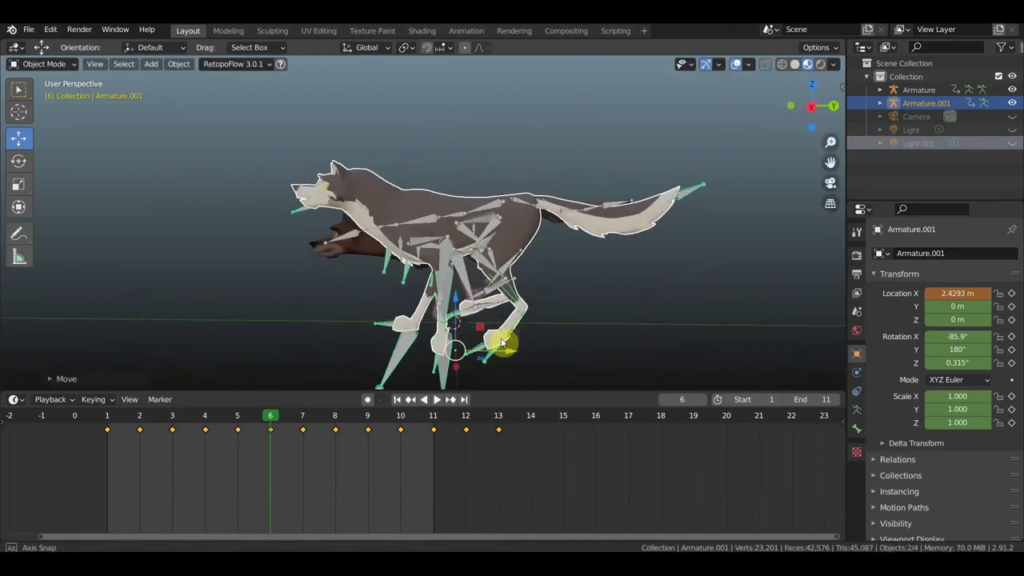
left_click(110, 419)
mouse_move(201, 384)
middle_mouse_down()
mouse_move(347, 384)
mouse_move(393, 275)
mouse_move(457, 282)
middle_mouse_up()
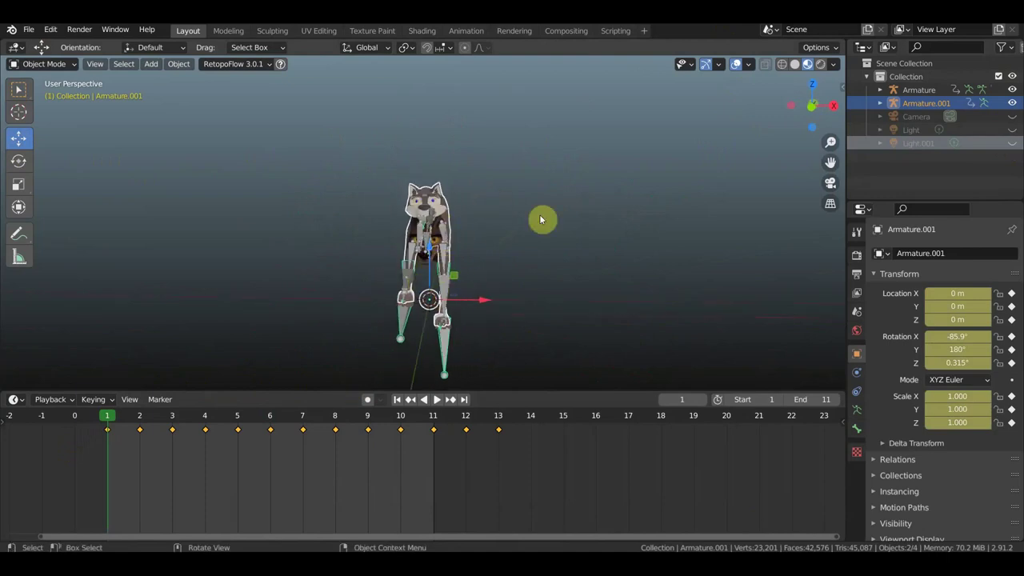
mouse_move(487, 302)
left_mouse_down()
mouse_move(553, 309)
mouse_move(554, 318)
left_mouse_up()
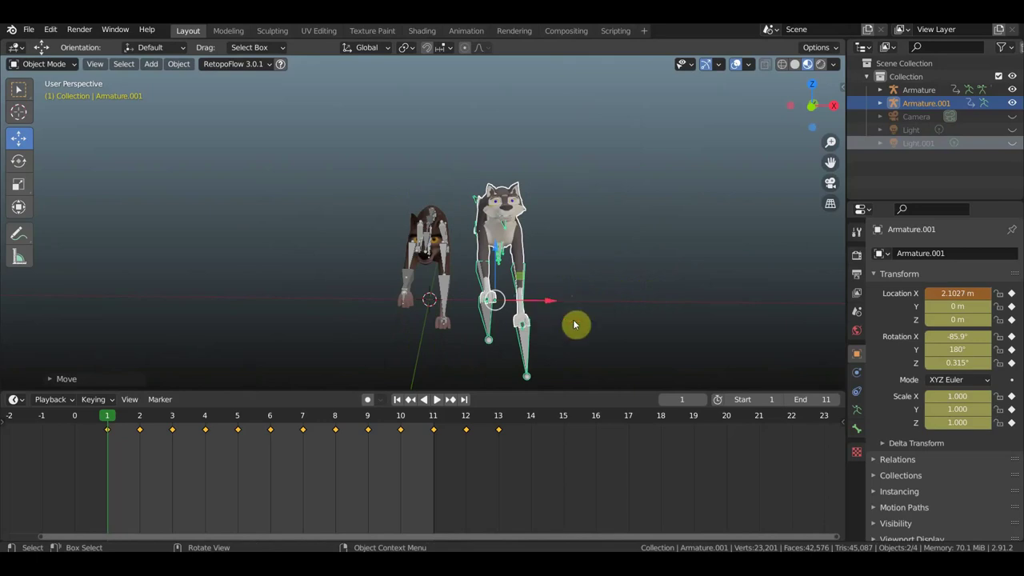
In Right Ortho view, move the rig forward to Y 4.9809 m and down to Z -0.097985 m.
mouse_move(601, 254)
middle_mouse_down()
mouse_move(555, 268)
mouse_move(464, 264)
mouse_move(448, 251)
middle_mouse_up()
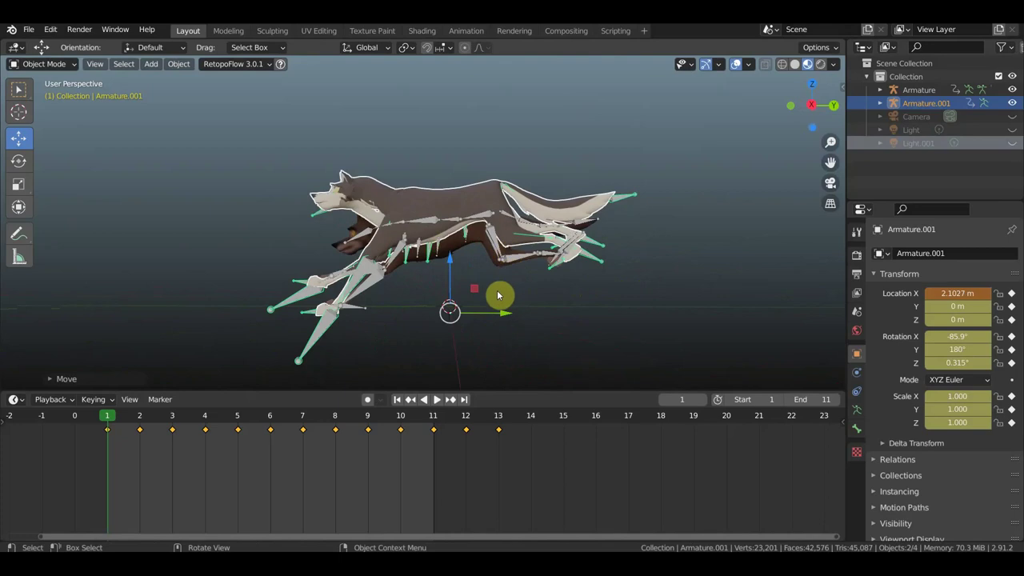
key("KP_3")
left_click_drag(501, 304, 674, 338)
left_click_drag(610, 254, 610, 258)
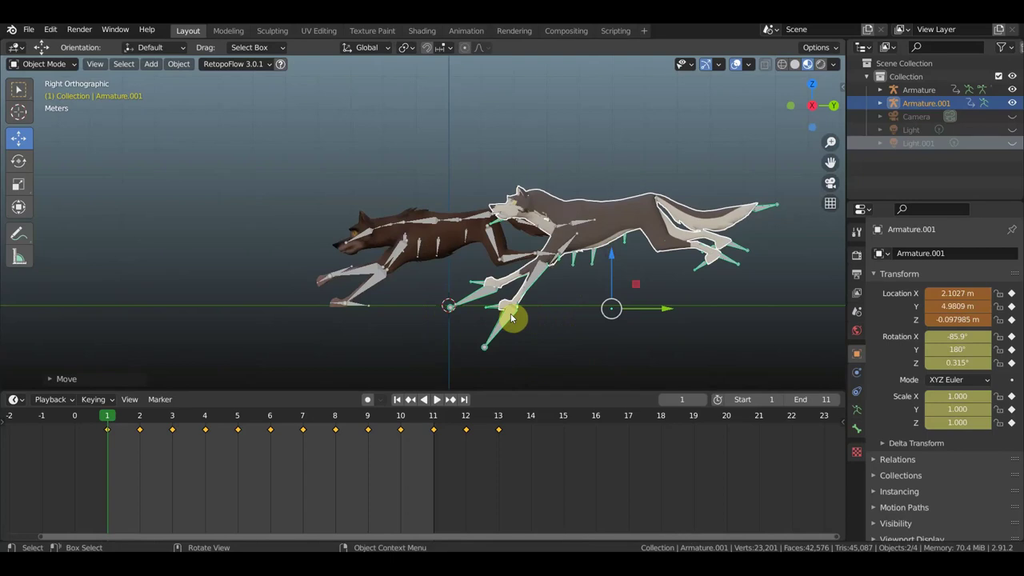
Key Location & Rotation on Armature.001 at frame 1 (X 2.1027, Y 4.9809, Z -0.097985 m).
key("i")
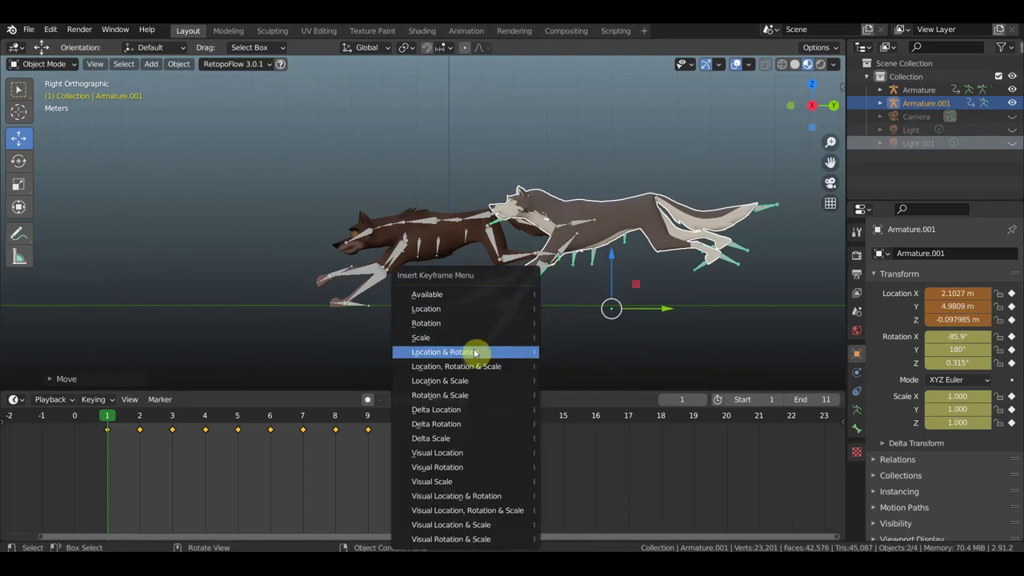
left_click(474, 353)
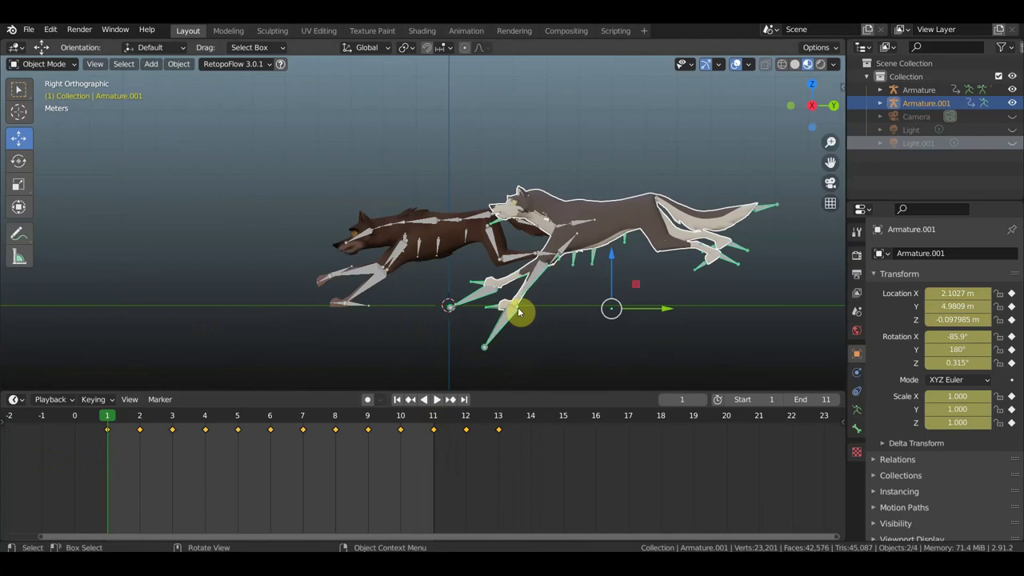
scroll(592, 312, "up", 2)
middle_click_drag(592, 312, 469, 267, "shift")
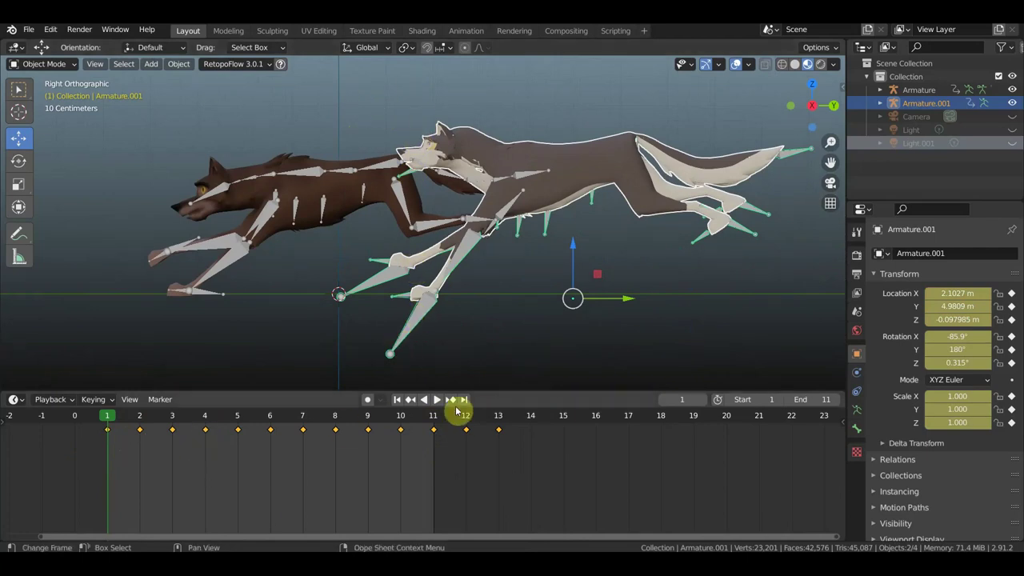
At frame 11, move Armature.001 sideways and forward to Y 5.4459 m and key Location & Rotation.
left_click(432, 418)
middle_click_drag(460, 297, 604, 304)
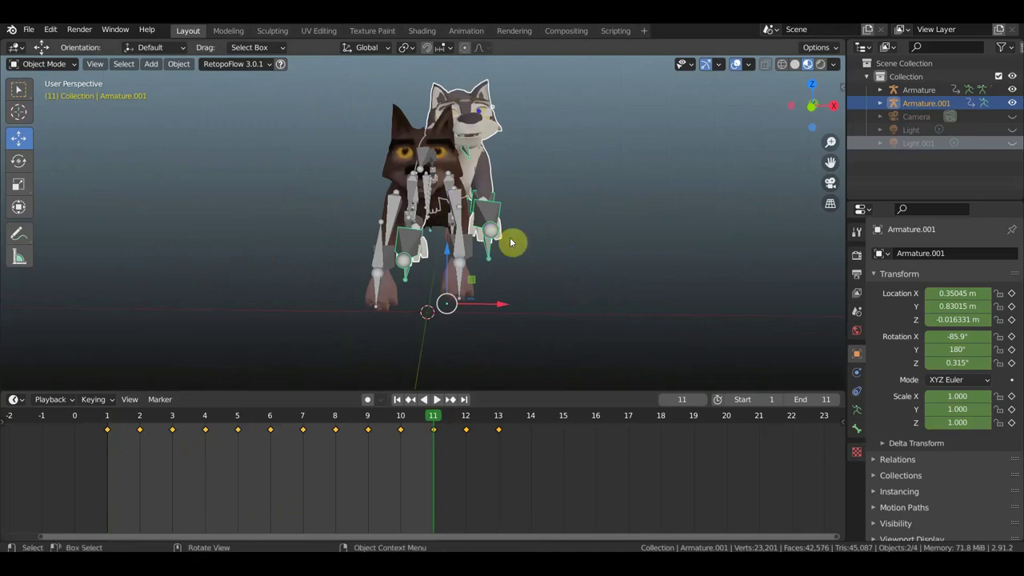
left_click_drag(501, 304, 626, 318)
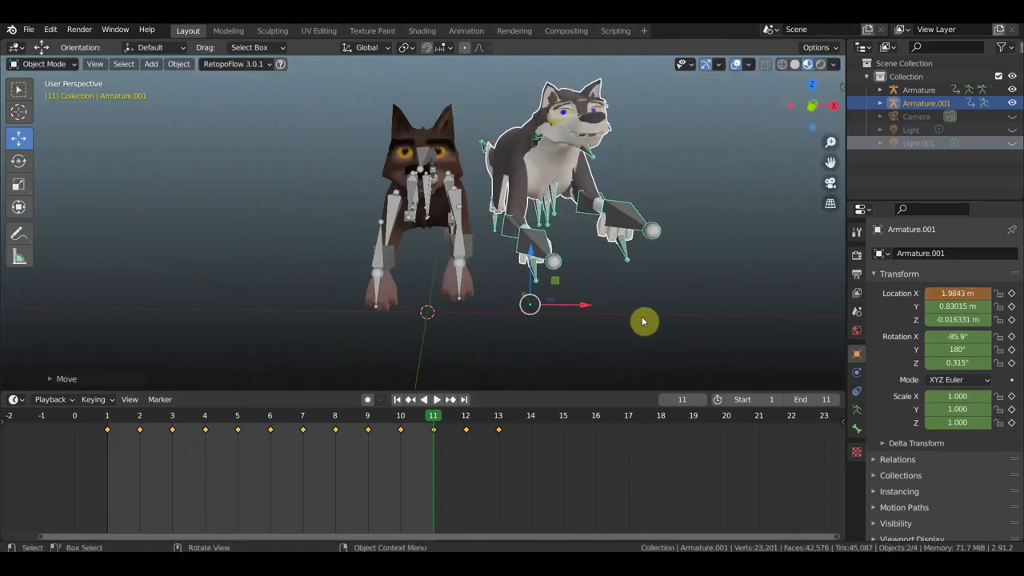
middle_click_drag(666, 322, 500, 320)
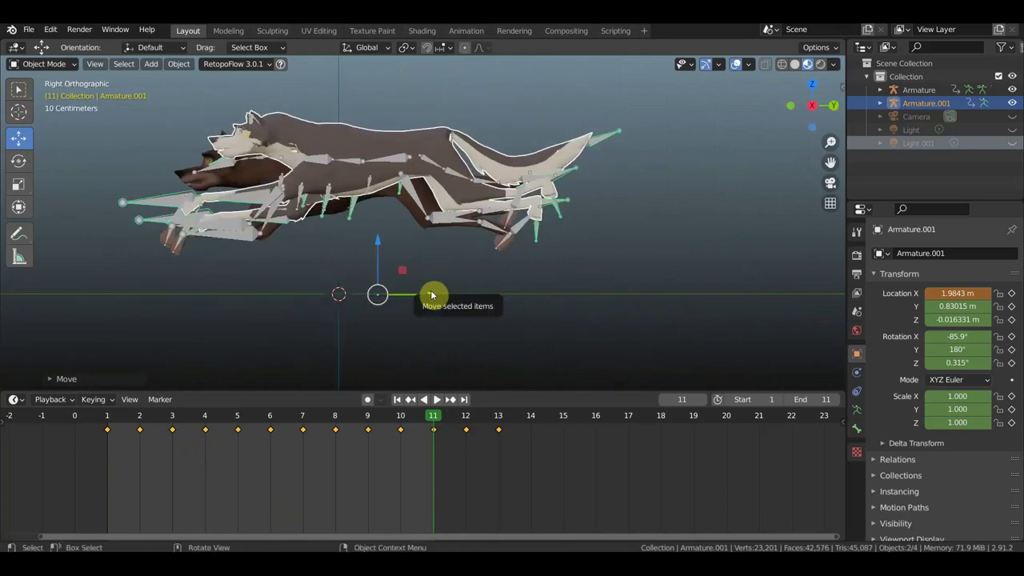
left_click_drag(431, 296, 649, 297)
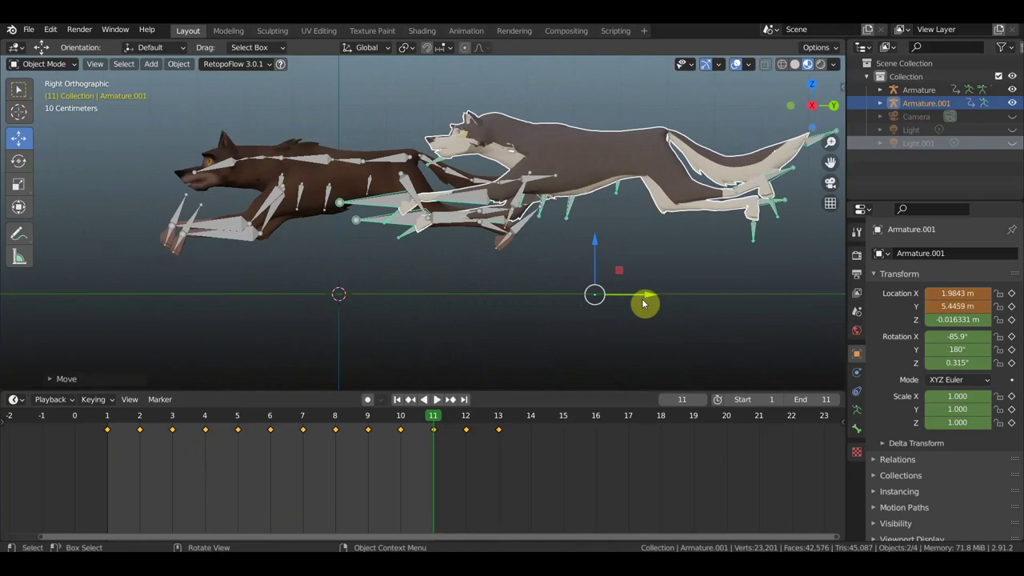
key("i")
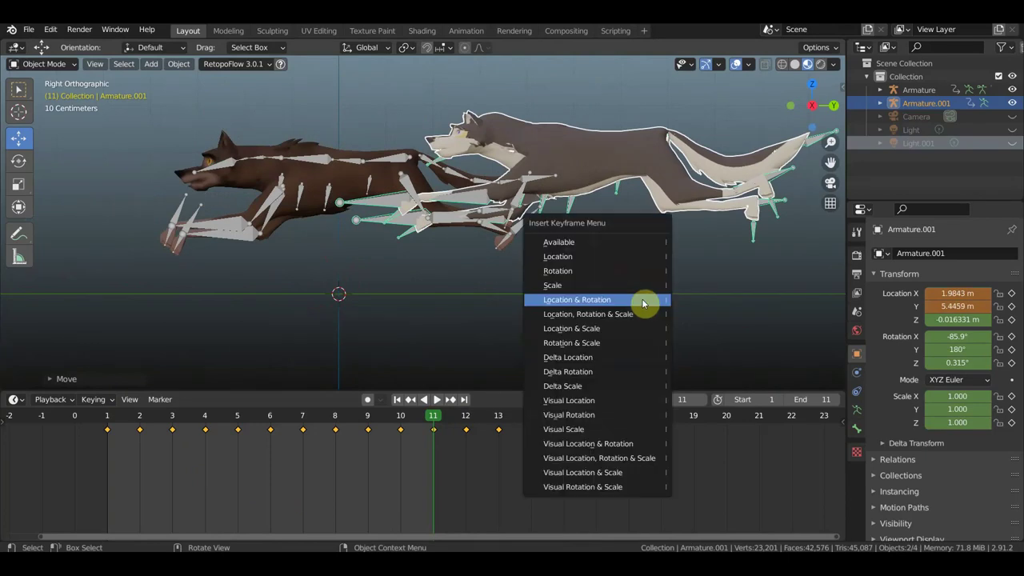
left_click(644, 302)
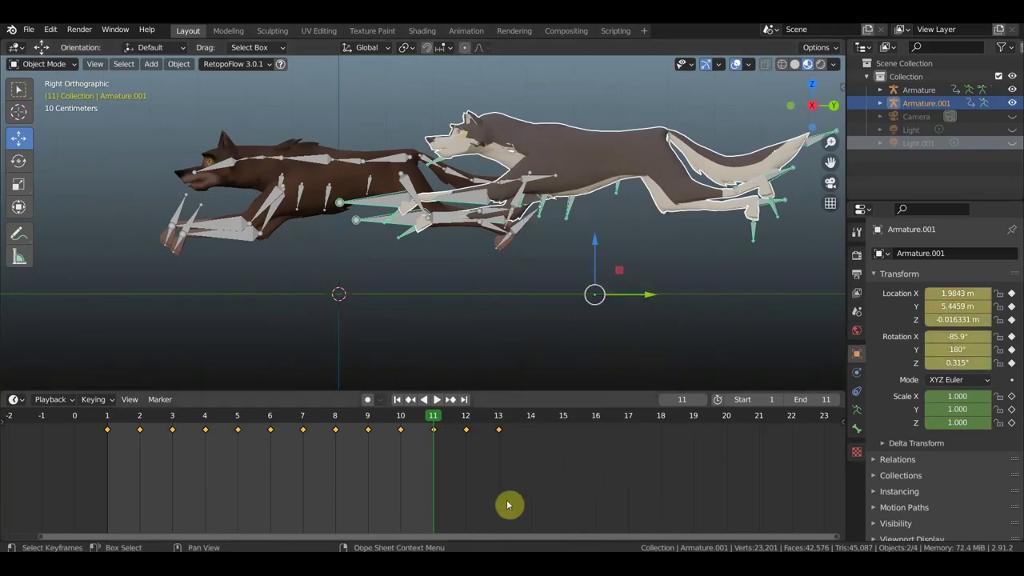
Delete the keyframes at frames 12 and 13, preview the run cycle, and return to frame 1.
left_click_drag(541, 467, 464, 424)
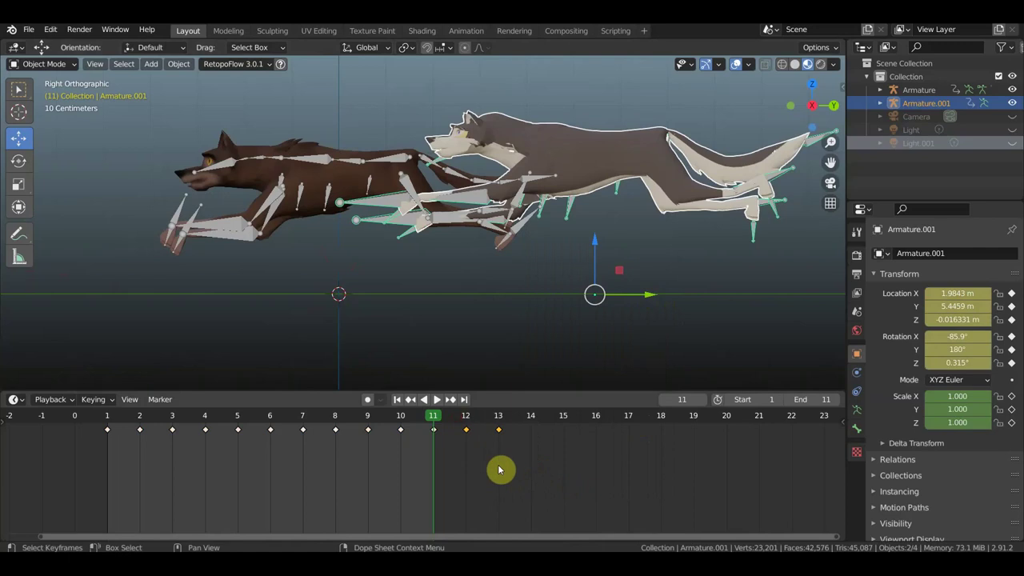
key("x")
left_click(499, 467)
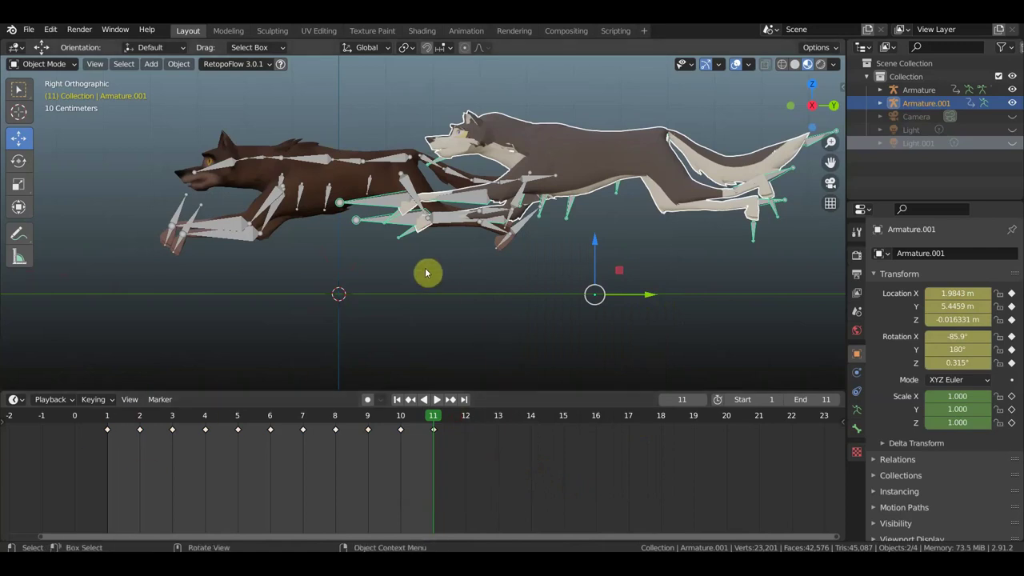
key("space")
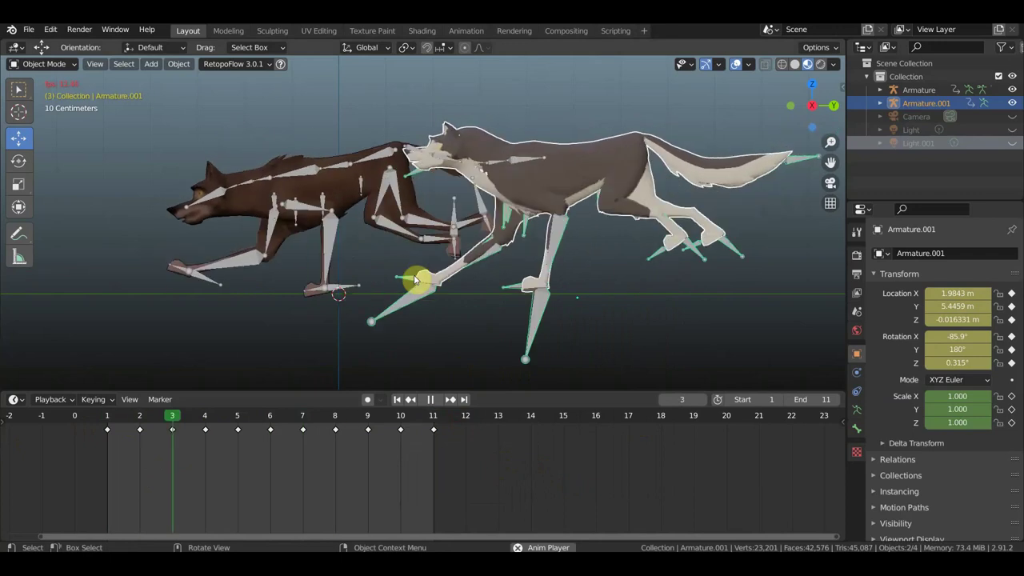
mouse_move(455, 269)
middle_mouse_down()
mouse_move(576, 302)
mouse_move(484, 309)
middle_mouse_up()
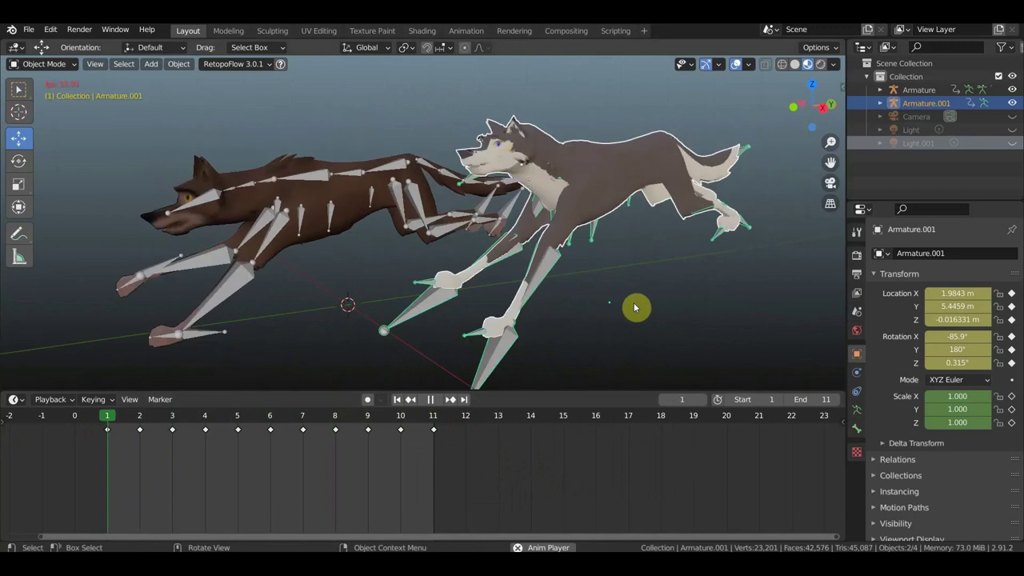
middle_click_drag(484, 308, 634, 306)
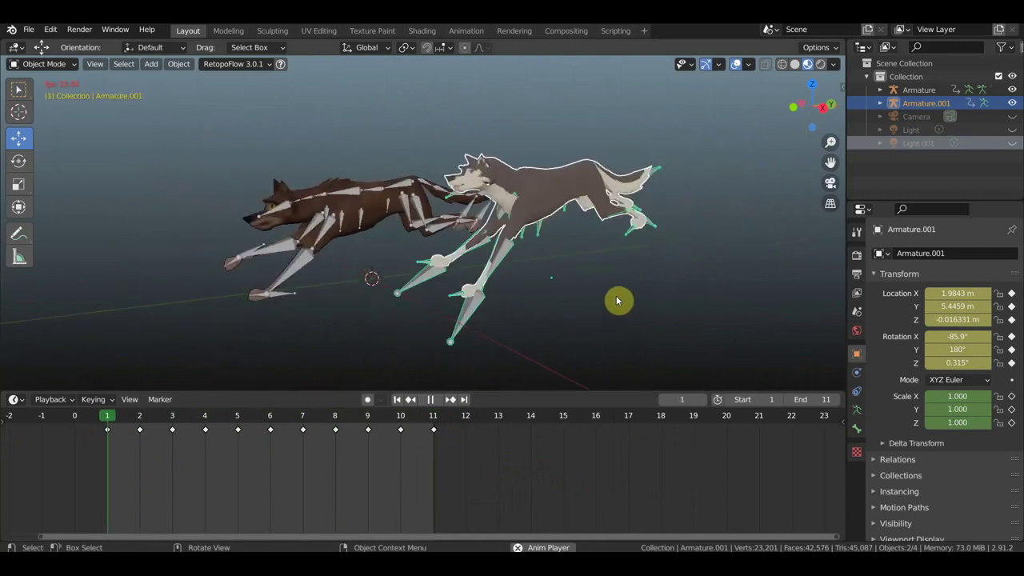
key("space")
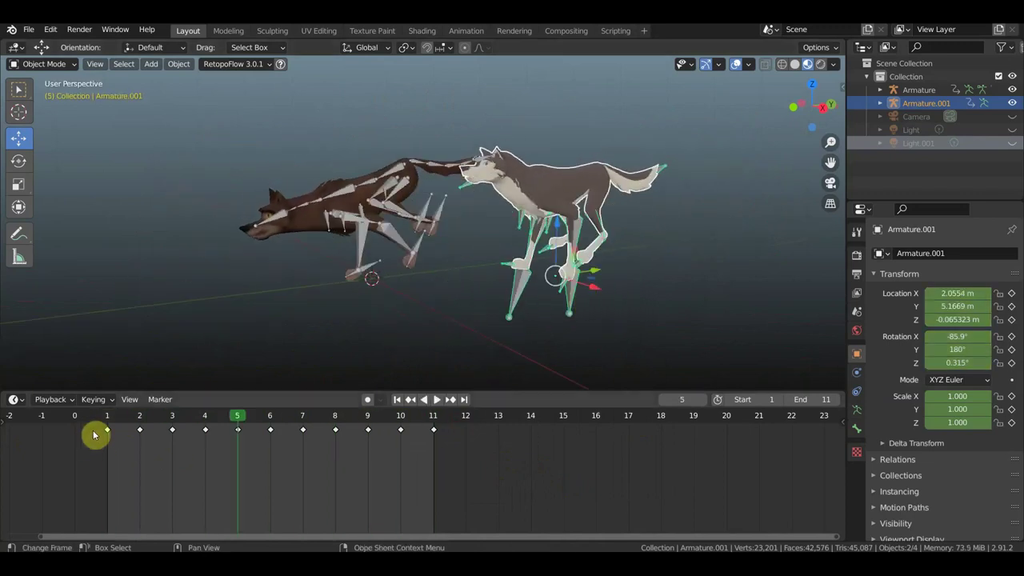
left_click(116, 416)
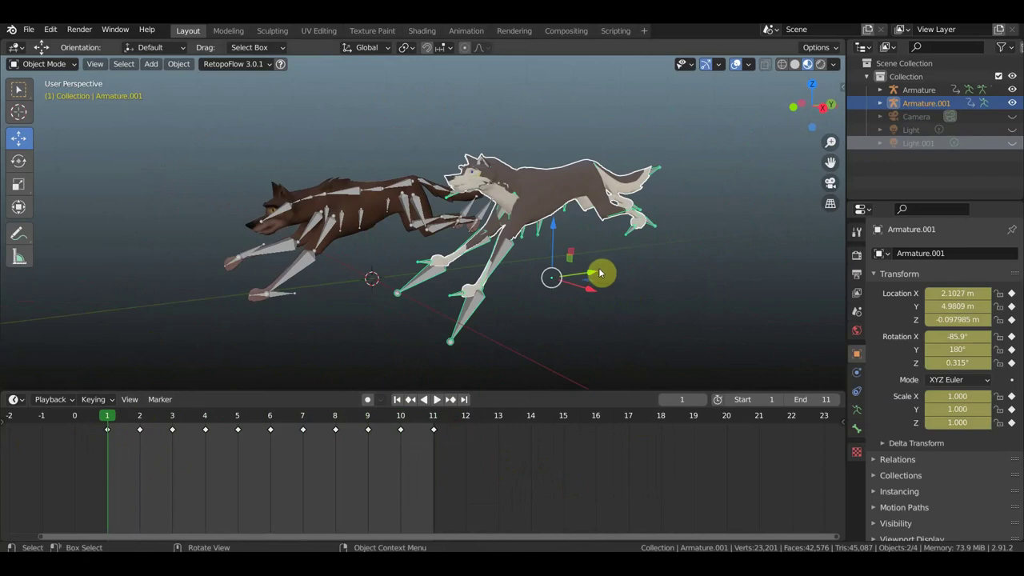
Select keys 1–11 with only the rig selected, and put Armature.001 into Pose Mode.
mouse_move(586, 266)
middle_mouse_down()
mouse_move(533, 266)
mouse_move(541, 264)
middle_mouse_up()
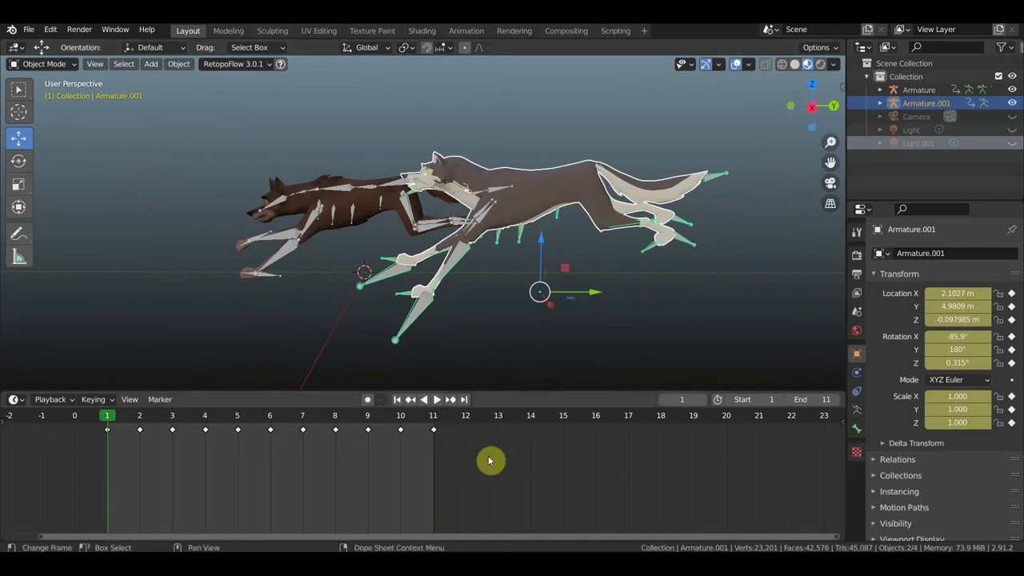
scroll(484, 462, "down", 1)
left_click_drag(491, 460, 115, 424)
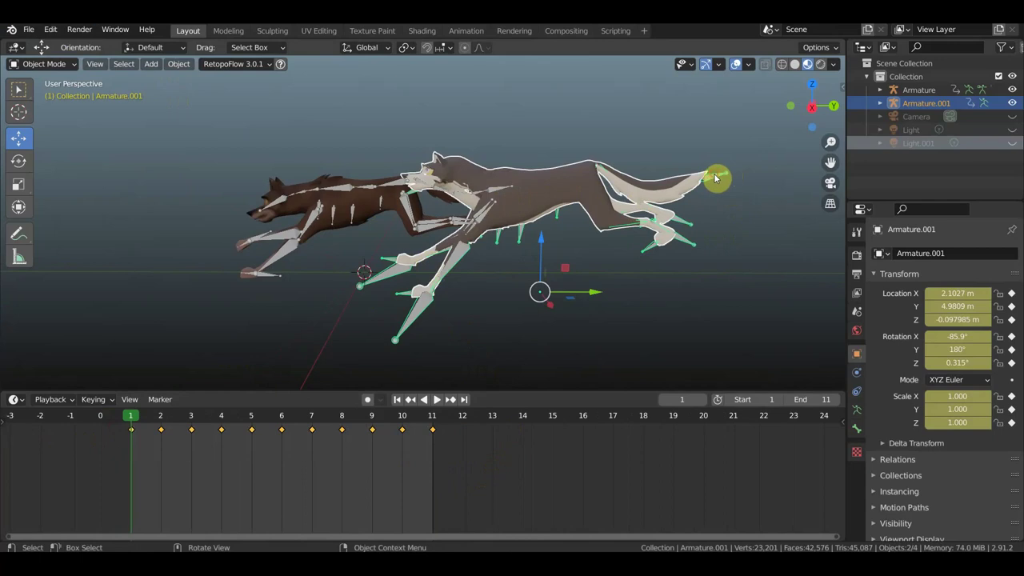
left_click(716, 178)
left_click(44, 69)
left_click(53, 113)
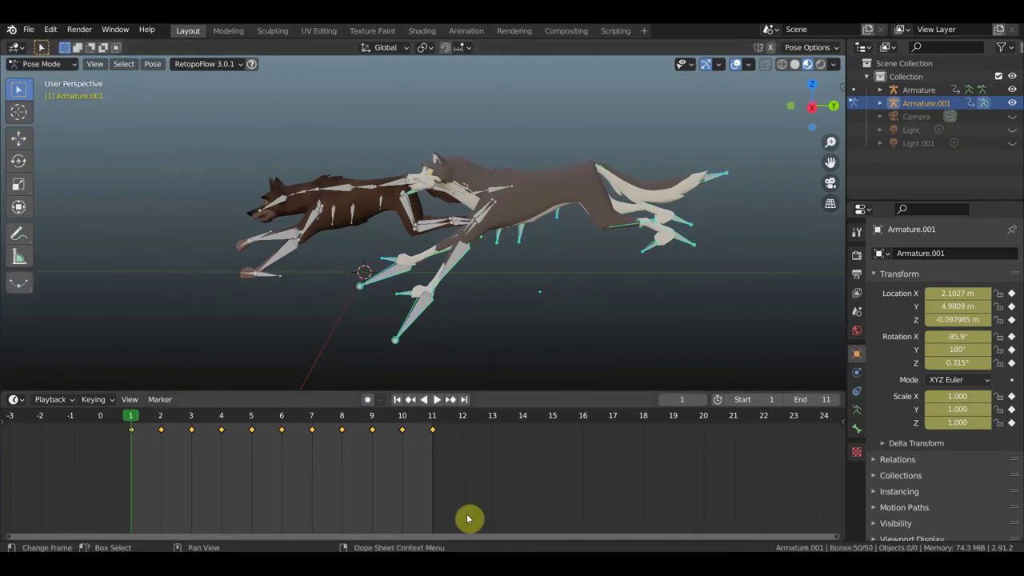
Set the scene end frame to 85, with the playhead at frame 85.
middle_click_drag(528, 469, 305, 498)
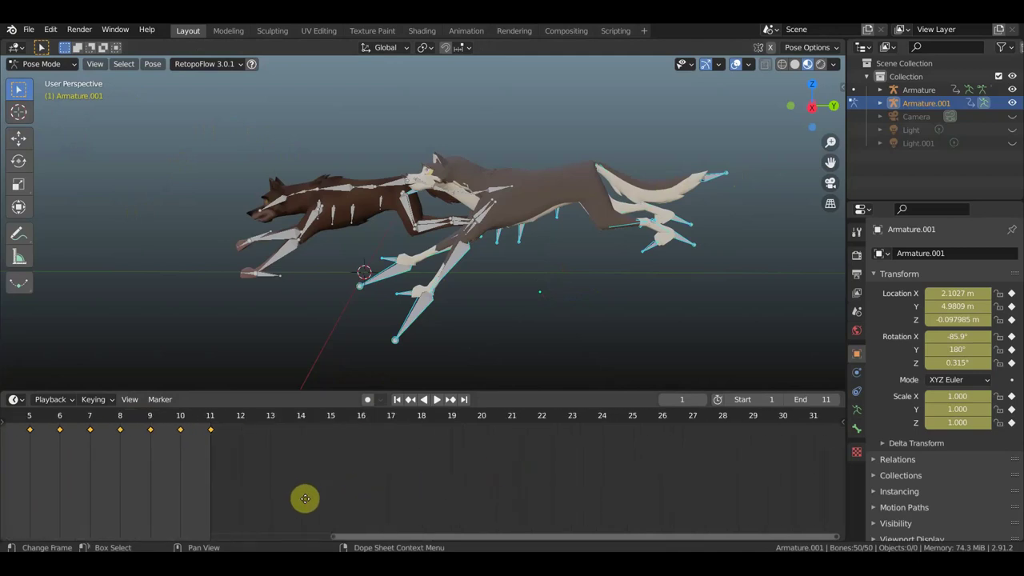
middle_click_drag(533, 453, 298, 500)
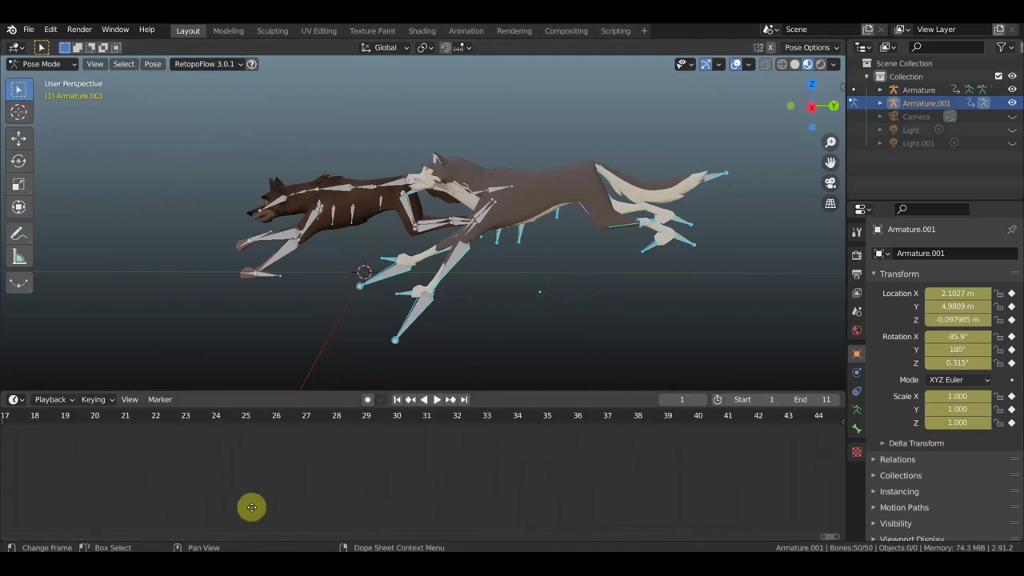
scroll(360, 503, "down", 2)
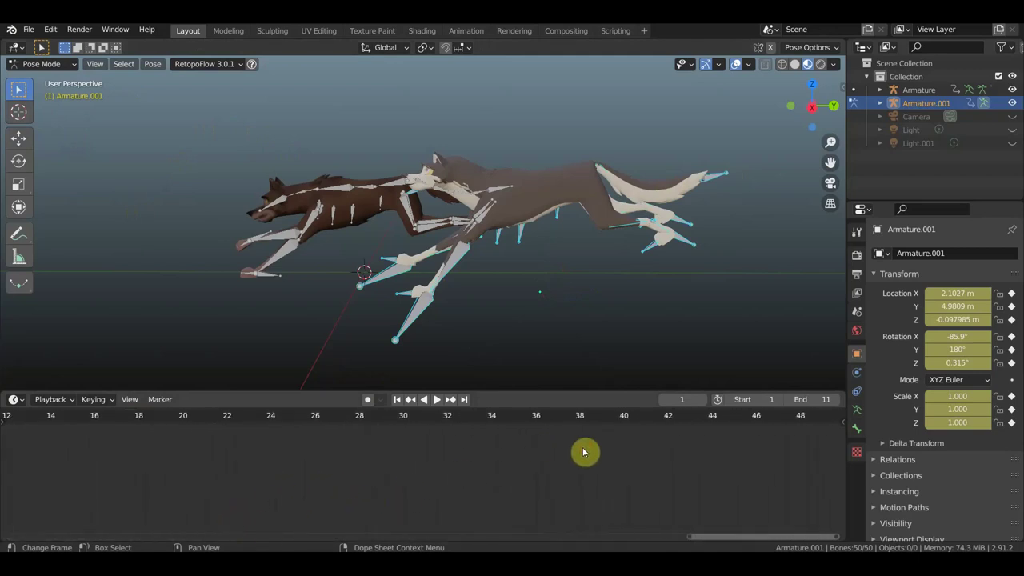
scroll(551, 457, "down", 1)
scroll(457, 457, "down", 1)
scroll(457, 457, "down", 1)
scroll(457, 457, "down", 1)
middle_click_drag(680, 448, 339, 505)
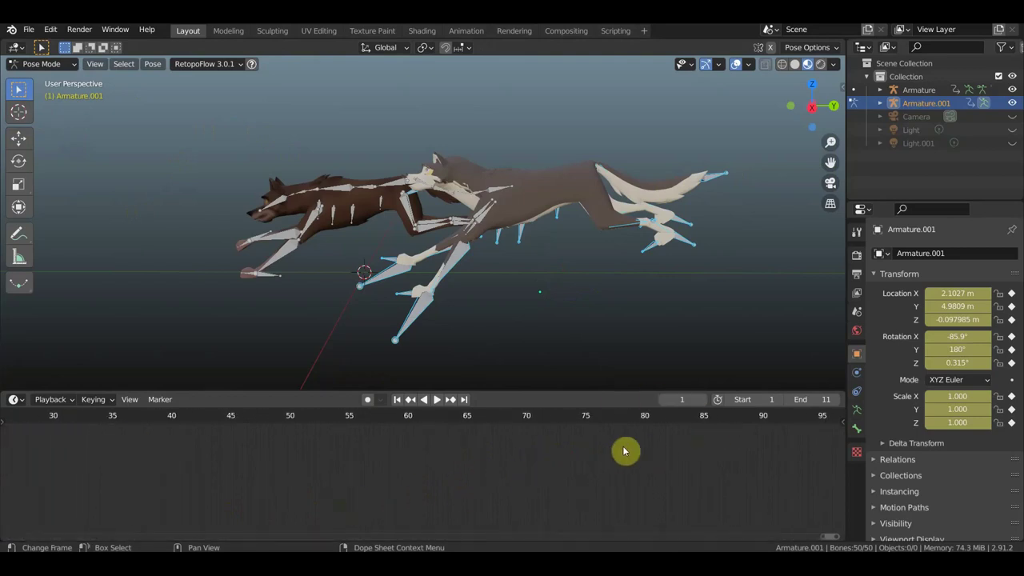
left_click(705, 416)
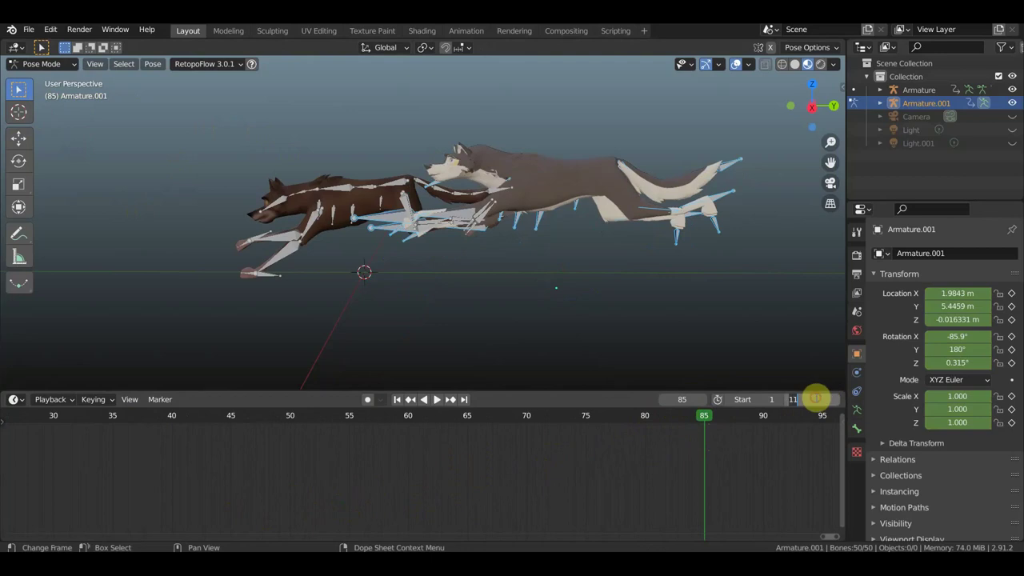
type("85")
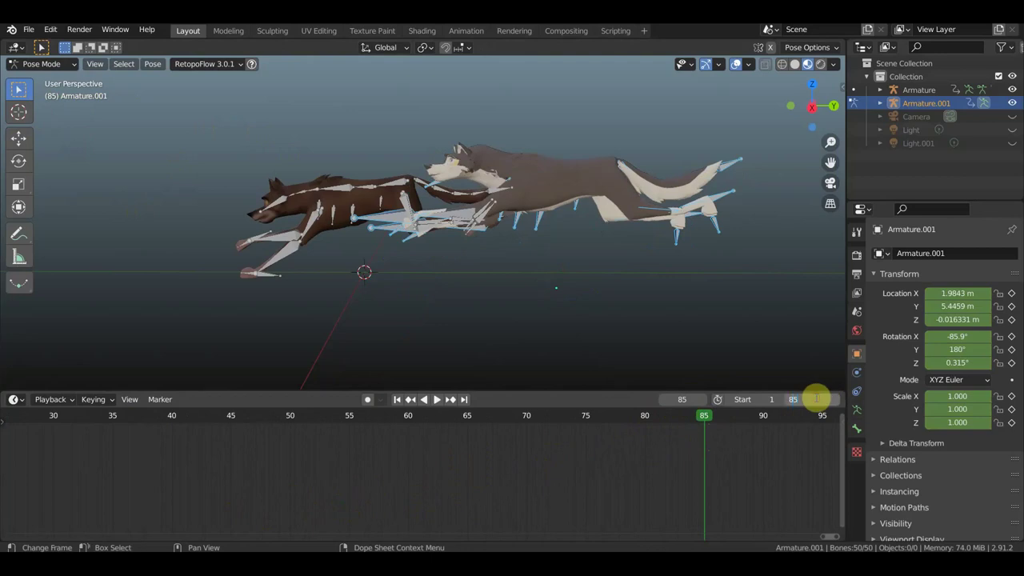
key("Return")
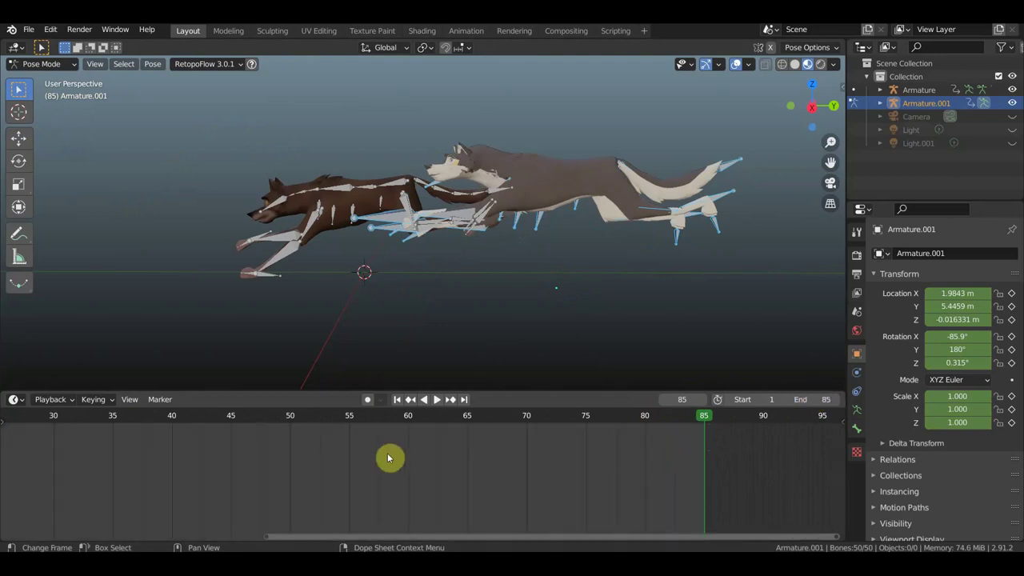
middle_click_drag(336, 461, 789, 489)
mouse_move(434, 488)
middle_mouse_down()
mouse_move(419, 512)
mouse_move(364, 484)
mouse_move(282, 477)
middle_mouse_up()
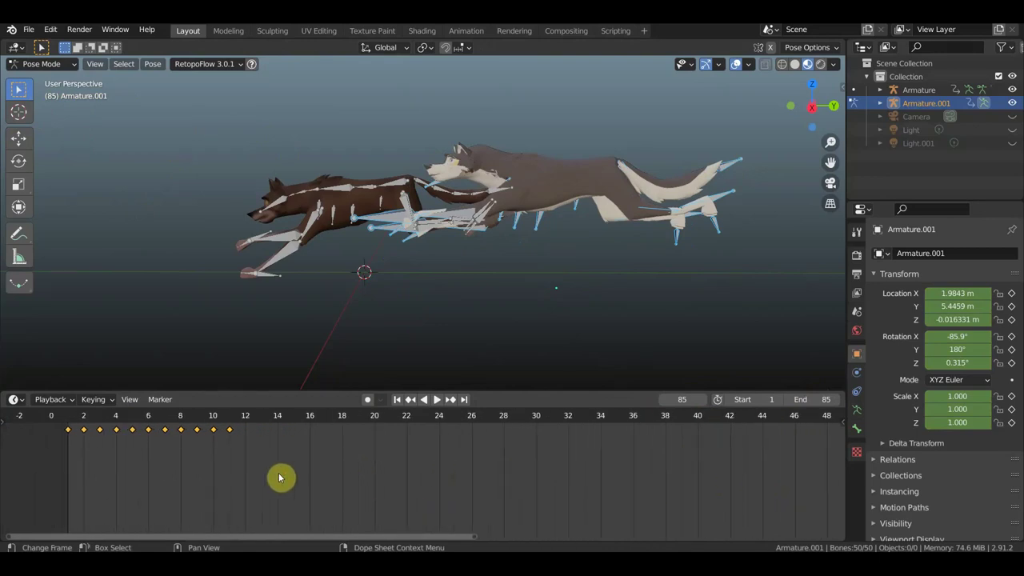
Duplicate the run-cycle keyframes three times, placing each copy after the previous cycle.
left_click_drag(291, 474, 39, 427)
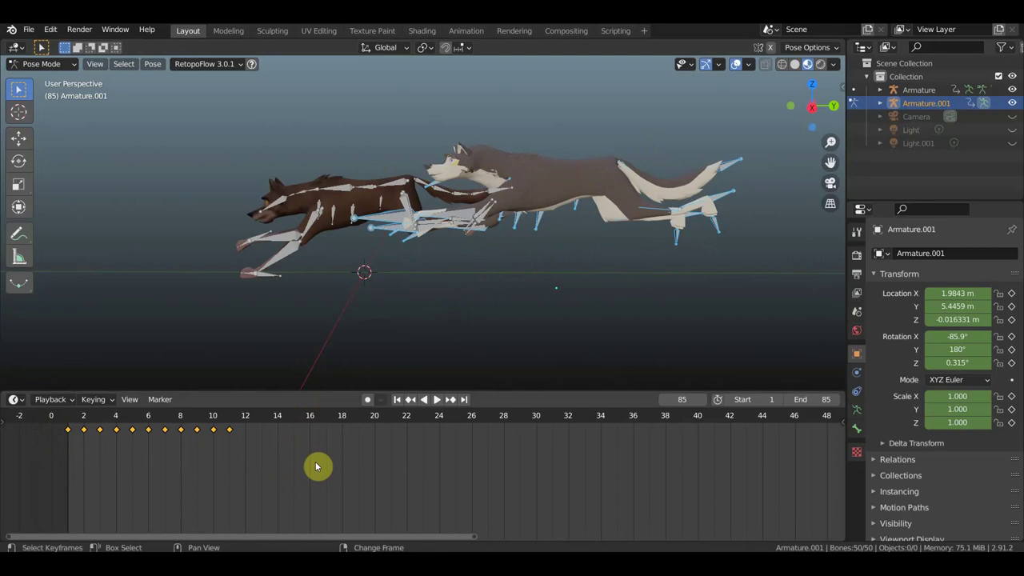
key("shift+d")
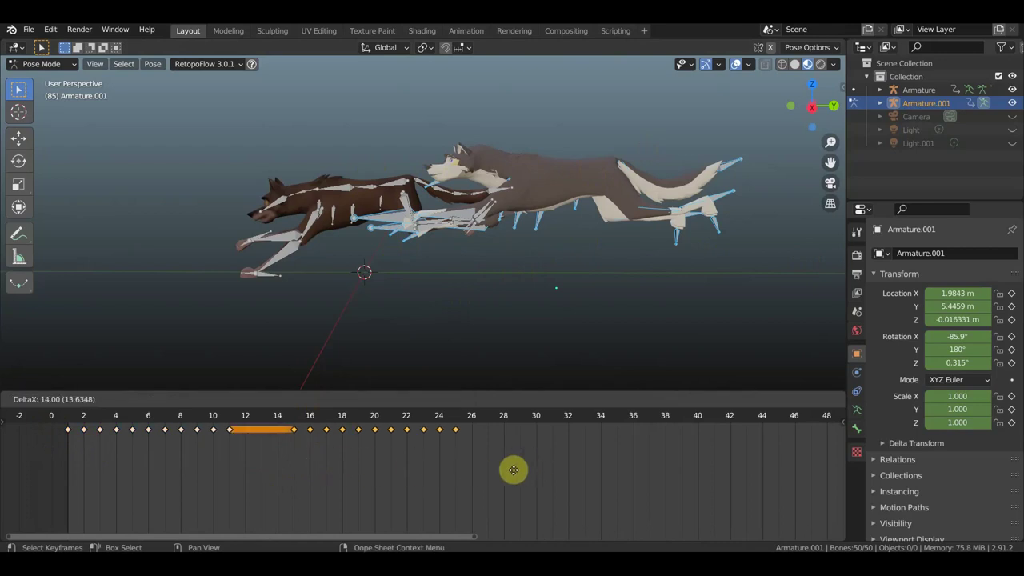
left_click(495, 471)
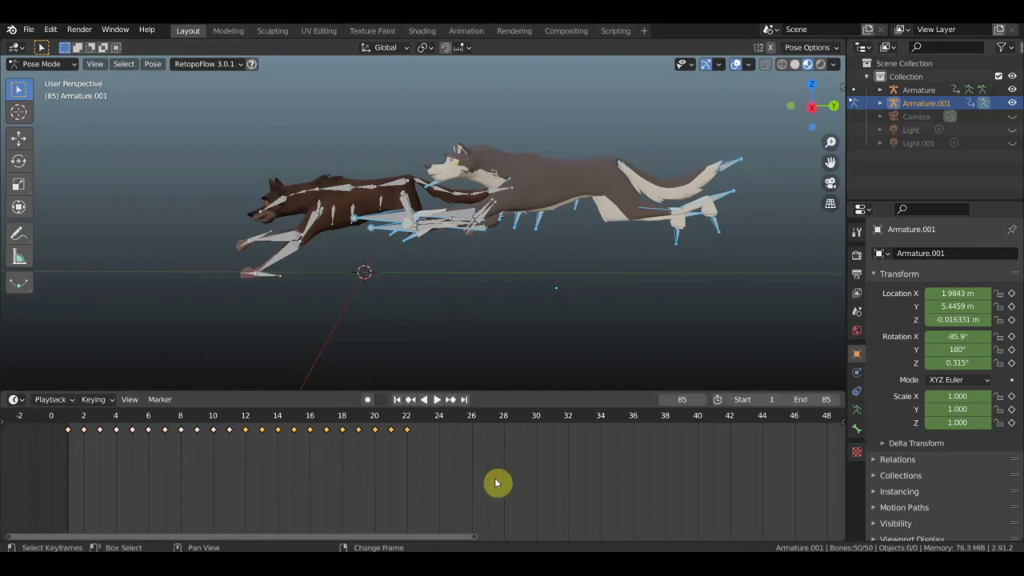
key("shift+d")
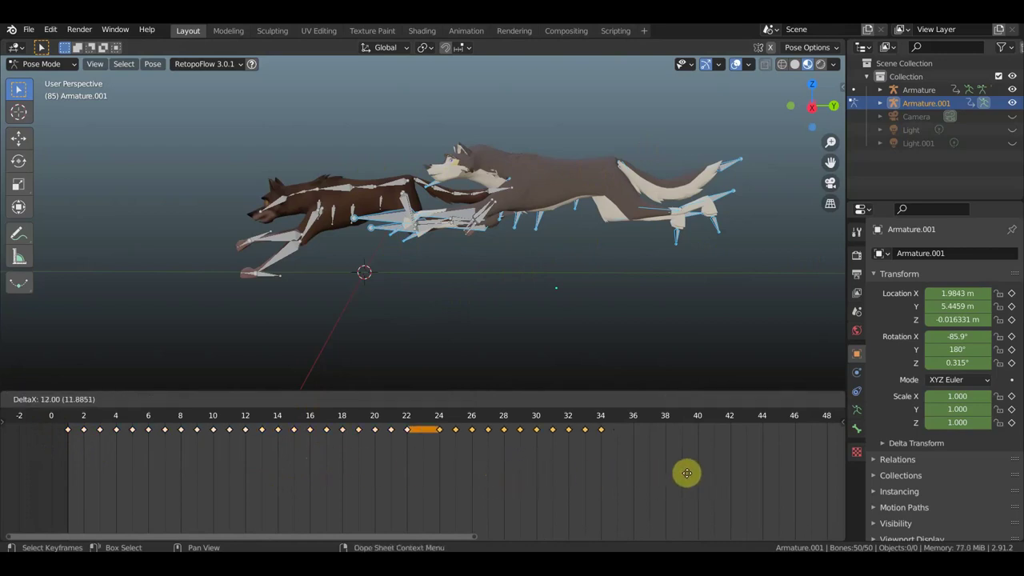
left_click(671, 474)
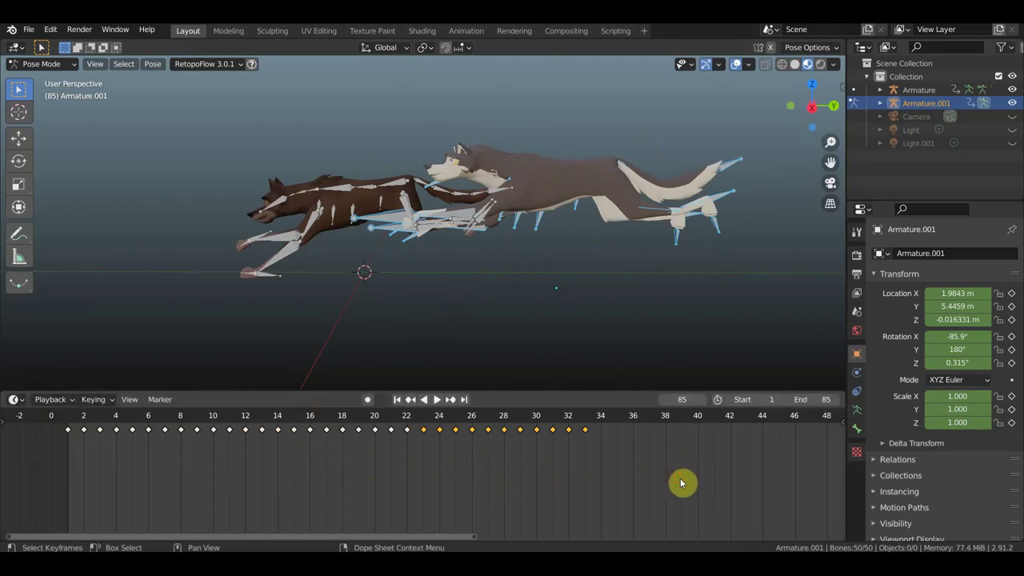
middle_click_drag(672, 477, 326, 526)
key("shift+d")
left_click(590, 480)
key("Home")
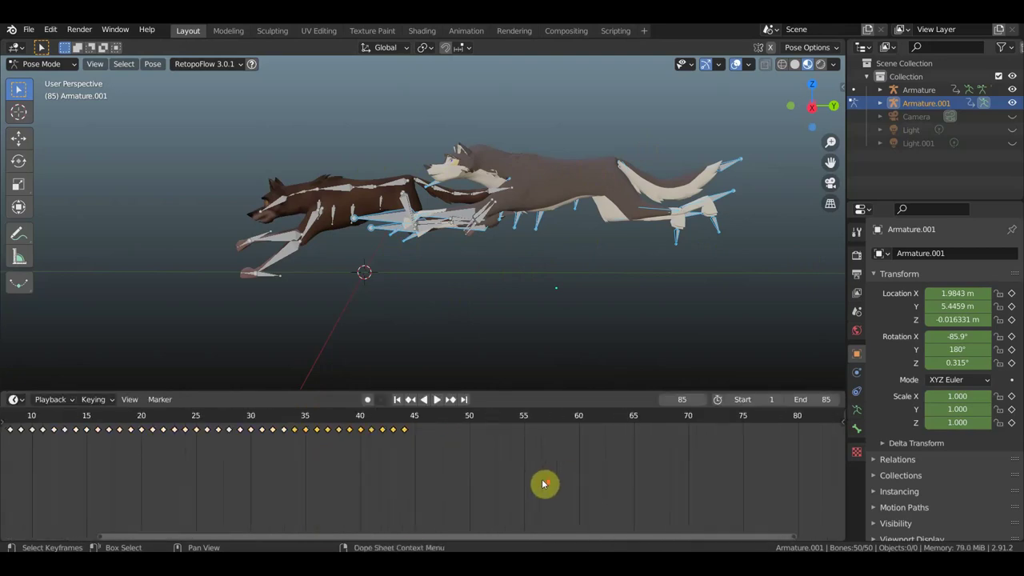
Repeat all keys again after frame 43 and set the end frame to 88.
key("a")
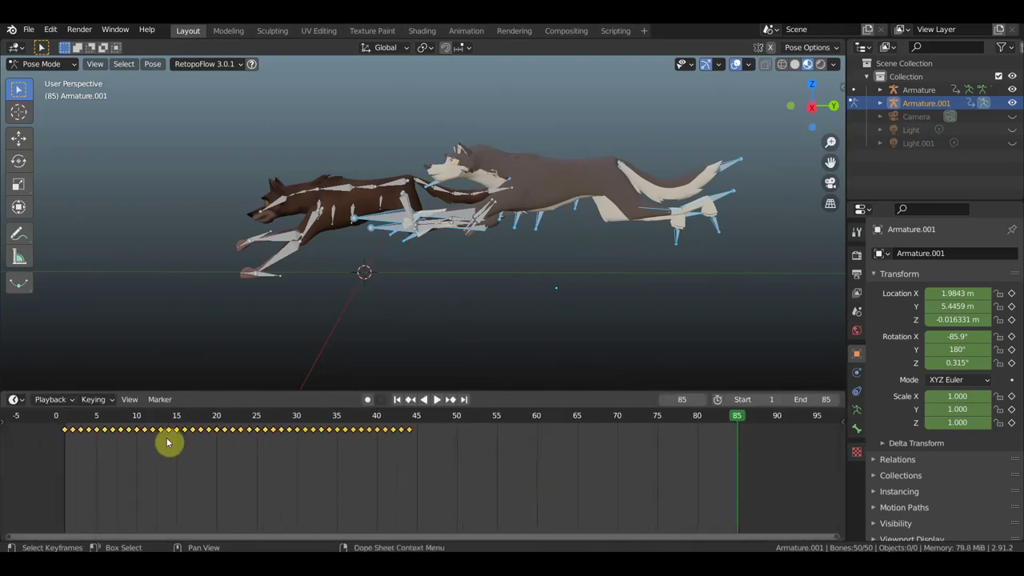
key("shift+d")
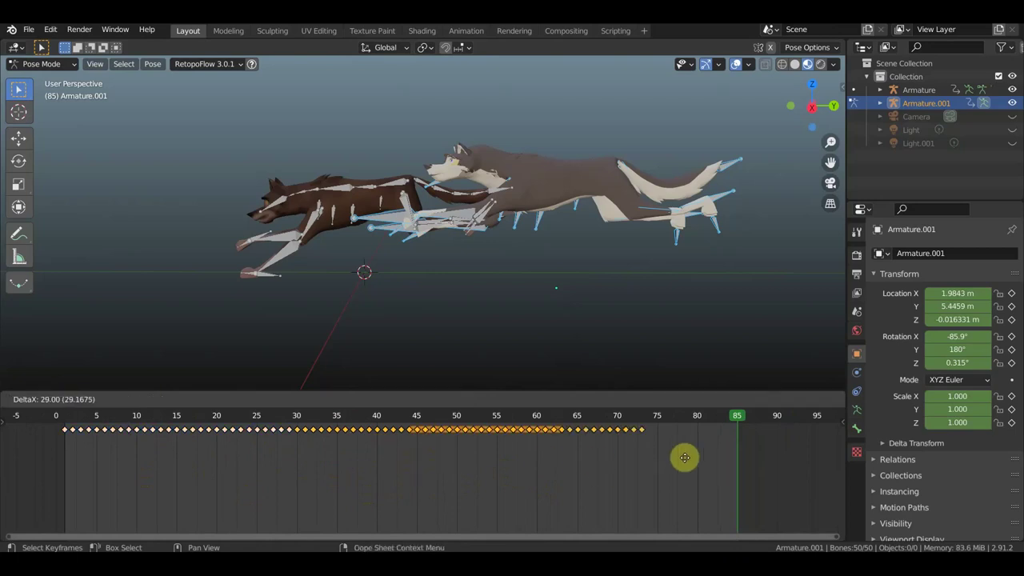
left_click(761, 455)
left_click(760, 416)
left_click_drag(804, 400, 818, 400)
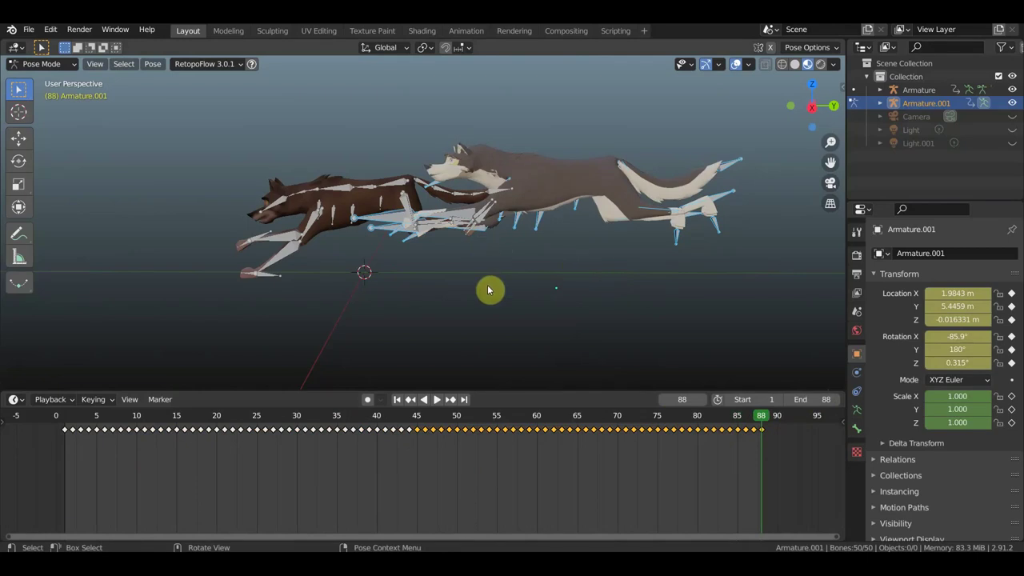
key("space")
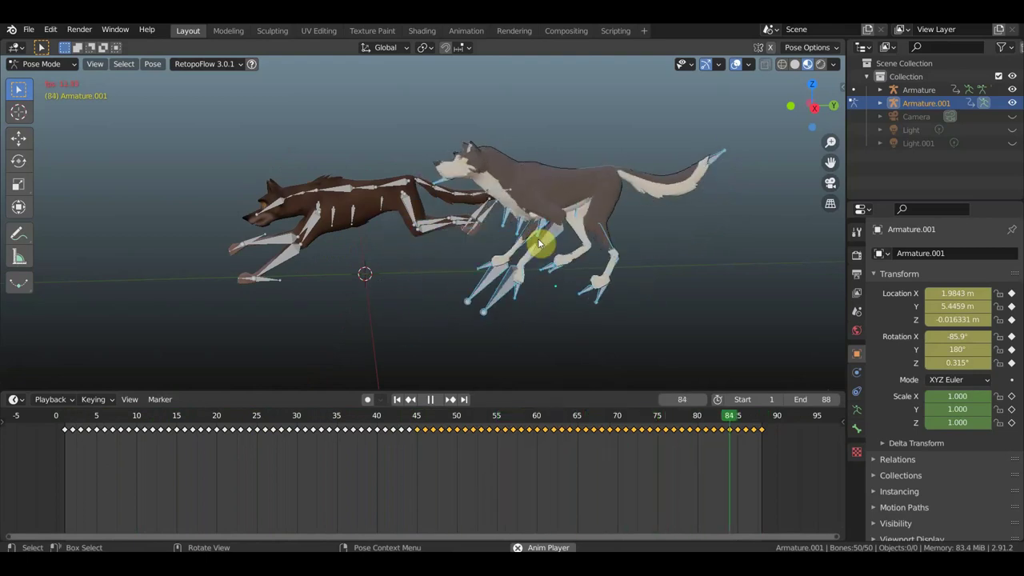
key("space")
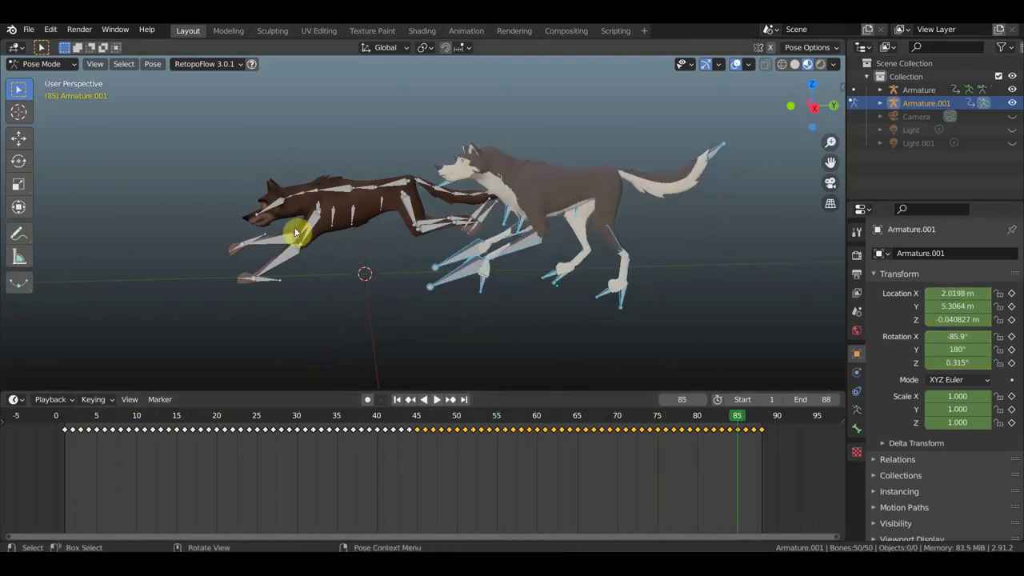
key("alt+a")
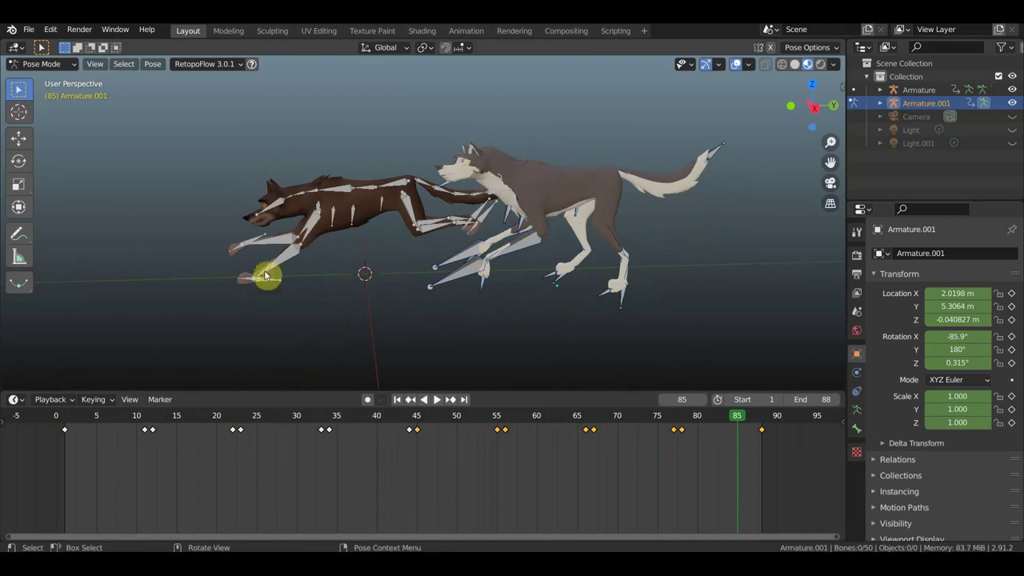
Select the left wolf's armature from Object Mode and put it into Pose Mode.
left_click(44, 64)
left_click(48, 78)
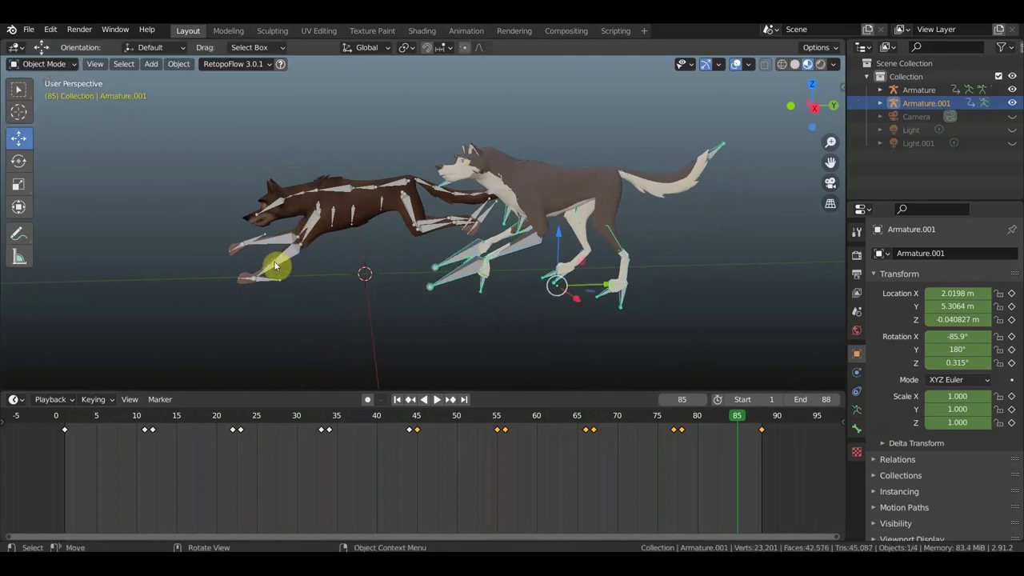
left_click(276, 264)
left_click(44, 64)
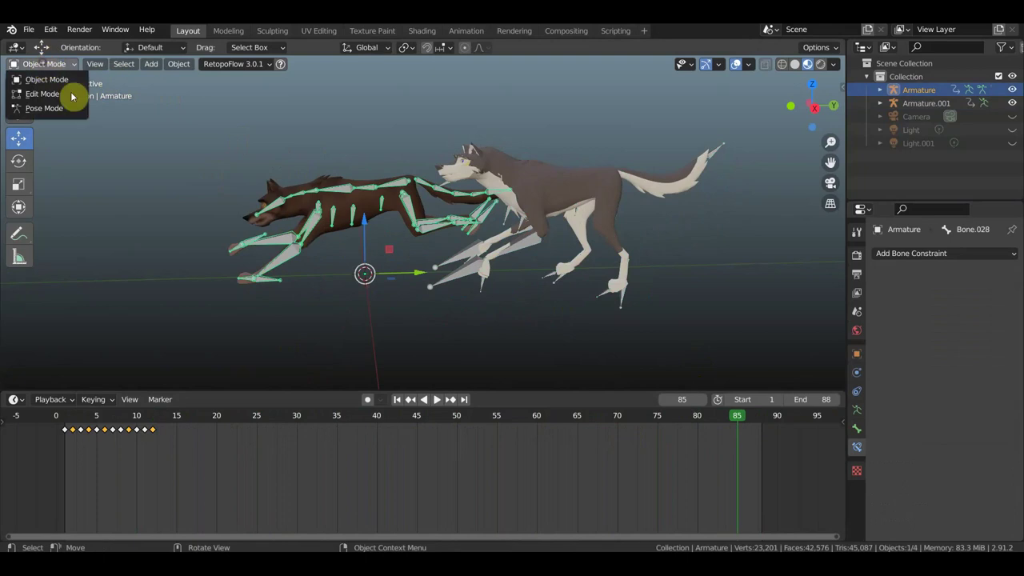
left_click(47, 109)
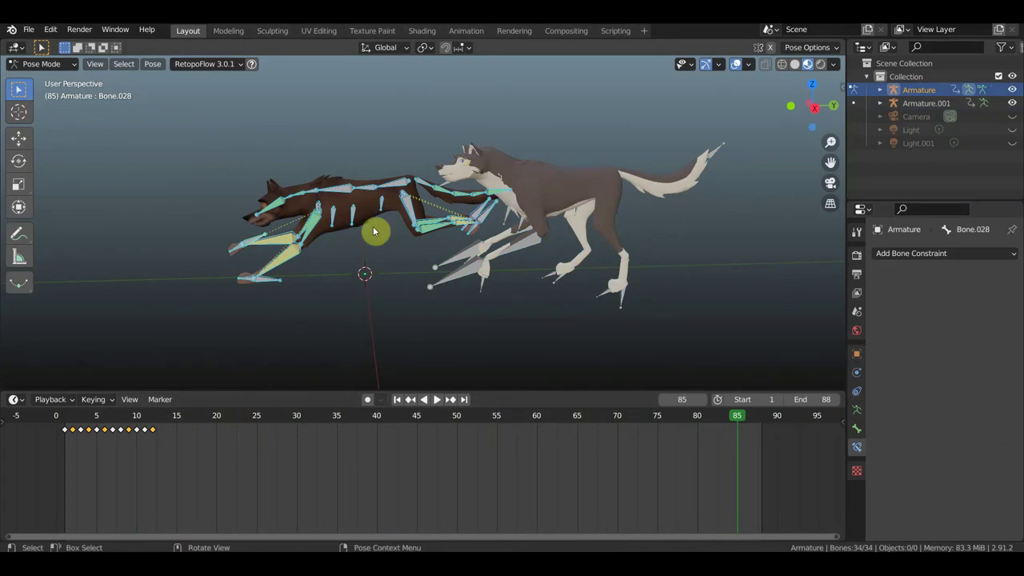
Undo a trial duplicate of all keys, then delete the keyframes at frames 11 and 12.
left_click_drag(200, 491, 24, 412)
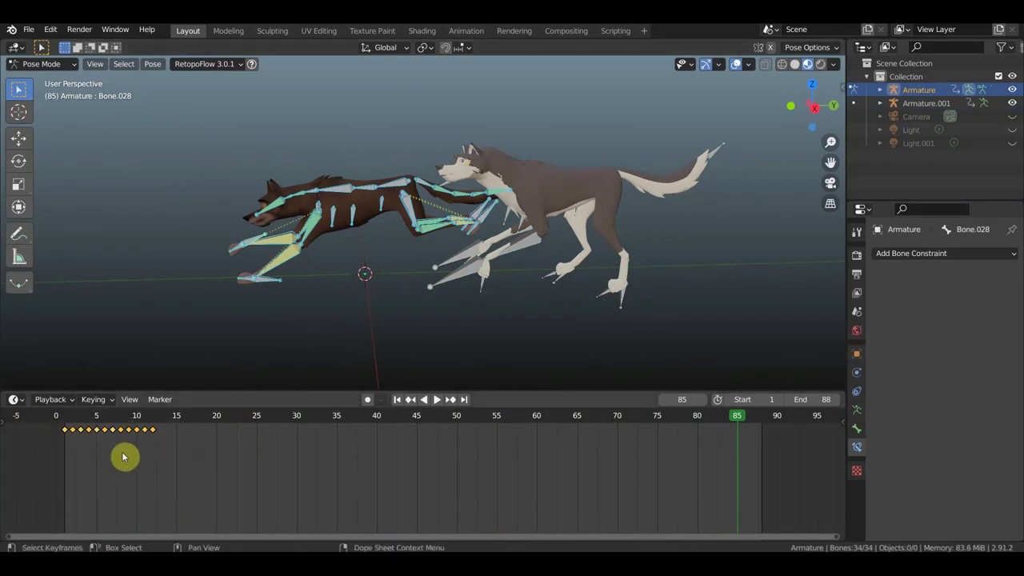
key("shift+d")
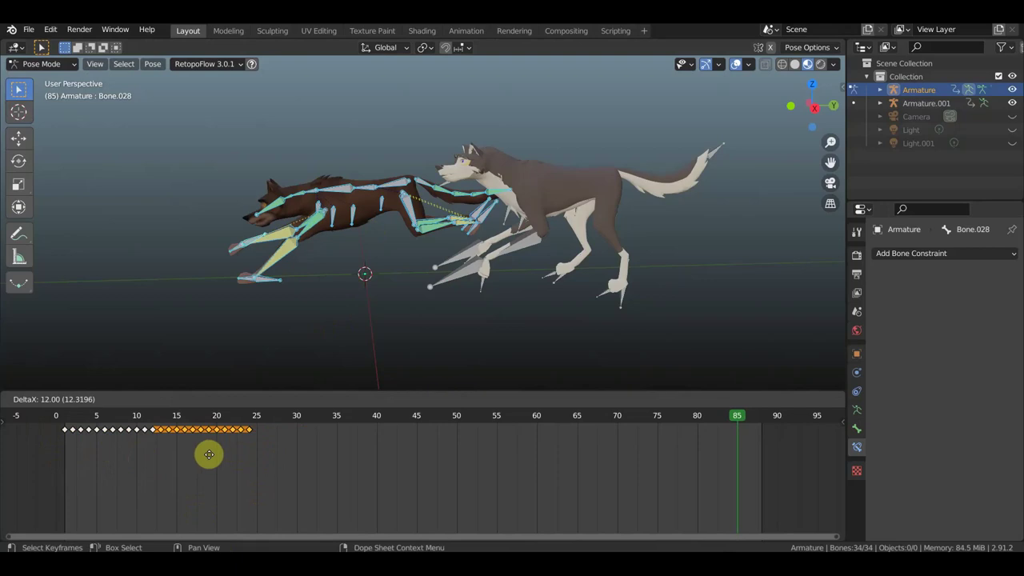
left_click(209, 455)
scroll(372, 459, "up", 4)
key("ctrl+z")
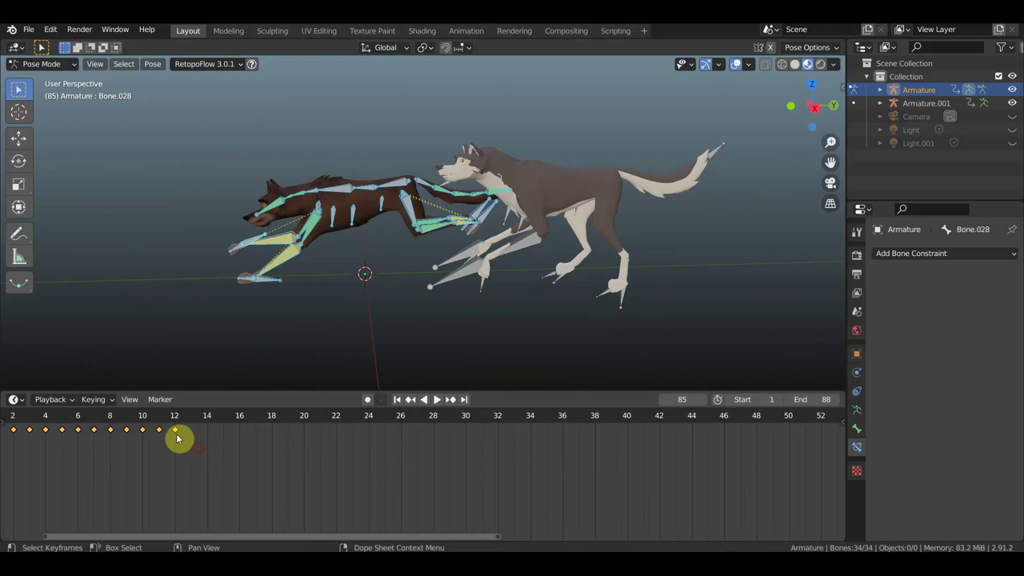
left_click_drag(154, 422, 182, 454)
key("x")
left_click(181, 449)
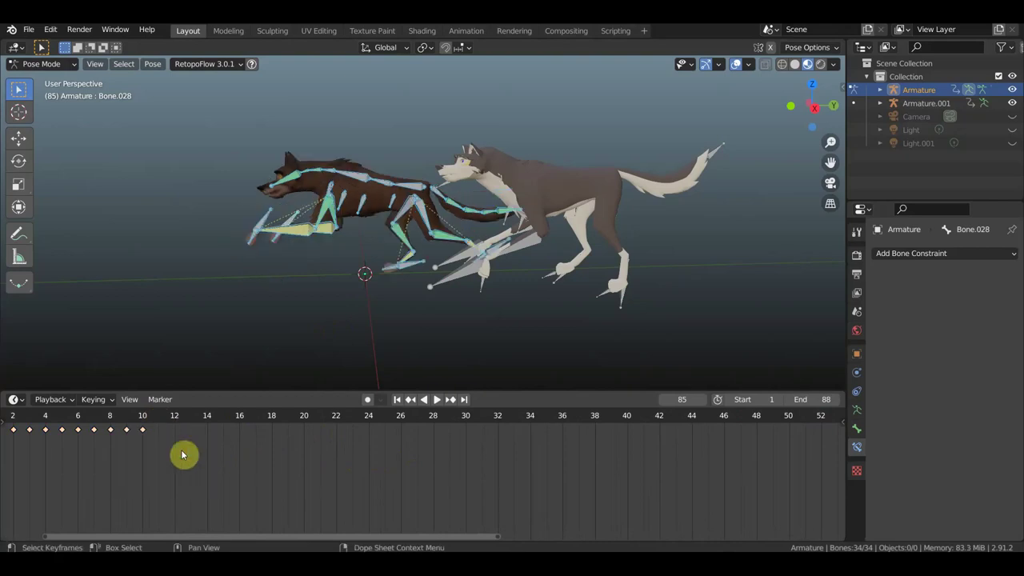
Duplicate keys 1–10 twice in the Dope Sheet, extending the run cycle to frame 30.
scroll(183, 453, "down", 3)
left_click_drag(233, 458, 68, 424)
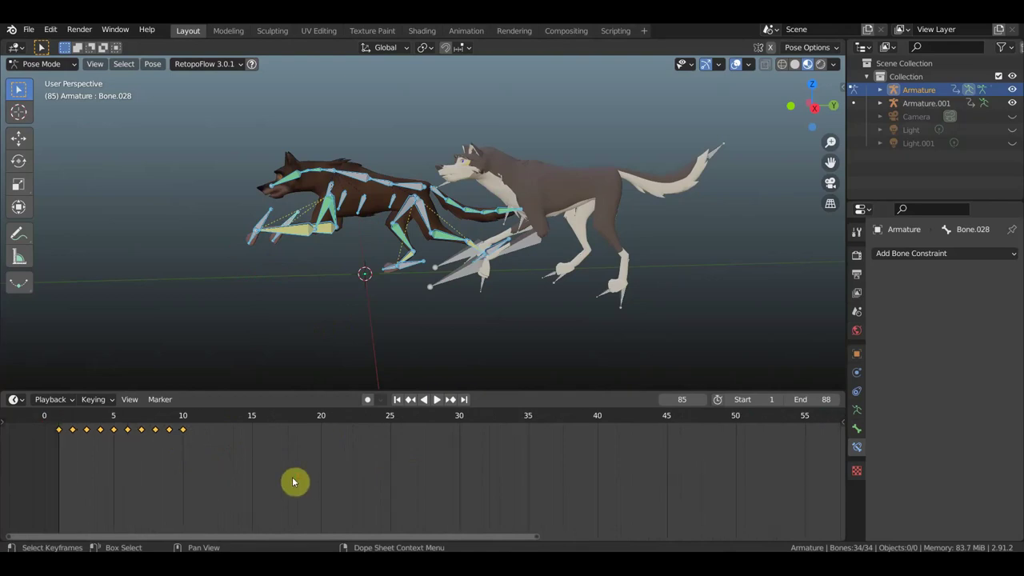
scroll(294, 481, "up", 2)
key("shift+d")
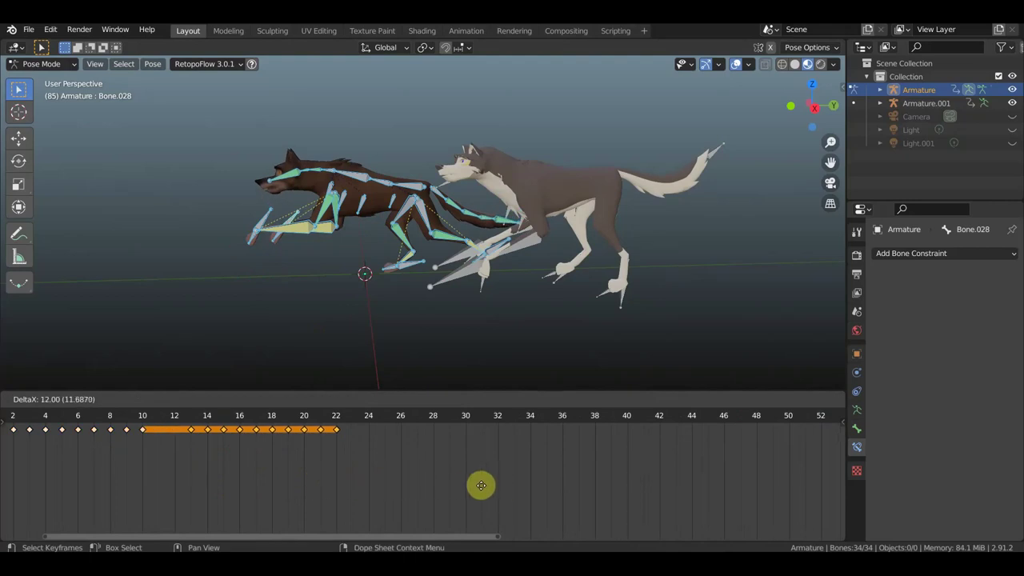
left_click(469, 484)
key("shift+d")
left_click(625, 483)
Duplicate the run-cycle keys twice more, extending the gallop past frame 61 to about 85.
scroll(597, 491, "down", 3)
middle_click_drag(583, 496, 457, 519)
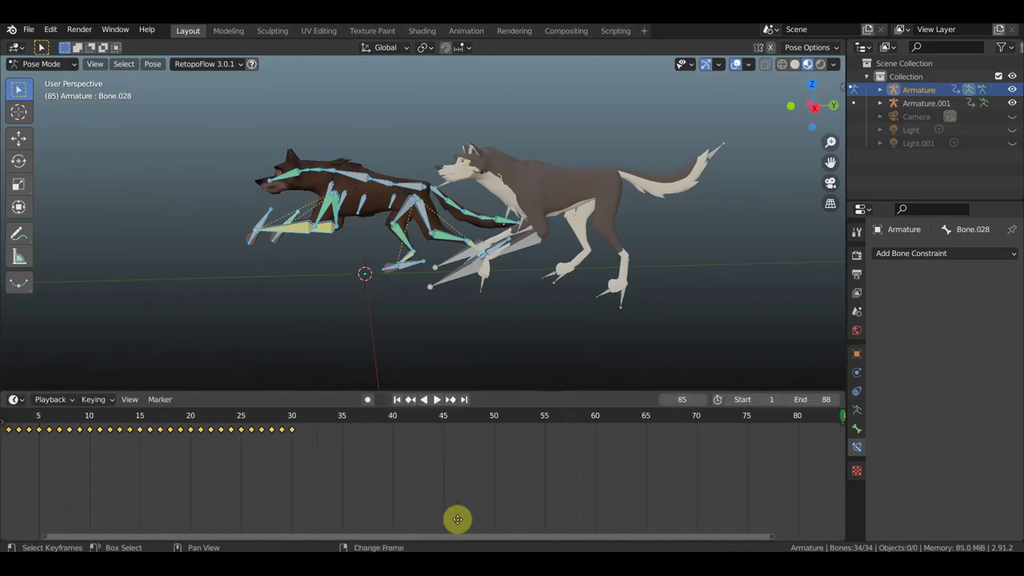
key("shift+d")
left_click(755, 483)
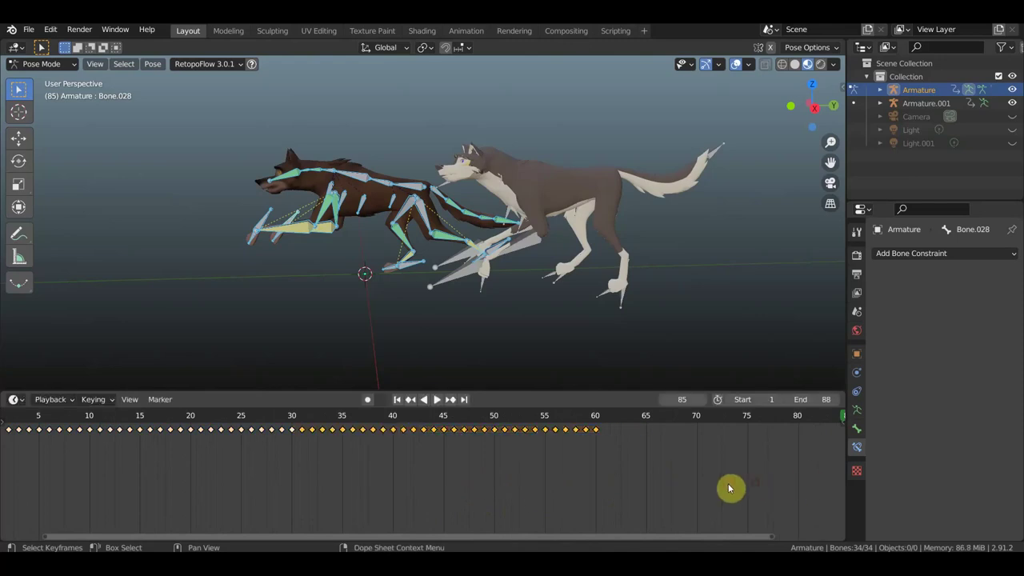
middle_click_drag(731, 486, 578, 501)
key("shift+d")
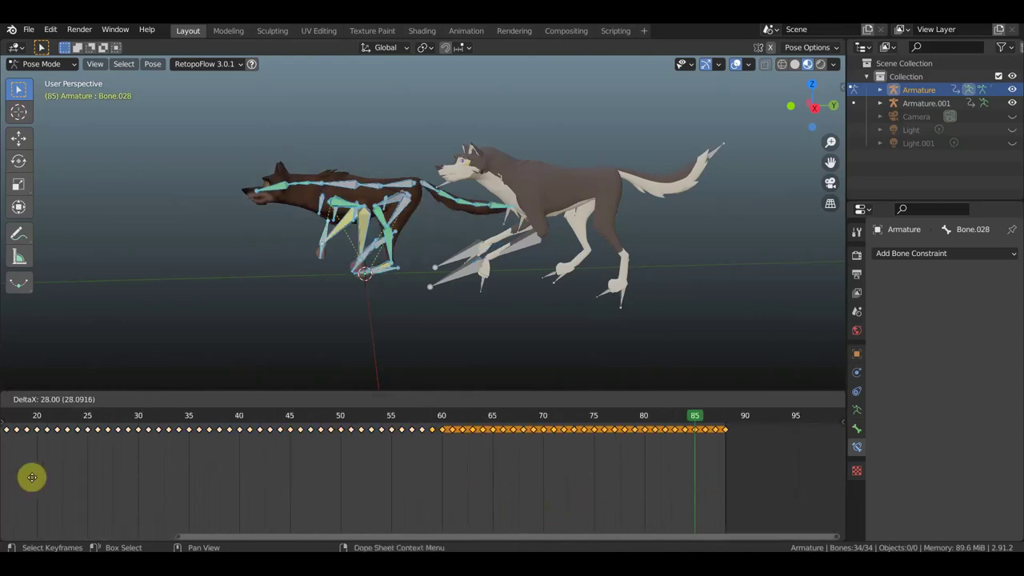
left_click(47, 478)
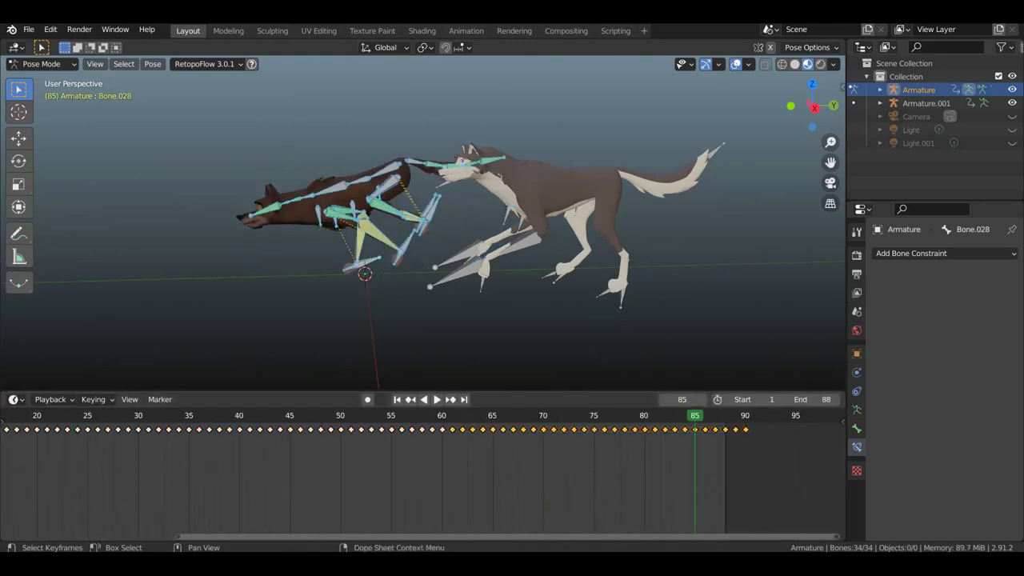
Select the trailing keys around frames 88–90 and play back both running wolves.
left_click_drag(778, 460, 738, 422)
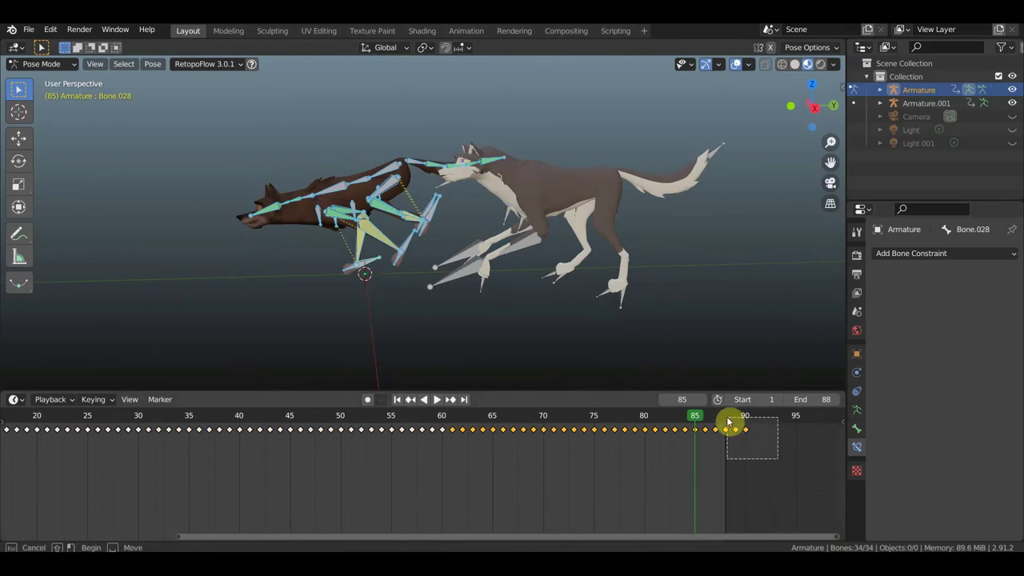
left_click_drag(724, 421, 722, 419)
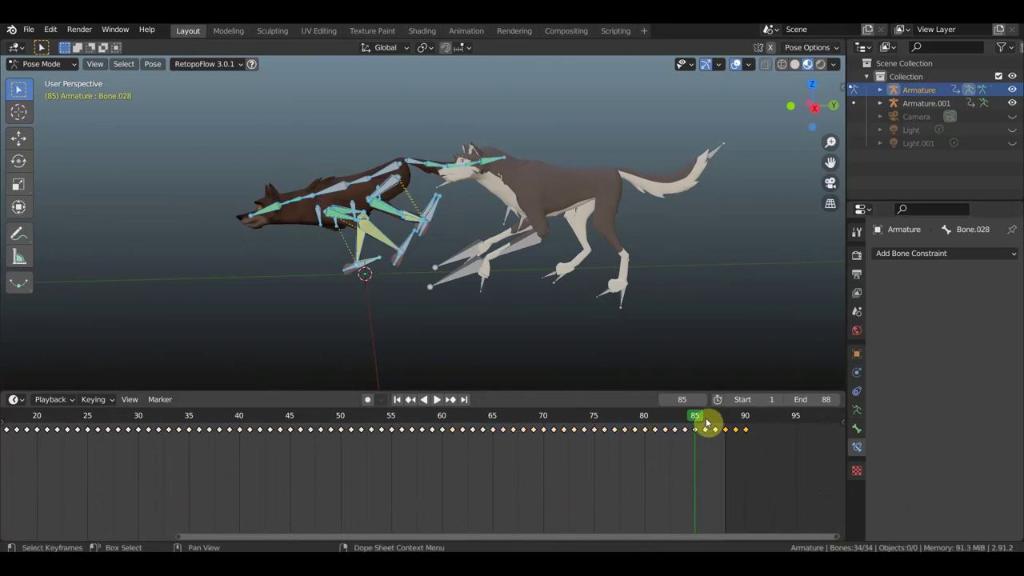
key("space")
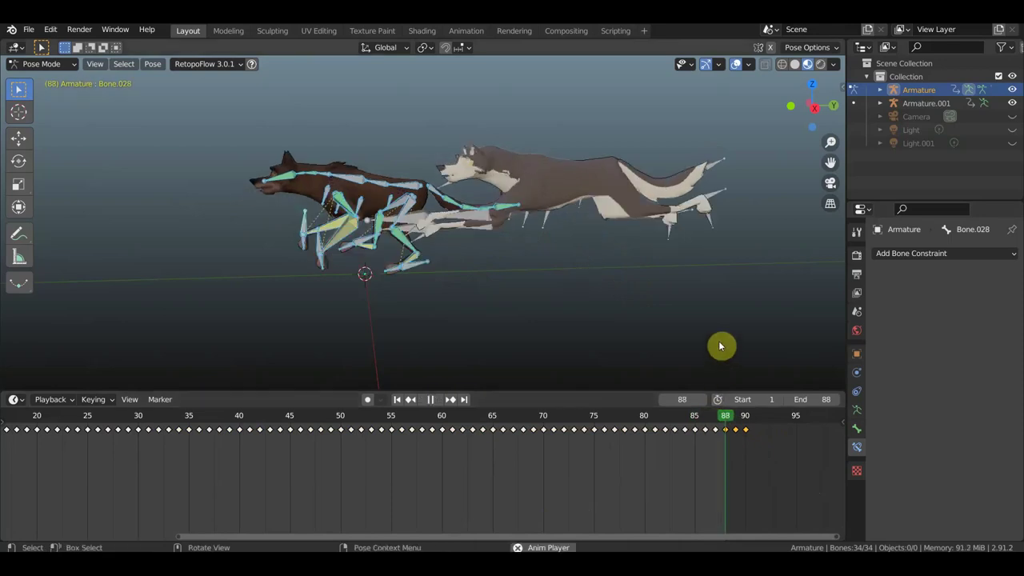
Pause playback at frame 61 and switch the brown wolf's armature back to Object Mode.
middle_click_drag(718, 340, 732, 336)
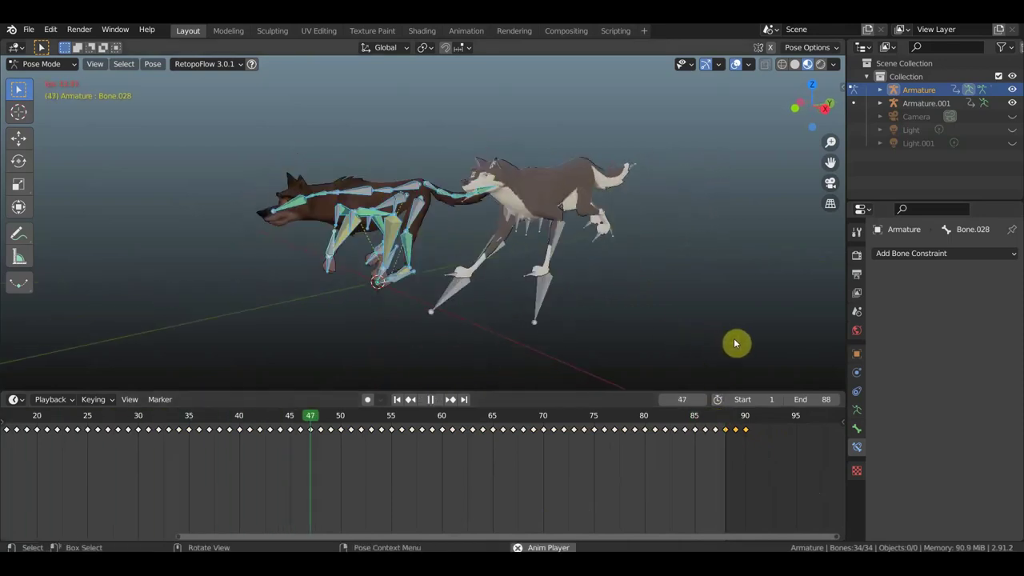
key("space")
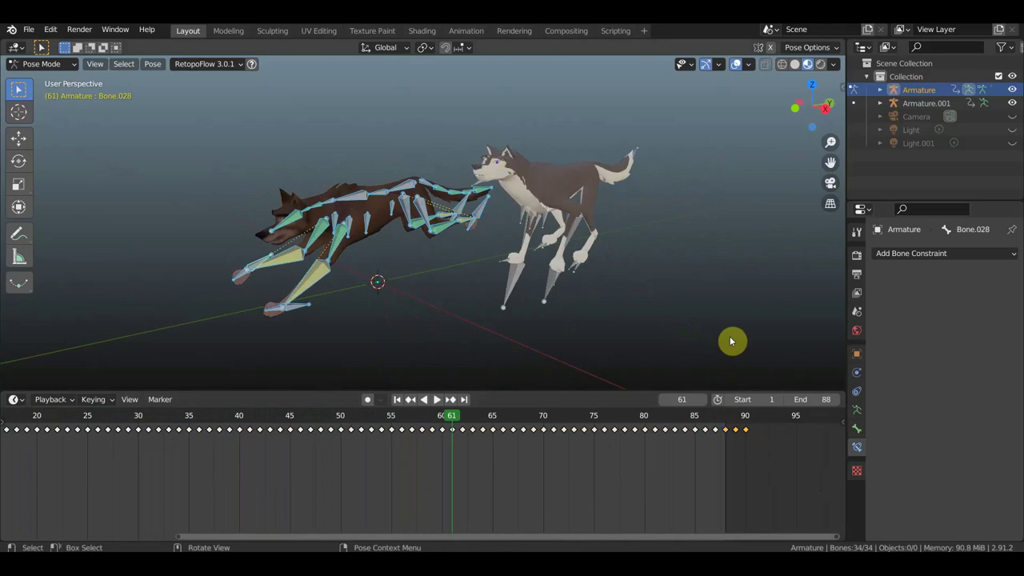
key("ctrl+Tab")
mouse_move(530, 292)
middle_mouse_down()
mouse_move(499, 188)
mouse_move(469, 188)
mouse_move(549, 260)
mouse_move(503, 221)
mouse_move(517, 242)
mouse_move(601, 247)
mouse_move(579, 263)
mouse_move(463, 149)
mouse_move(436, 186)
middle_mouse_up()
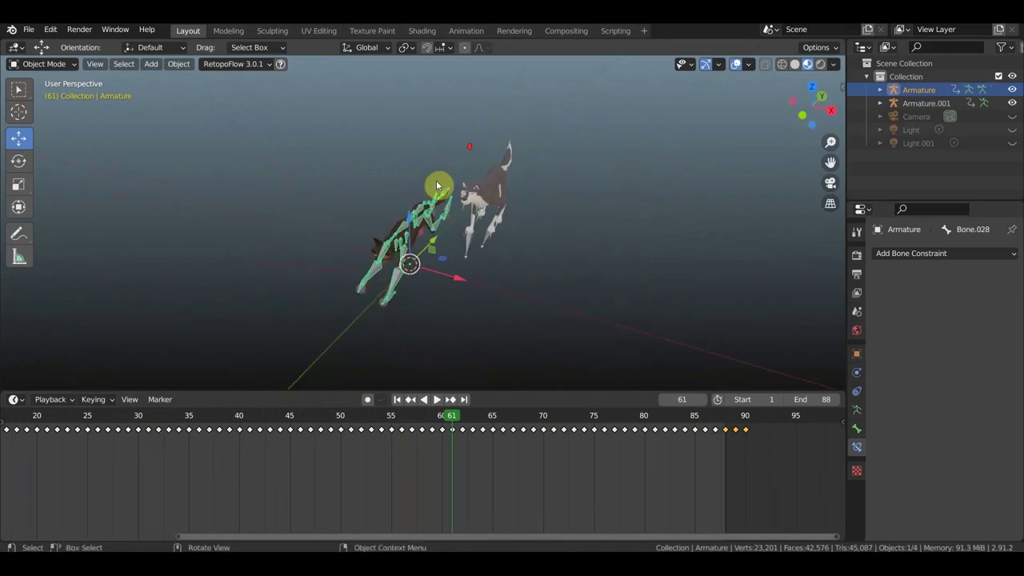
Box-select the white wolf's Armature.001 from top view, then open the File menu.
mouse_move(490, 118)
middle_mouse_down()
mouse_move(459, 126)
mouse_move(564, 157)
middle_mouse_up()
mouse_move(525, 231)
middle_mouse_down()
mouse_move(576, 239)
mouse_move(512, 202)
middle_mouse_up()
mouse_move(599, 151)
middle_mouse_down()
mouse_move(635, 213)
mouse_move(485, 178)
mouse_move(339, 165)
mouse_move(595, 171)
mouse_move(624, 152)
middle_mouse_up()
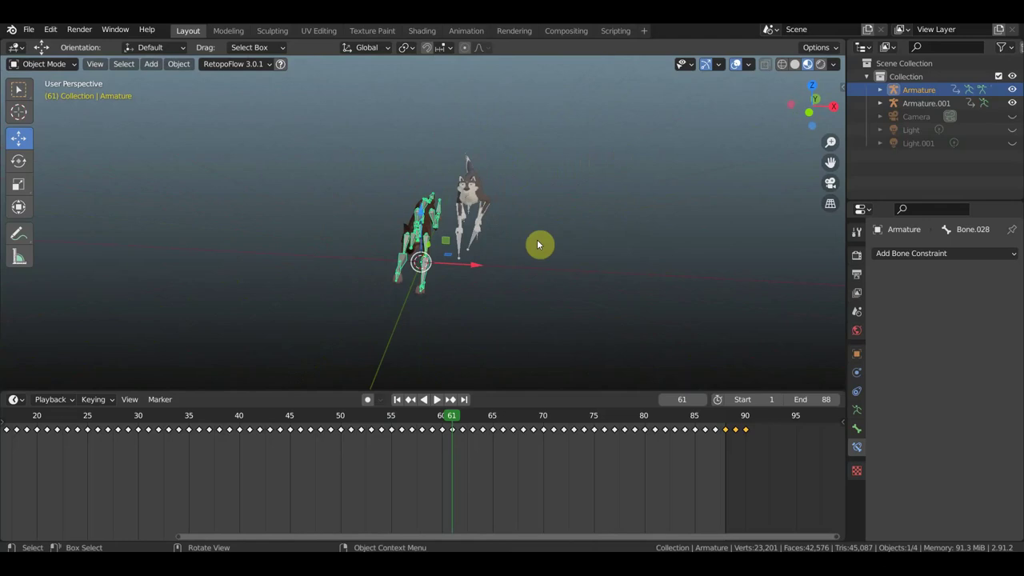
key("KP_7")
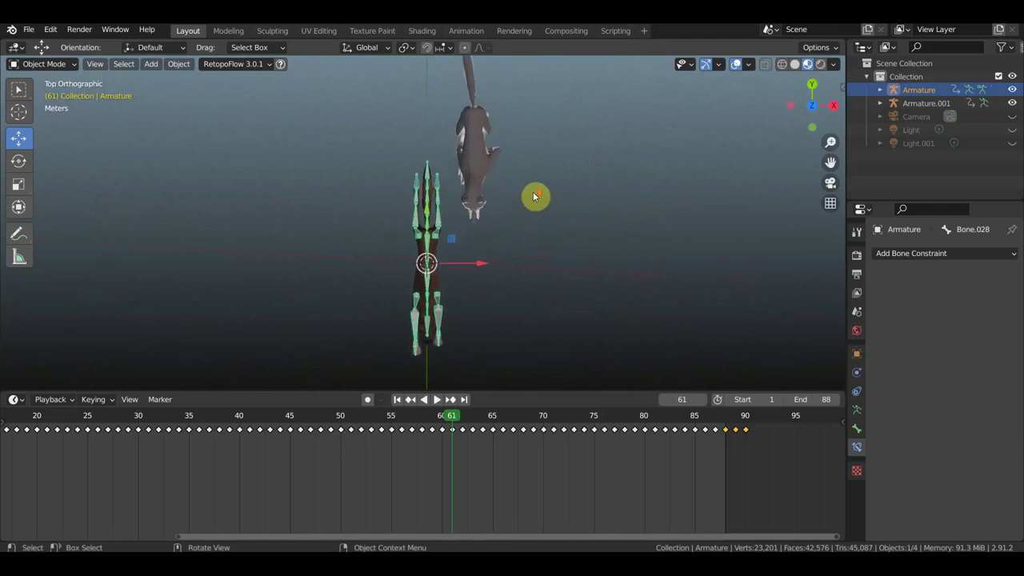
middle_click_drag(557, 190, 549, 179, "shift")
mouse_move(578, 133)
middle_mouse_down("shift")
mouse_move(563, 249)
mouse_move(561, 206)
mouse_move(516, 225)
middle_mouse_up("shift")
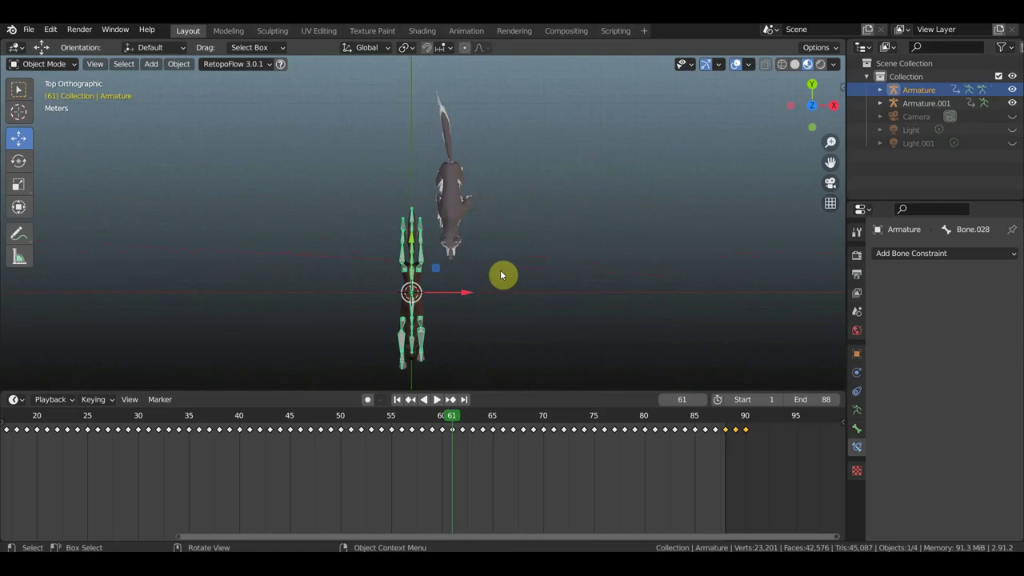
left_click_drag(500, 274, 429, 80)
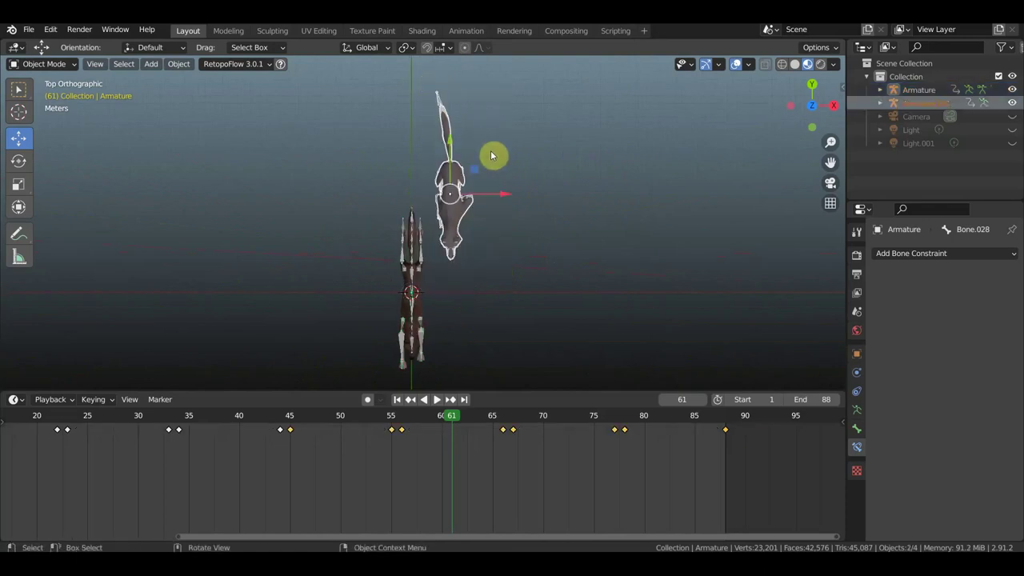
mouse_move(581, 223)
middle_mouse_down()
mouse_move(475, 183)
mouse_move(392, 101)
mouse_move(469, 152)
mouse_move(560, 152)
mouse_move(540, 166)
mouse_move(571, 165)
middle_mouse_up()
scroll(468, 153, "up", 3)
left_click(31, 32)
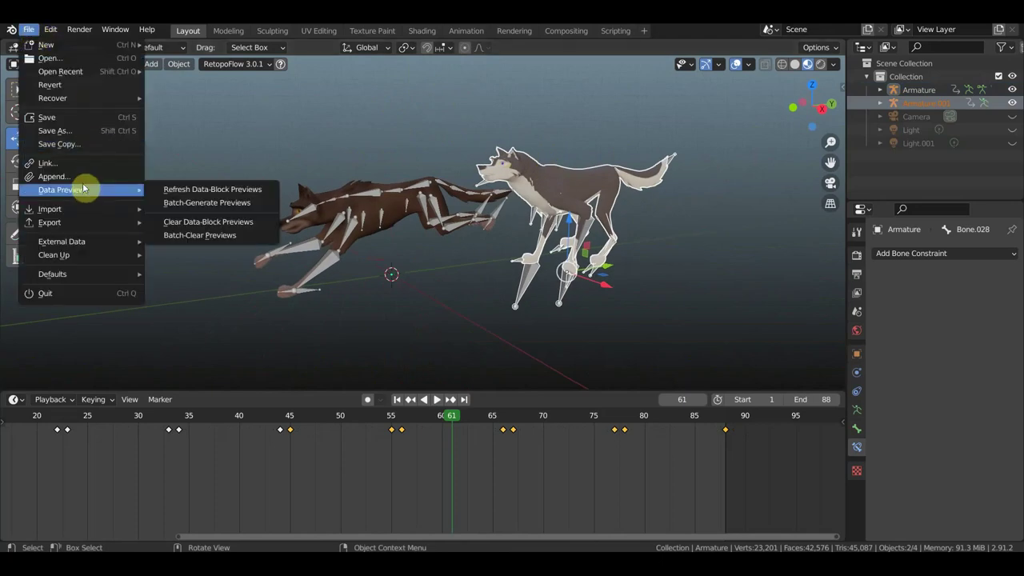
mouse_move(50, 209)
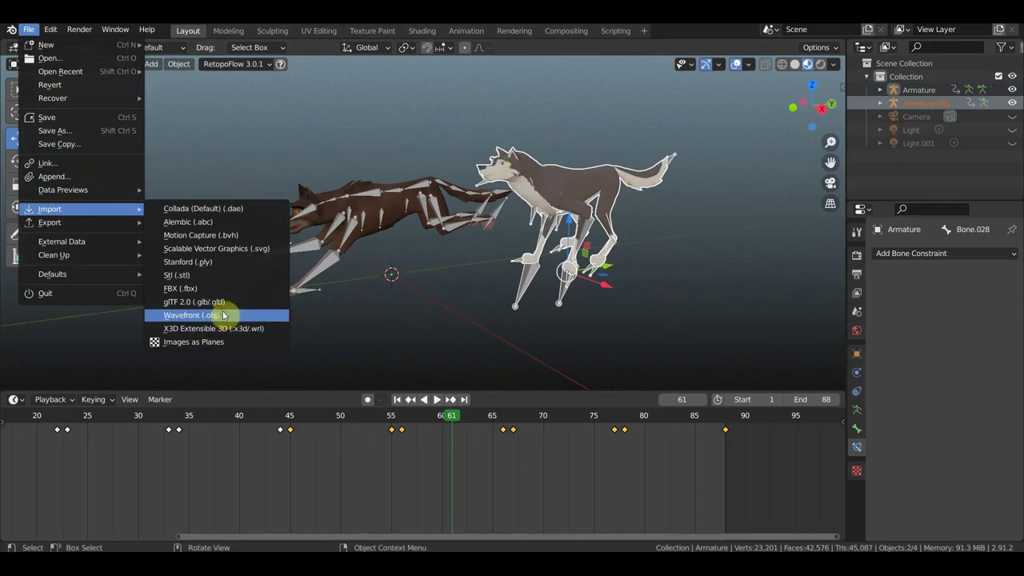
Import the Wavefront file вязка.OBJ from E:\aleu as the harness model.
left_click(224, 315)
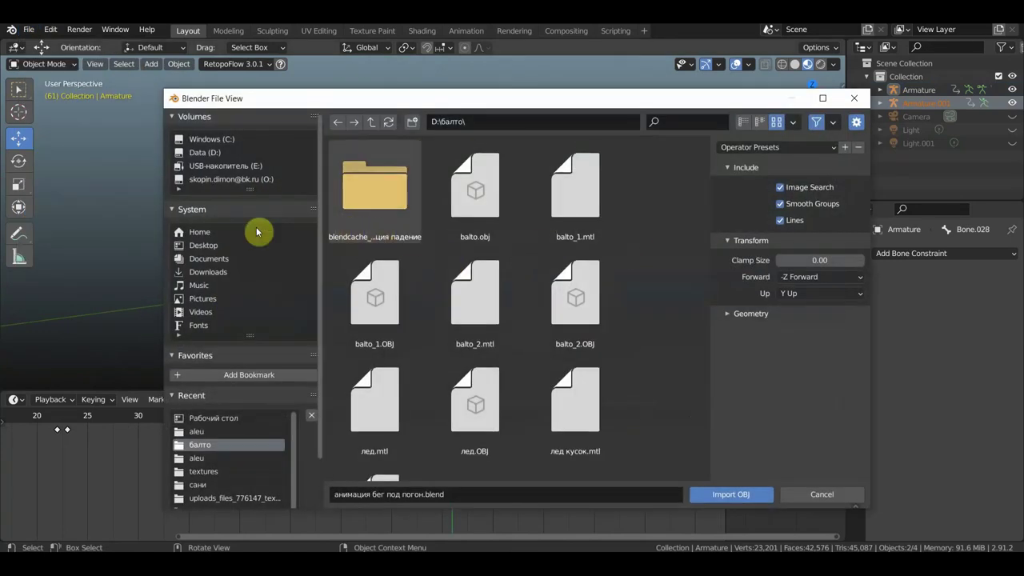
left_click(222, 168)
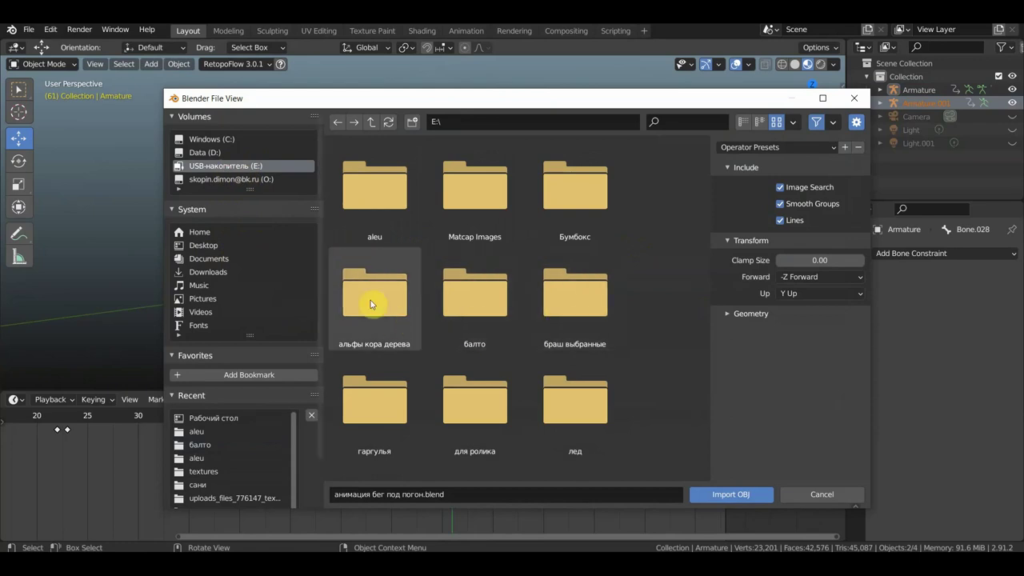
double_click(376, 200)
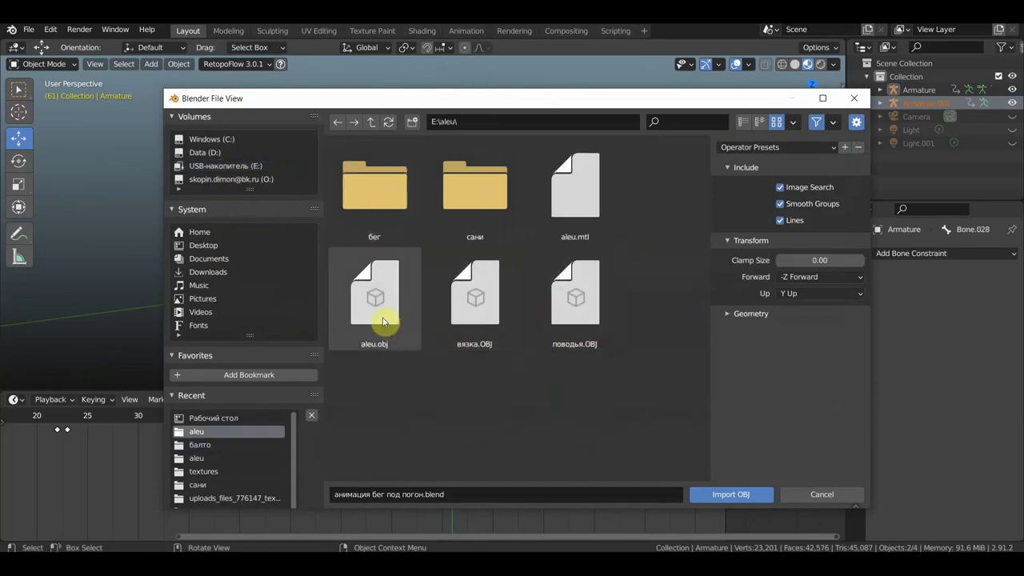
left_click(469, 320)
left_click(740, 494)
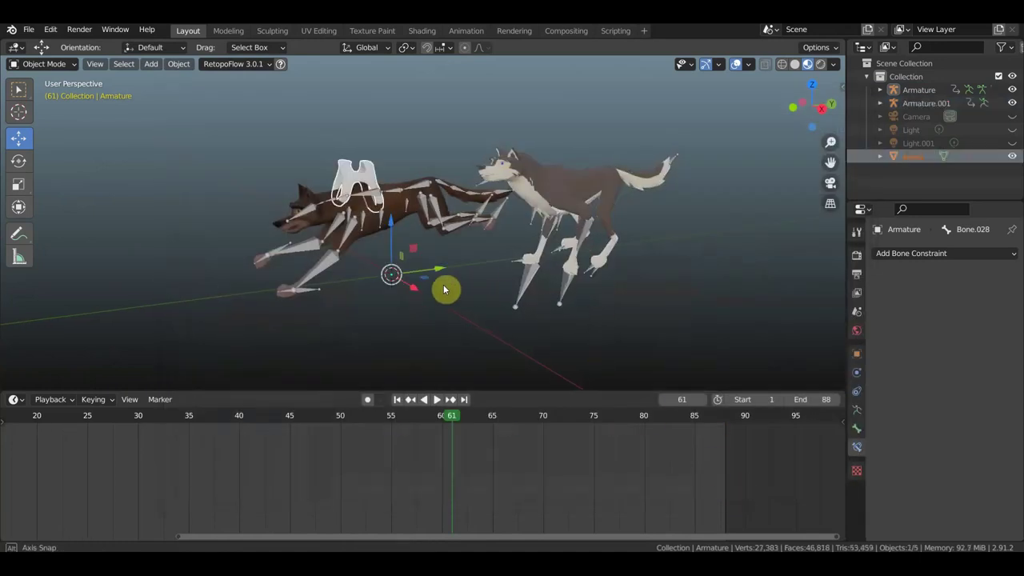
Select the harness and darken its Default OBJ material base colour to dark grey (value 0.251).
middle_click_drag(469, 290, 475, 279)
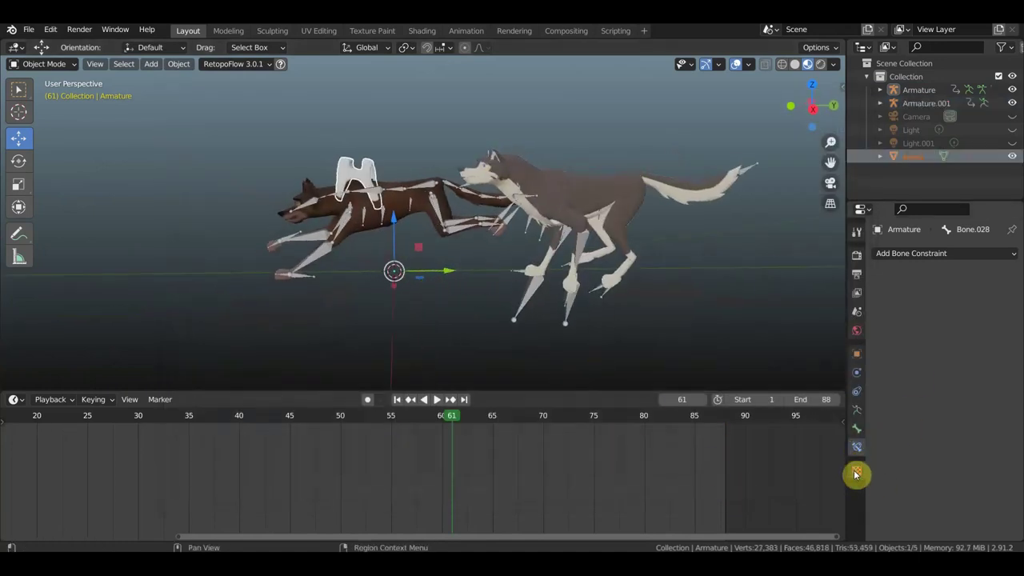
left_click(356, 177)
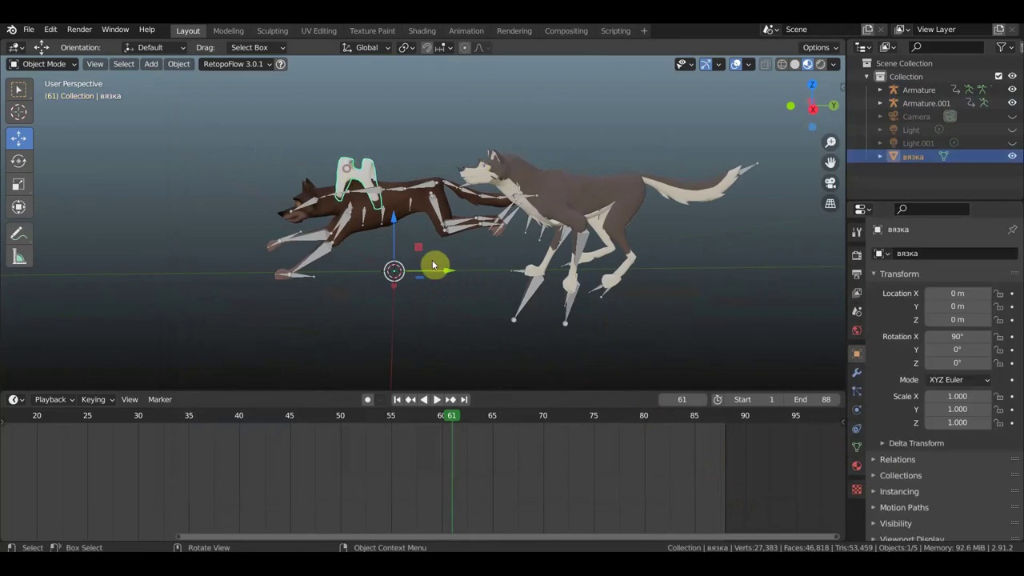
left_click(856, 466)
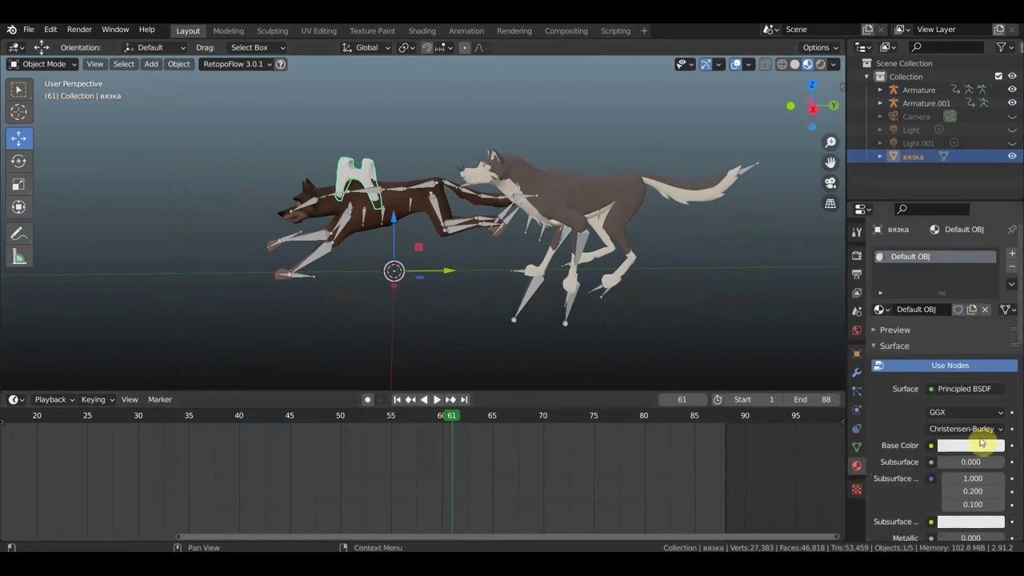
left_click(982, 446)
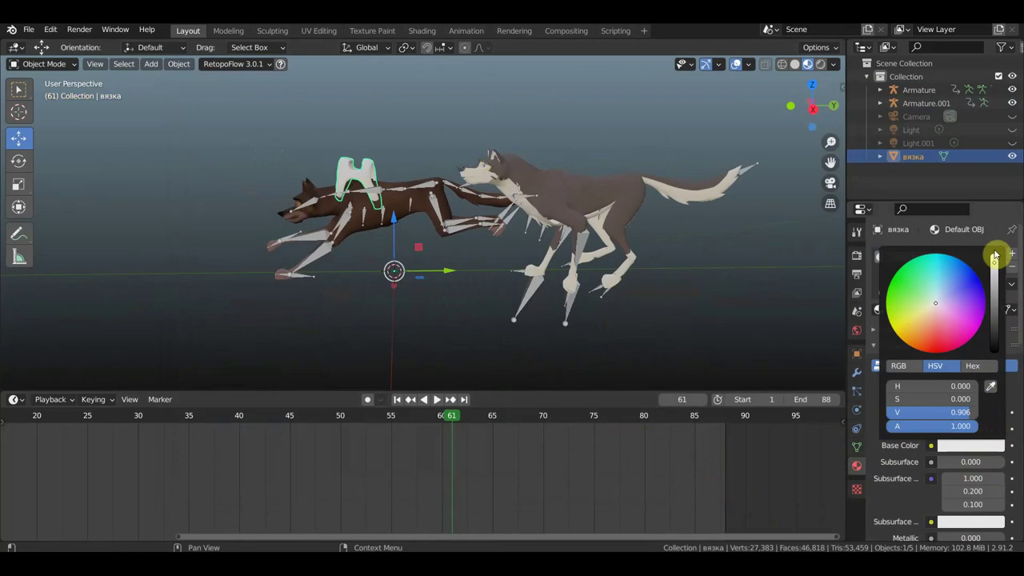
left_click_drag(995, 262, 995, 334)
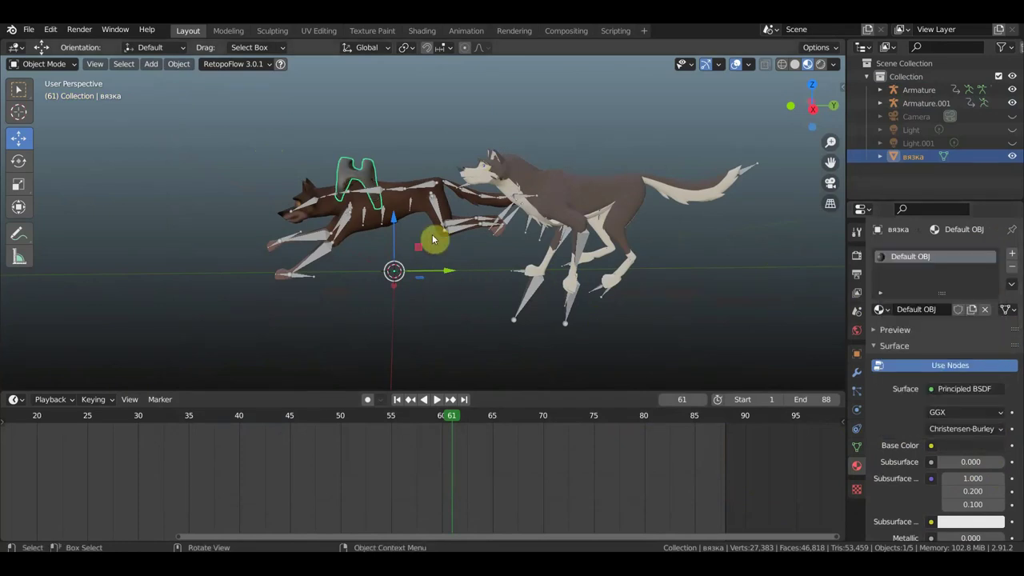
scroll(421, 224, "up", 2)
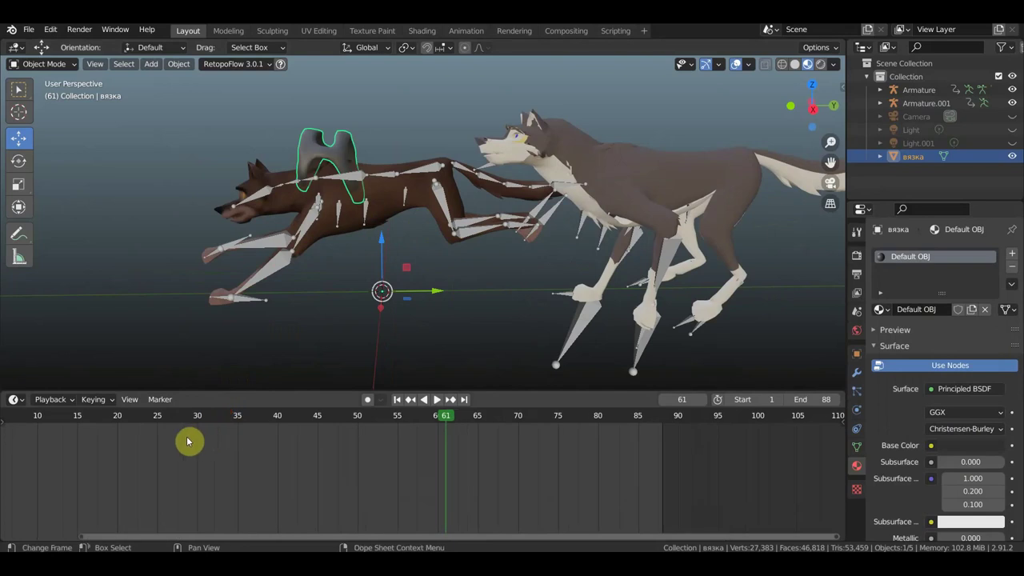
Go to frame 1 and rotate the harness.
scroll(190, 441, "down", 4)
left_click(135, 423)
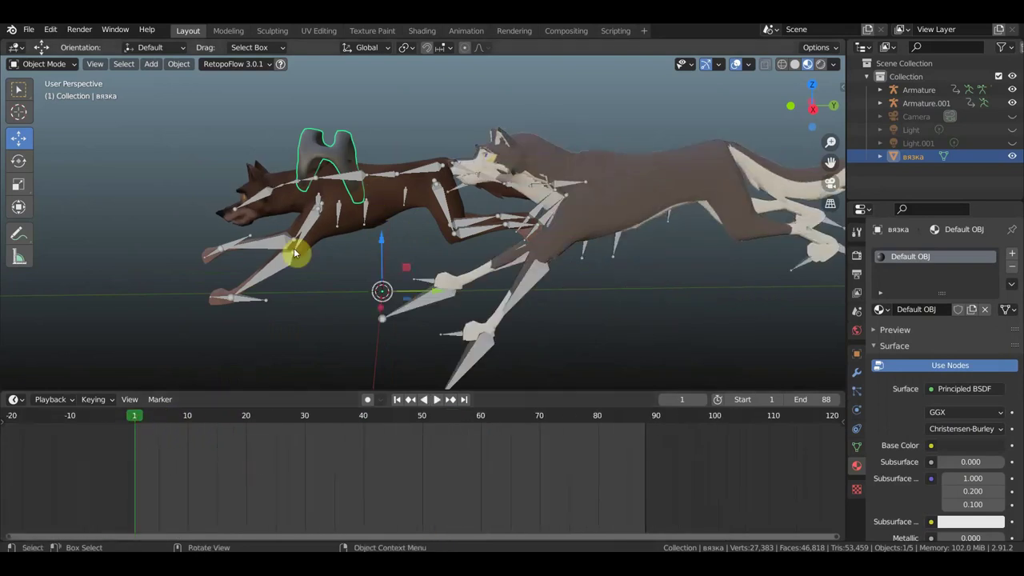
scroll(331, 187, "up", 2)
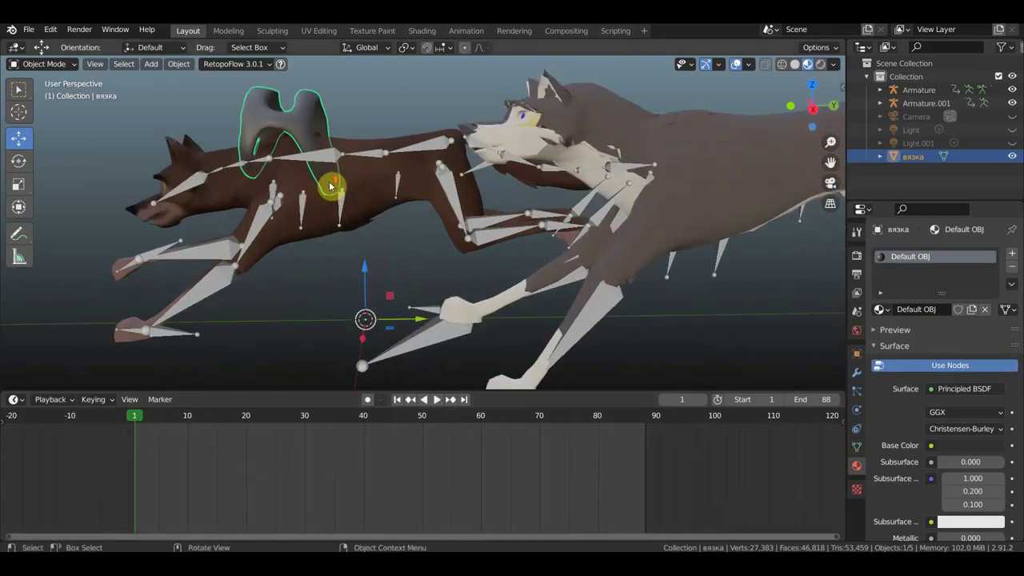
key("r")
left_click(384, 151)
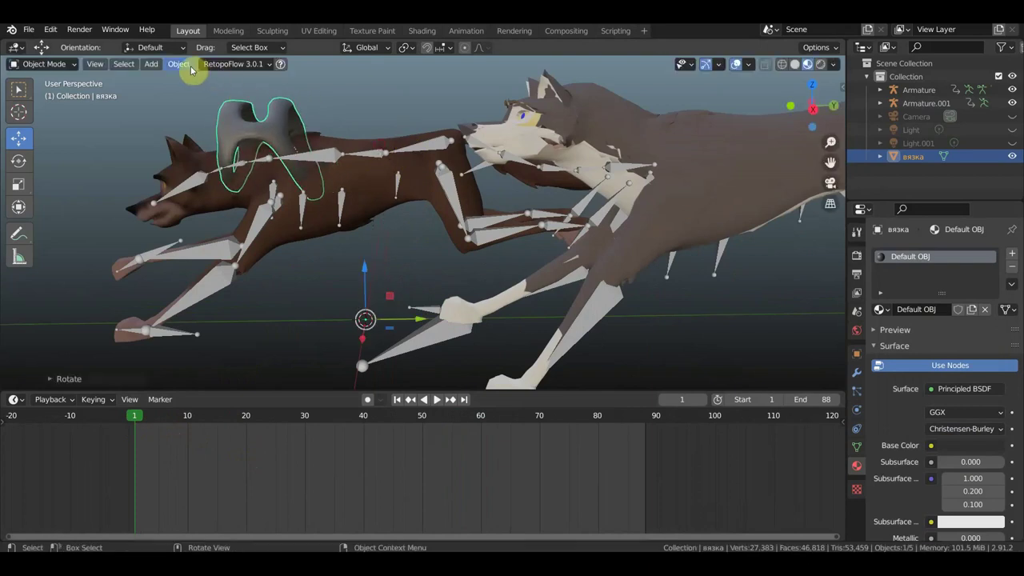
Set the harness origin to its geometry and move it onto the brown wolf's shoulders.
left_click(193, 66)
left_click(368, 106)
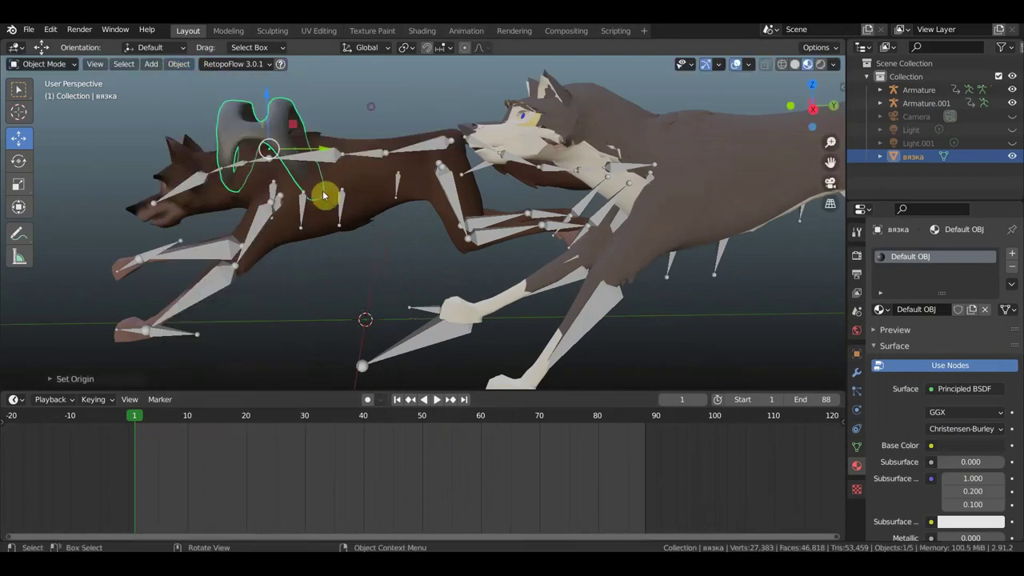
key("g")
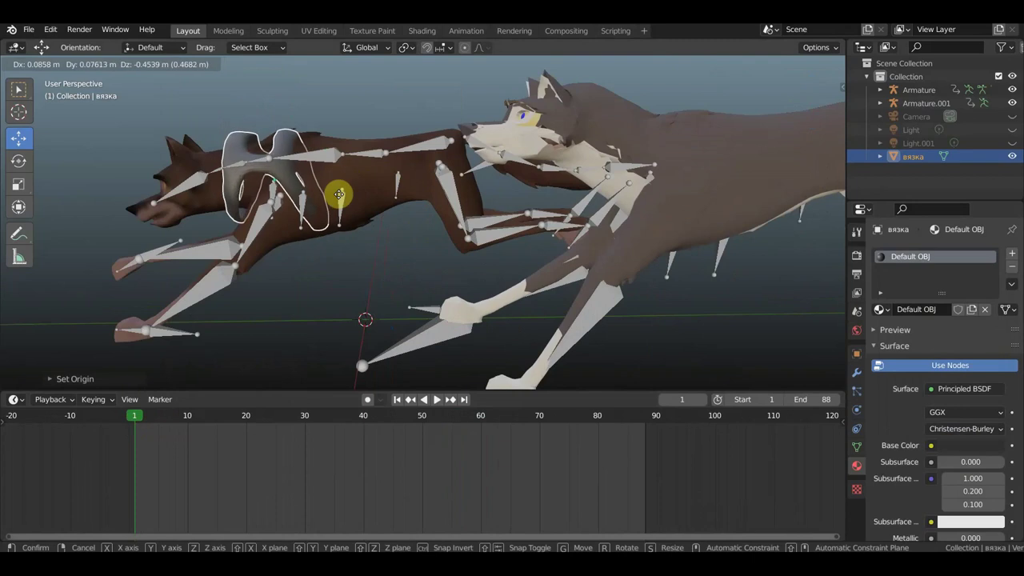
left_click(358, 190)
mouse_move(357, 194)
middle_mouse_down()
mouse_move(400, 206)
mouse_move(504, 201)
mouse_move(377, 199)
middle_mouse_up()
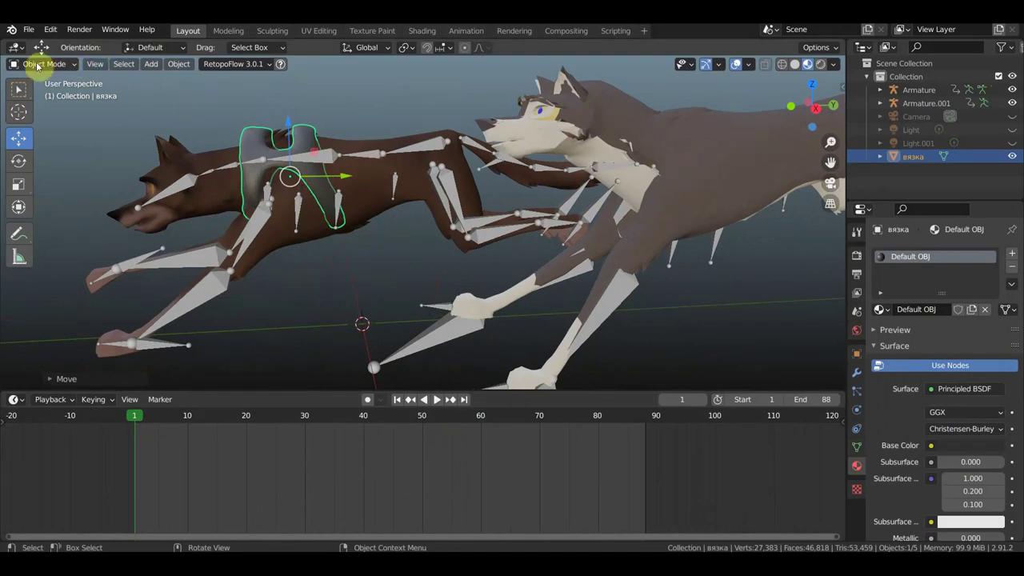
left_click(37, 66)
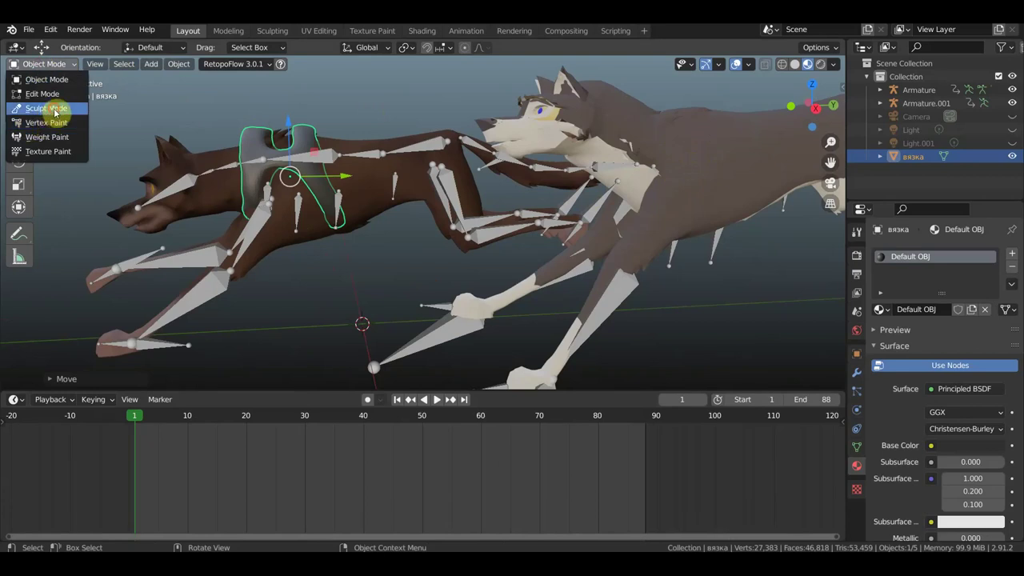
Sculpt with the Grab brush, pulling the harness straps toward the wolf's body.
left_click(54, 112)
scroll(24, 315, "down", 5)
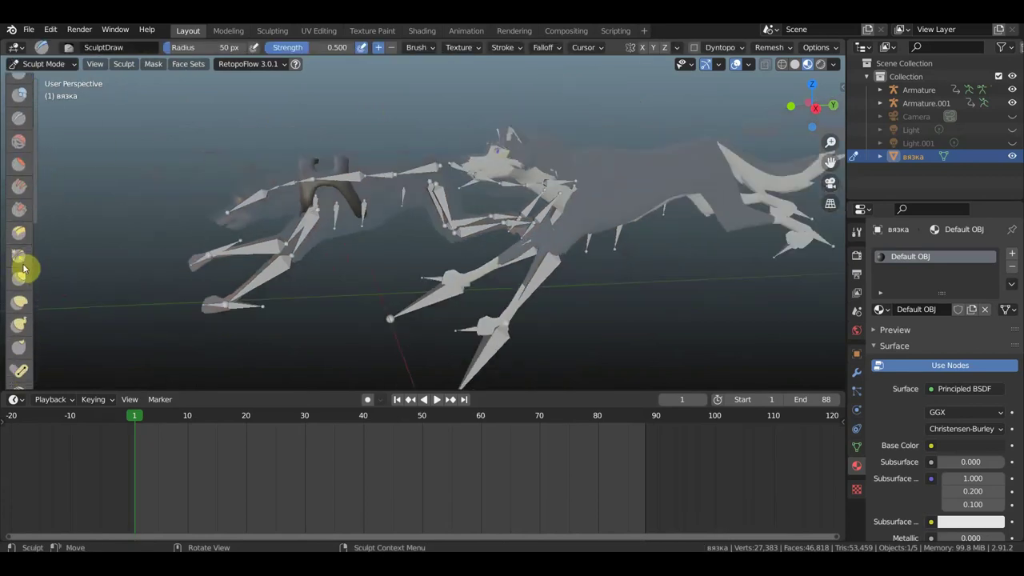
left_click(18, 282)
left_click_drag(364, 225, 364, 230)
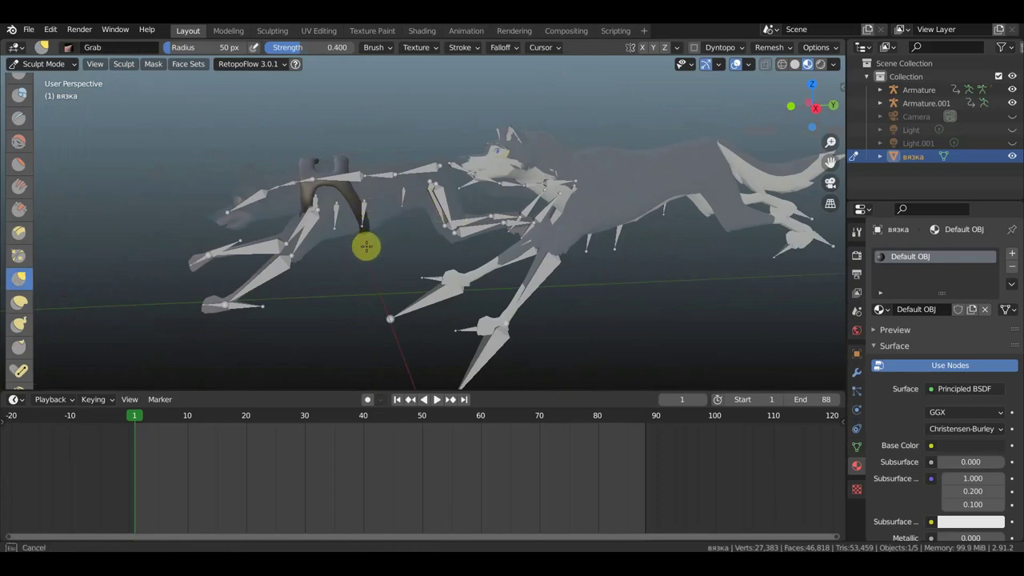
middle_click_drag(380, 244, 569, 215)
mouse_move(480, 206)
middle_mouse_down()
mouse_move(454, 233)
mouse_move(496, 228)
middle_mouse_up()
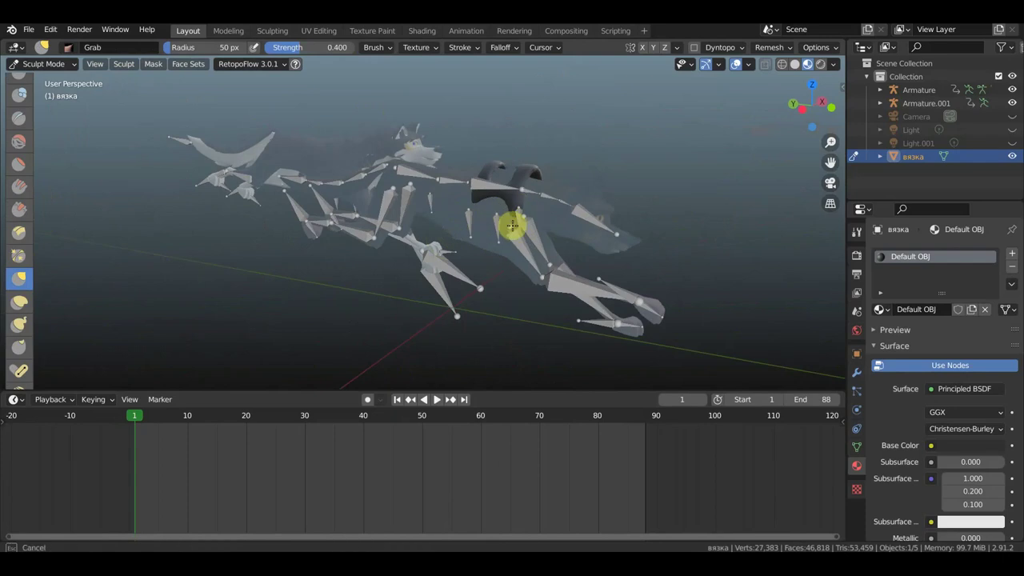
left_click_drag(520, 237, 470, 220)
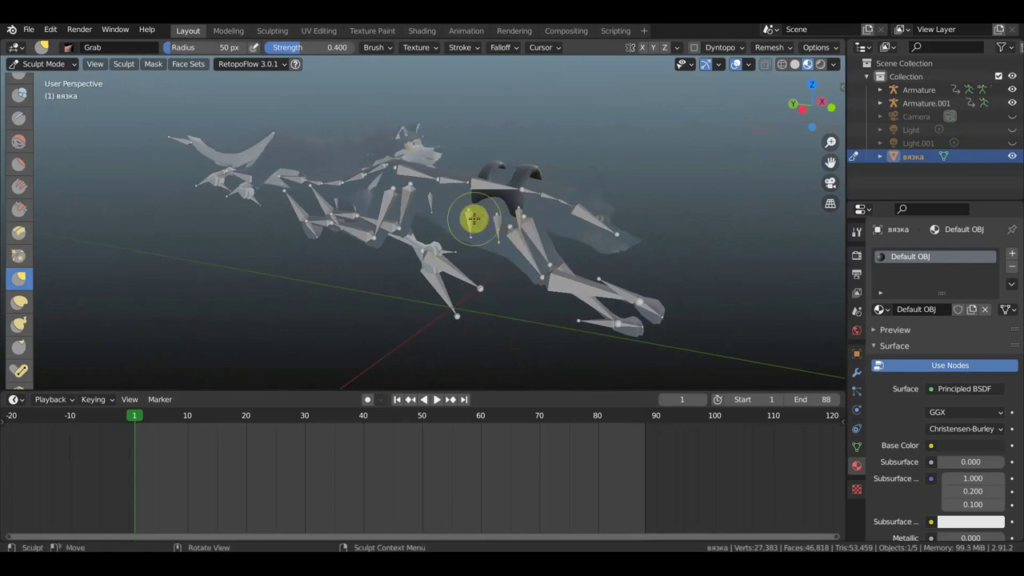
left_click_drag(467, 243, 461, 213)
middle_click_drag(470, 222, 579, 206)
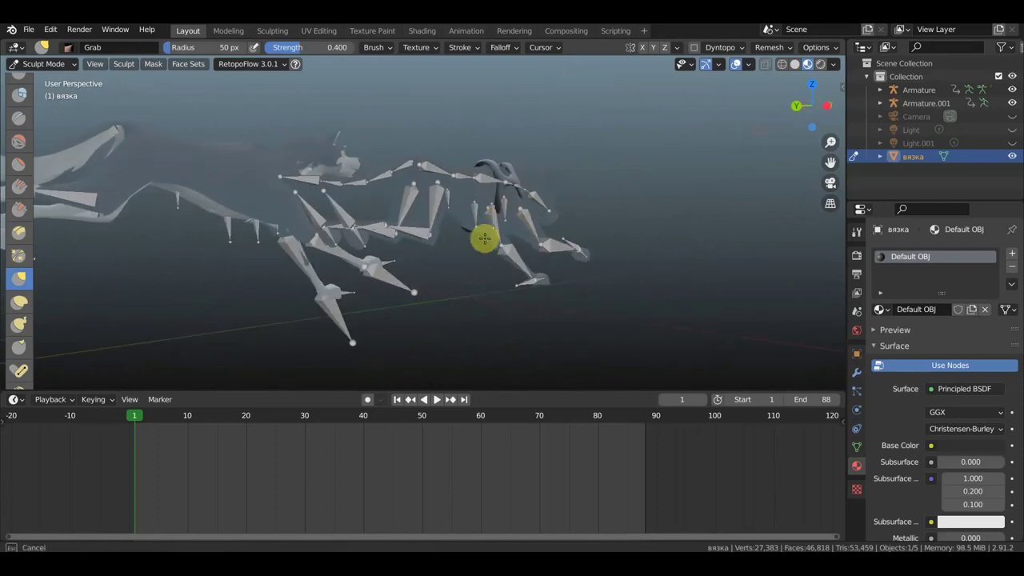
left_click_drag(495, 246, 477, 243)
middle_click_drag(477, 242, 411, 265)
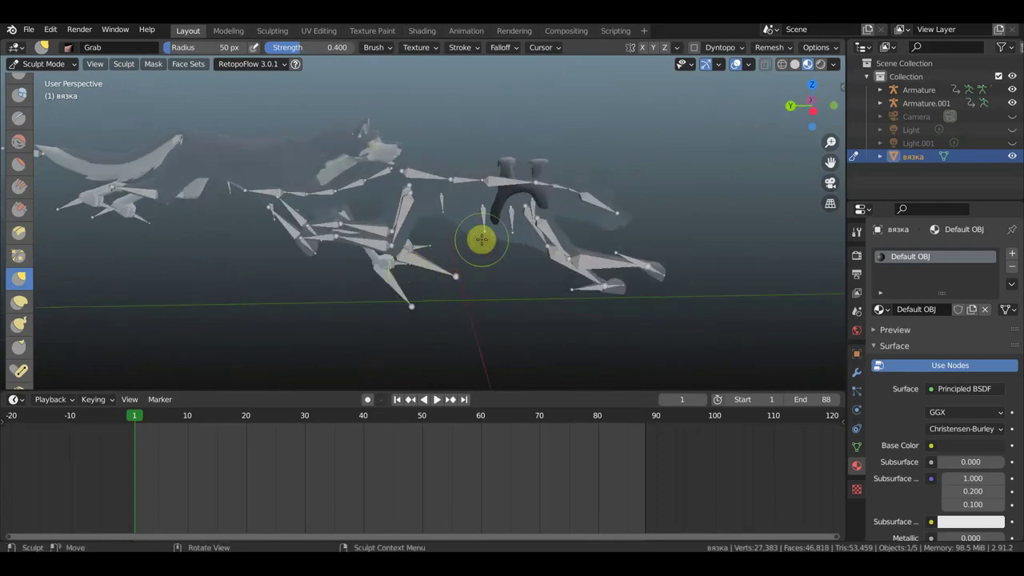
Pull the harness arch down onto the wolf's shoulders, then return to Object Mode.
mouse_move(483, 246)
left_mouse_down()
mouse_move(474, 266)
mouse_move(485, 229)
mouse_move(514, 235)
left_mouse_up()
mouse_move(514, 235)
middle_mouse_down()
mouse_move(592, 225)
mouse_move(610, 201)
mouse_move(568, 199)
mouse_move(490, 231)
middle_mouse_up()
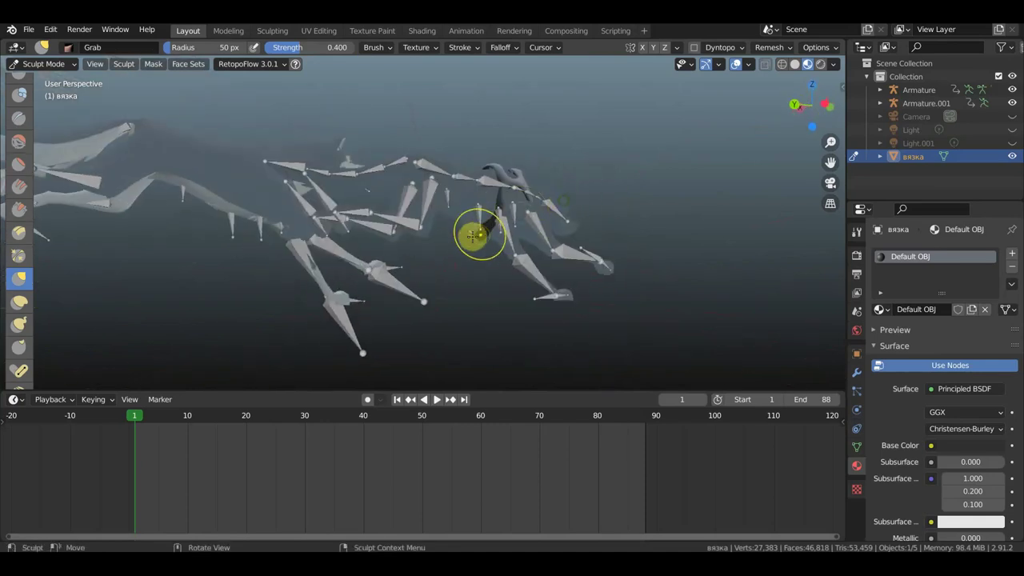
left_click_drag(475, 235, 471, 237)
mouse_move(495, 231)
middle_mouse_down()
mouse_move(537, 279)
mouse_move(619, 320)
mouse_move(789, 247)
mouse_move(760, 223)
mouse_move(589, 219)
middle_mouse_up()
mouse_move(359, 201)
left_mouse_down()
mouse_move(345, 210)
mouse_move(339, 192)
mouse_move(356, 224)
mouse_move(382, 217)
left_mouse_up()
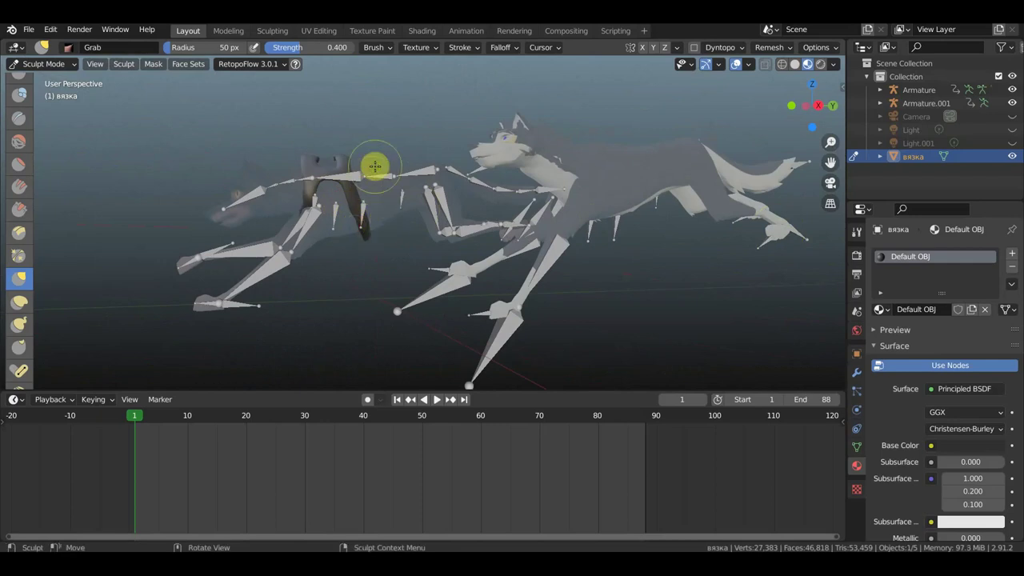
middle_click_drag(373, 165, 368, 187)
scroll(323, 187, "up", 1)
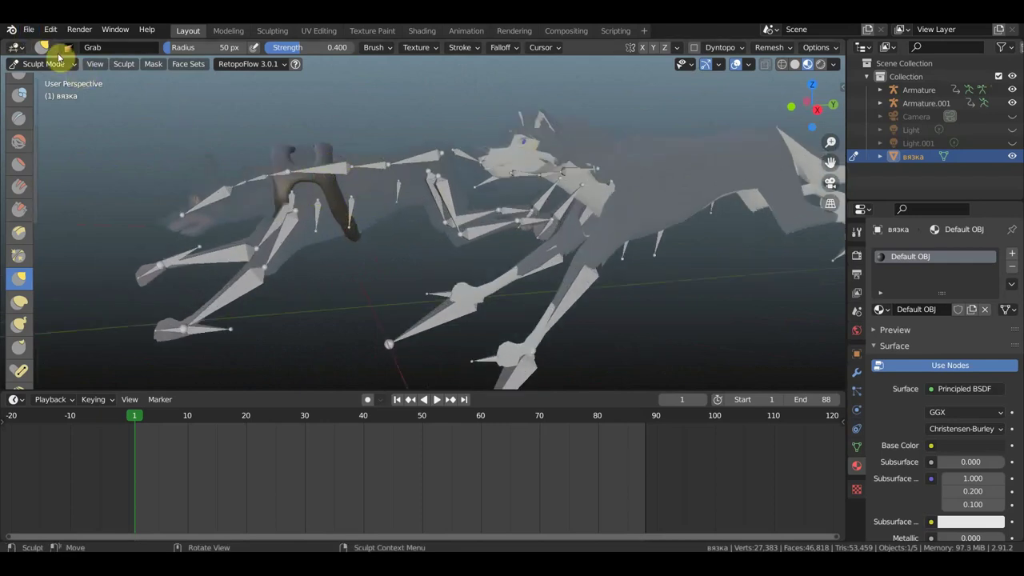
left_click(44, 64)
left_click(40, 76)
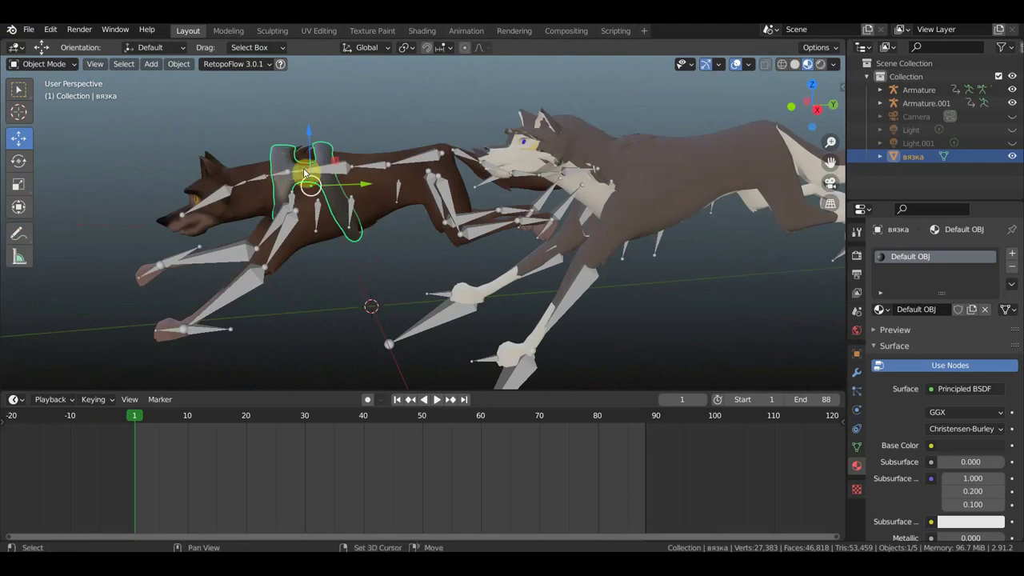
Parent the harness to the brown wolf's Bone.002 using Ctrl+P > Bone.
left_click(297, 183, "shift")
left_click(62, 65)
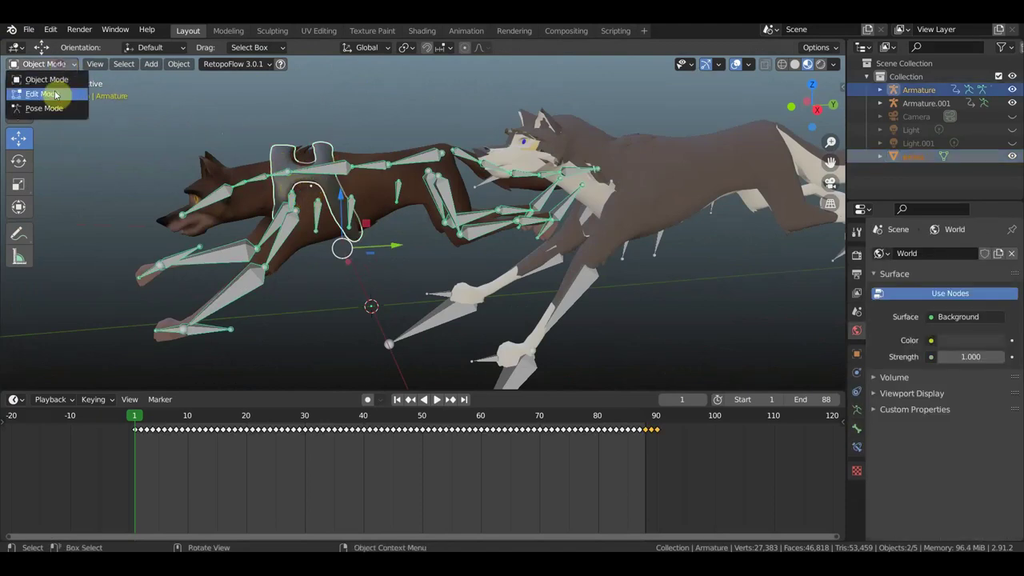
left_click(42, 108)
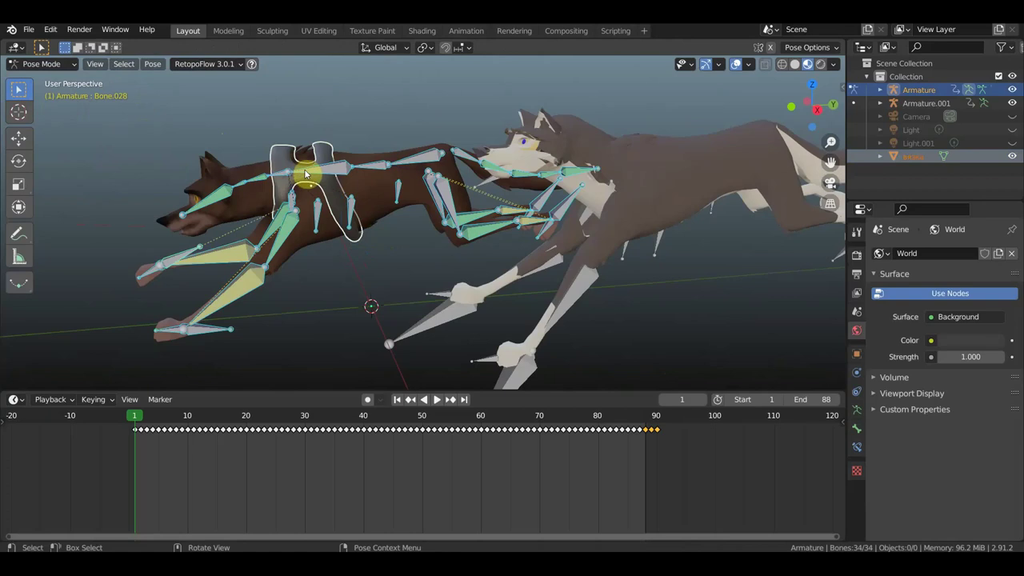
left_click(346, 169)
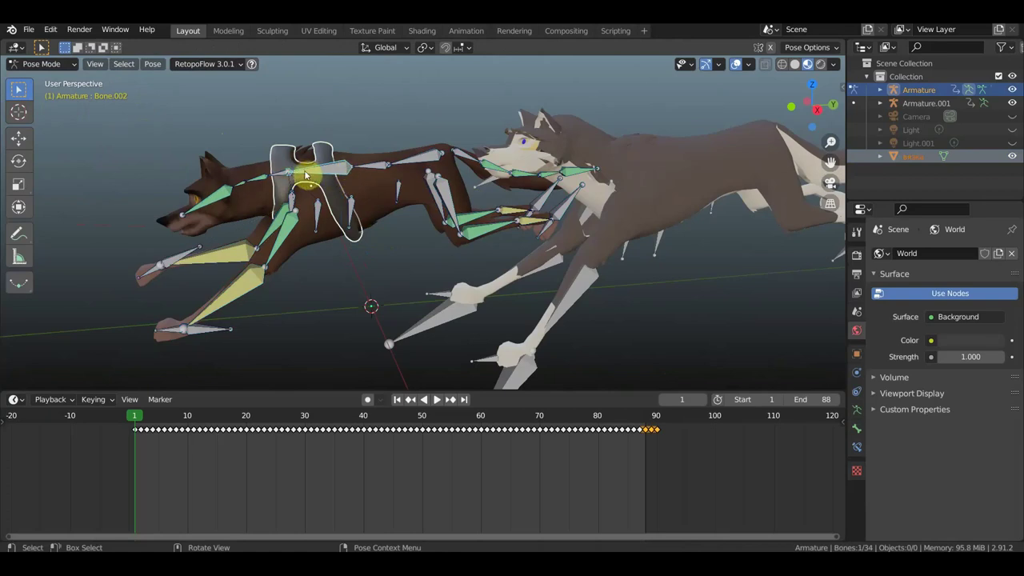
key("ctrl+p")
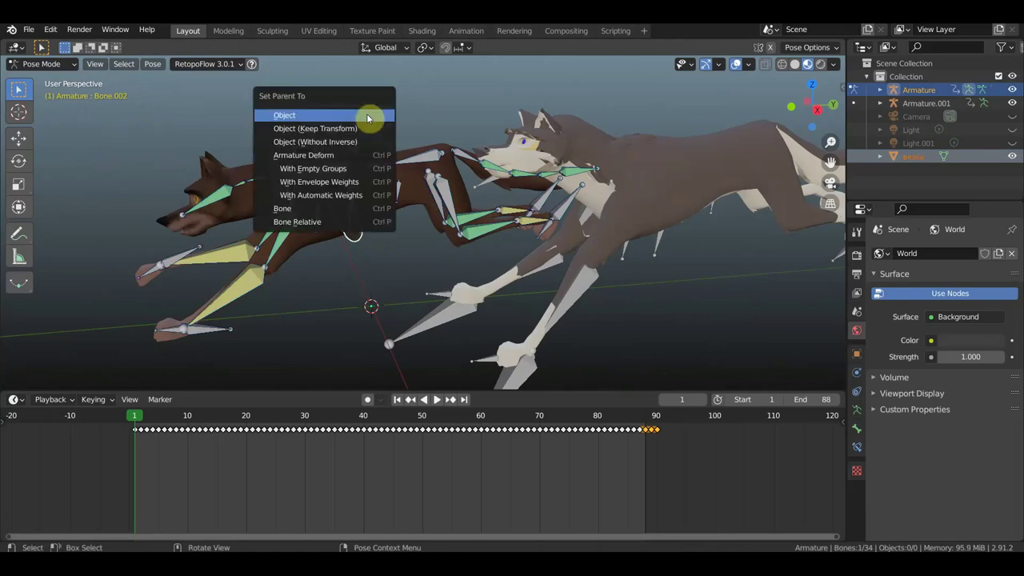
left_click(302, 209)
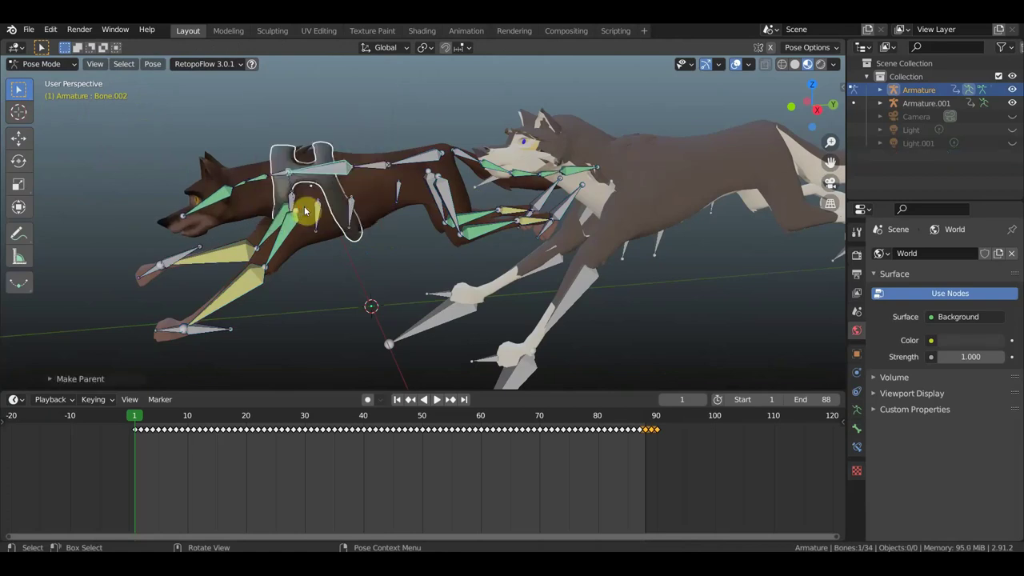
Play the run to check the harness follows, stopping at frame 28 in front view.
key("space")
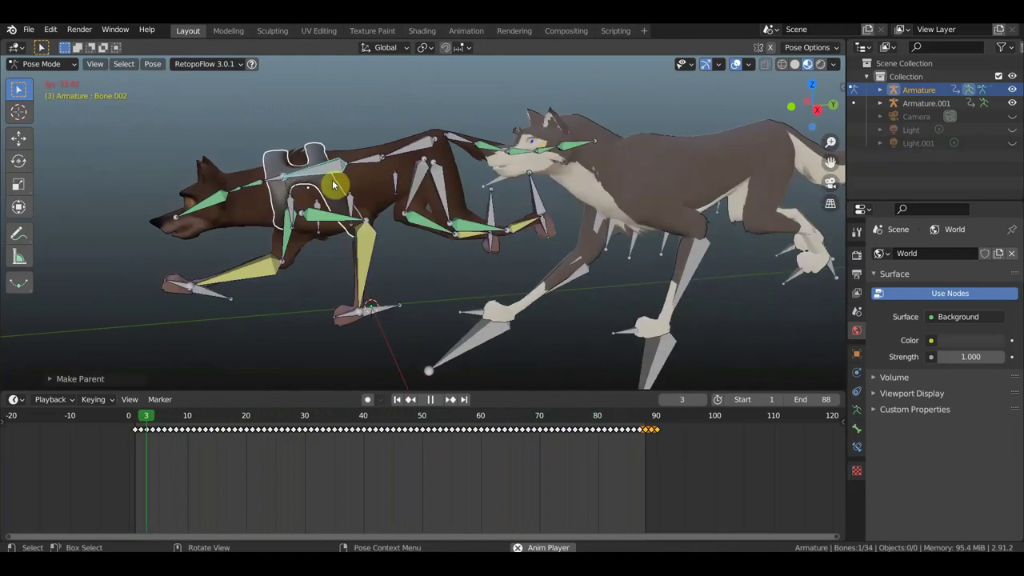
key("space")
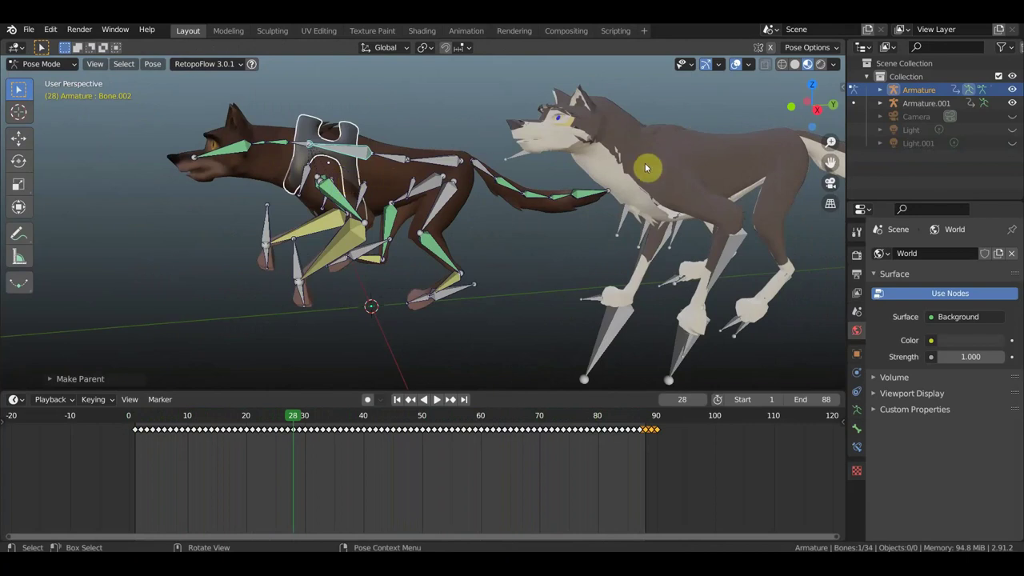
key("KP_1")
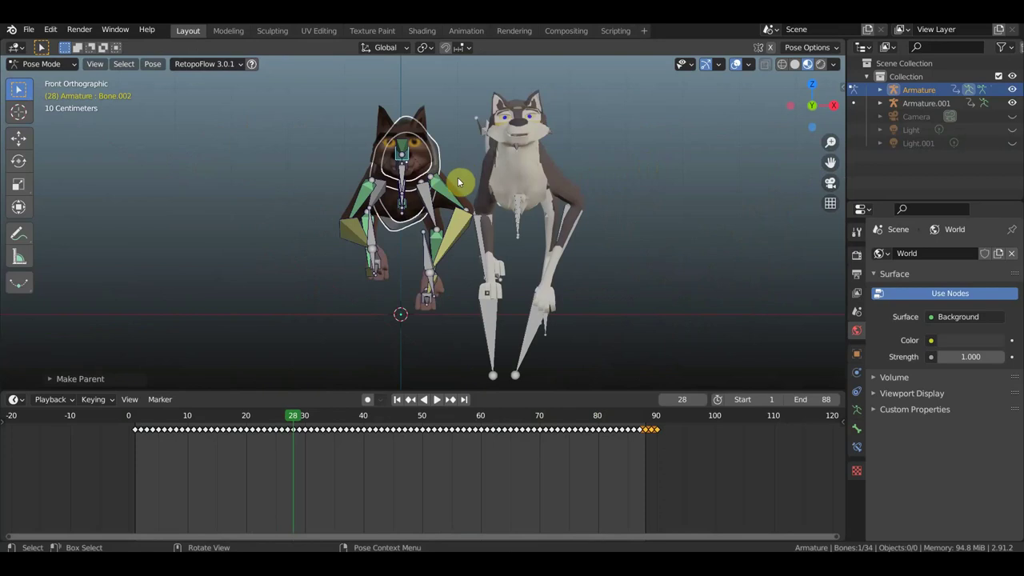
Duplicate the harness in Object Mode and move the copy onto the grey wolf's shoulders.
left_click(40, 64)
left_click(40, 80)
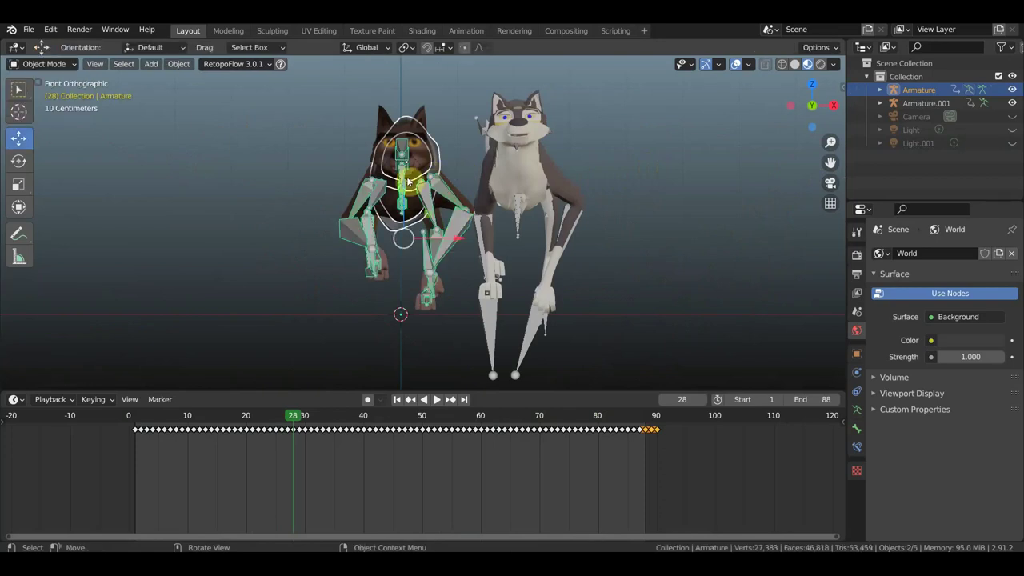
left_click(437, 154)
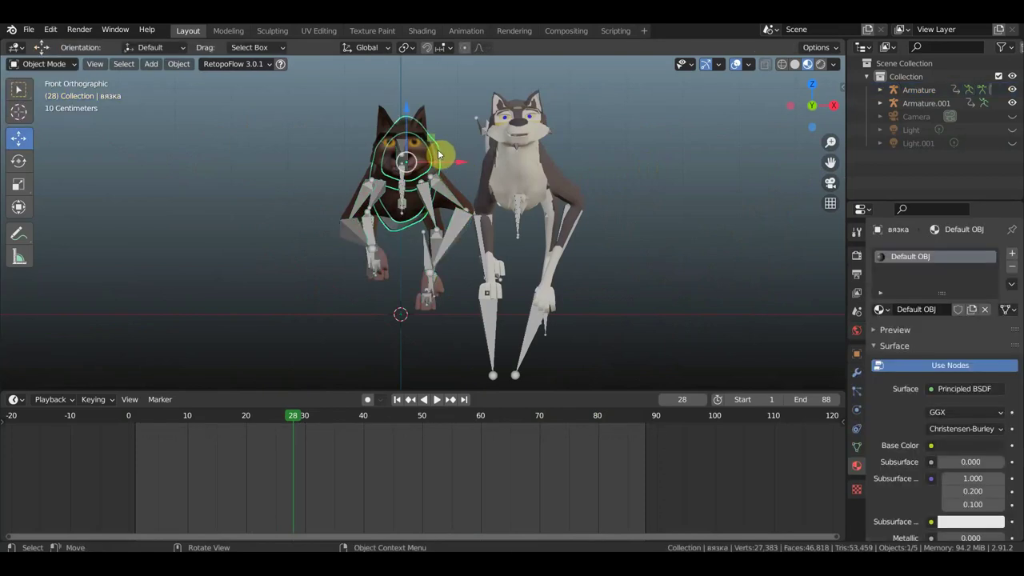
key("shift+d")
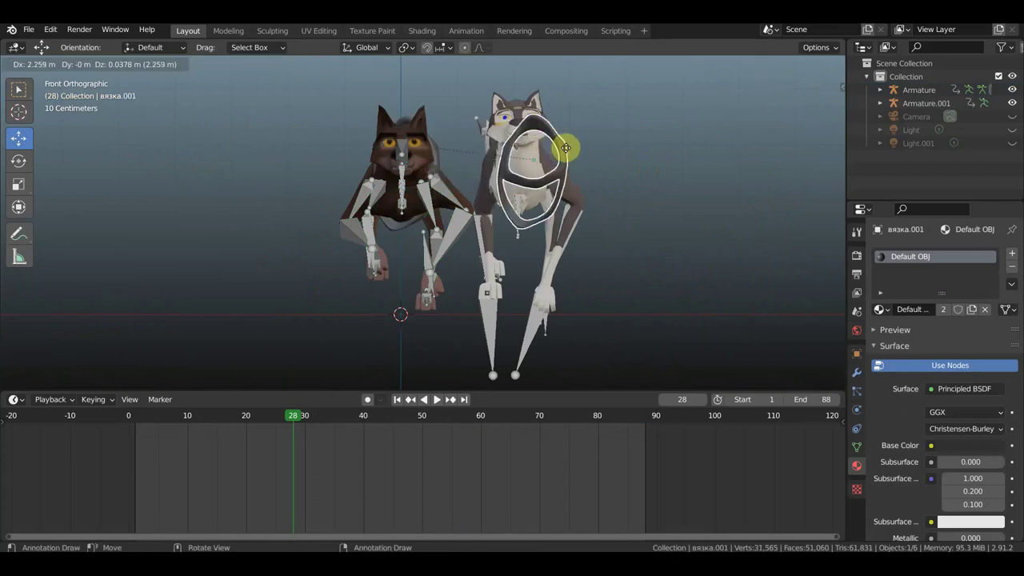
left_click(550, 152)
middle_click_drag(550, 152, 480, 207)
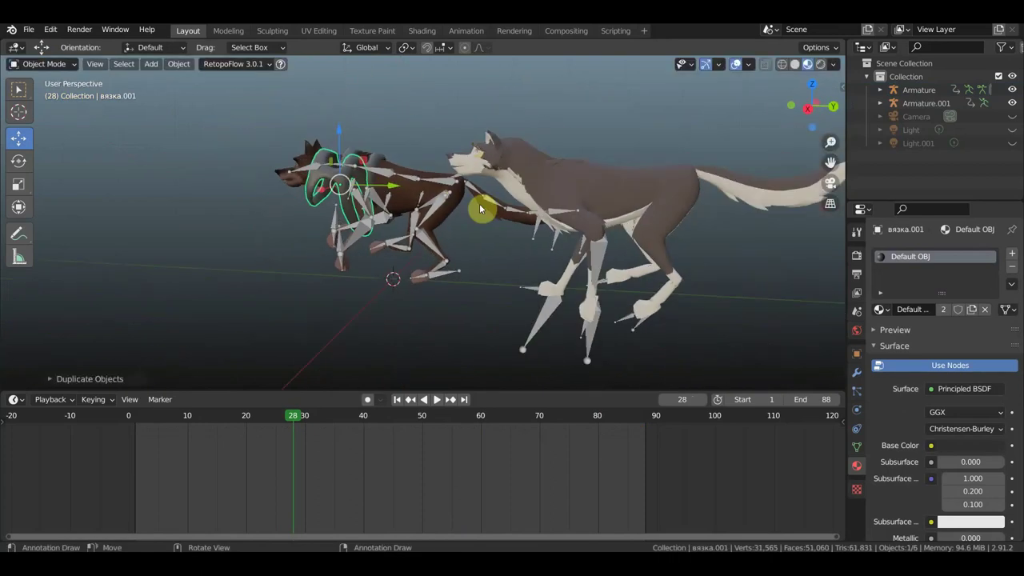
key("KP_9")
key("KP_3")
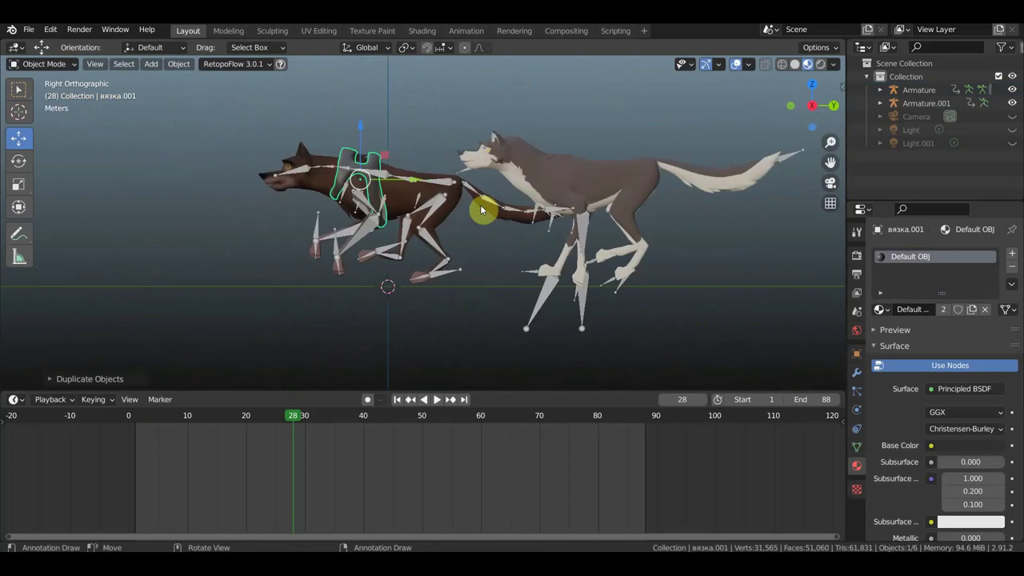
key("g")
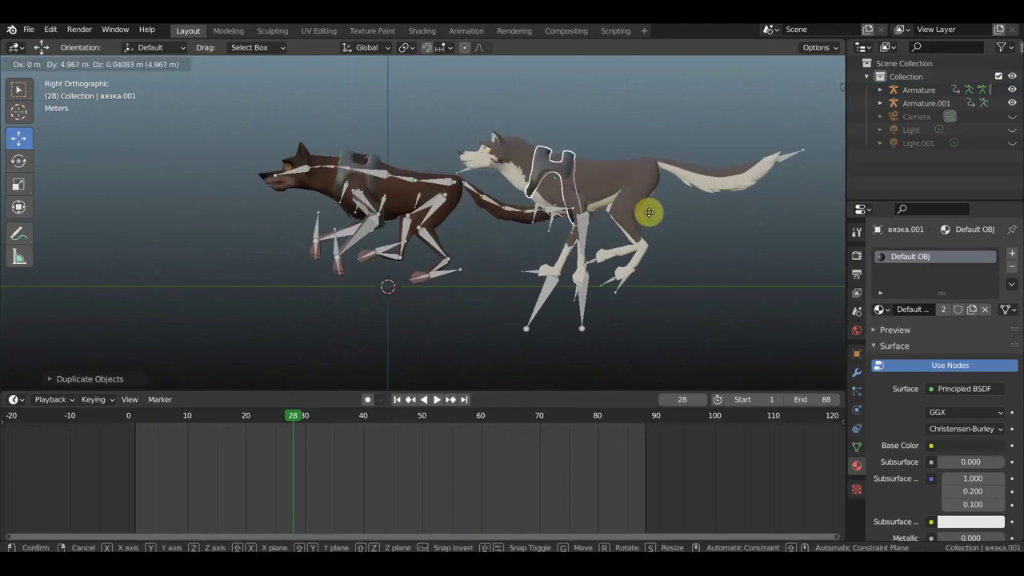
left_click(648, 217)
Turn off viewport overlays to hide the bones and grid.
mouse_move(663, 236)
middle_mouse_down()
mouse_move(549, 247)
mouse_move(382, 242)
middle_mouse_up()
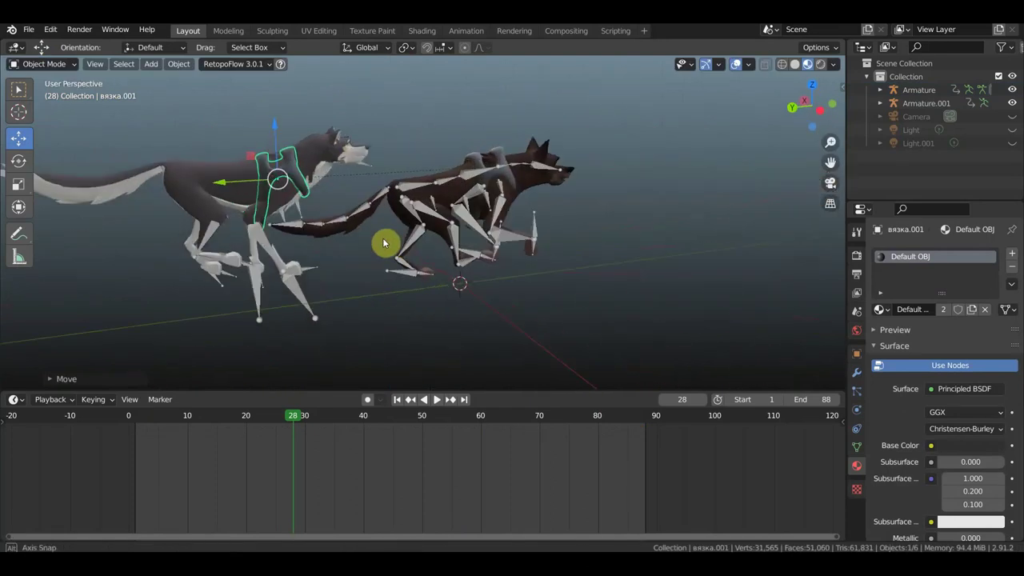
left_click(737, 67)
mouse_move(451, 272)
middle_mouse_down()
mouse_move(585, 293)
mouse_move(304, 286)
mouse_move(348, 270)
mouse_move(402, 306)
mouse_move(428, 304)
mouse_move(404, 300)
middle_mouse_up()
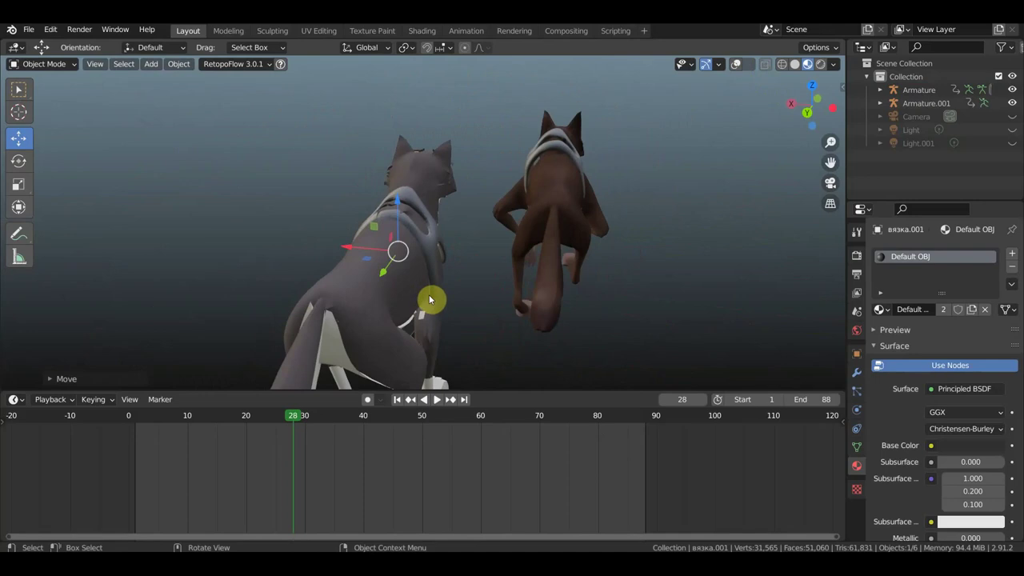
left_click(48, 68)
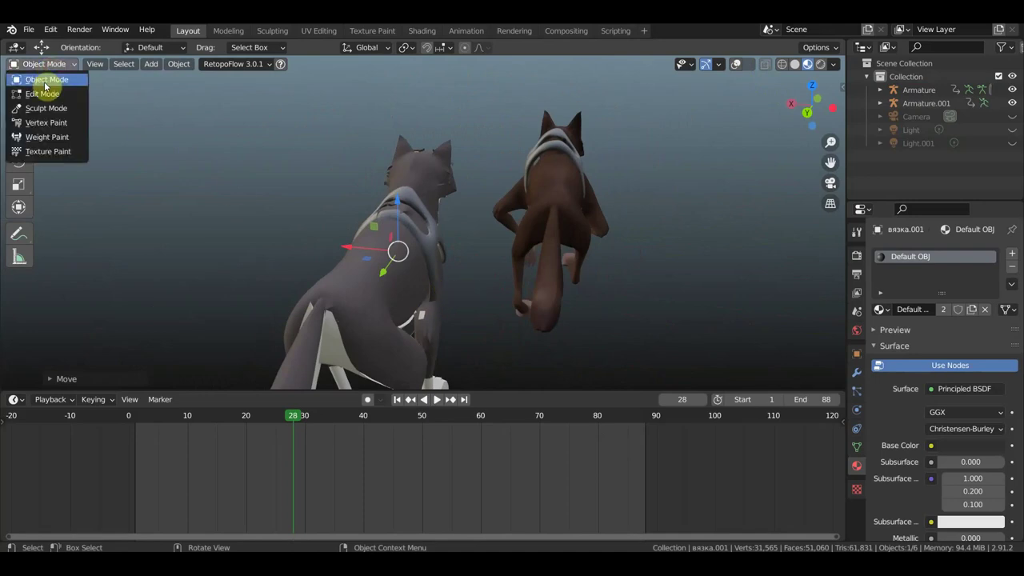
Begin sculpting the harness copy вязка.001 on the white wolf's back.
left_click(53, 111)
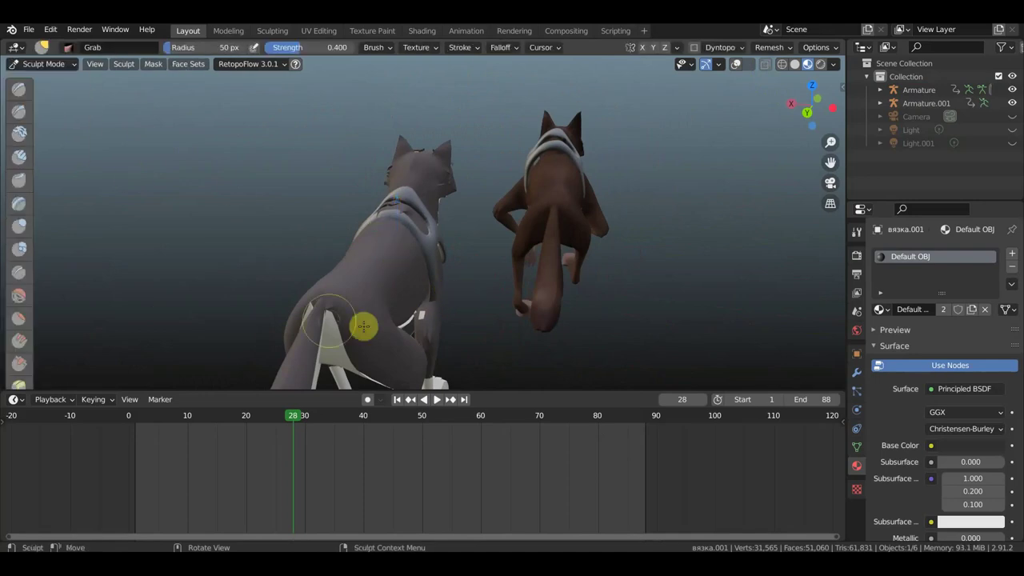
left_click_drag(437, 290, 419, 291)
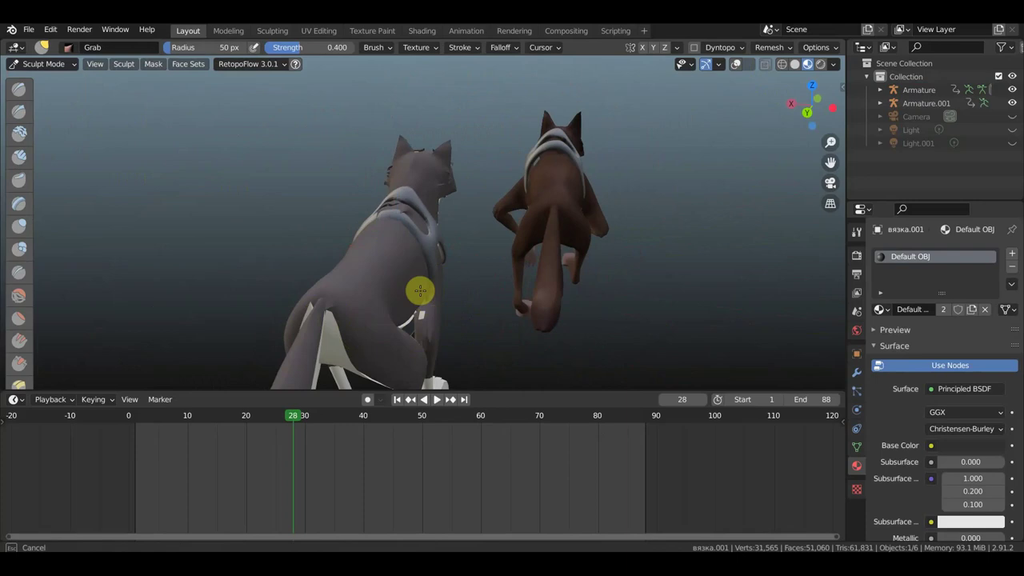
middle_click_drag(422, 291, 499, 274)
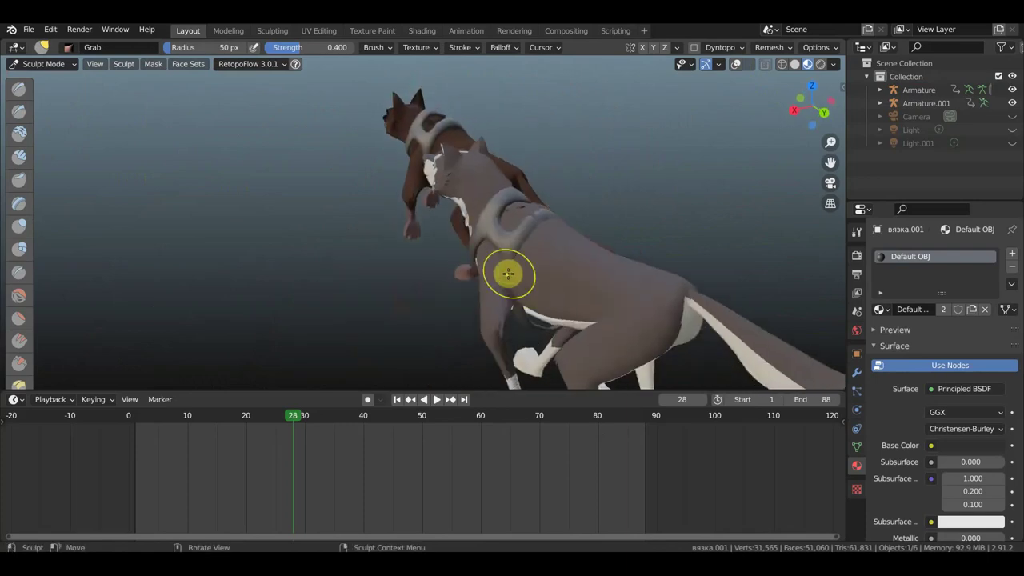
middle_click_drag(498, 273, 670, 229)
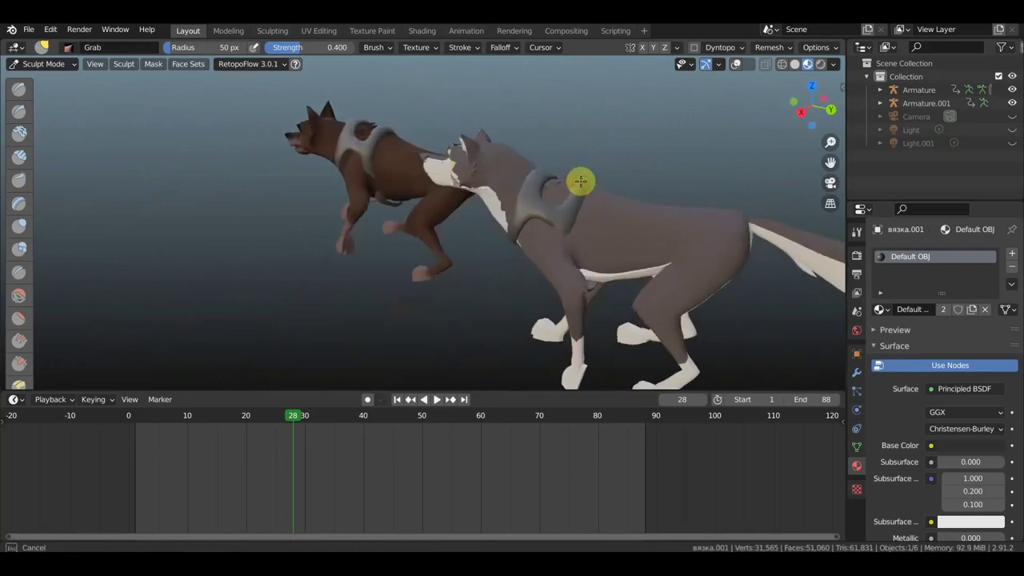
mouse_move(581, 181)
middle_mouse_down()
mouse_move(667, 178)
mouse_move(589, 245)
middle_mouse_up()
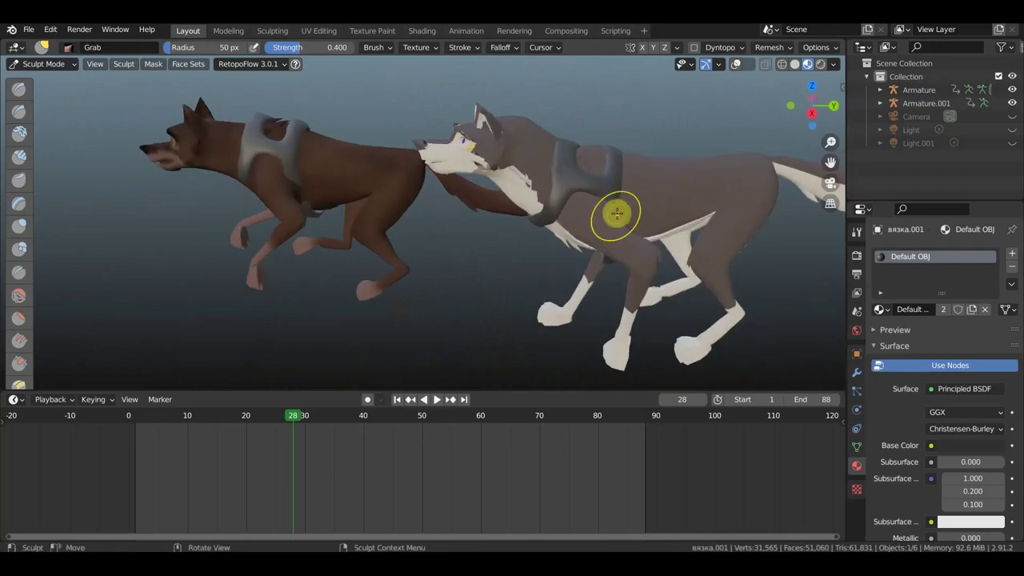
middle_click_drag(638, 239, 549, 217)
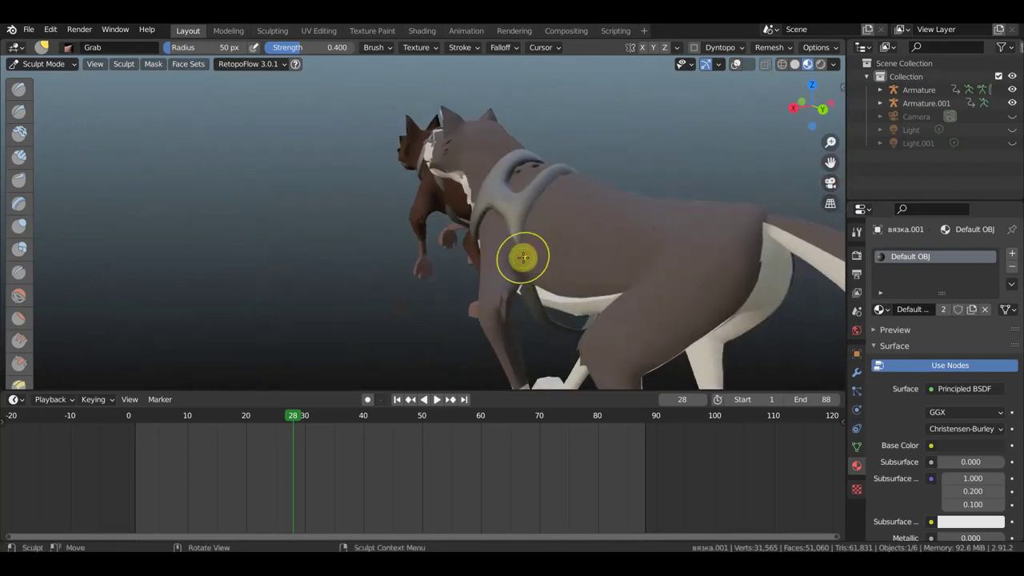
left_click_drag(524, 256, 508, 263)
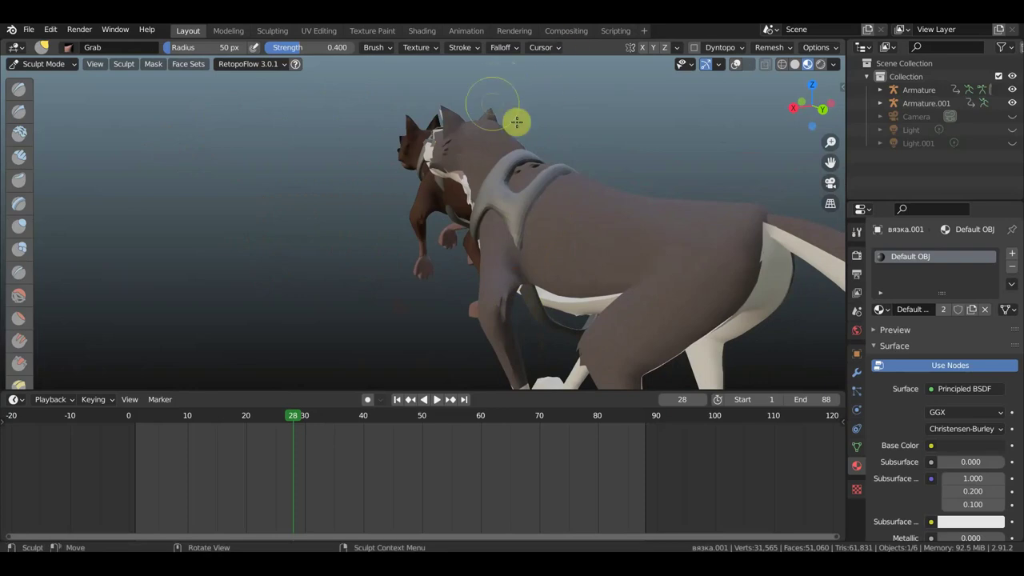
Set the brush radius to 103 px and press the harness straps against the white wolf's chest.
key("f")
left_click(571, 197)
left_click_drag(562, 288, 520, 270)
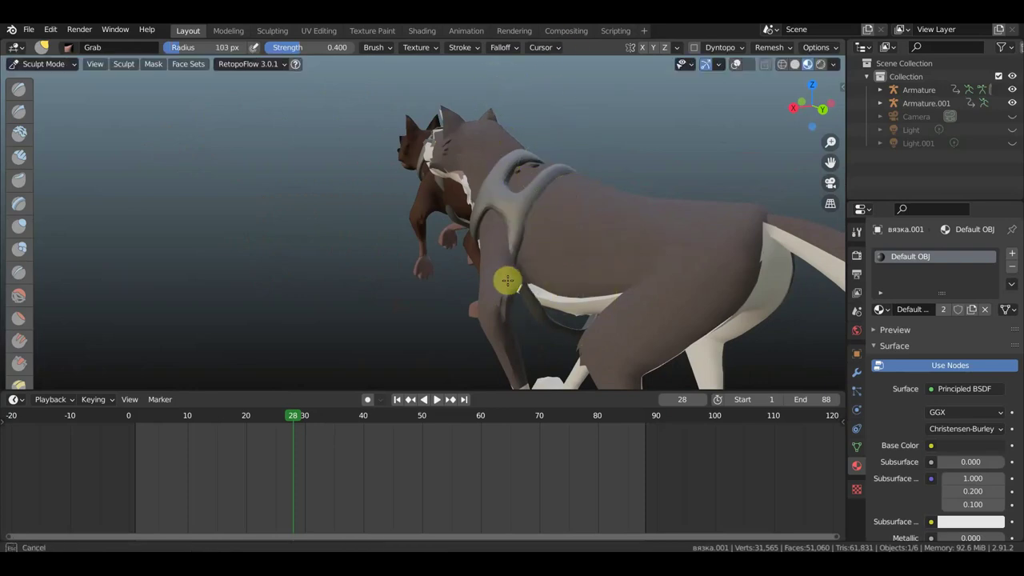
middle_click_drag(517, 285, 581, 274)
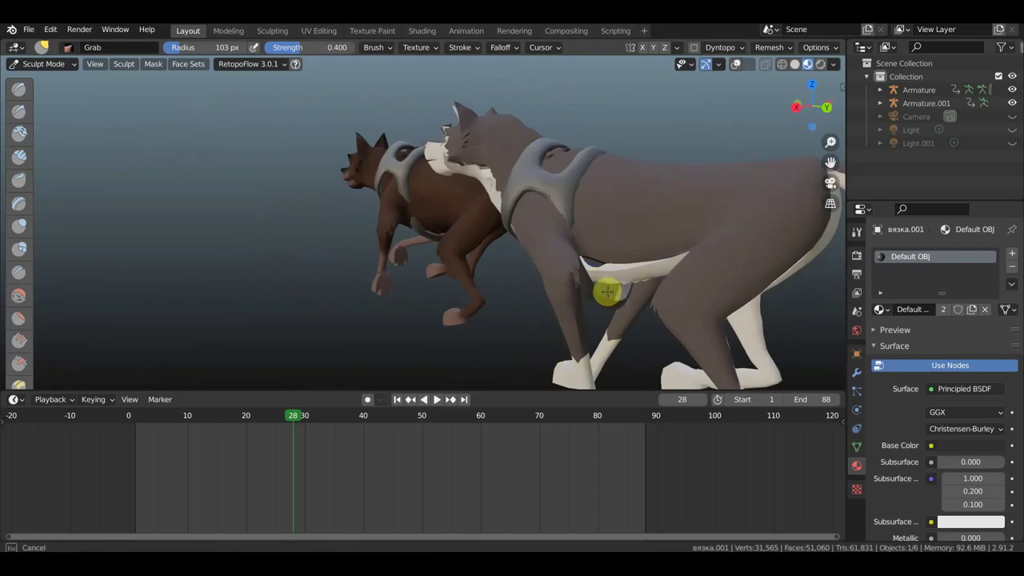
mouse_move(610, 271)
left_mouse_down()
mouse_move(589, 272)
mouse_move(625, 275)
left_mouse_up()
mouse_move(624, 275)
middle_mouse_down()
mouse_move(403, 265)
mouse_move(349, 248)
mouse_move(327, 222)
mouse_move(178, 256)
mouse_move(347, 267)
middle_mouse_up()
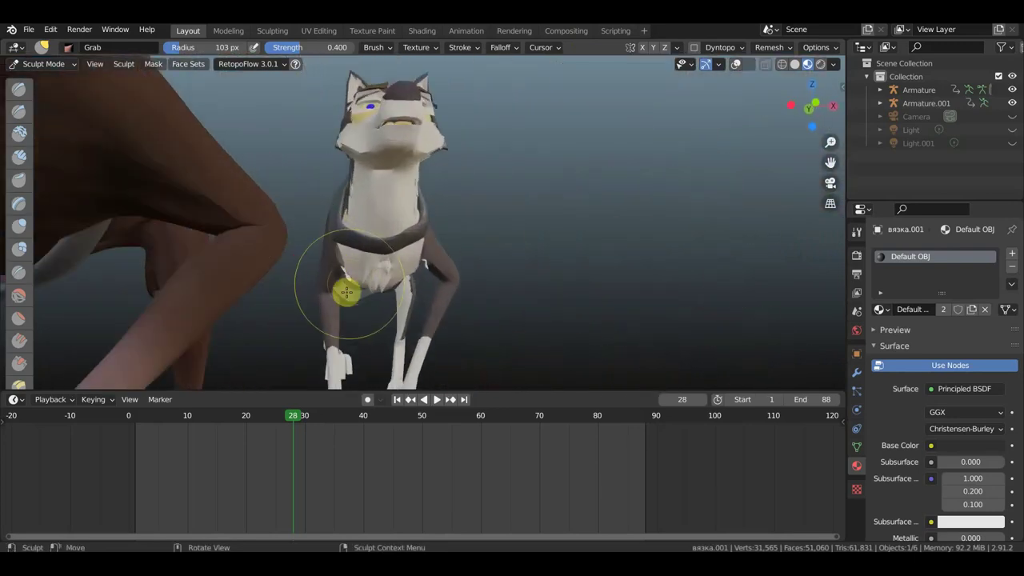
left_click_drag(347, 288, 366, 262)
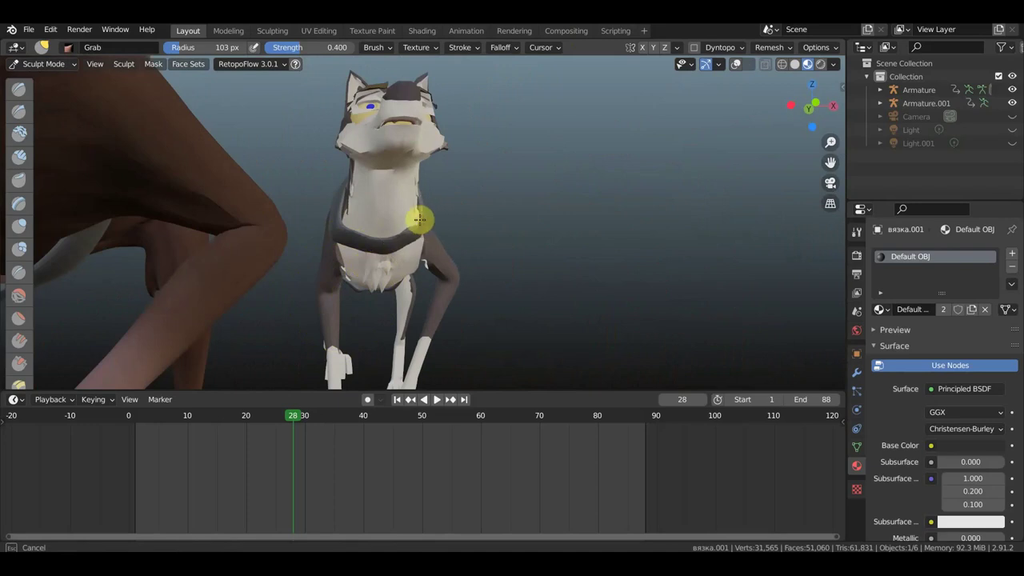
left_click_drag(347, 221, 347, 221)
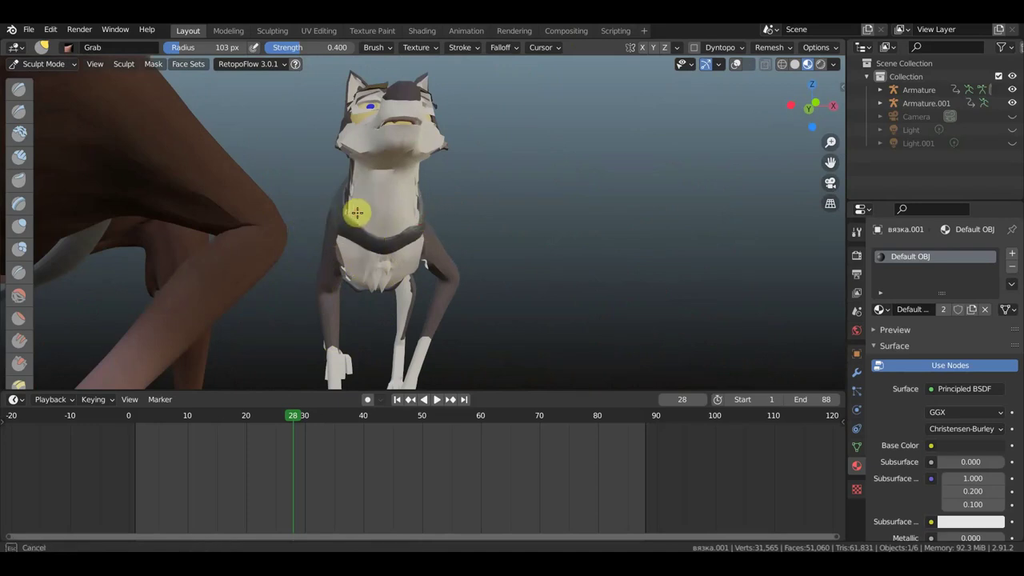
mouse_move(571, 227)
middle_mouse_down()
mouse_move(394, 261)
mouse_move(601, 206)
middle_mouse_up()
left_click_drag(601, 206, 587, 210)
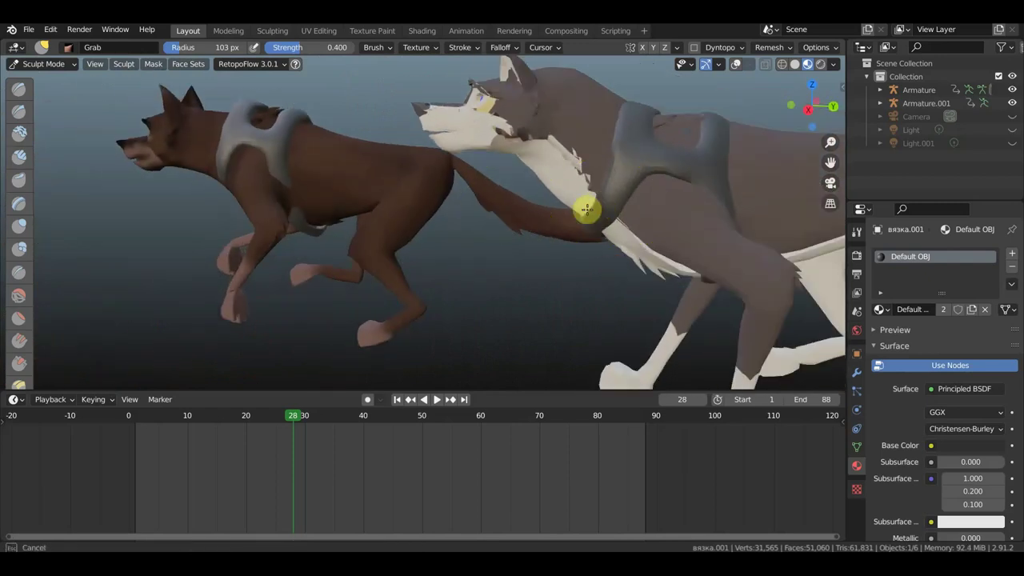
scroll(592, 211, "down", 3)
scroll(592, 210, "down", 2)
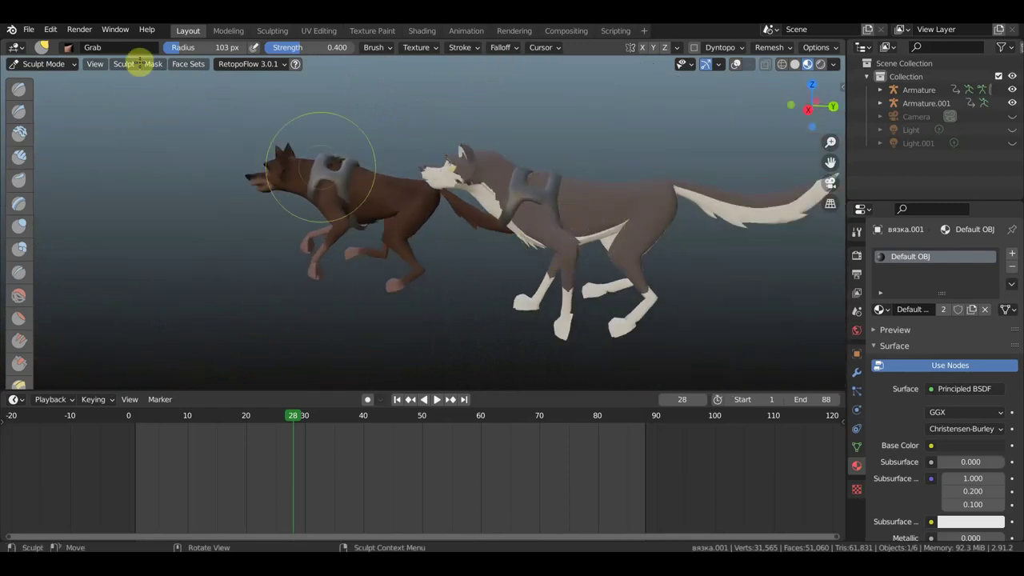
Return to Object Mode, show overlays, and make Armature.001's bones draw In Front.
left_click(46, 65)
left_click(42, 79)
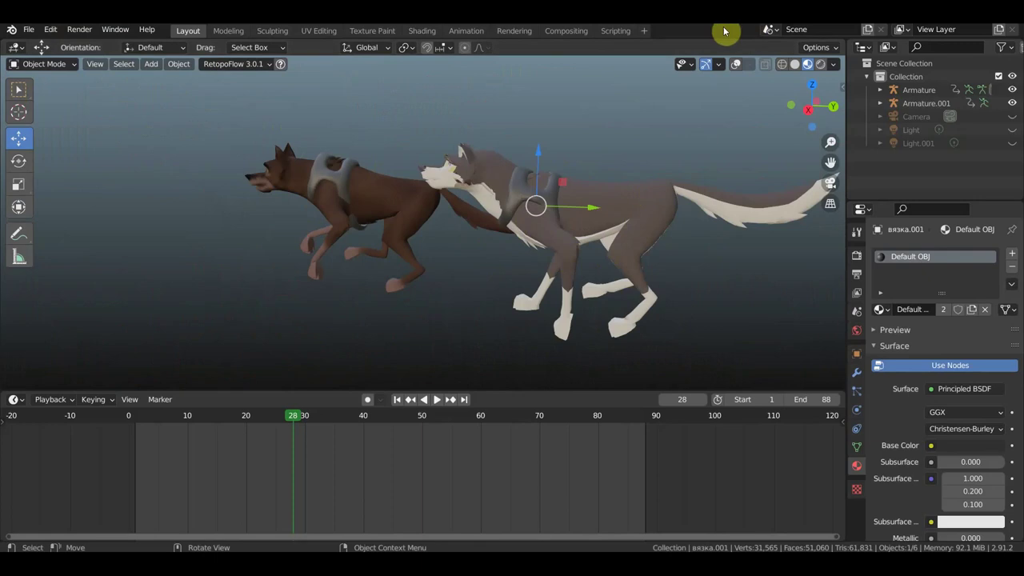
left_click(736, 64)
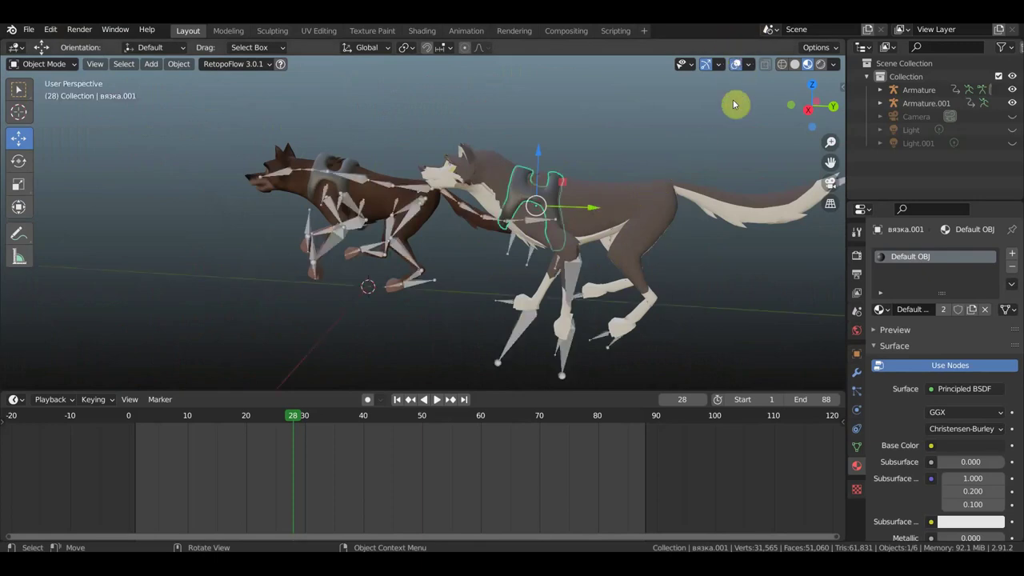
left_click(564, 349)
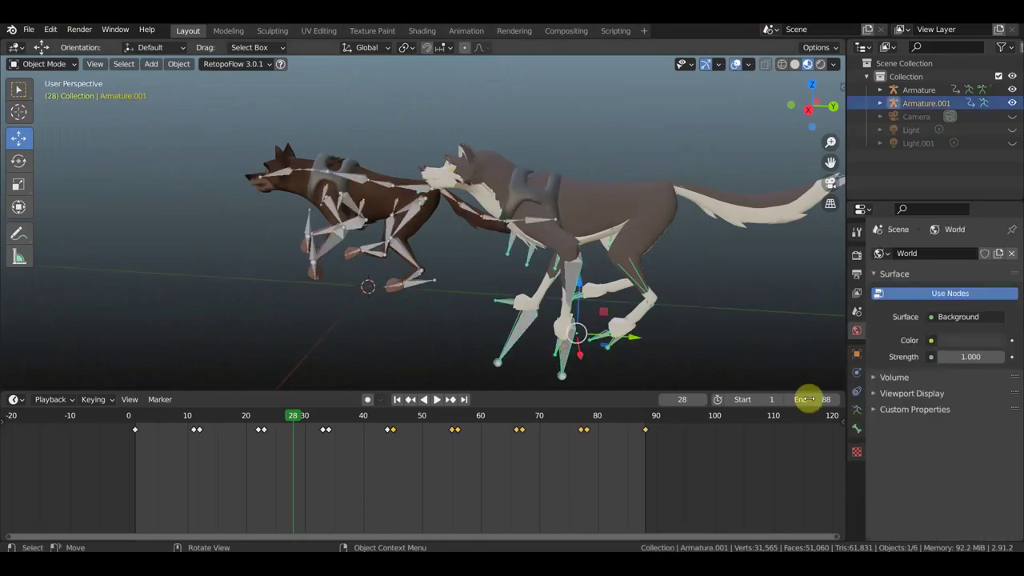
left_click(858, 412)
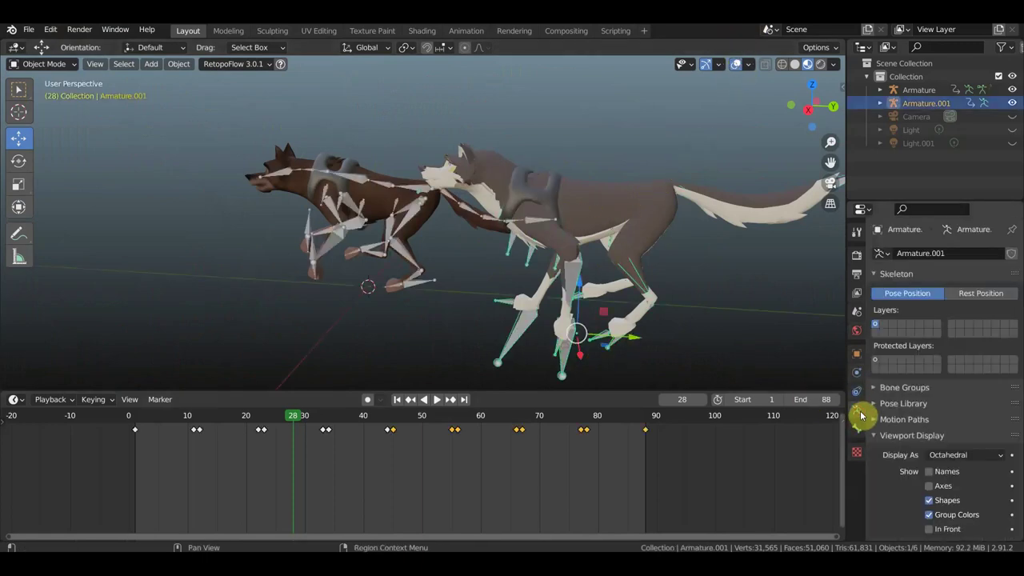
left_click(929, 530)
Select the harness mesh and set the timeline back to frame 1.
left_click(558, 185)
scroll(580, 185, "up", 2)
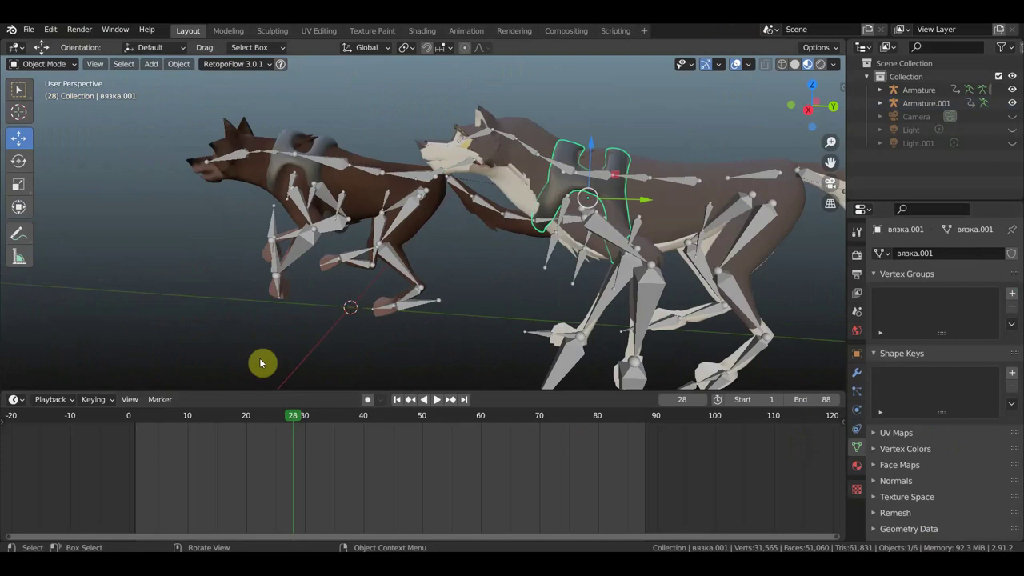
left_click(144, 417)
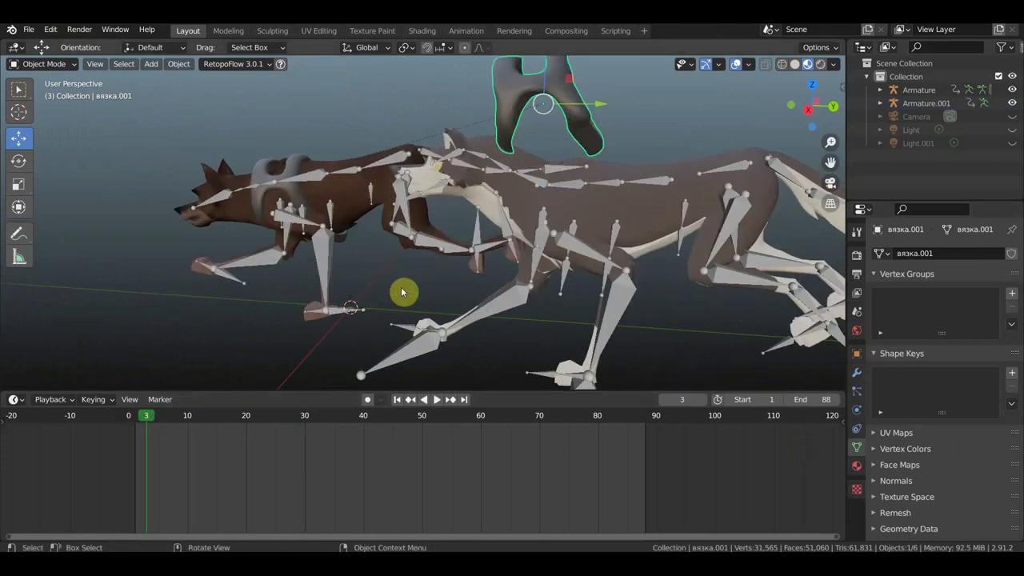
scroll(550, 189, "down", 2)
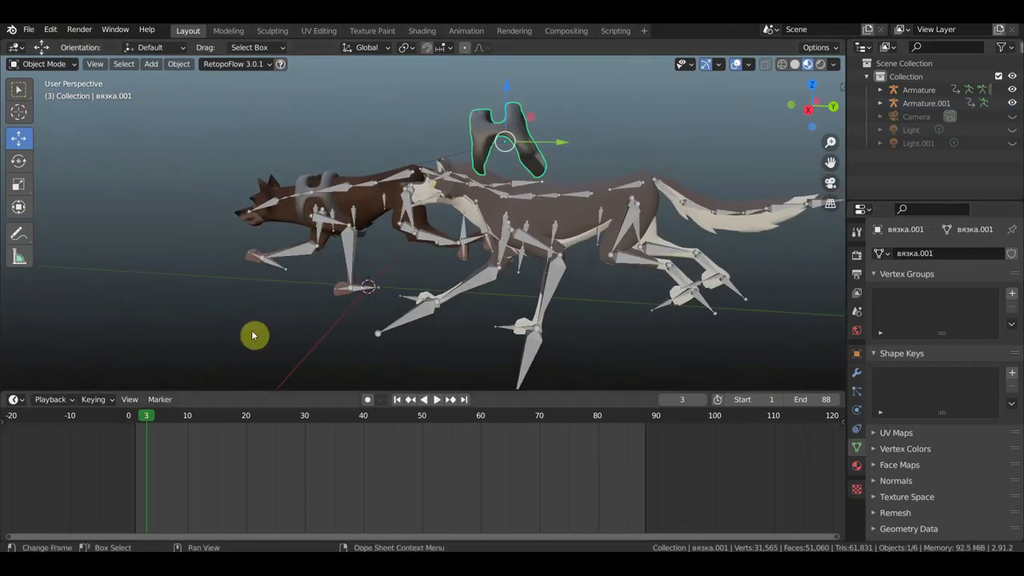
left_click(136, 423)
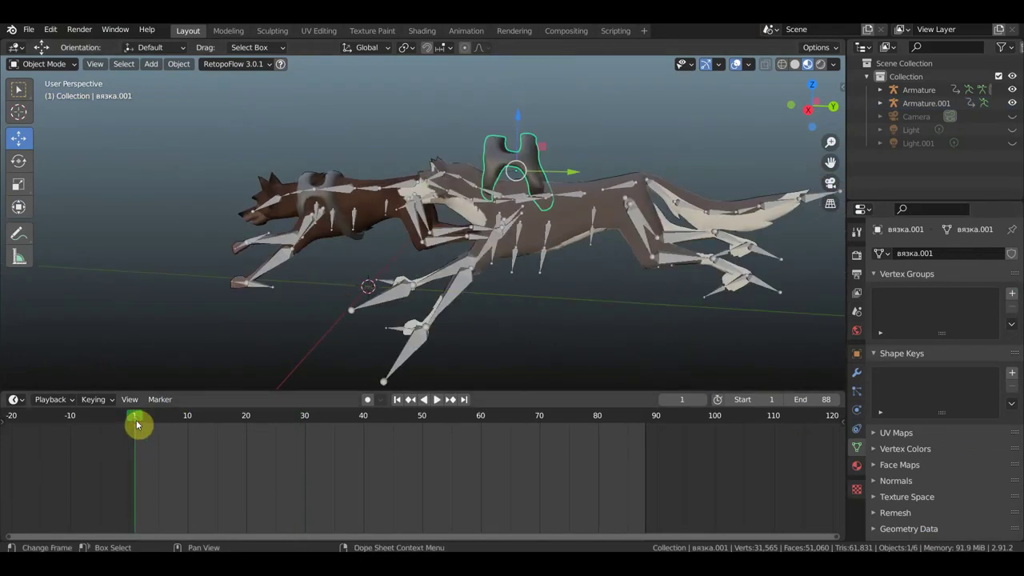
Move and rotate the вязка.001 harness onto the white wolf's back at frame 1.
key("g")
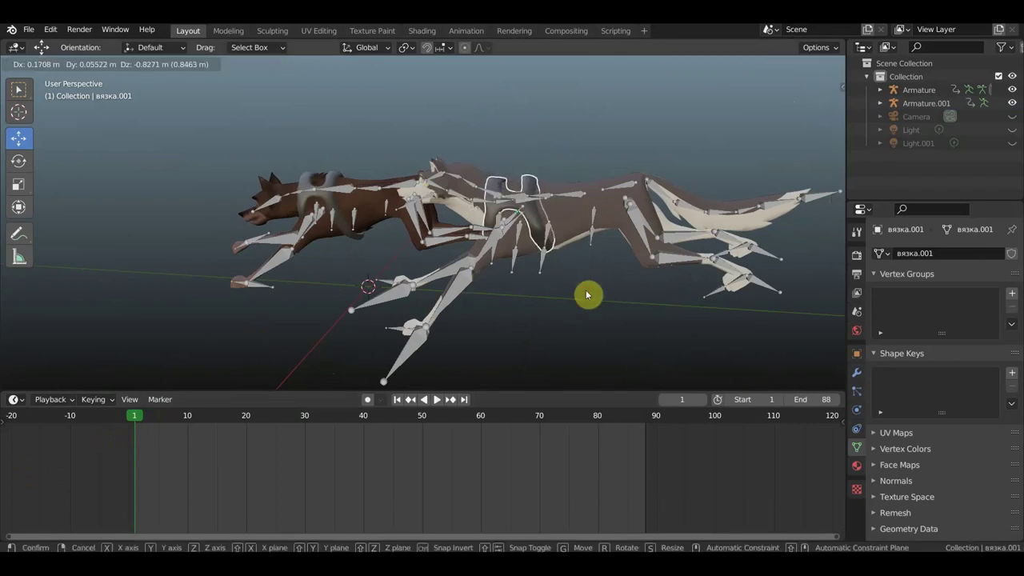
left_click(591, 294)
key("r")
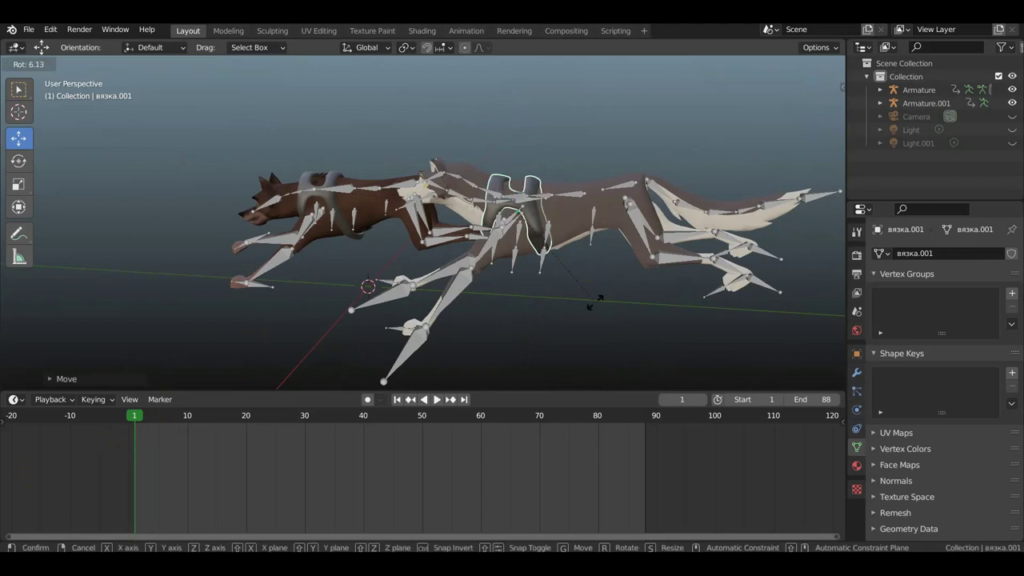
left_click(596, 307)
Parent the harness to Armature.001's Bone.016 in Pose Mode, then return to Object Mode.
scroll(552, 228, "up", 2)
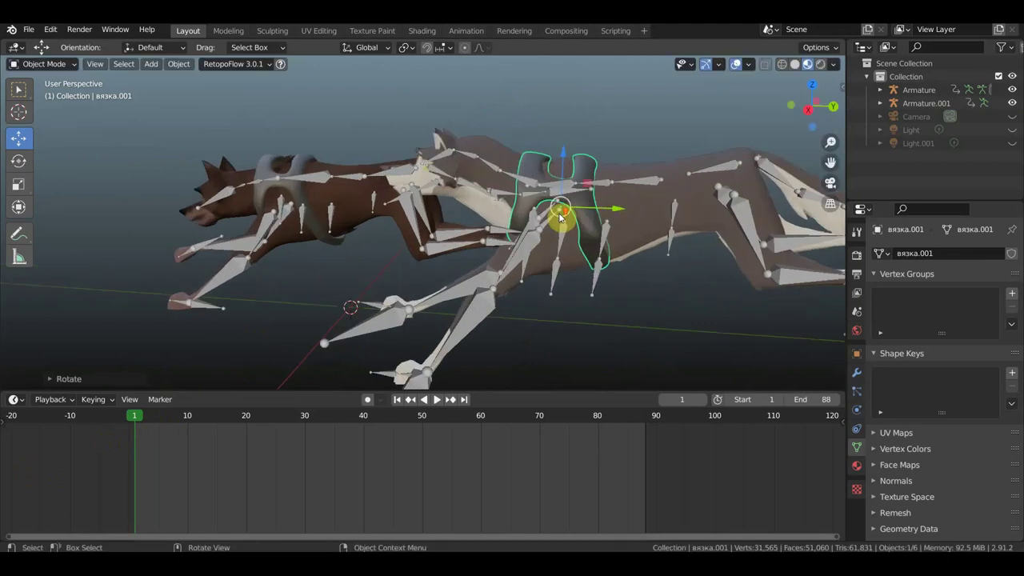
middle_click_drag(560, 217, 584, 172, "shift")
left_click(598, 177)
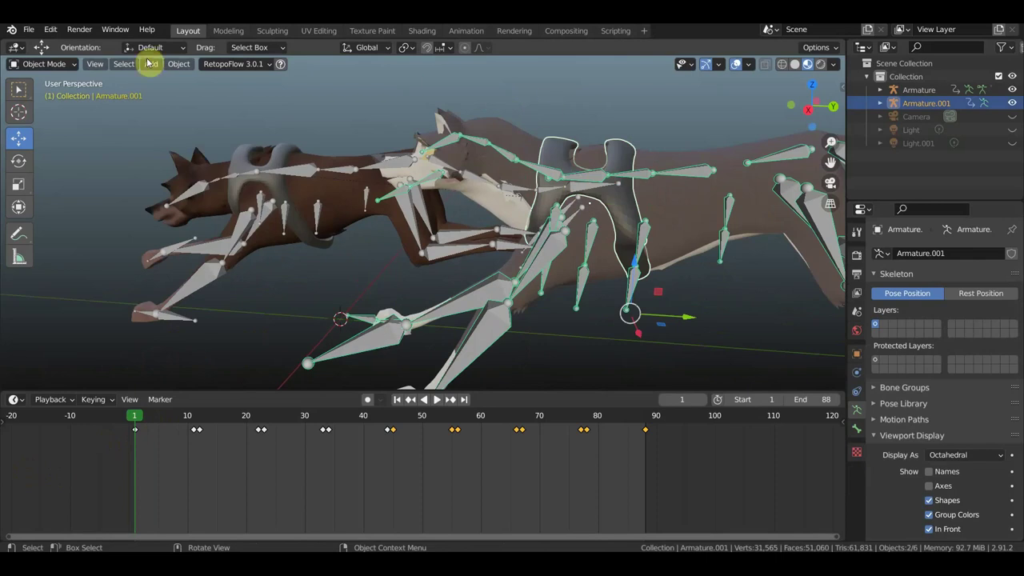
left_click(48, 64)
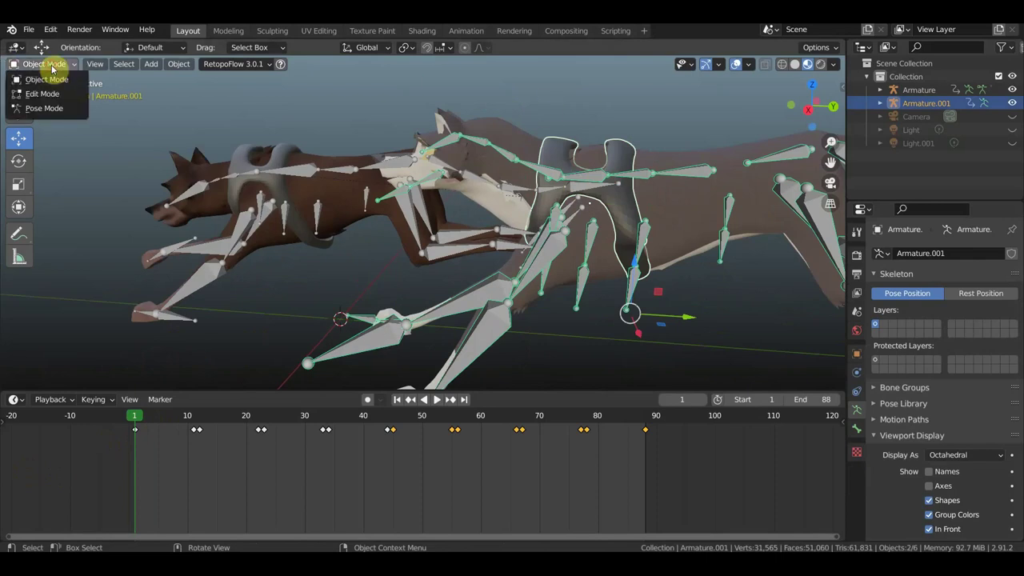
left_click(41, 108)
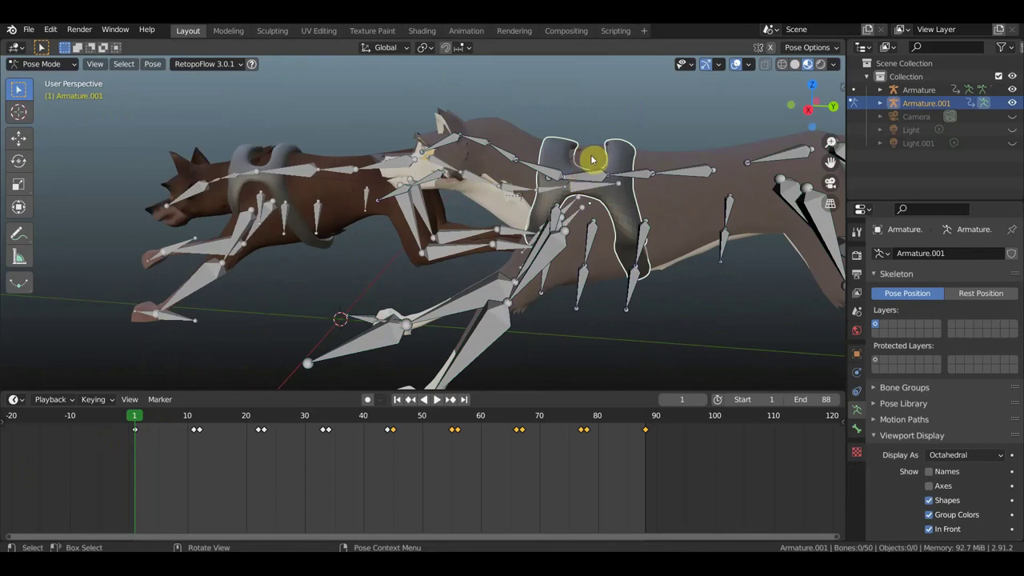
key("ctrl+p")
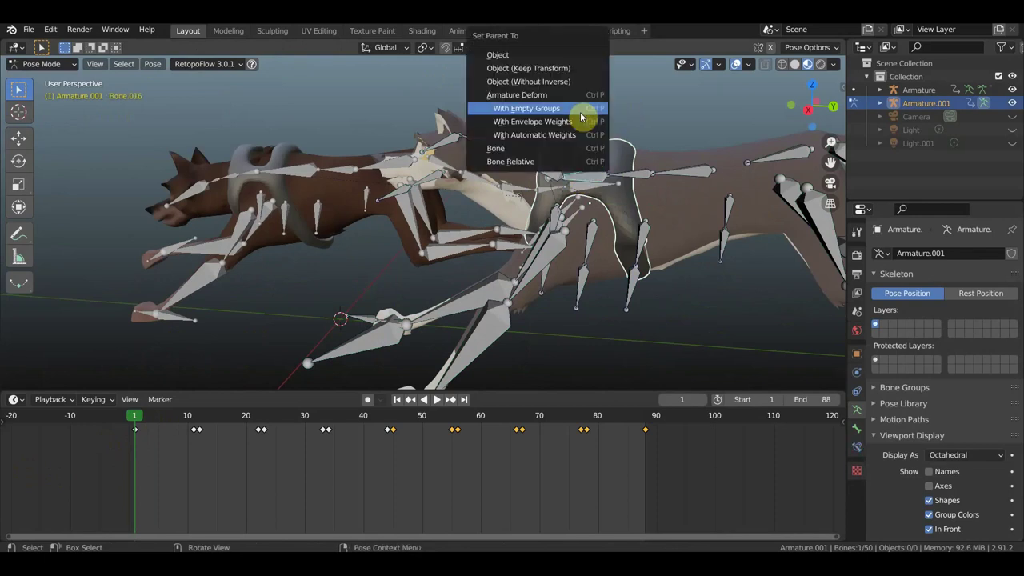
left_click(513, 149)
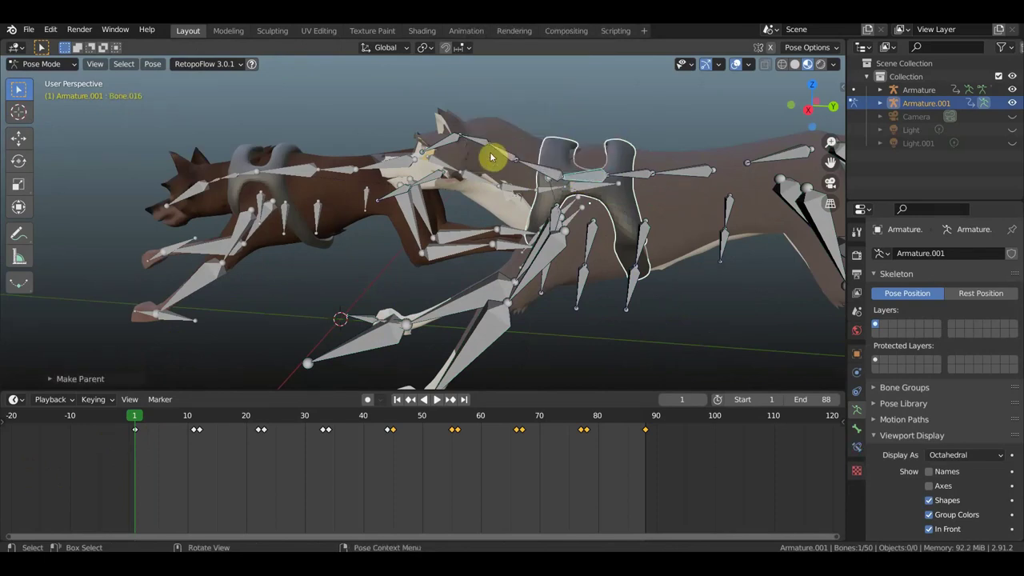
left_click(44, 64)
left_click(42, 77)
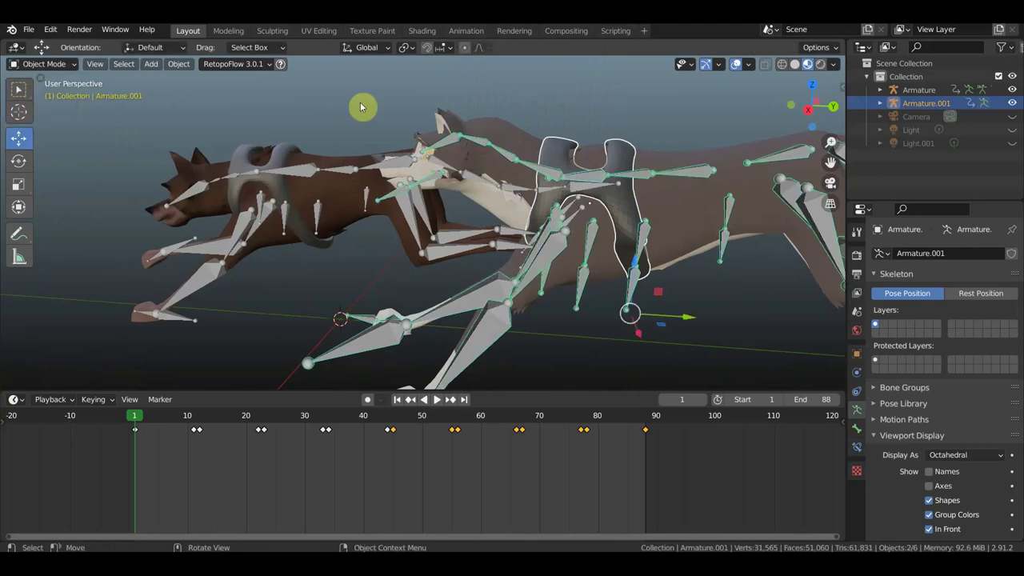
Play the run and pause at frame 38 to confirm the harness follows.
key("space")
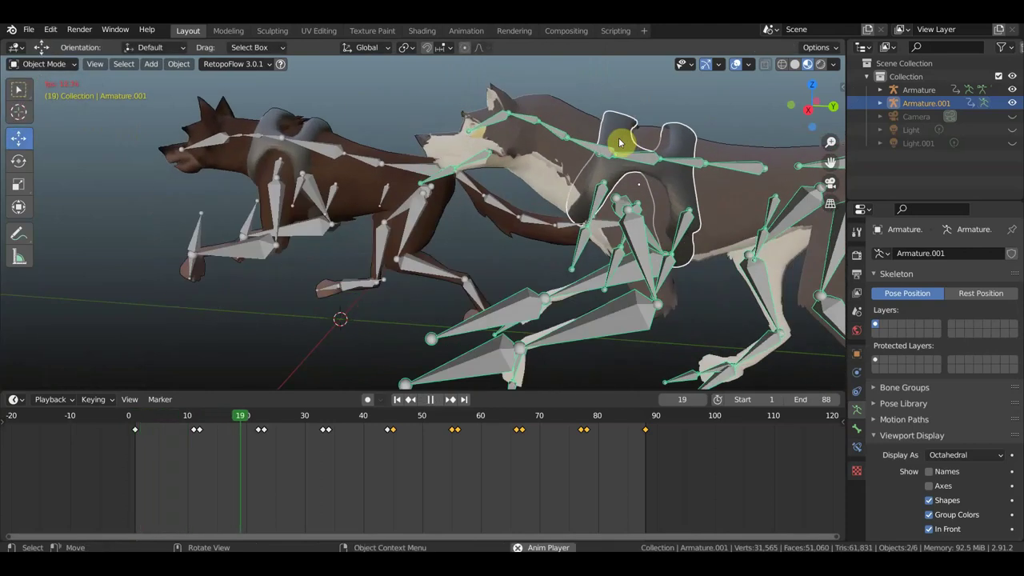
scroll(620, 145, "down", 2)
key("space")
In top view, box-select the white wolf with its skeleton and harness.
mouse_move(584, 166)
middle_mouse_down()
mouse_move(672, 187)
mouse_move(750, 185)
mouse_move(722, 195)
mouse_move(568, 188)
mouse_move(635, 197)
mouse_move(632, 213)
middle_mouse_up()
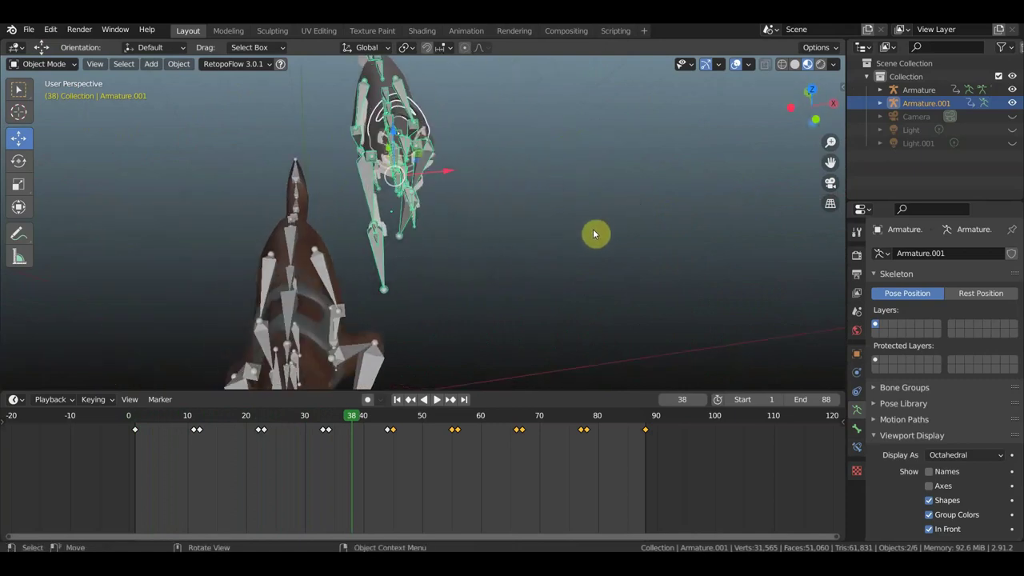
key("KP_7")
middle_click_drag(590, 231, 594, 319, "shift")
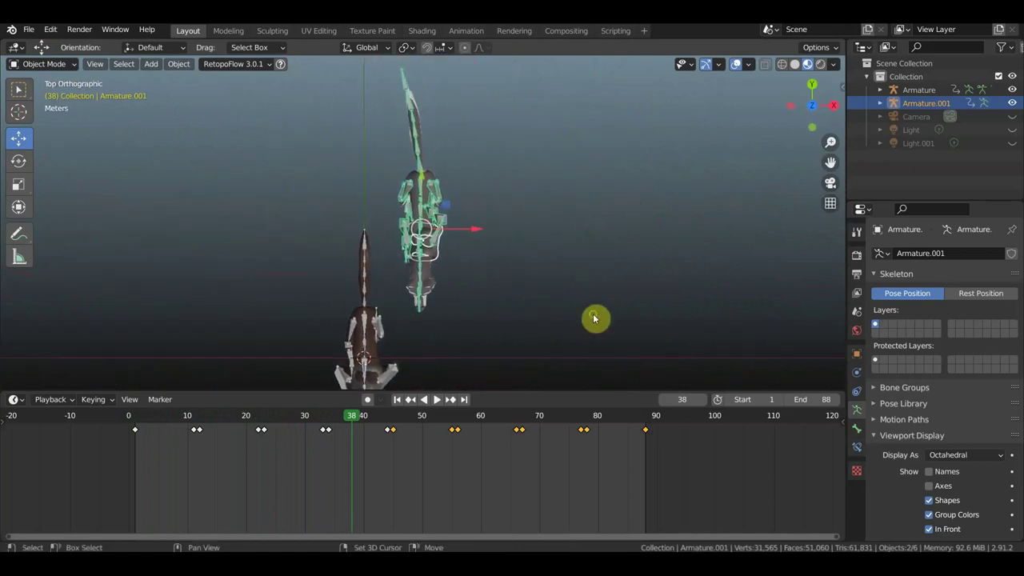
mouse_move(526, 324)
left_mouse_down()
mouse_move(441, 100)
mouse_move(393, 64)
mouse_move(405, 70)
left_mouse_up()
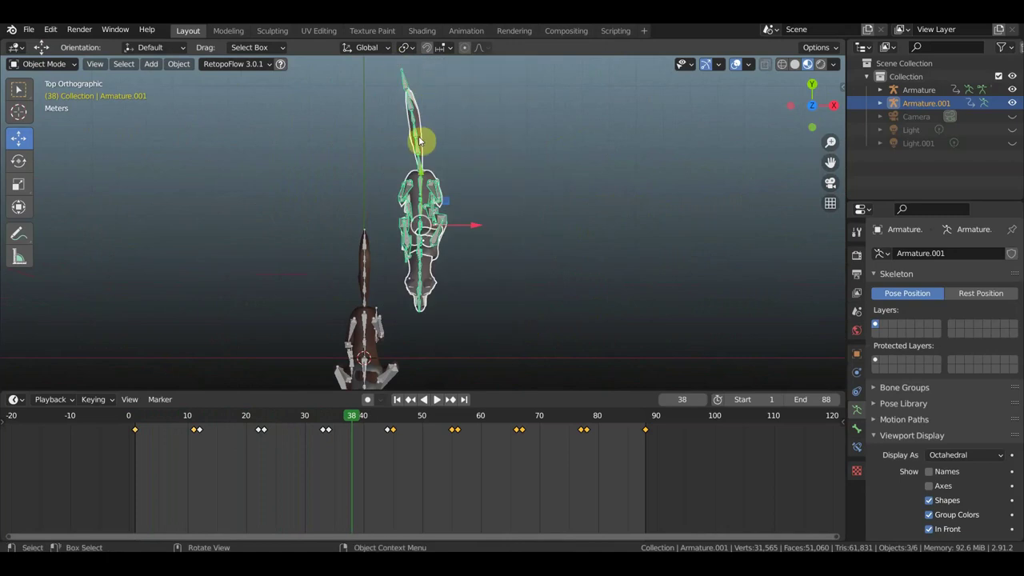
Duplicate the white wolf rig and move the copy sideways along X.
key("shift+d")
right_click(496, 222)
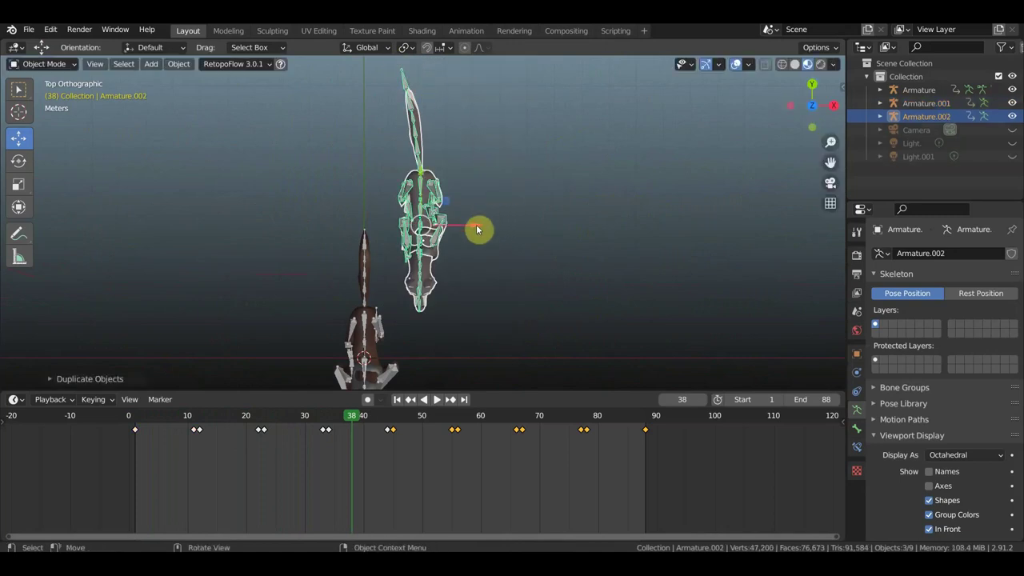
key("g")
key("x")
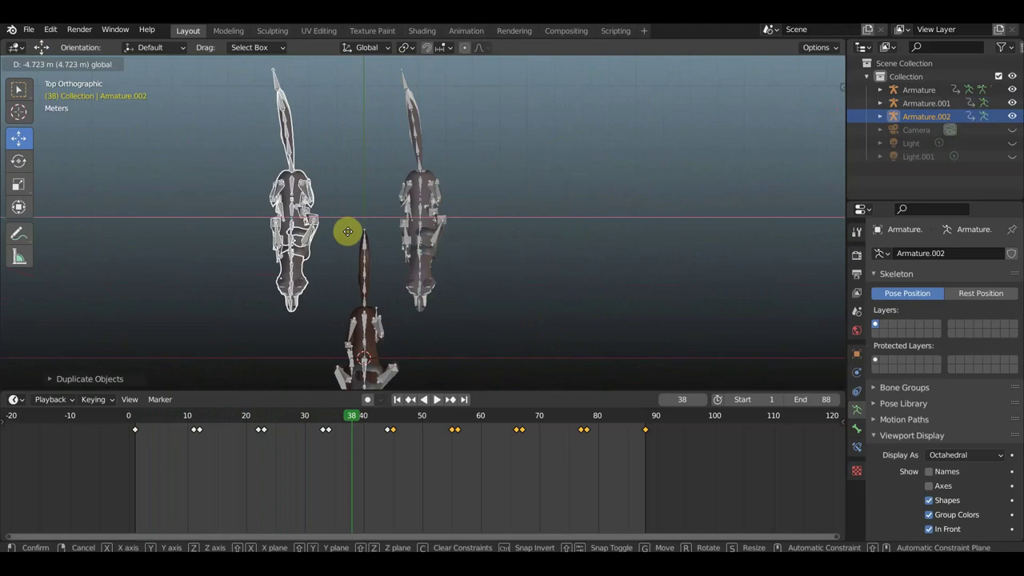
left_click(349, 217)
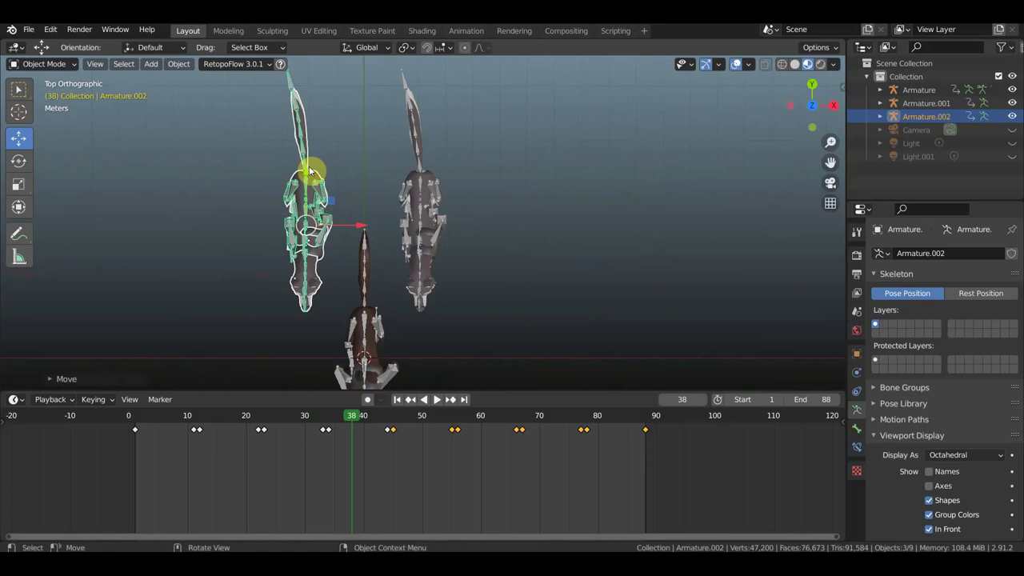
Shift Armature.002 slightly forward along Y and orbit to check its placement.
key("g")
key("y")
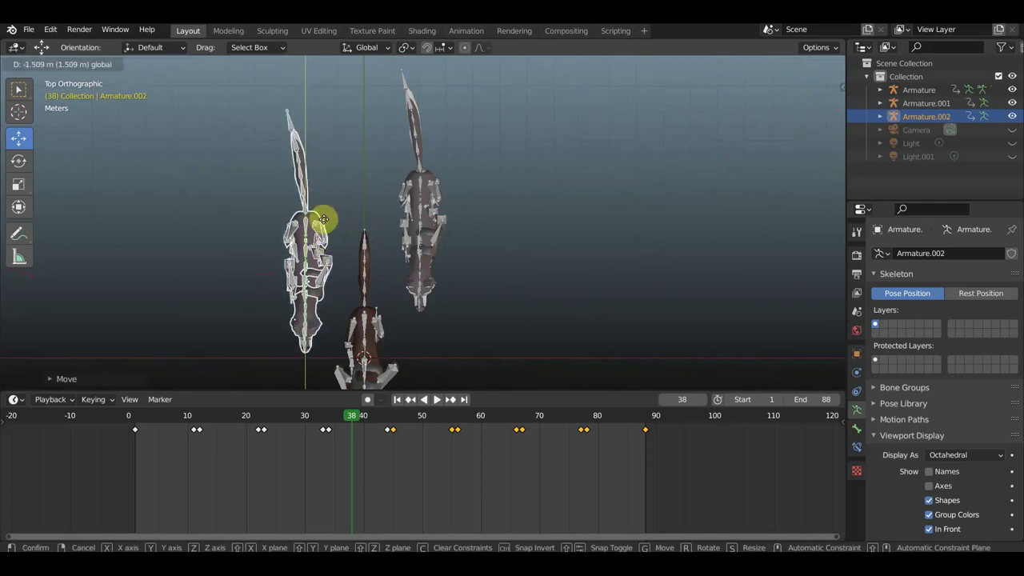
left_click(327, 145)
mouse_move(475, 213)
middle_mouse_down()
mouse_move(493, 163)
mouse_move(468, 107)
mouse_move(427, 153)
middle_mouse_up()
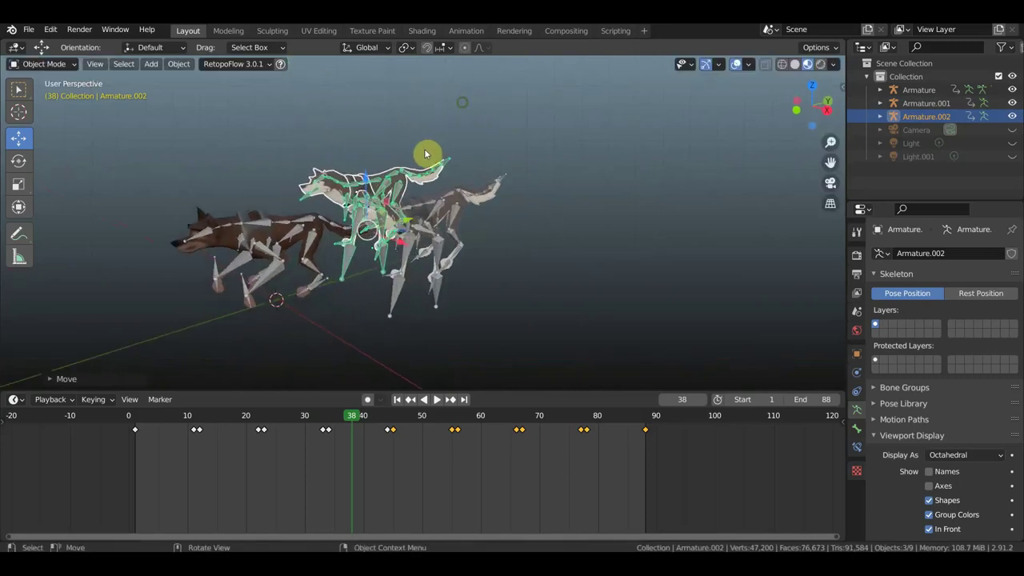
scroll(379, 185, "up", 3)
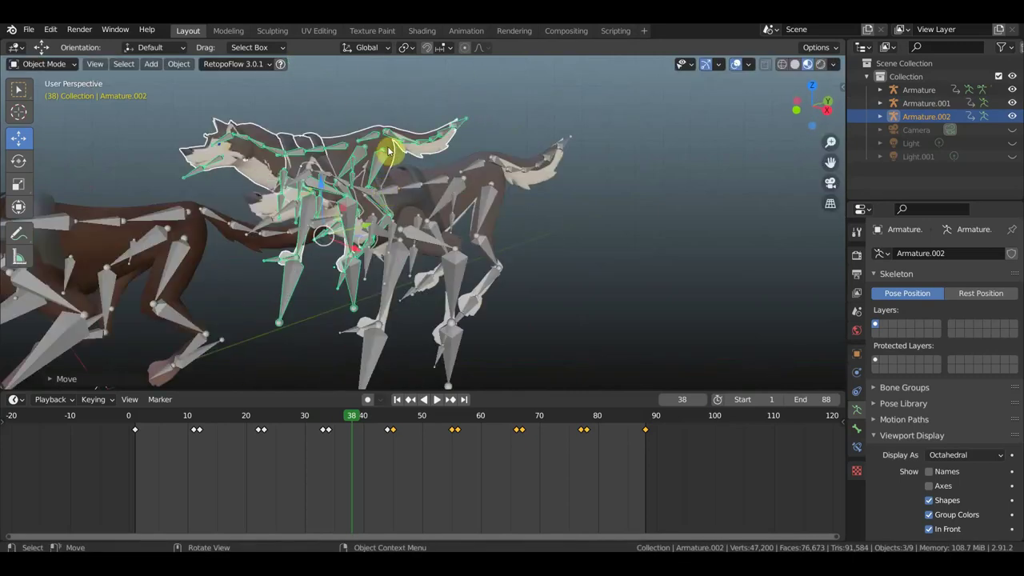
scroll(439, 168, "down", 3)
mouse_move(558, 280)
middle_mouse_down()
mouse_move(587, 290)
mouse_move(535, 309)
middle_mouse_up()
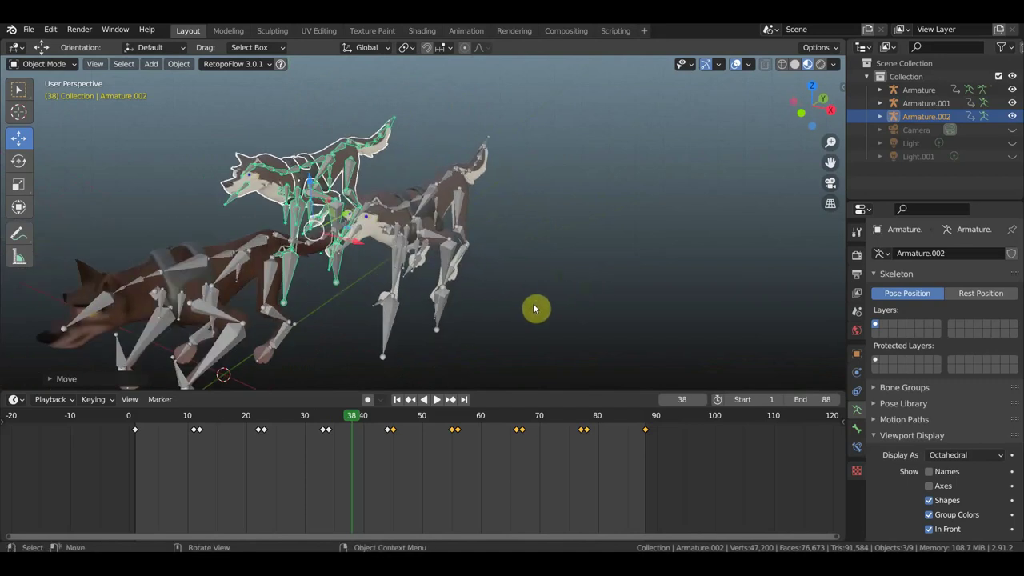
In top view, slide Armature.002 left along X and key Location & Rotation at frame 1.
left_click(131, 423)
mouse_move(411, 327)
middle_mouse_down()
mouse_move(466, 361)
mouse_move(551, 332)
middle_mouse_up()
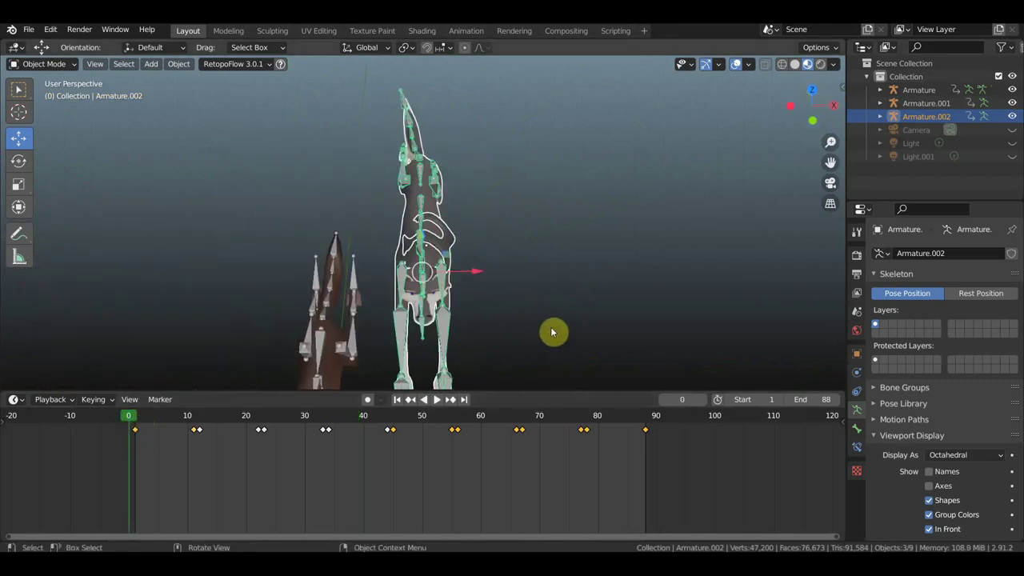
key("KP_7")
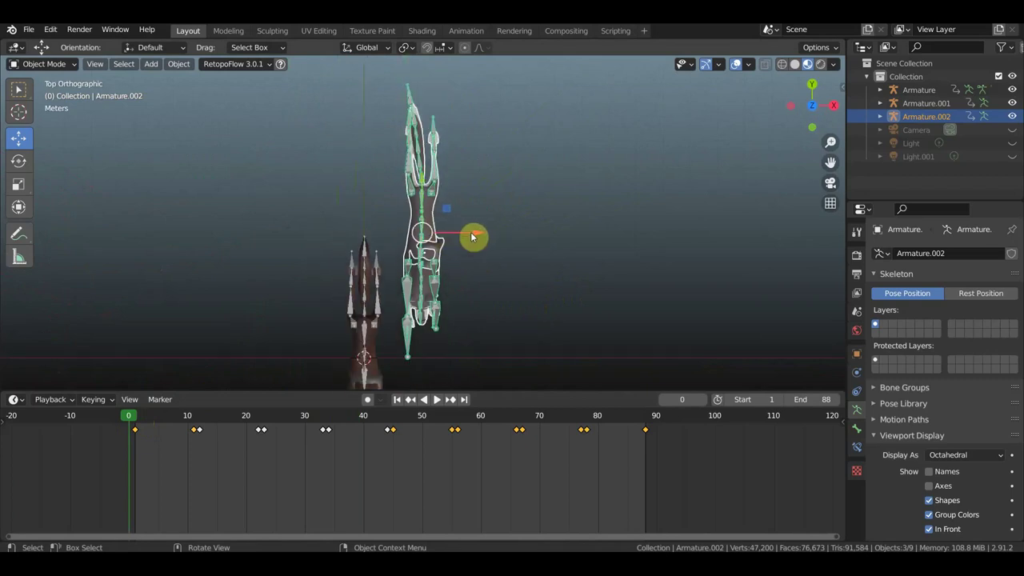
left_click_drag(481, 236, 361, 239)
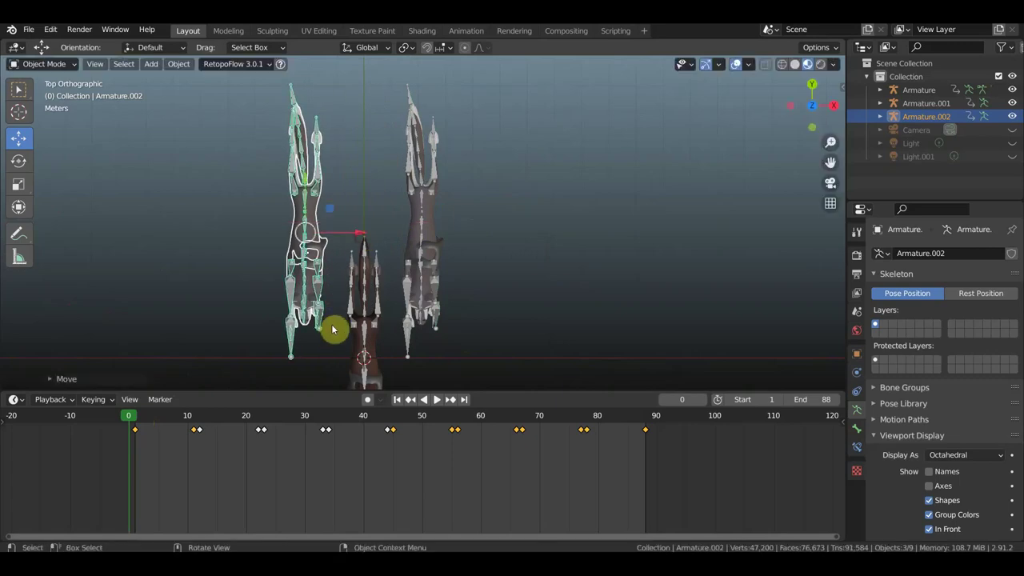
left_click(134, 415)
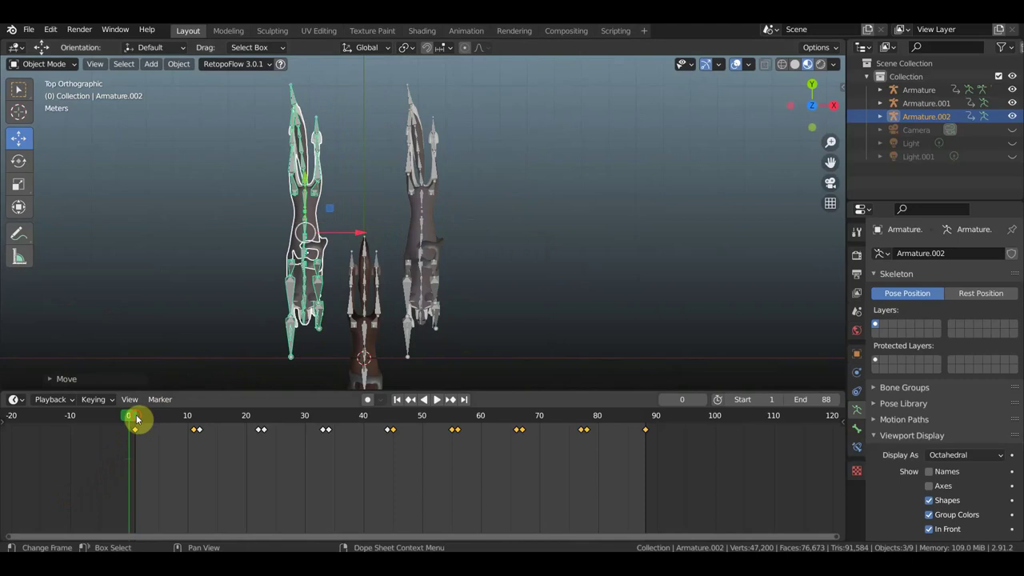
left_click_drag(434, 235, 353, 239)
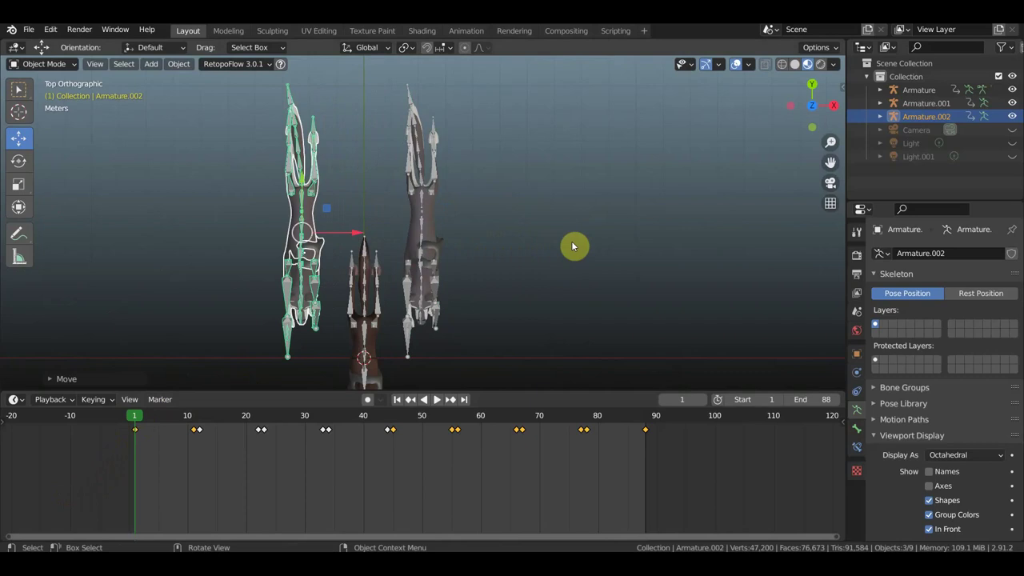
key("i")
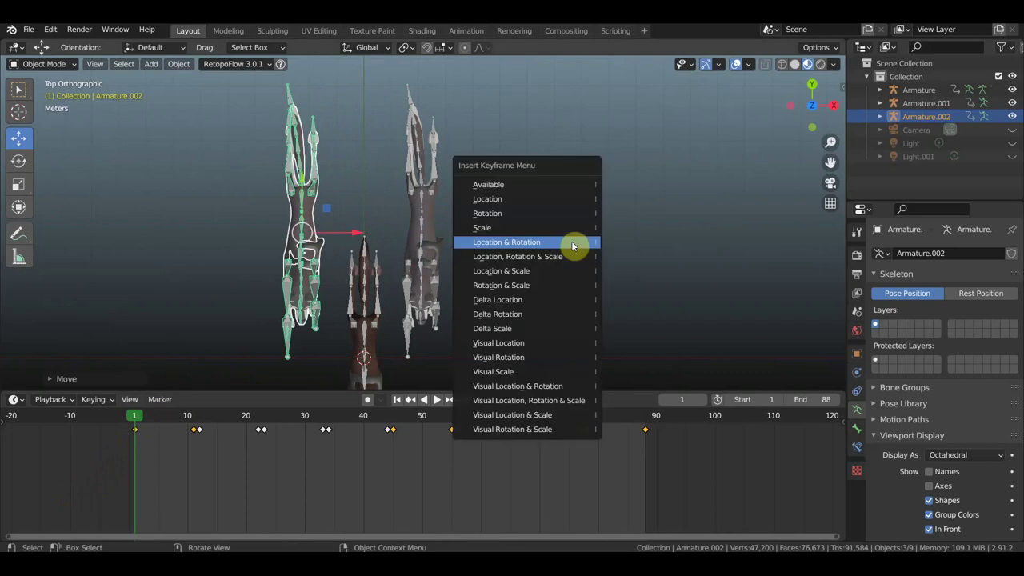
left_click(571, 240)
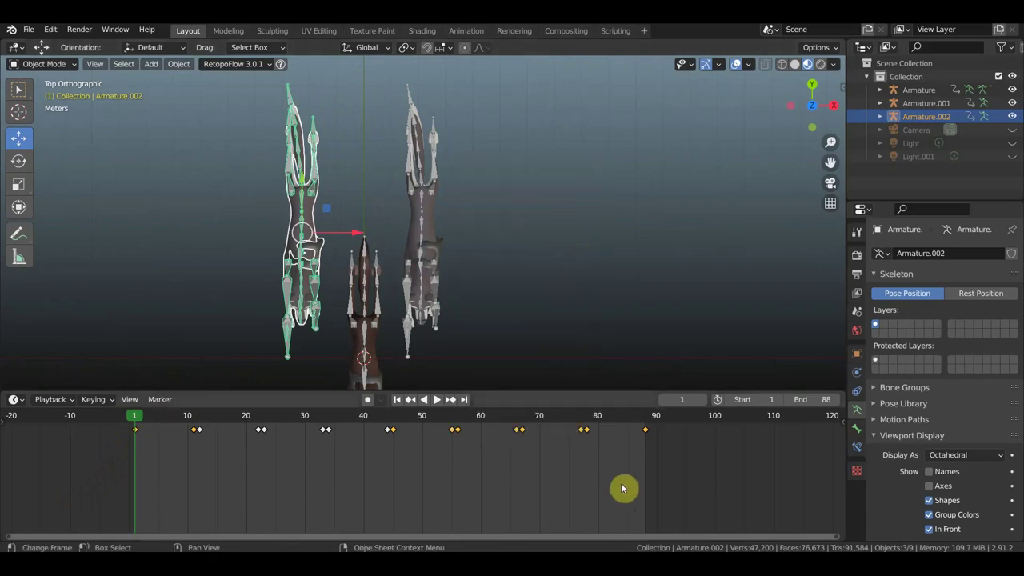
Slide the rig left at frame 88, key Location & Rotation, and preview the run.
left_click(649, 418)
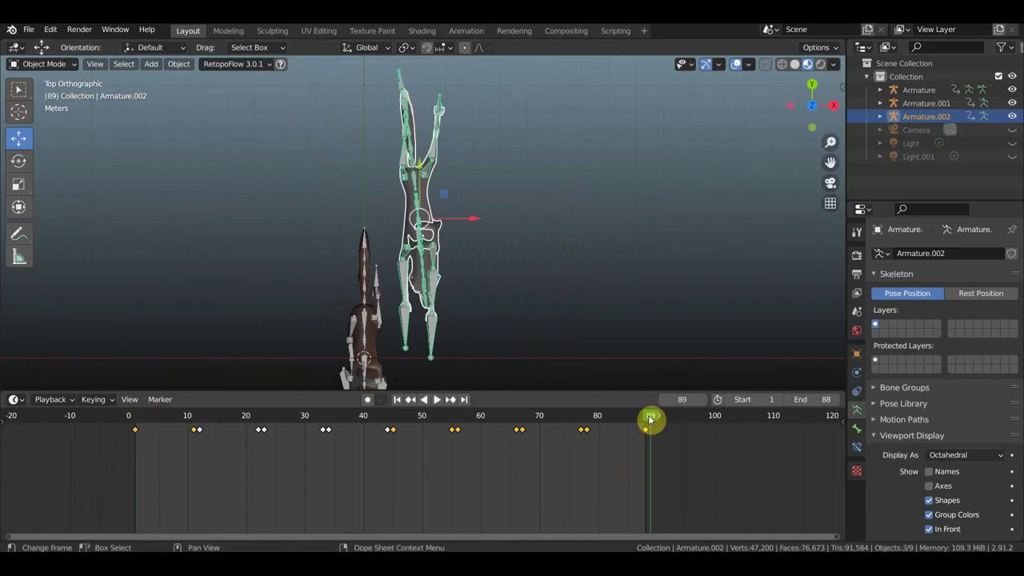
left_click(644, 422)
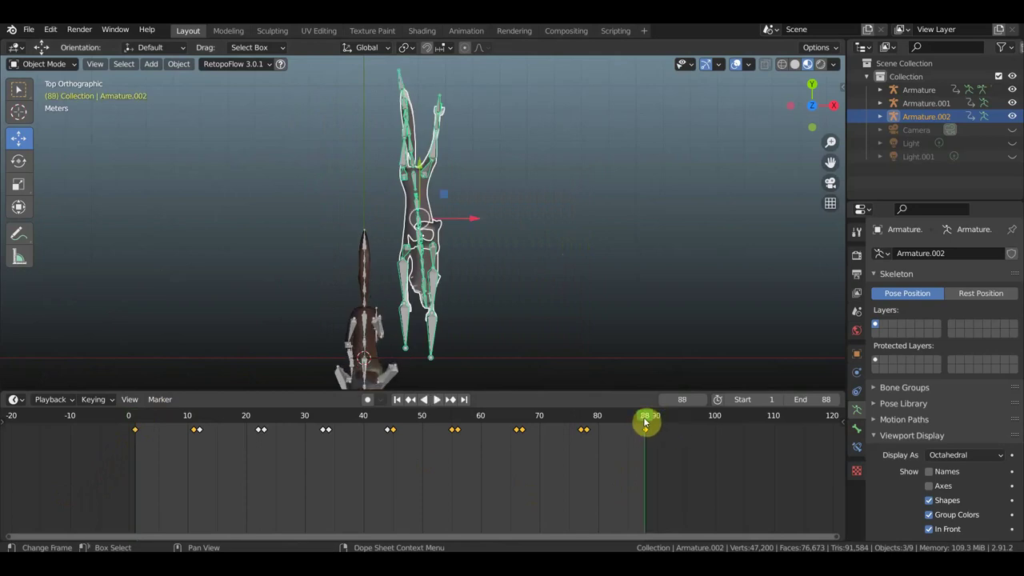
left_click_drag(474, 215, 348, 218)
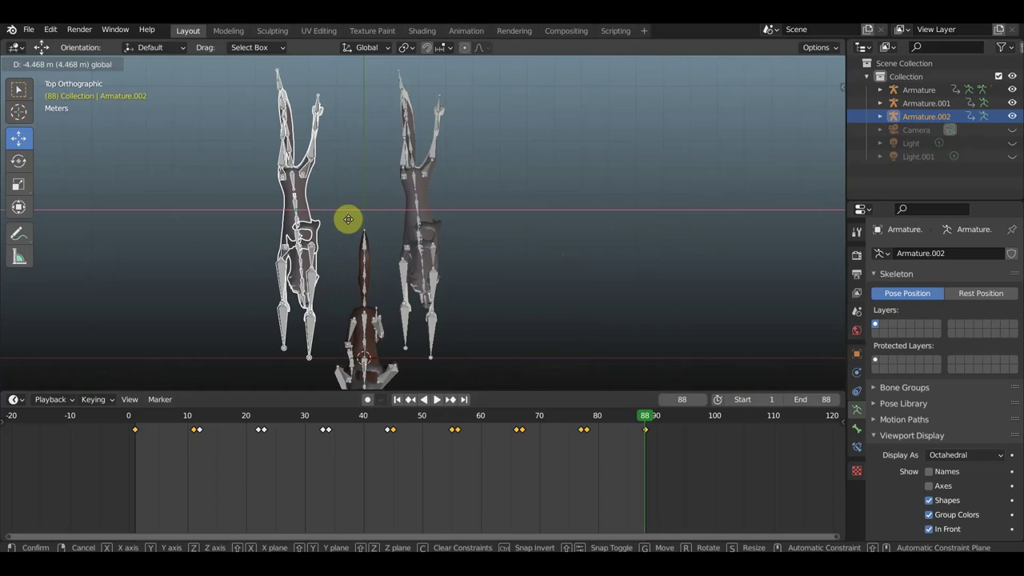
left_click_drag(350, 220, 353, 221)
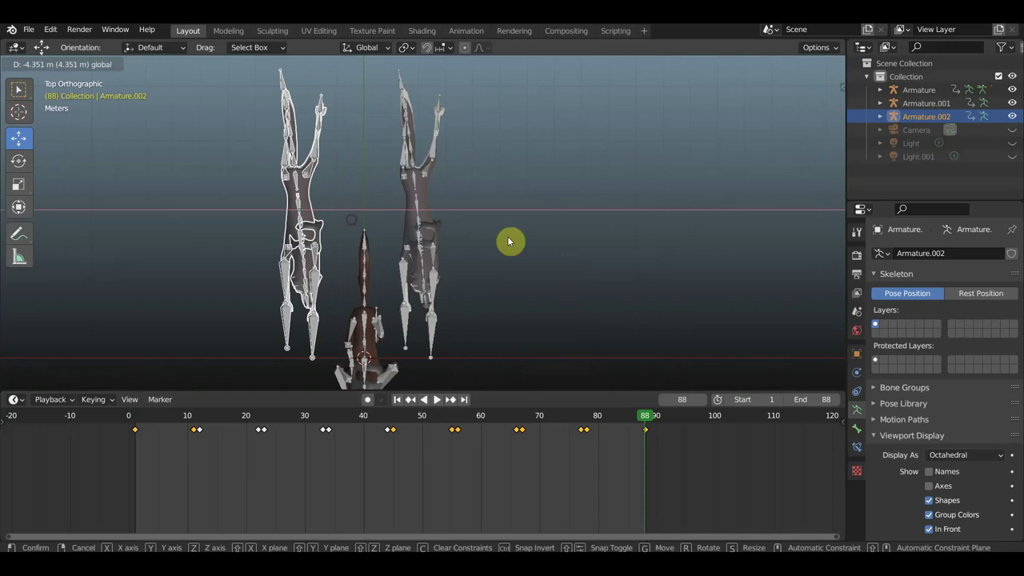
key("i")
left_click(670, 255)
key("space")
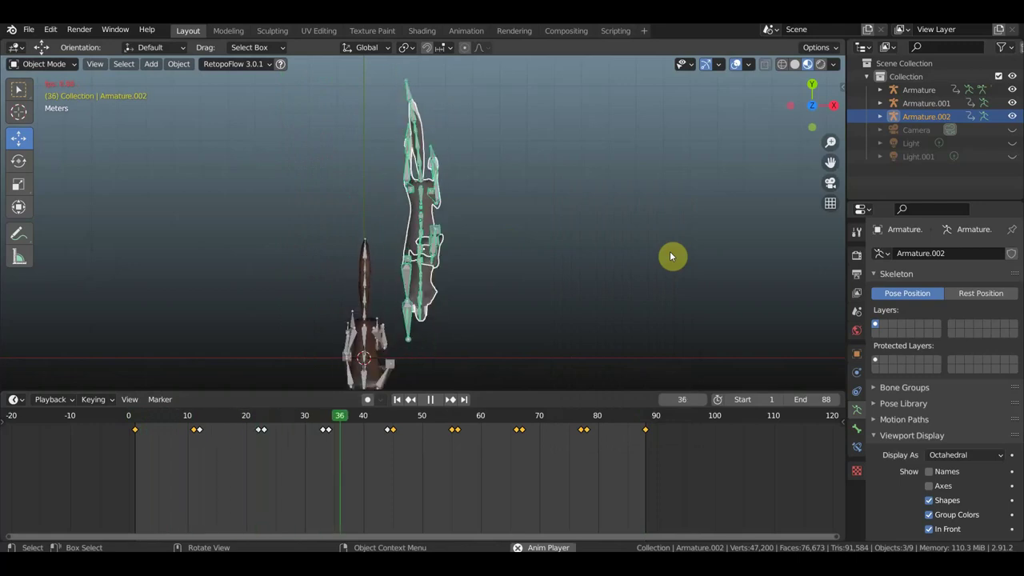
key("space")
mouse_move(670, 256)
middle_mouse_down()
mouse_move(568, 152)
mouse_move(571, 126)
mouse_move(677, 105)
middle_mouse_up()
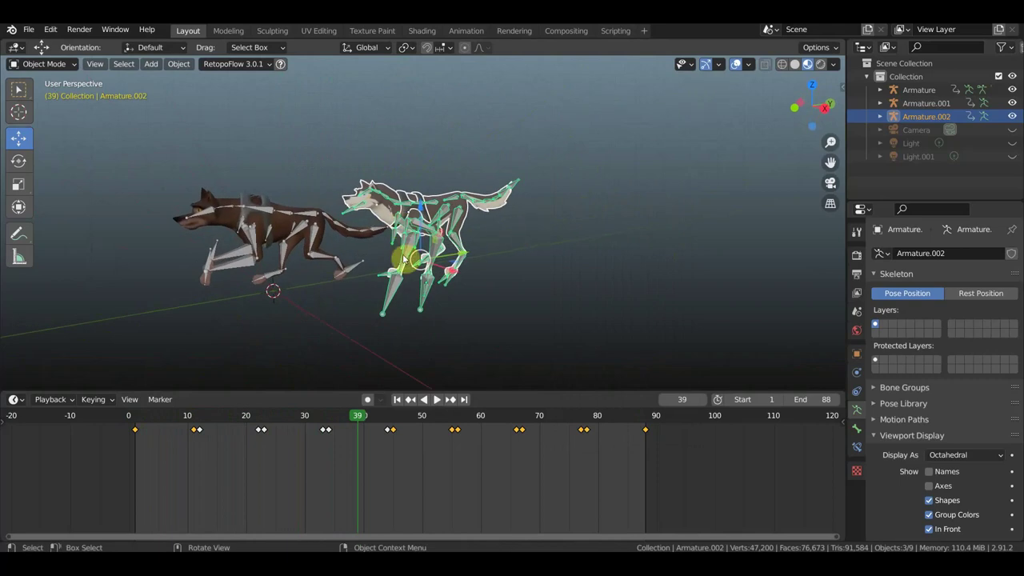
In top view, slide Armature.002 left along X and key Location & Rotation at frame 11.
left_click(187, 415)
mouse_move(437, 336)
middle_mouse_down()
mouse_move(504, 365)
mouse_move(573, 314)
middle_mouse_up()
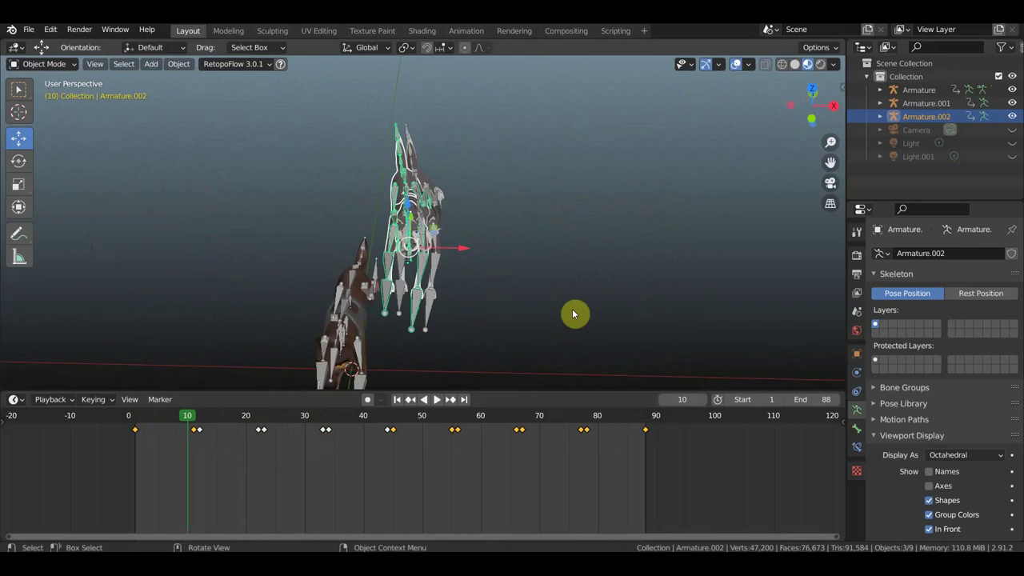
key("KP_7")
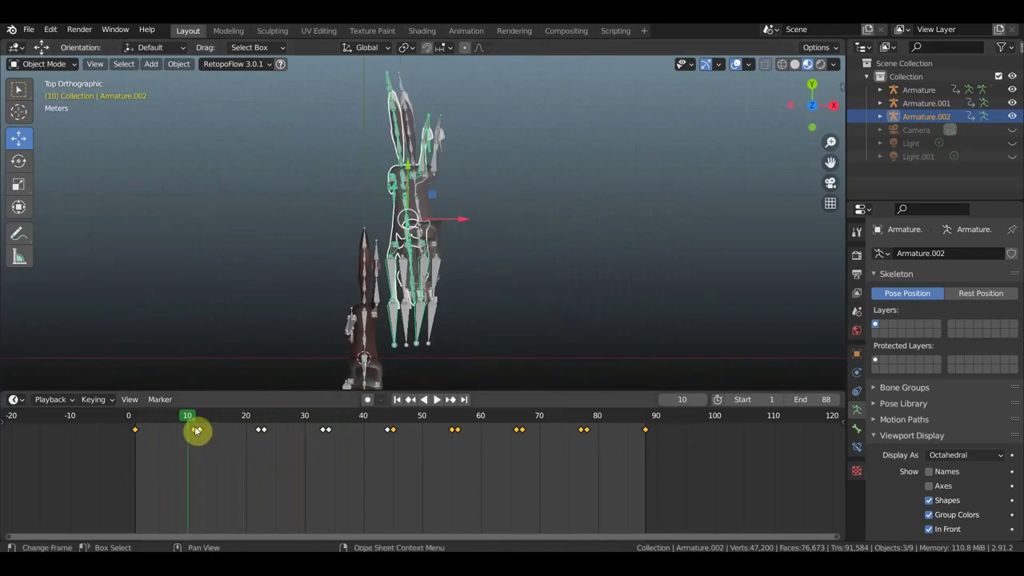
left_click(192, 417)
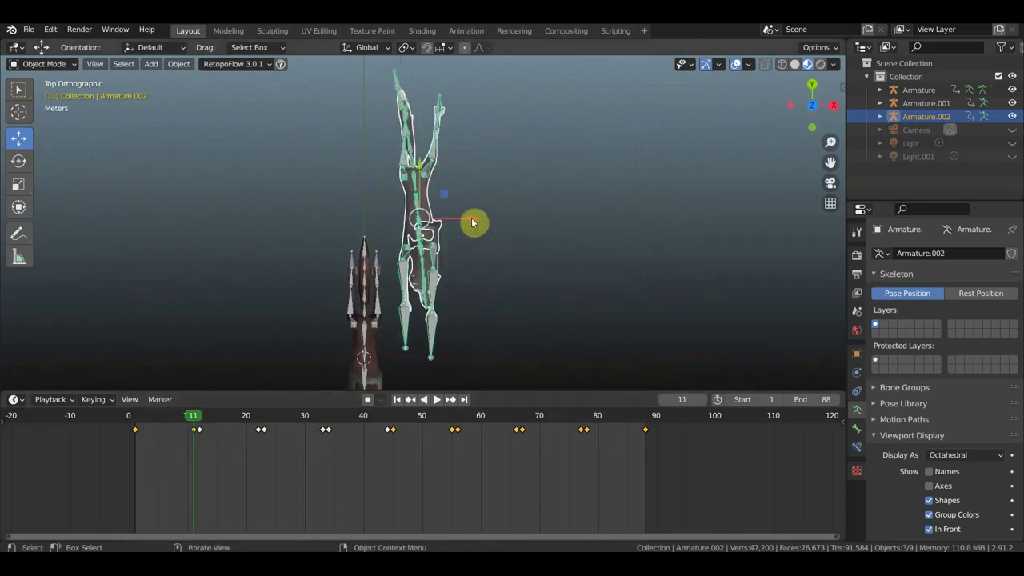
left_click_drag(475, 222, 352, 217)
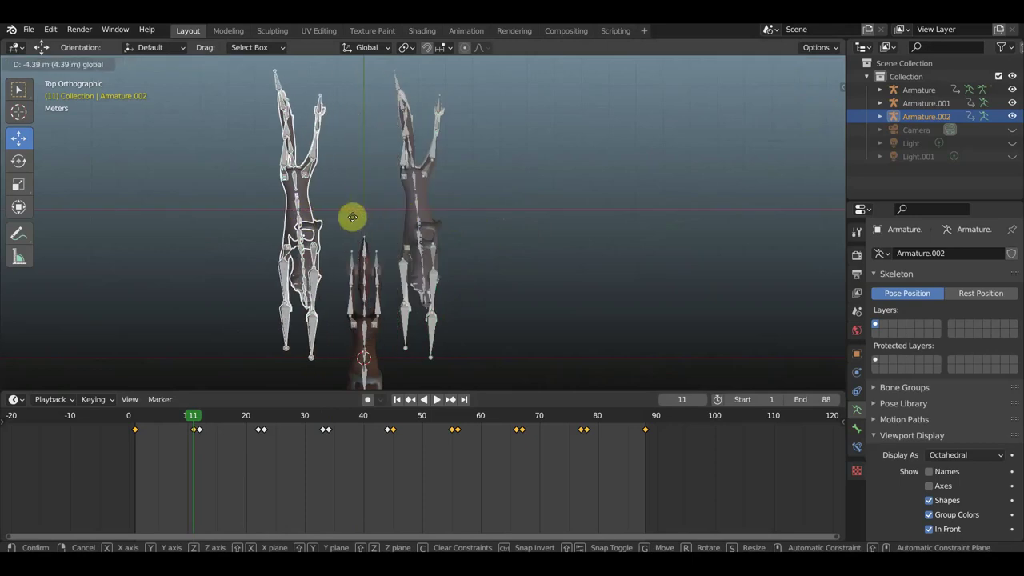
left_click_drag(354, 222, 353, 220)
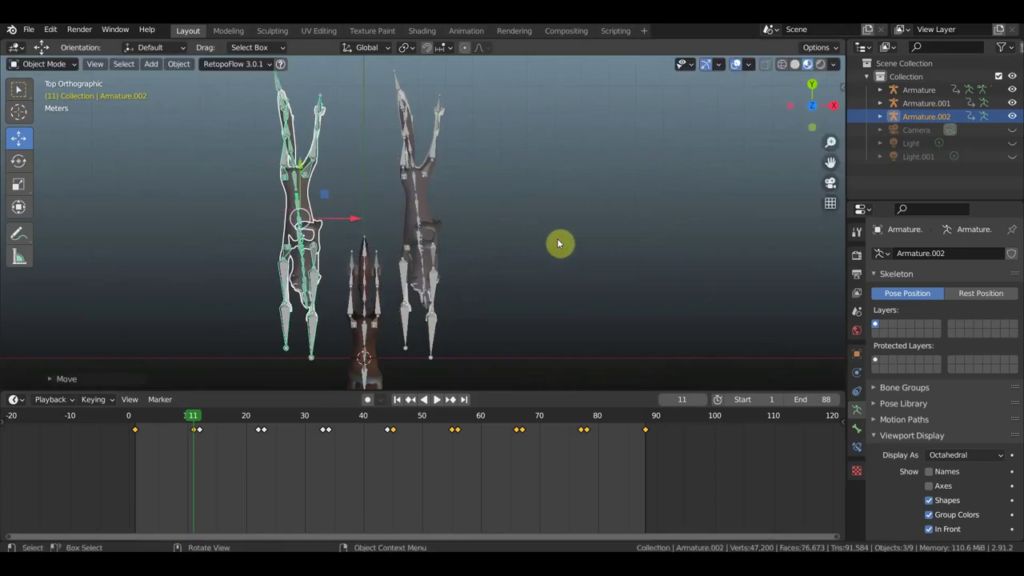
key("i")
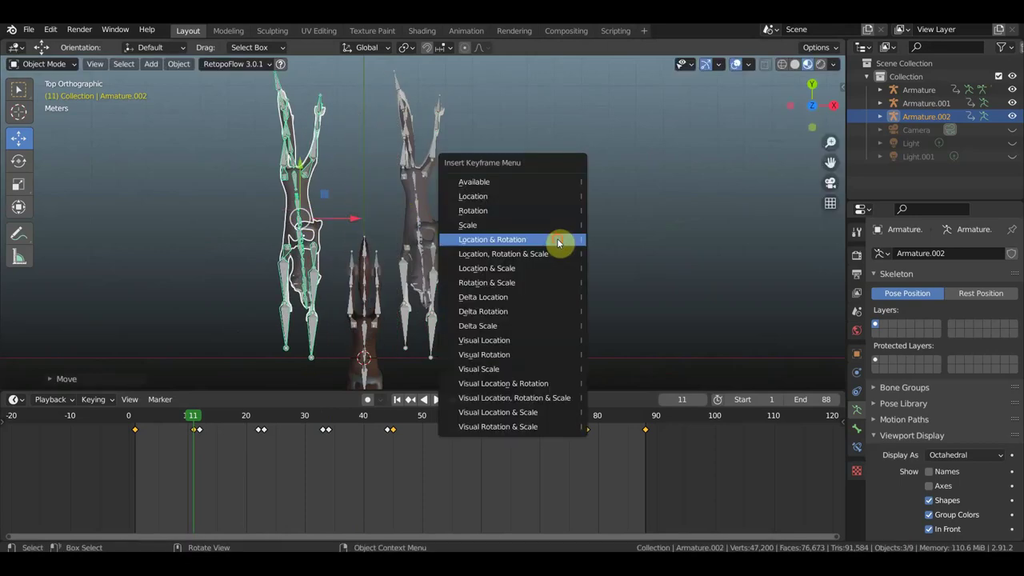
left_click(558, 241)
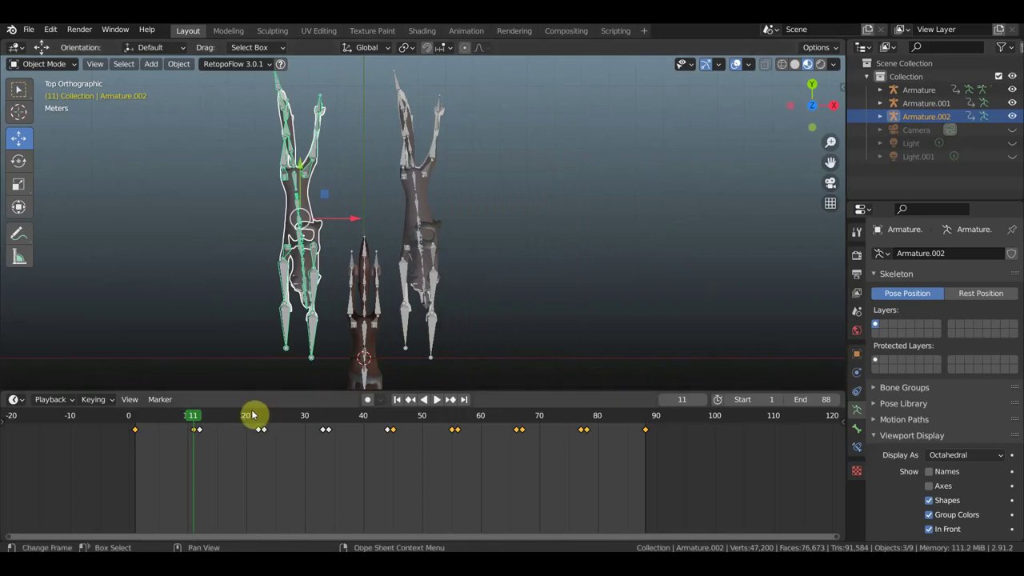
Move the rig about 4.37 m left at frame 25, key it, and scrub back to check.
left_click_drag(258, 417, 275, 416)
left_click_drag(478, 230, 346, 239)
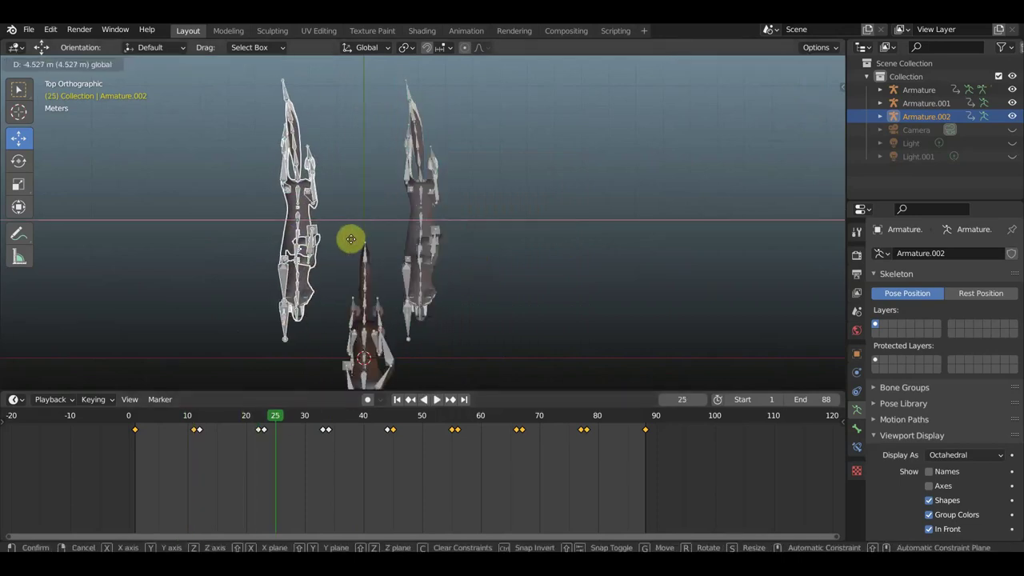
left_click(399, 246)
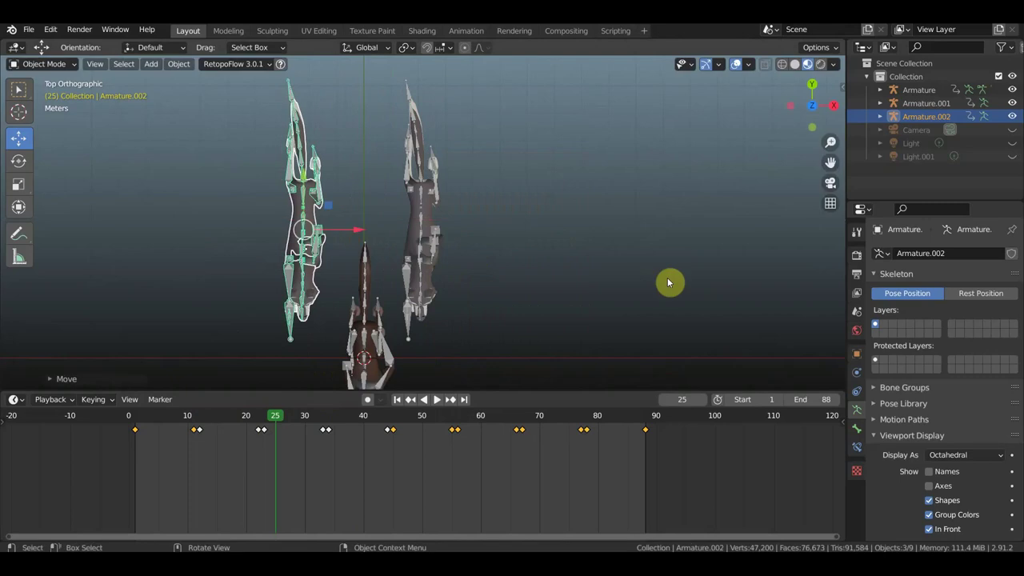
key("i")
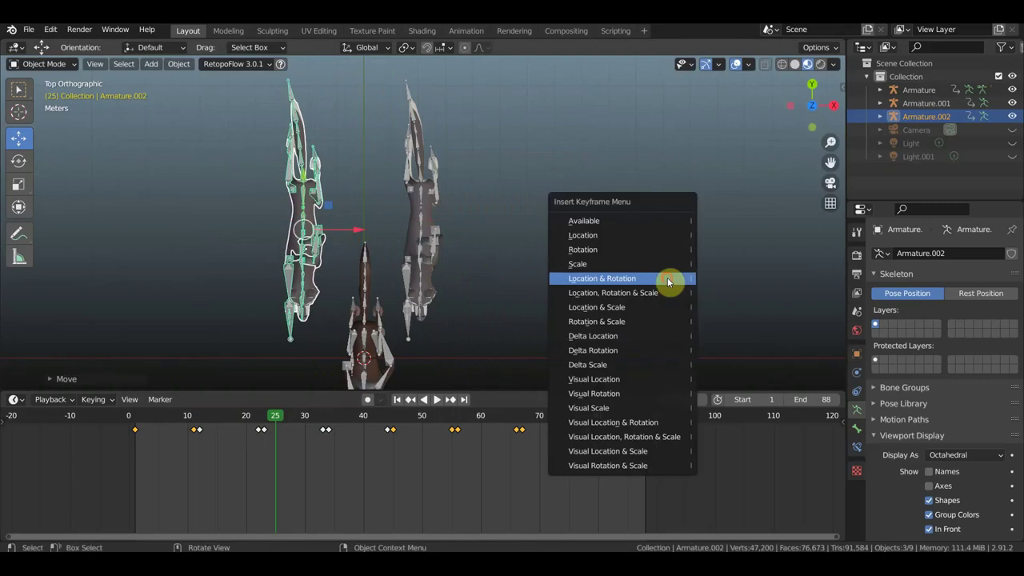
left_click(667, 277)
mouse_move(275, 416)
left_mouse_down()
mouse_move(139, 415)
mouse_move(240, 413)
mouse_move(200, 417)
left_mouse_up()
key("Escape")
Shift the rig left along X at frame 12 and key its location and rotation.
key("shift+d")
key("x")
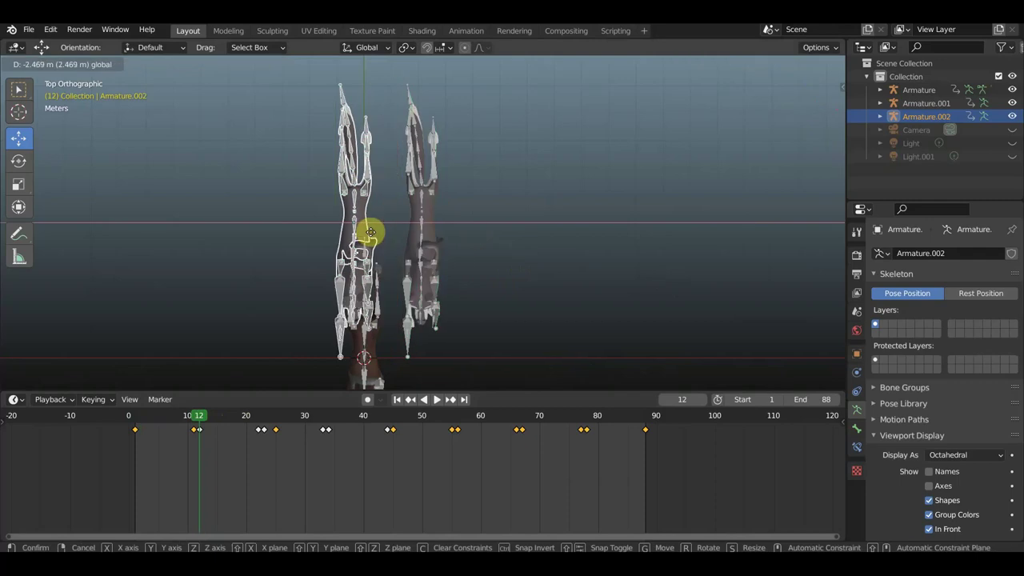
left_click(468, 233)
key("i")
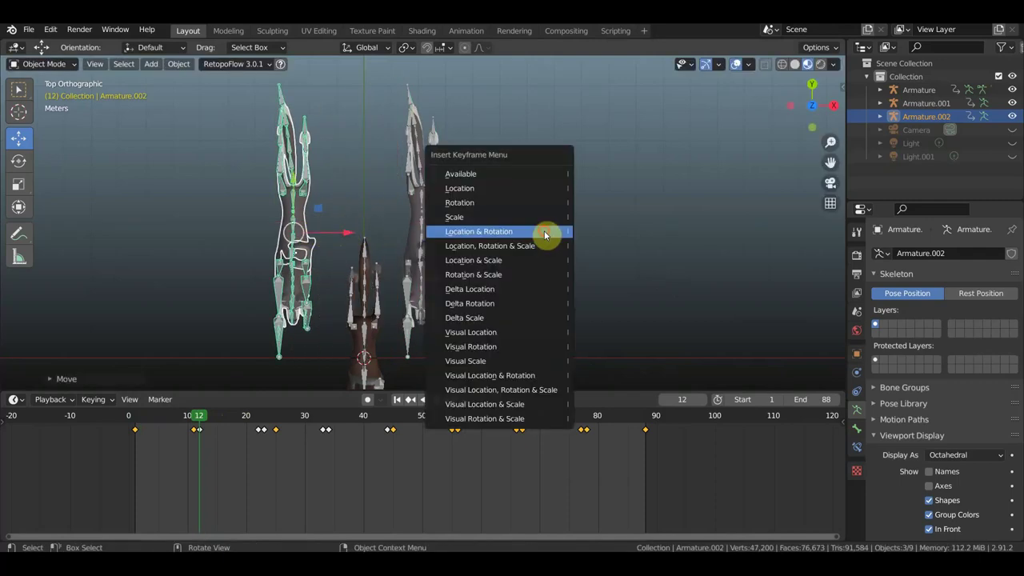
left_click(544, 233)
Shift the rig about 4 m left and key Location & Rotation at frames 22 and 23.
left_click(257, 422)
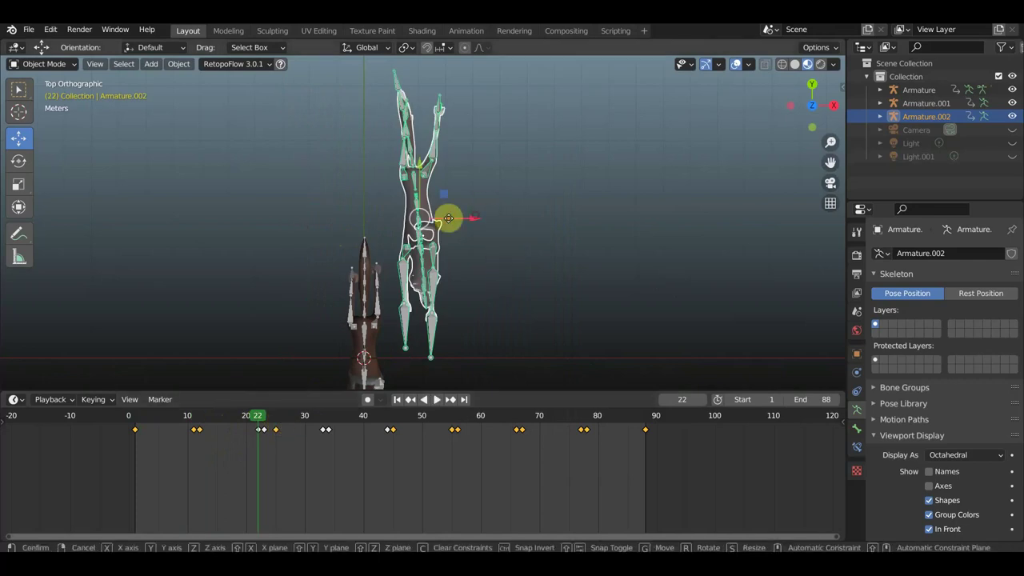
key("shift+d")
key("x")
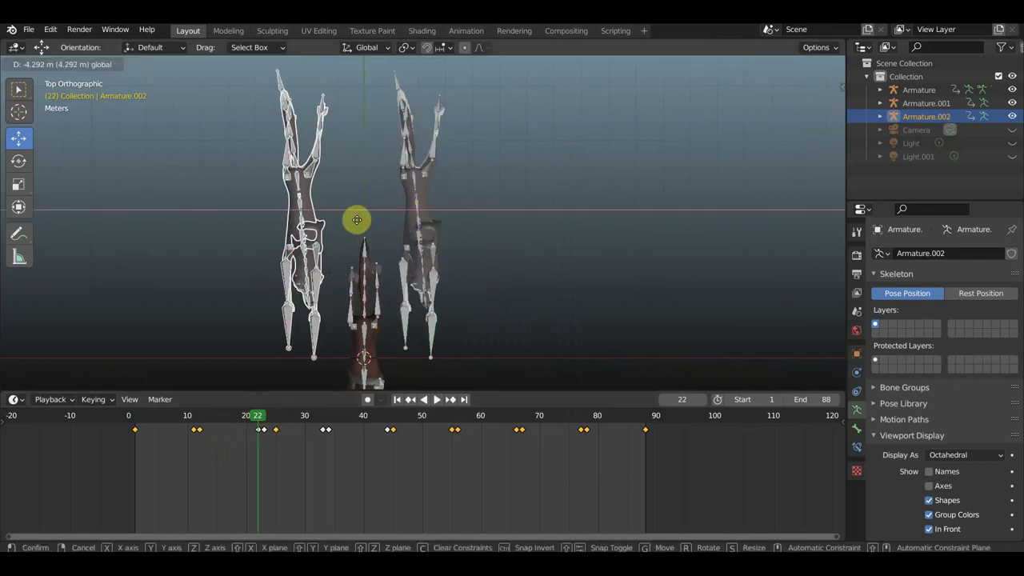
left_click(358, 225)
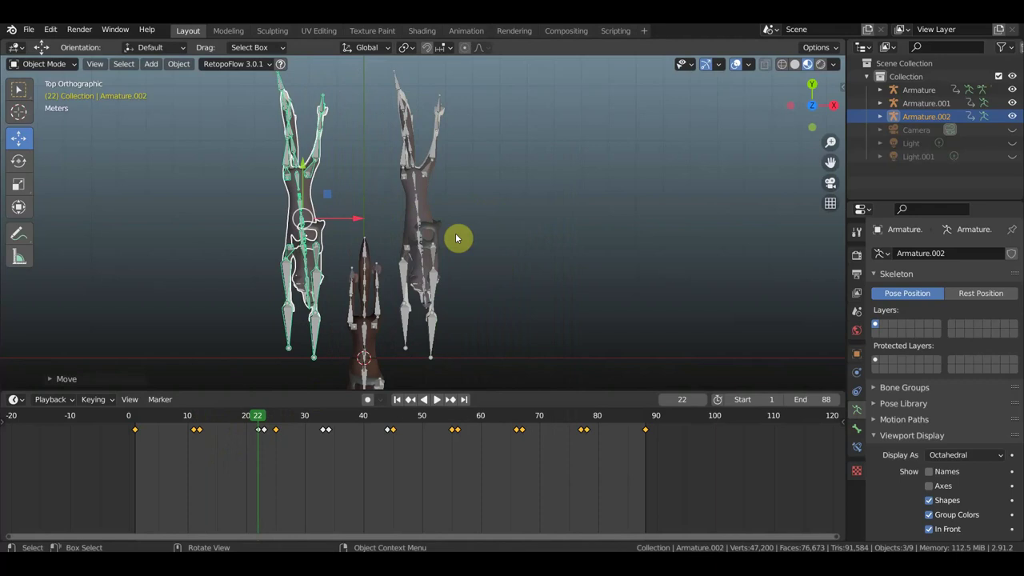
key("i")
left_click(455, 233)
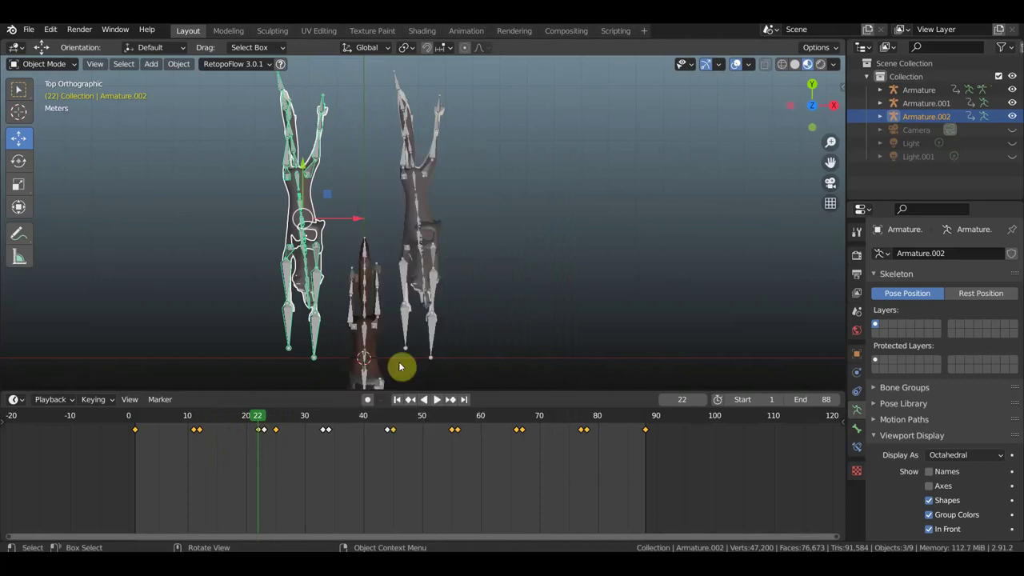
left_click(264, 422)
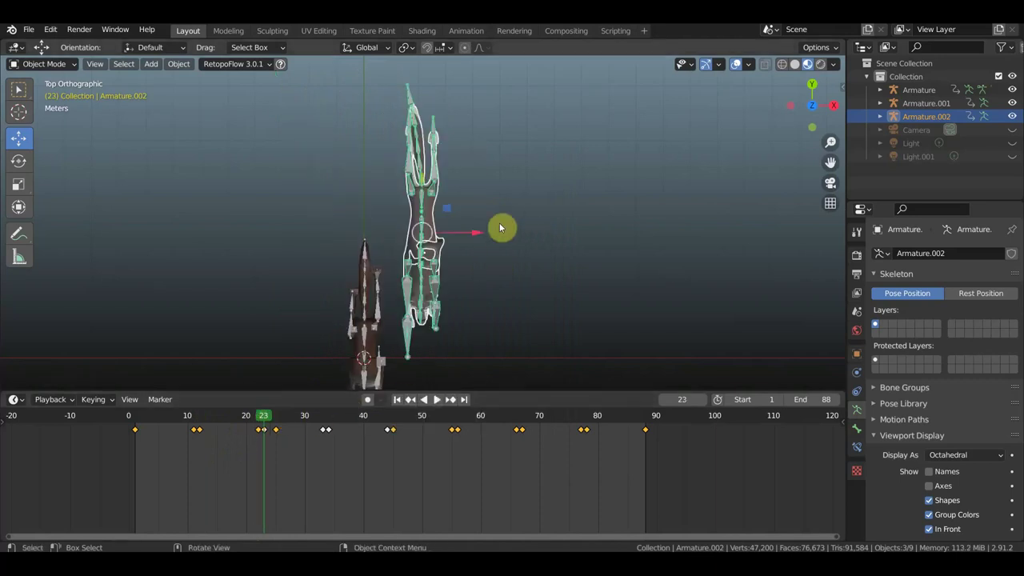
left_click_drag(470, 233, 355, 233)
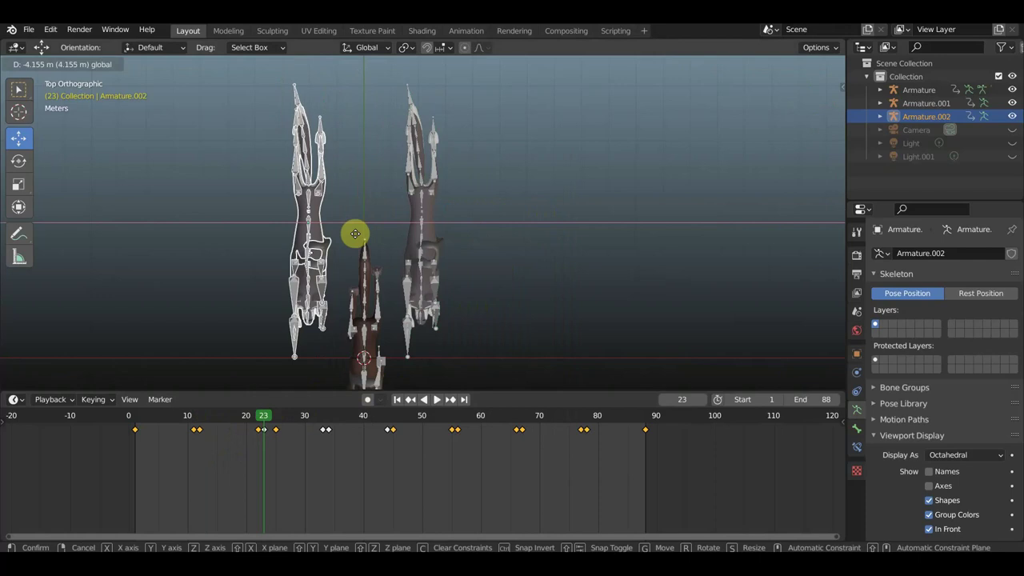
left_click_drag(356, 233, 356, 233)
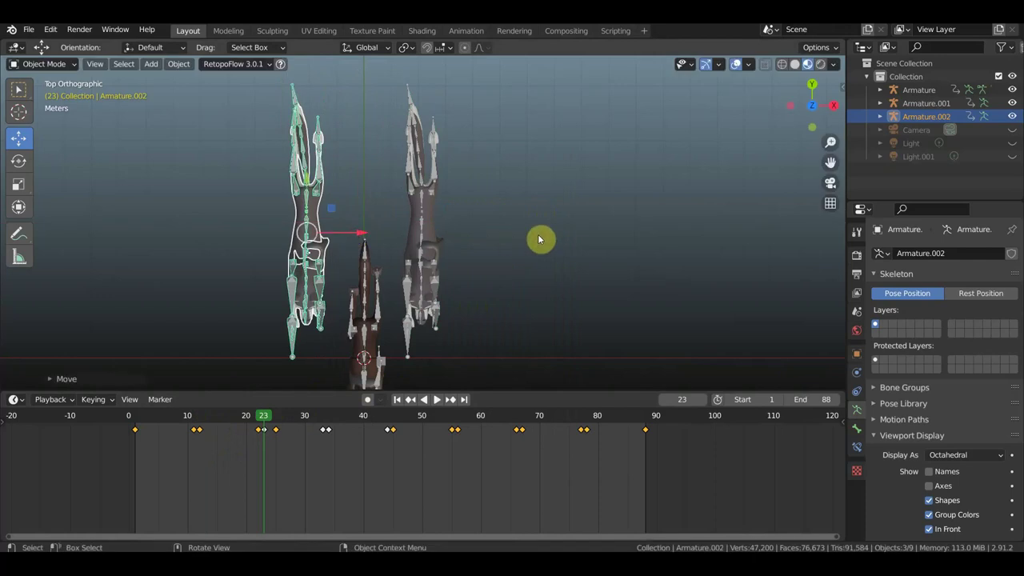
key("i")
left_click(539, 238)
Shift the third wolf rig left on X and key its location and rotation at frames 33 and 34.
left_click(324, 422)
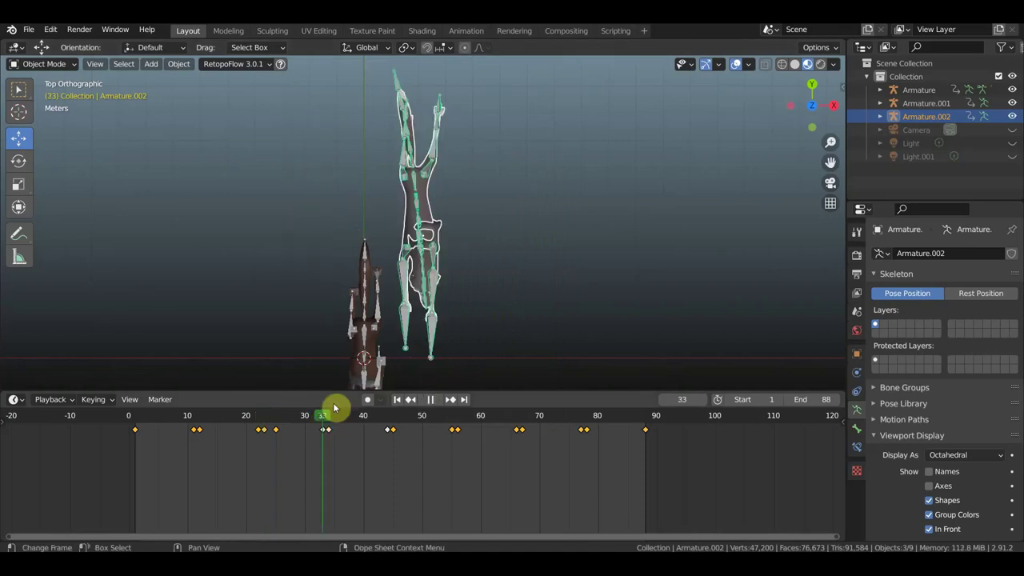
key("shift+d")
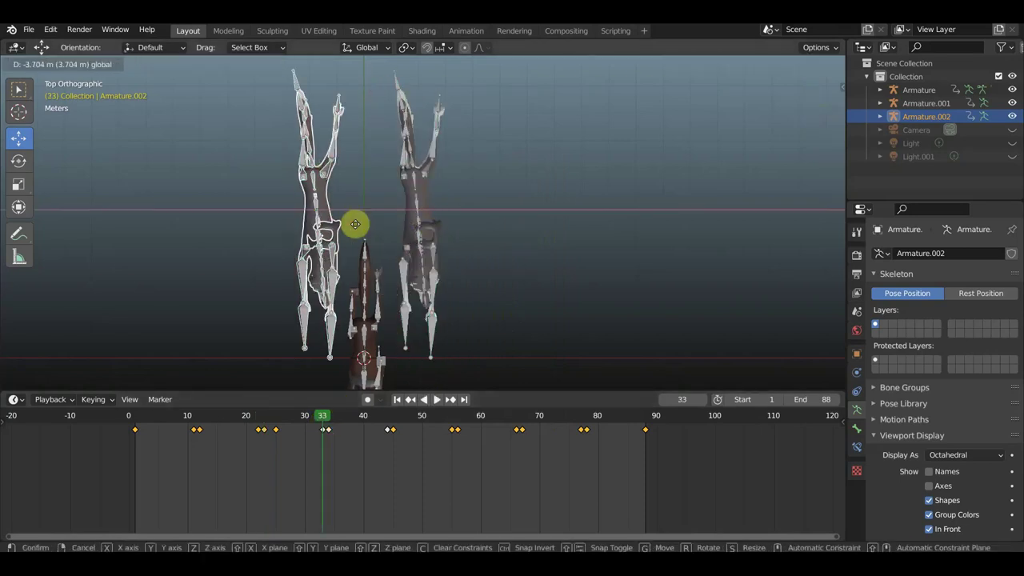
left_click(350, 229)
key("i")
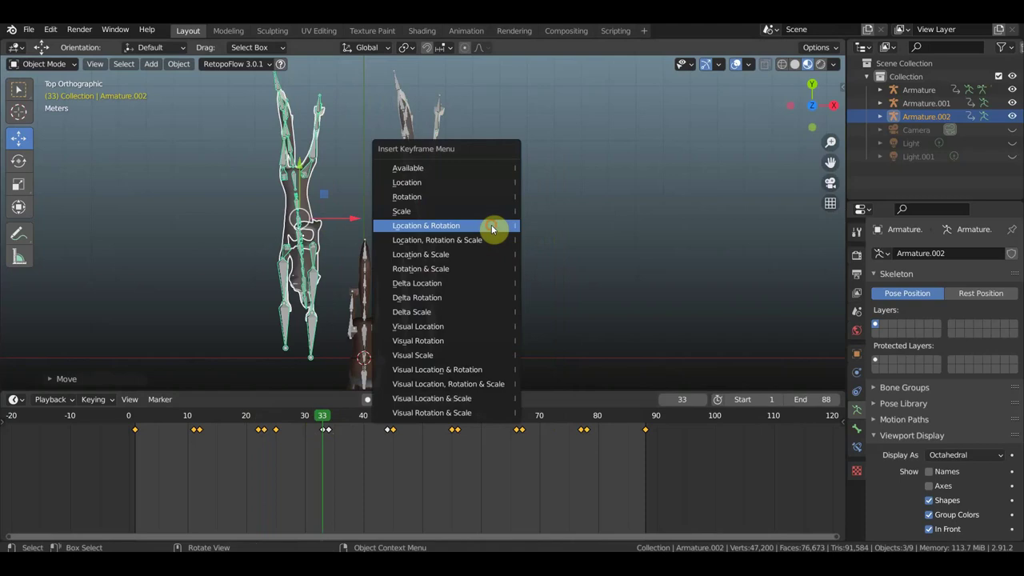
left_click(491, 224)
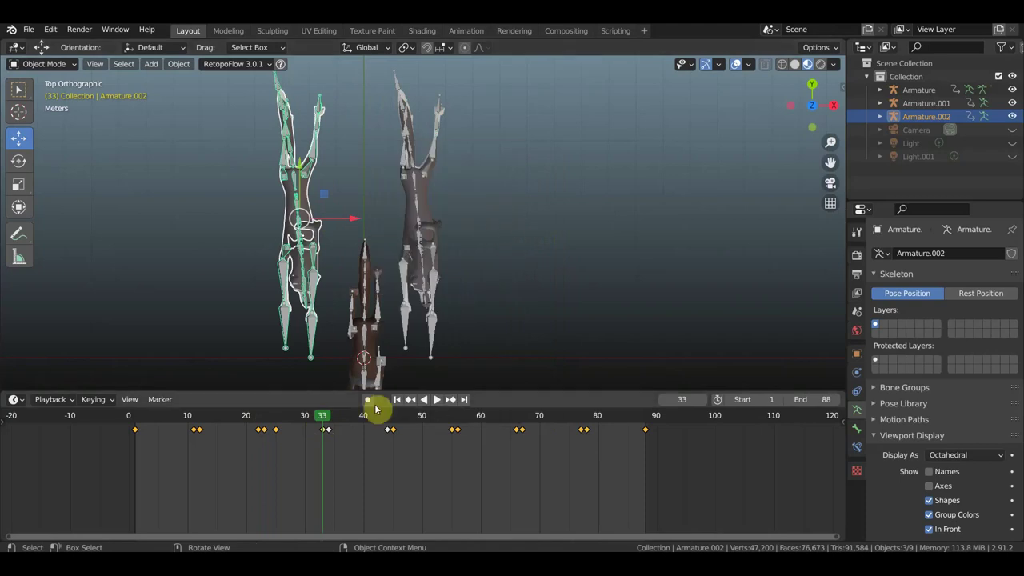
left_click(326, 417)
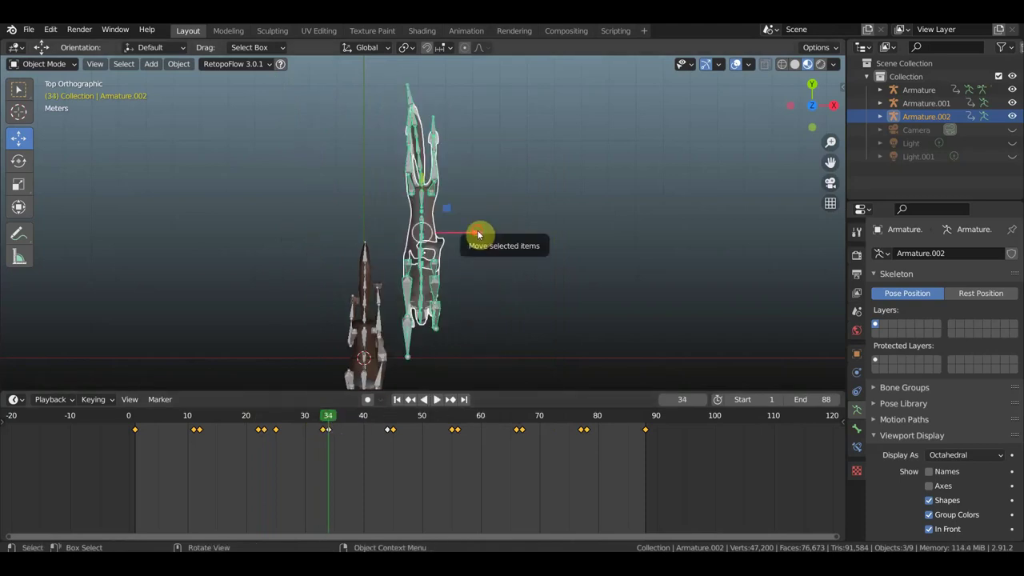
key("shift+d")
left_click(355, 234)
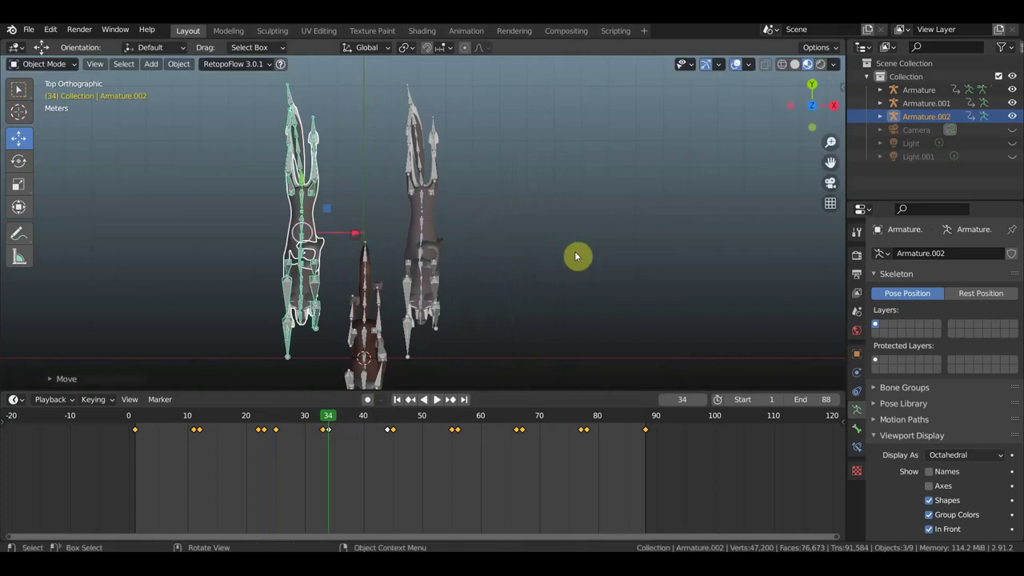
key("i")
left_click(600, 247)
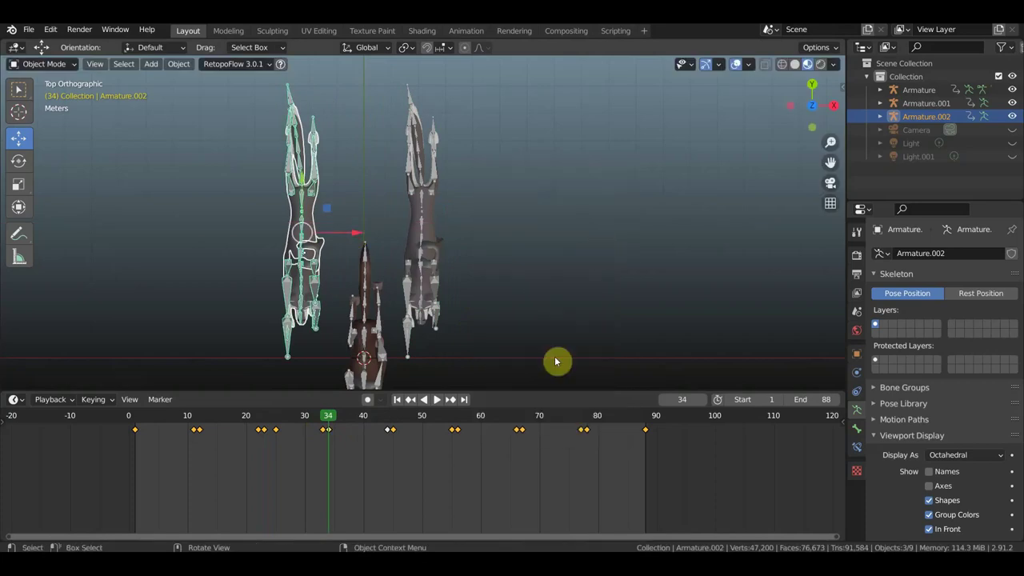
Move the third rig left along X and key its location and rotation at frame 44.
left_click(387, 425)
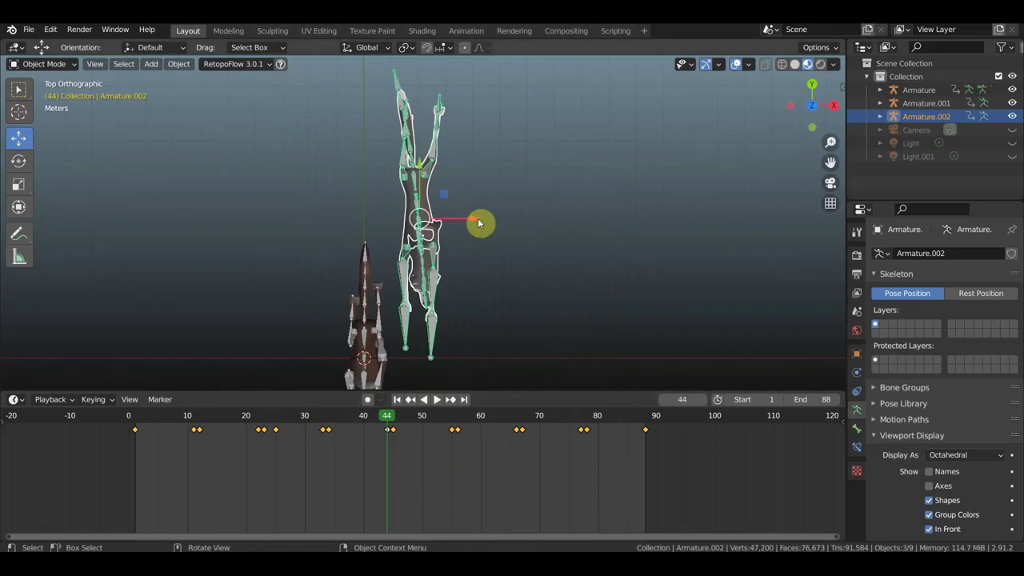
key("shift+d")
key("x")
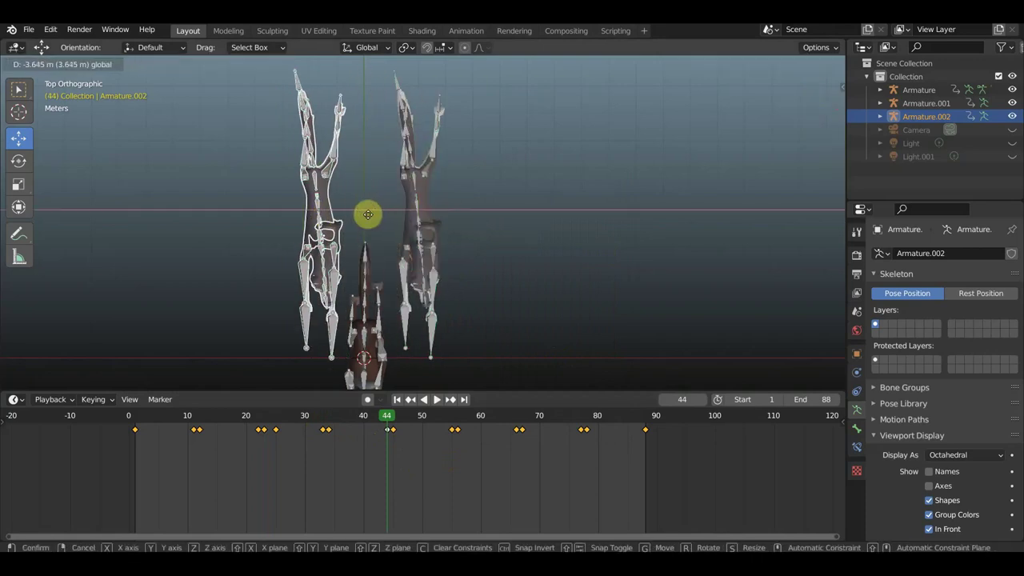
left_click(367, 214)
key("i")
left_click(482, 233)
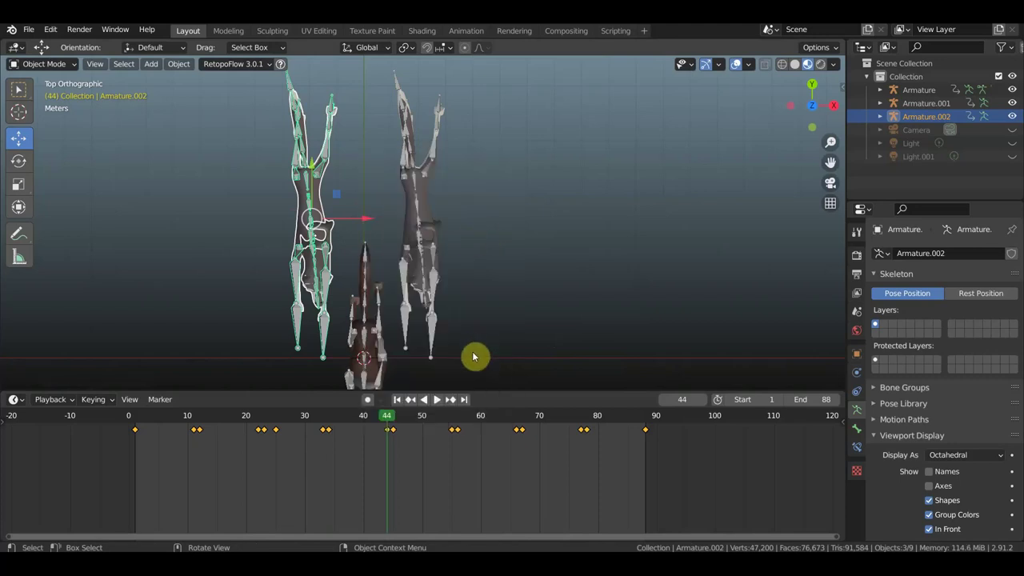
Offset the third rig left and key its location and rotation at frame 55.
left_click(458, 417)
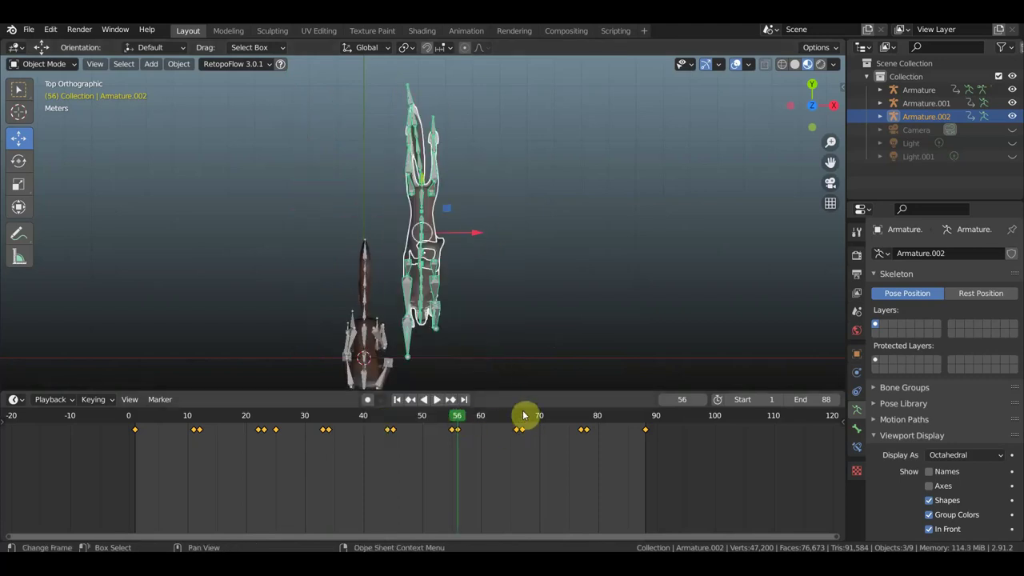
left_click(451, 421)
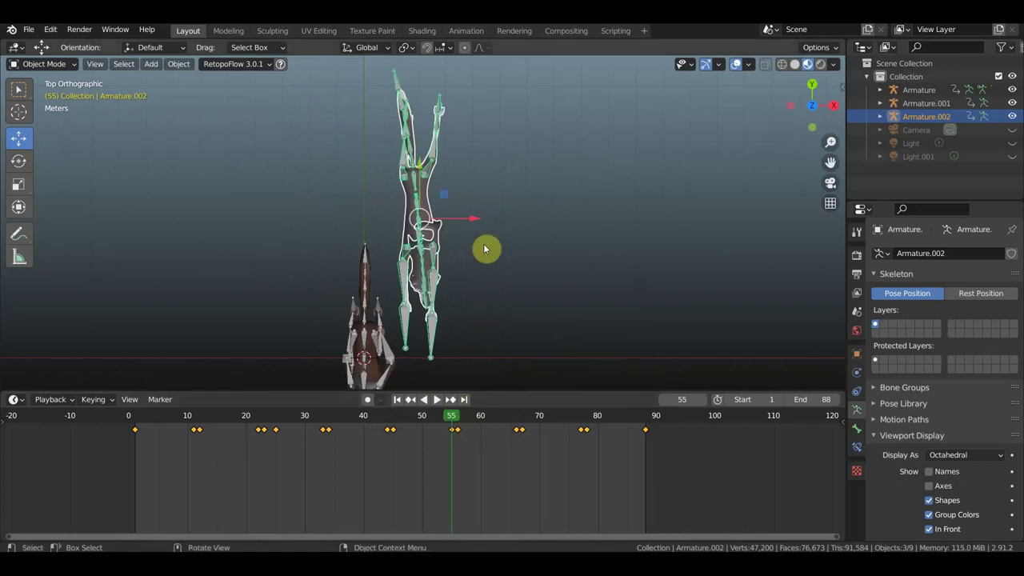
key("shift+d")
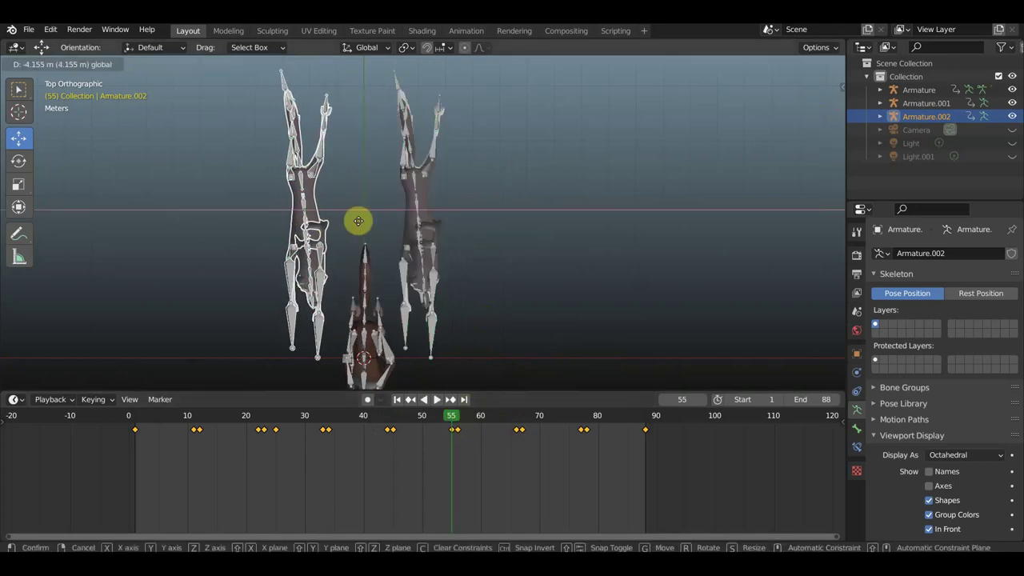
left_click(423, 233)
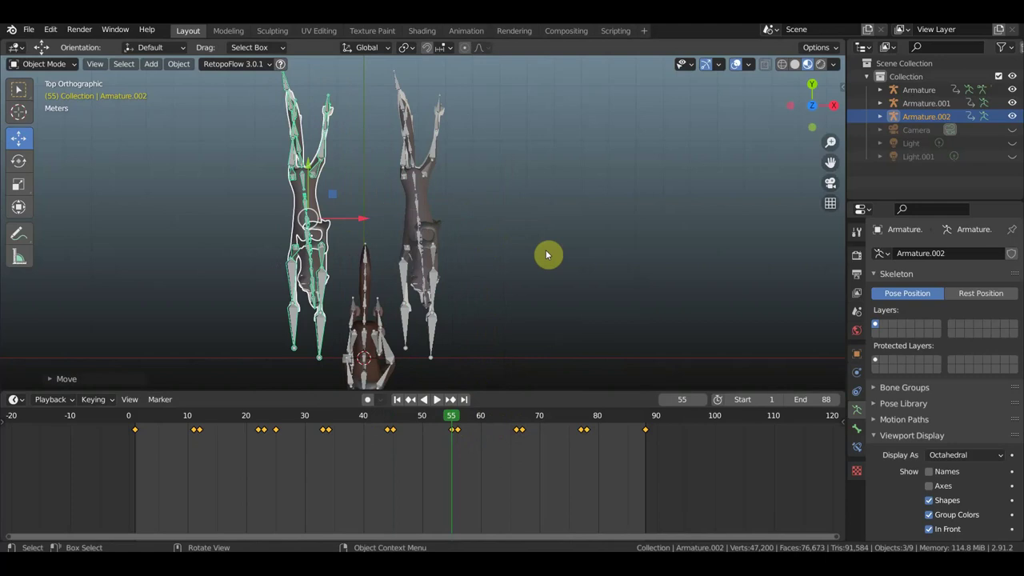
key("i")
left_click(546, 250)
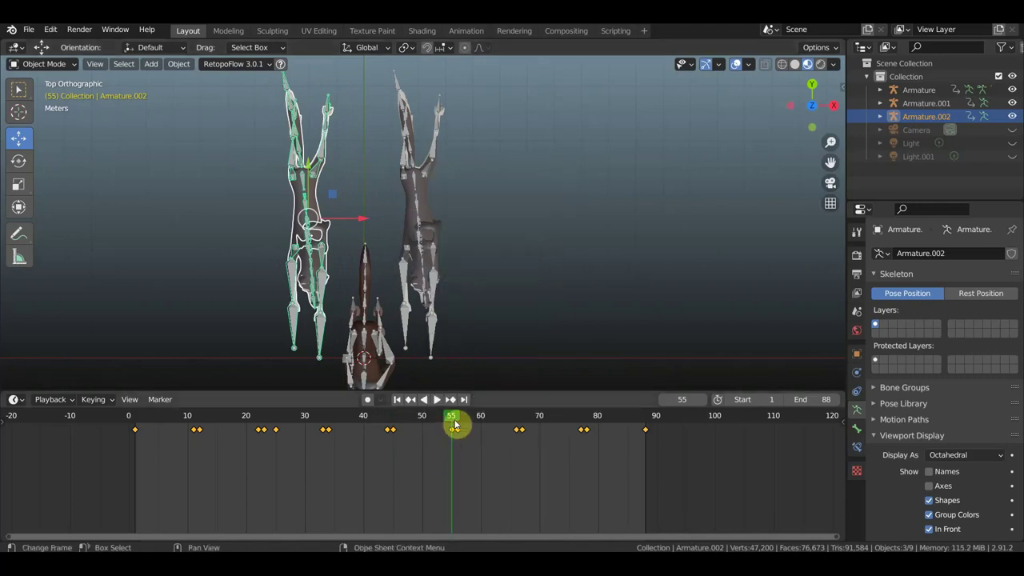
Key the third rig's location and rotation at frame 56 and preview the motion.
left_click(456, 417)
key("g")
left_click(362, 228)
key("i")
left_click(550, 250)
key("shift+ctrl+space")
Reposition the third rig left and key its location and rotation at frame 45.
left_click_drag(356, 423, 393, 417)
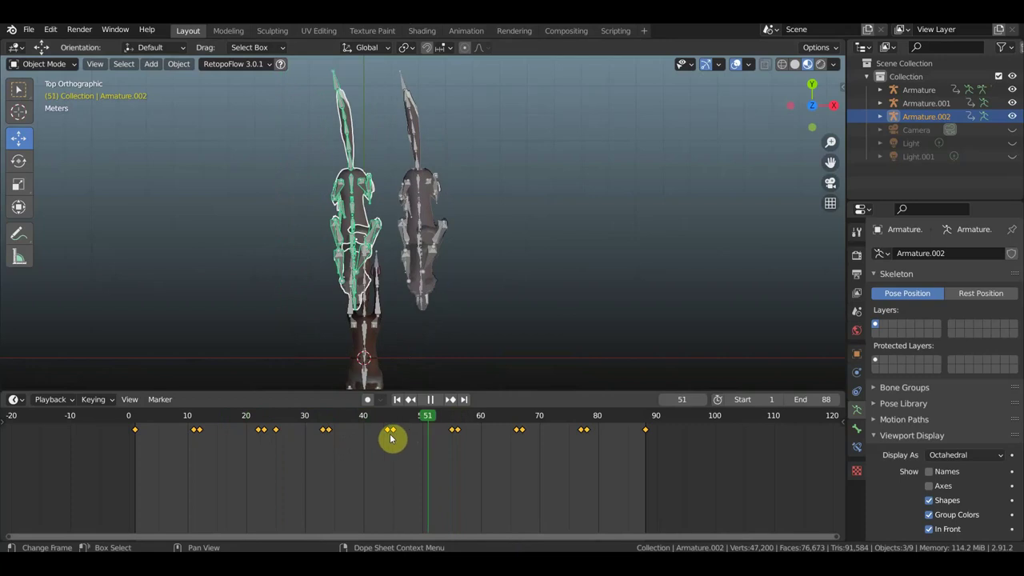
key("space")
key("g")
left_click(355, 236)
key("i")
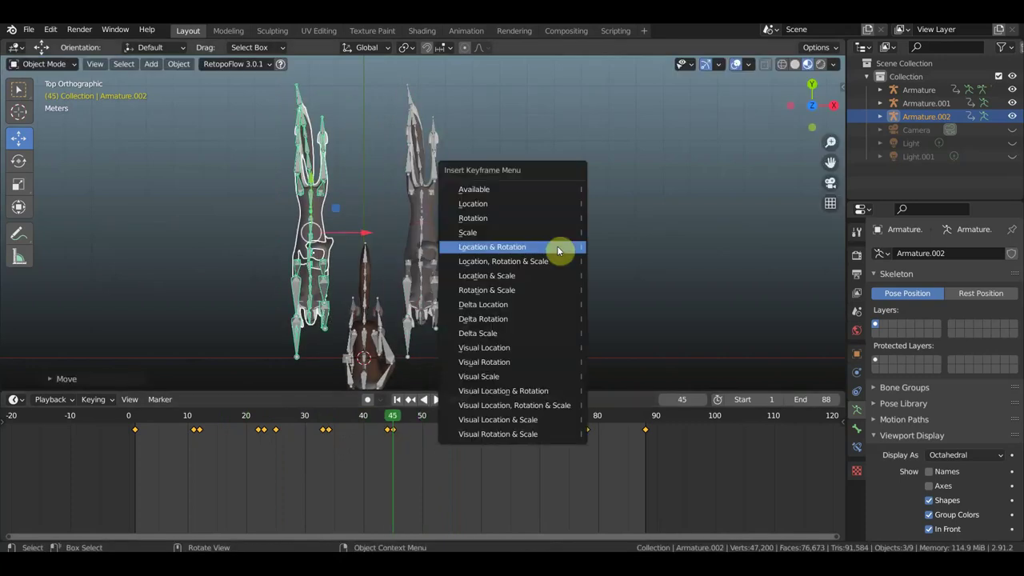
left_click(544, 246)
Move the third rig left and key location and rotation at frames 66 and 67.
left_click(452, 418)
left_click(516, 419)
key("g")
left_click(360, 230)
key("i")
left_click(563, 242)
left_click(524, 420)
key("g")
left_click(354, 235)
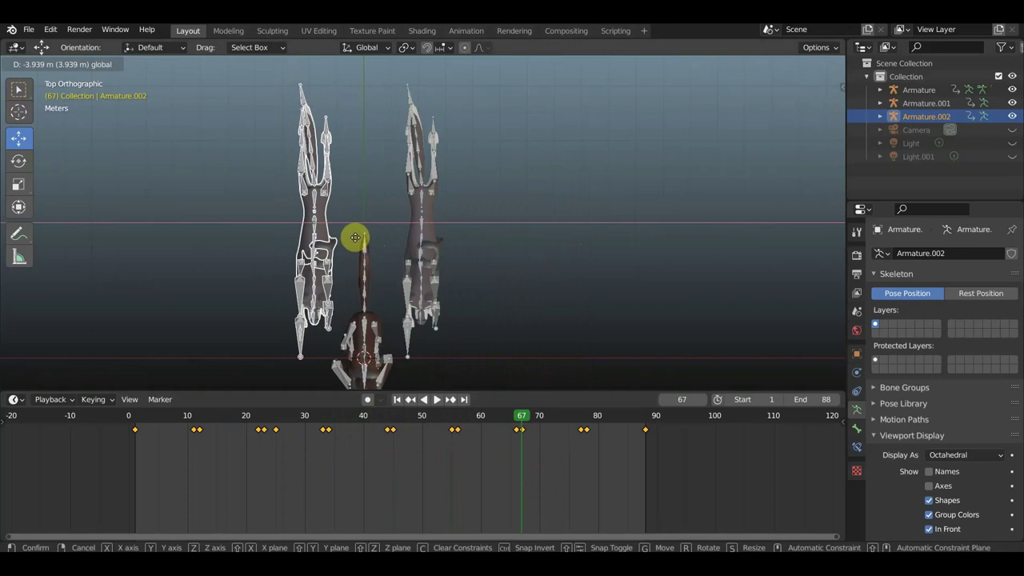
key("i")
left_click(547, 249)
Key the offset rig at frames 77 and 78, then play the three-wolf run from frame 88.
left_click(579, 413)
key("g")
left_click(360, 227)
key("i")
left_click(576, 235)
left_click(585, 416)
key("g")
left_click(347, 228)
key("i")
left_click(521, 235)
left_click(647, 426)
key("space")
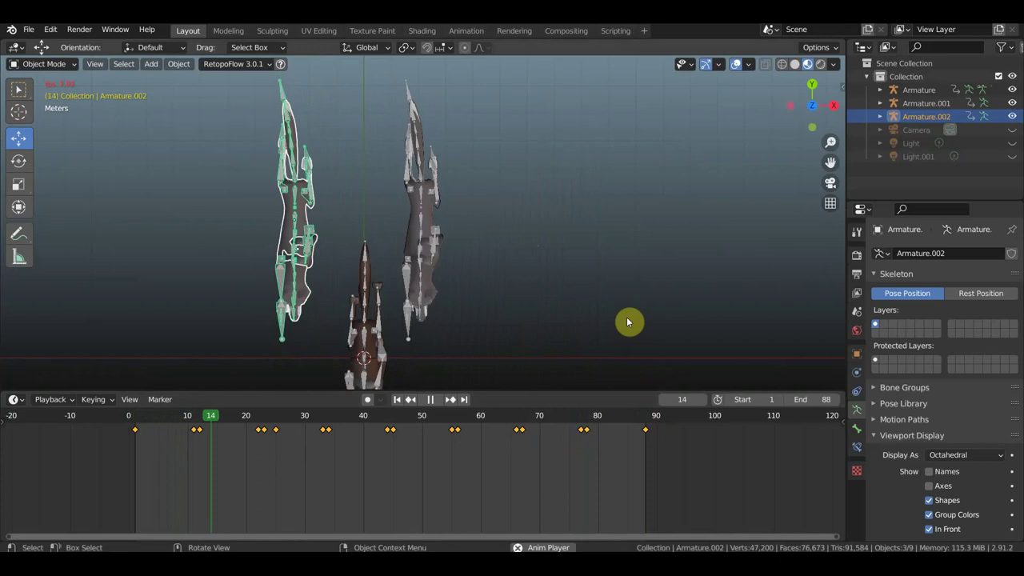
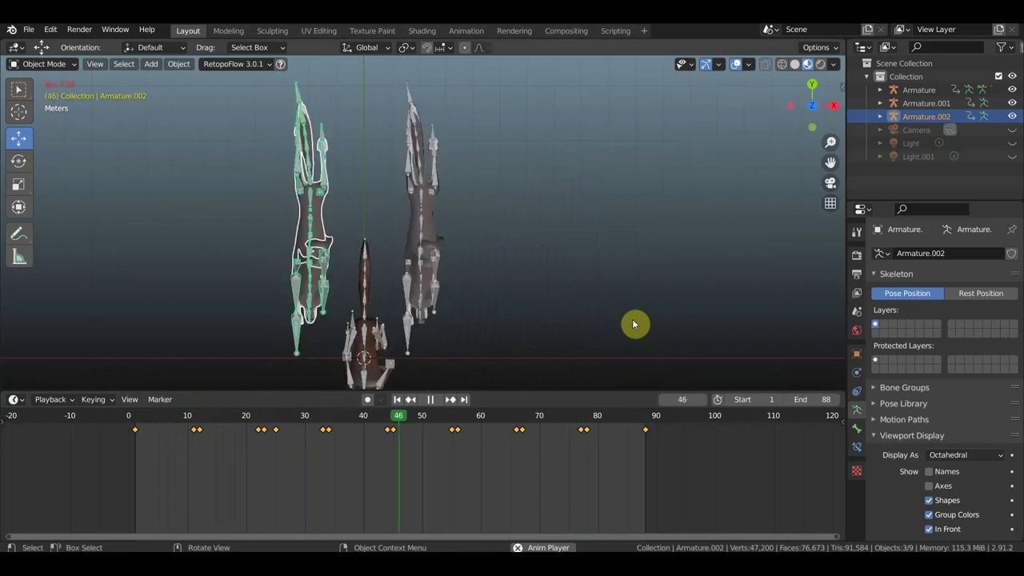
Preview the wolves' run animation with bones and guides hidden, then show them again.
key("space")
mouse_move(632, 324)
middle_mouse_down()
mouse_move(564, 279)
mouse_move(530, 190)
mouse_move(669, 112)
middle_mouse_up()
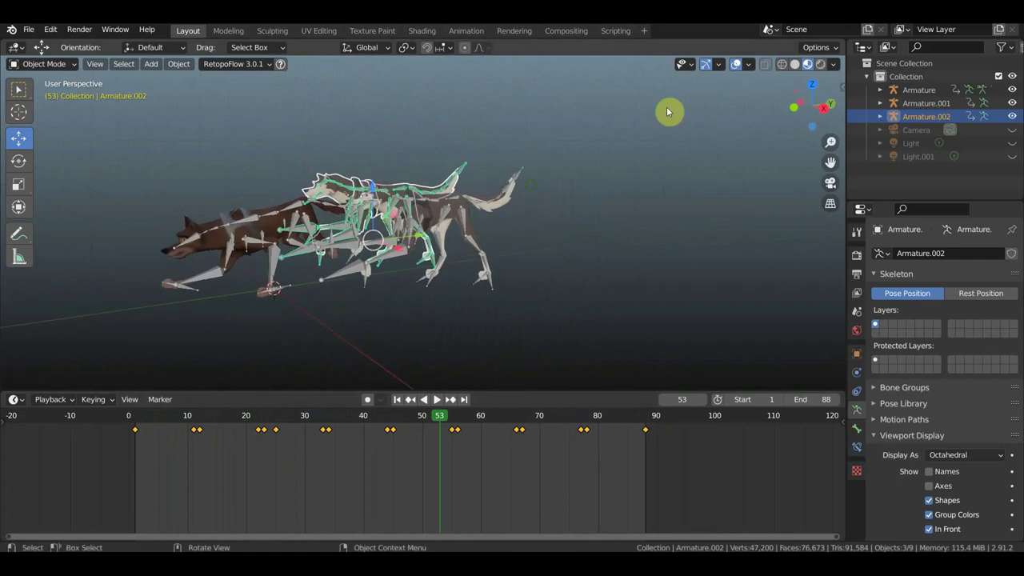
left_click(737, 66)
key("space")
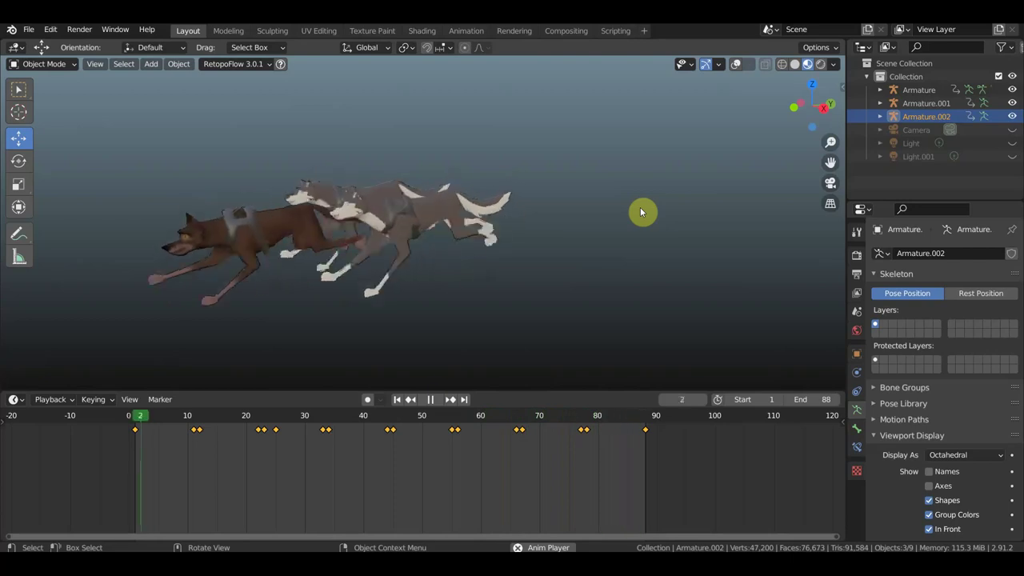
middle_click_drag(640, 212, 702, 235)
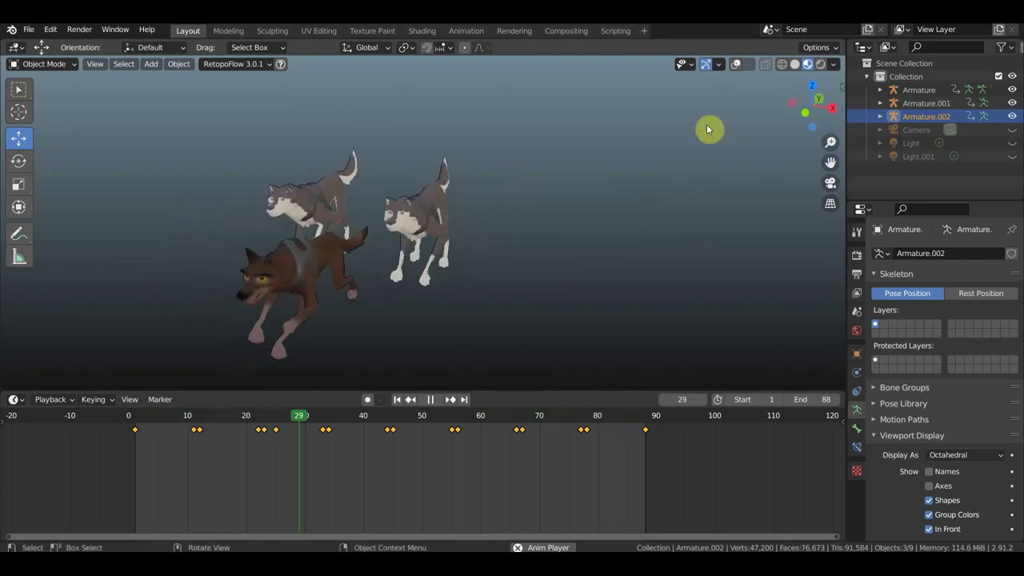
key("space")
left_click(736, 64)
middle_click_drag(592, 202, 612, 297)
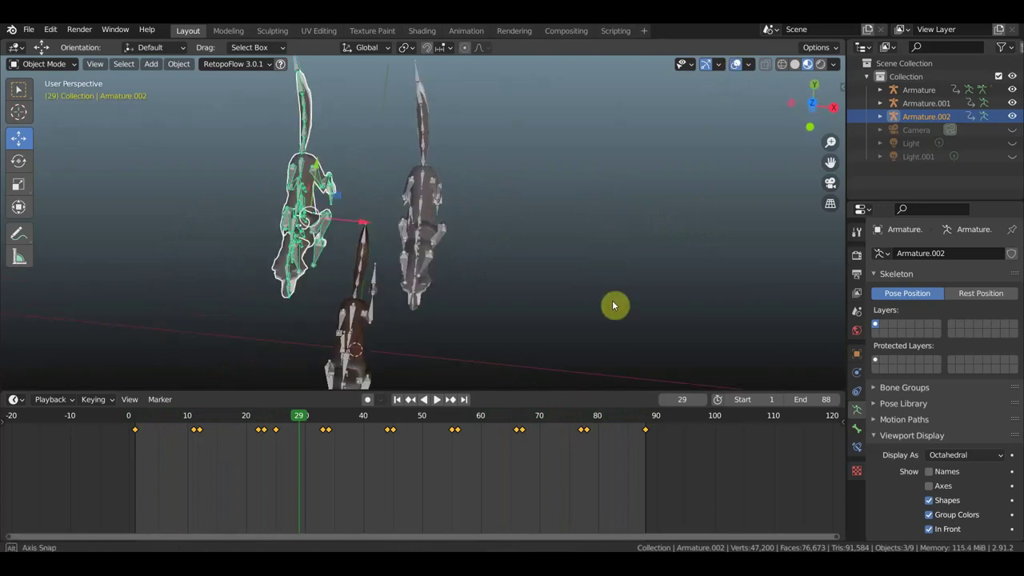
Switch to top orthographic view and box-select the two side-by-side wolf rigs.
key("KP_3")
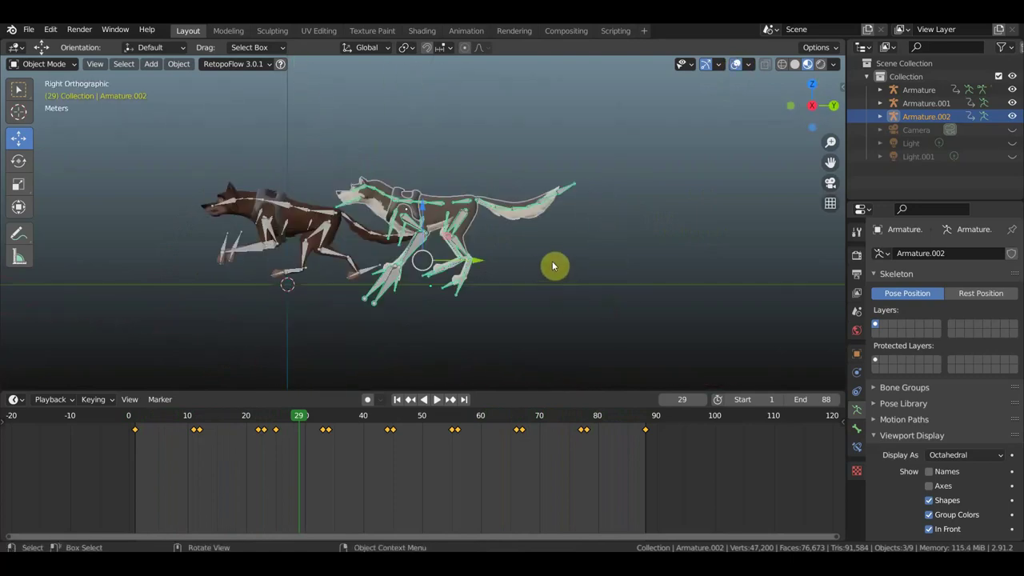
key("KP_7")
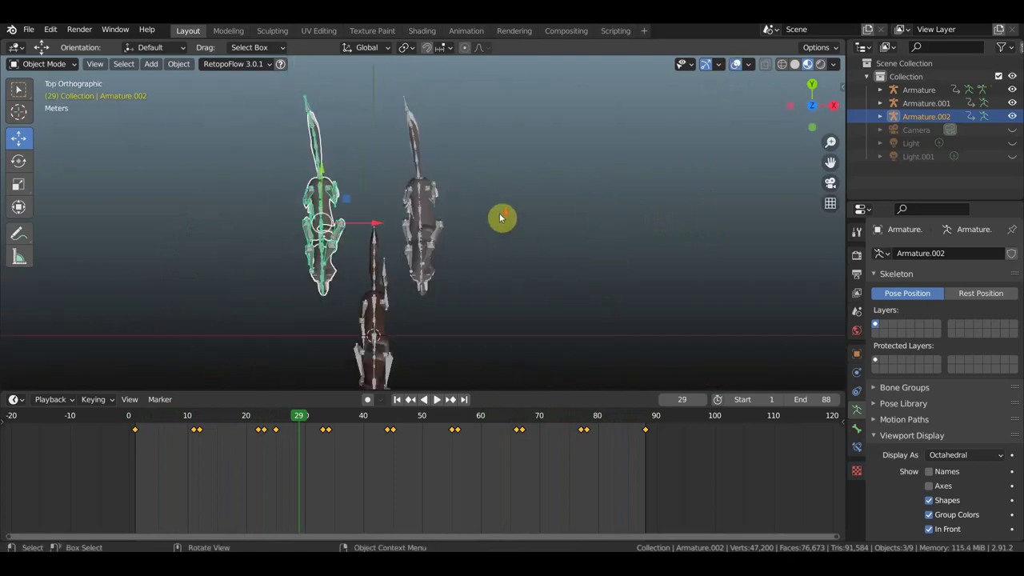
left_click_drag(480, 291, 411, 103)
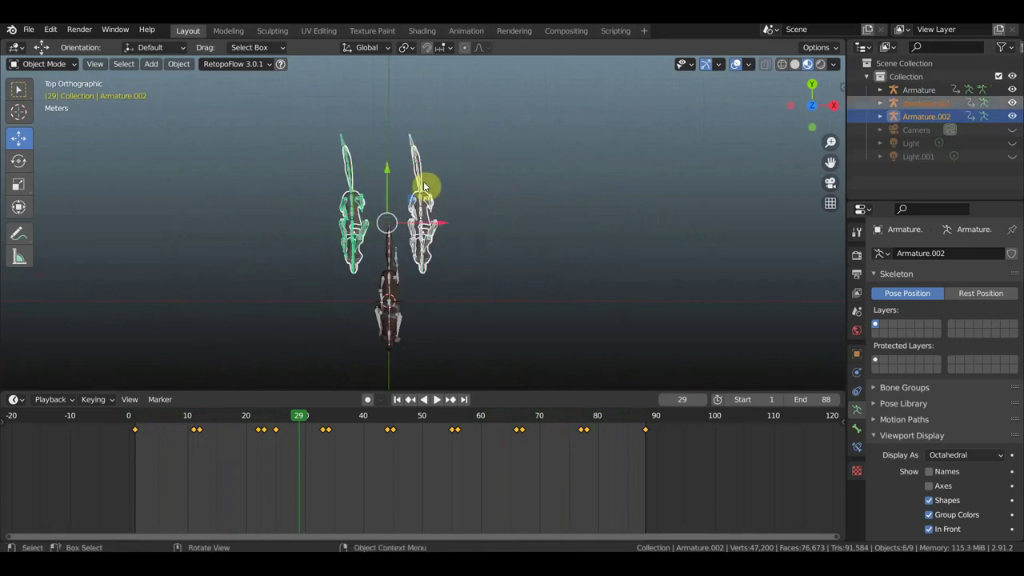
Duplicate the two wolf rigs, move the copies about 9 m forward along Y, and go to frame 1.
middle_click_drag(626, 266, 610, 329, "shift")
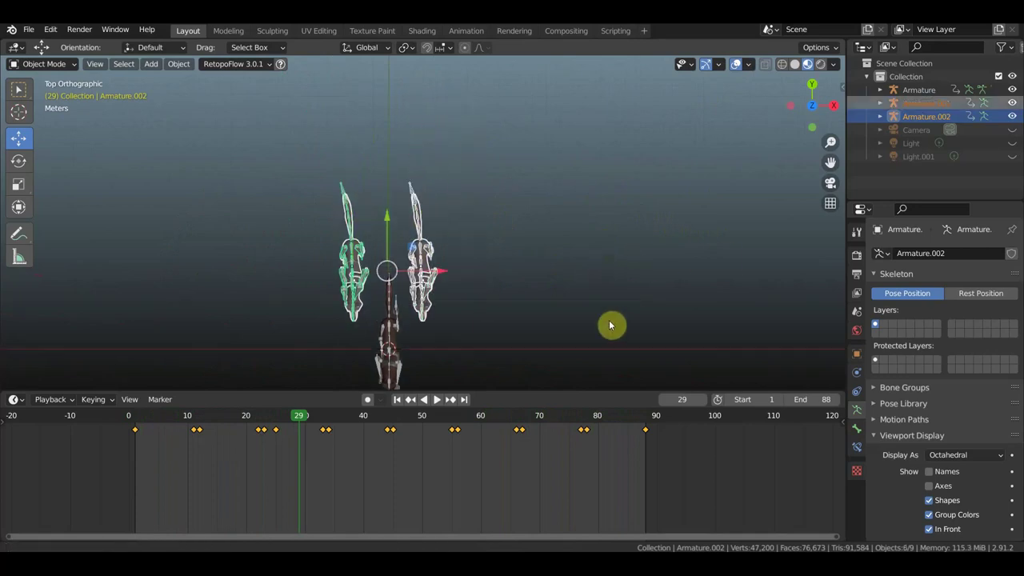
key("shift+d")
key("Escape")
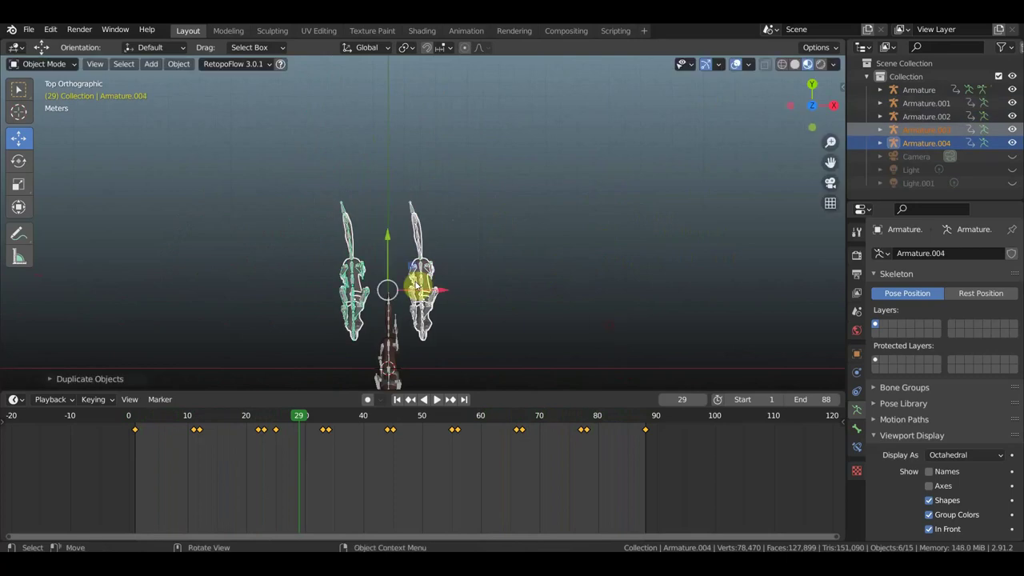
left_click_drag(388, 236, 395, 90)
left_click(394, 90)
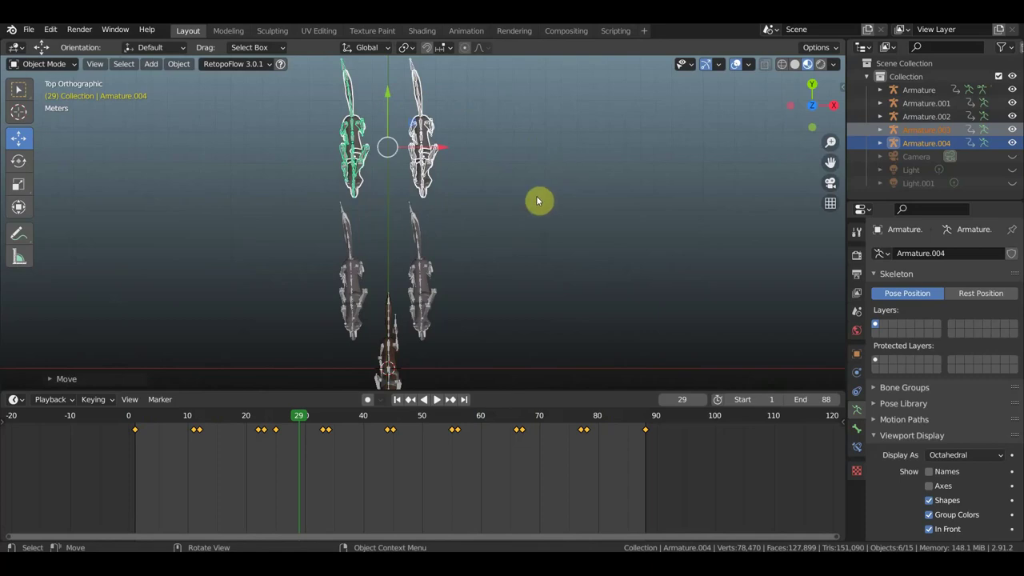
left_click(137, 419)
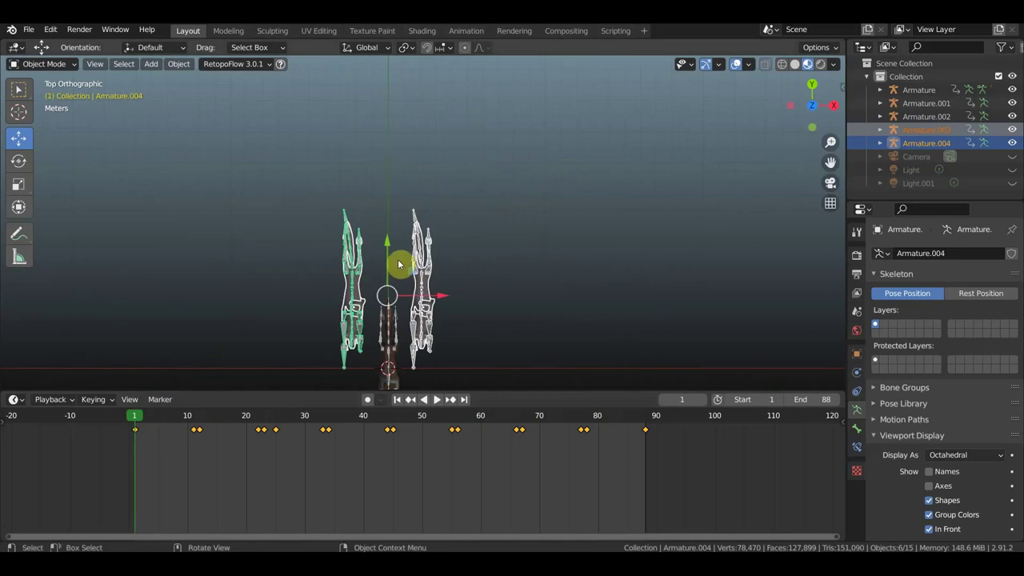
Shift the copied rigs further forward and key their location and rotation at frame 1.
left_click_drag(389, 245, 412, 66)
key("i")
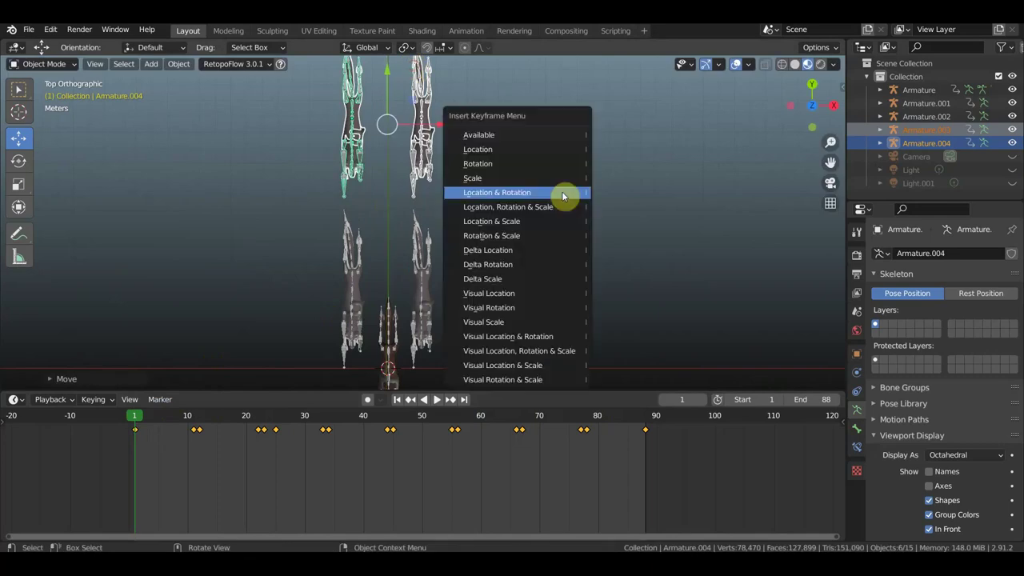
left_click(563, 196)
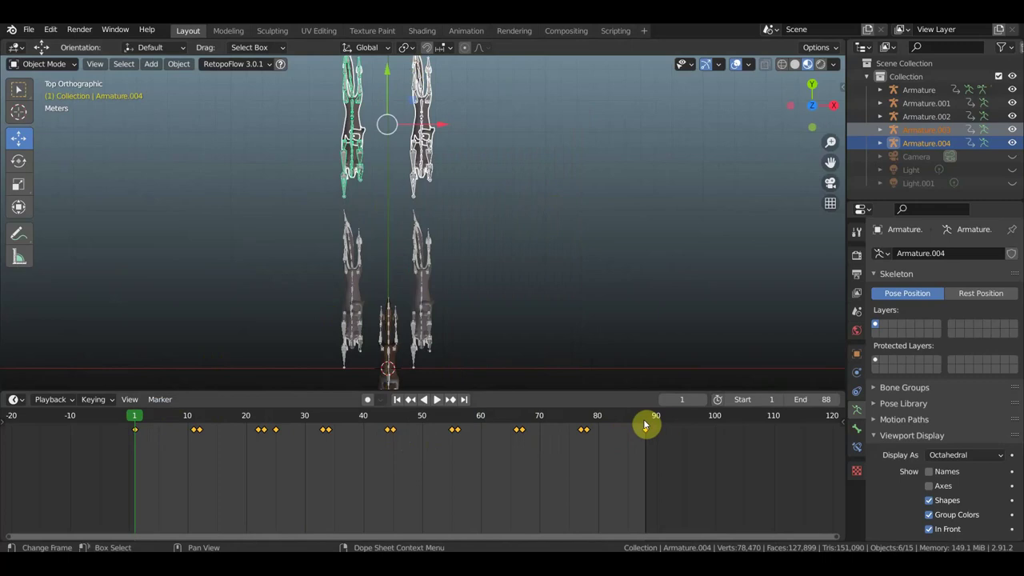
At frame 88, move the rigs about 11 m further ahead, key location and rotation, and play back.
key("shift+Right")
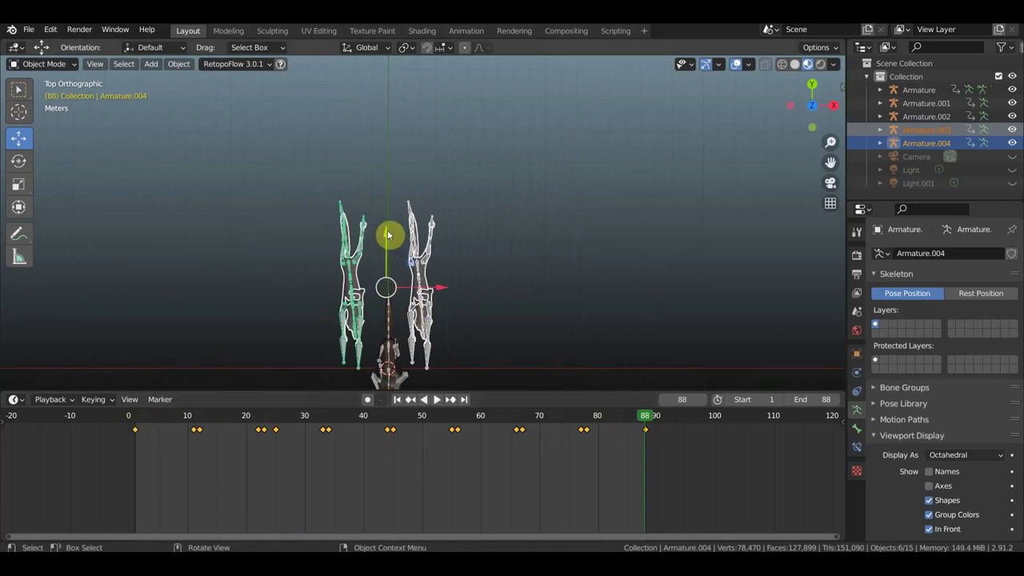
left_click_drag(388, 235, 399, 369)
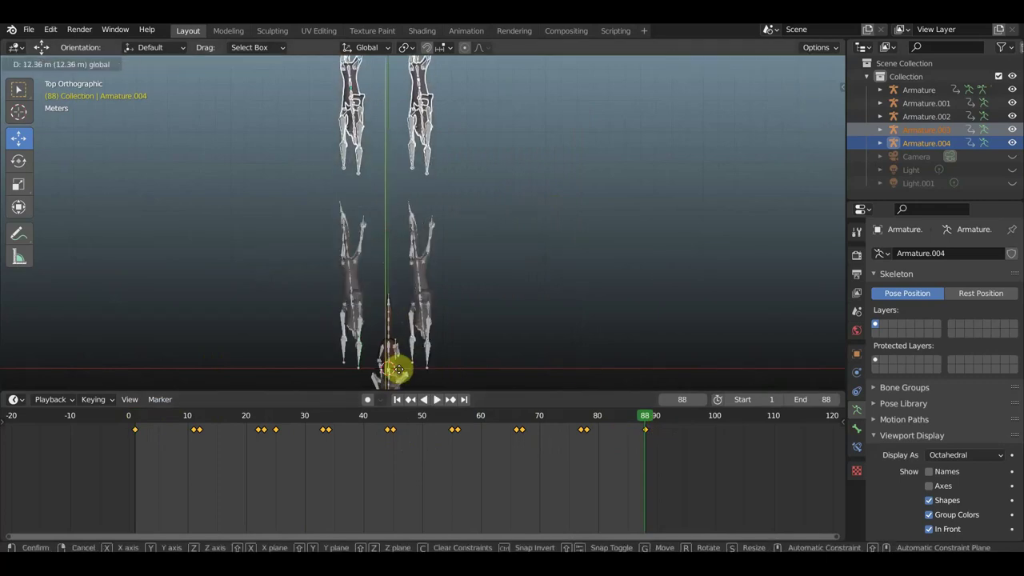
left_click_drag(398, 369, 468, 377)
key("i")
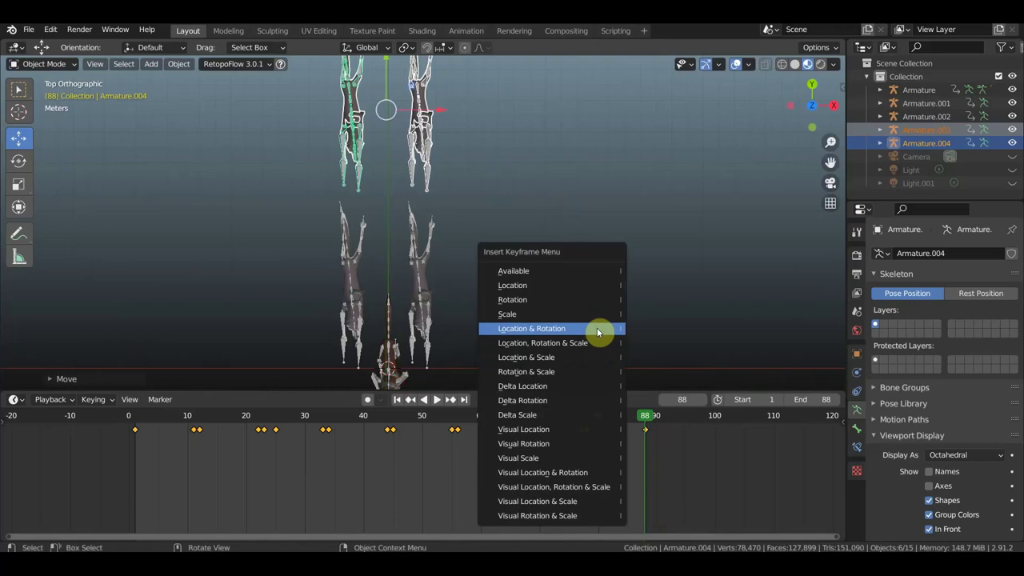
left_click(597, 329)
key("space")
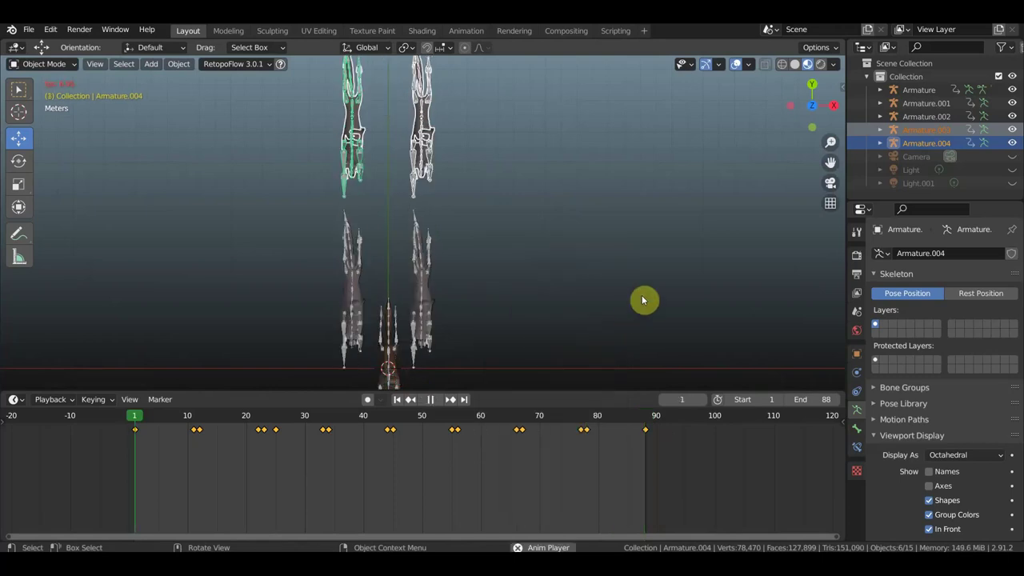
key("space")
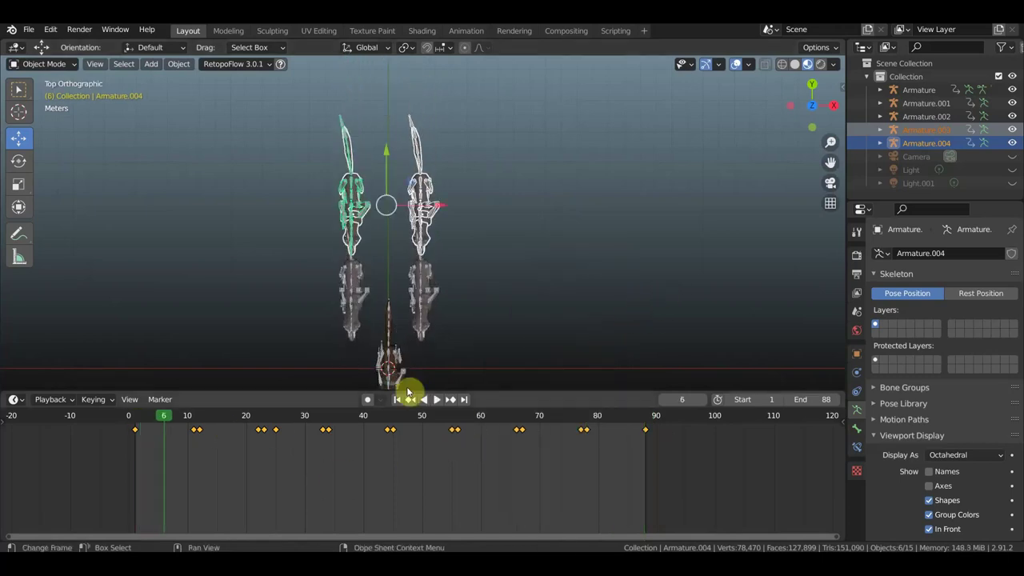
At frame 11, shift the copied wolf rigs forward and key their location and rotation.
left_click_drag(189, 422, 193, 423)
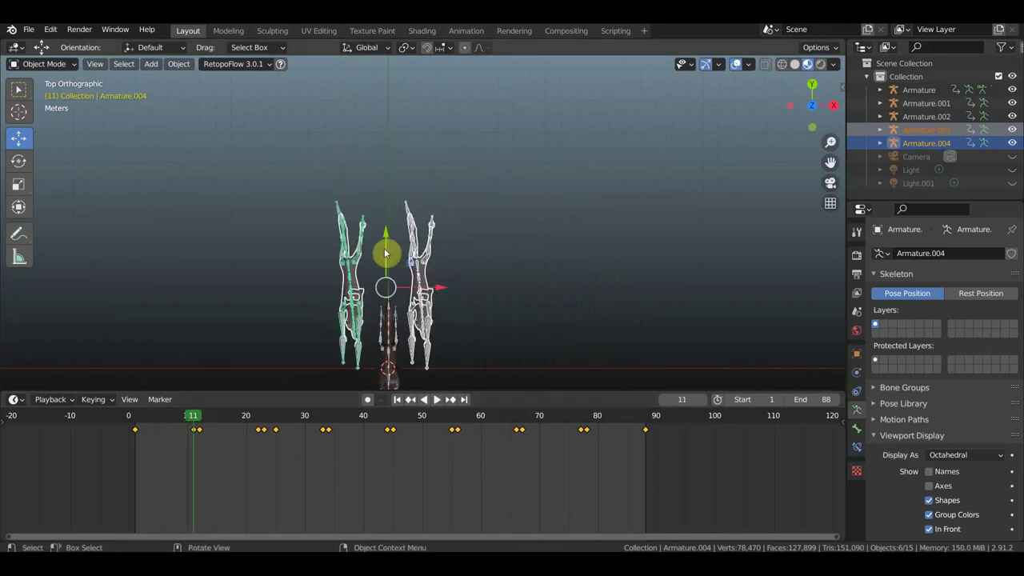
left_click_drag(387, 234, 414, 59)
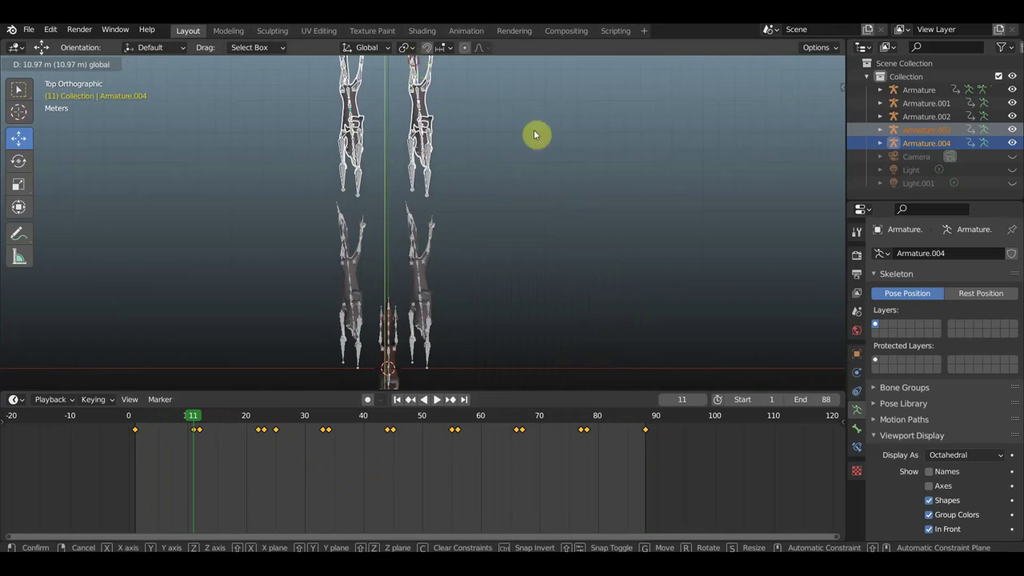
left_click_drag(533, 134, 534, 133)
key("i")
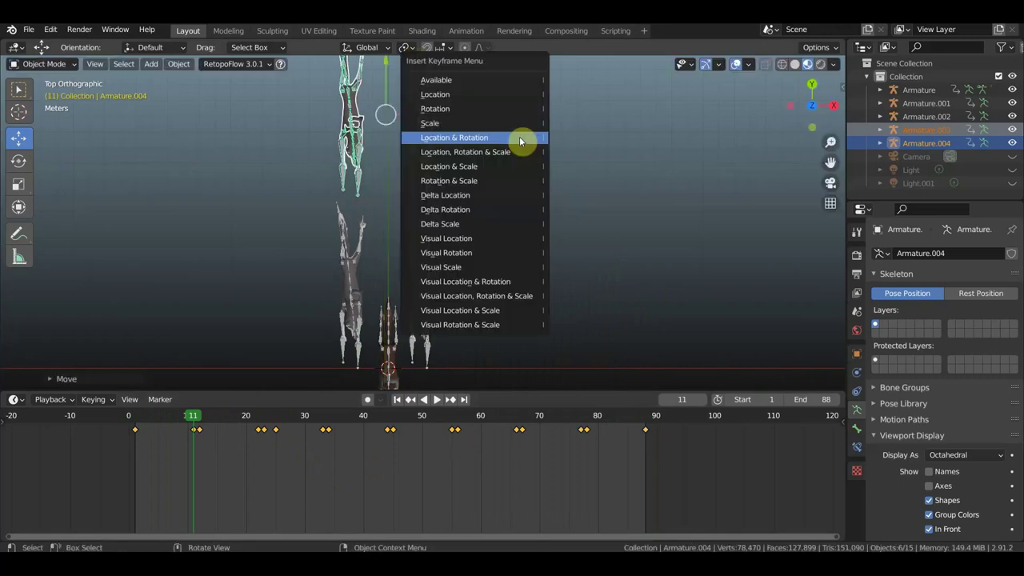
left_click(519, 138)
mouse_move(525, 242)
middle_mouse_down()
mouse_move(411, 148)
mouse_move(424, 103)
middle_mouse_up()
scroll(455, 160, "up", 4)
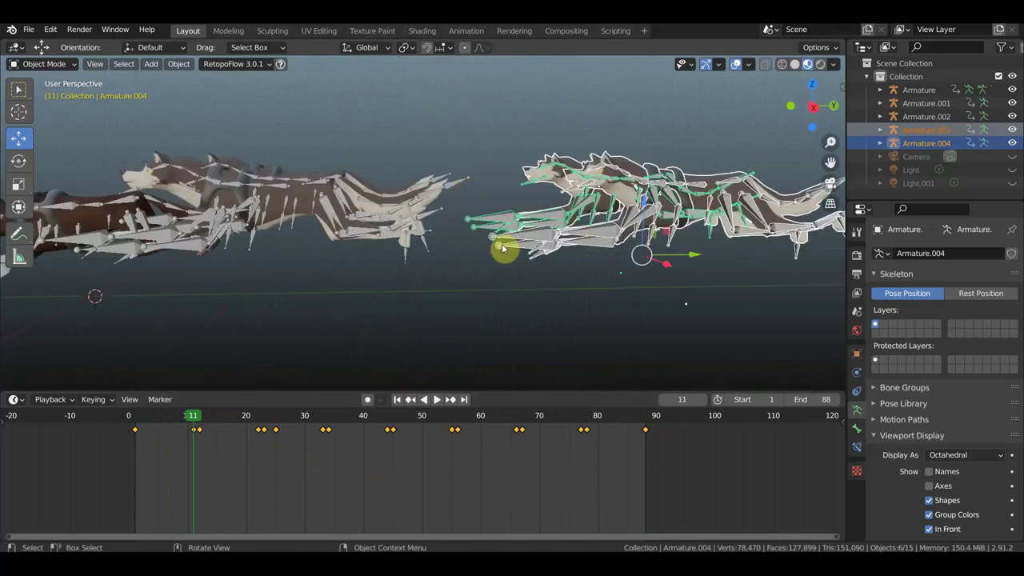
mouse_move(581, 240)
middle_mouse_down()
mouse_move(605, 251)
mouse_move(586, 252)
middle_mouse_up()
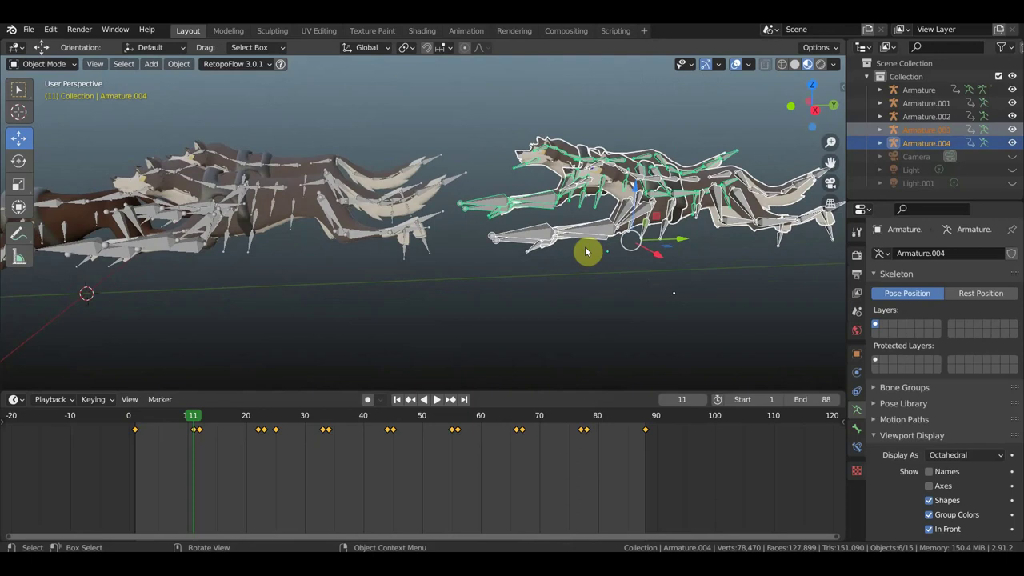
mouse_move(587, 252)
middle_mouse_down()
mouse_move(656, 264)
mouse_move(581, 261)
middle_mouse_up()
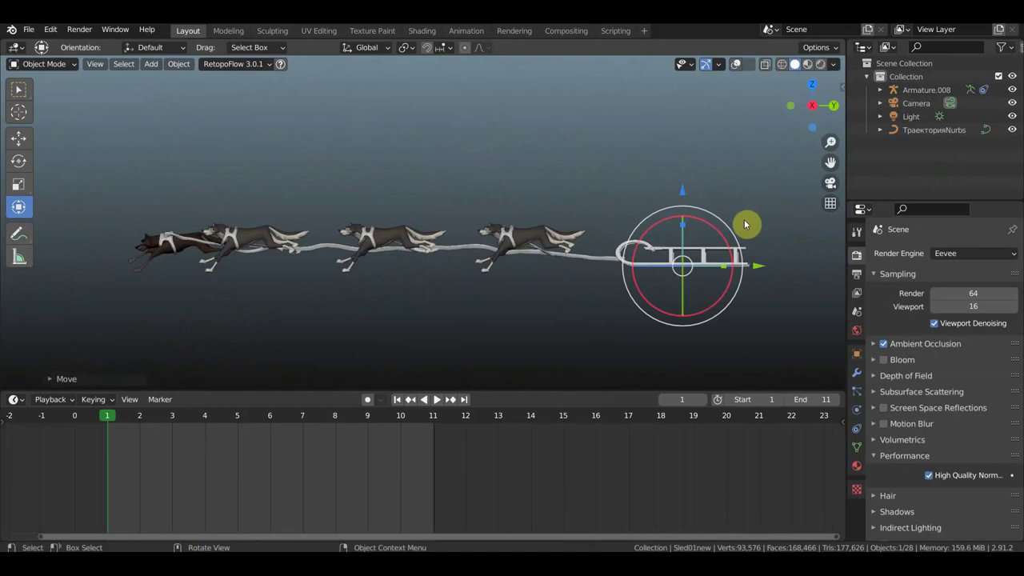
key("space")
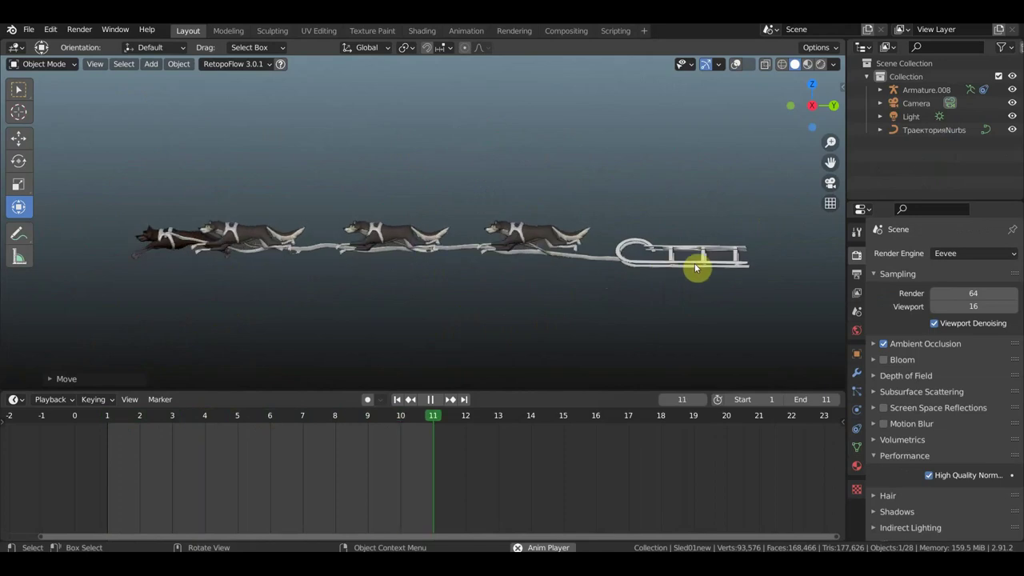
key("space")
mouse_move(604, 274)
middle_mouse_down()
mouse_move(506, 309)
mouse_move(602, 270)
mouse_move(245, 315)
mouse_move(519, 196)
middle_mouse_up()
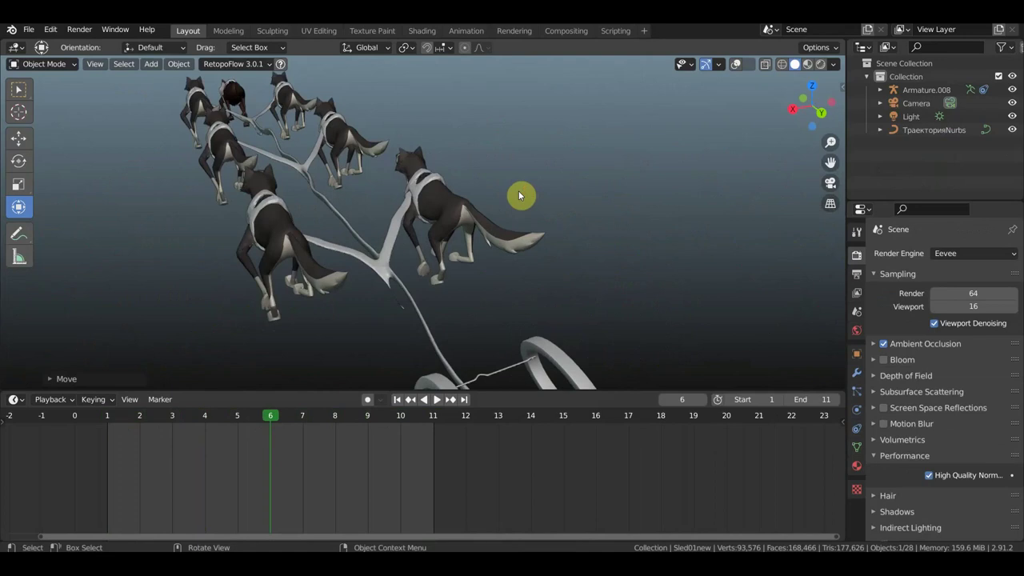
mouse_move(573, 194)
middle_mouse_down()
mouse_move(590, 280)
mouse_move(603, 269)
middle_mouse_up()
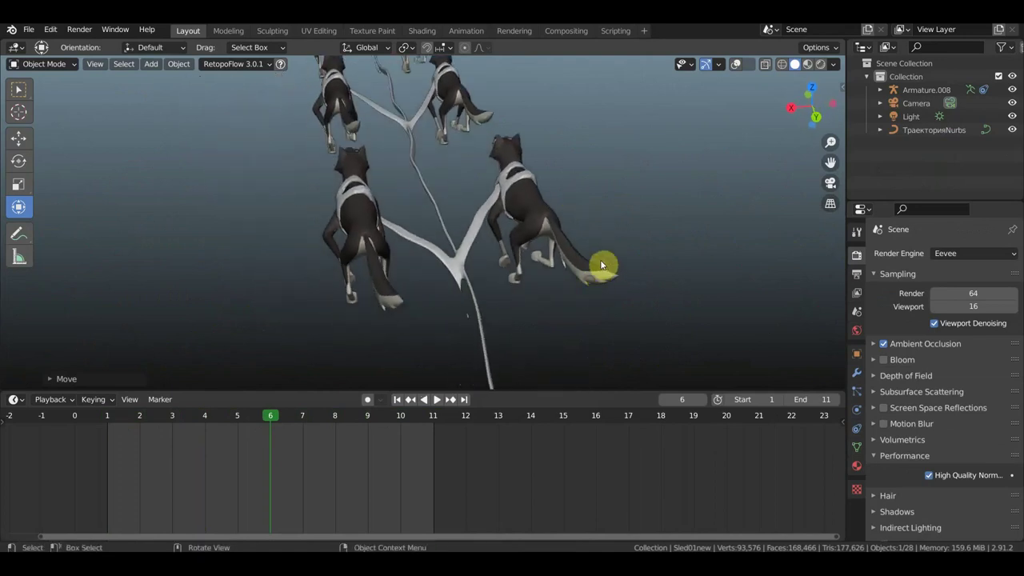
scroll(464, 267, "down", 1)
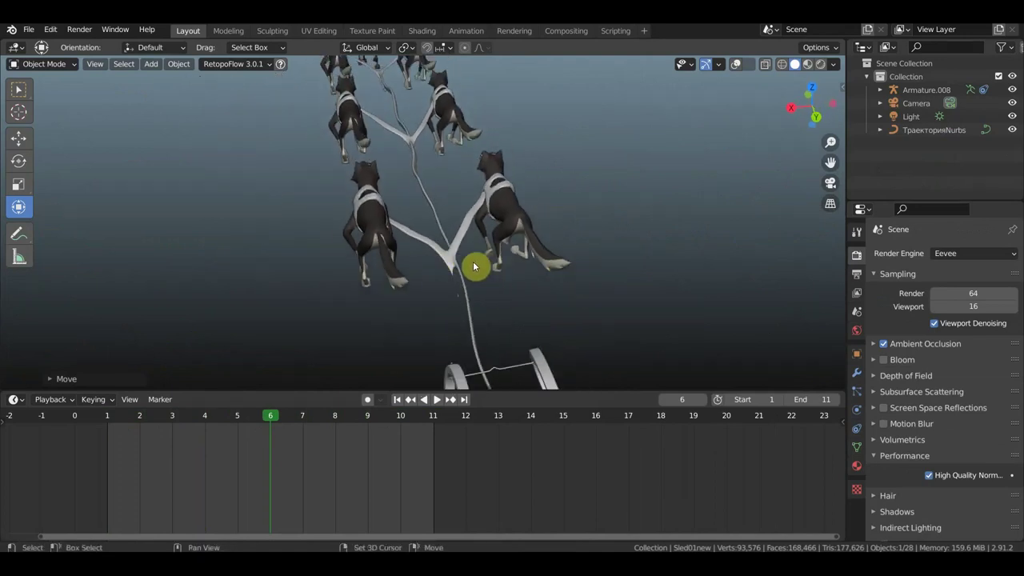
scroll(432, 284, "up", 3)
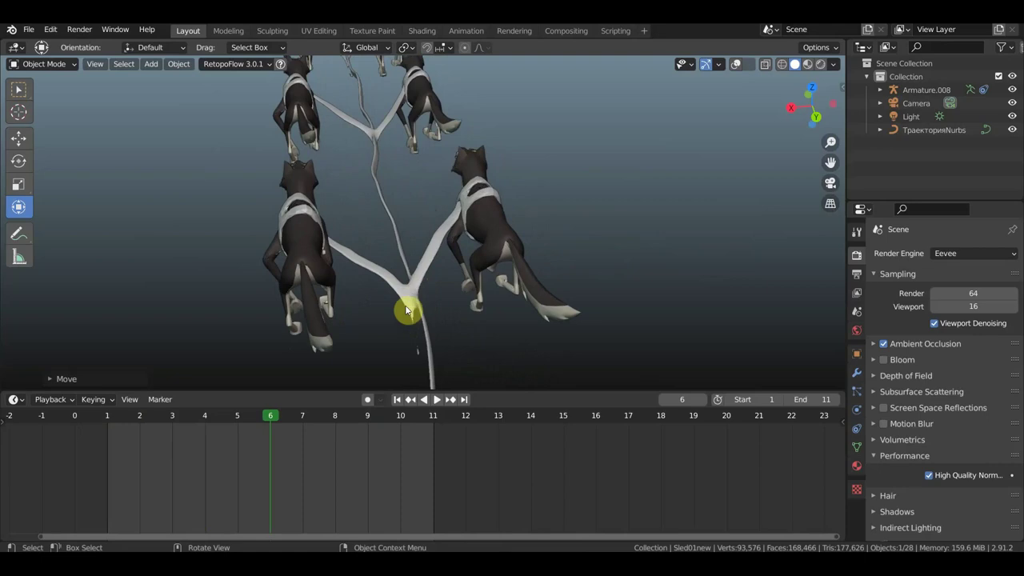
left_click(408, 311)
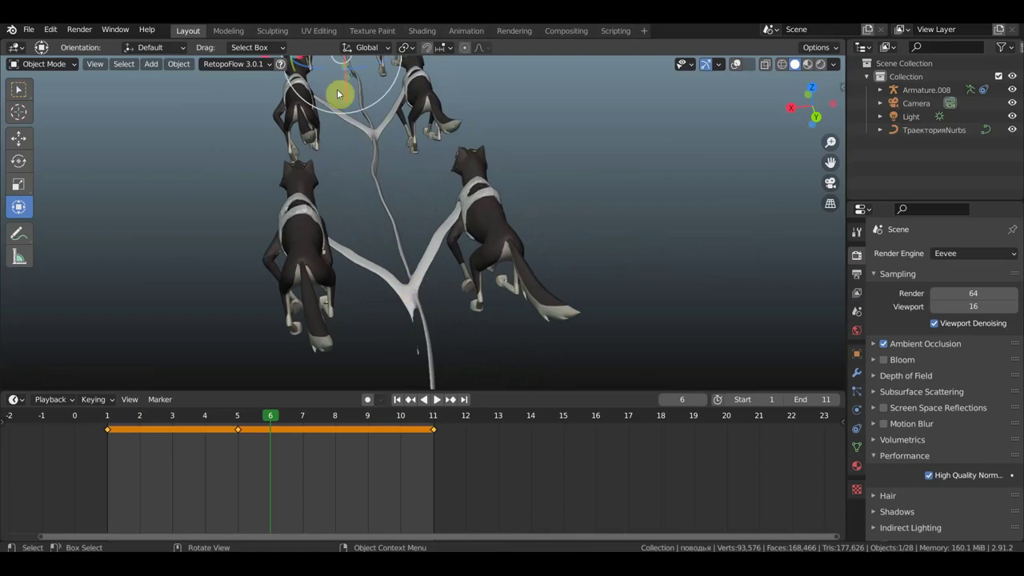
Orbit and zoom to view the dogs and reins from behind and above.
scroll(417, 238, "down", 2)
scroll(444, 364, "up", 1)
scroll(419, 328, "up", 1)
scroll(392, 276, "up", 1)
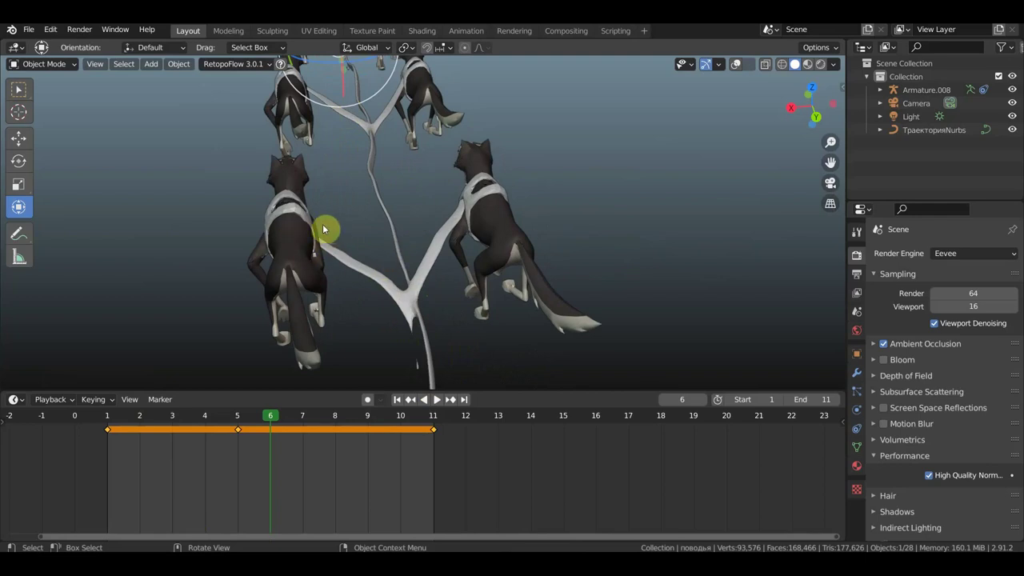
middle_click_drag(323, 230, 306, 224)
mouse_move(531, 225)
middle_mouse_down()
mouse_move(546, 218)
mouse_move(375, 237)
mouse_move(616, 228)
middle_mouse_up()
Zoom out and orbit to see the team and path from behind, then side-on.
scroll(476, 236, "up", 2)
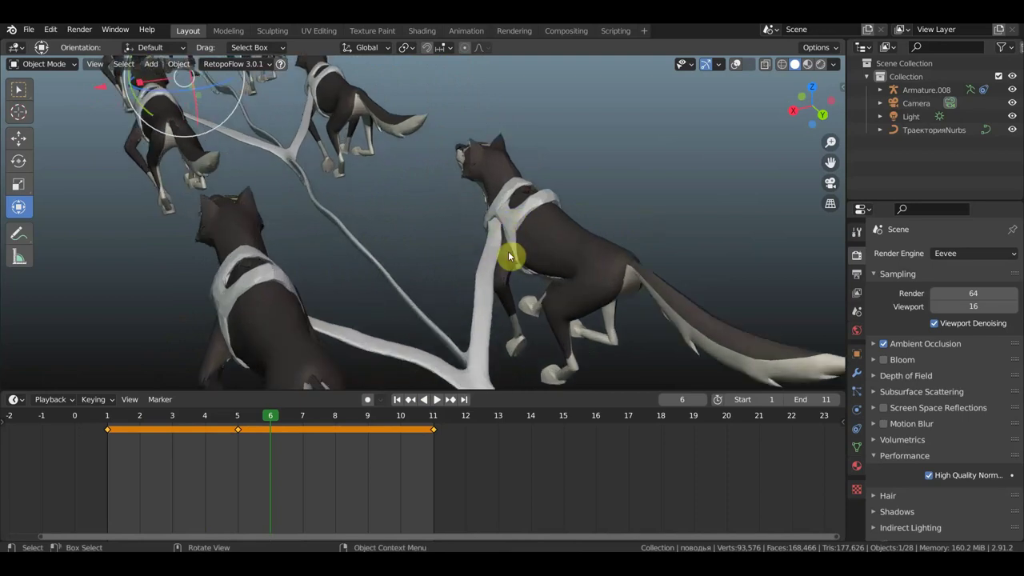
scroll(480, 286, "down", 2)
scroll(517, 291, "down", 1)
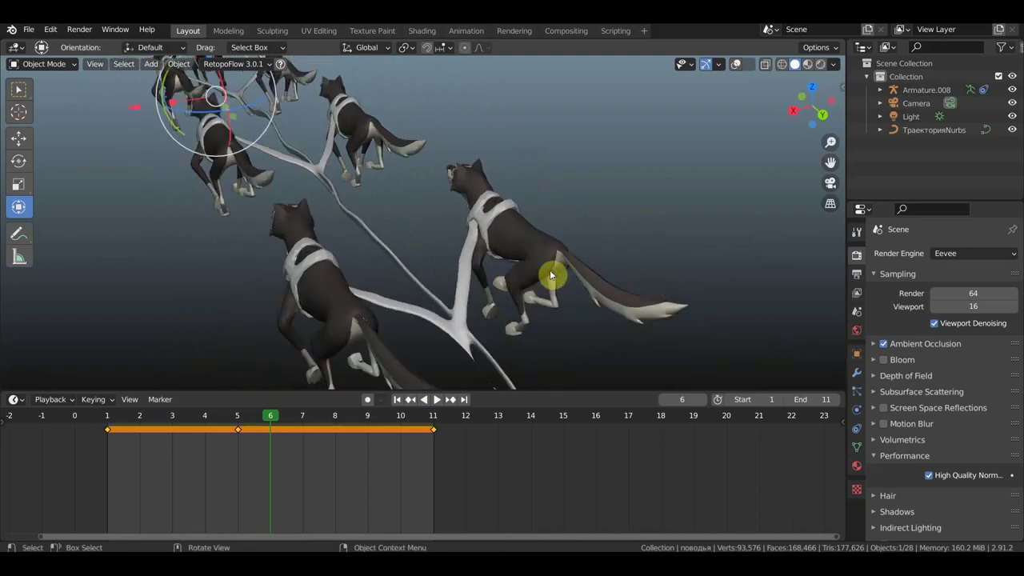
scroll(544, 279, "down", 1)
scroll(483, 270, "down", 1)
mouse_move(389, 255)
middle_mouse_down()
mouse_move(382, 283)
mouse_move(359, 283)
mouse_move(469, 277)
mouse_move(375, 353)
mouse_move(418, 272)
middle_mouse_up()
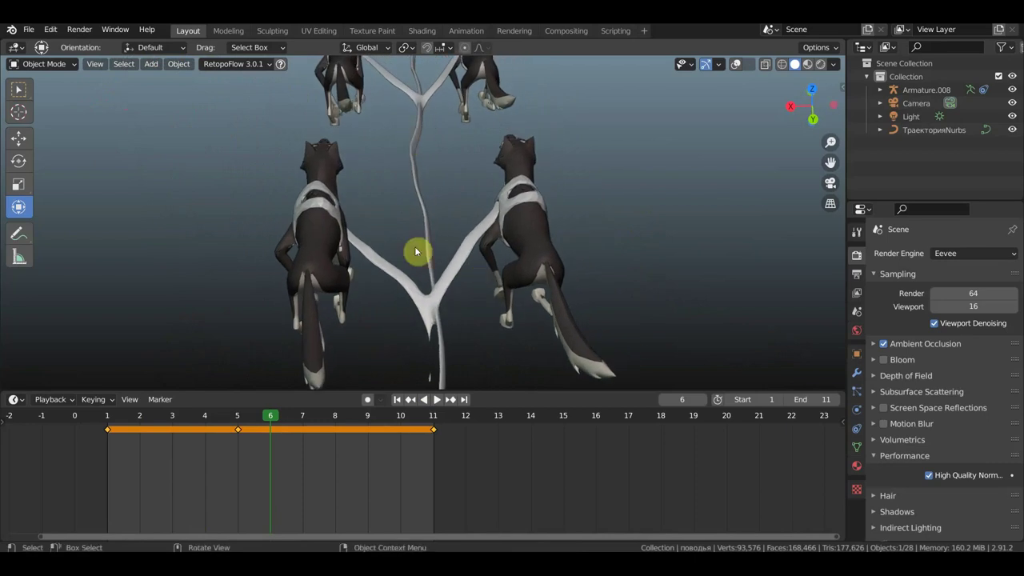
middle_click_drag(413, 207, 491, 253)
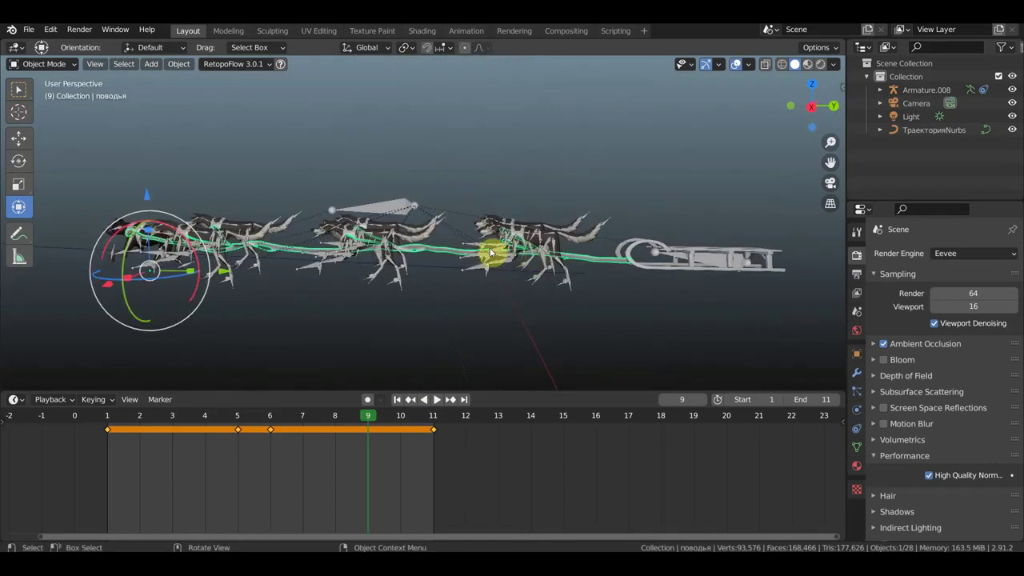
left_click(662, 269)
key("space")
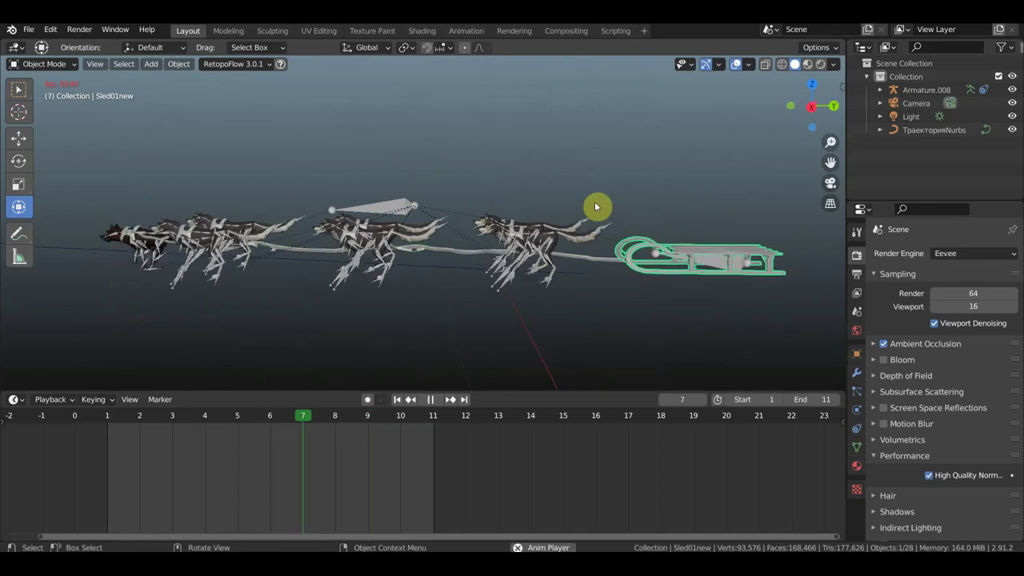
middle_click_drag(648, 213, 703, 209)
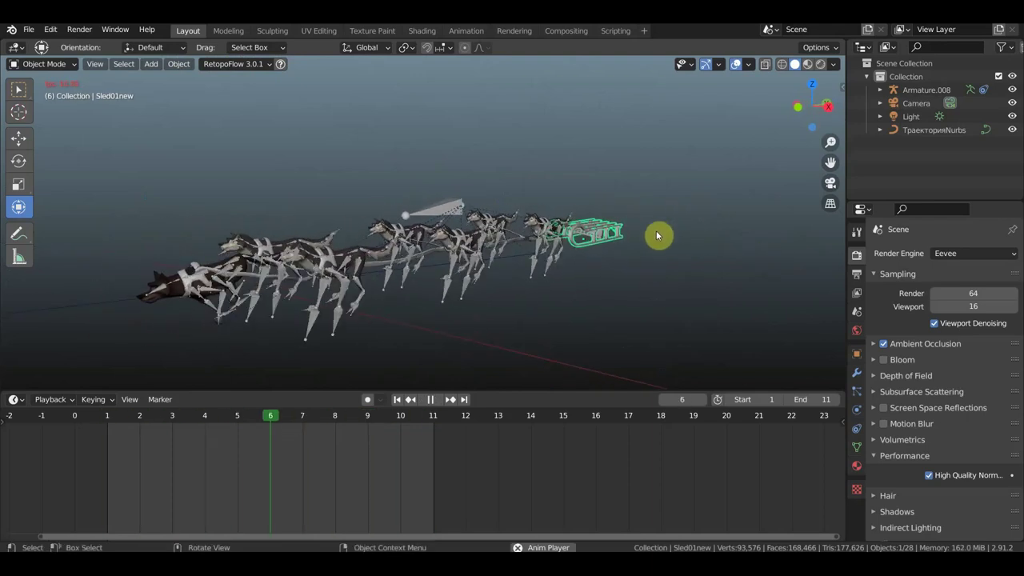
key("space")
middle_click_drag(656, 235, 582, 236)
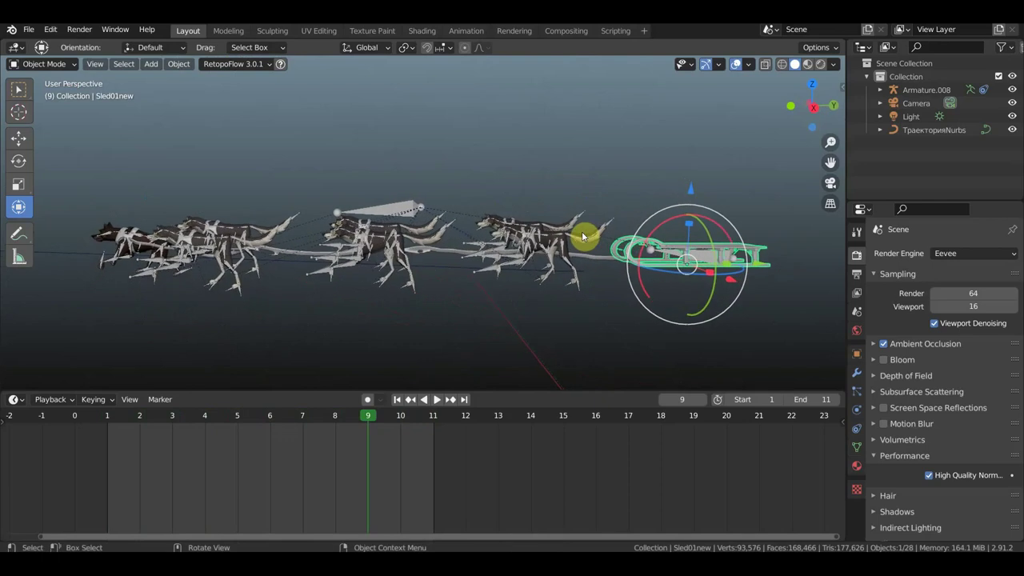
middle_click_drag(224, 260, 448, 256)
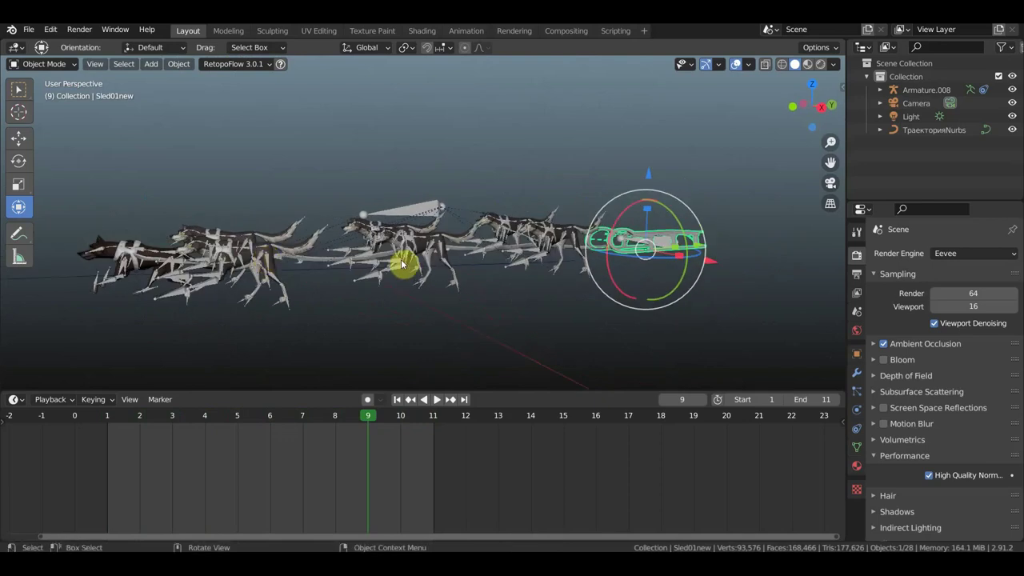
middle_click_drag(547, 248, 503, 248)
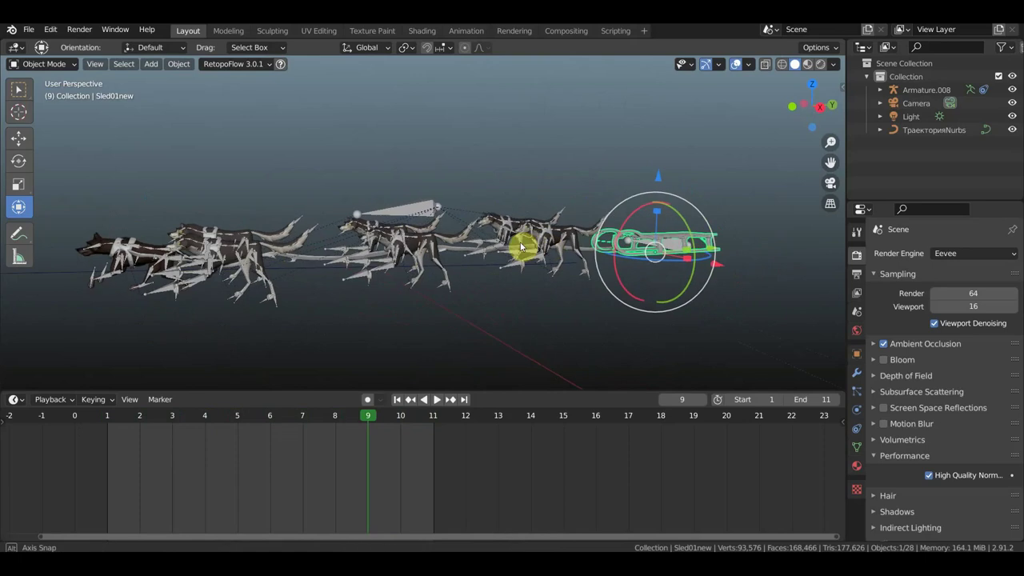
scroll(499, 245, "up", 1)
scroll(493, 242, "up", 1)
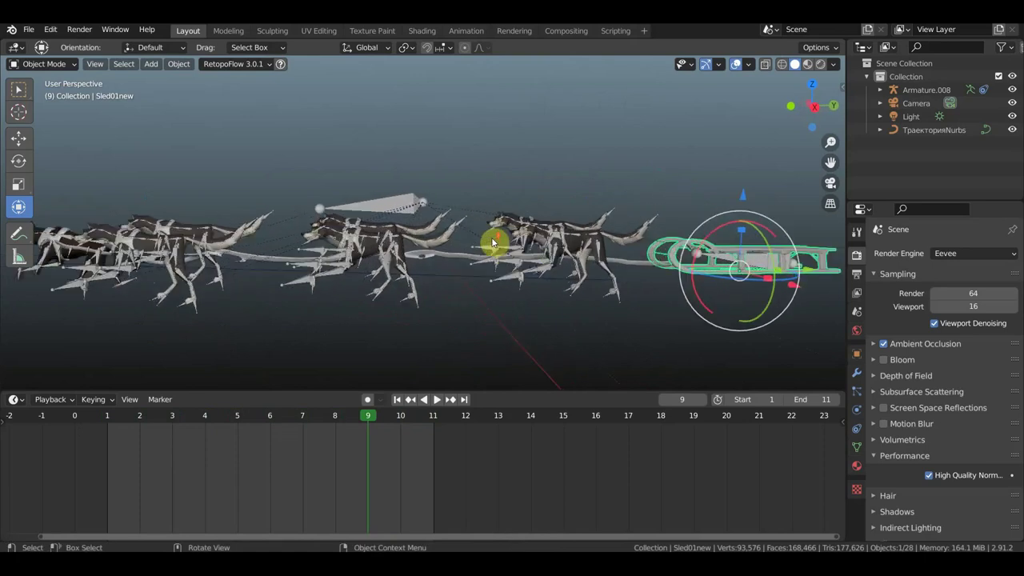
Move the armature straight up along Z by about 0.41 m.
middle_click_drag(524, 247, 578, 243, "shift")
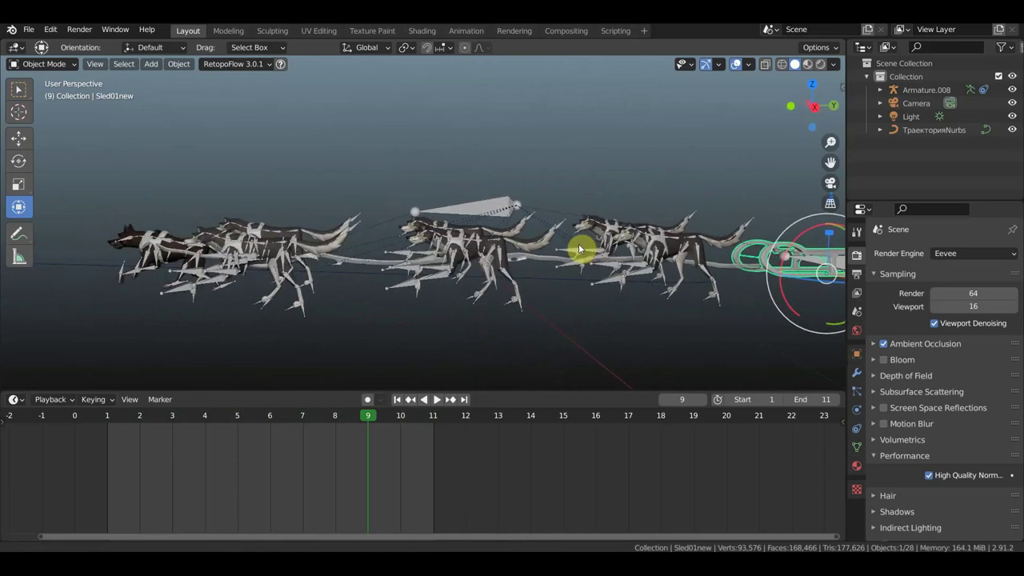
left_click(483, 205)
key("g")
key("z")
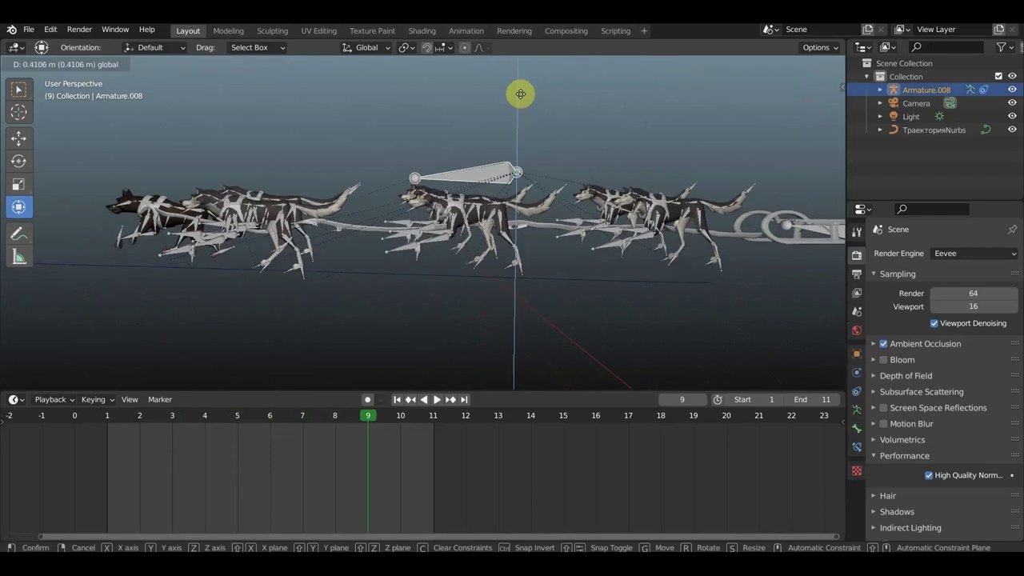
left_click(408, 161)
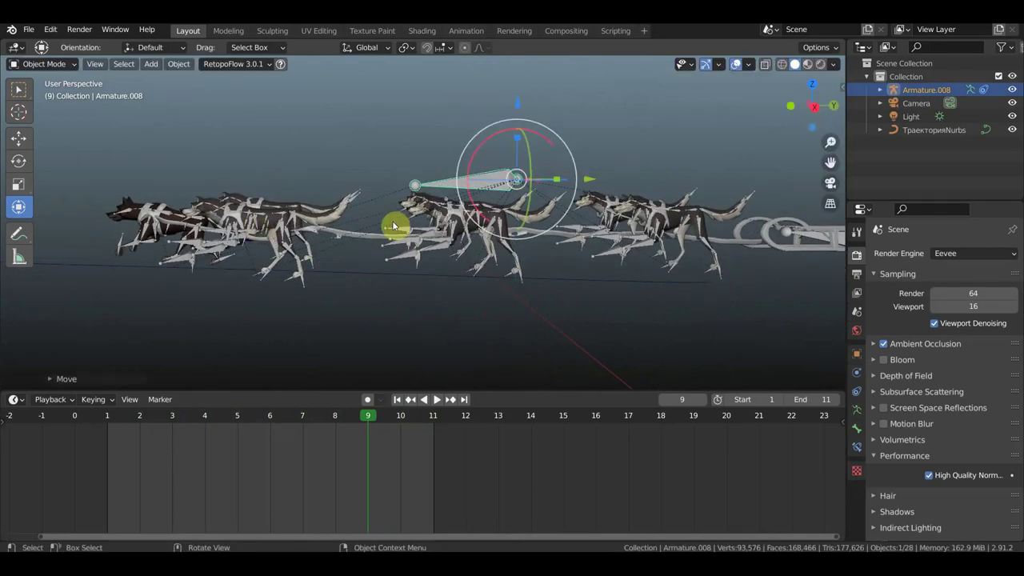
Switch to right orthographic view and frame the raised rig above the dogs.
scroll(434, 235, "down", 1)
scroll(480, 252, "down", 2)
scroll(488, 264, "down", 1)
scroll(474, 263, "up", 2)
scroll(470, 259, "down", 1)
scroll(478, 258, "up", 1)
scroll(520, 256, "up", 1)
key("KP_3")
middle_click_drag(531, 265, 726, 293, "shift")
scroll(690, 291, "up", 1)
scroll(688, 291, "up", 1)
mouse_move(664, 238)
middle_mouse_down("shift")
mouse_move(603, 128)
mouse_move(520, 122)
middle_mouse_up("shift")
scroll(600, 128, "up", 1)
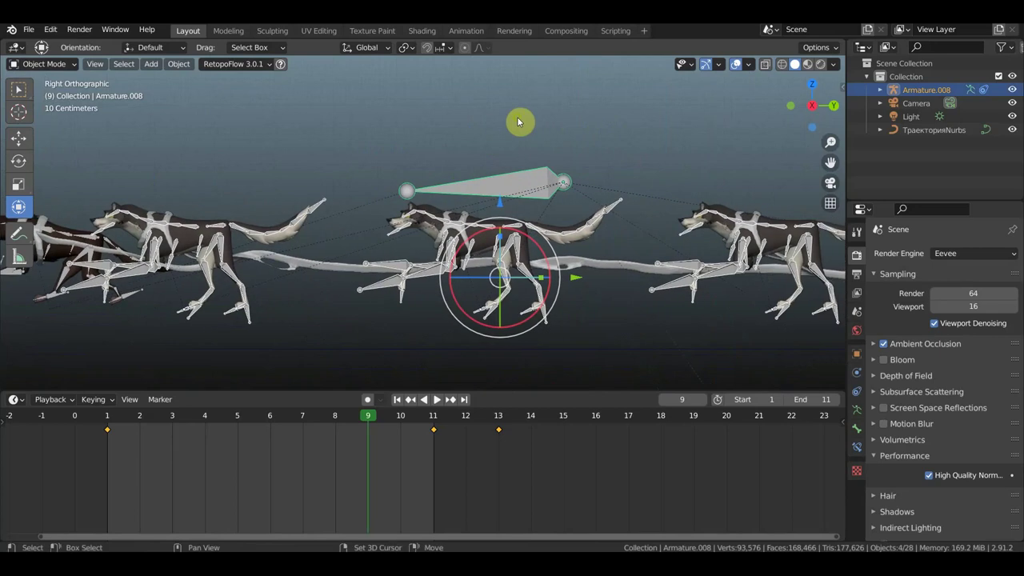
Parent the dogs aleu.002 and aleu to Armature.008 with Object parenting.
left_click(433, 210)
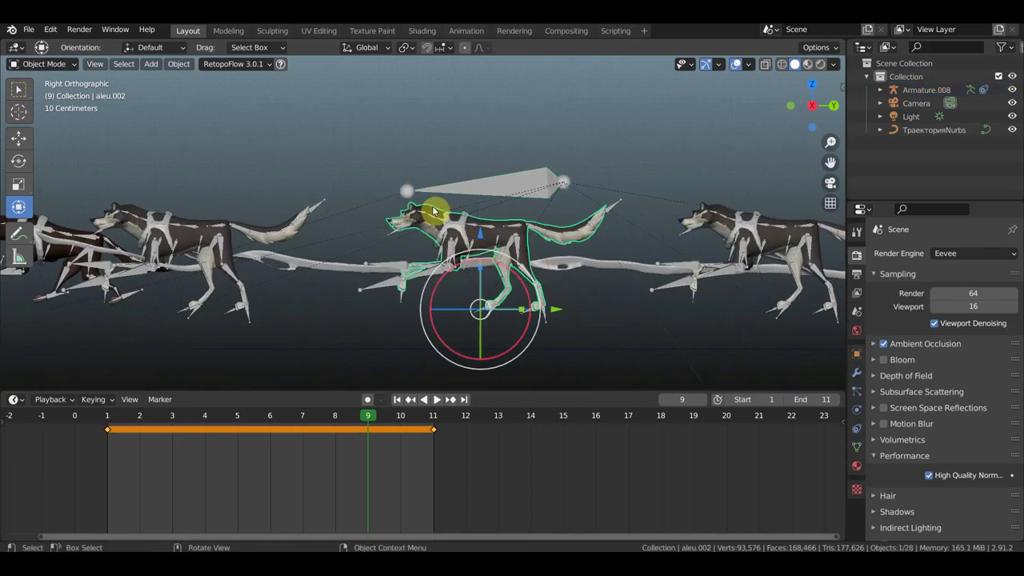
left_click(181, 221, "shift")
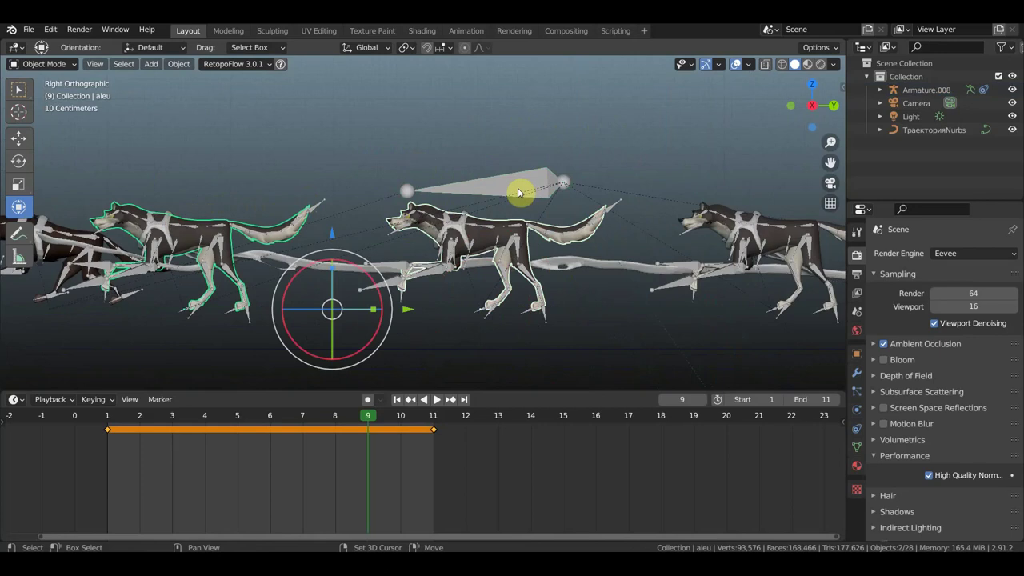
left_click(537, 173, "shift")
key("ctrl+p")
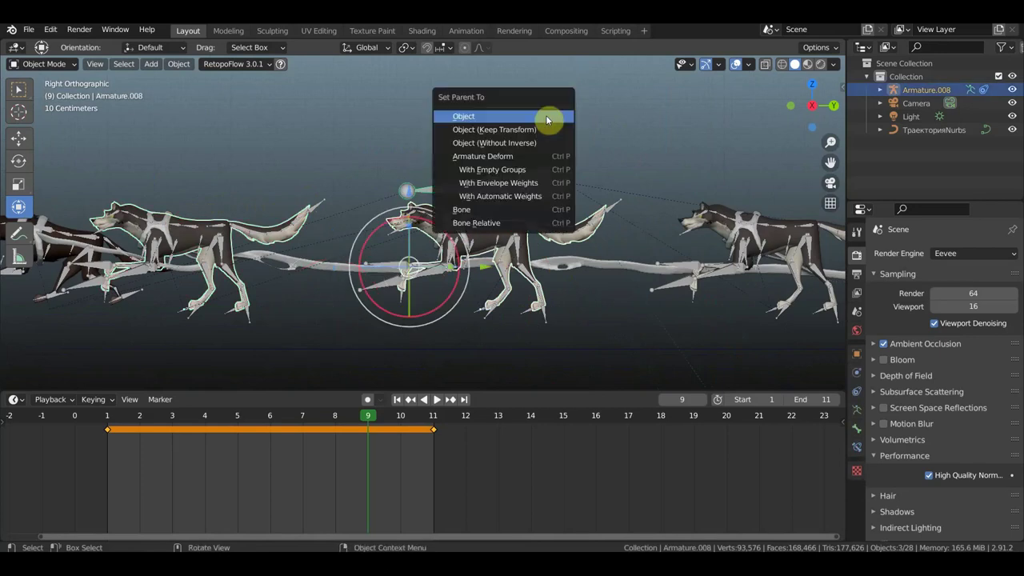
left_click(547, 119)
Undo the accidental rotation of the rig.
scroll(547, 120, "down", 3)
left_click_drag(507, 220, 503, 224)
scroll(505, 223, "up", 2)
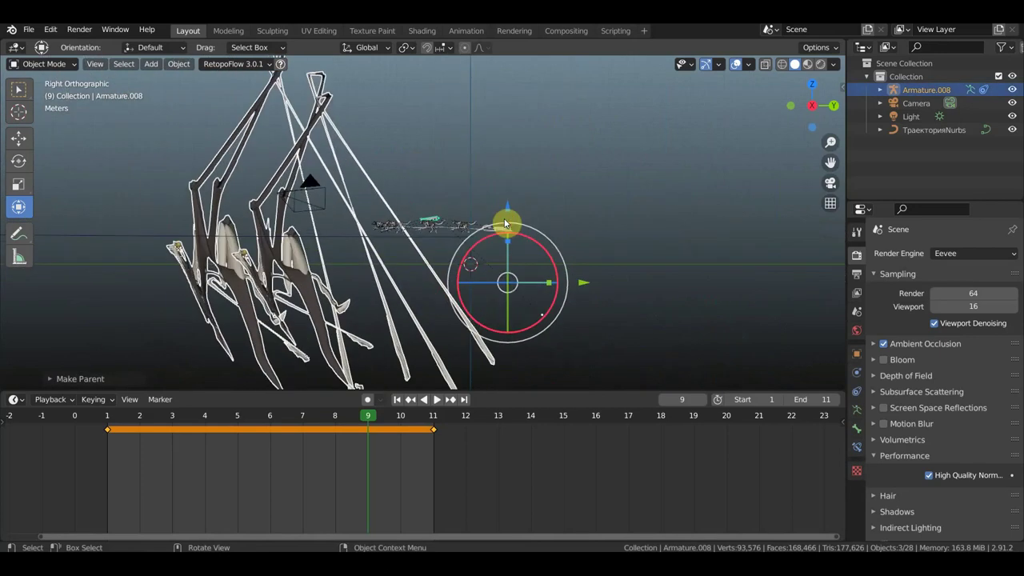
middle_click_drag(505, 224, 538, 204, "shift")
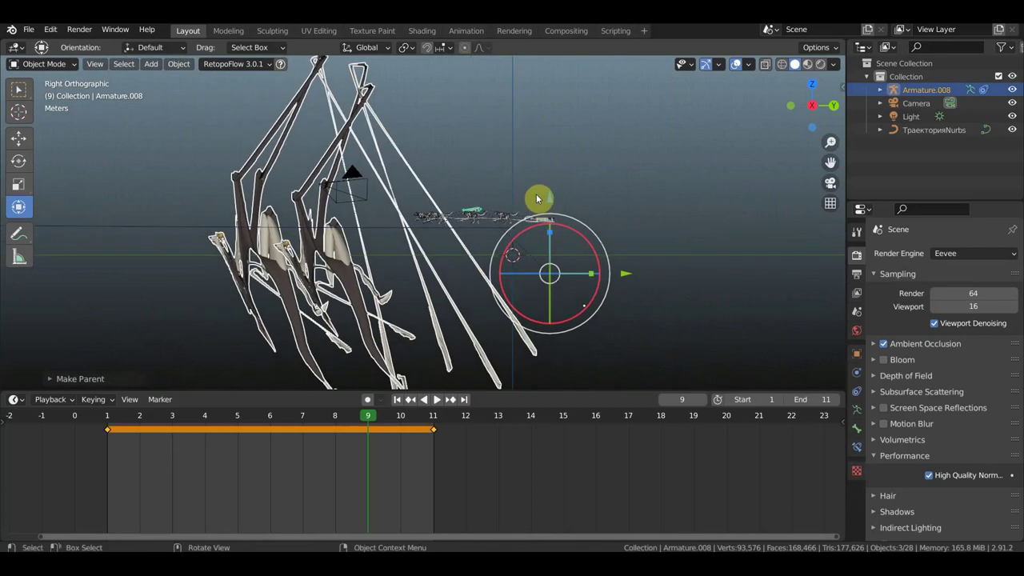
key("ctrl+z")
Look over the dog team from a side perspective and select the armature's bone.
scroll(543, 212, "up", 5)
scroll(605, 212, "up", 2)
scroll(219, 251, "up", 2)
scroll(214, 255, "up", 1)
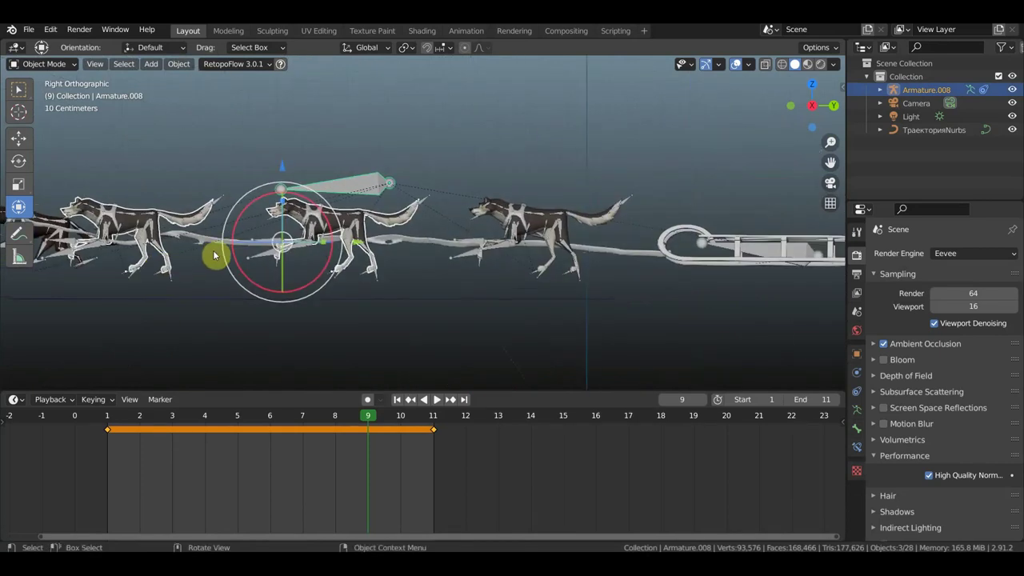
mouse_move(315, 251)
middle_mouse_down("shift")
mouse_move(218, 273)
mouse_move(205, 316)
mouse_move(142, 366)
middle_mouse_up("shift")
mouse_move(254, 347)
middle_mouse_down()
mouse_move(273, 340)
mouse_move(251, 316)
mouse_move(270, 304)
mouse_move(226, 311)
mouse_move(247, 304)
mouse_move(448, 355)
mouse_move(498, 258)
mouse_move(493, 246)
middle_mouse_up()
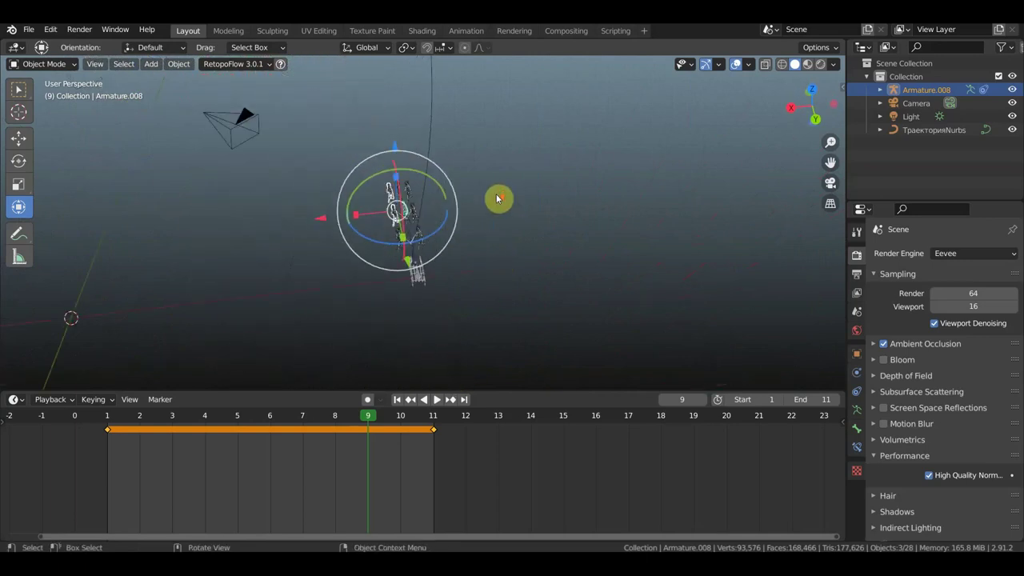
scroll(498, 199, "up", 2)
scroll(489, 197, "up", 2)
scroll(624, 219, "down", 3, "ctrl")
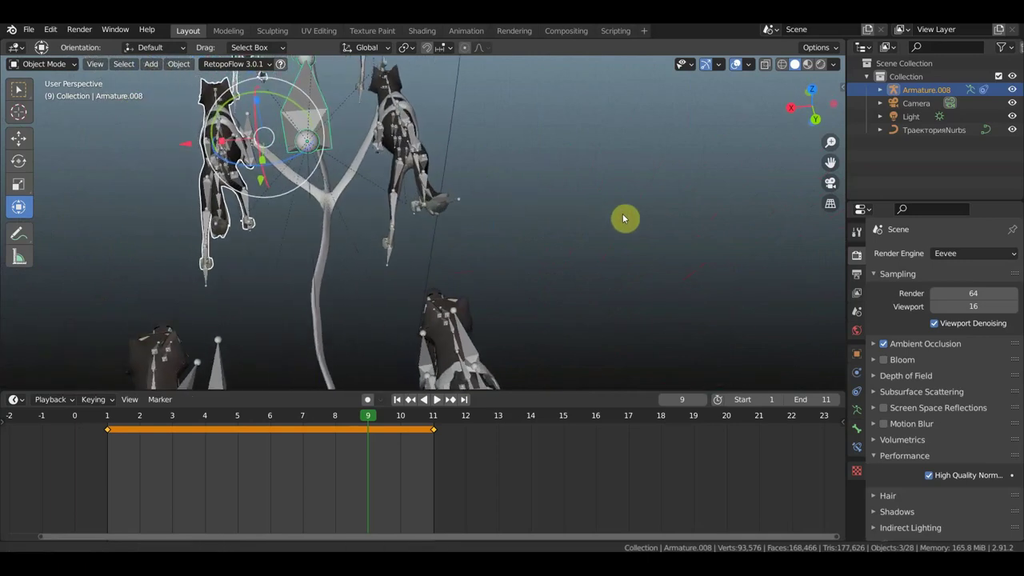
scroll(632, 219, "down", 2, "ctrl")
mouse_move(420, 167)
middle_mouse_down()
mouse_move(572, 169)
mouse_move(486, 167)
mouse_move(453, 184)
mouse_move(464, 178)
mouse_move(460, 150)
middle_mouse_up()
scroll(454, 184, "down", 3)
scroll(413, 168, "up", 4)
left_click(386, 166)
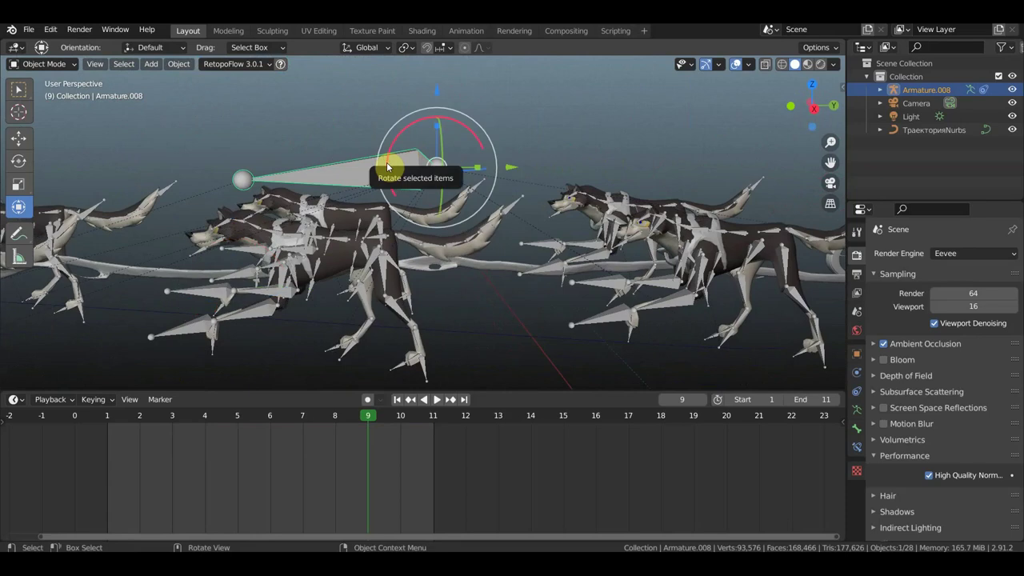
Delete the armature's only bone in Edit Mode.
left_click(52, 66)
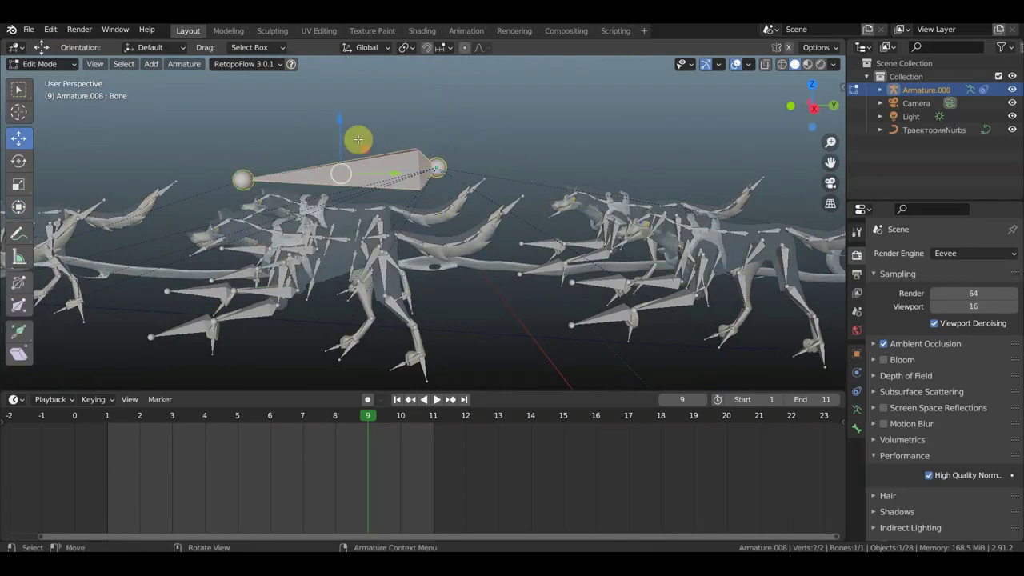
key("x")
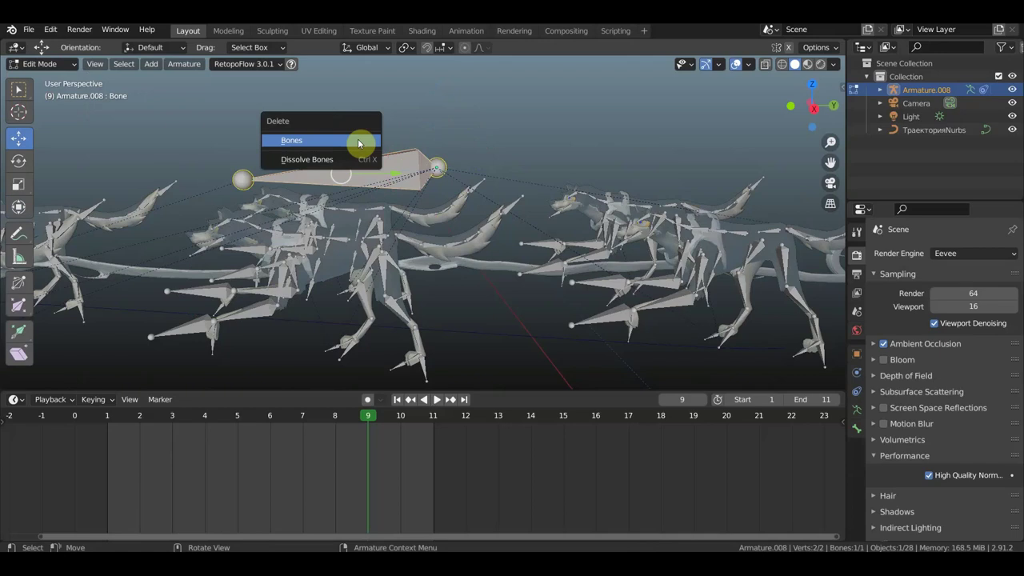
left_click(359, 141)
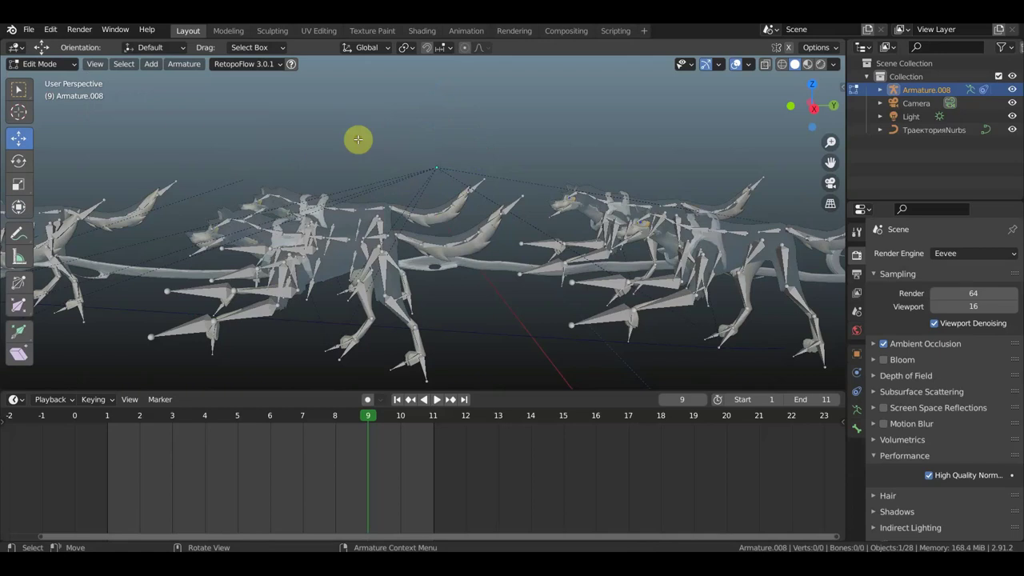
middle_click_drag(360, 139, 383, 157)
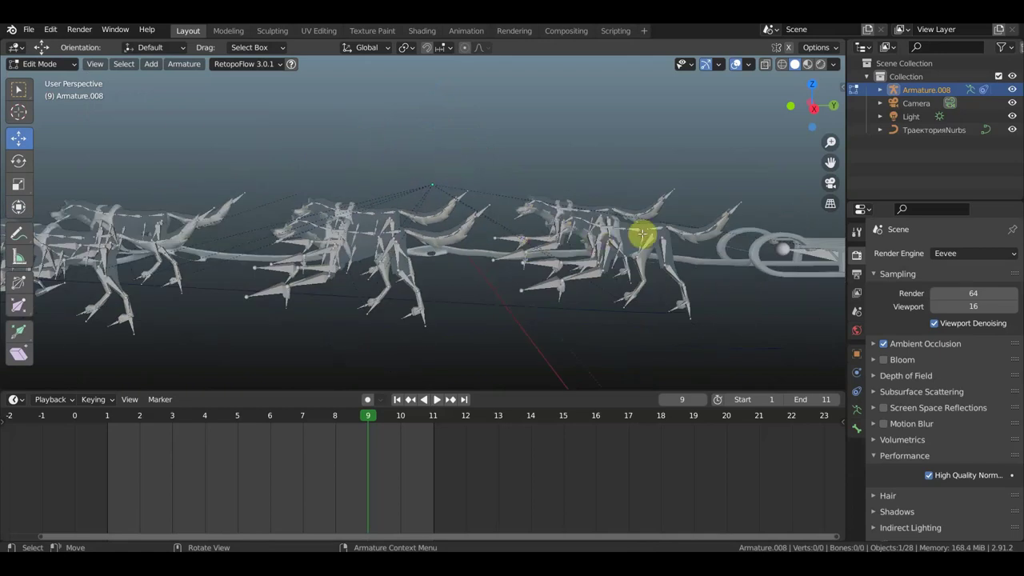
middle_click_drag(553, 160, 676, 210, "shift")
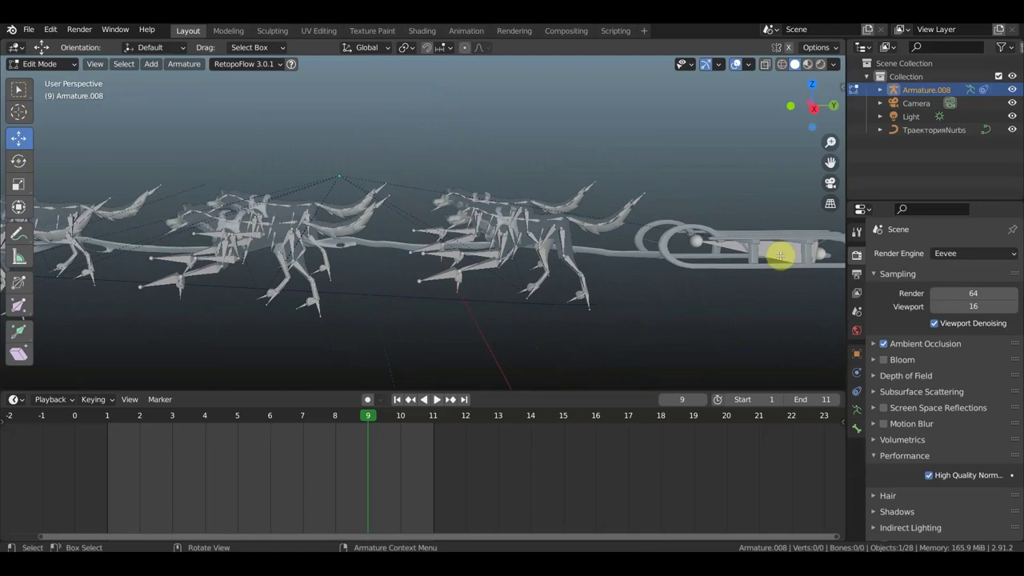
Return to Object Mode and rotate the bone-less armature object.
left_click(47, 69)
left_click(47, 79)
scroll(538, 182, "down", 2)
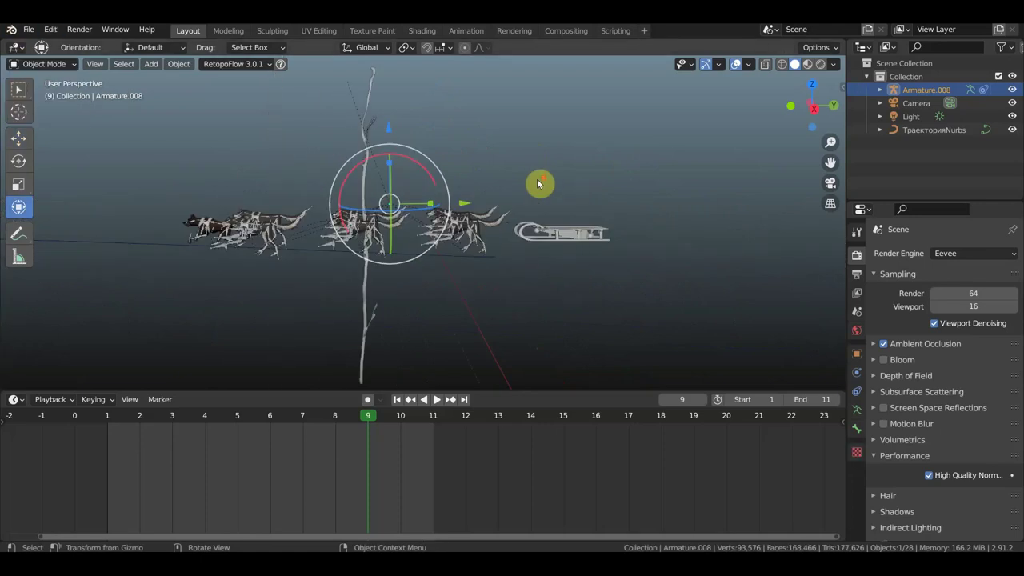
scroll(537, 184, "up", 1)
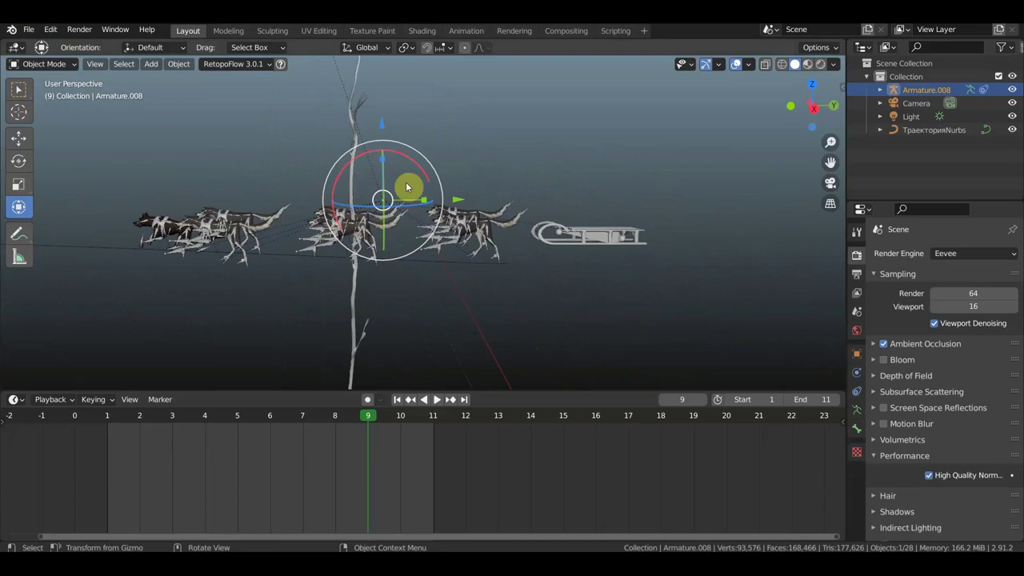
mouse_move(435, 178)
left_mouse_down()
mouse_move(373, 137)
mouse_move(442, 167)
left_mouse_up()
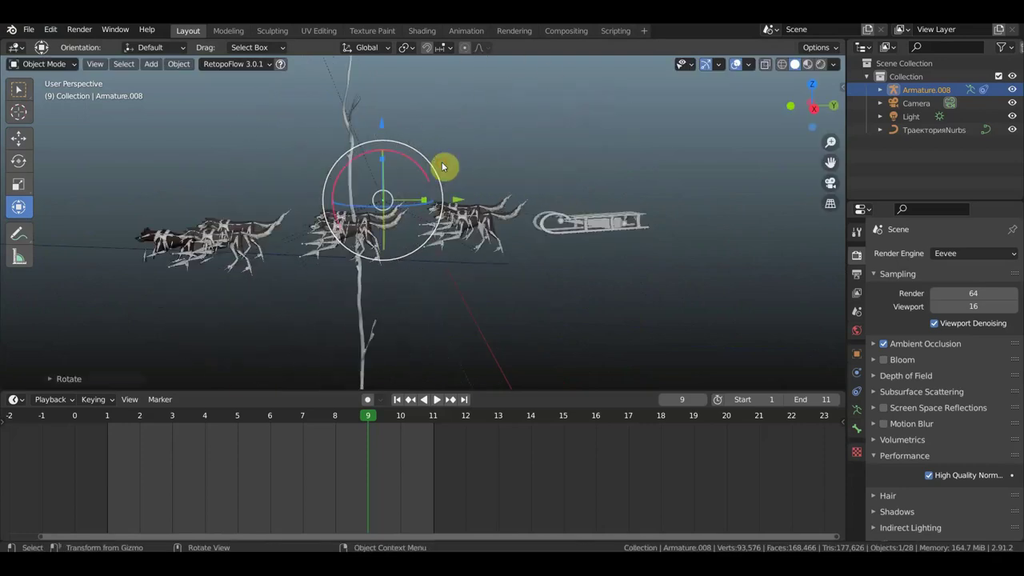
Select the поводья harness, rotate it, and move it among the dogs.
left_click(353, 125)
scroll(387, 136, "down", 2)
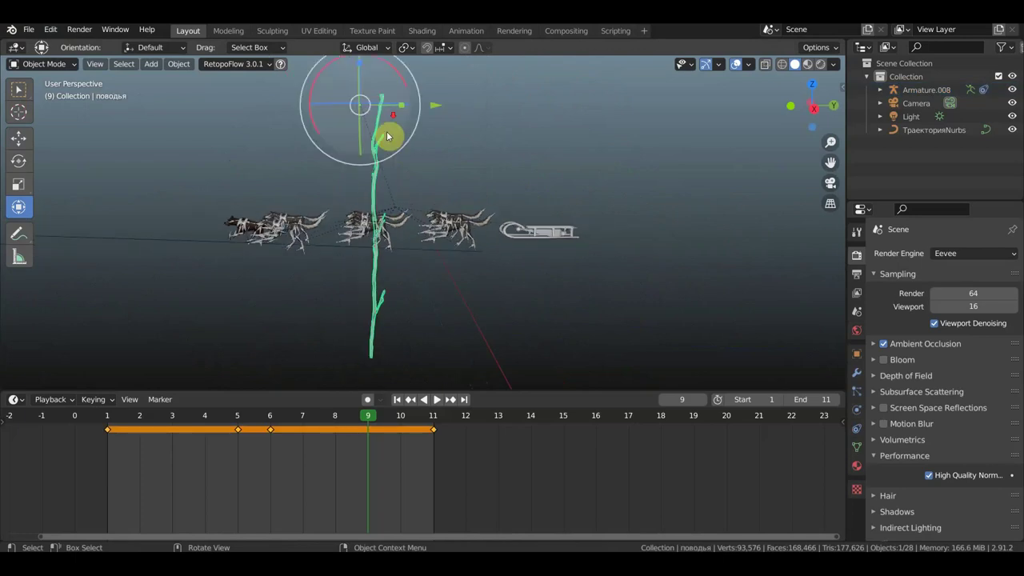
key("r")
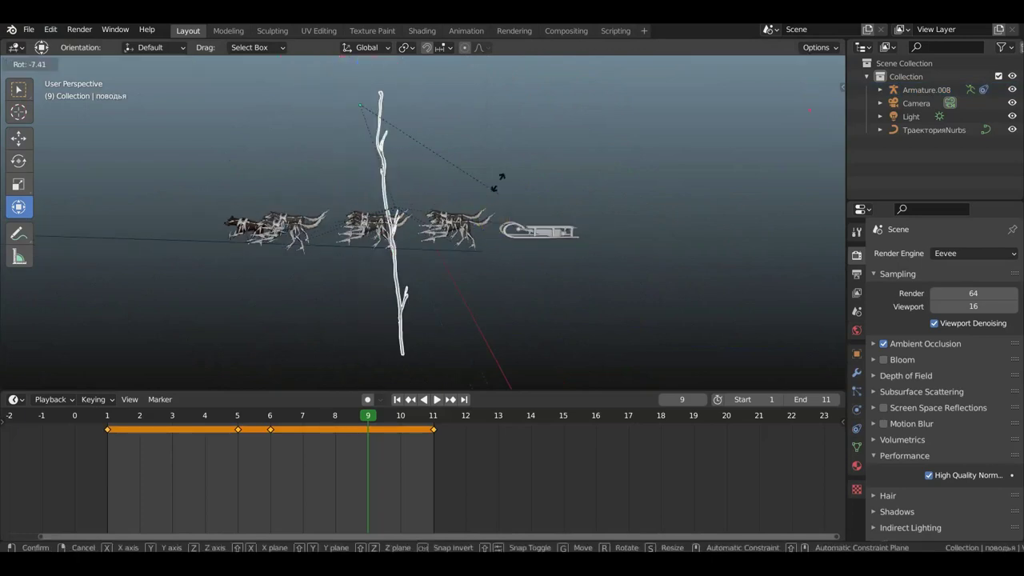
left_click(400, 392)
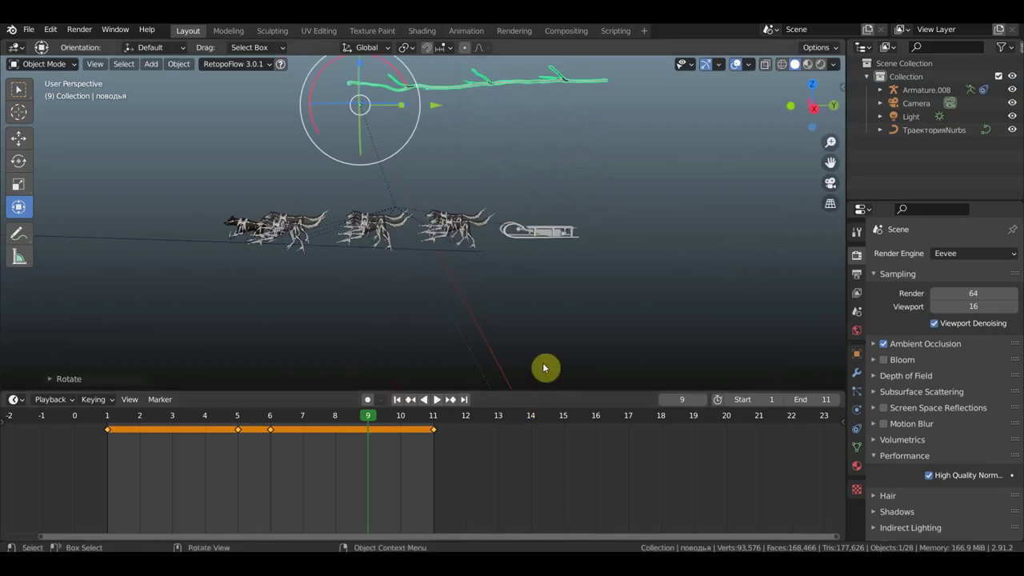
key("g")
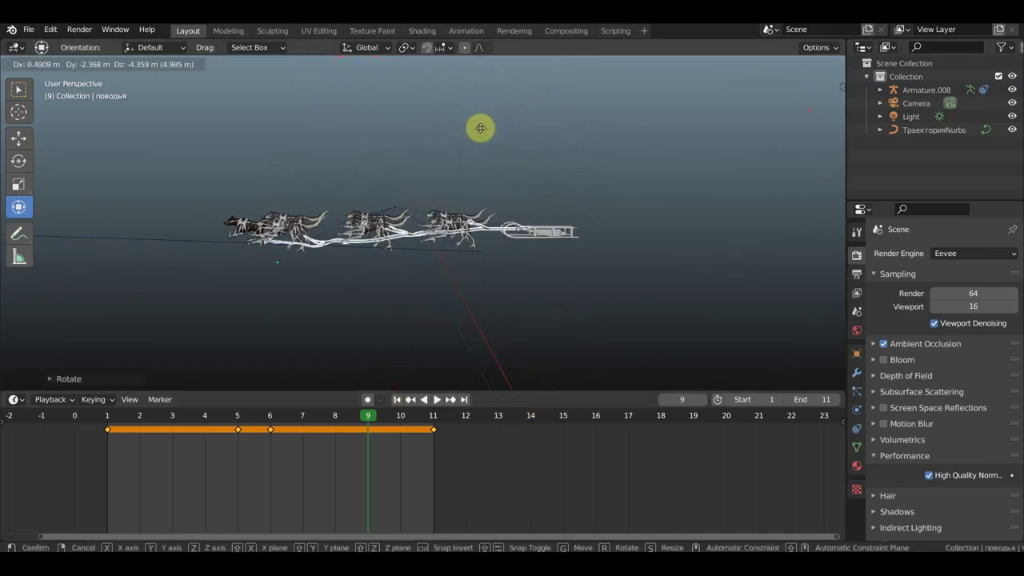
left_click(478, 120)
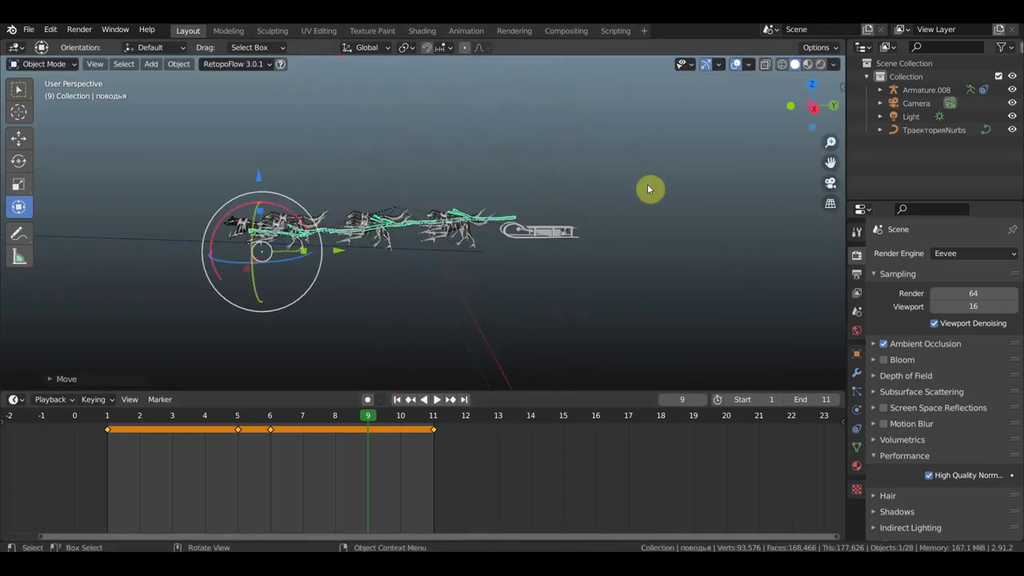
Rotate the harness again and reposition it between the dogs.
key("r")
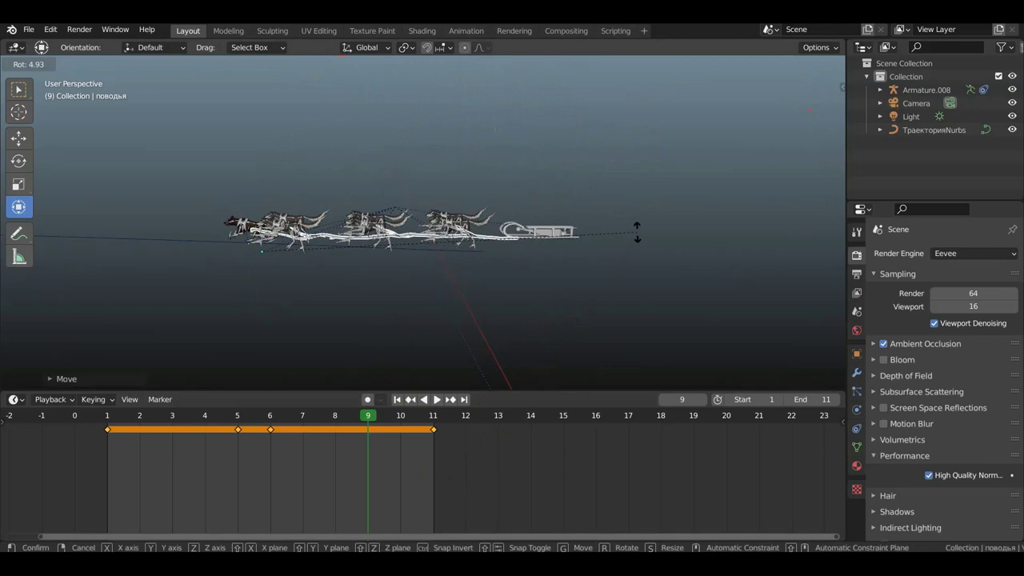
left_click(638, 223)
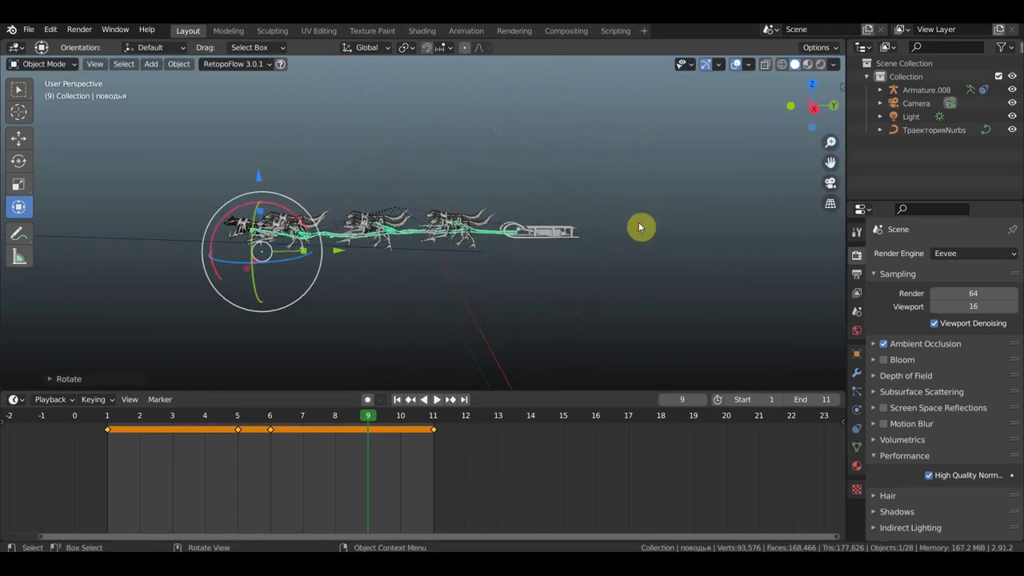
key("g")
left_click(632, 223)
mouse_move(633, 229)
middle_mouse_down()
mouse_move(536, 269)
mouse_move(466, 284)
mouse_move(414, 328)
middle_mouse_up()
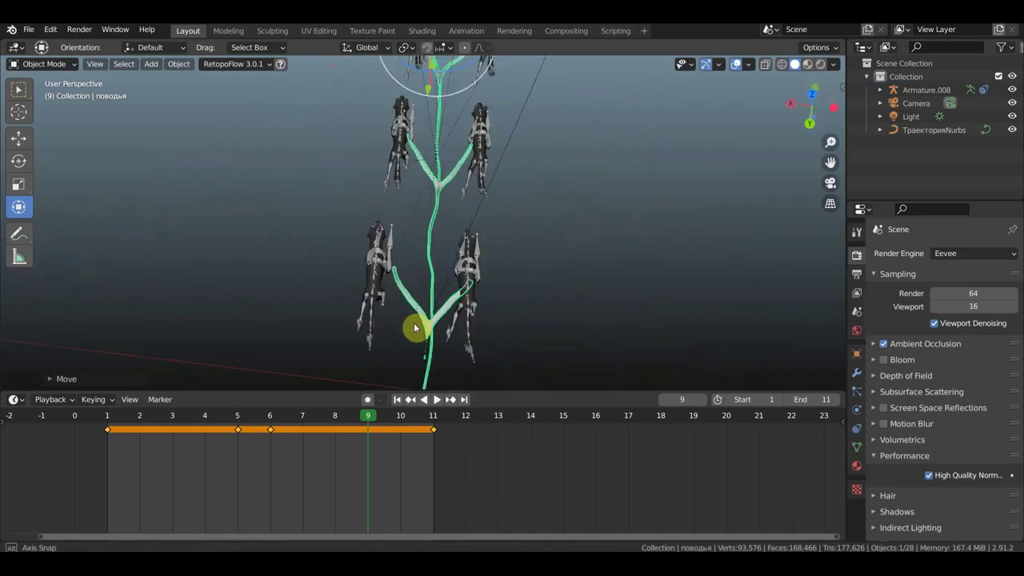
key("g")
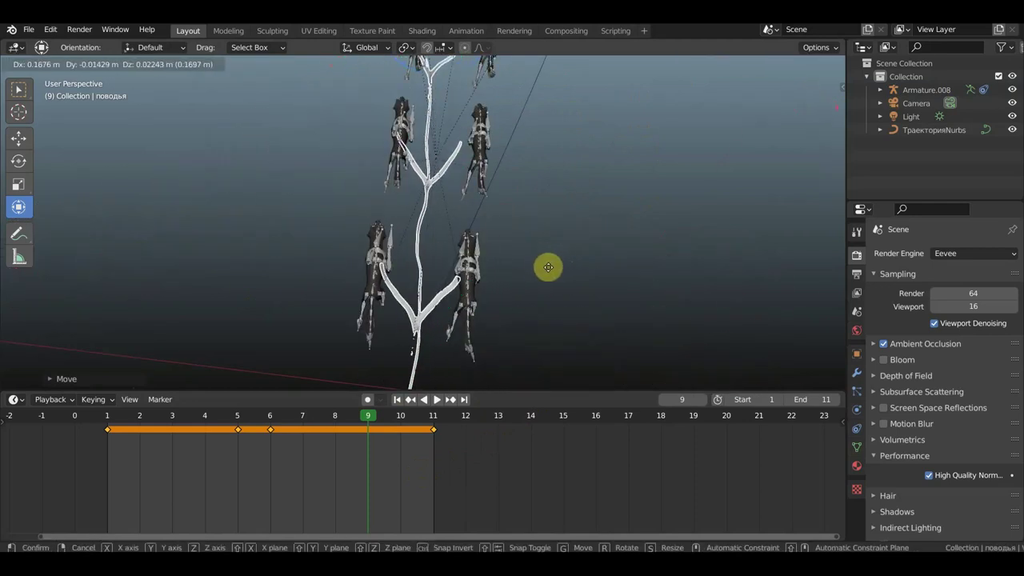
left_click(549, 268)
Align the harness along the team's centre line, then select the sled's armature.
scroll(552, 268, "down", 2)
scroll(558, 260, "down", 2)
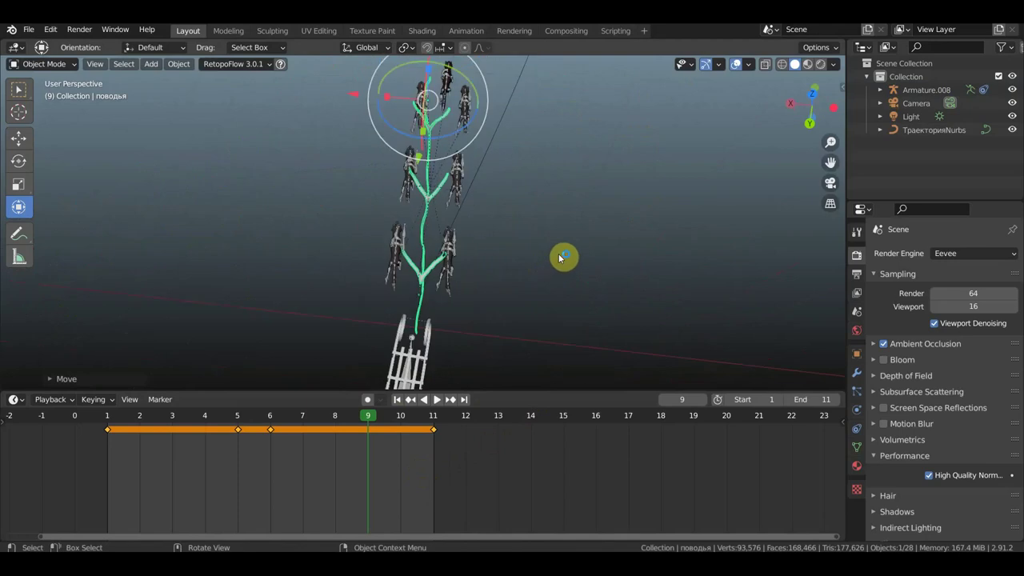
key("r")
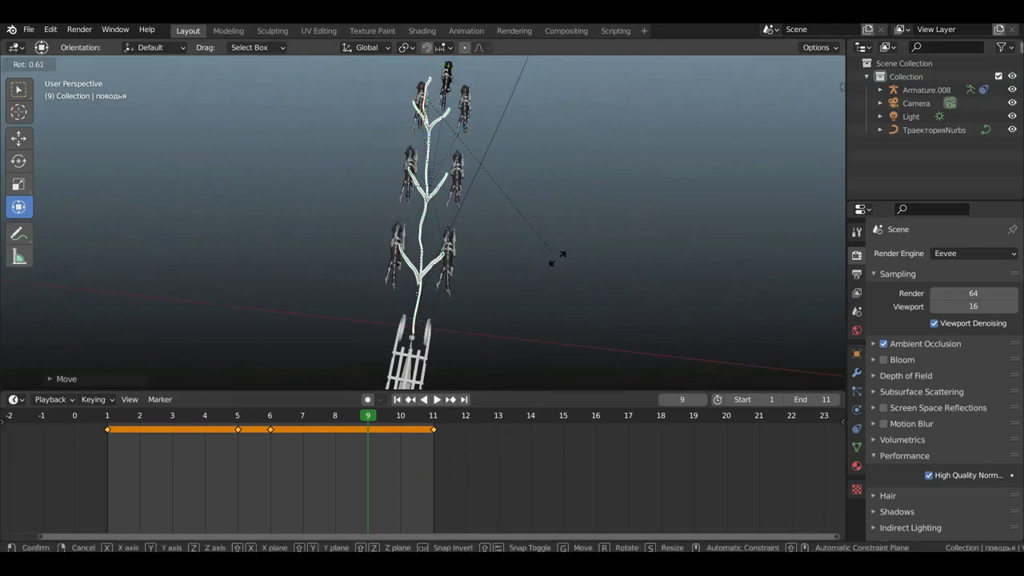
left_click(547, 265)
key("g")
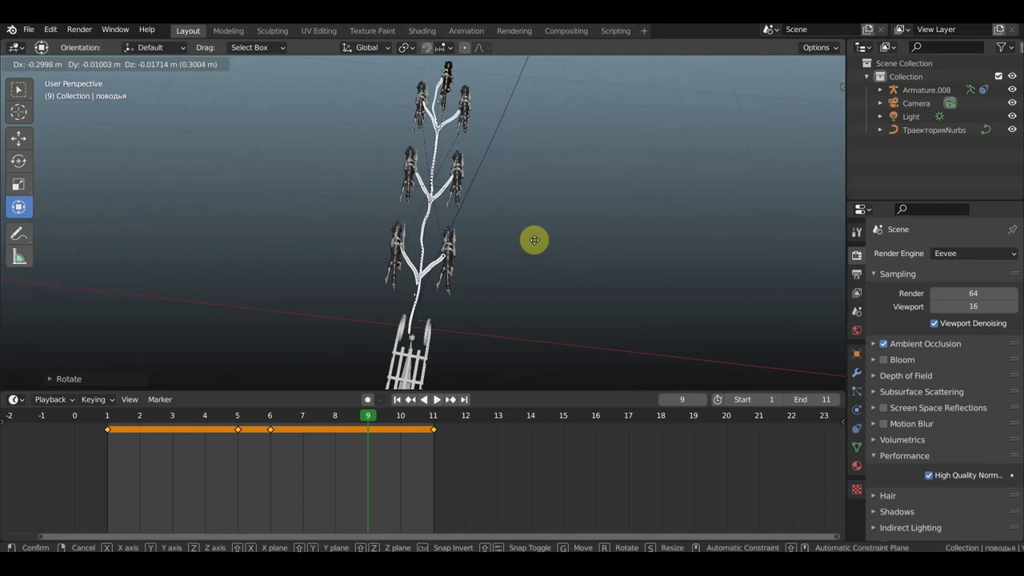
left_click(536, 243)
middle_click_drag(534, 245, 691, 153)
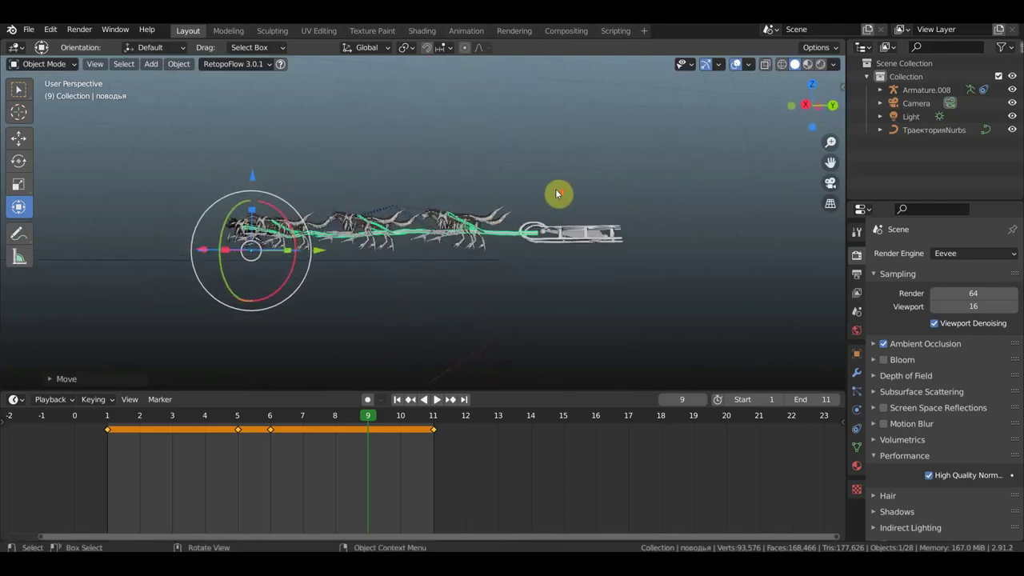
scroll(556, 195, "up", 2)
scroll(608, 244, "down", 3)
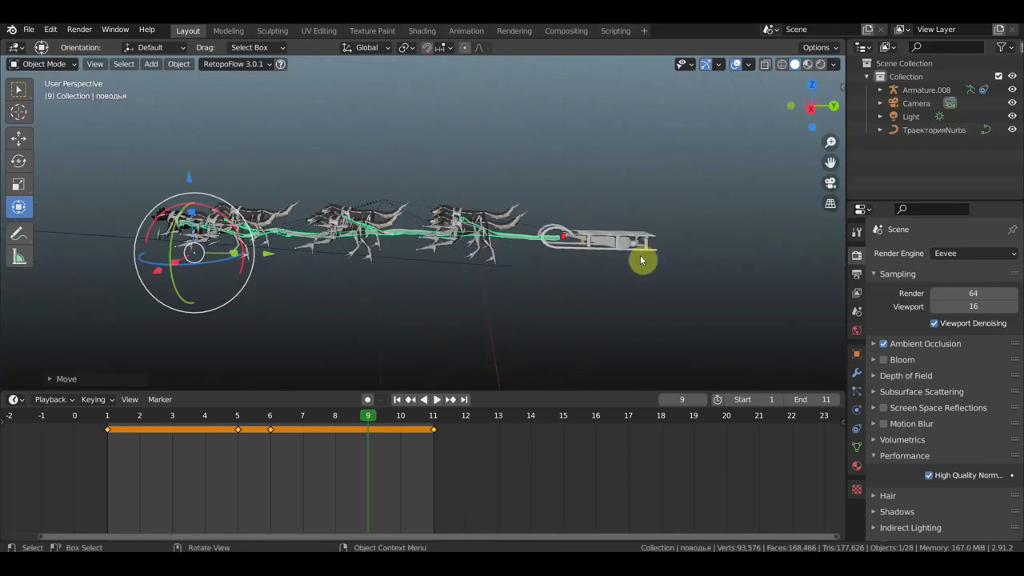
left_click(606, 243)
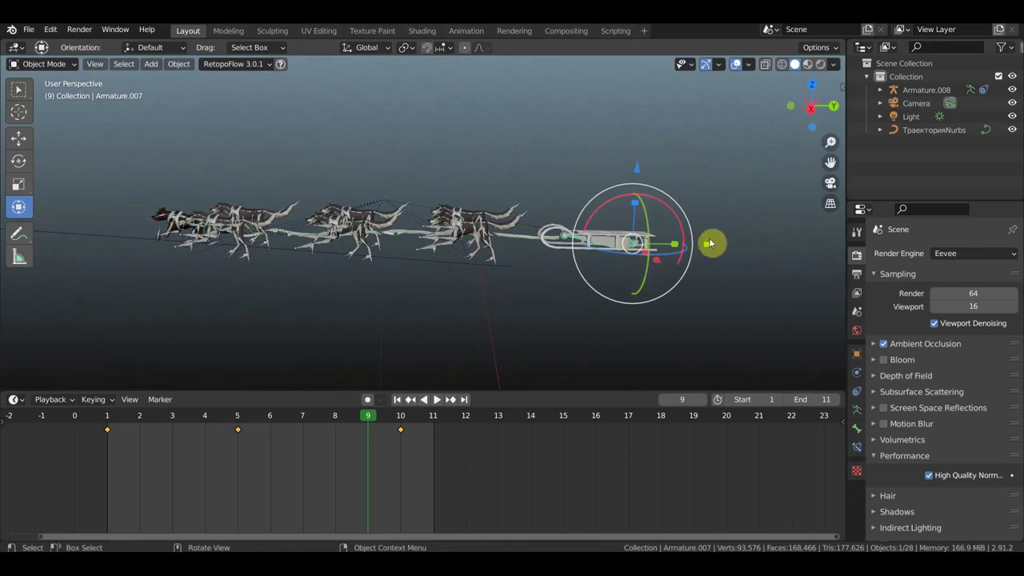
In Right Ortho view, box-select the sled, dogs and path curve, and move the curve into line.
mouse_move(713, 244)
left_mouse_down()
mouse_move(685, 245)
mouse_move(711, 252)
left_mouse_up()
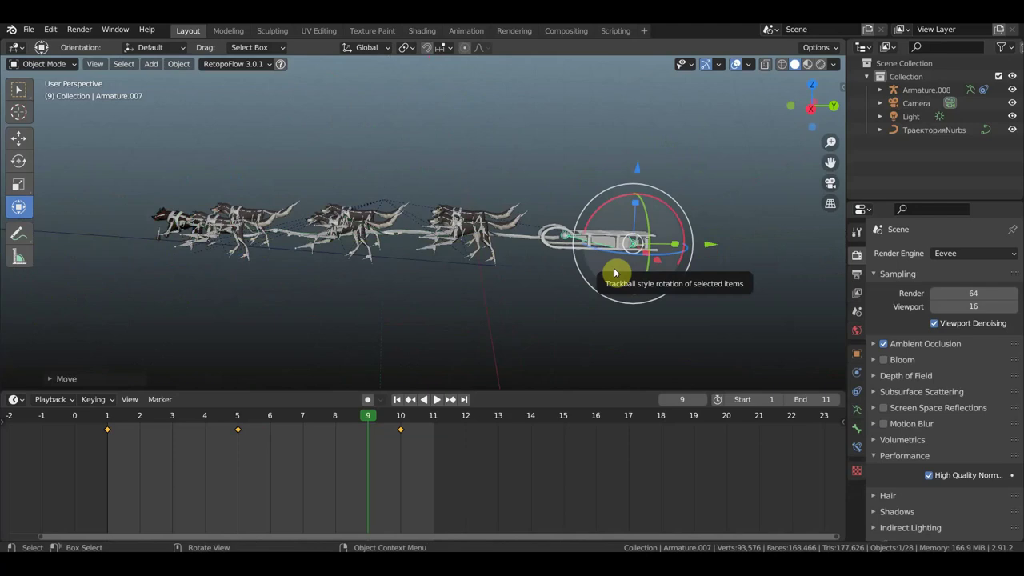
key("KP_3")
scroll(704, 296, "down", 2)
left_click_drag(708, 309, 196, 114)
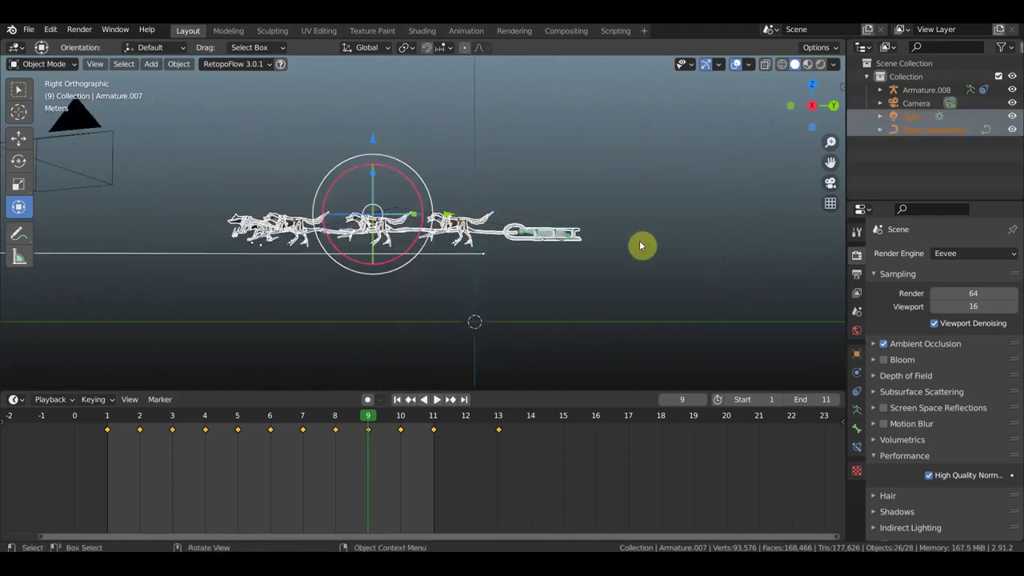
left_click(234, 255)
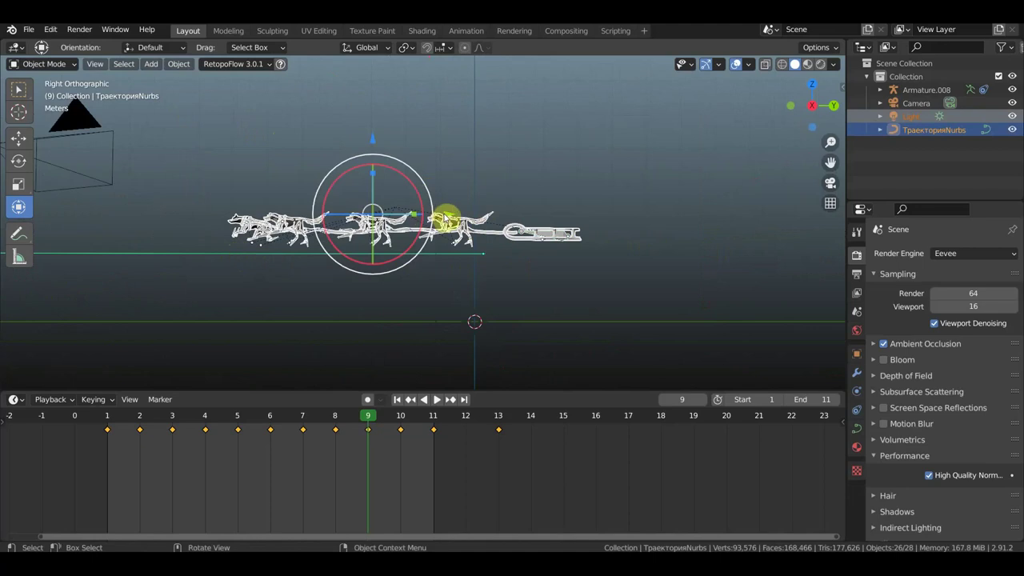
key("g")
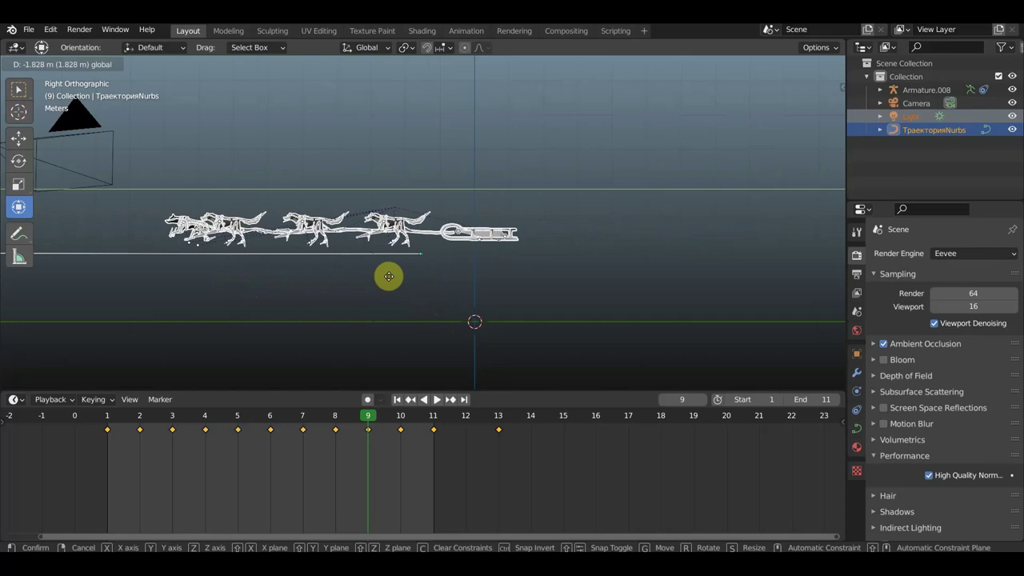
left_click(470, 291)
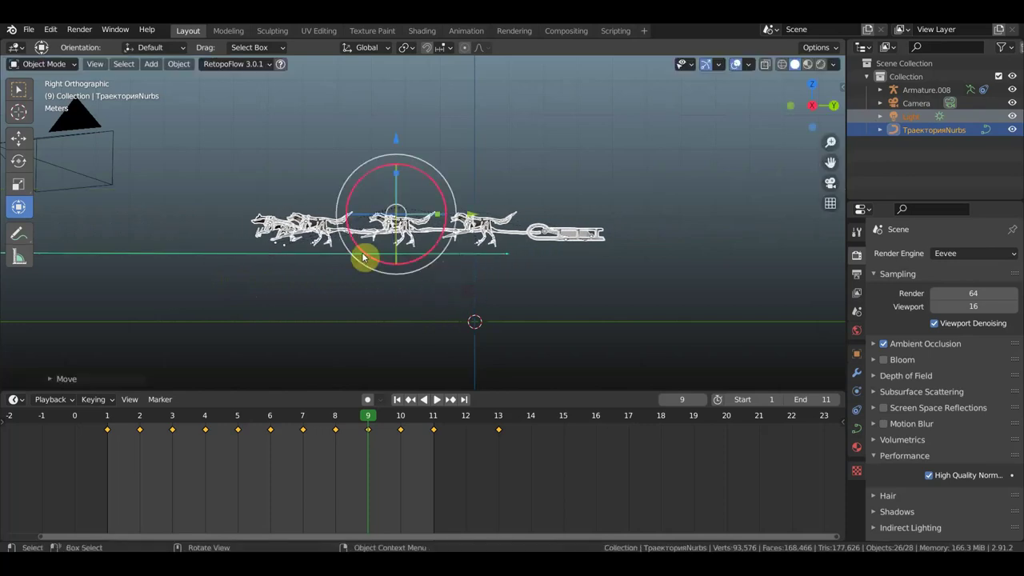
Slide the dogs and sled along the path and reset their origins with Set Origin.
left_click(240, 254)
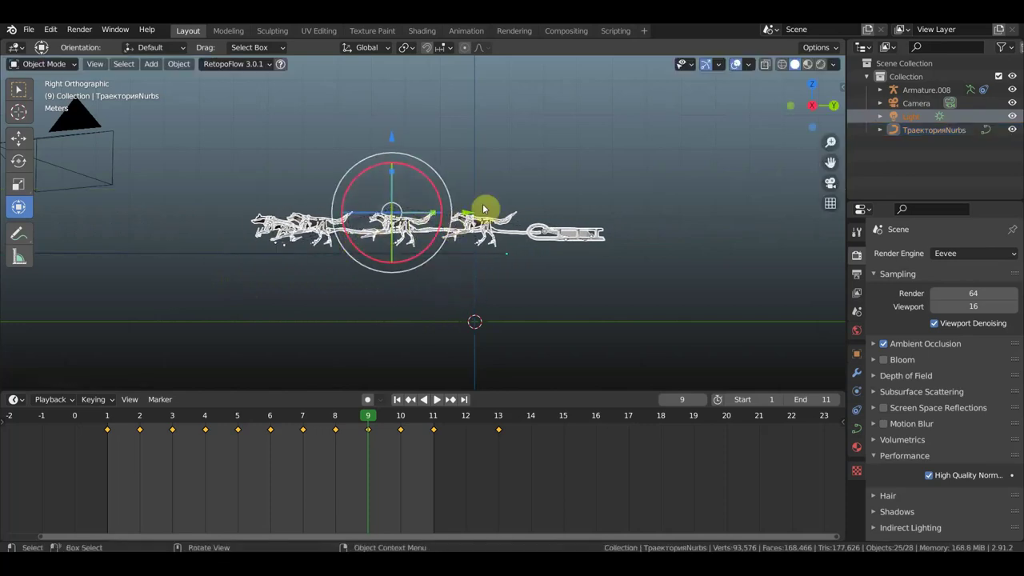
key("g")
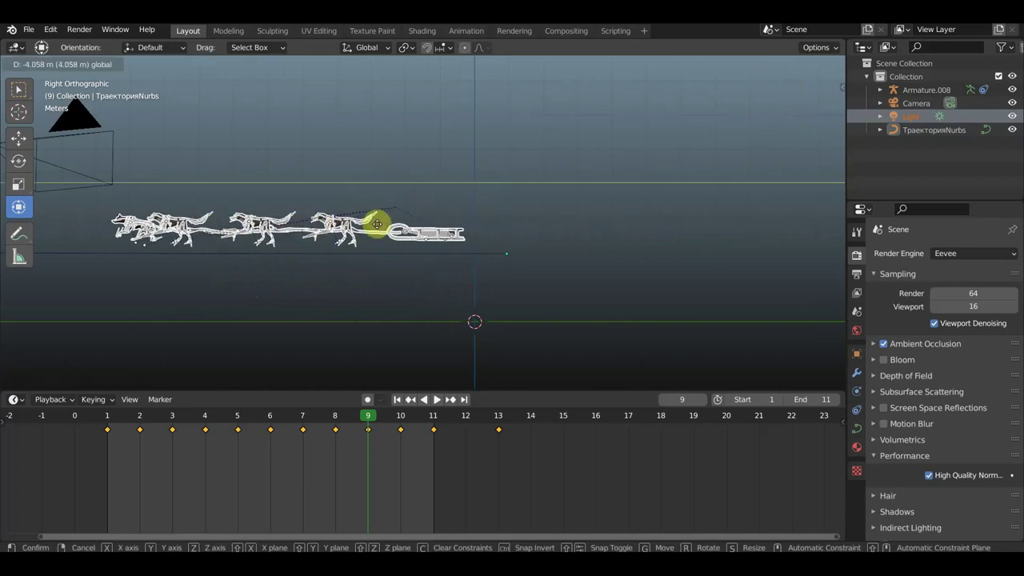
left_click(413, 209)
left_click(179, 64)
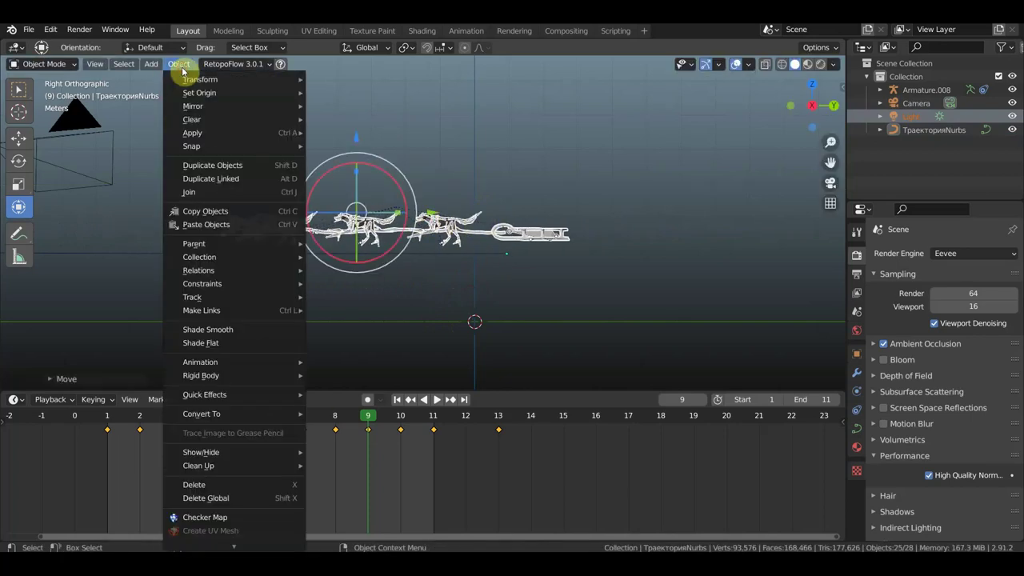
mouse_move(200, 93)
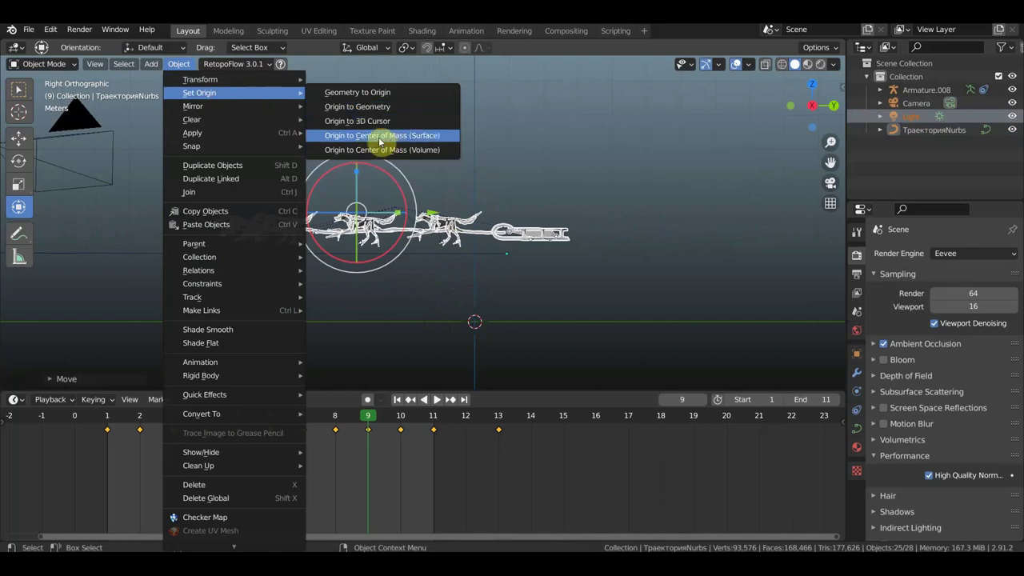
left_click(371, 122)
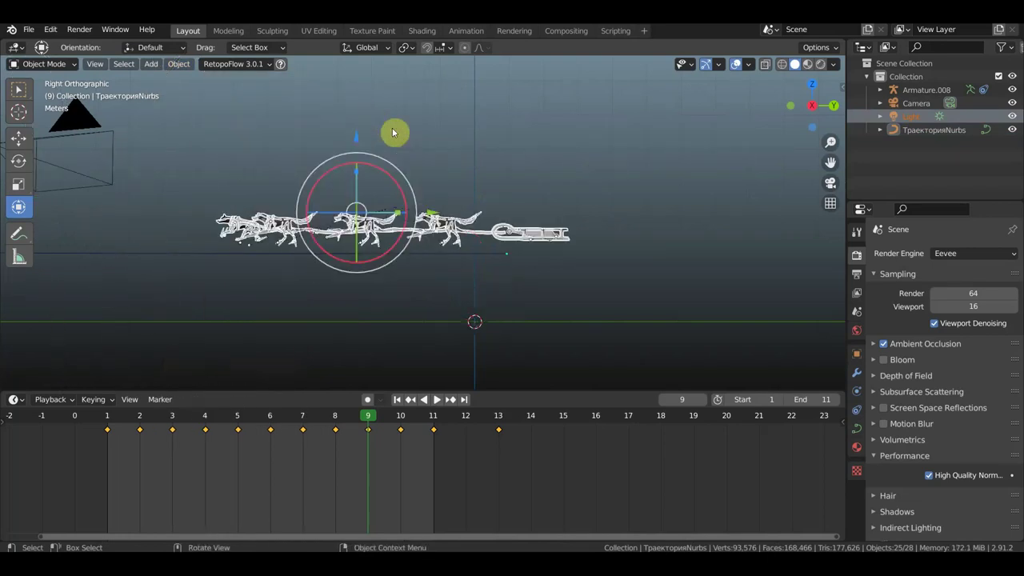
left_click(179, 64)
mouse_move(199, 93)
left_click(354, 111)
Try Snap Selection to Grid on the team, undo it, and deselect everything.
mouse_move(420, 160)
middle_mouse_down()
mouse_move(518, 181)
mouse_move(380, 174)
middle_mouse_up()
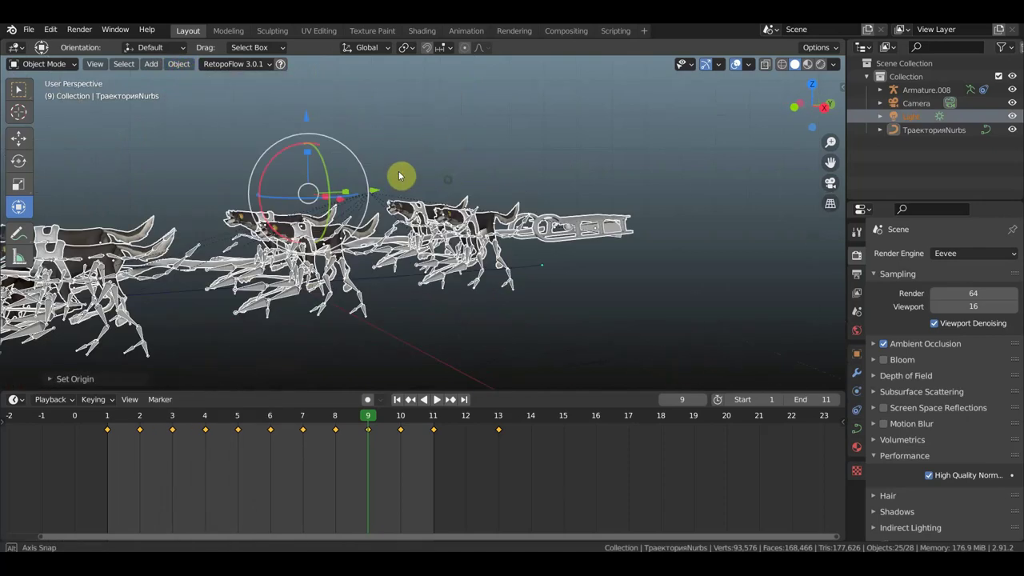
middle_click_drag(380, 173, 425, 184)
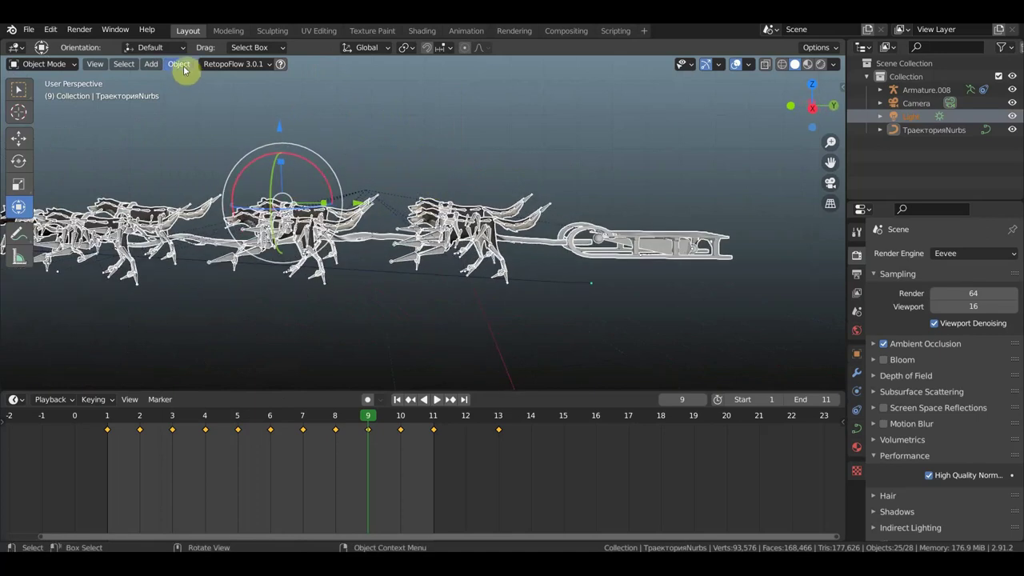
right_click(438, 246)
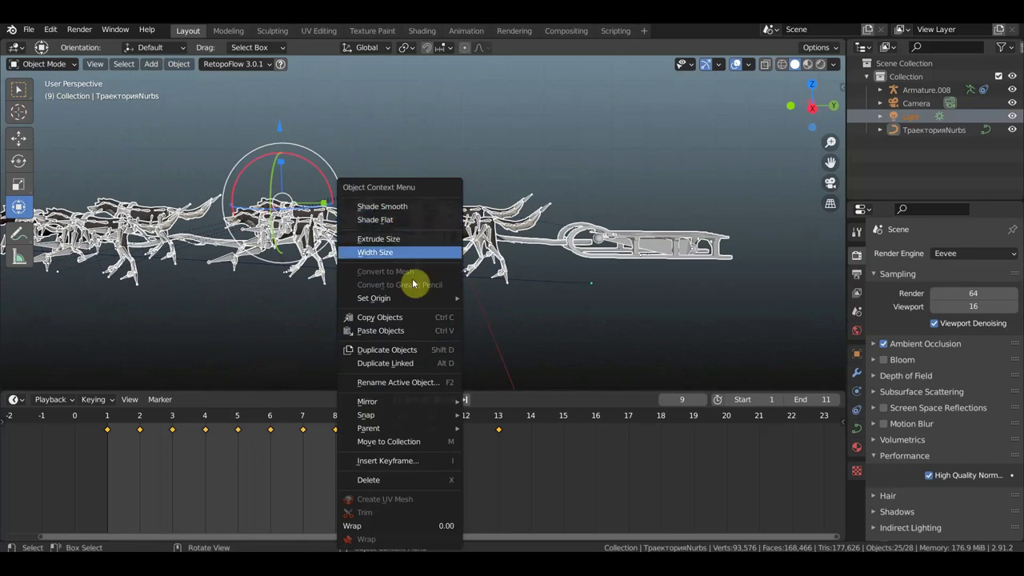
mouse_move(366, 415)
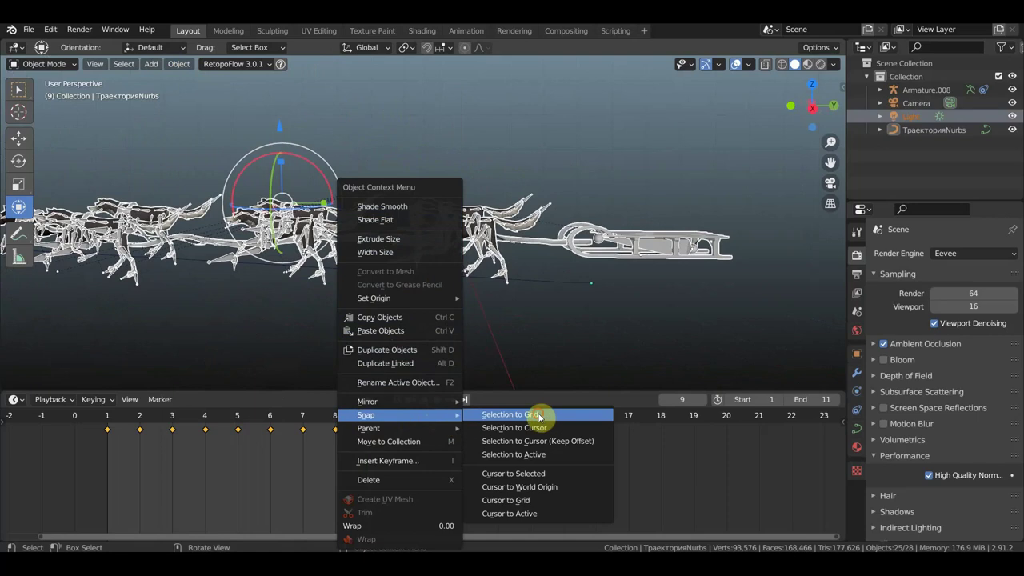
left_click(539, 416)
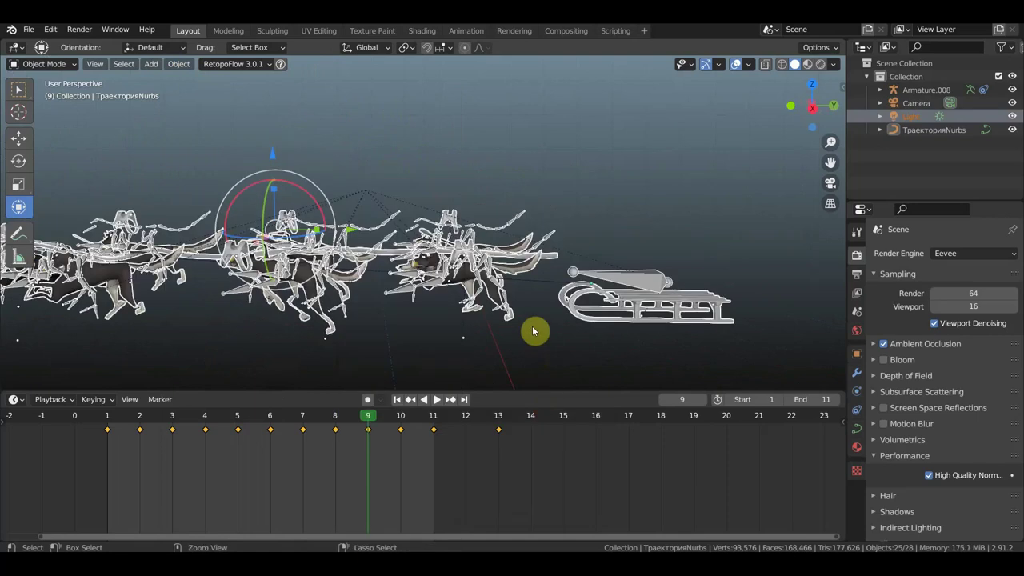
key("ctrl+z")
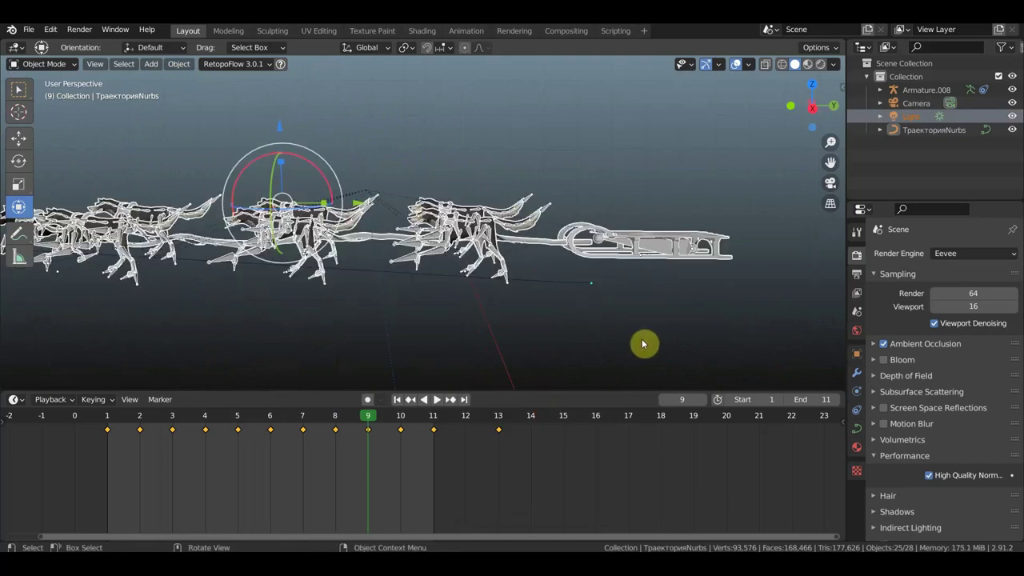
left_click(641, 343)
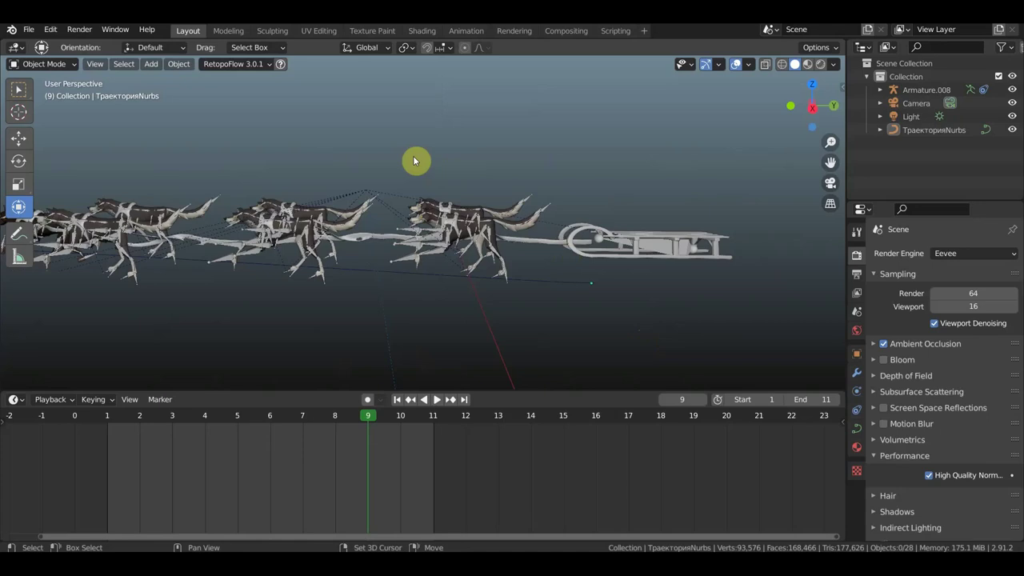
key("shift+a")
Add a single-bone armature, then scale, raise and rotate it.
mouse_move(352, 256)
left_click(481, 260)
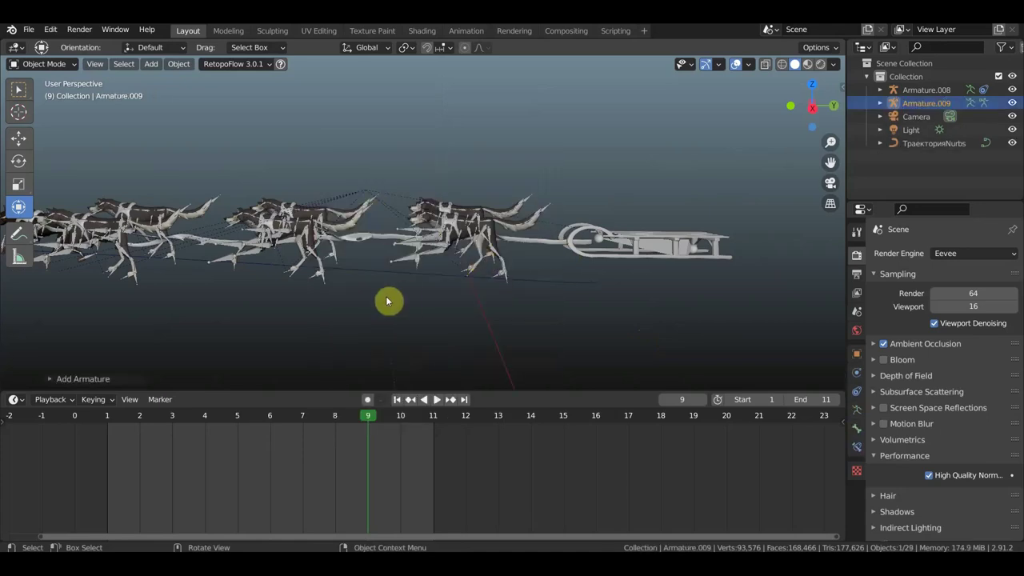
key("s")
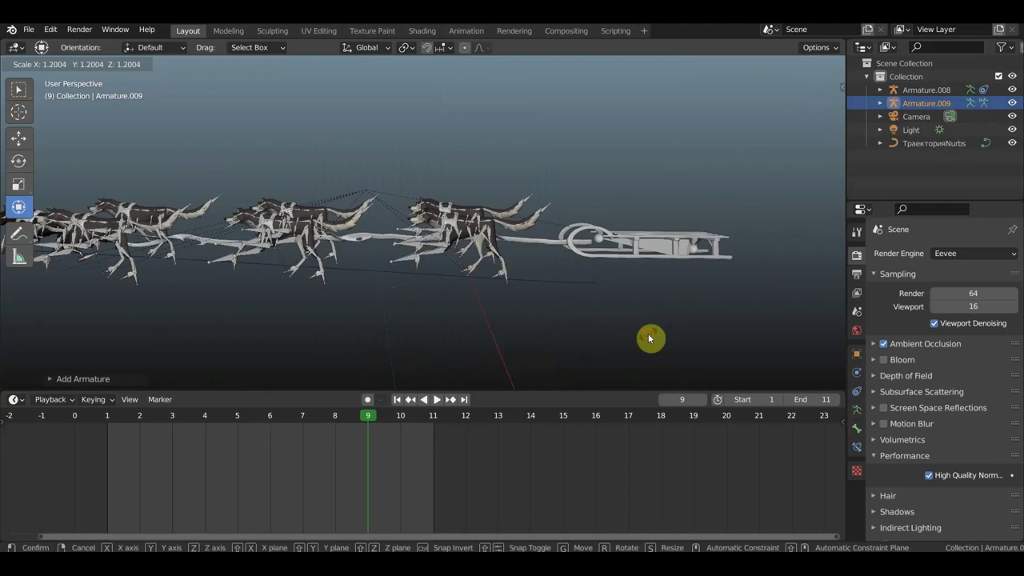
left_click(648, 338)
scroll(565, 336, "down", 3)
scroll(507, 334, "down", 1)
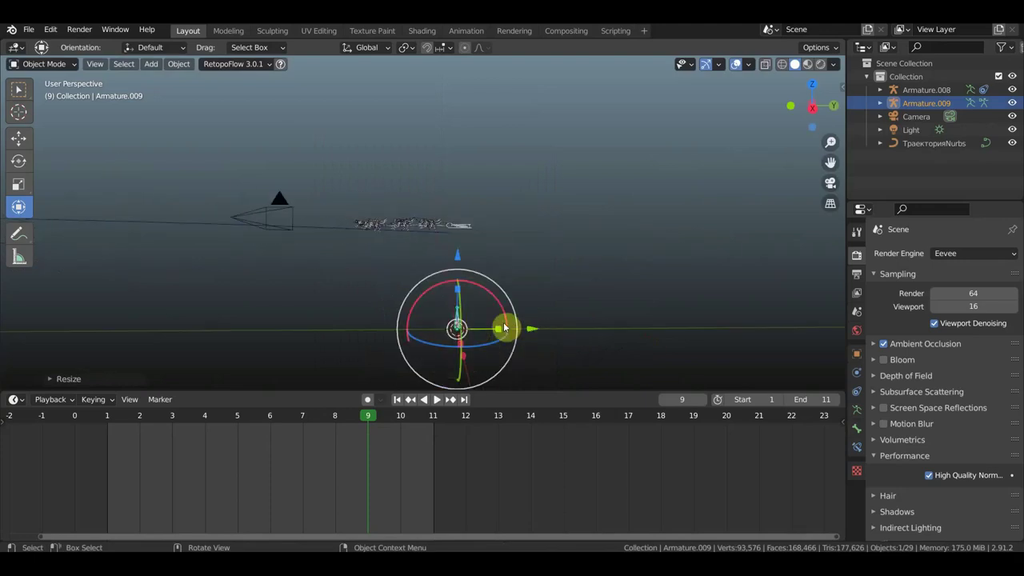
left_click_drag(457, 256, 425, 153)
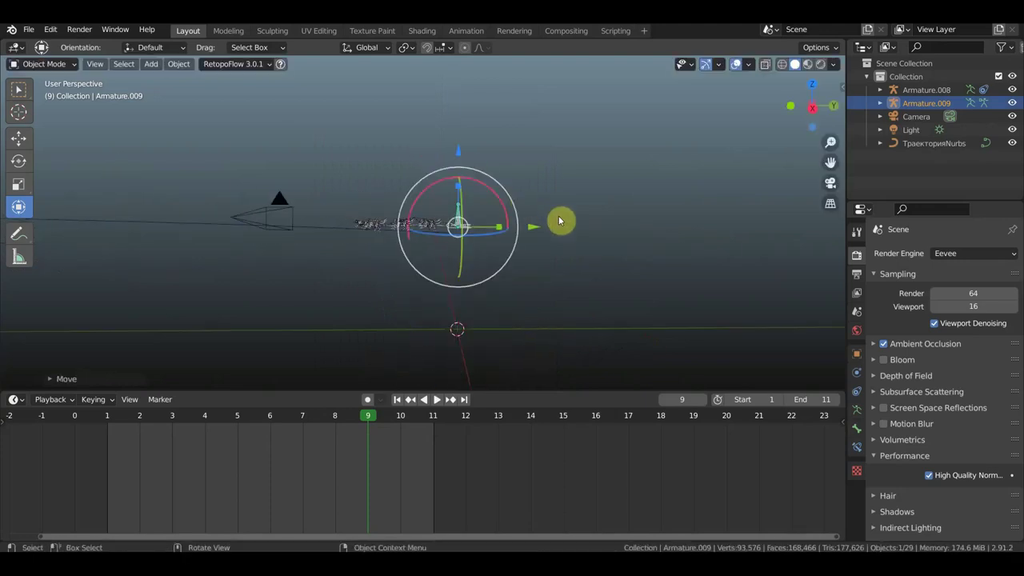
key("r")
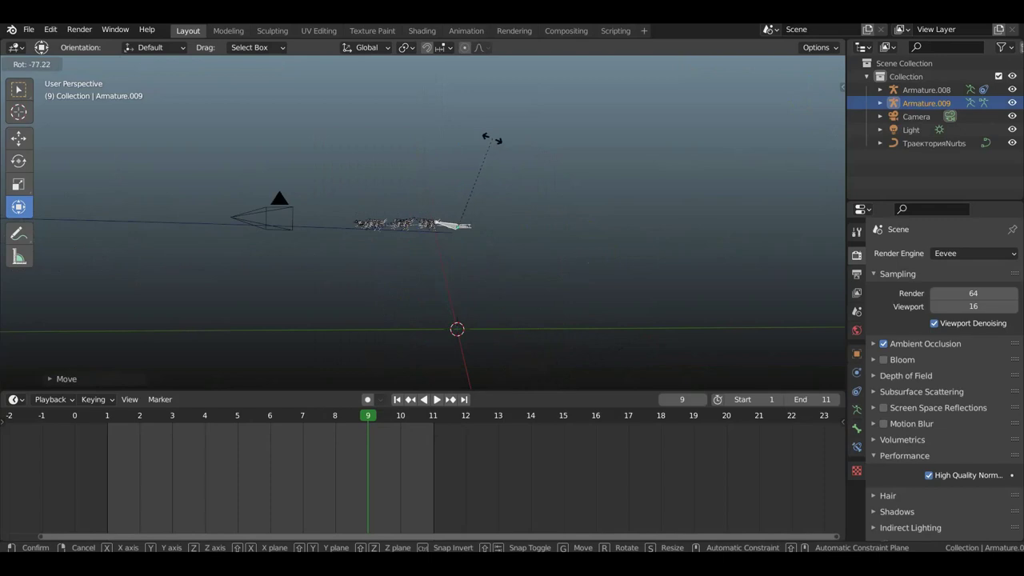
left_click(472, 135)
Move the new bone along X, then lower it along Z toward the team.
middle_click_drag(552, 187, 757, 230)
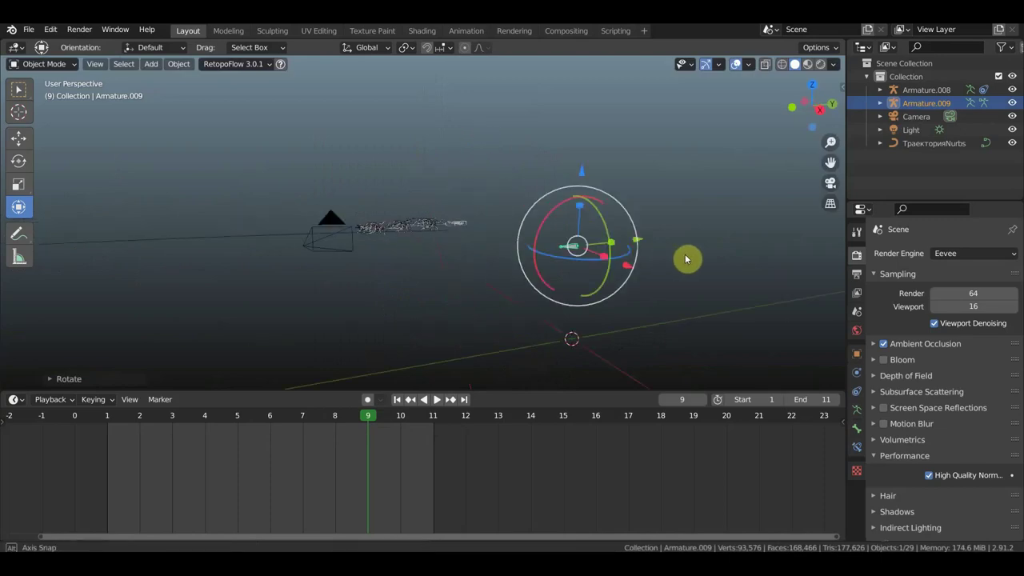
key("g")
key("x")
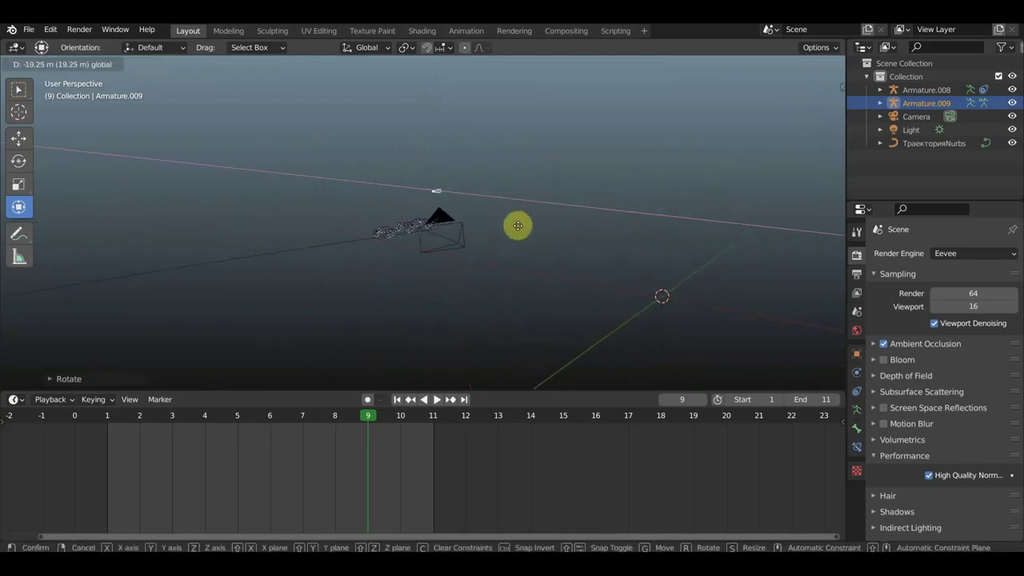
left_click(501, 237)
middle_click_drag(457, 235, 472, 81)
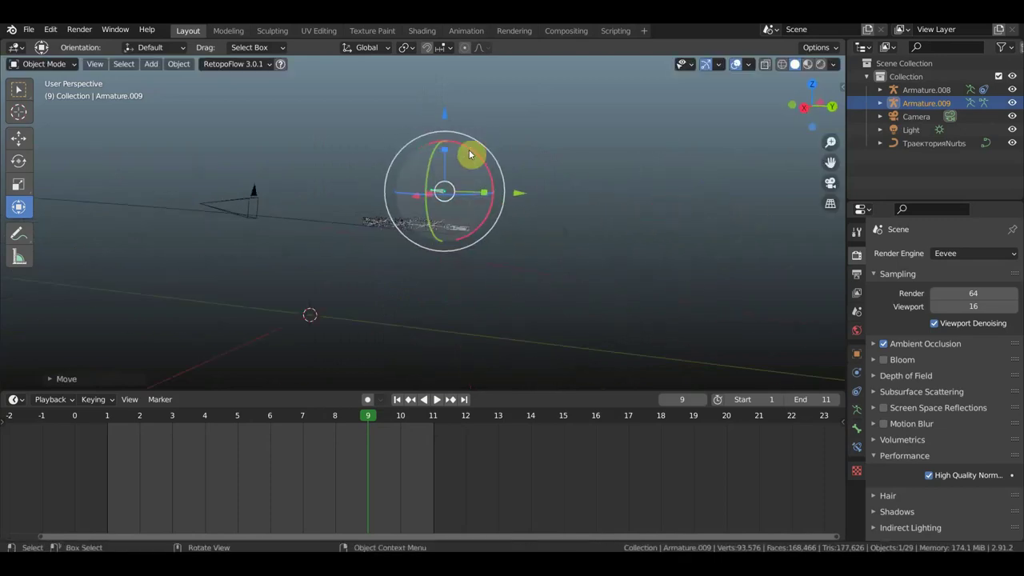
key("g")
key("z")
left_click(455, 133)
Shift the bone along Y and X until it sits just above the lead dogs.
mouse_move(527, 211)
left_mouse_down()
mouse_move(510, 217)
mouse_move(520, 220)
left_mouse_up()
scroll(528, 224, "up", 2)
scroll(541, 220, "up", 2)
scroll(562, 219, "up", 2)
scroll(590, 213, "up", 2)
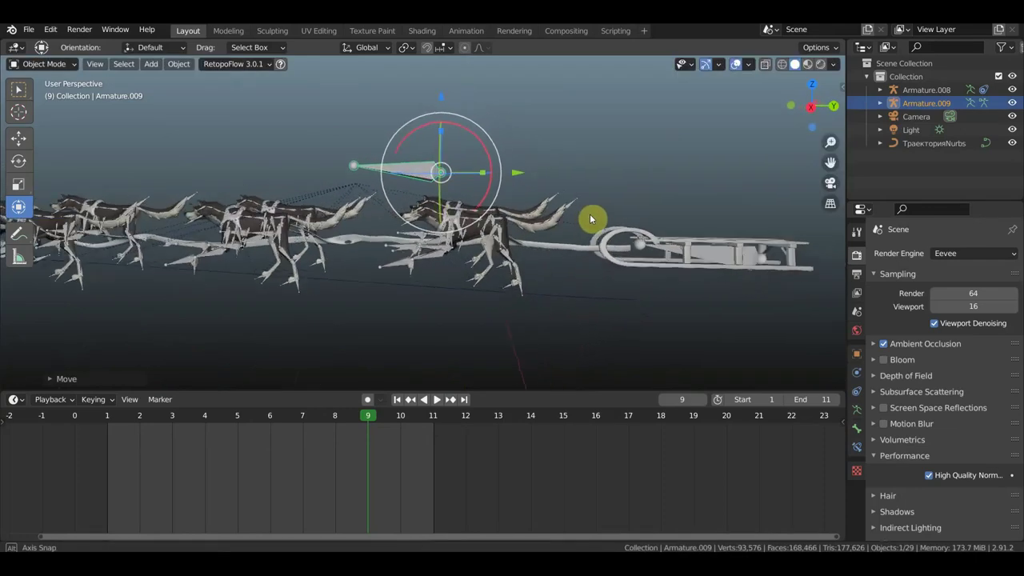
mouse_move(563, 166)
middle_mouse_down()
mouse_move(456, 201)
mouse_move(528, 190)
middle_mouse_up()
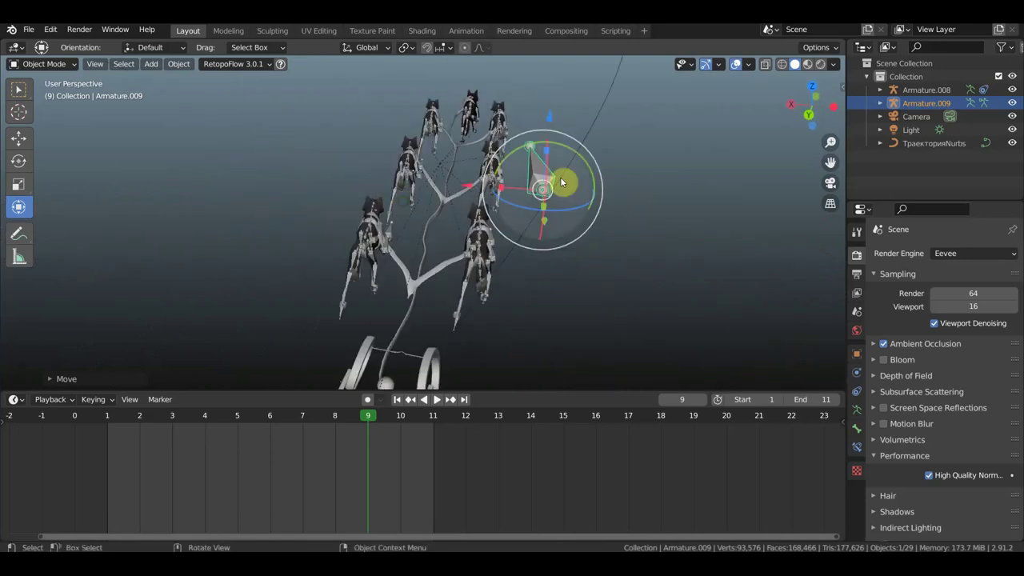
mouse_move(468, 192)
left_mouse_down()
mouse_move(368, 188)
mouse_move(373, 194)
left_mouse_up()
mouse_move(373, 195)
middle_mouse_down()
mouse_move(646, 217)
mouse_move(704, 206)
mouse_move(670, 195)
middle_mouse_up()
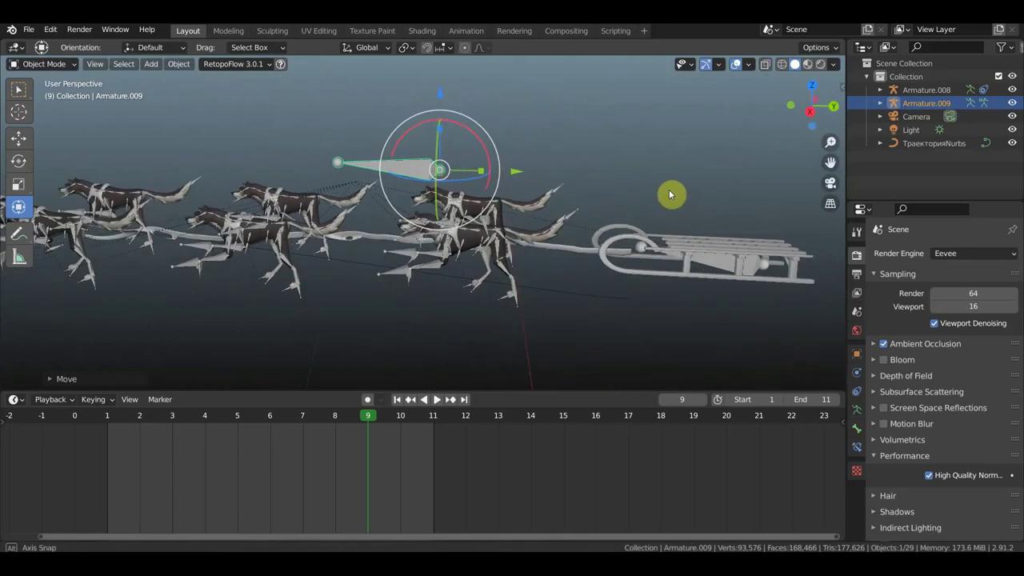
left_click(708, 260)
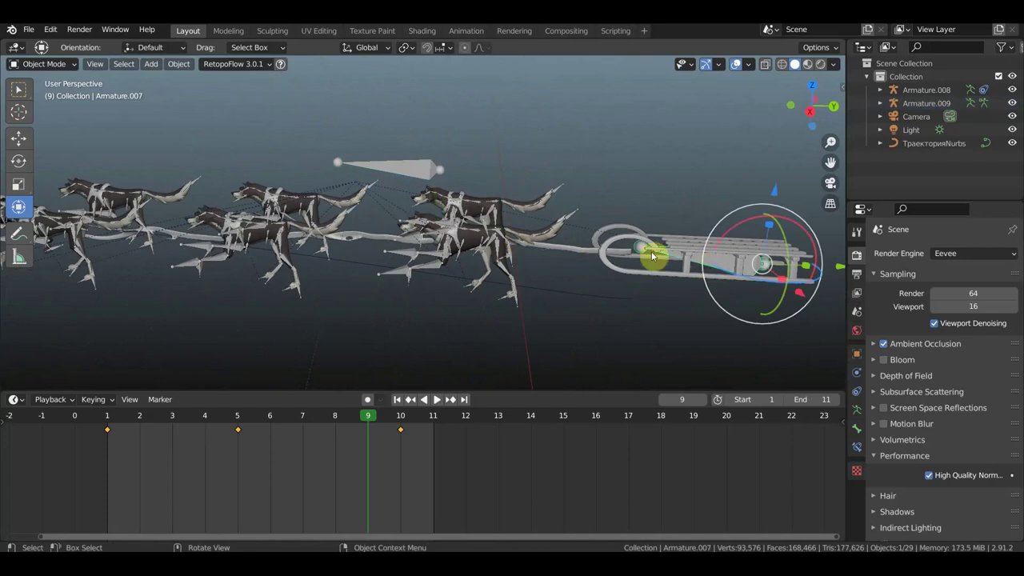
Parent the sled's armature to Armature.009 using With Empty Groups, after undoing a Bone parent.
left_click(403, 170, "shift")
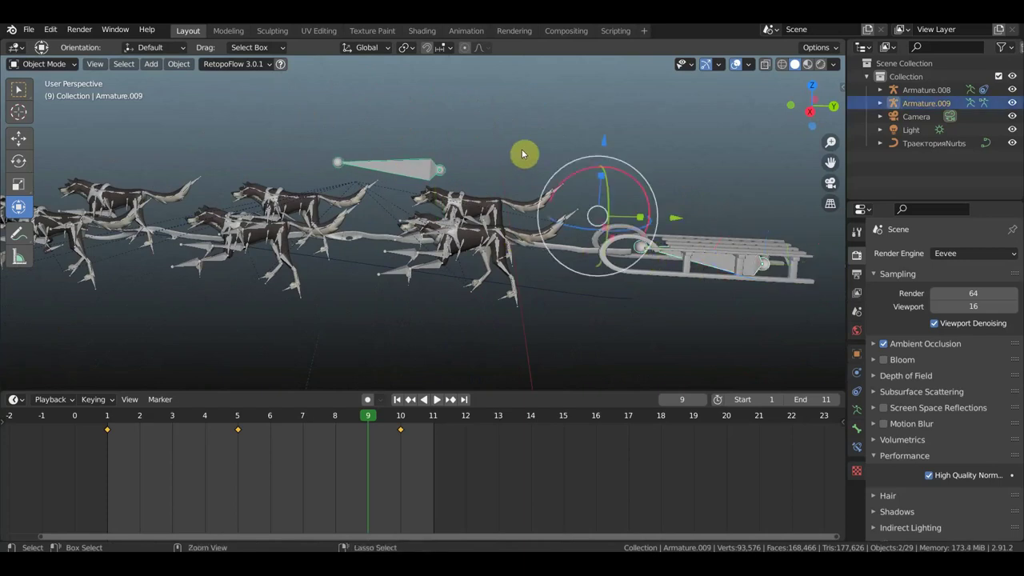
key("ctrl+p")
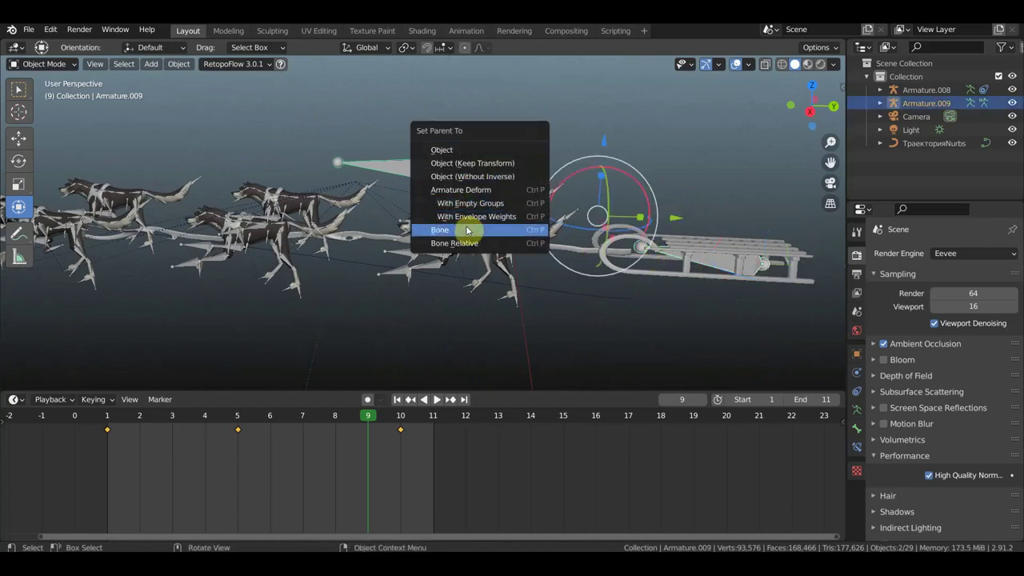
left_click(466, 231)
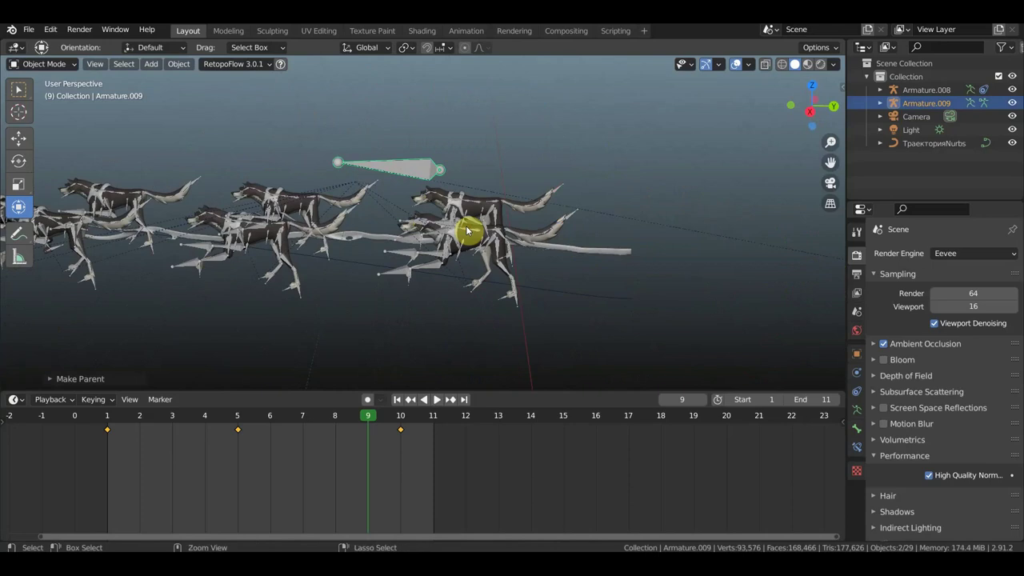
key("ctrl+z")
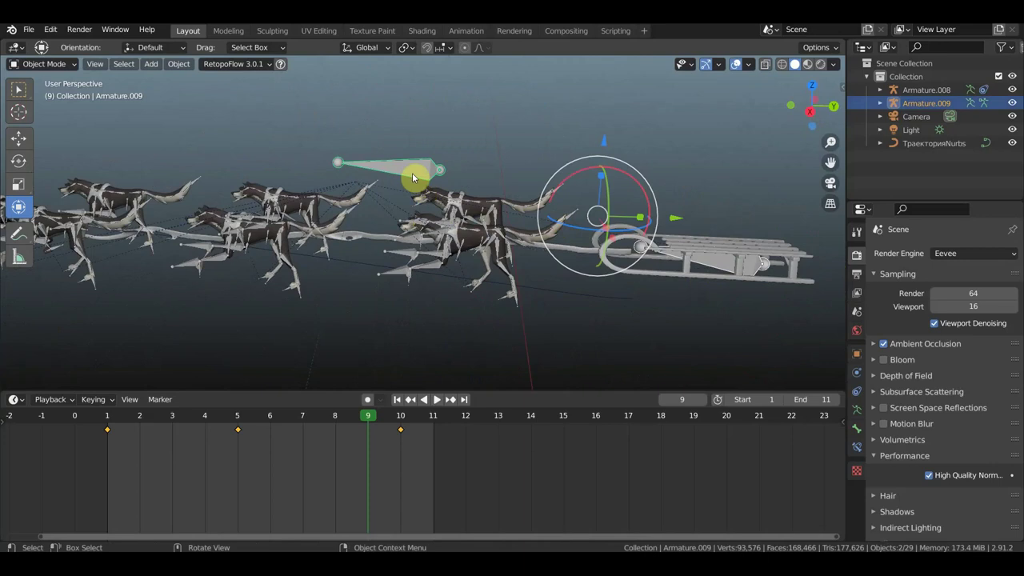
key("ctrl+p")
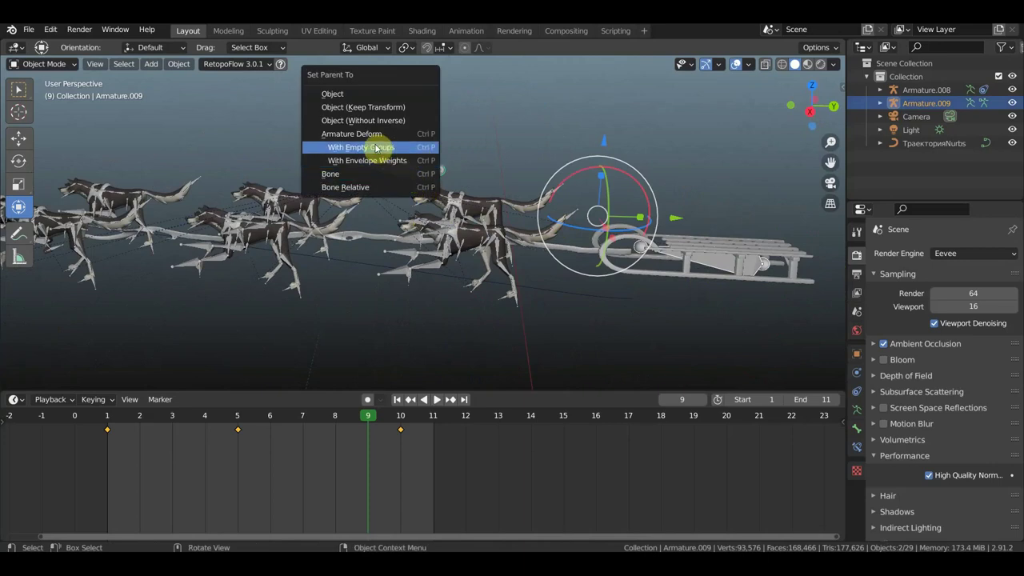
left_click(389, 111)
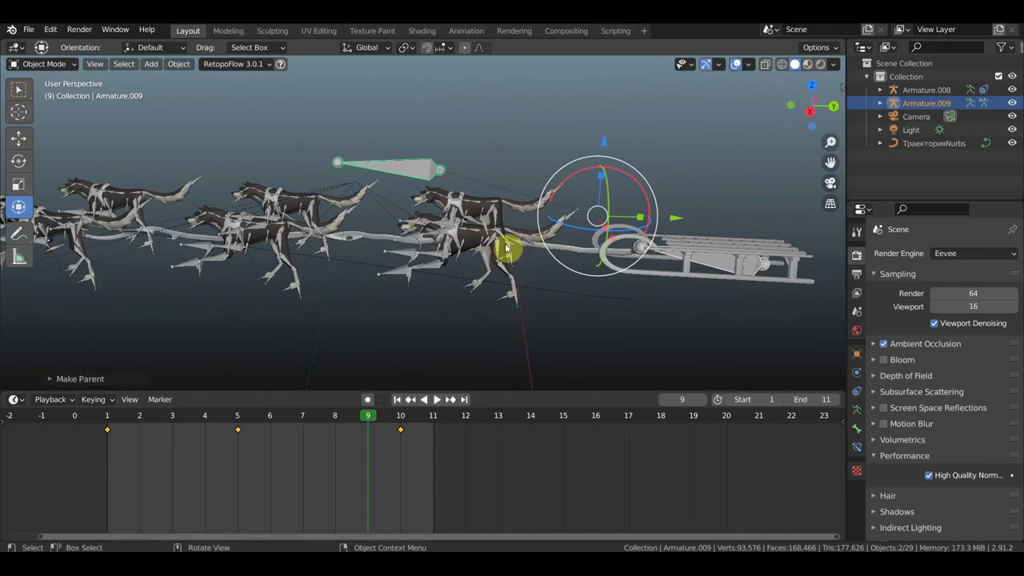
left_click(426, 274)
left_click(160, 244, "shift")
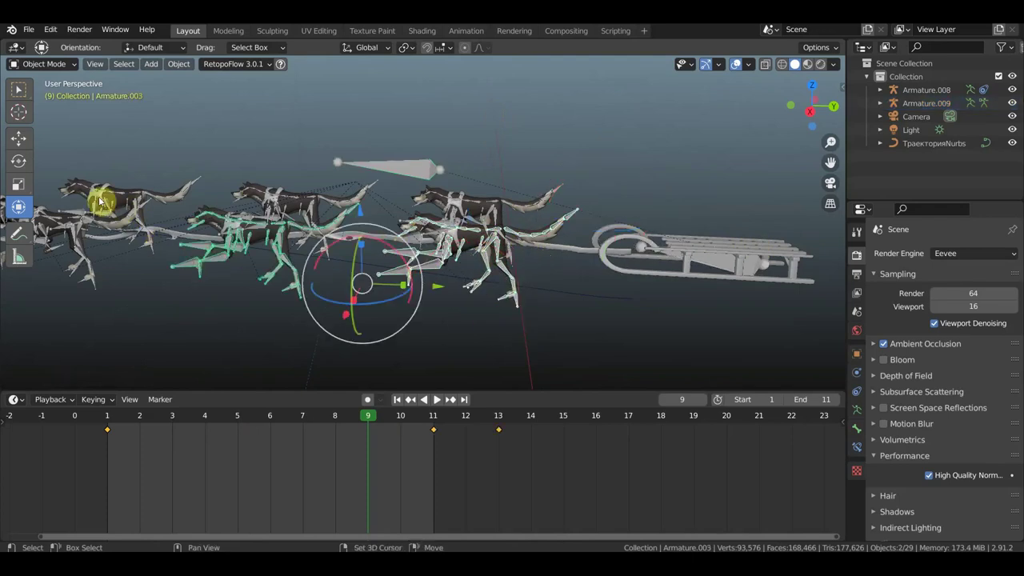
Parent the dog armatures to the control bone with Object (Keep Transform).
left_click(124, 276, "shift")
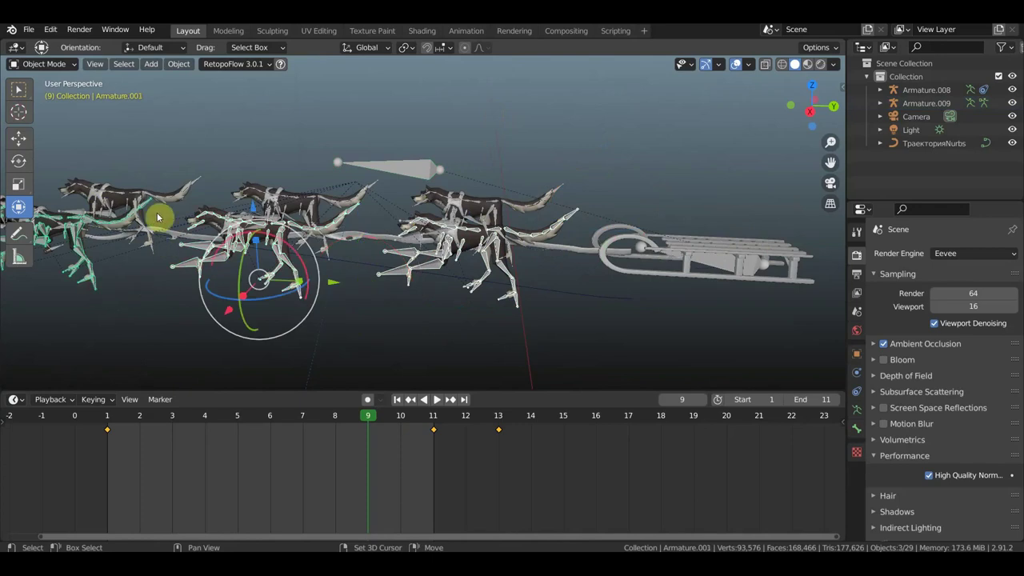
left_click(156, 254, "shift")
left_click(379, 168, "shift")
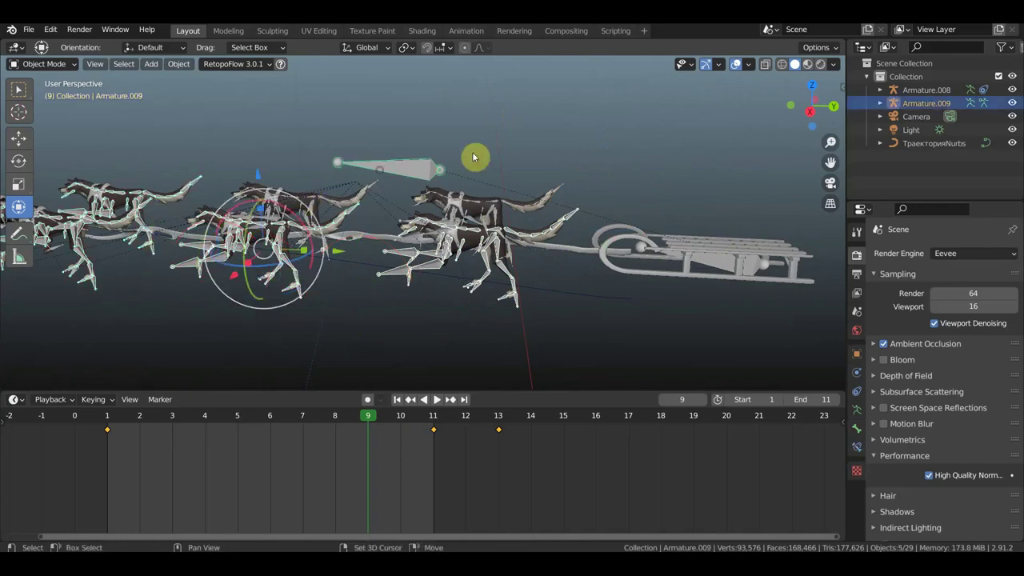
key("ctrl+p")
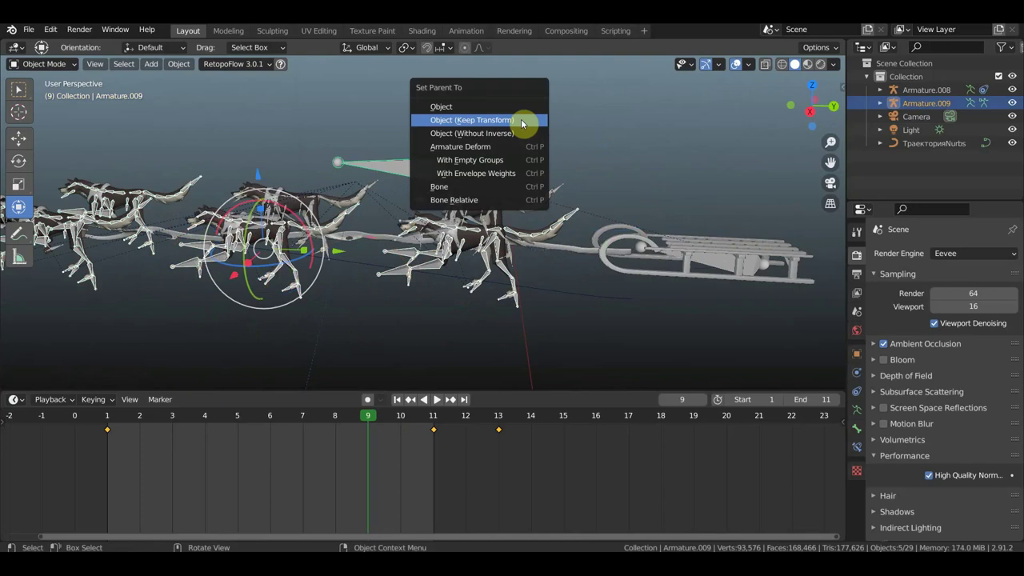
left_click(522, 123)
Select the control bone alone and move the whole team back 2.751 m along Y.
scroll(555, 200, "down", 2)
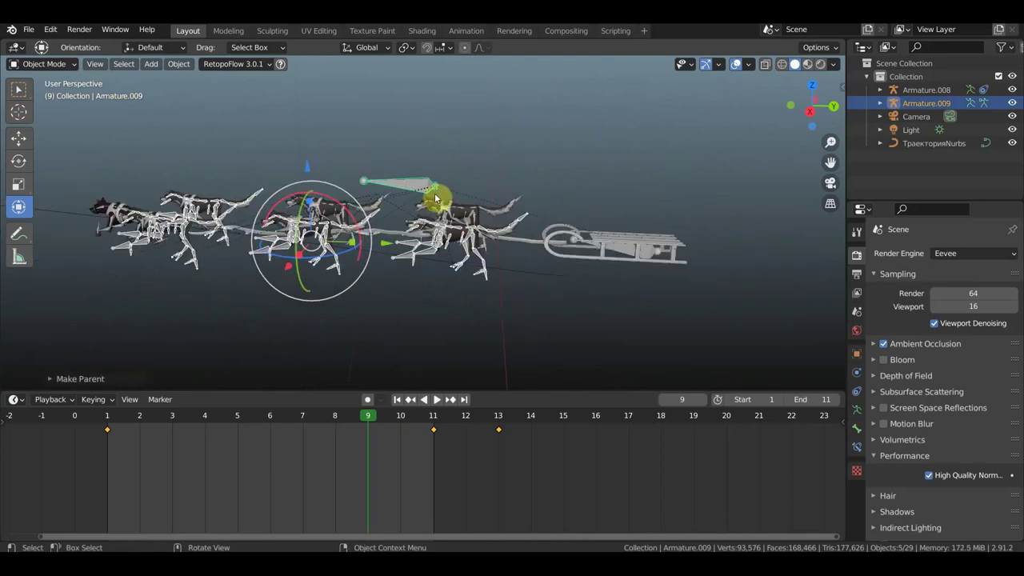
left_click(420, 195)
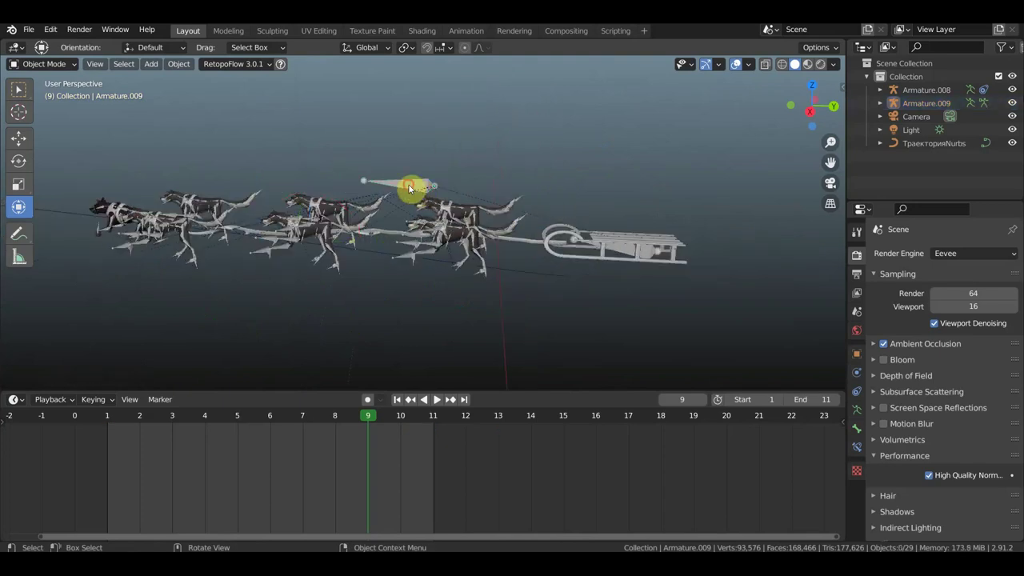
left_click(409, 188)
mouse_move(517, 192)
left_mouse_down()
mouse_move(310, 195)
mouse_move(646, 203)
mouse_move(359, 201)
mouse_move(547, 203)
mouse_move(458, 206)
left_mouse_up()
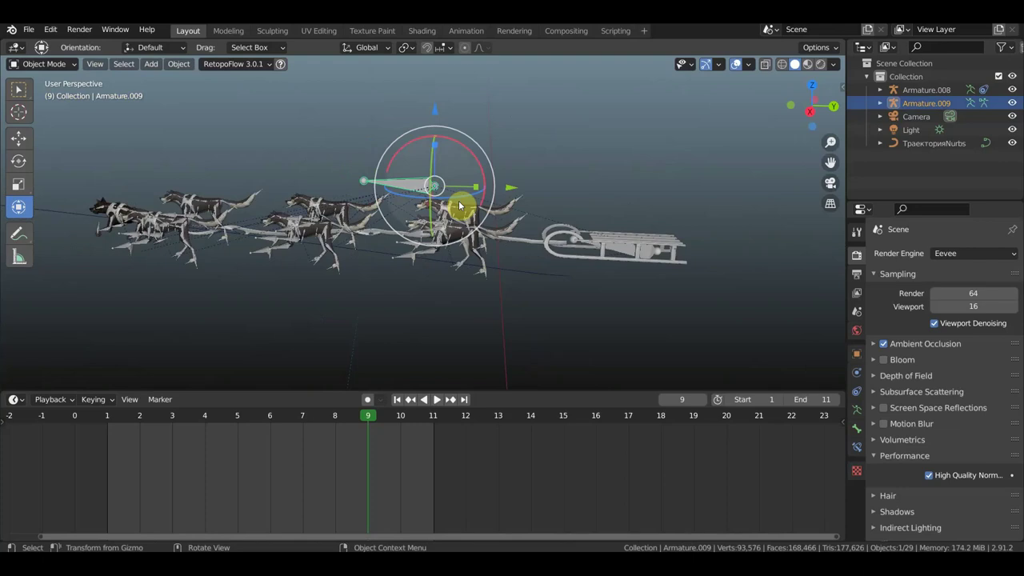
mouse_move(491, 220)
middle_mouse_down()
mouse_move(551, 214)
mouse_move(457, 217)
middle_mouse_up()
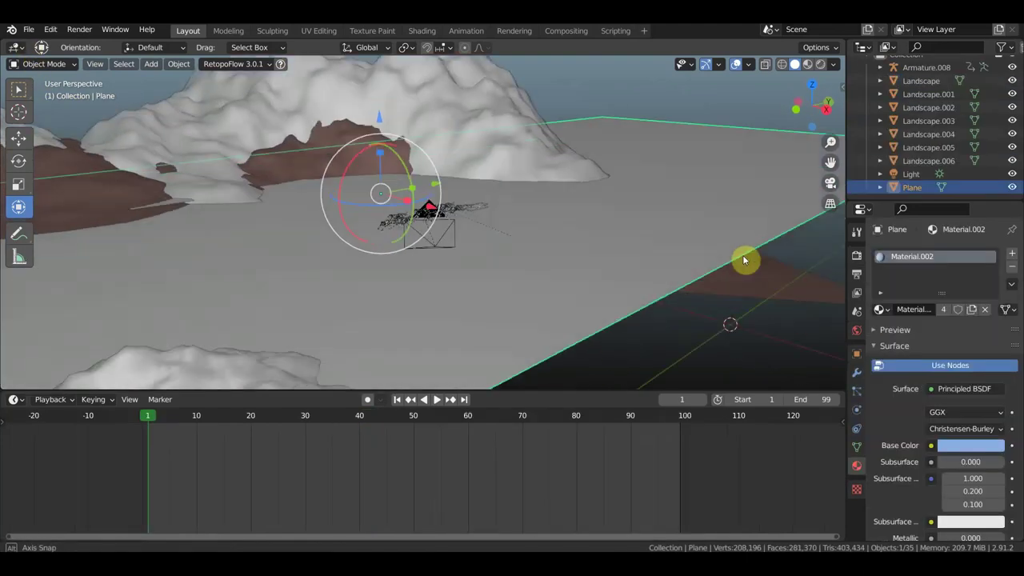
Orbit around the landscape and ground plane, check the Base Color link menu, then zoom toward the dogs and camera.
mouse_move(743, 268)
middle_mouse_down()
mouse_move(638, 260)
mouse_move(590, 243)
mouse_move(559, 202)
mouse_move(587, 176)
mouse_move(456, 169)
mouse_move(235, 219)
middle_mouse_up()
mouse_move(374, 213)
middle_mouse_down()
mouse_move(507, 219)
mouse_move(505, 139)
middle_mouse_up()
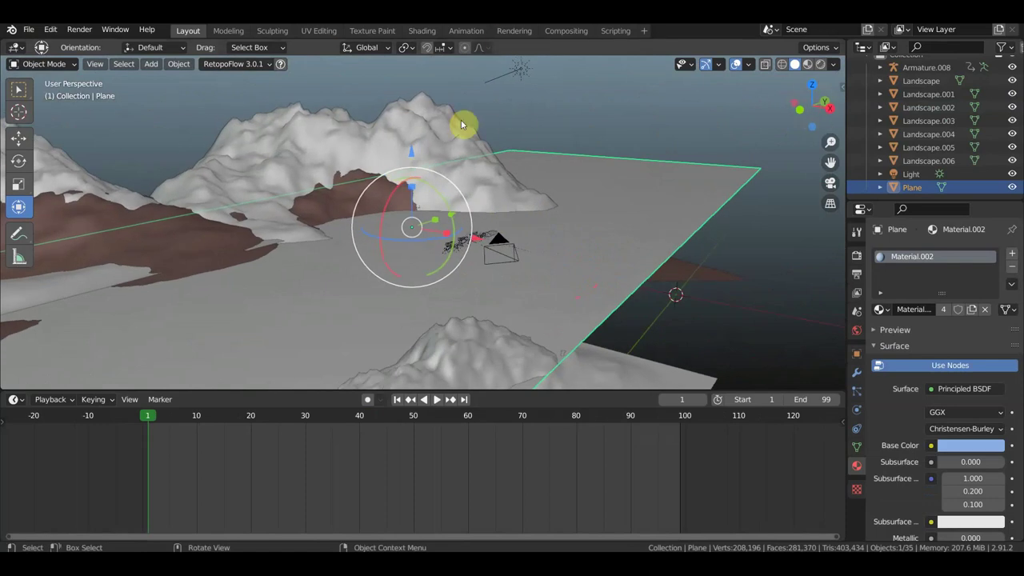
mouse_move(709, 132)
middle_mouse_down()
mouse_move(513, 153)
mouse_move(568, 155)
mouse_move(570, 53)
middle_mouse_up()
scroll(464, 138, "down", 2)
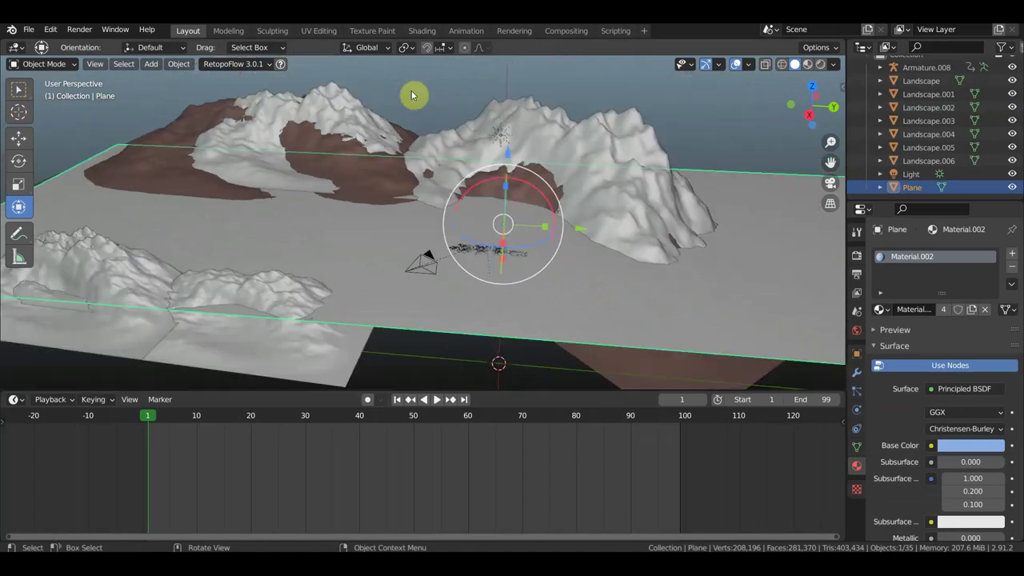
left_click(930, 444)
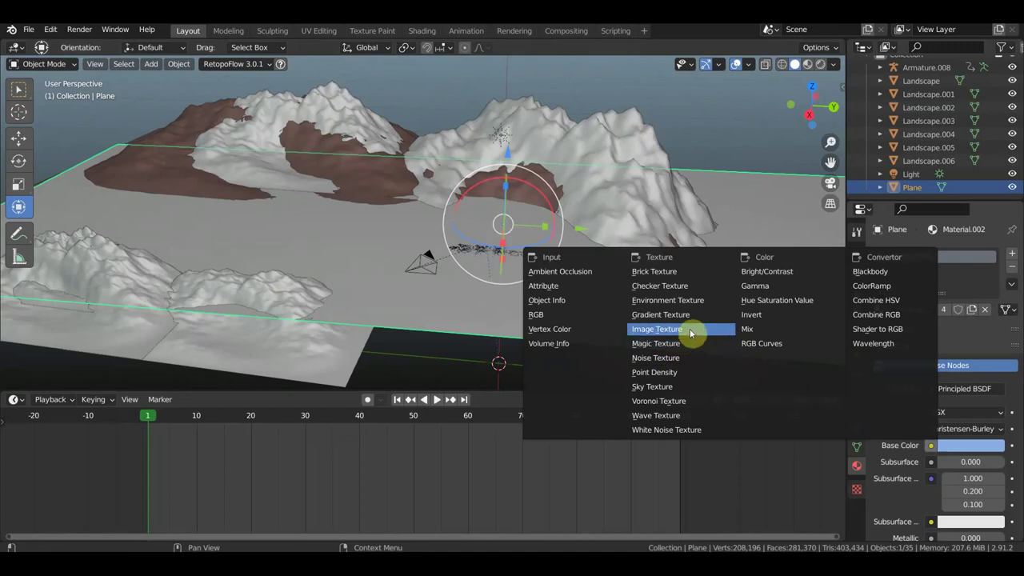
mouse_move(430, 240)
middle_mouse_down()
mouse_move(549, 240)
mouse_move(76, 147)
middle_mouse_up()
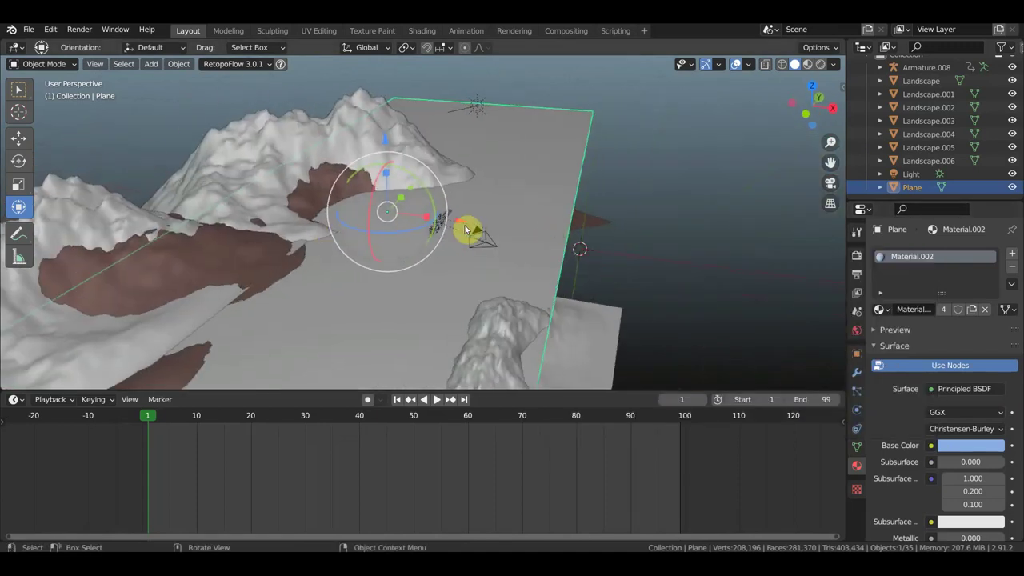
scroll(421, 239, "up", 3)
scroll(422, 250, "up", 2)
mouse_move(425, 255)
middle_mouse_down()
mouse_move(323, 226)
mouse_move(240, 226)
mouse_move(507, 269)
mouse_move(489, 222)
mouse_move(423, 160)
mouse_move(440, 193)
mouse_move(480, 201)
mouse_move(418, 215)
mouse_move(213, 205)
middle_mouse_up()
scroll(498, 205, "up", 3)
left_click(237, 206)
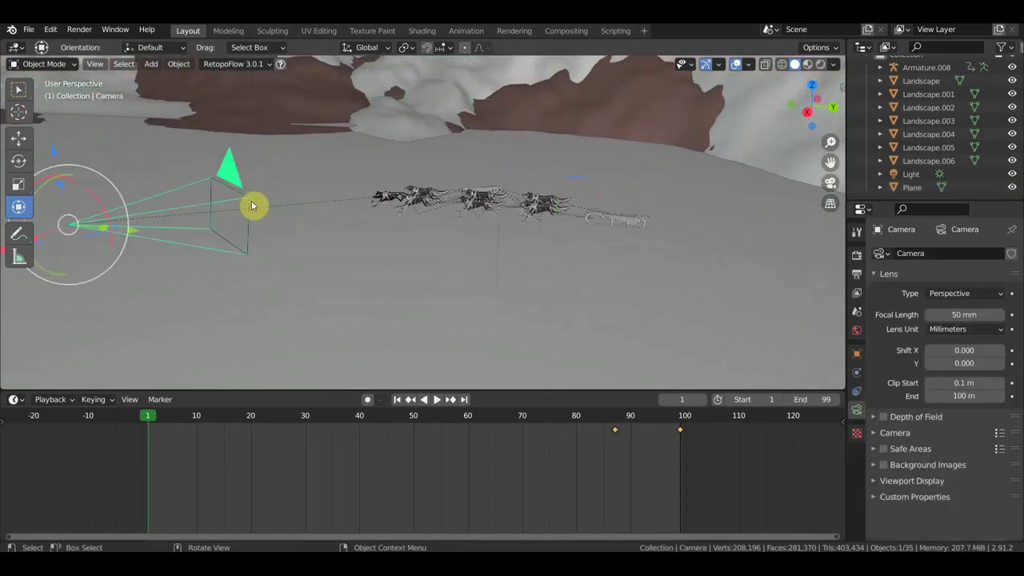
Parent the camera to Armature.008 with Object (Keep Transform).
scroll(473, 210, "up", 3)
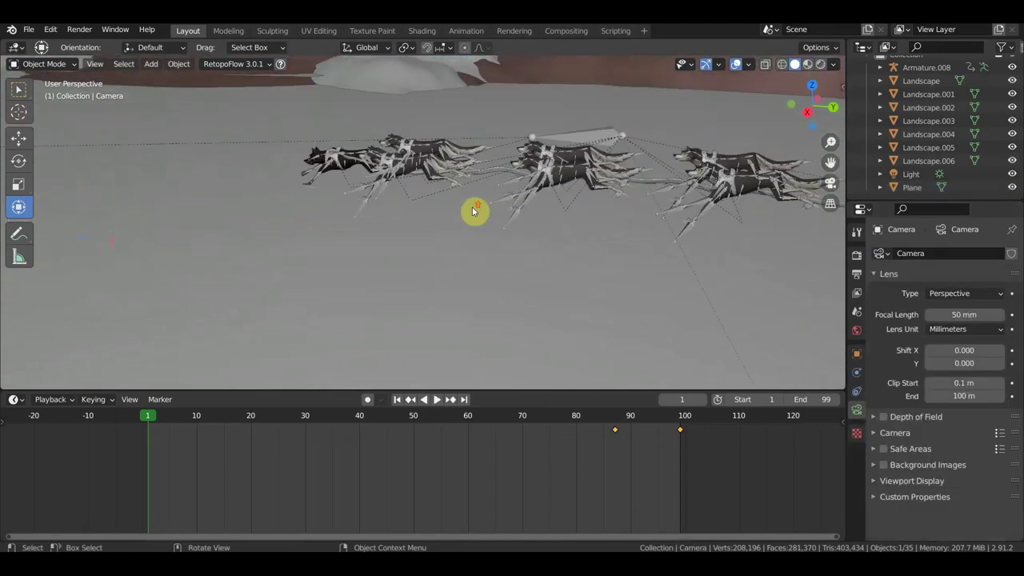
left_click(582, 172)
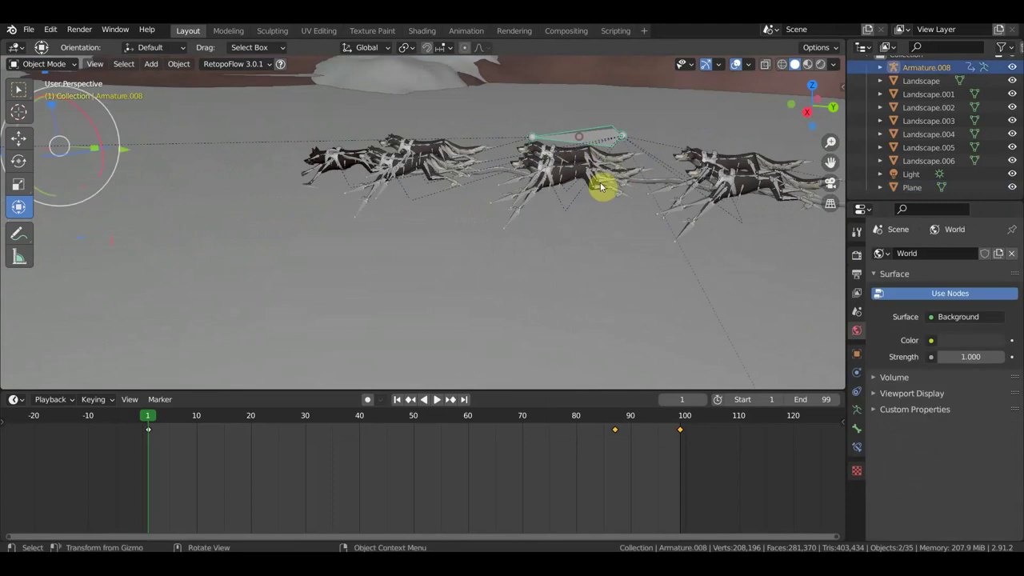
key("ctrl+p")
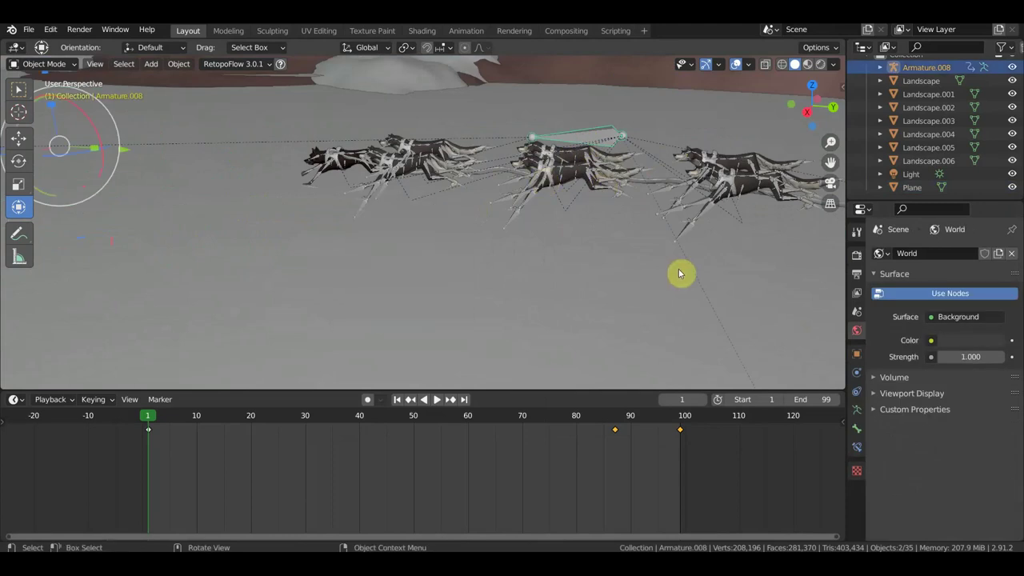
middle_click_drag(598, 293, 594, 296)
middle_click_drag(504, 291, 528, 293)
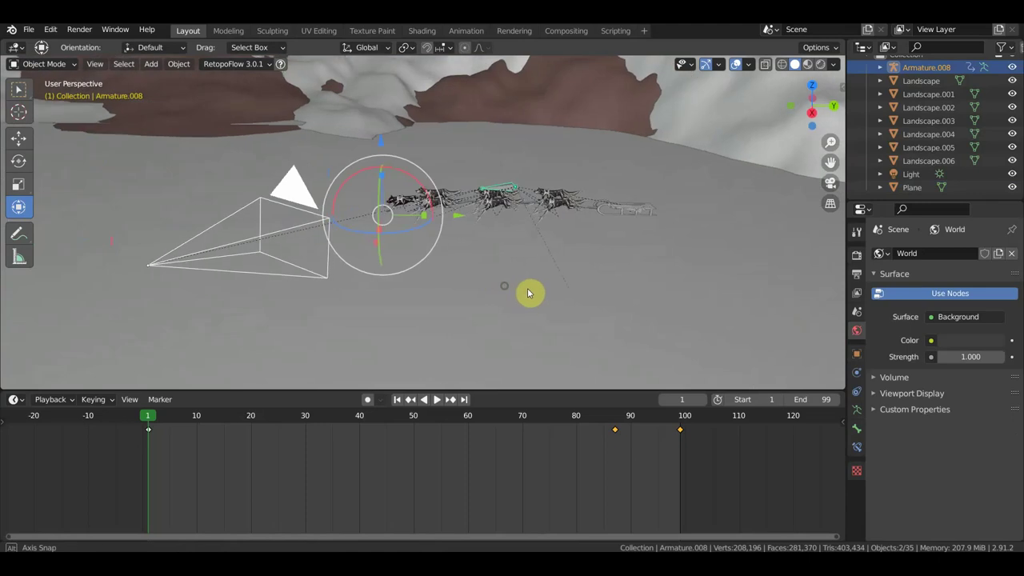
Play the animation to check the camera follows, then view the scene through the camera.
key("space")
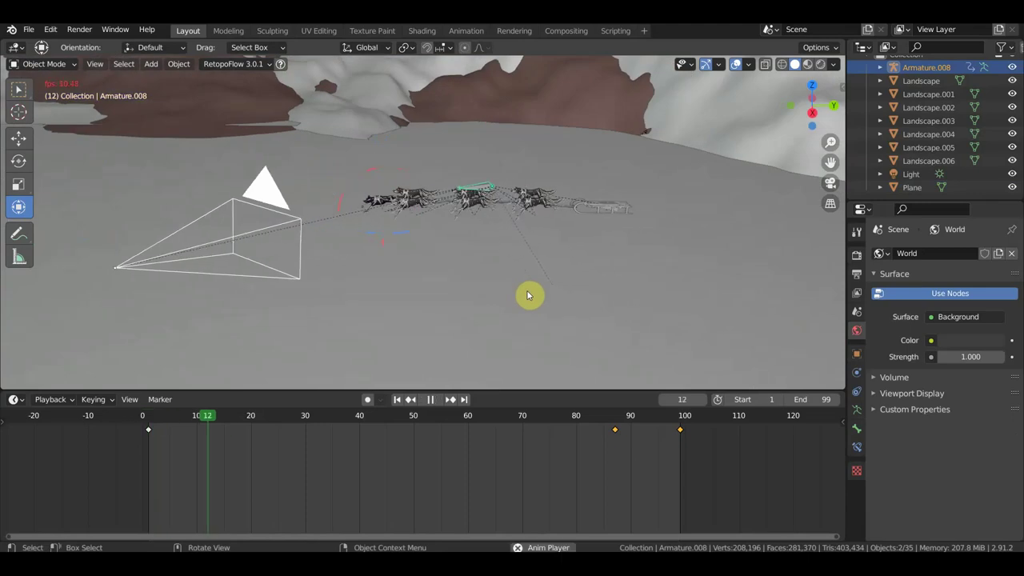
key("space")
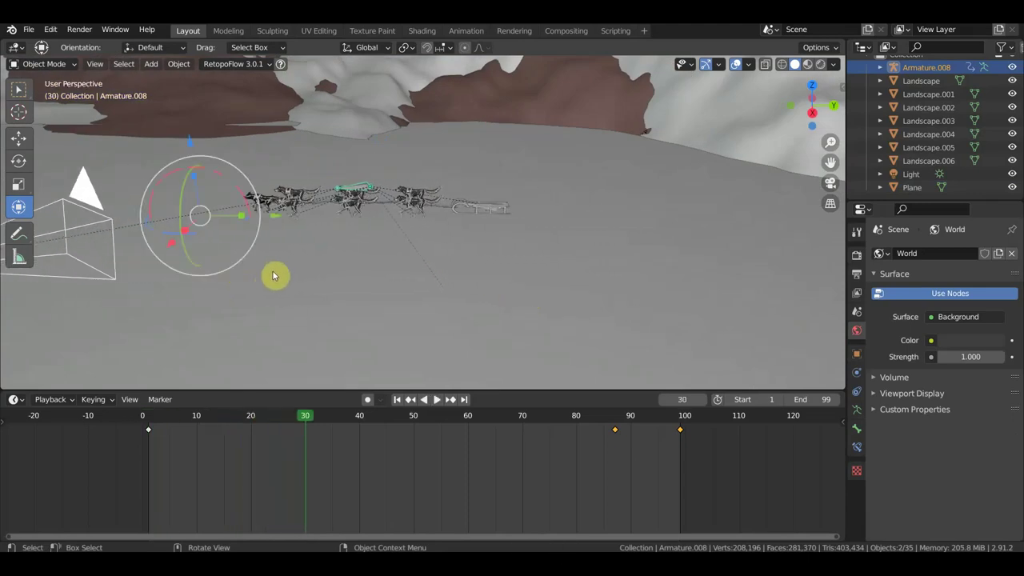
middle_click_drag(274, 276, 503, 293)
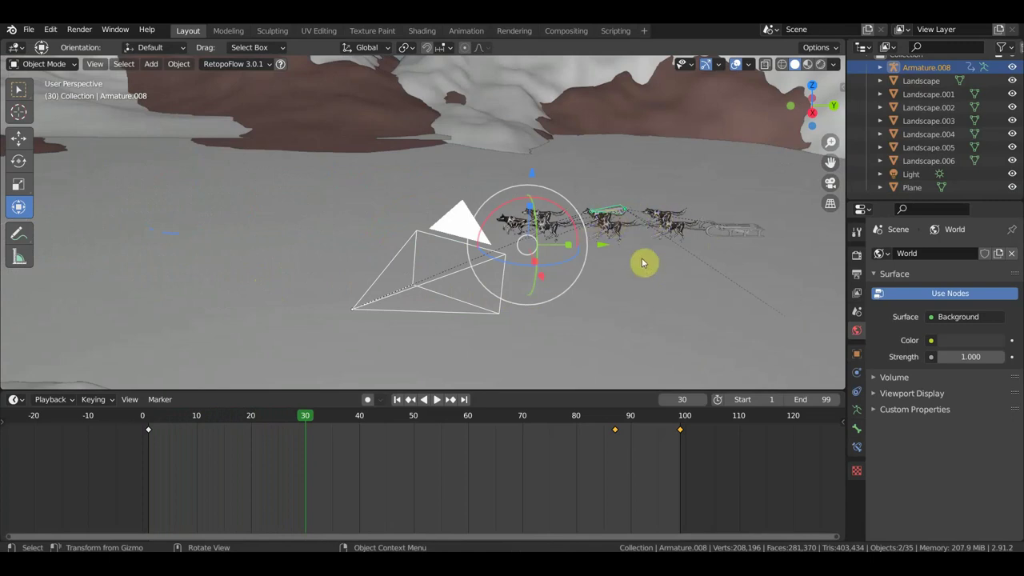
key("KP_0")
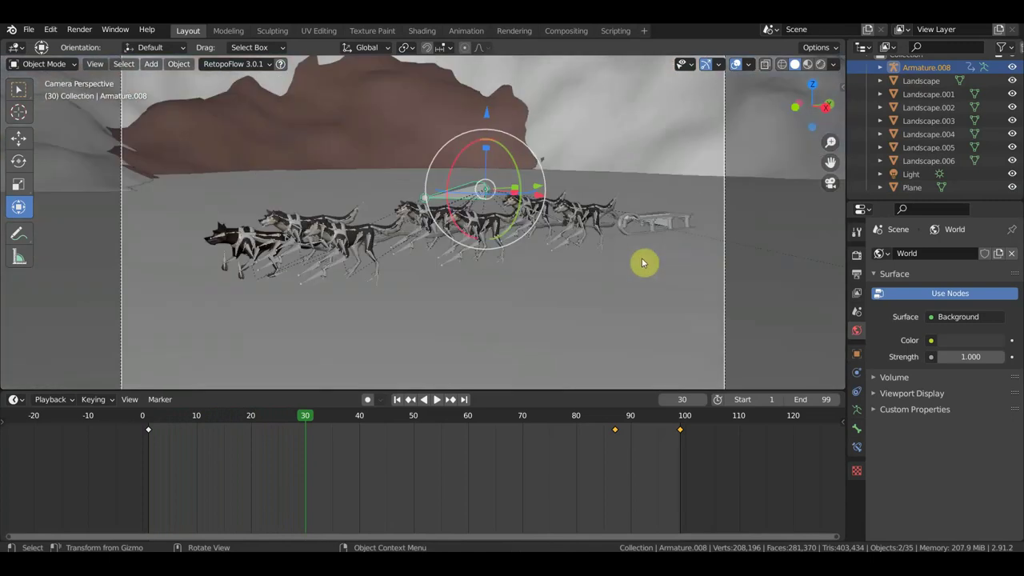
left_click(18, 95)
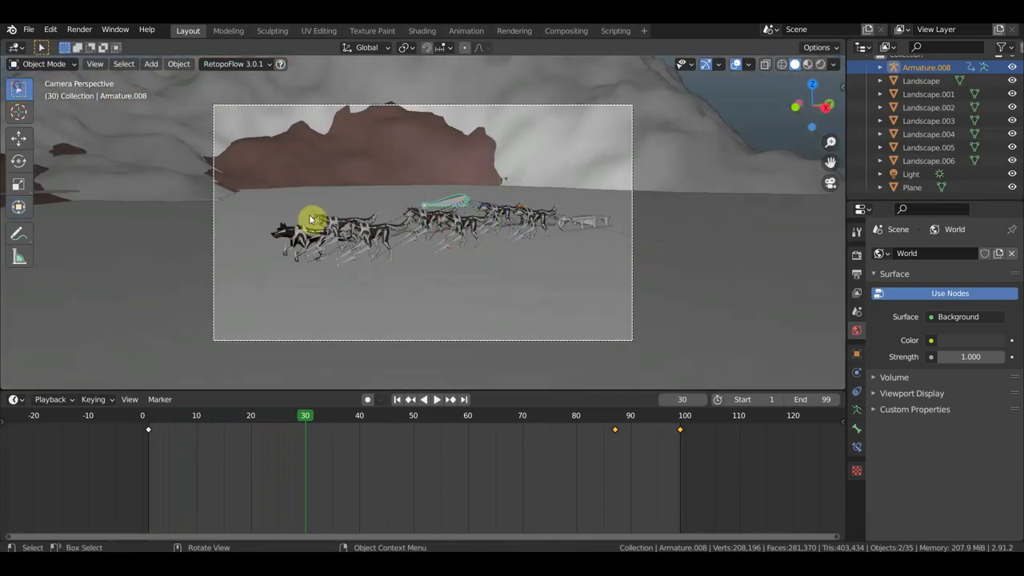
With overlays hidden, play and stop the animation, then return to frame 1.
left_click(737, 64)
key("space")
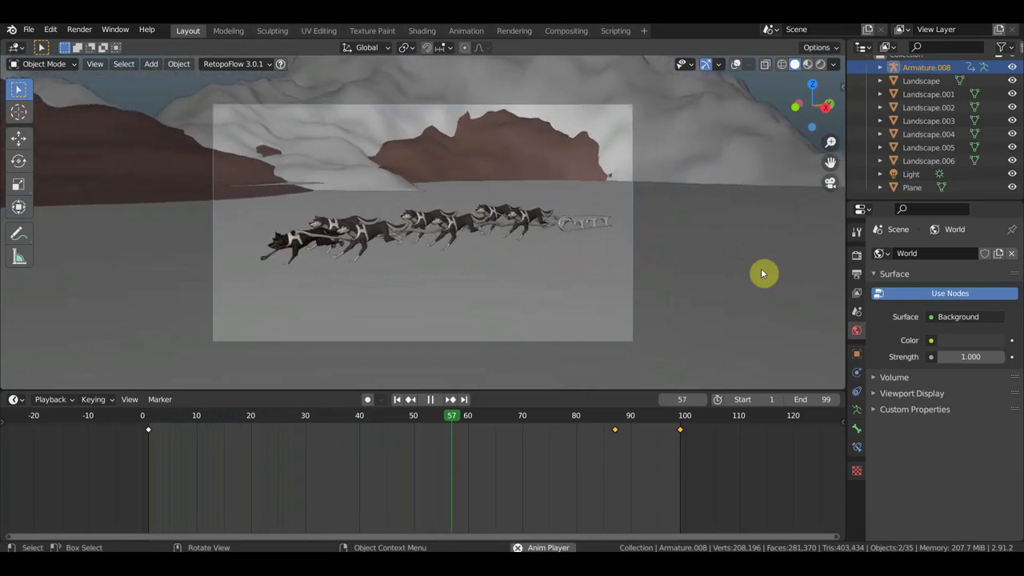
key("space")
middle_click_drag(737, 275, 672, 284)
middle_click_drag(606, 276, 605, 276)
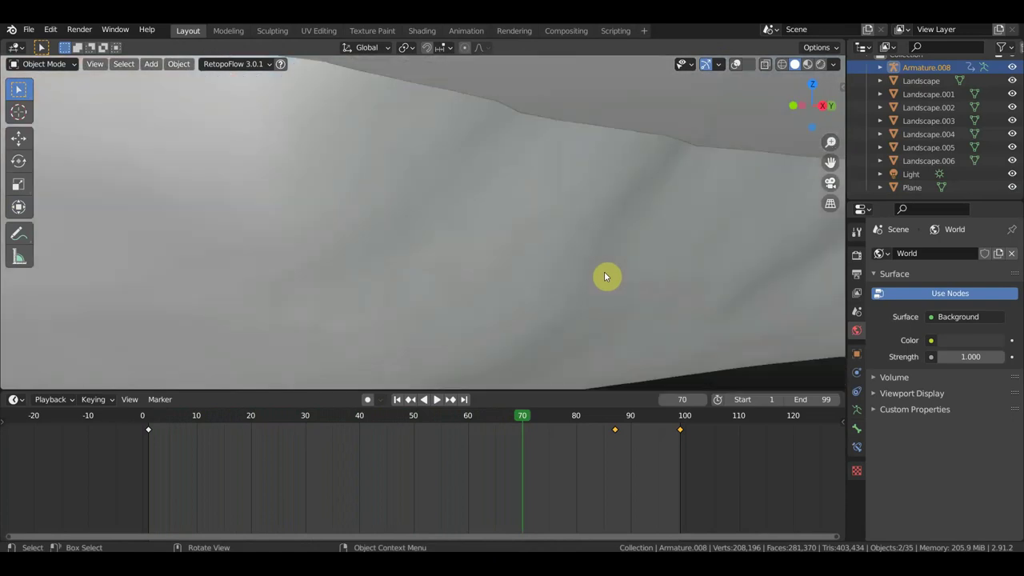
scroll(604, 272, "down", 3)
scroll(604, 271, "down", 3)
scroll(604, 271, "down", 3)
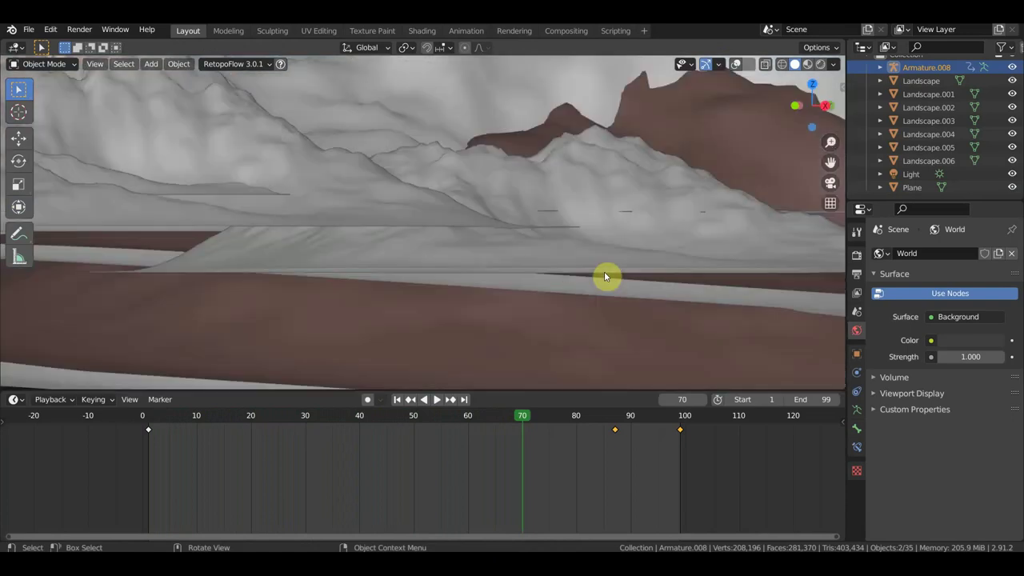
scroll(604, 271, "down", 2)
middle_click_drag(569, 211, 601, 299, "shift")
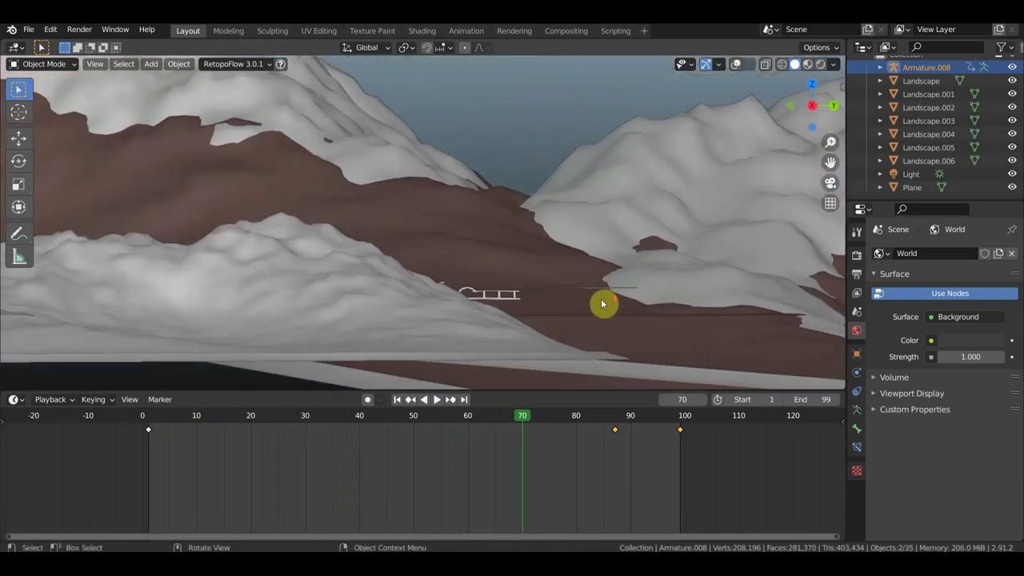
left_click(148, 424)
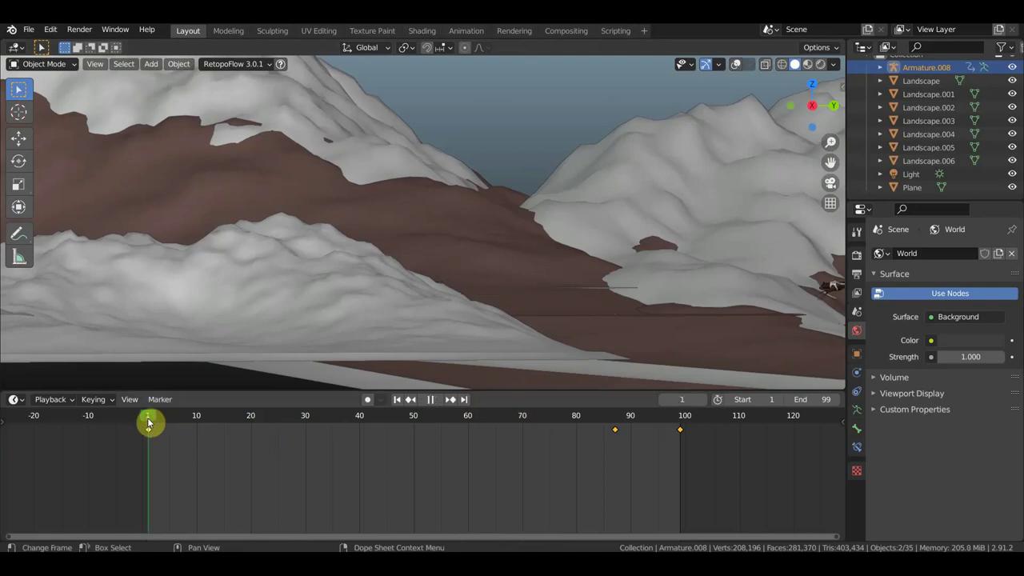
Turn overlays back on and select the ground plane, then the dog team's armature.
mouse_move(646, 299)
middle_mouse_down()
mouse_move(650, 309)
mouse_move(499, 304)
mouse_move(304, 265)
mouse_move(168, 258)
middle_mouse_up()
scroll(402, 231, "up", 5)
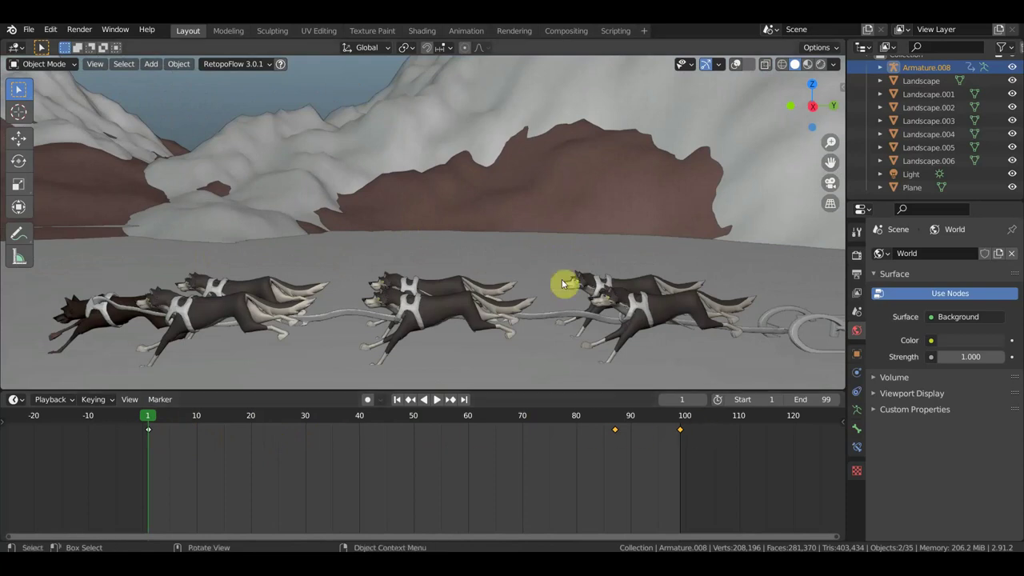
left_click(736, 64)
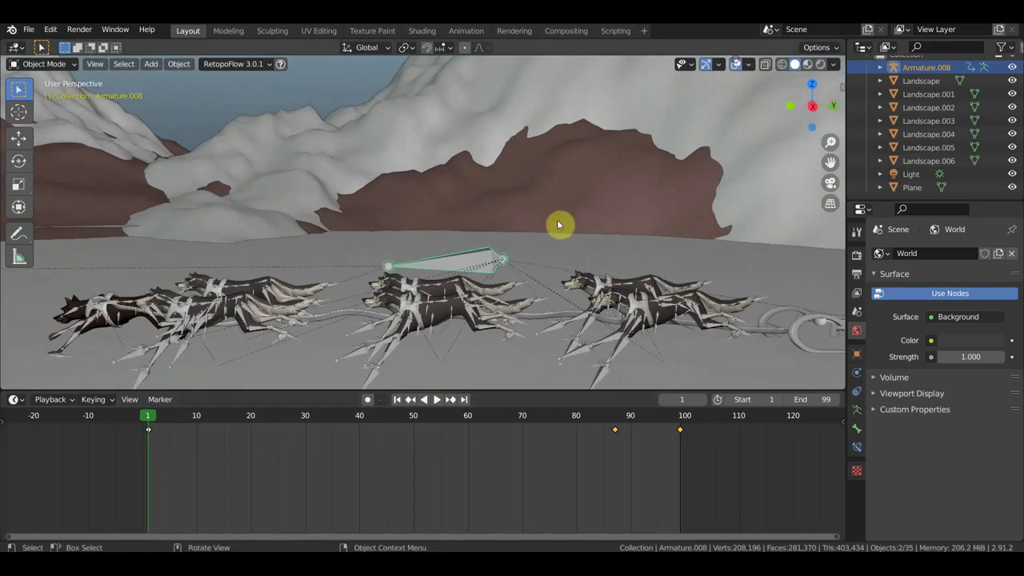
left_click(463, 256)
scroll(462, 256, "down", 3)
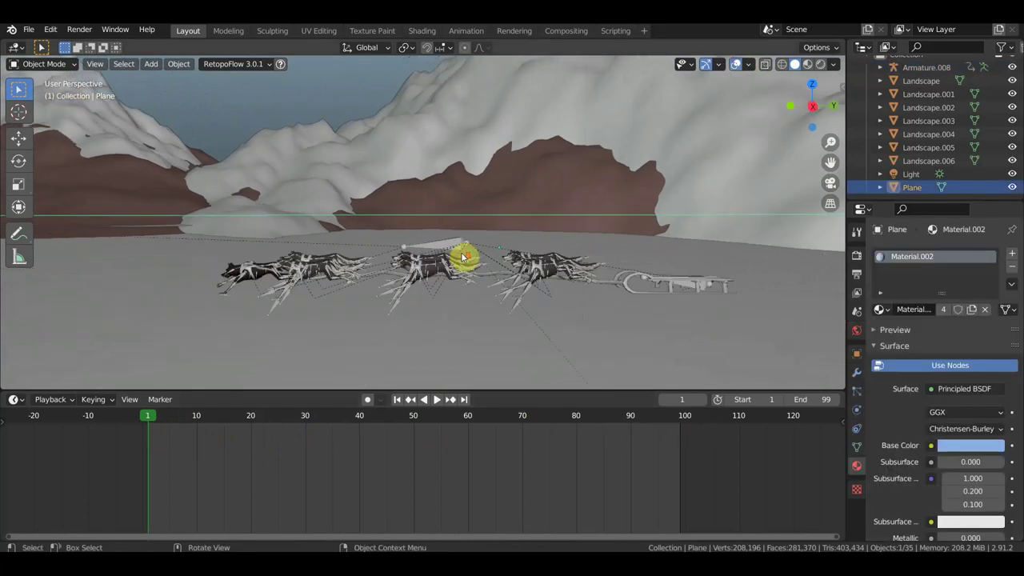
left_click(448, 248)
scroll(521, 290, "down", 3)
scroll(546, 286, "down", 2)
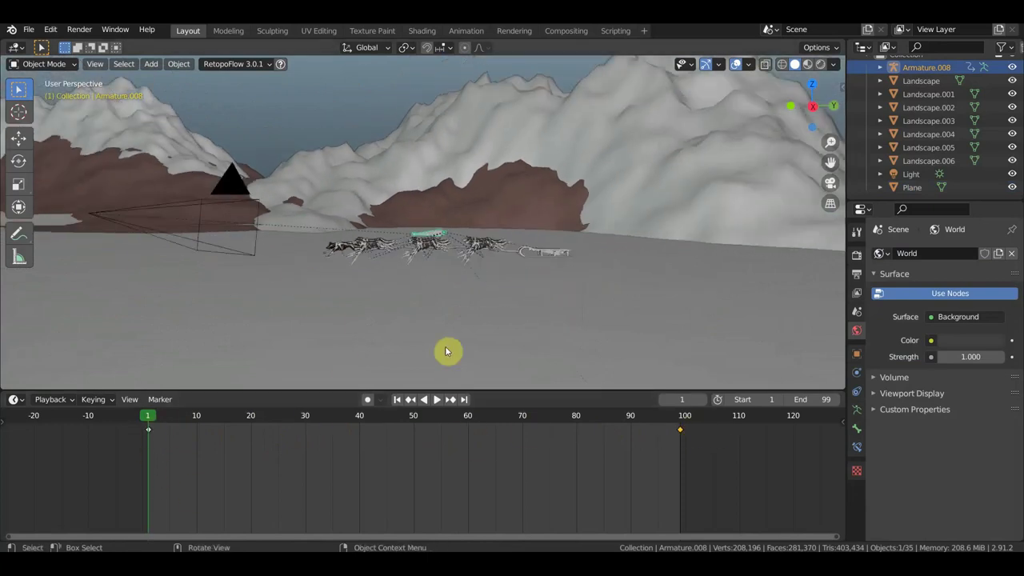
Pan and orbit around the snowy terrain and select the ground plane.
middle_click_drag(418, 304, 540, 301, "shift")
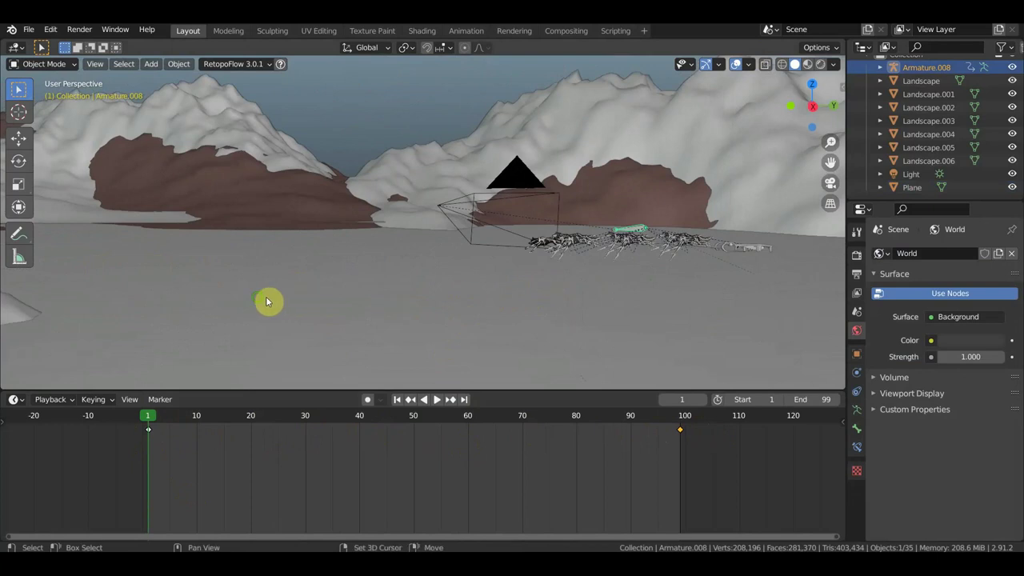
middle_click_drag(297, 302, 485, 287, "shift")
mouse_move(567, 282)
middle_mouse_down()
mouse_move(357, 279)
mouse_move(434, 272)
mouse_move(427, 277)
middle_mouse_up()
middle_click_drag(533, 267, 503, 270)
scroll(480, 271, "up", 2)
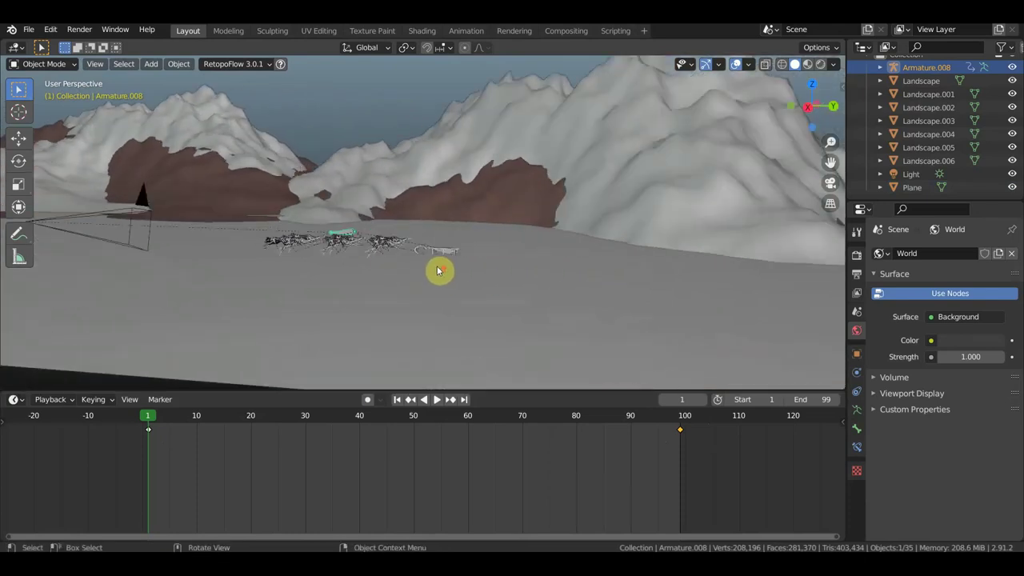
scroll(439, 271, "up", 2)
scroll(448, 272, "up", 2)
scroll(546, 274, "down", 4)
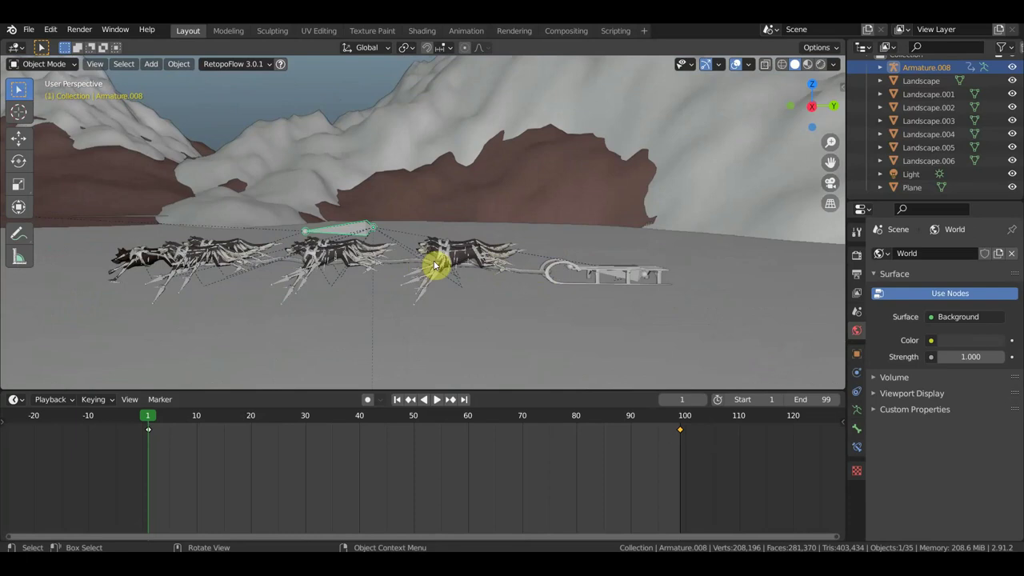
scroll(436, 265, "up", 2)
scroll(440, 264, "up", 1)
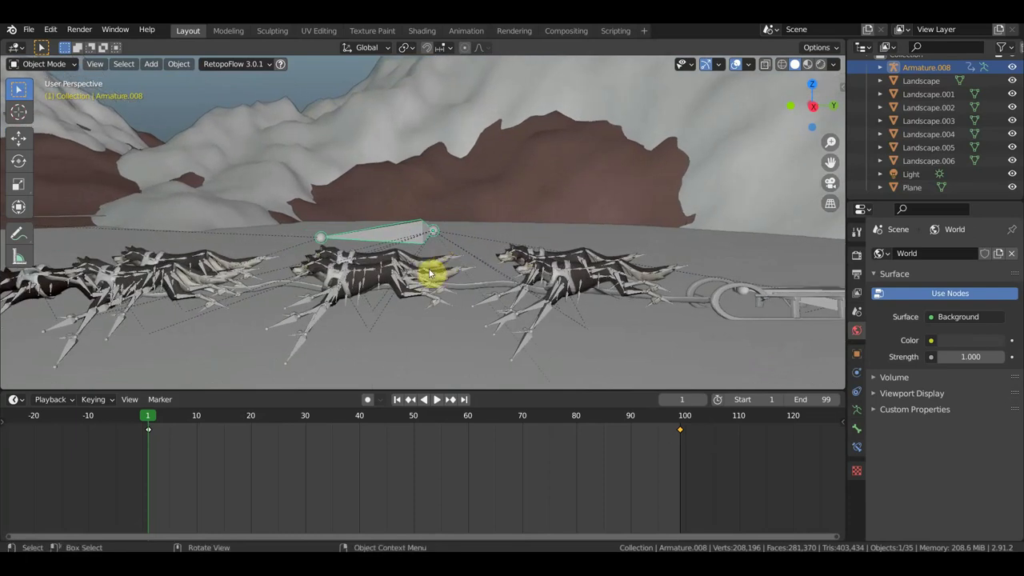
left_click(414, 352)
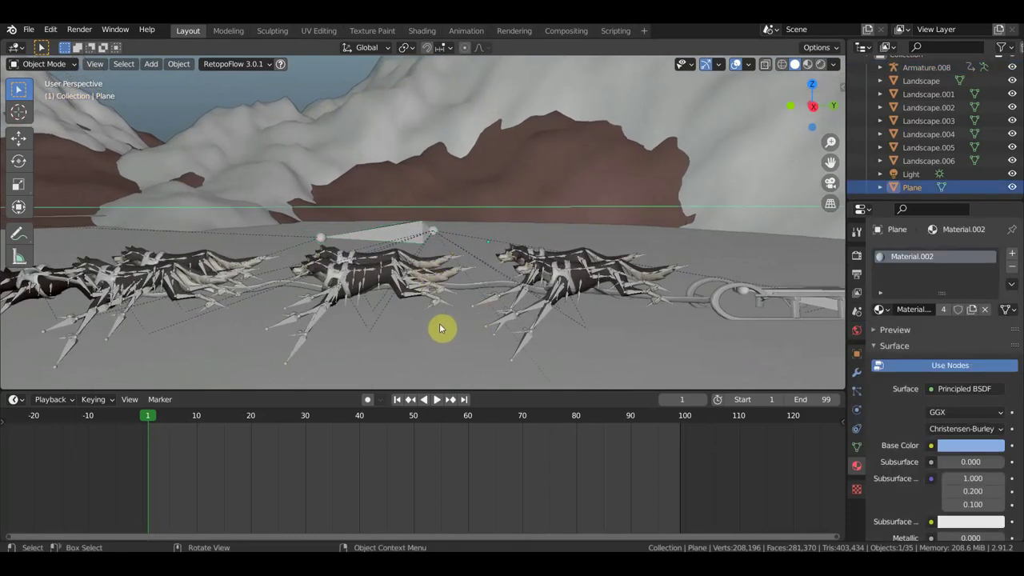
Add Landscape through Landscape.005 to the ground plane selection from a level side view.
scroll(448, 288, "down", 5)
middle_click_drag(467, 243, 468, 183)
left_click(536, 176, "shift")
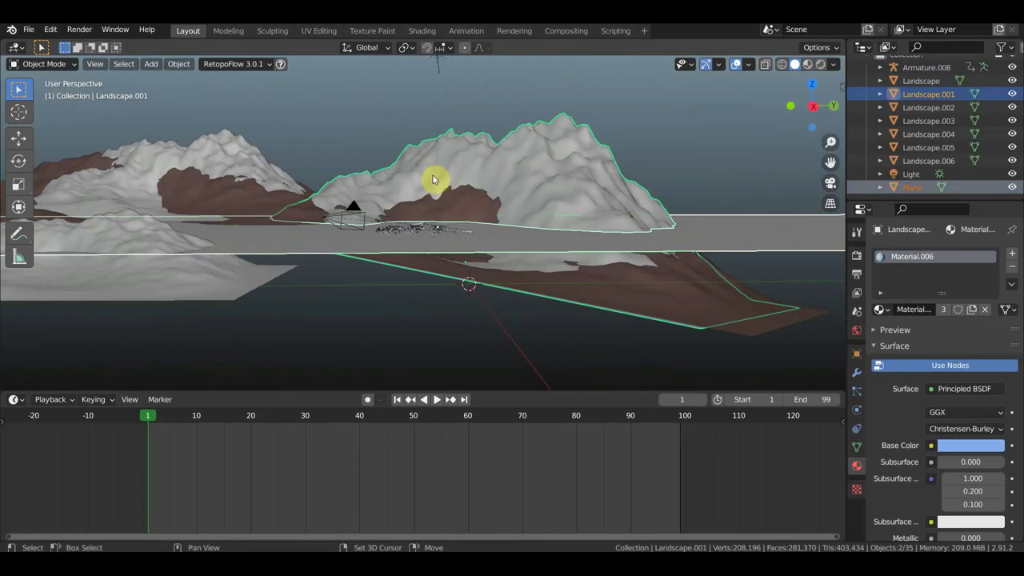
left_click(232, 181, "shift")
left_click(197, 297, "shift")
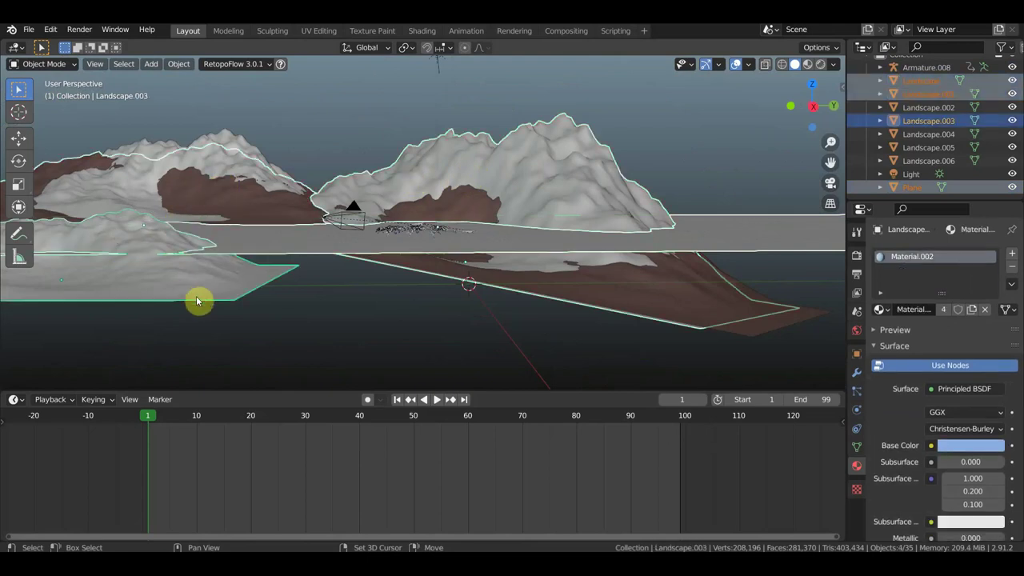
scroll(406, 286, "down", 2)
scroll(405, 286, "down", 3)
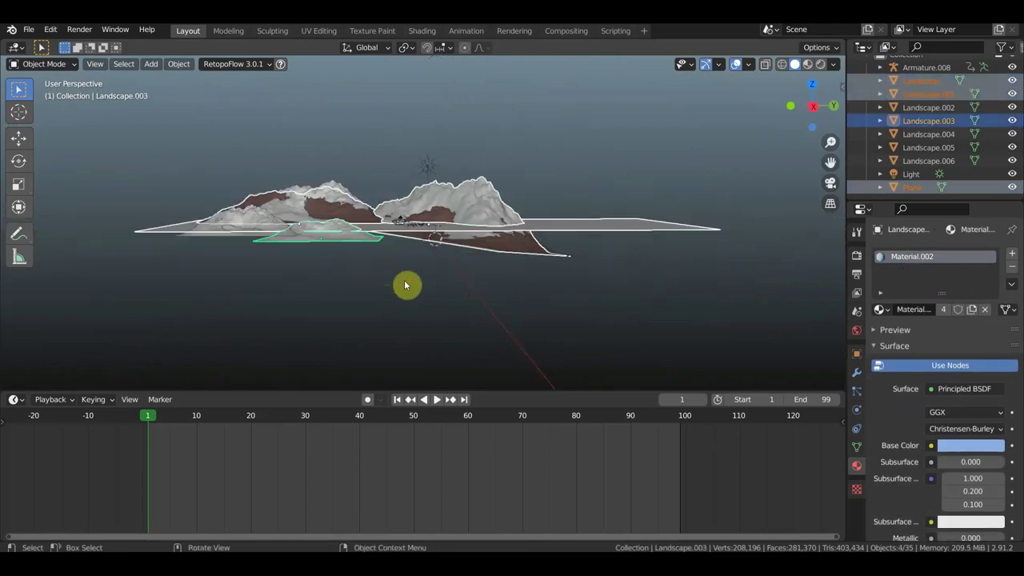
left_click(247, 214, "shift")
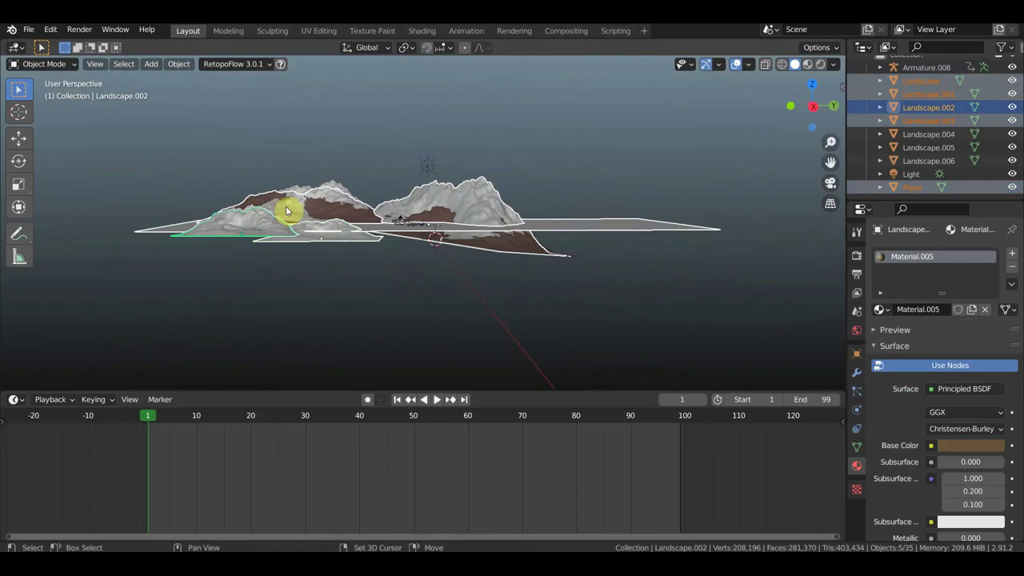
left_click(292, 224, "shift")
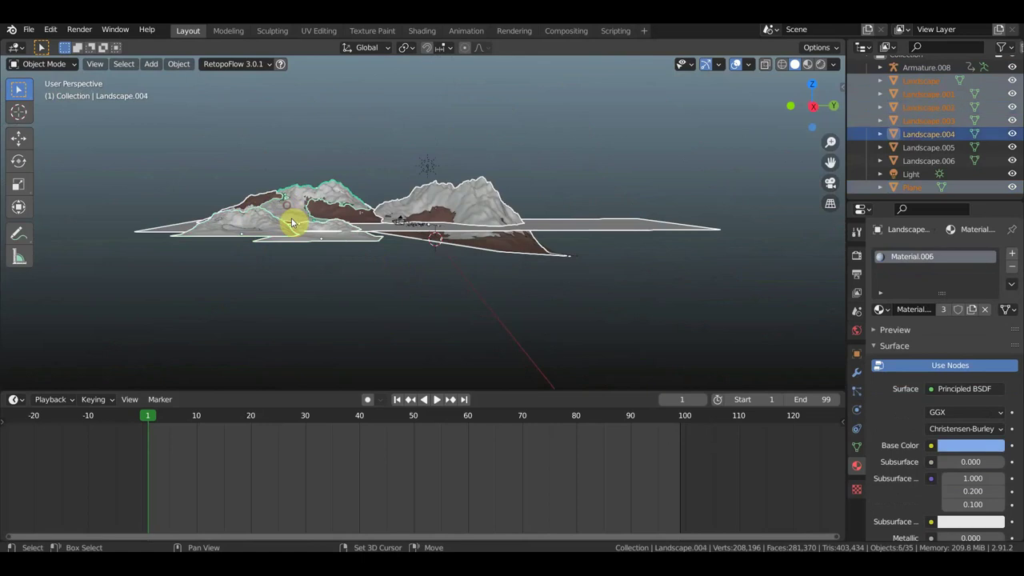
left_click(473, 207, "shift")
left_click(439, 222, "shift")
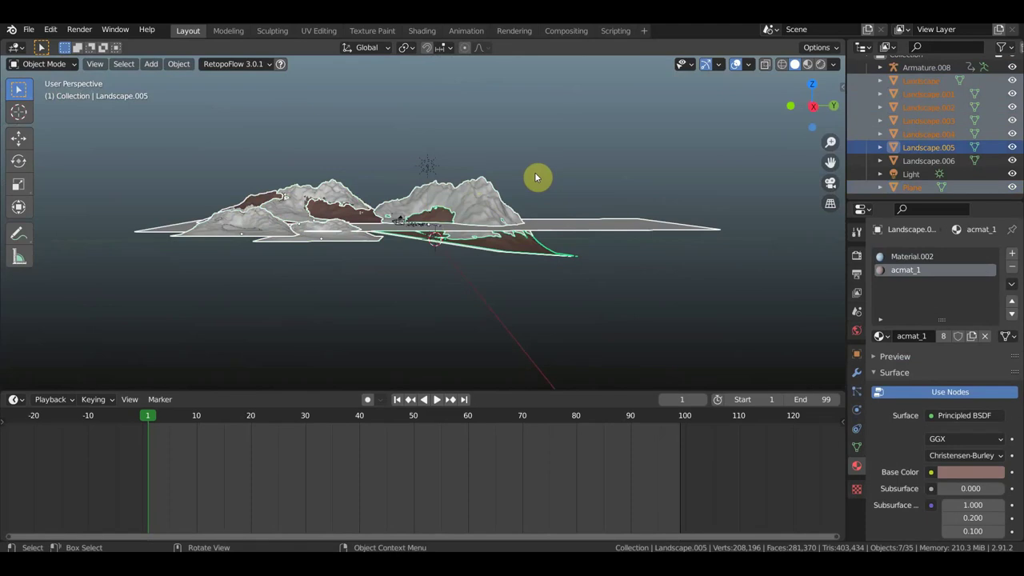
Keyframe the landscapes' location and rotation at frame 1 and move to the end of the range.
key("i")
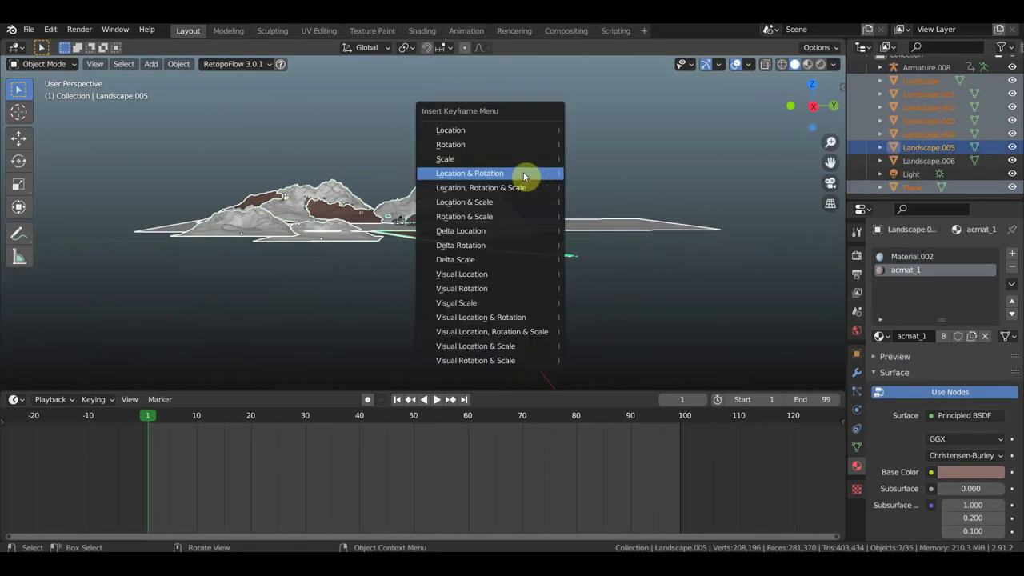
left_click(525, 173)
mouse_move(153, 419)
left_mouse_down()
mouse_move(685, 430)
mouse_move(676, 432)
left_mouse_up()
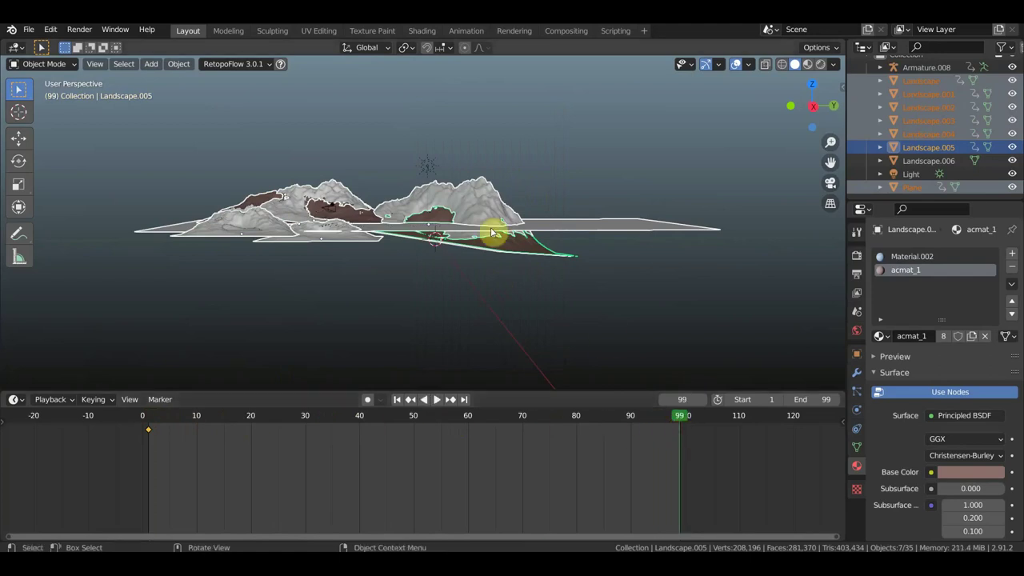
Move the landscapes 36.759 m along Y and keyframe Location & Rotation at frame 99.
left_click(18, 206)
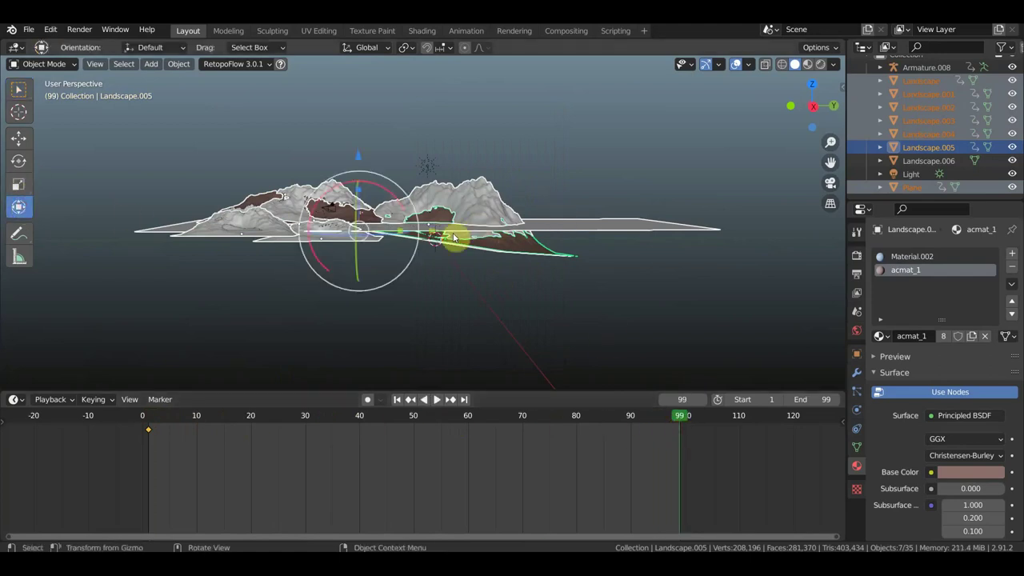
mouse_move(431, 235)
left_mouse_down()
mouse_move(600, 245)
mouse_move(550, 250)
left_mouse_up()
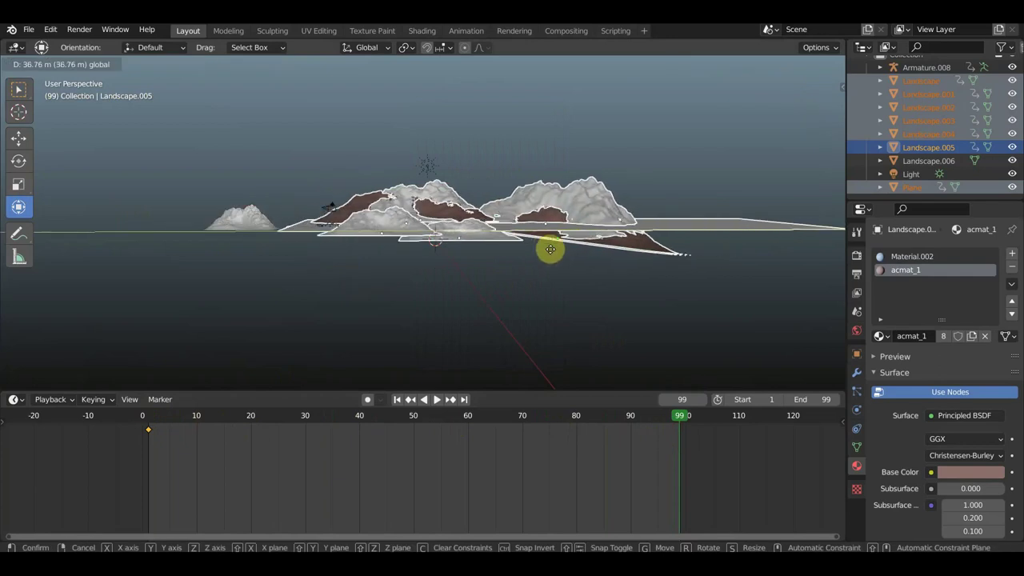
left_click_drag(550, 250, 550, 249)
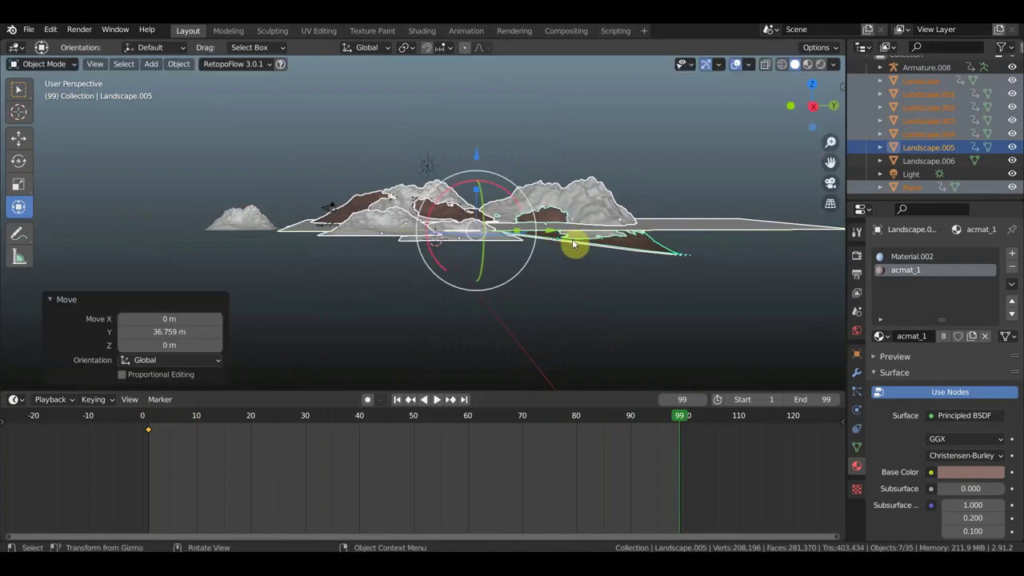
key("i")
left_click(568, 234)
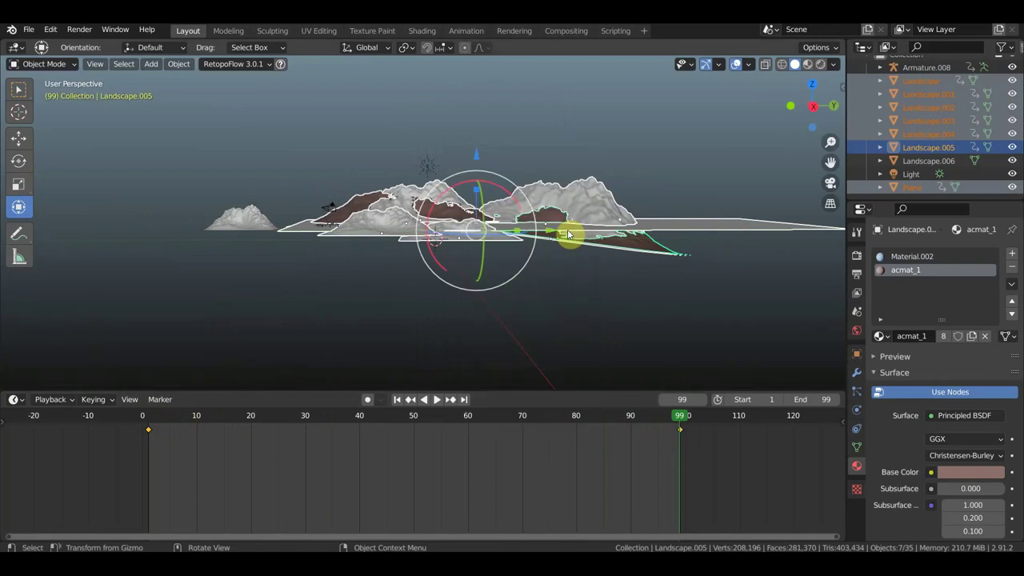
key("i")
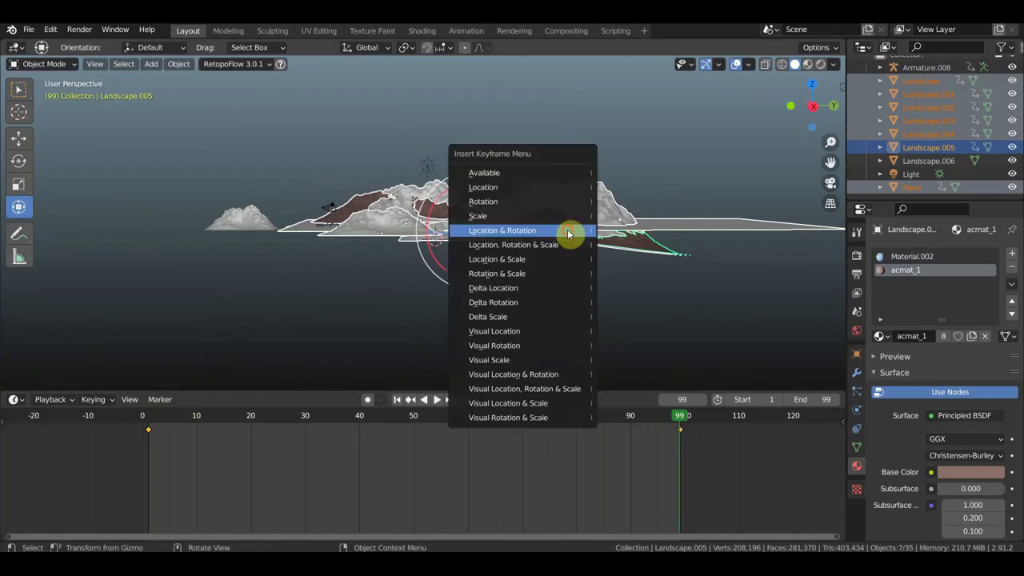
left_click(568, 231)
mouse_move(567, 232)
middle_mouse_down("shift")
mouse_move(425, 255)
mouse_move(501, 225)
mouse_move(598, 213)
mouse_move(533, 212)
mouse_move(549, 224)
mouse_move(485, 235)
mouse_move(425, 222)
middle_mouse_up("shift")
scroll(425, 255, "up", 4)
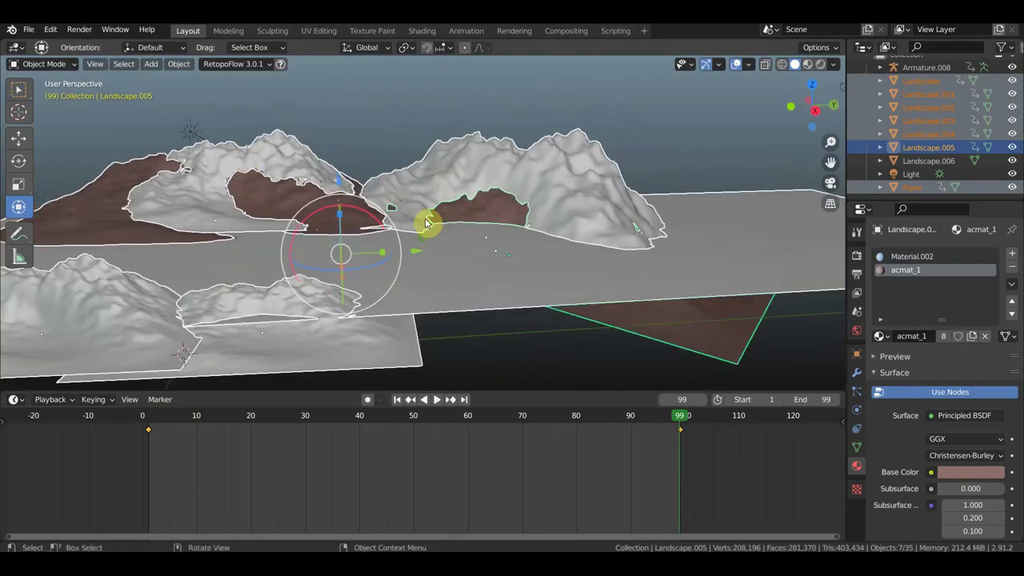
mouse_move(423, 183)
middle_mouse_down()
mouse_move(563, 181)
mouse_move(546, 188)
middle_mouse_up()
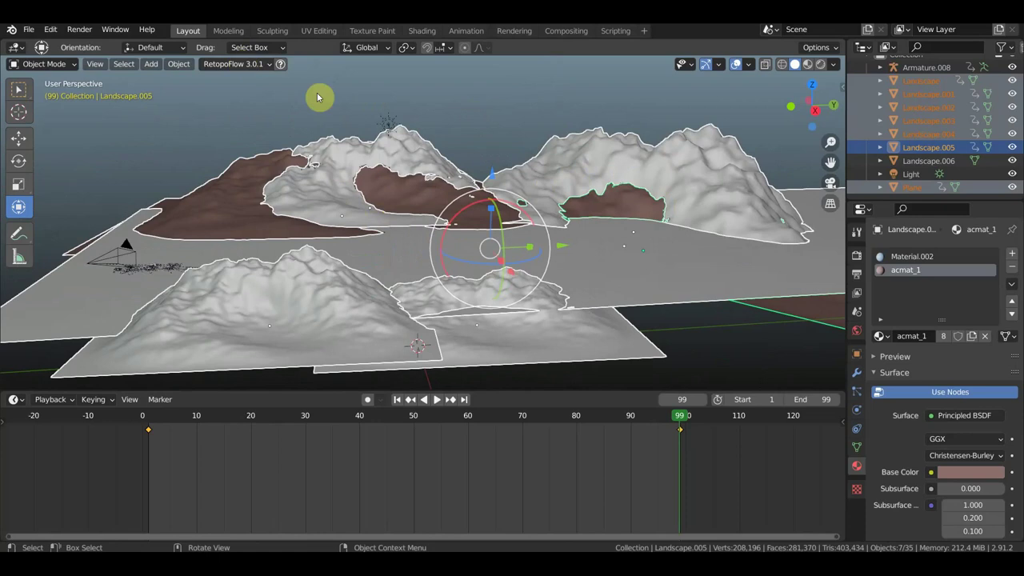
middle_click_drag(359, 213, 382, 208, "shift")
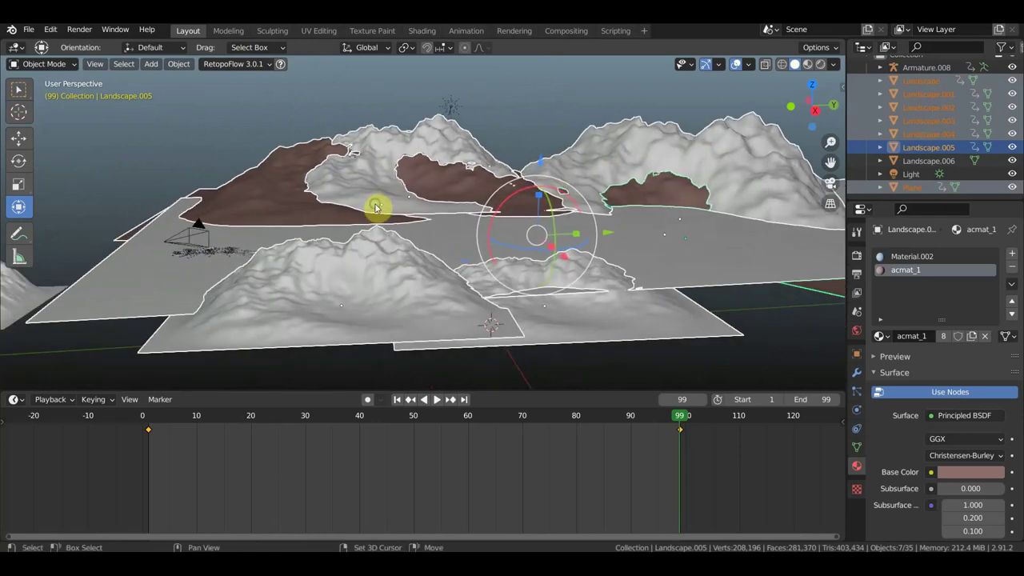
key("space")
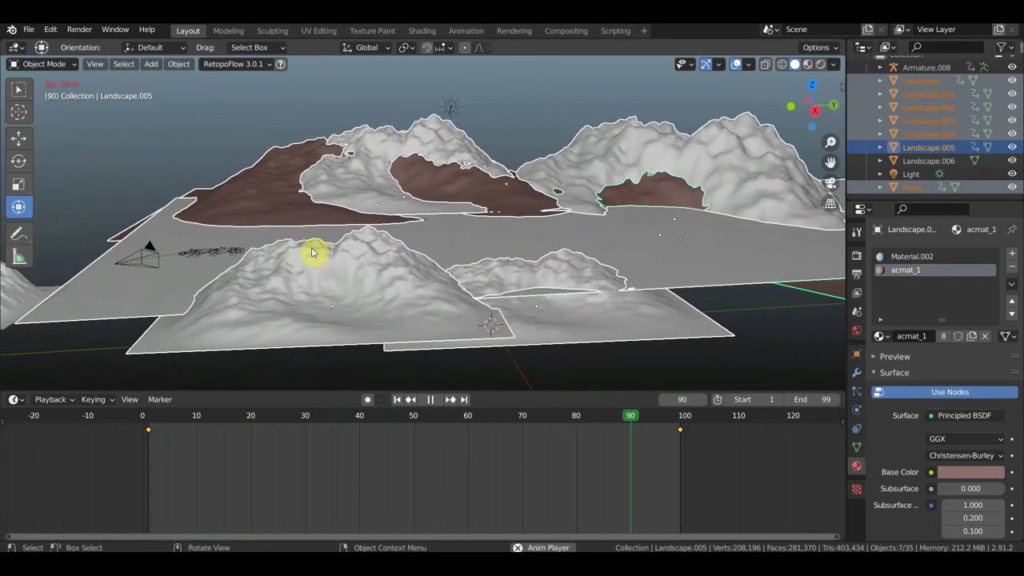
key("space")
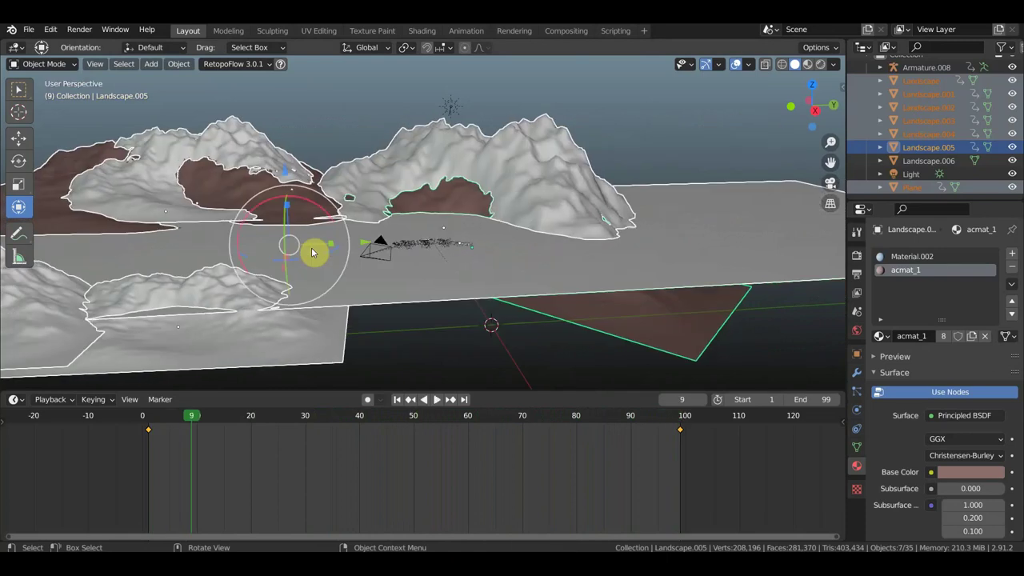
scroll(322, 252, "up", 5)
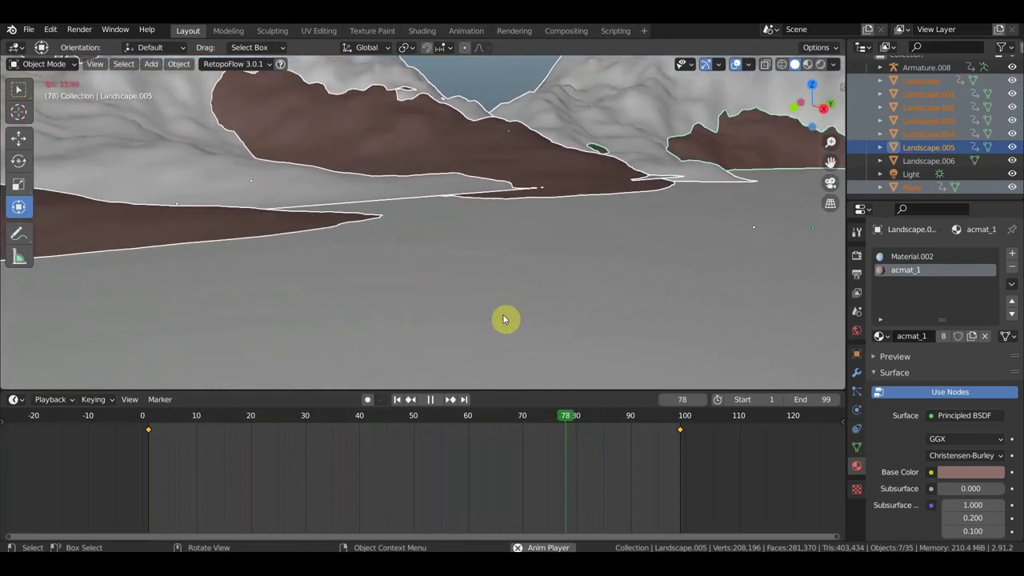
key("space")
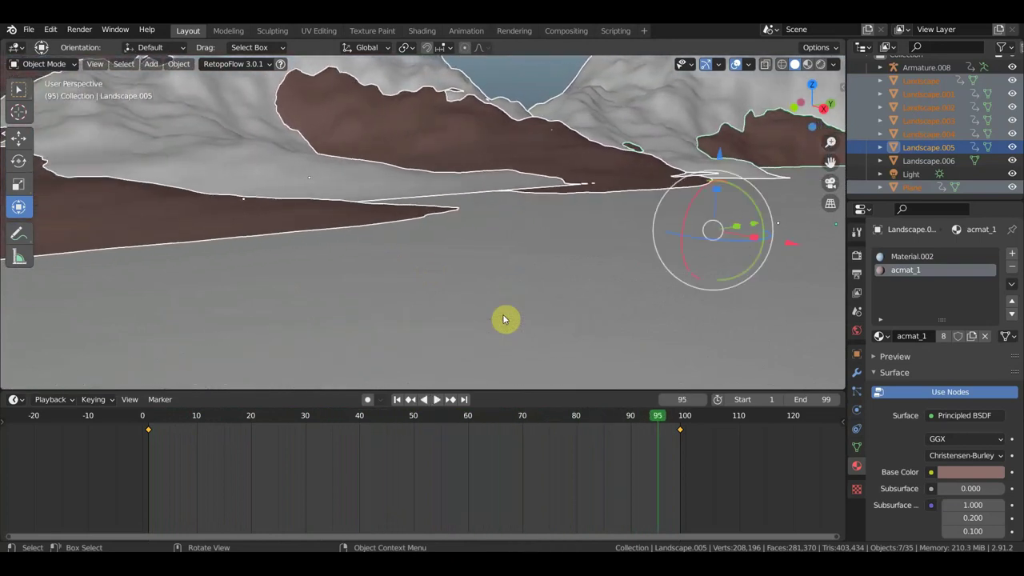
scroll(425, 284, "down", 4)
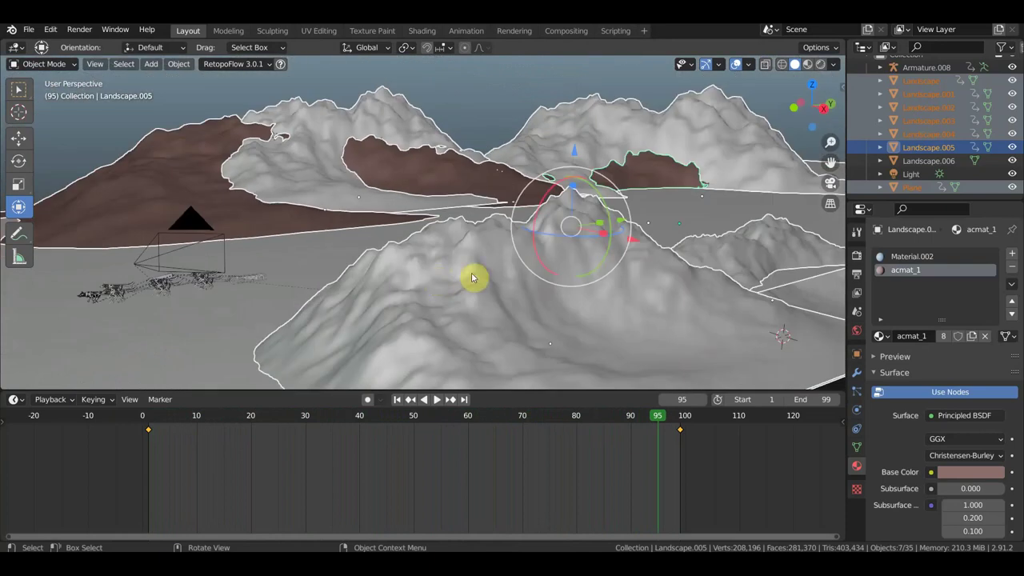
scroll(475, 279, "down", 2)
middle_click_drag(472, 278, 613, 247)
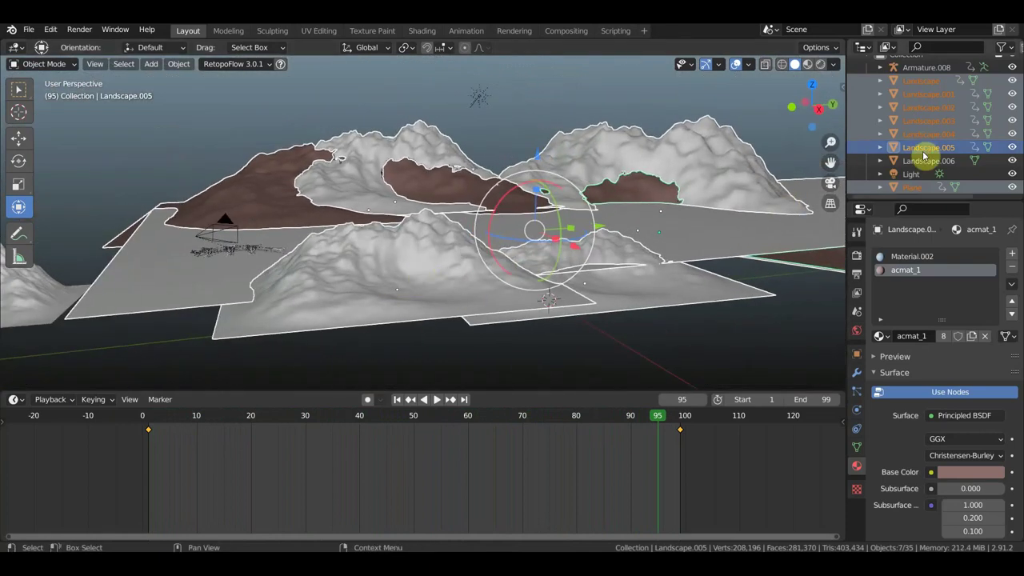
mouse_move(296, 235)
middle_mouse_down()
mouse_move(376, 226)
mouse_move(370, 235)
middle_mouse_up()
left_click(244, 254)
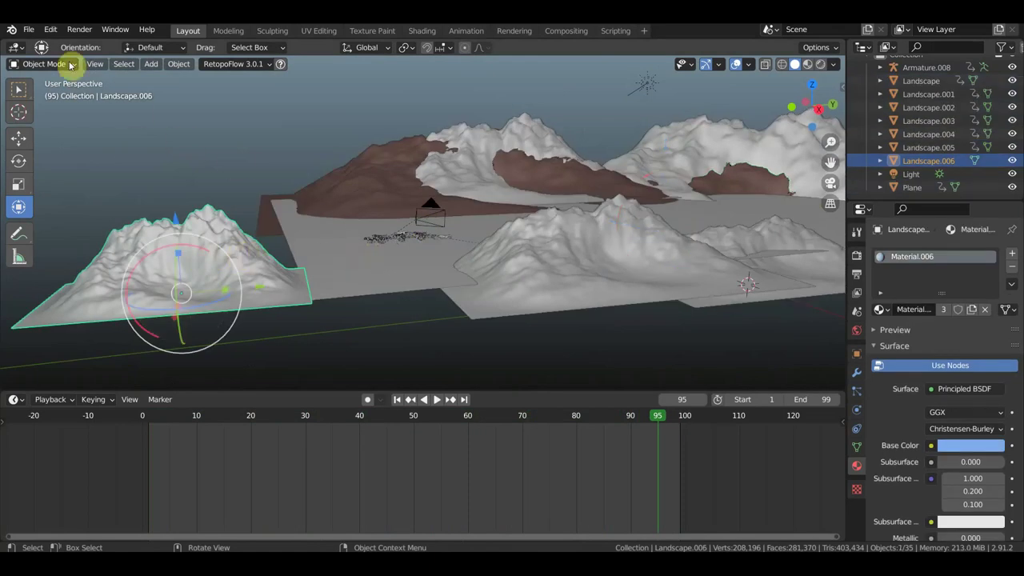
Discard unsaved changes and reopen the most recent file 'анимация упряжка1.blend'.
left_click(28, 29)
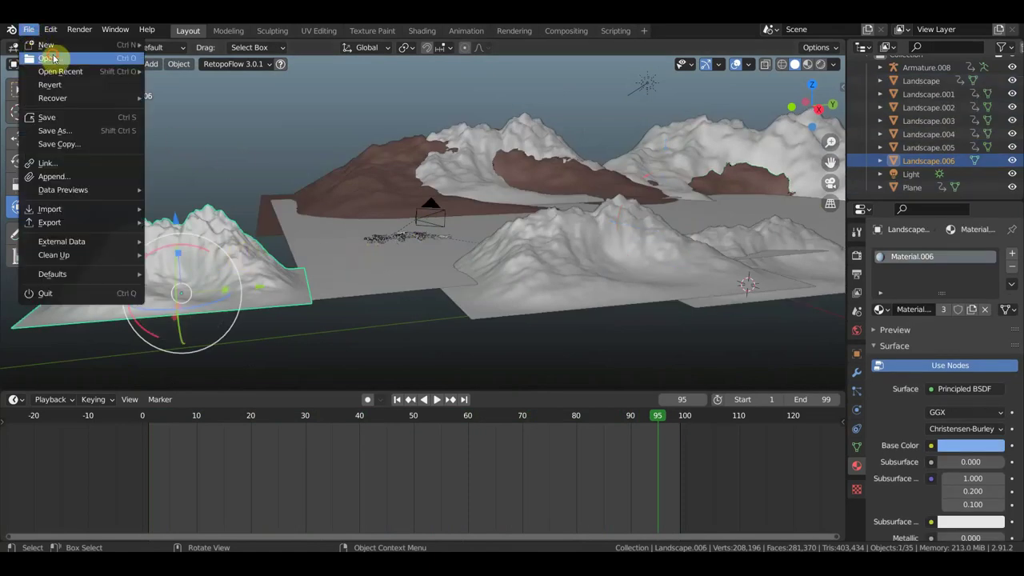
left_click(52, 59)
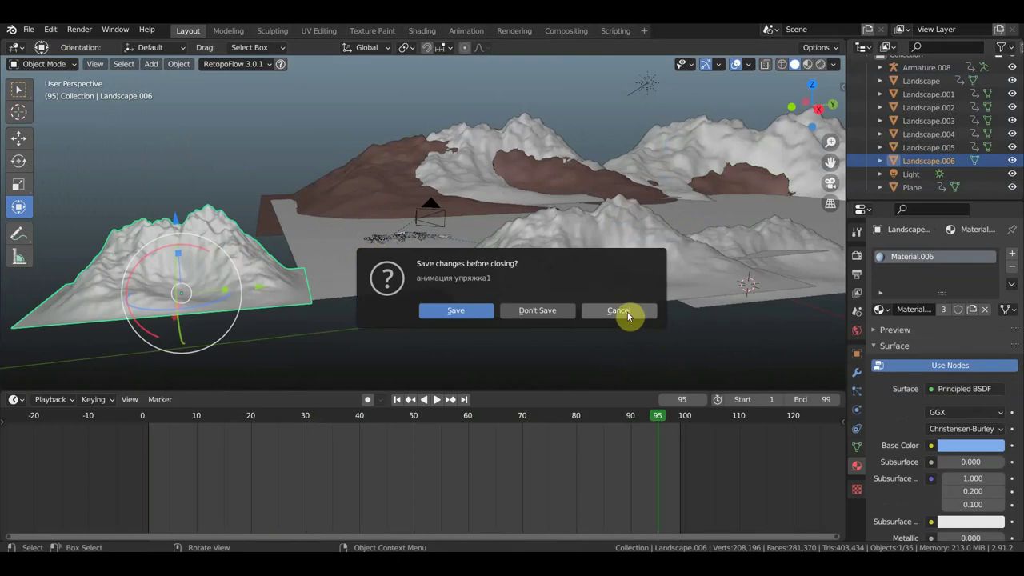
left_click(627, 311)
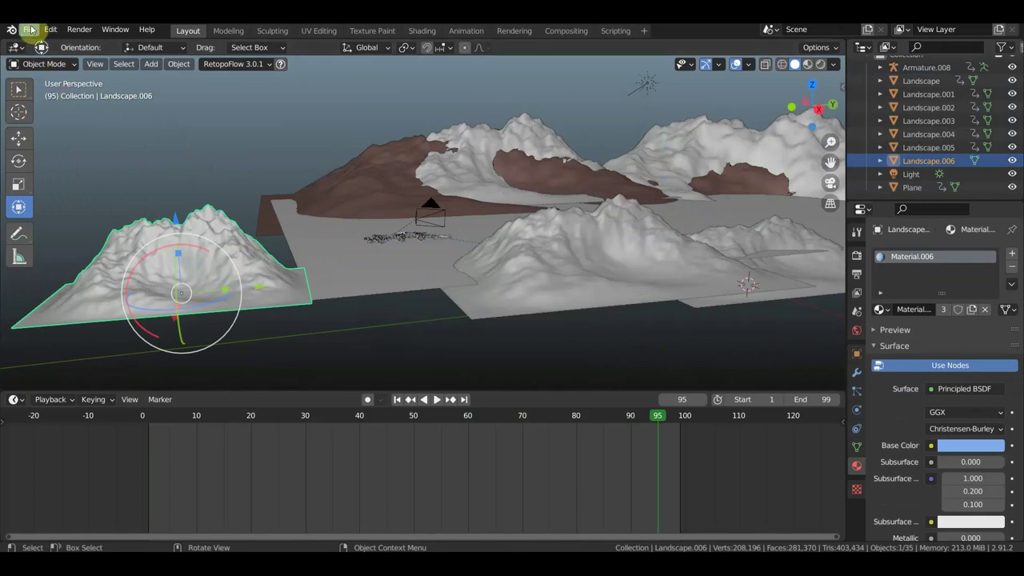
left_click(29, 29)
left_click(182, 72)
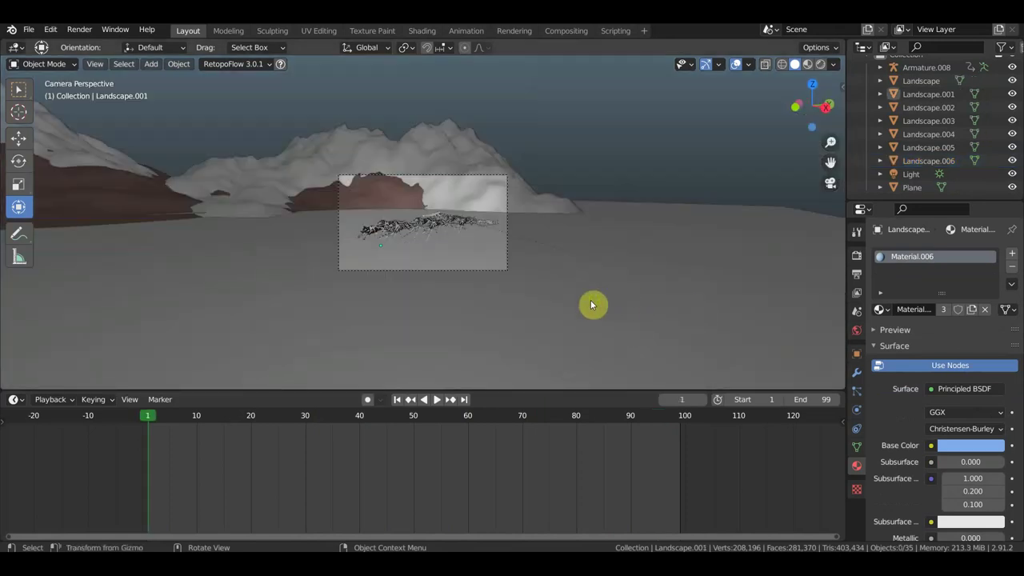
Delete all keyframes of Armature.008 and play back to check, stopping at frame 21.
middle_click_drag(592, 304, 537, 306)
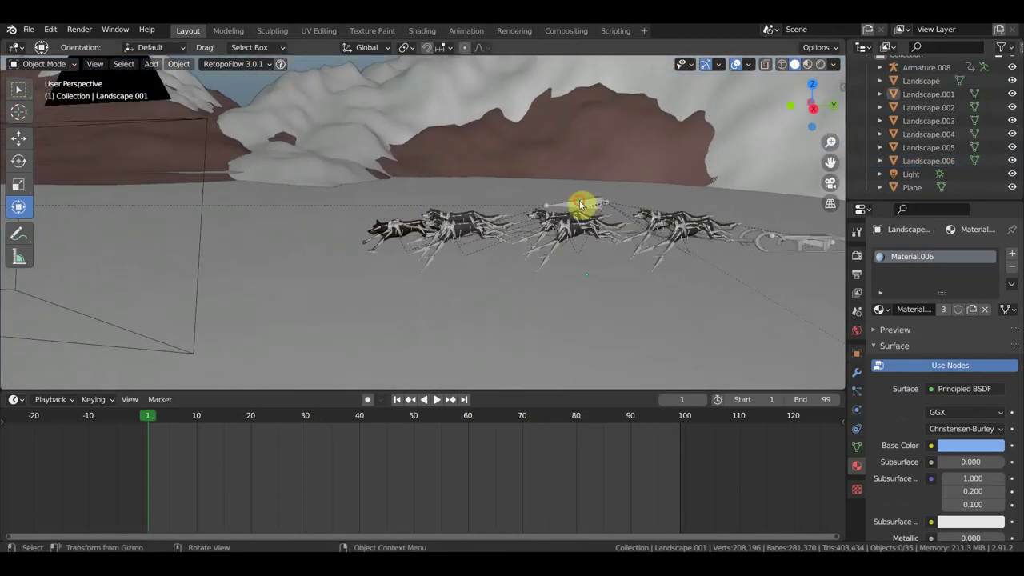
left_click(581, 205)
left_click_drag(742, 490, 104, 417)
key("x")
left_click(106, 419)
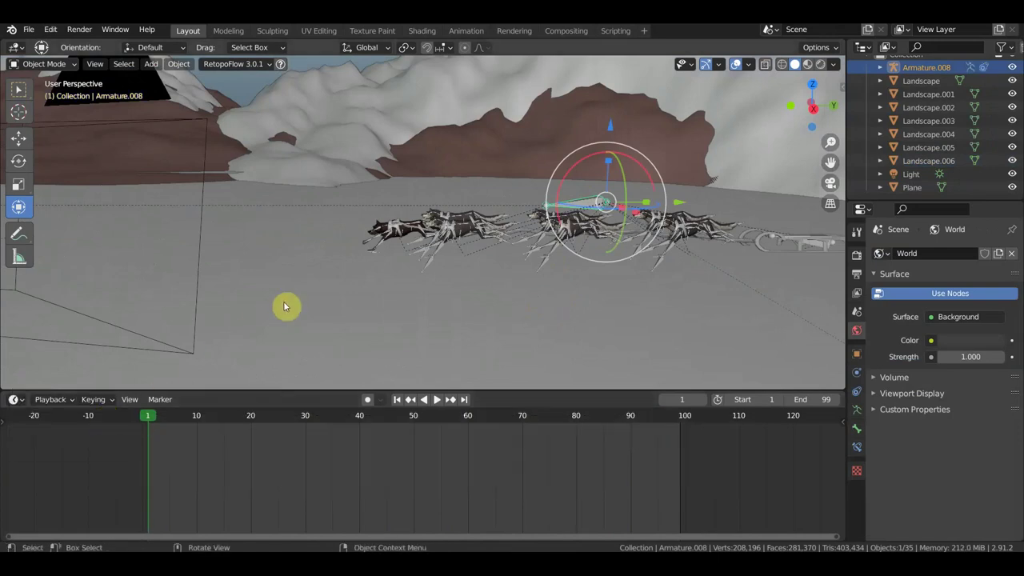
key("space")
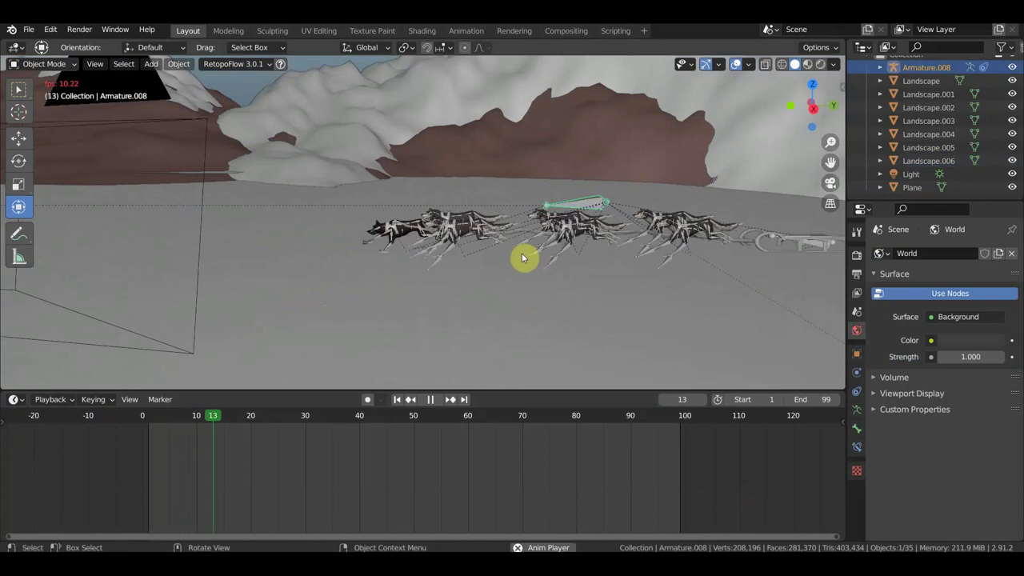
key("space")
Select the camera and delete it from the scene.
middle_click_drag(192, 228, 370, 216)
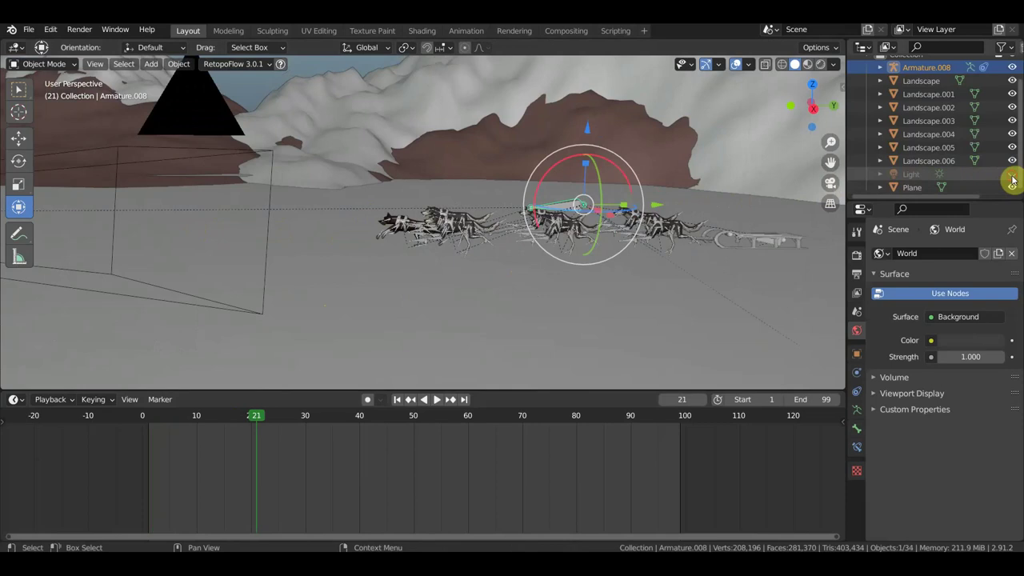
scroll(941, 152, "up", 2)
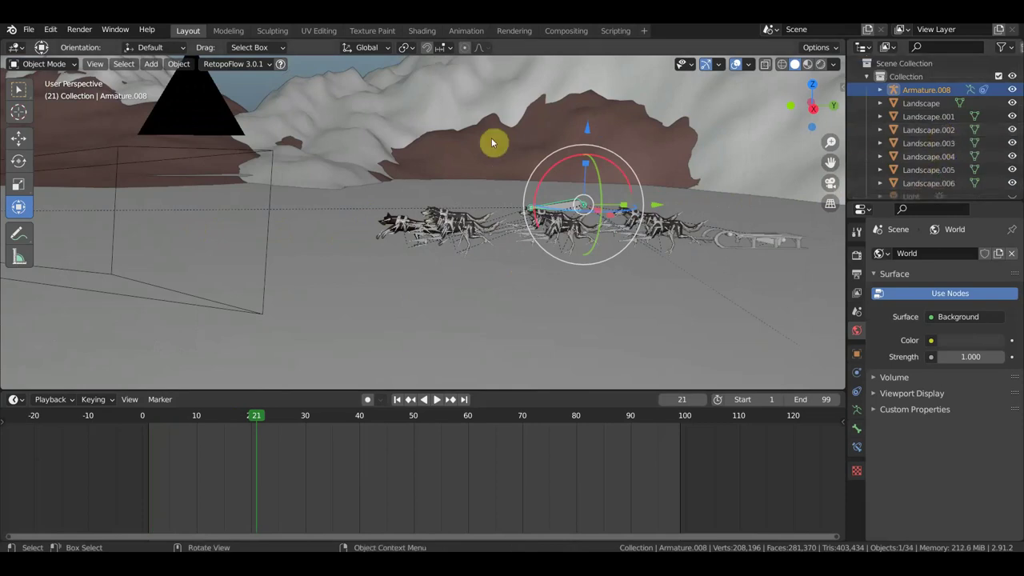
left_click(270, 189)
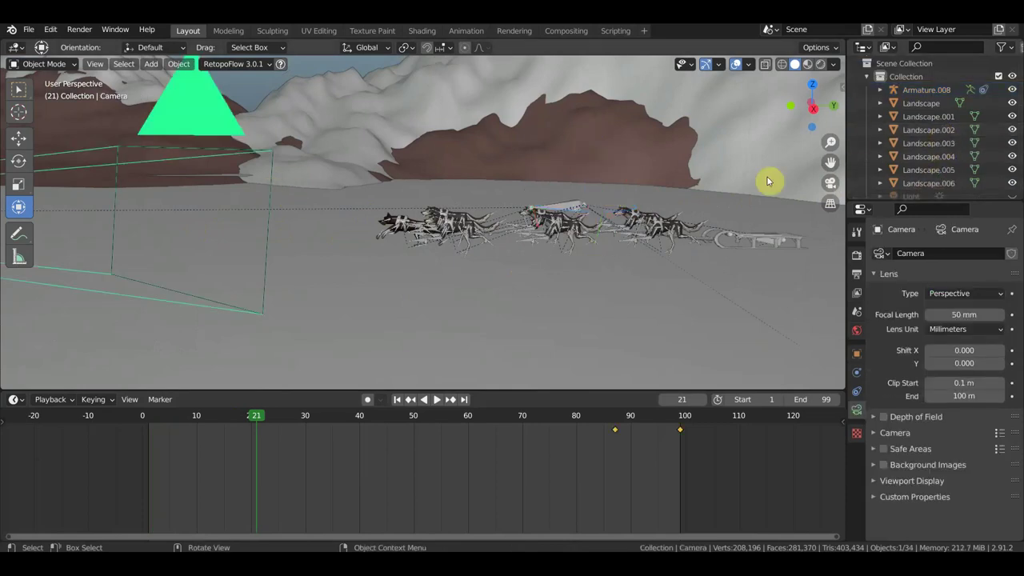
scroll(979, 152, "down", 1)
scroll(979, 152, "up", 1)
left_click(880, 90)
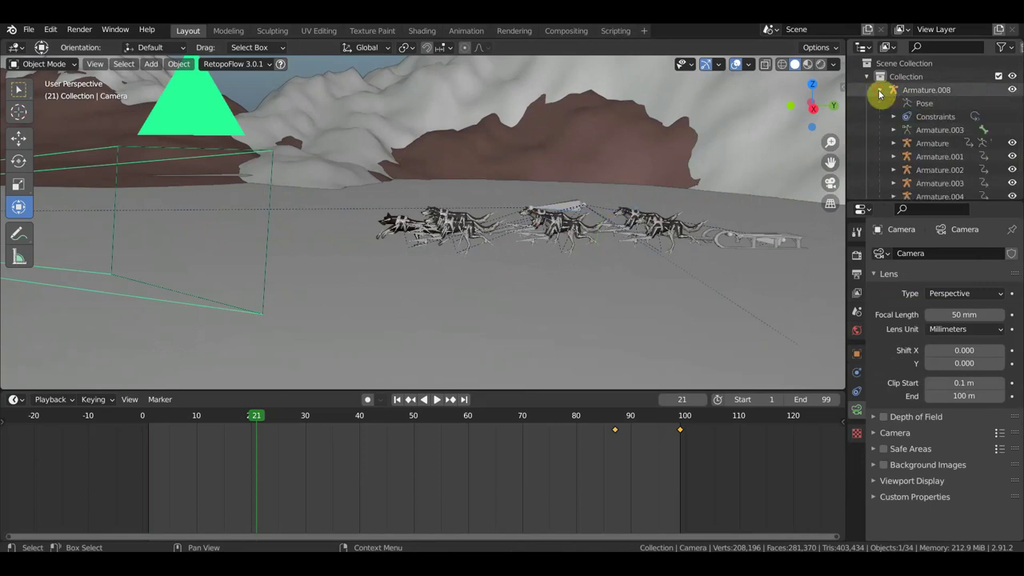
key("h")
scroll(928, 160, "down", 5)
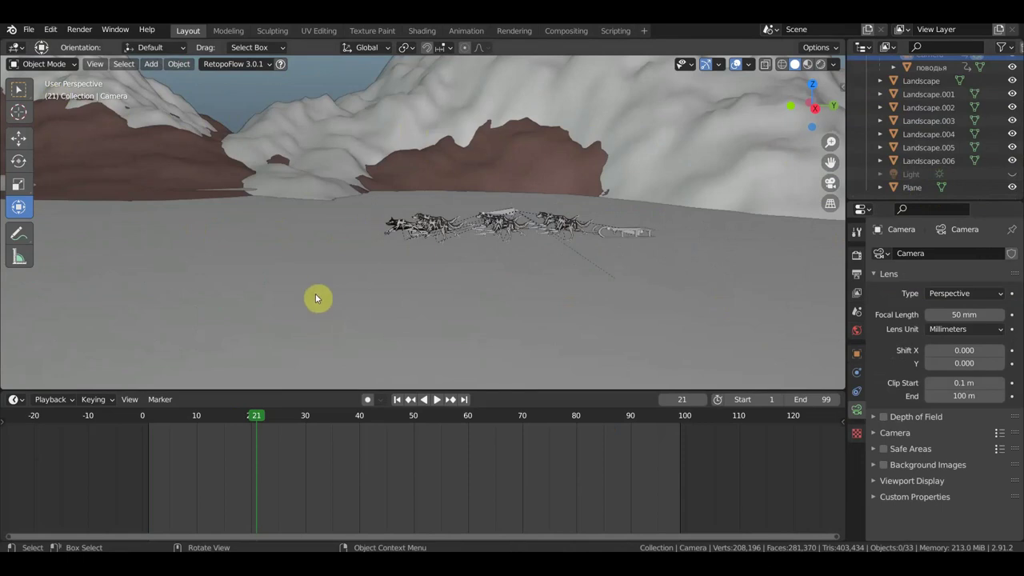
Add a NURBS path and enter Edit Mode in top orthographic view.
left_click(159, 64)
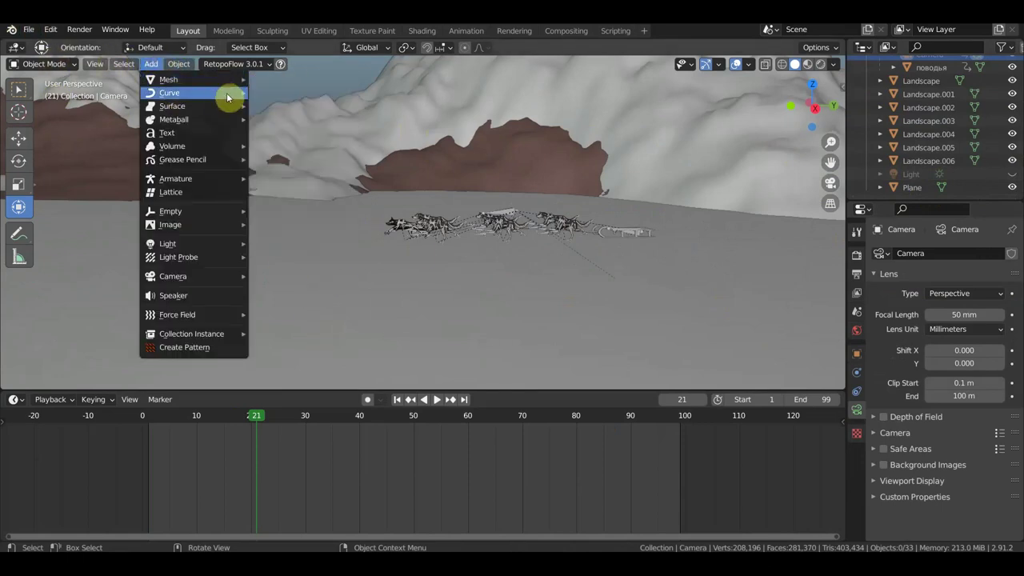
mouse_move(169, 93)
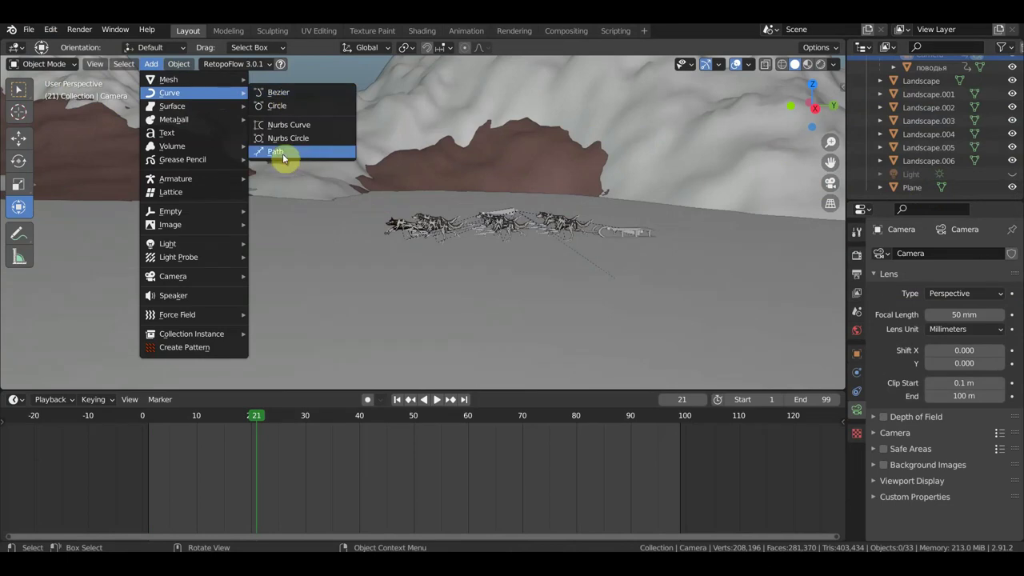
left_click(282, 153)
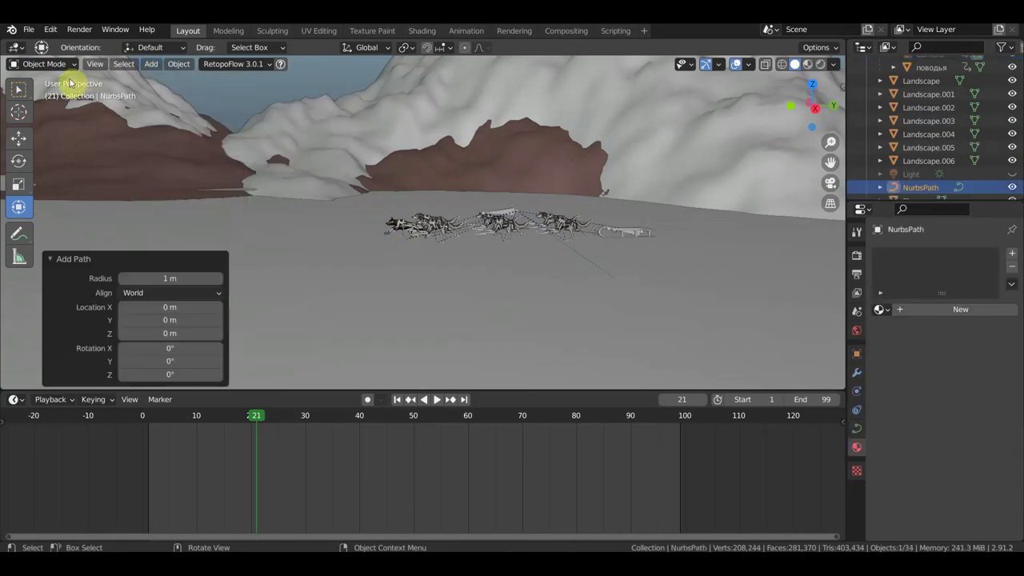
left_click(46, 68)
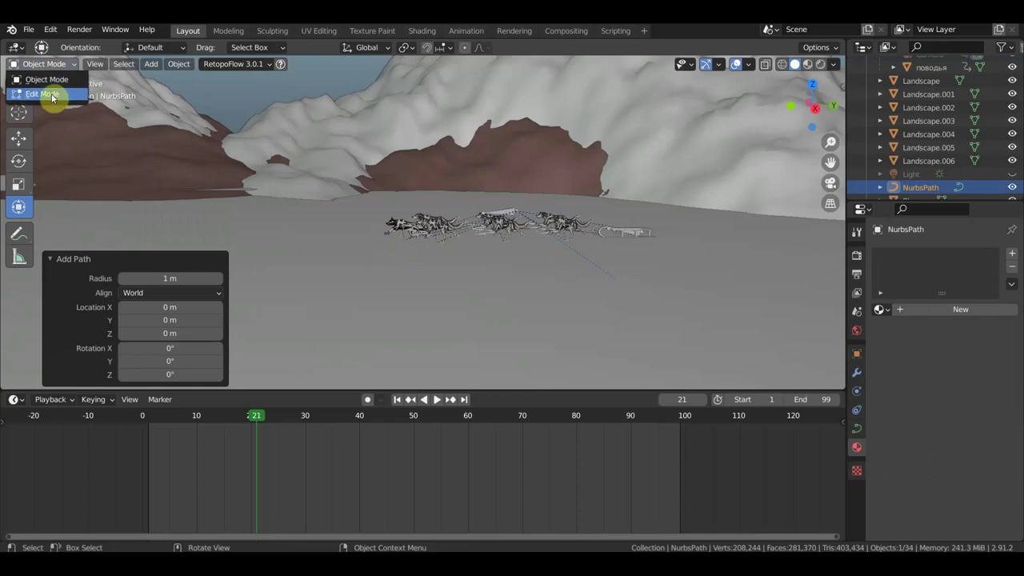
left_click(52, 98)
middle_click_drag(331, 203, 416, 256)
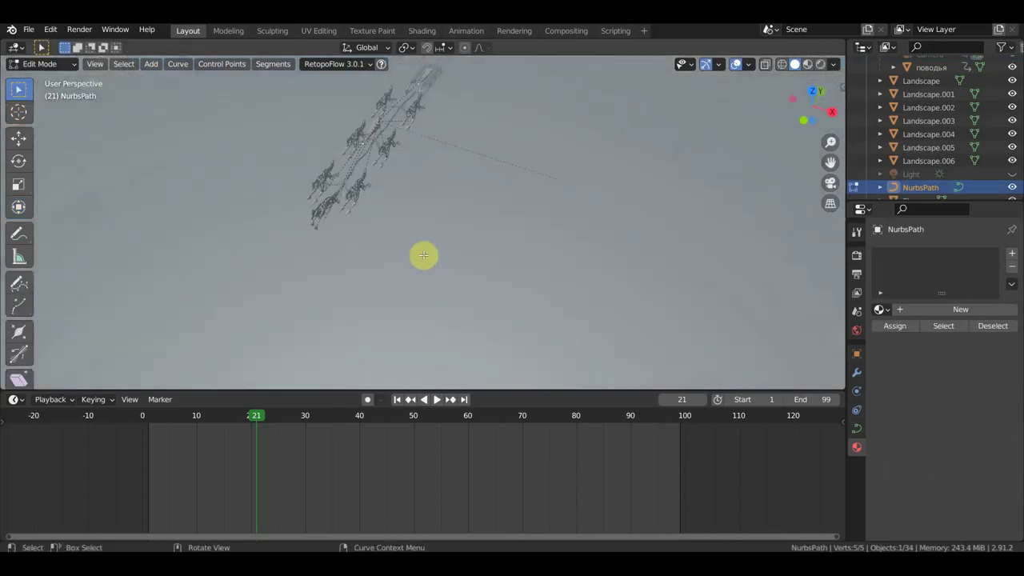
key("KP_7")
scroll(439, 233, "down", 2)
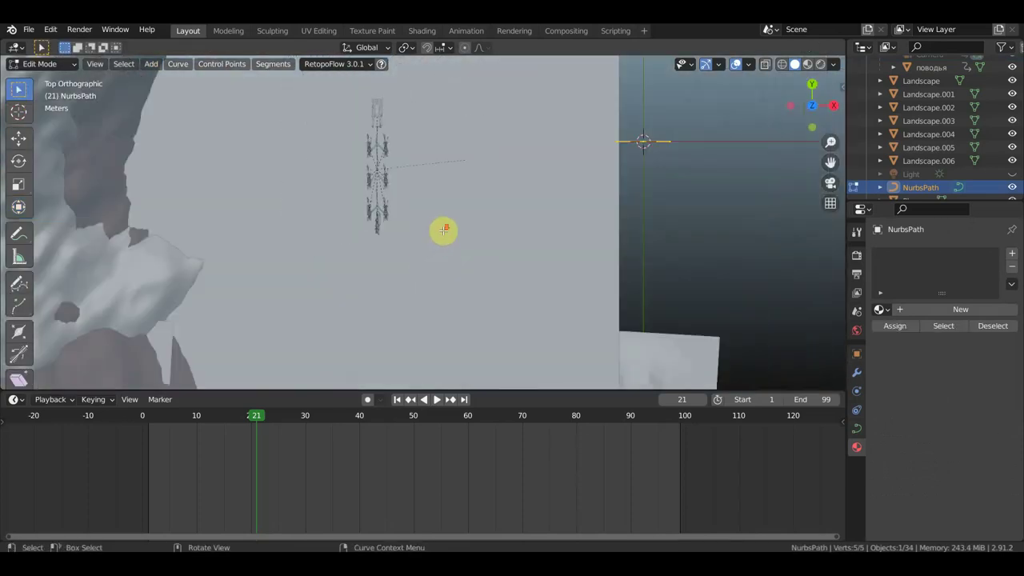
scroll(441, 229, "down", 1)
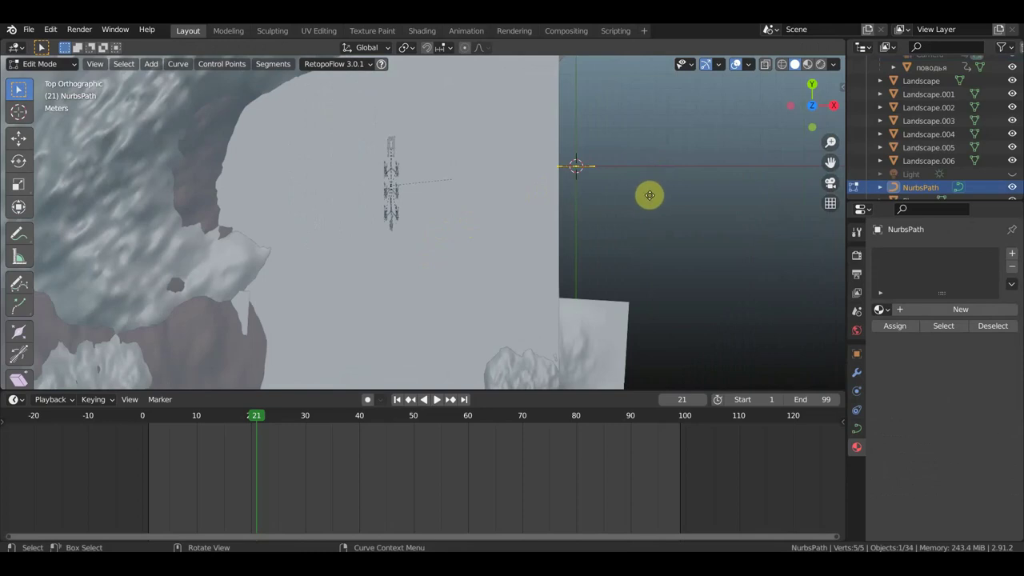
Move a path point, then rotate the selected points about -91°.
key("g")
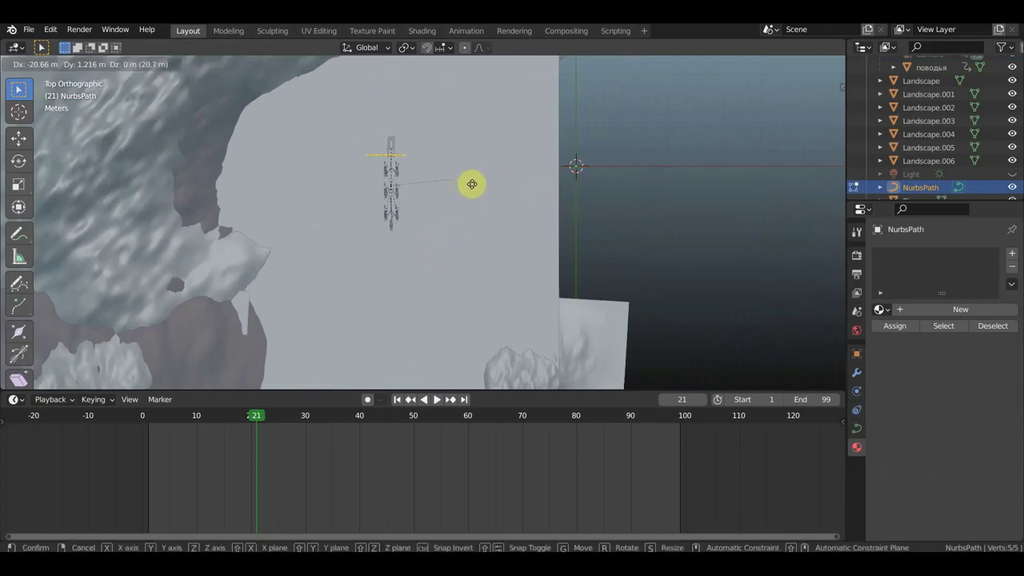
left_click(472, 184)
key("r")
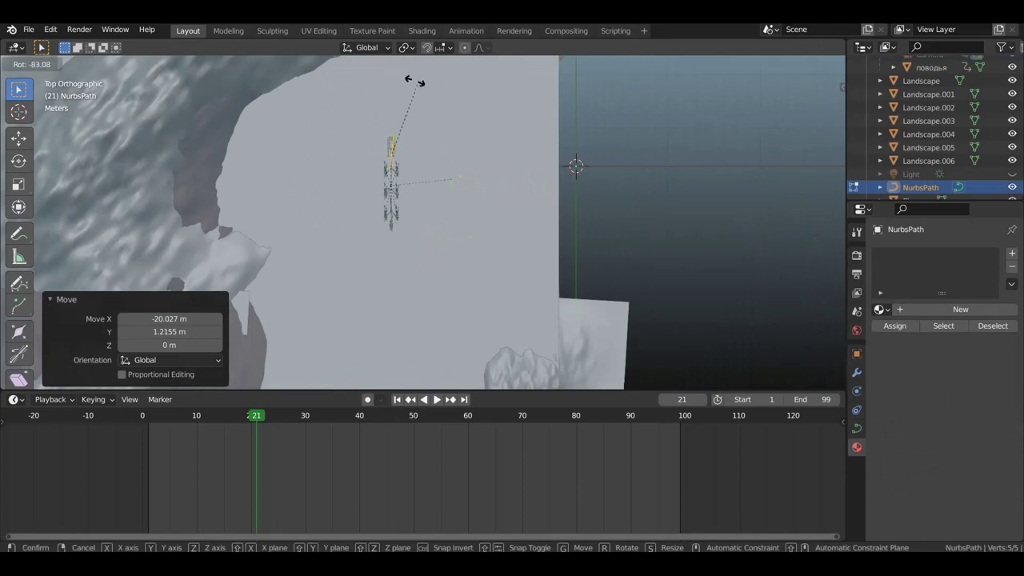
left_click(407, 80)
Box-select the front path points and move them 66.369 m back along Y.
key("b")
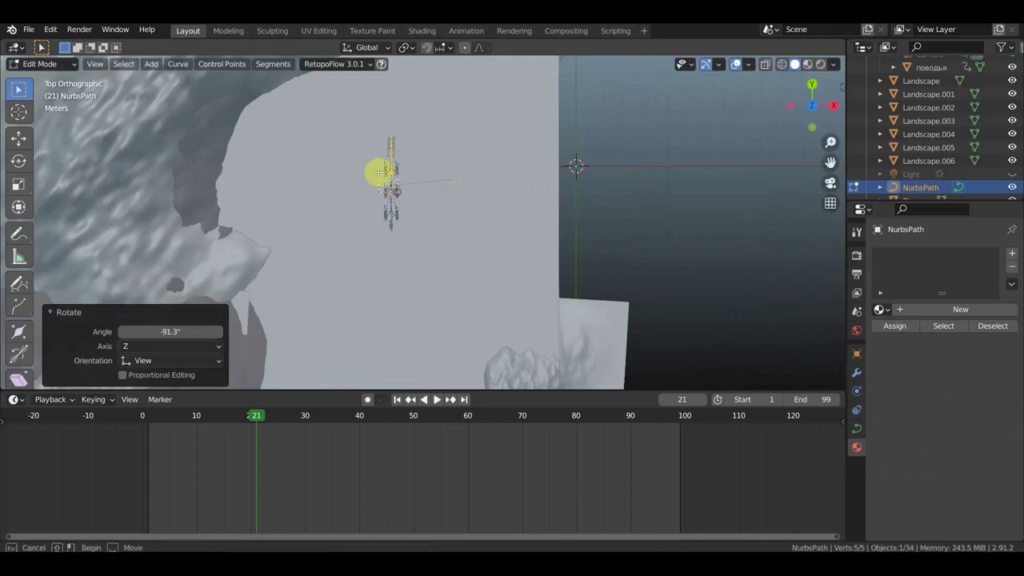
mouse_move(381, 169)
left_mouse_down()
mouse_move(448, 193)
mouse_move(355, 161)
left_mouse_up()
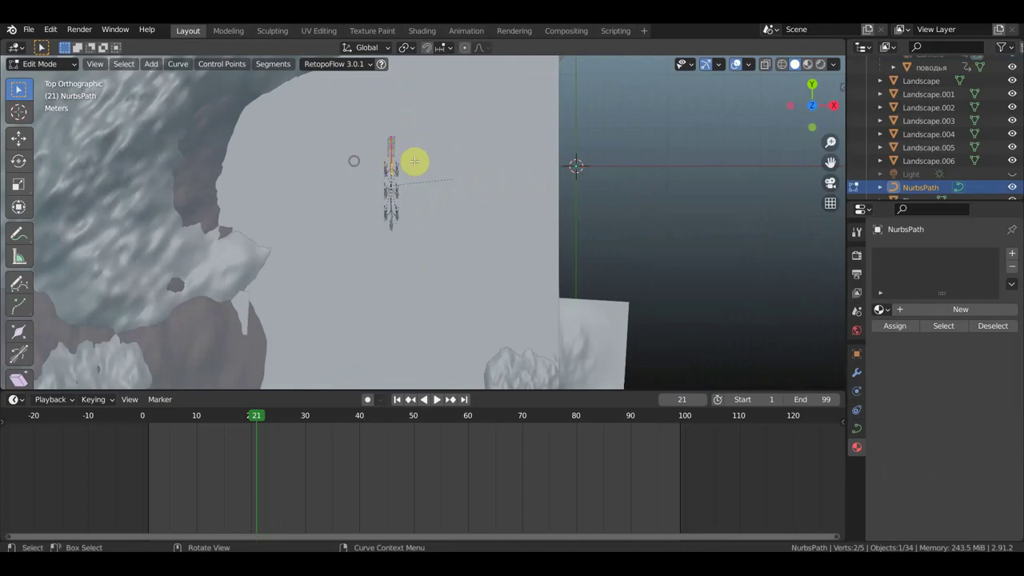
scroll(416, 160, "down", 3)
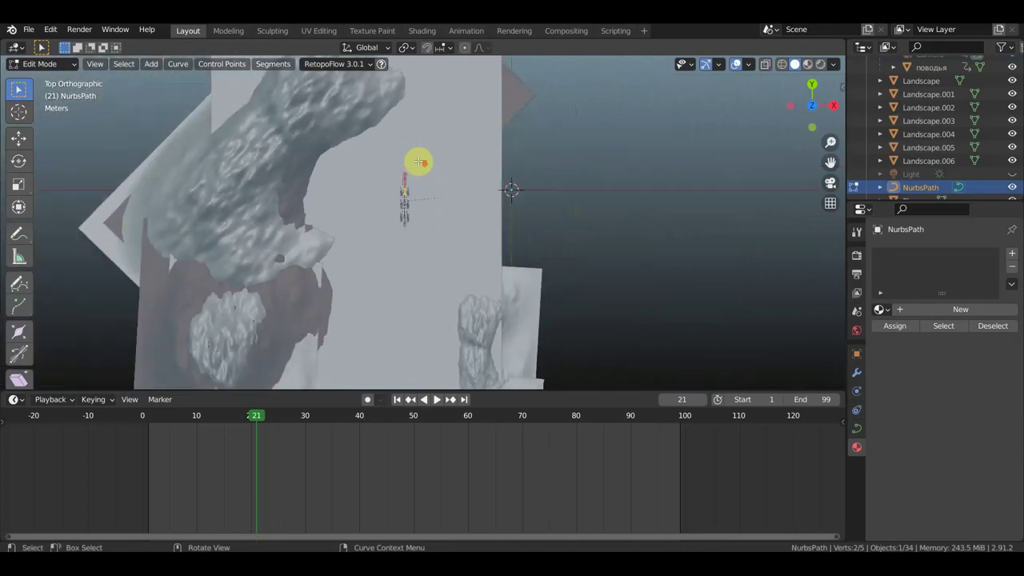
left_click(18, 141)
scroll(408, 192, "down", 3)
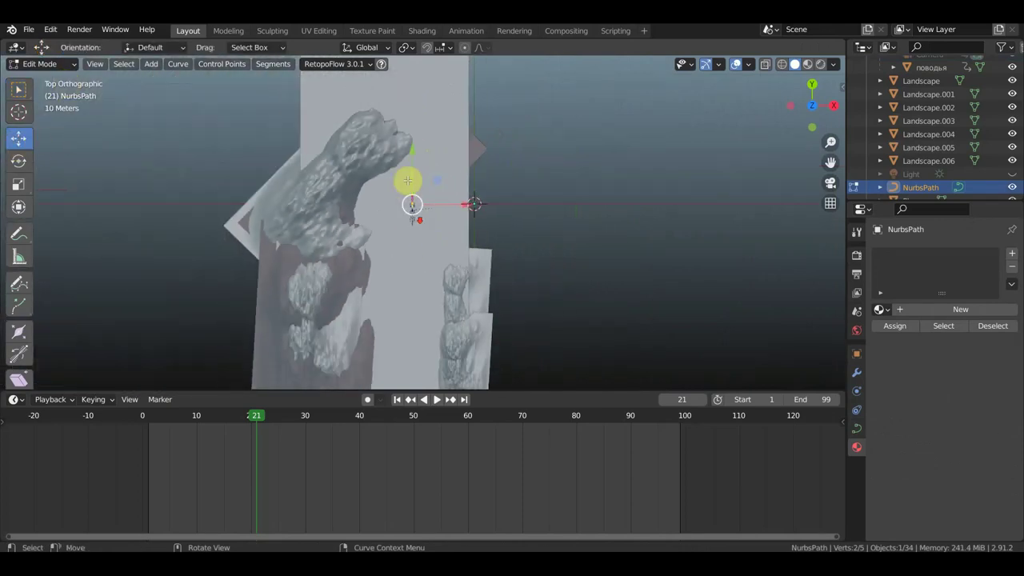
left_click_drag(412, 149, 420, 310)
left_click_drag(423, 357, 464, 329)
mouse_move(477, 304)
middle_mouse_down()
mouse_move(347, 195)
mouse_move(334, 170)
middle_mouse_up()
key("KP_3")
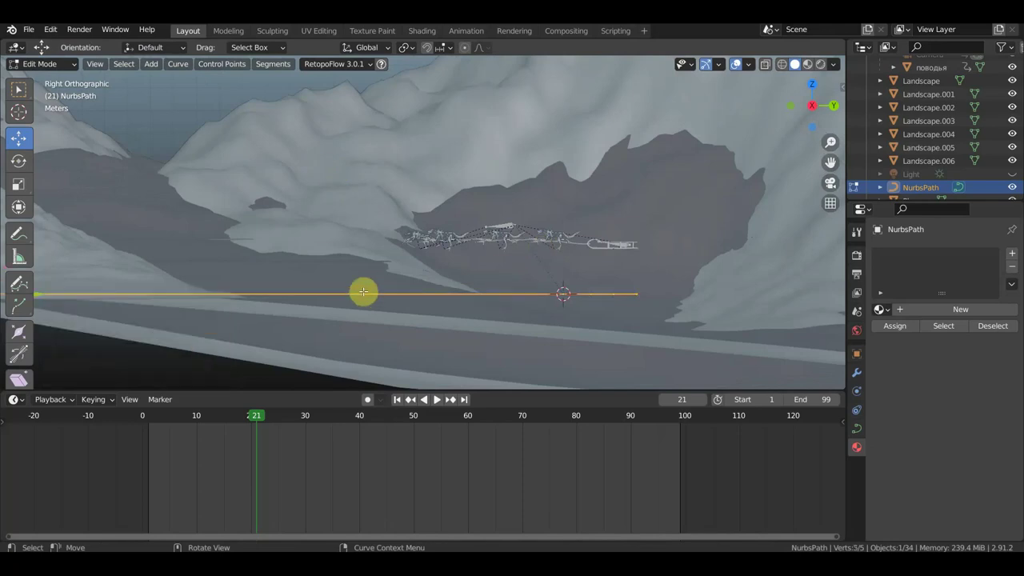
Raise the selected path points 2.7012 m along Z.
scroll(288, 260, "down", 4)
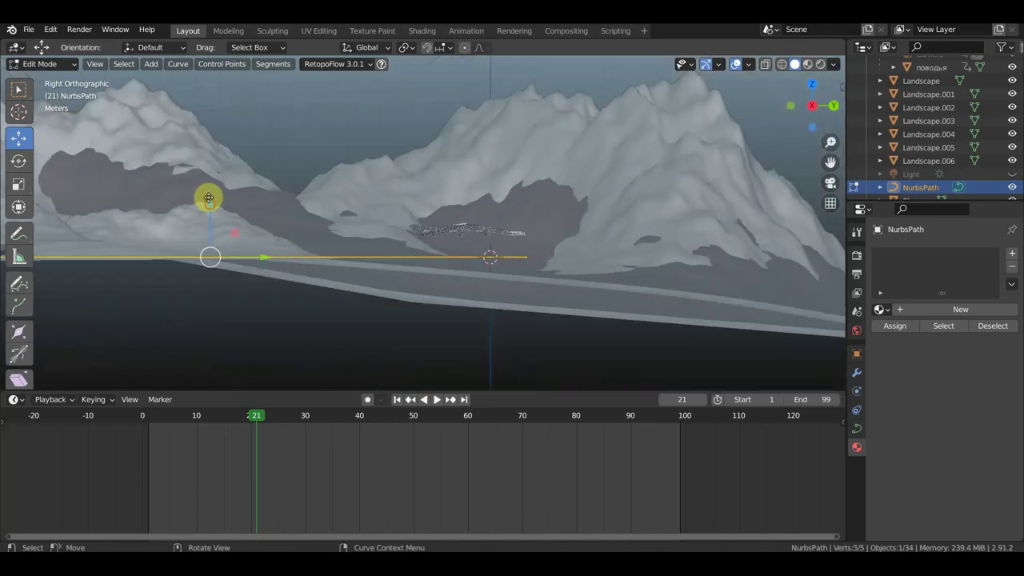
left_click_drag(208, 198, 206, 170)
scroll(402, 157, "up", 2)
scroll(473, 201, "up", 3)
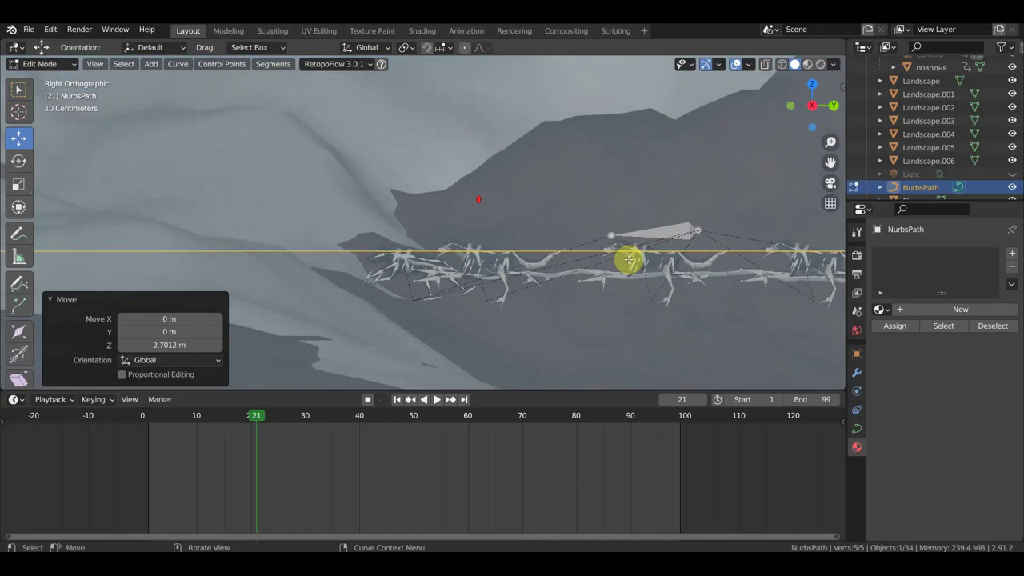
scroll(560, 264, "down", 2)
scroll(532, 238, "down", 2)
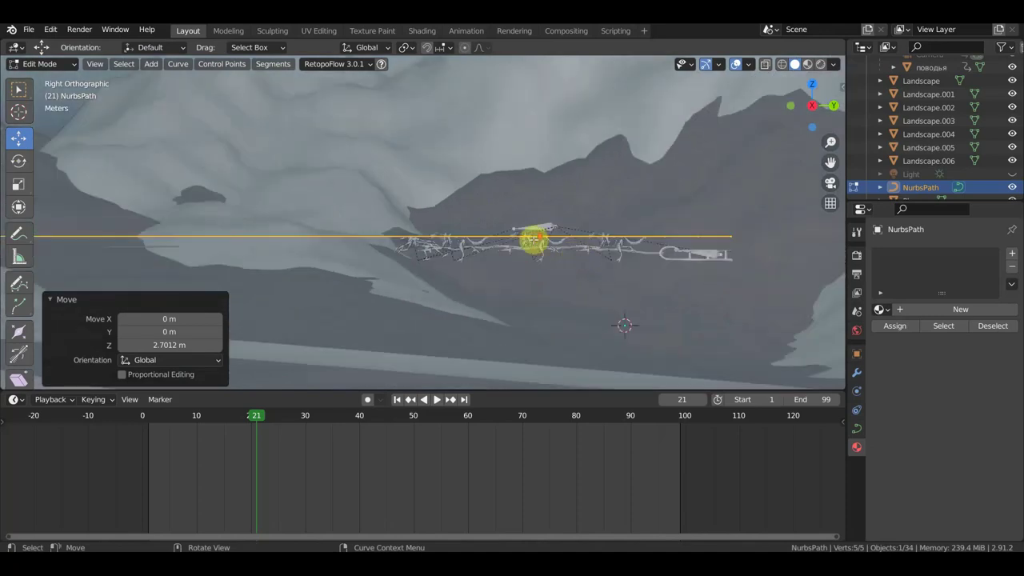
Shift the selected points a further -4.9779 m along Y.
scroll(213, 178, "down", 2)
scroll(174, 183, "down", 2)
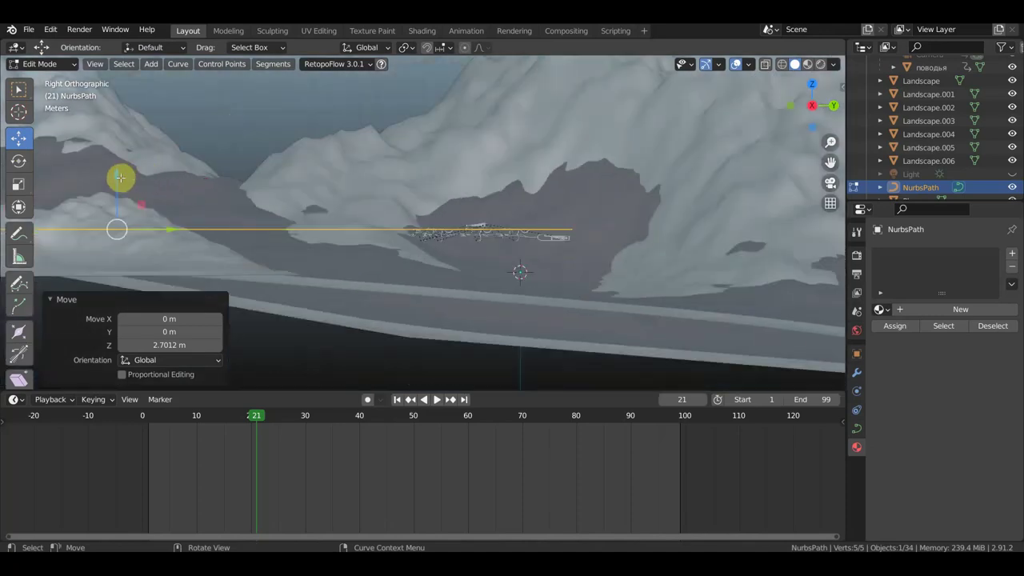
scroll(338, 229, "down", 3)
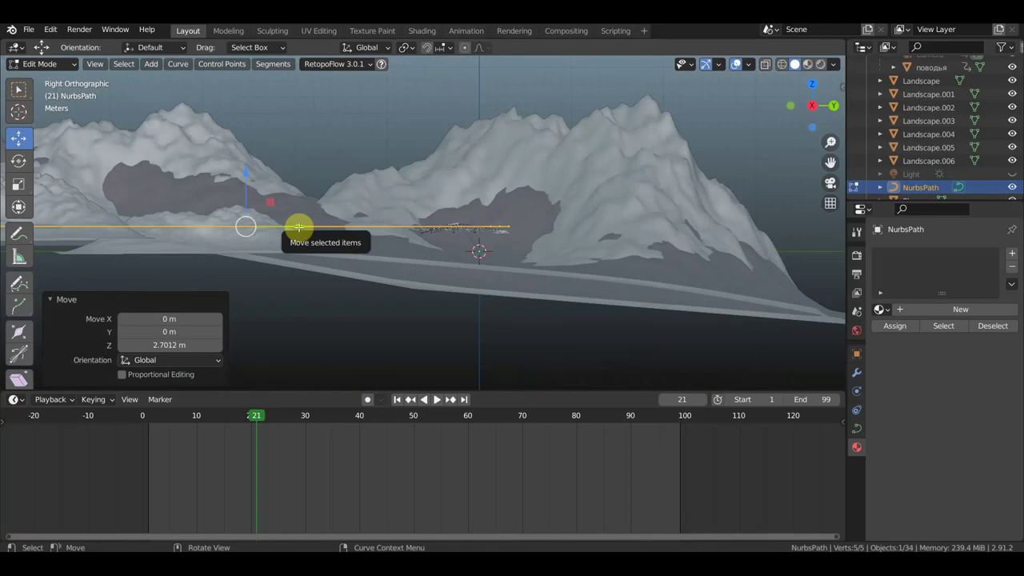
left_click_drag(298, 228, 251, 223)
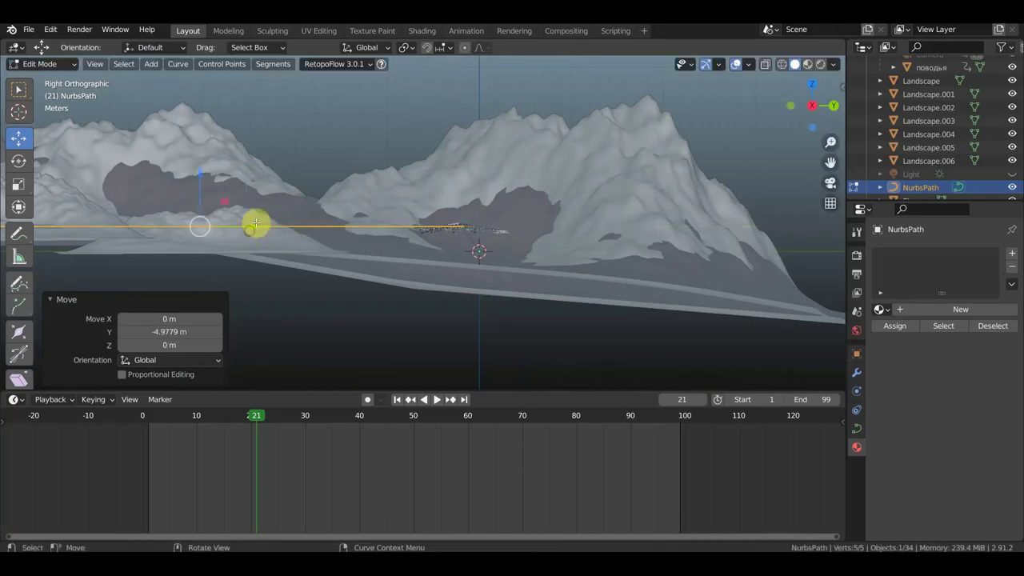
left_click(36, 66)
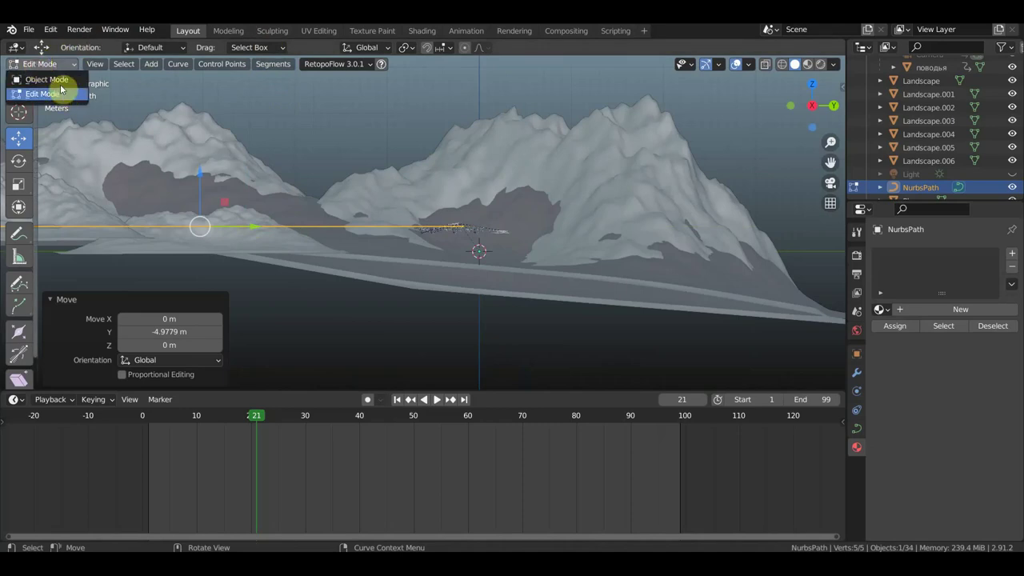
Return to Object Mode and frame the view on the dog team along the path.
key("Tab")
middle_click_drag(178, 131, 333, 229)
scroll(491, 248, "up", 4)
middle_click_drag(482, 248, 426, 230)
scroll(427, 230, "down", 3)
middle_click_drag(583, 235, 313, 233, "shift")
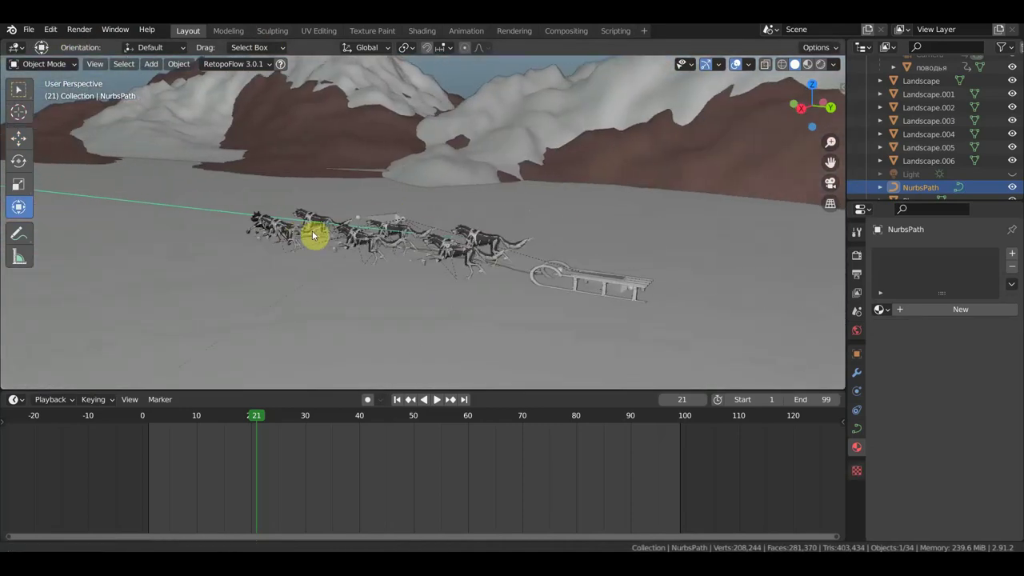
scroll(461, 234, "up", 2)
middle_click_drag(461, 235, 485, 224)
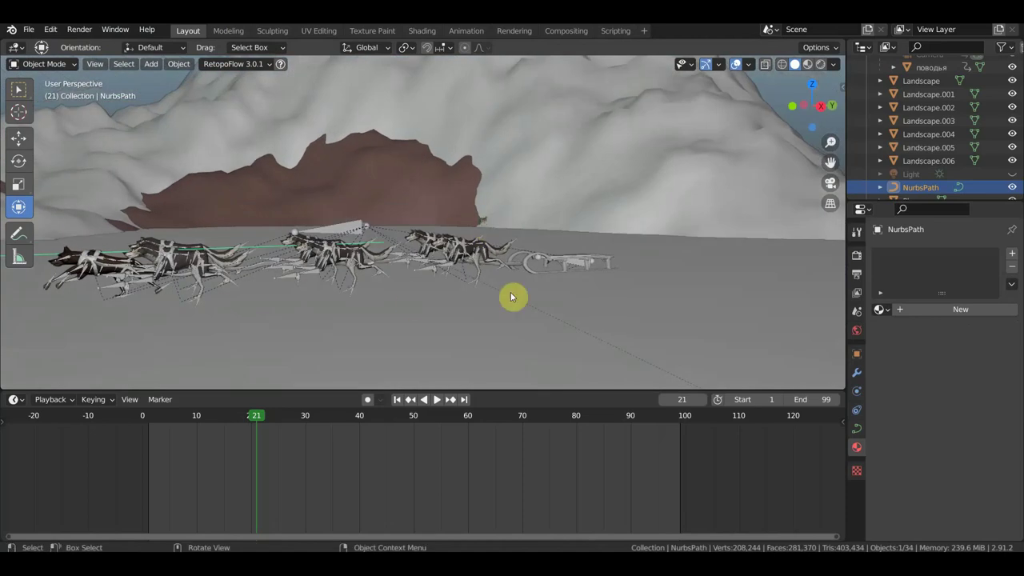
scroll(520, 265, "up", 2)
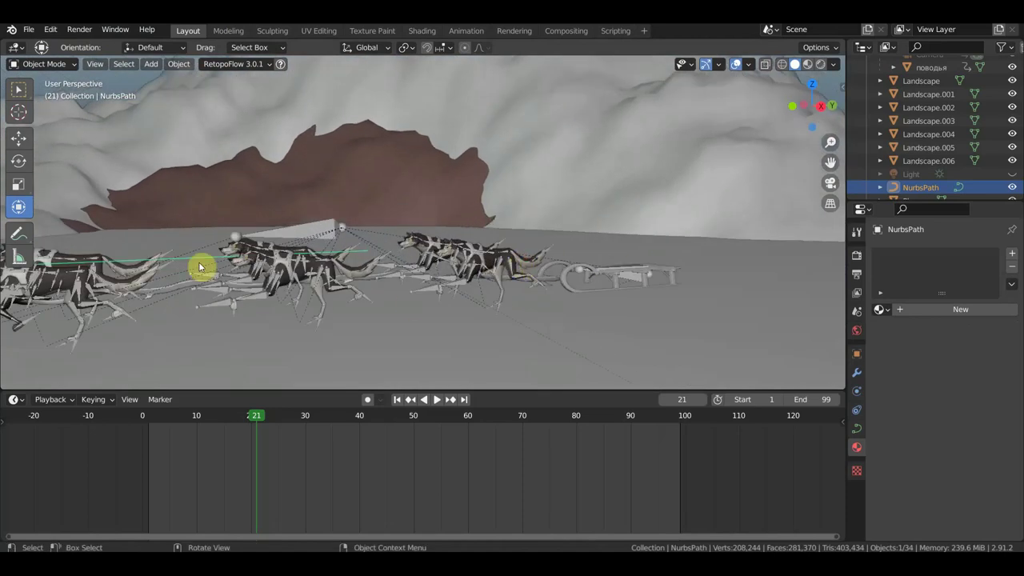
Select the lead dog balto_2.001 and show its Object Constraints properties.
mouse_move(340, 278)
middle_mouse_down("shift")
mouse_move(613, 251)
mouse_move(245, 264)
middle_mouse_up("shift")
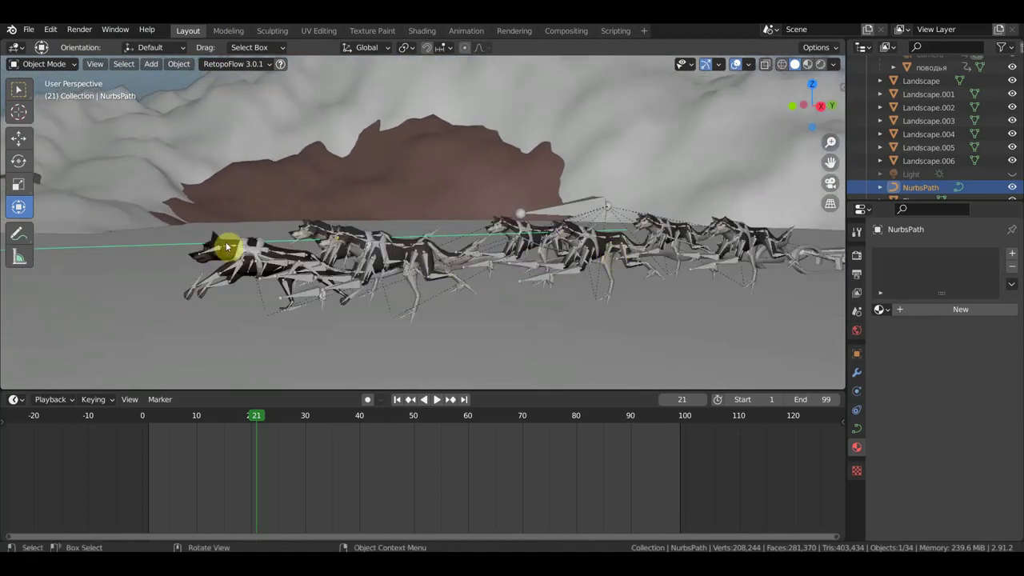
left_click(244, 244)
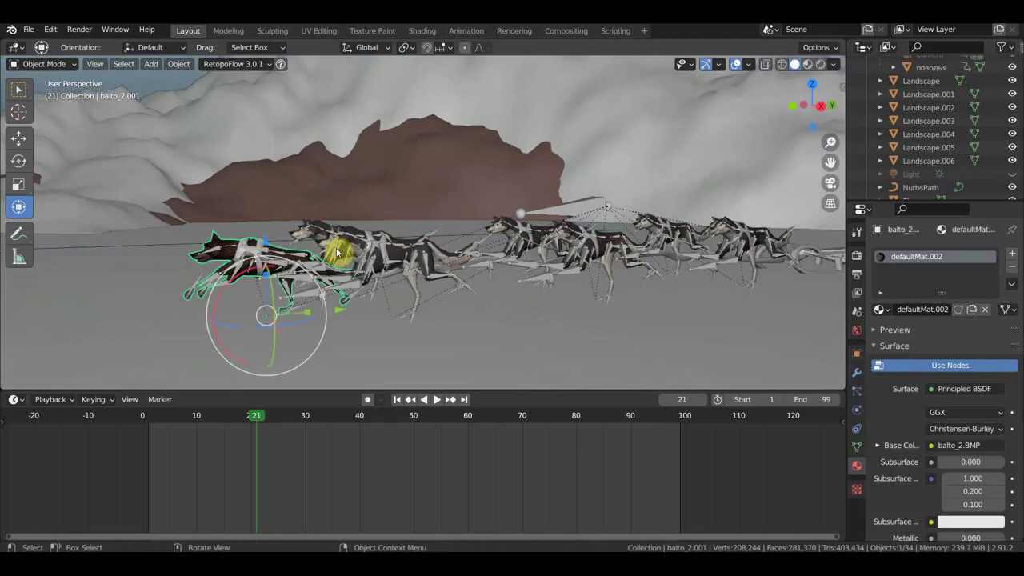
left_click(856, 412)
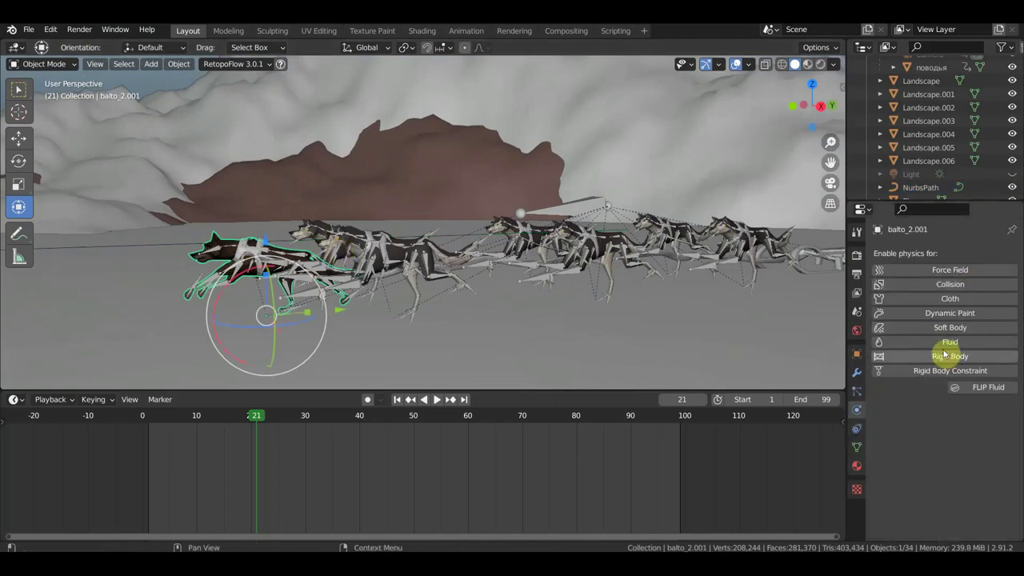
left_click(857, 430)
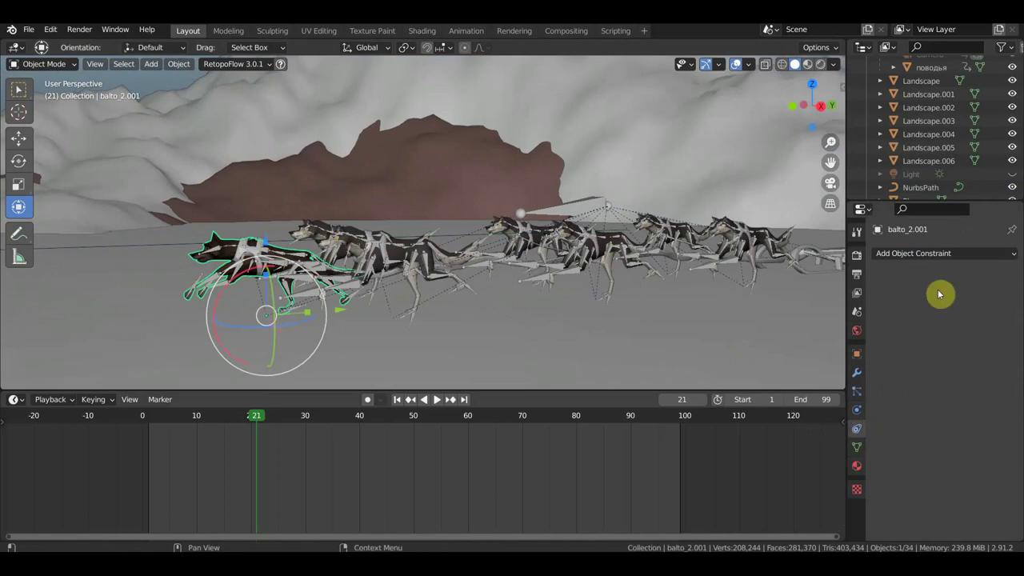
Add a Follow Path constraint targeting NurbsPath to balto_2.001.
left_click(940, 254)
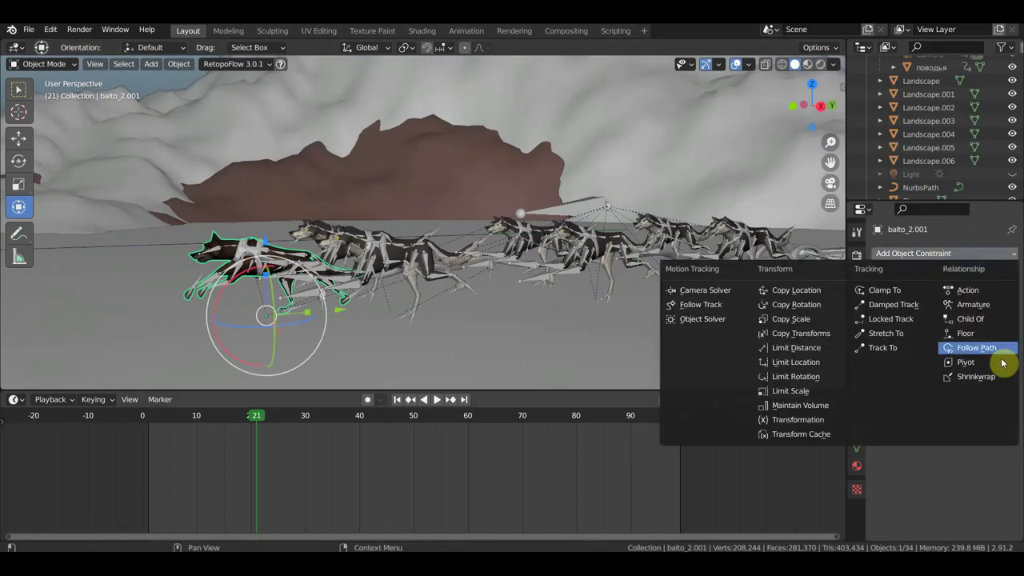
left_click(974, 348)
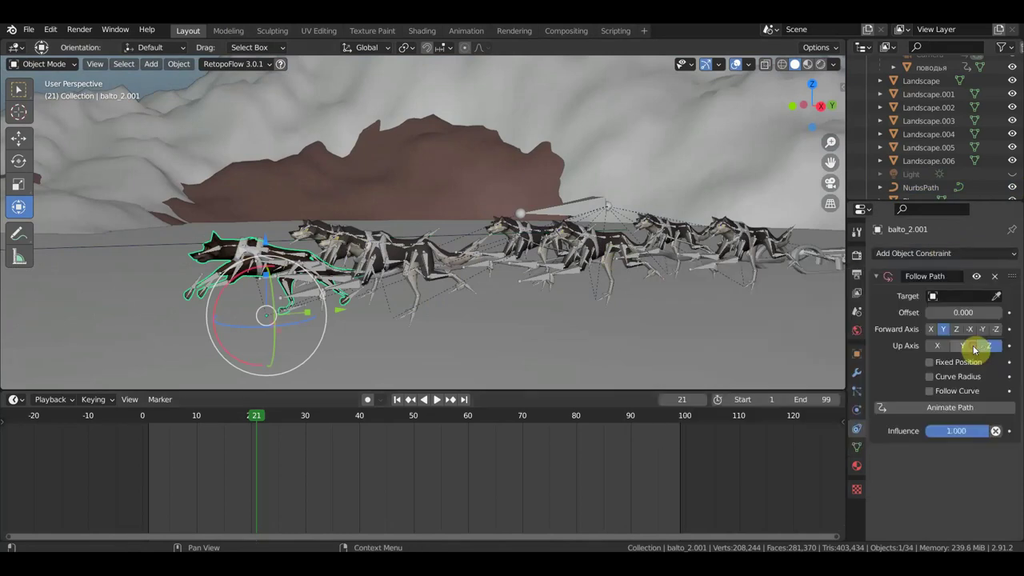
left_click(964, 296)
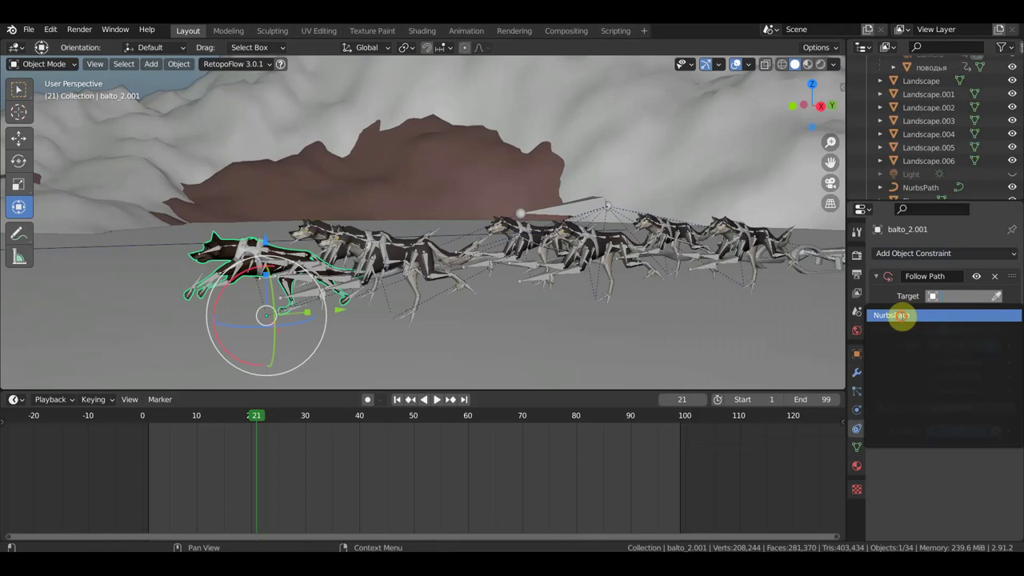
left_click(901, 315)
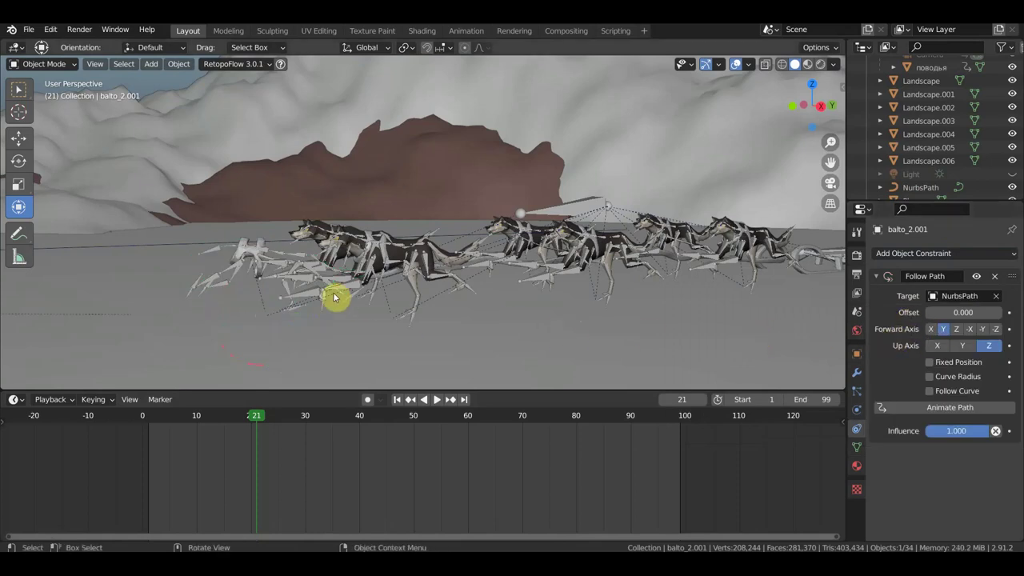
scroll(327, 296, "down", 2)
scroll(328, 296, "down", 2)
scroll(329, 296, "down", 2)
scroll(340, 298, "up", 2)
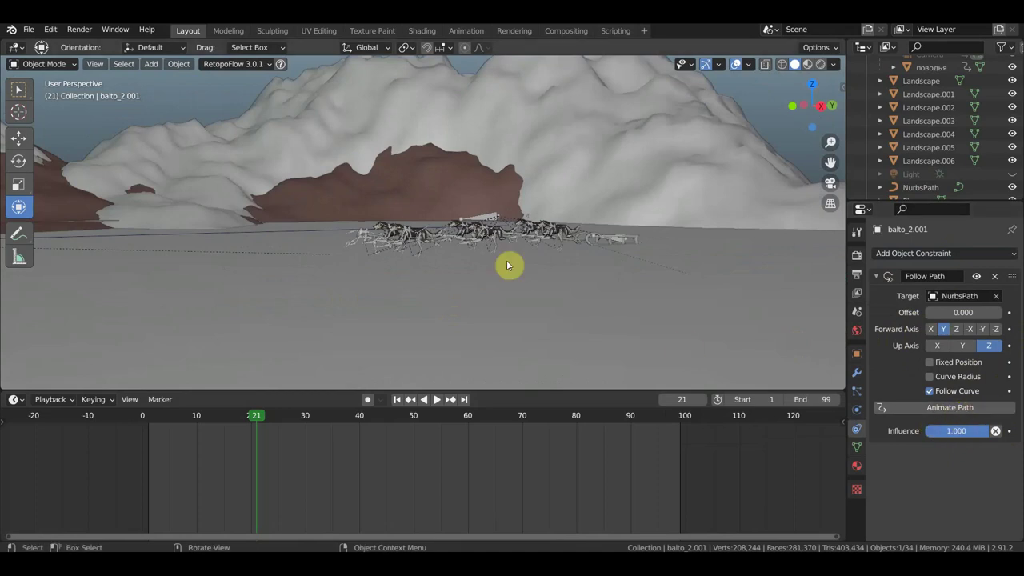
scroll(506, 260, "up", 3)
scroll(401, 224, "up", 2)
scroll(327, 238, "up", 2)
mouse_move(437, 242)
middle_mouse_down()
mouse_move(392, 229)
mouse_move(227, 252)
middle_mouse_up()
At frame 1, give the вязка harness a Follow Path constraint targeting NurbsPath.
left_click(210, 254)
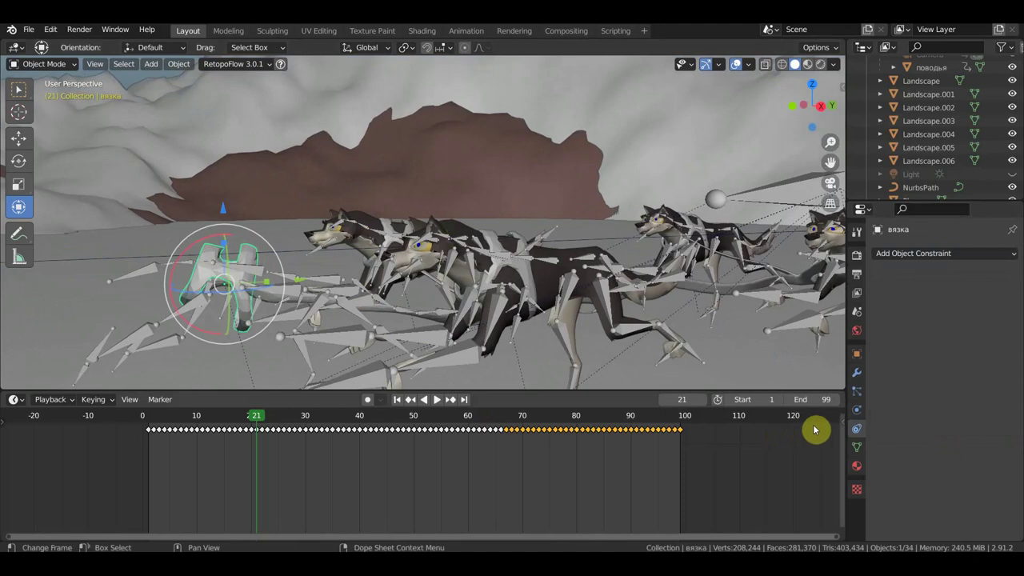
left_click(149, 428)
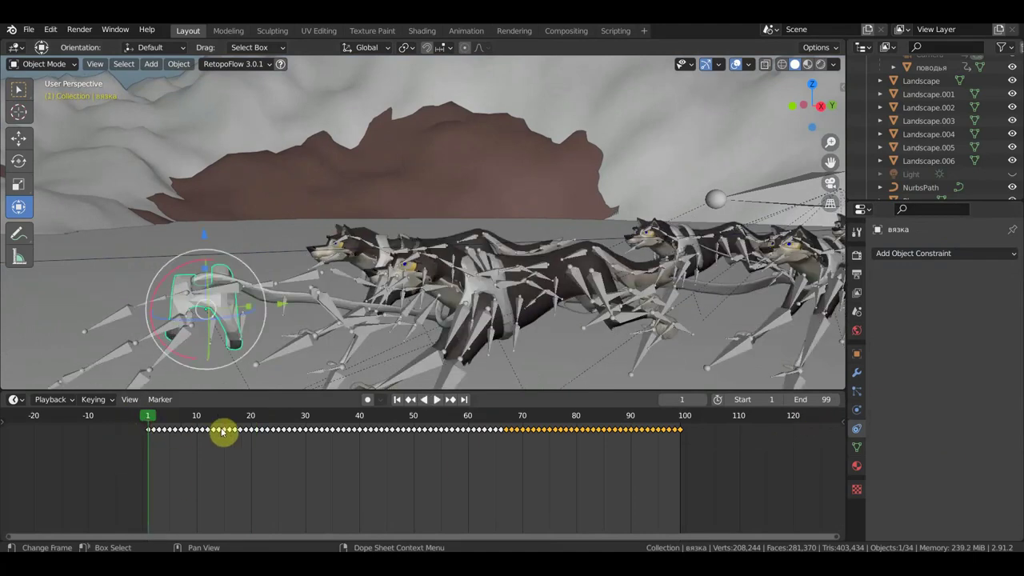
left_click(936, 254)
left_click(994, 350)
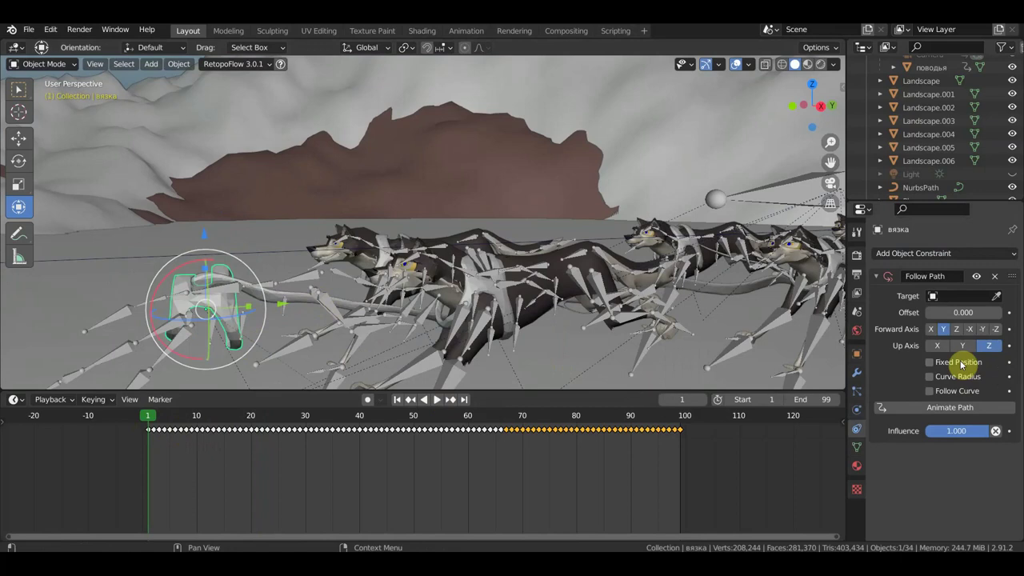
left_click(964, 296)
left_click(912, 317)
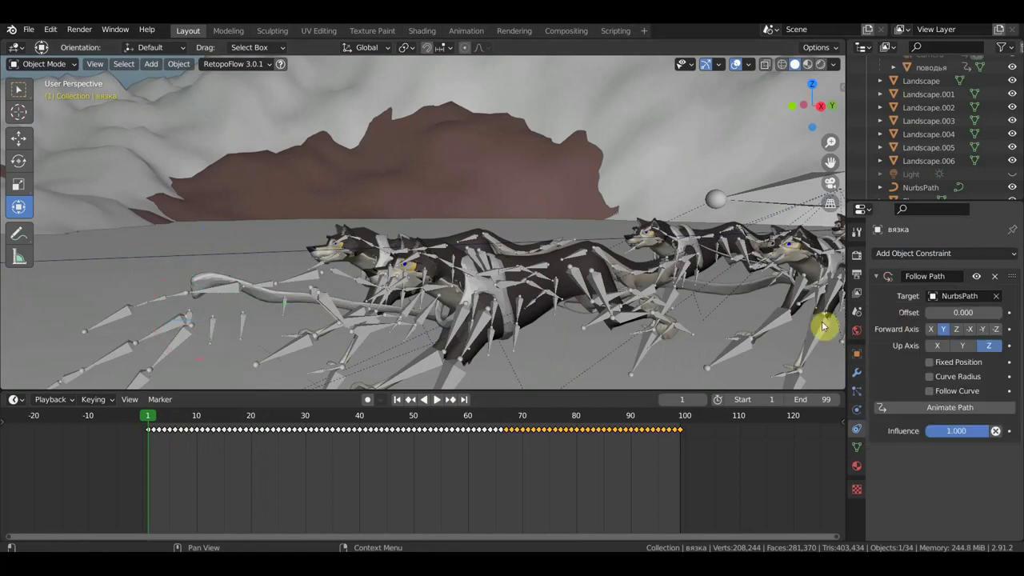
Add a Follow Path constraint targeting NurbsPath to the wolf armature.
left_click(264, 298)
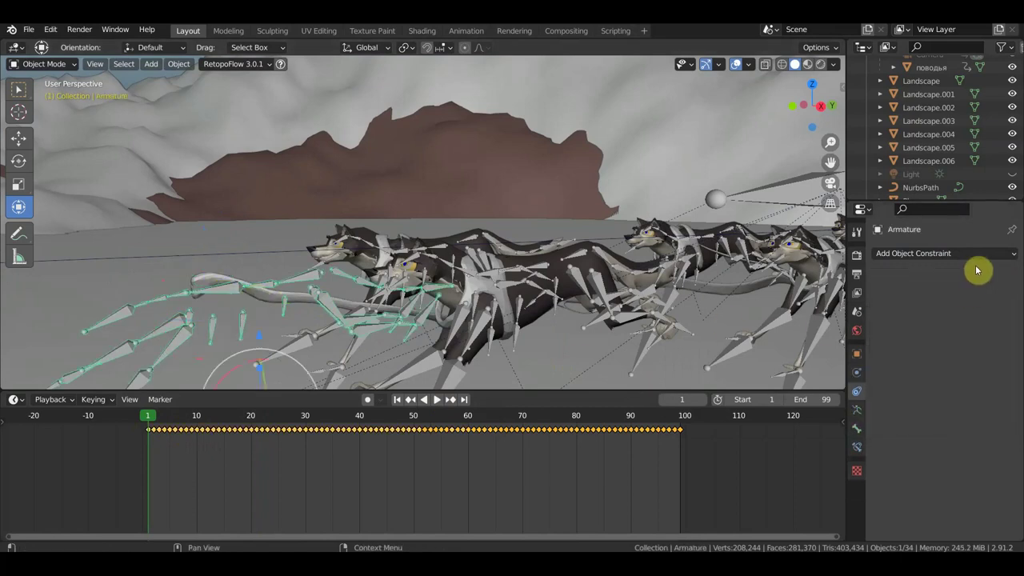
left_click(942, 254)
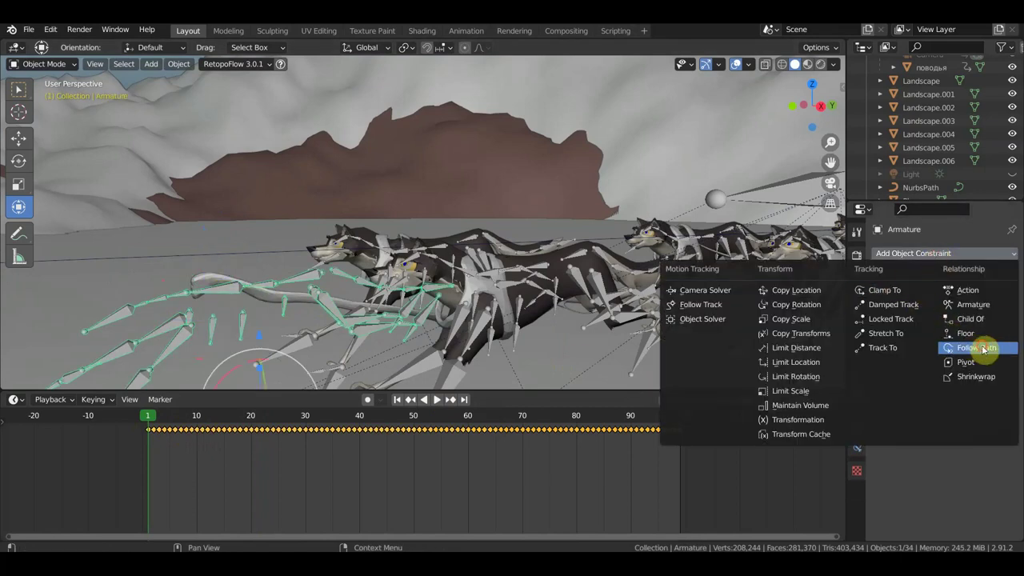
left_click(932, 349)
left_click(975, 297)
left_click(914, 314)
mouse_move(389, 275)
middle_mouse_down()
mouse_move(327, 258)
mouse_move(392, 212)
mouse_move(747, 263)
middle_mouse_up()
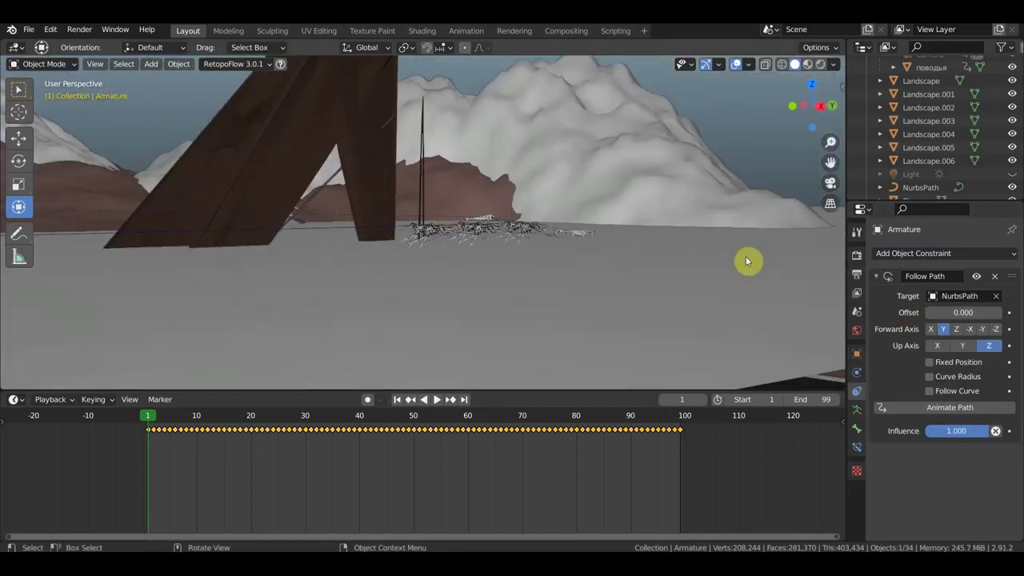
Test the armature's axis options, ending with Follow Curve on, up axis Z, forward axis X.
left_click(928, 391)
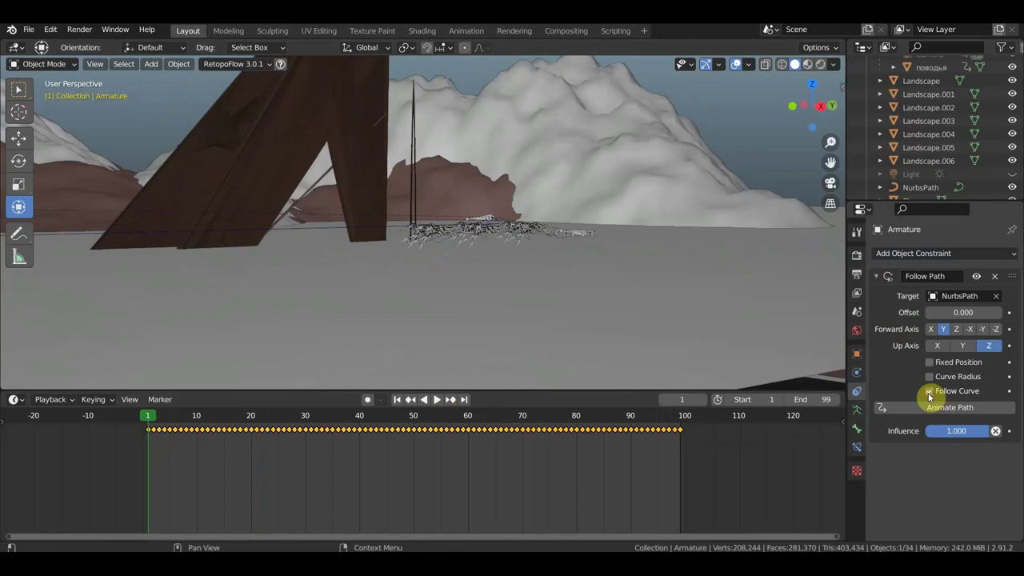
left_click(968, 346)
scroll(592, 290, "up", 3)
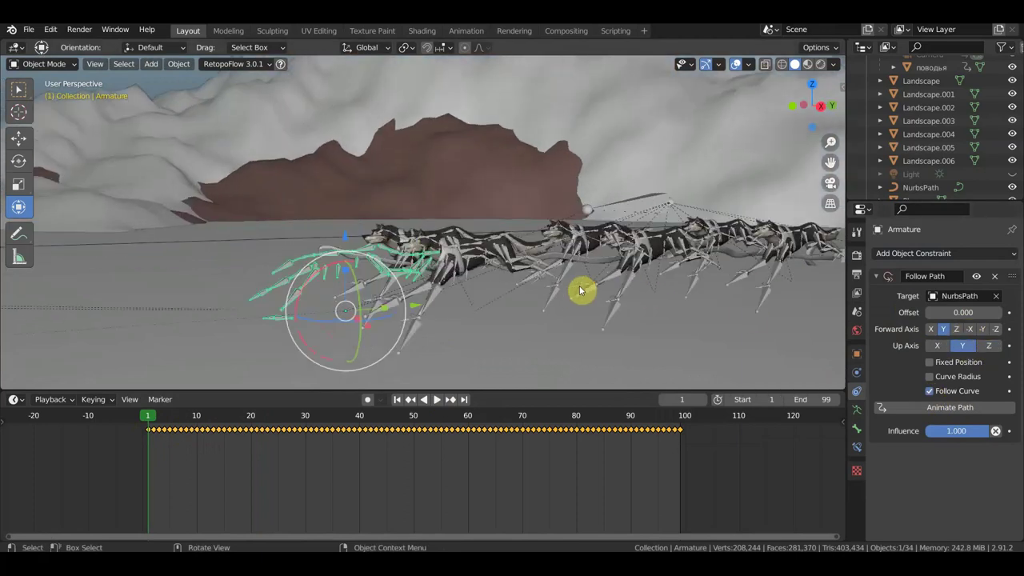
scroll(568, 296, "up", 3)
scroll(560, 299, "up", 3)
middle_click_drag(608, 231, 670, 255)
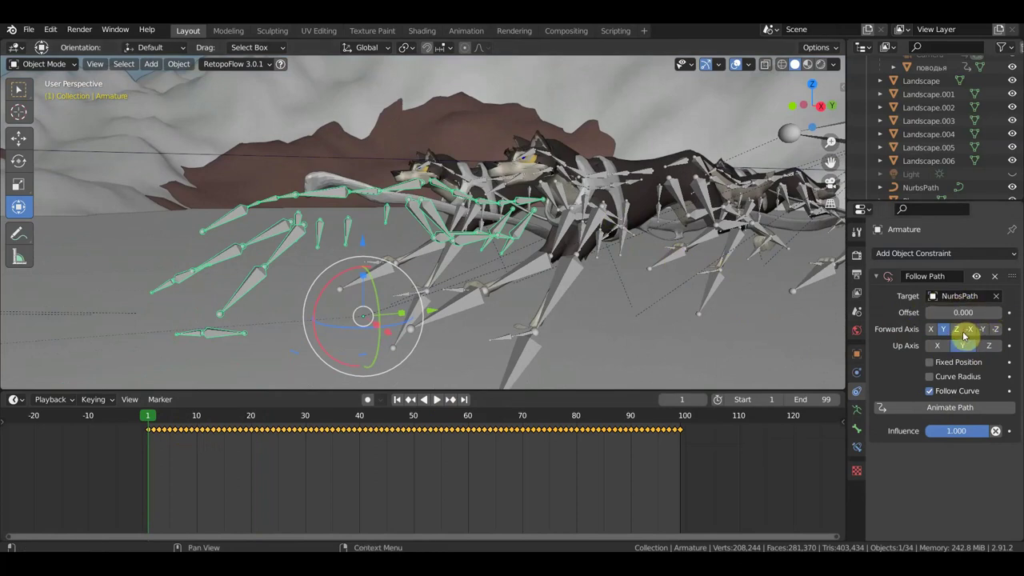
left_click(988, 346)
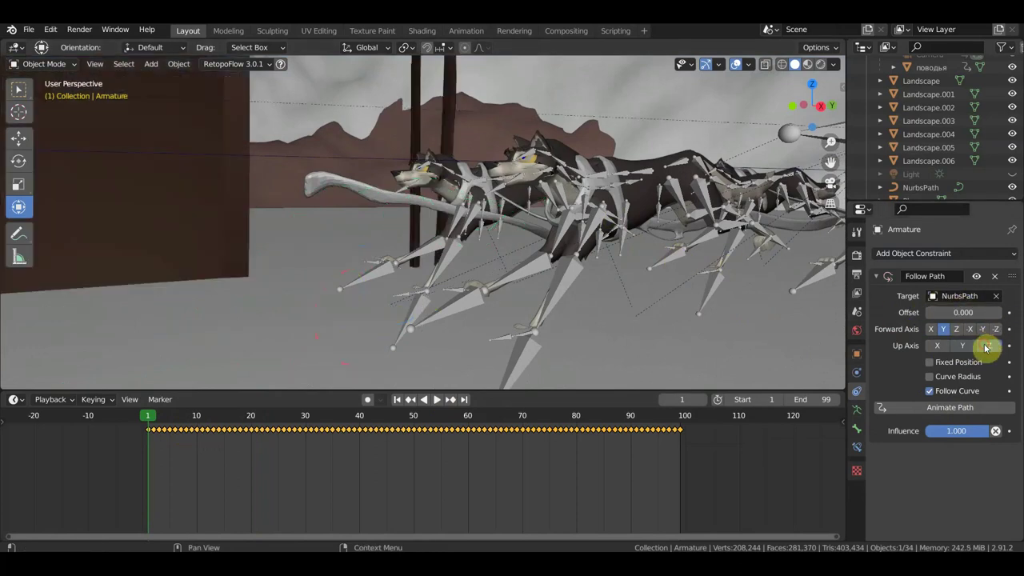
left_click(929, 391)
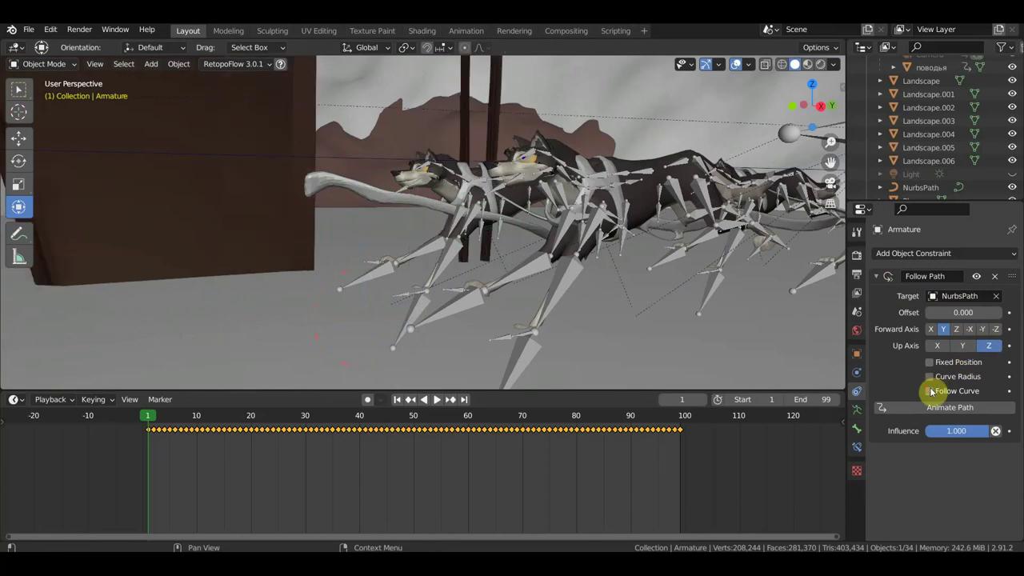
left_click(933, 329)
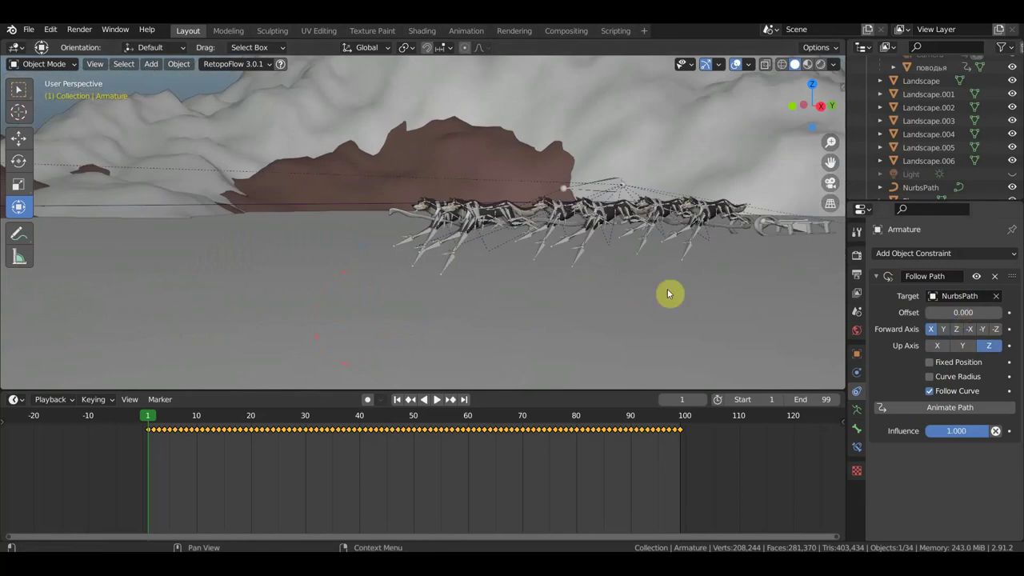
Set the armature's Follow Path forward axis to Z and up axis to Y.
middle_click_drag(669, 292, 400, 241)
scroll(401, 240, "down", 5)
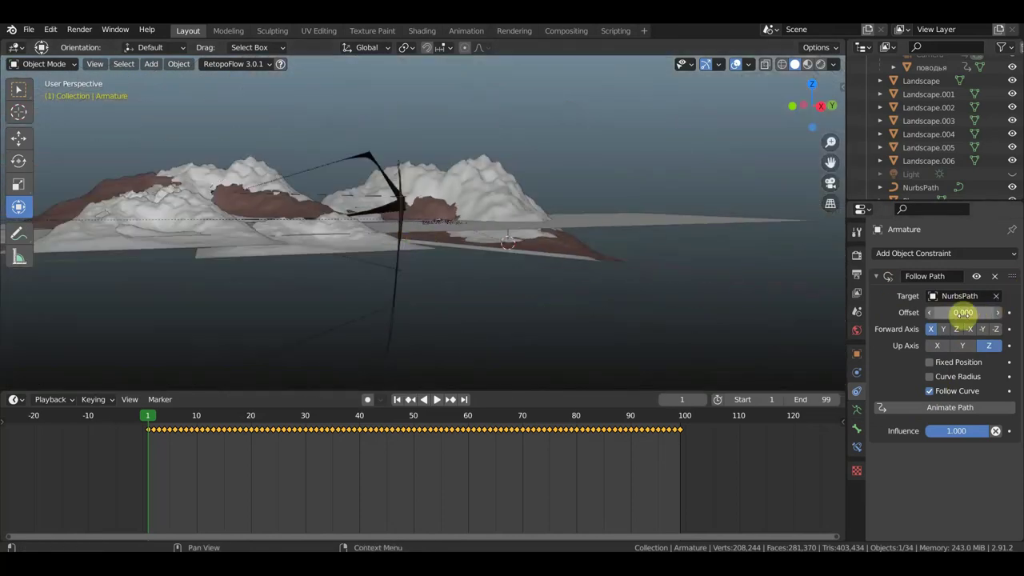
left_click(944, 330)
left_click(957, 329)
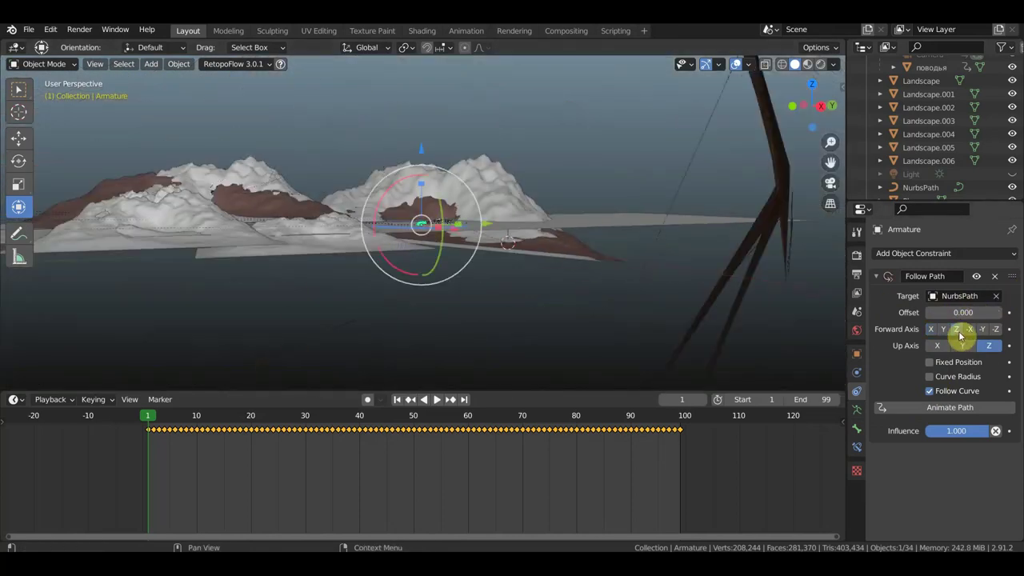
left_click(966, 346)
left_click(944, 330)
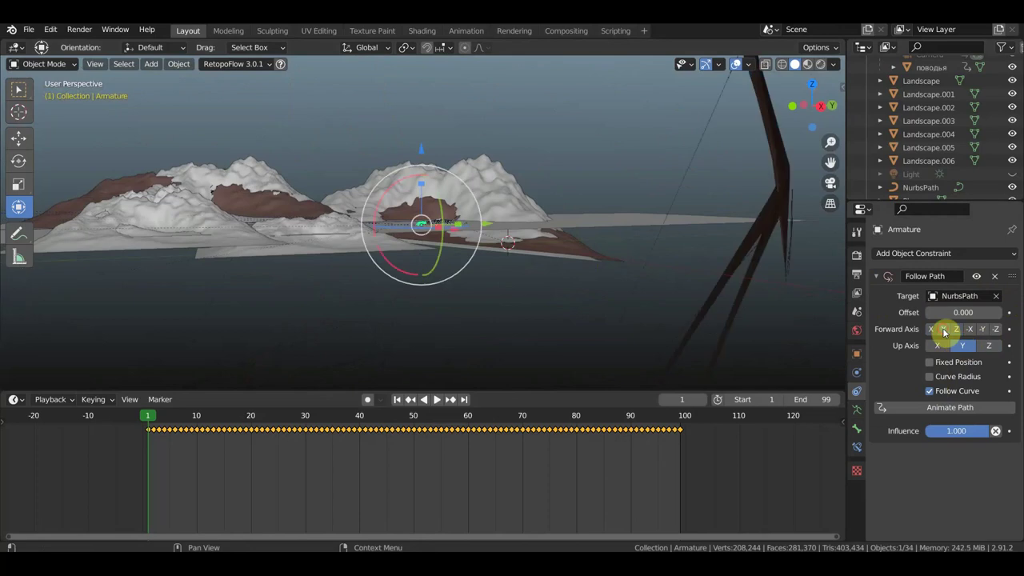
left_click(957, 331)
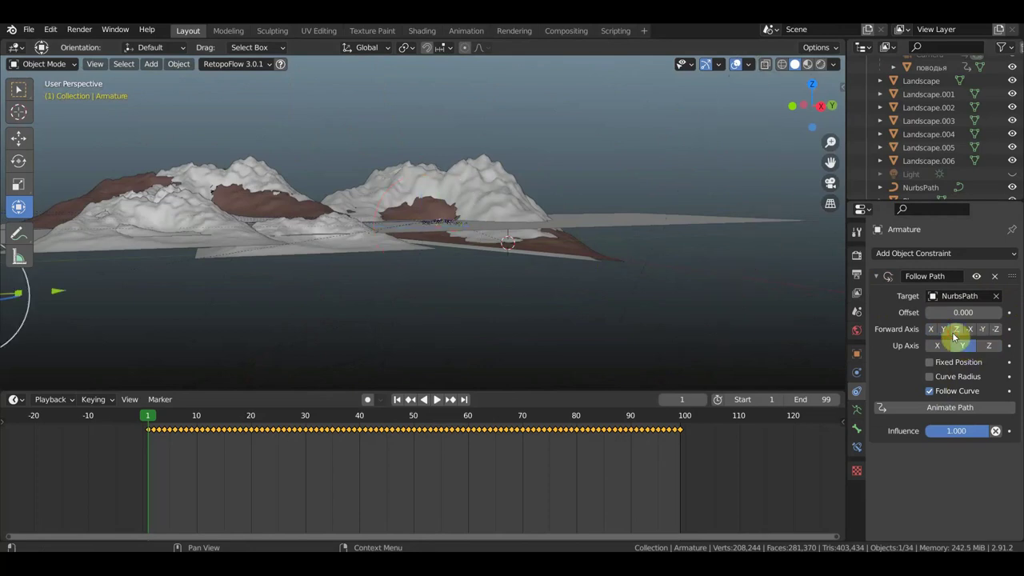
Select the вязка harness and turn on Follow Curve in its Follow Path constraint.
mouse_move(213, 274)
middle_mouse_down()
mouse_move(555, 275)
mouse_move(563, 244)
mouse_move(474, 203)
mouse_move(557, 240)
mouse_move(525, 229)
mouse_move(512, 240)
mouse_move(304, 251)
mouse_move(271, 264)
middle_mouse_up()
scroll(271, 264, "down", 2)
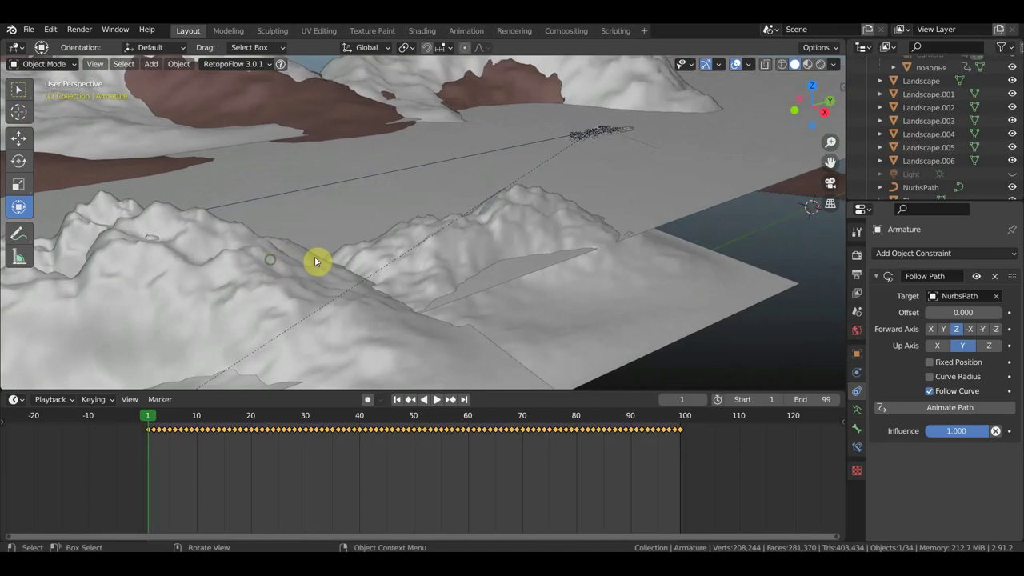
scroll(286, 264, "down", 3)
scroll(317, 261, "down", 3)
scroll(318, 259, "down", 2)
middle_click_drag(413, 222, 681, 162)
mouse_move(419, 235)
middle_mouse_down()
mouse_move(358, 236)
mouse_move(468, 209)
middle_mouse_up()
mouse_move(564, 203)
middle_mouse_down()
mouse_move(594, 201)
mouse_move(578, 216)
mouse_move(468, 239)
middle_mouse_up()
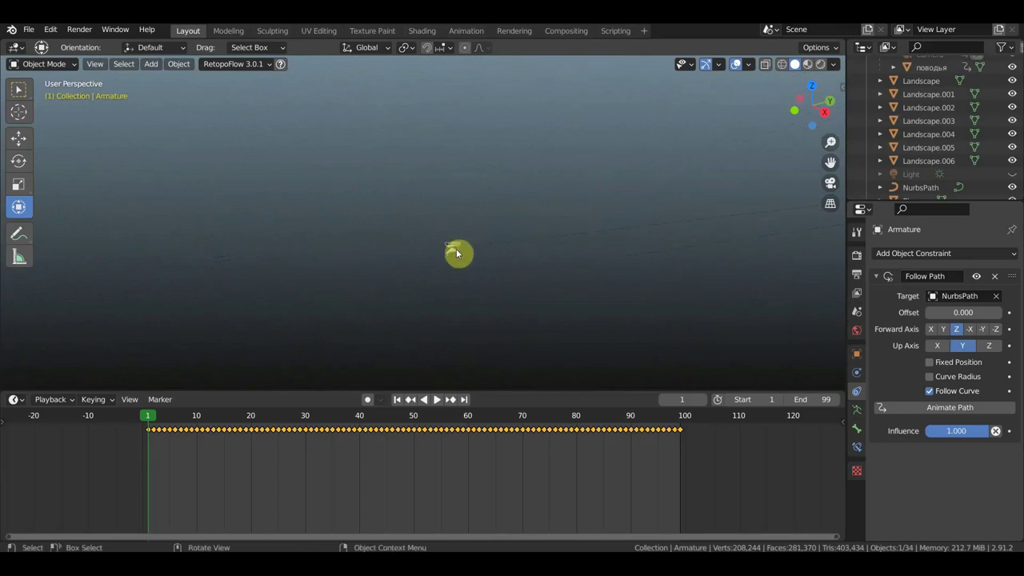
left_click(456, 253)
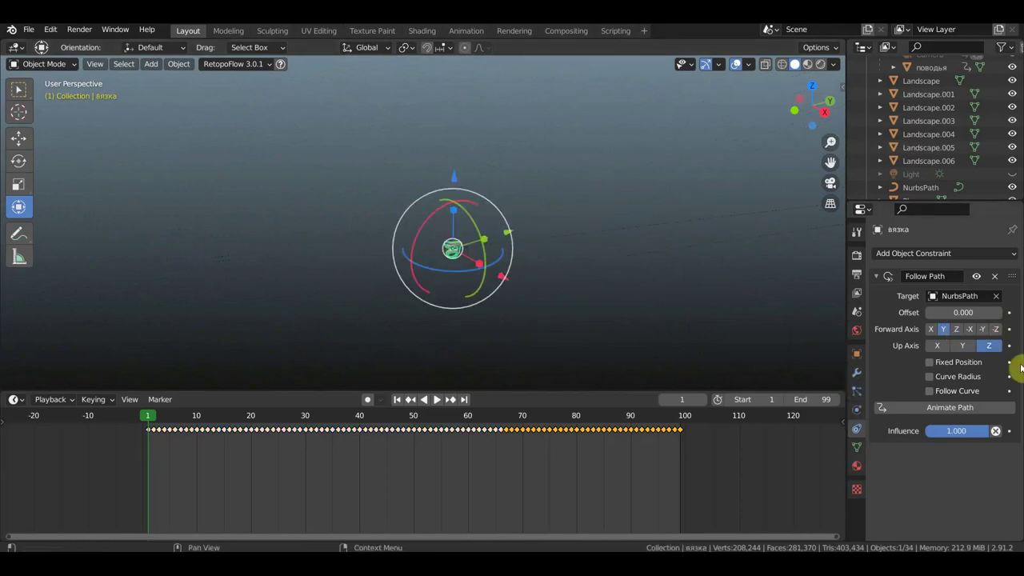
left_click(929, 391)
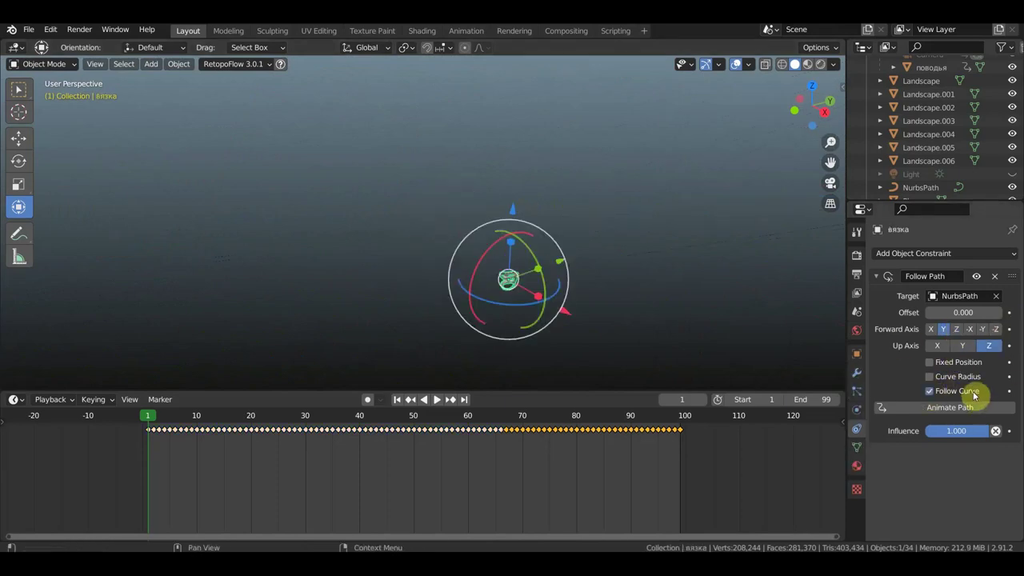
Zoom out and select the ground plane.
left_click(726, 308)
scroll(645, 262, "down", 2)
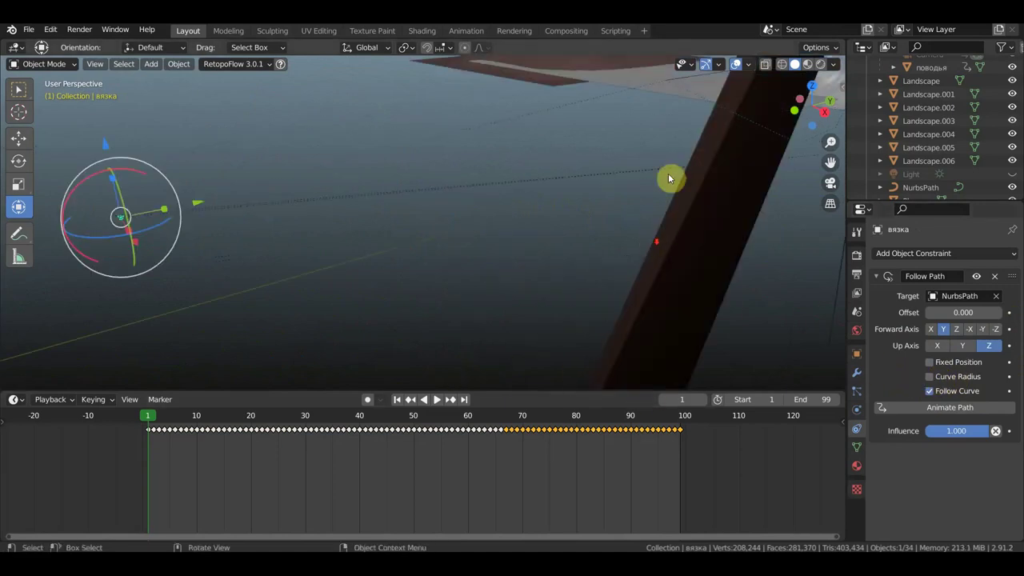
scroll(659, 224, "down", 2)
scroll(669, 176, "down", 2)
left_click(558, 160)
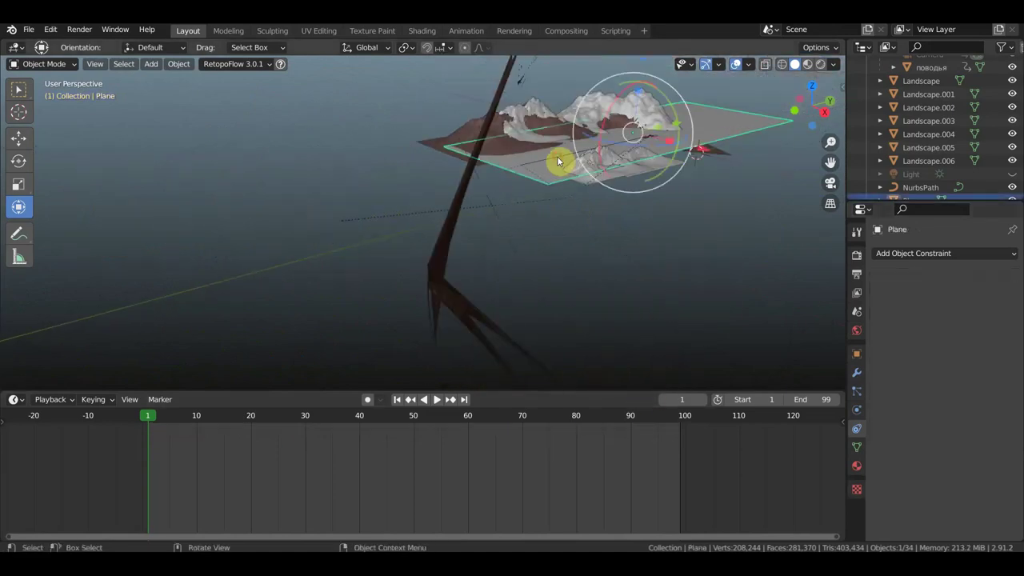
Select NurbsPath and view its Path Animation settings: 100 frames, evaluation time 0.
left_click(561, 160)
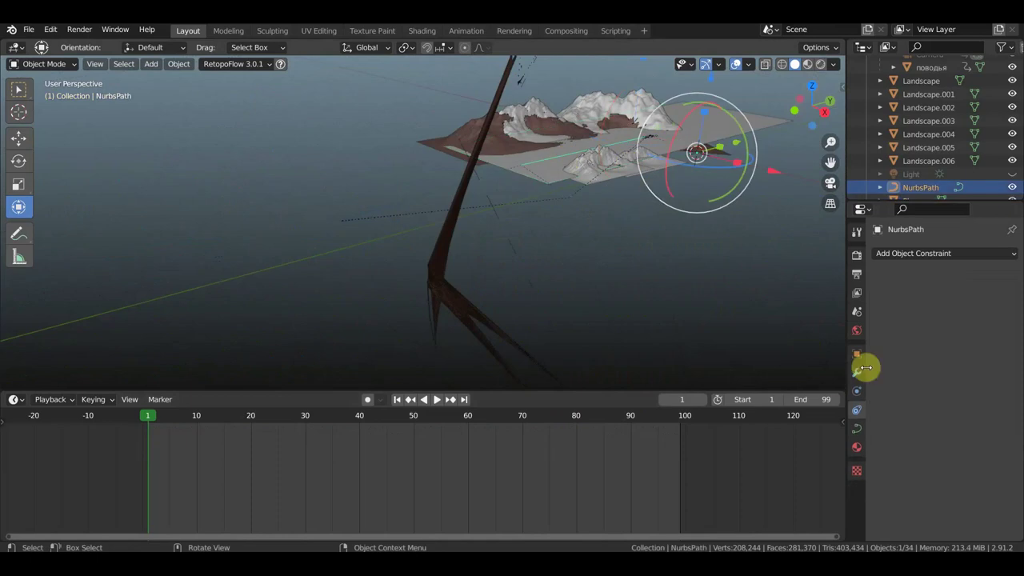
left_click(860, 433)
scroll(963, 472, "down", 2)
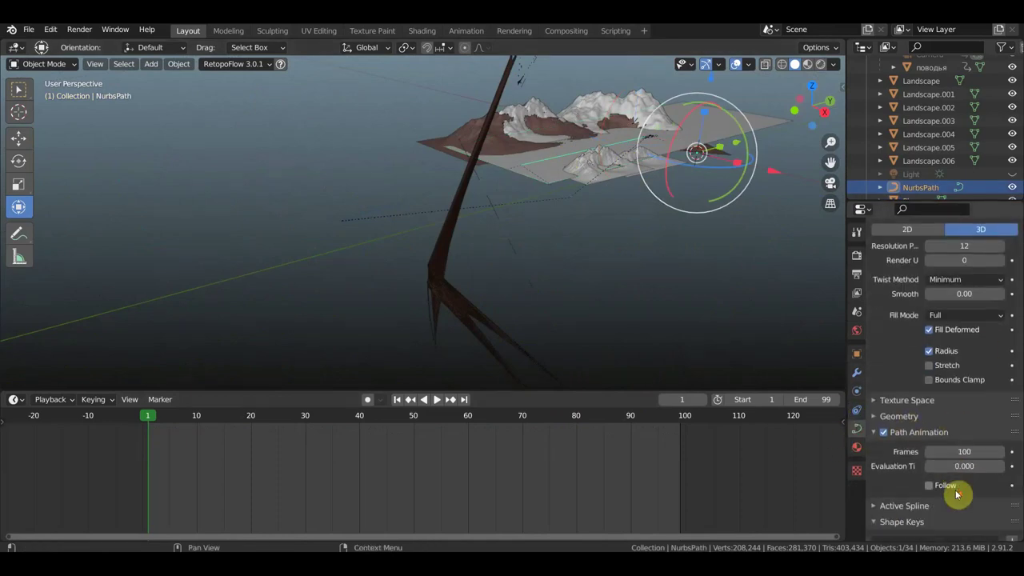
left_click_drag(970, 451, 964, 451)
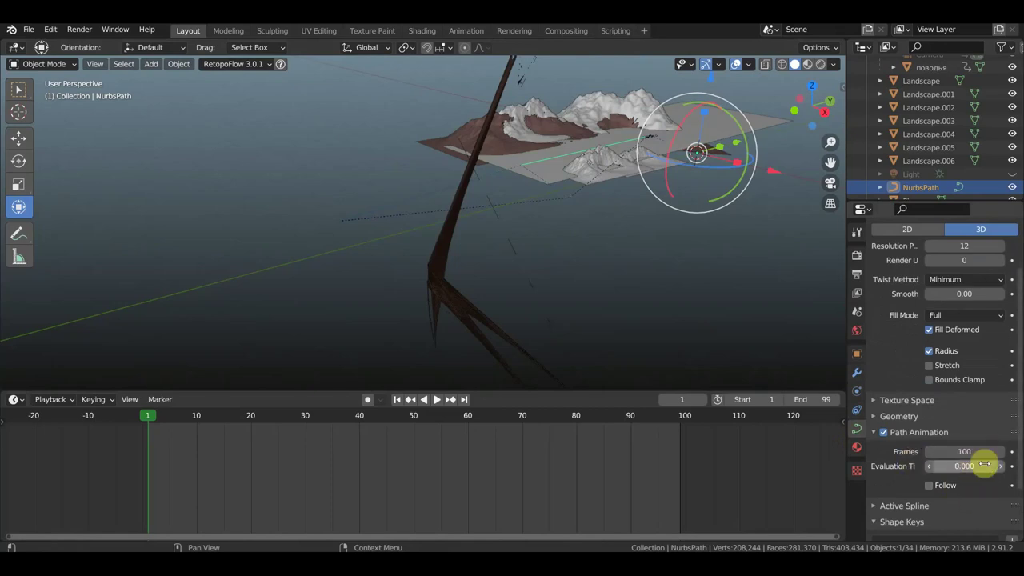
Toggle the NurbsPath's Path Animation off and back on, leaving it enabled at 100 frames.
left_click(884, 433)
left_click(883, 433)
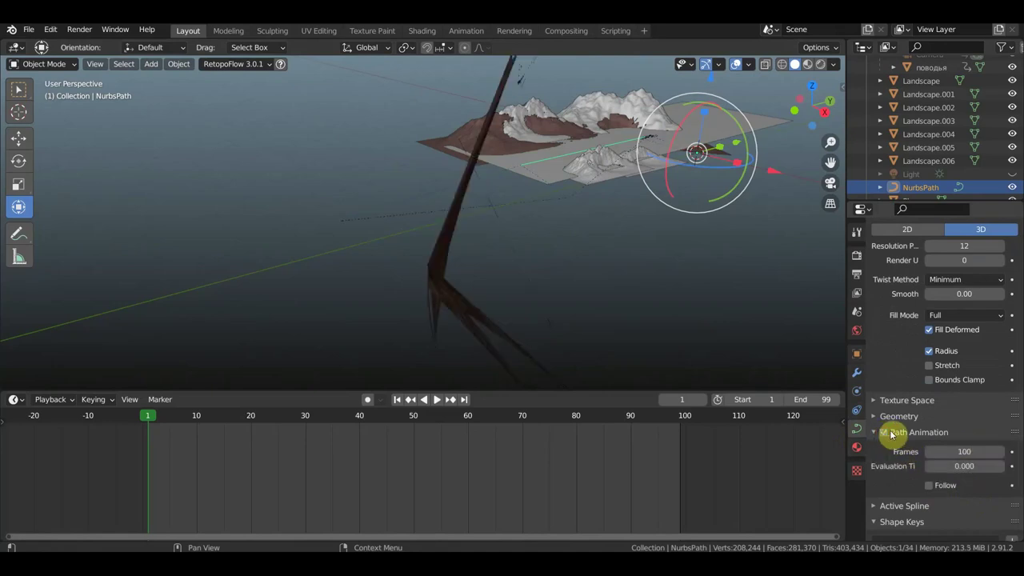
scroll(744, 348, "down", 2)
scroll(930, 482, "down", 2)
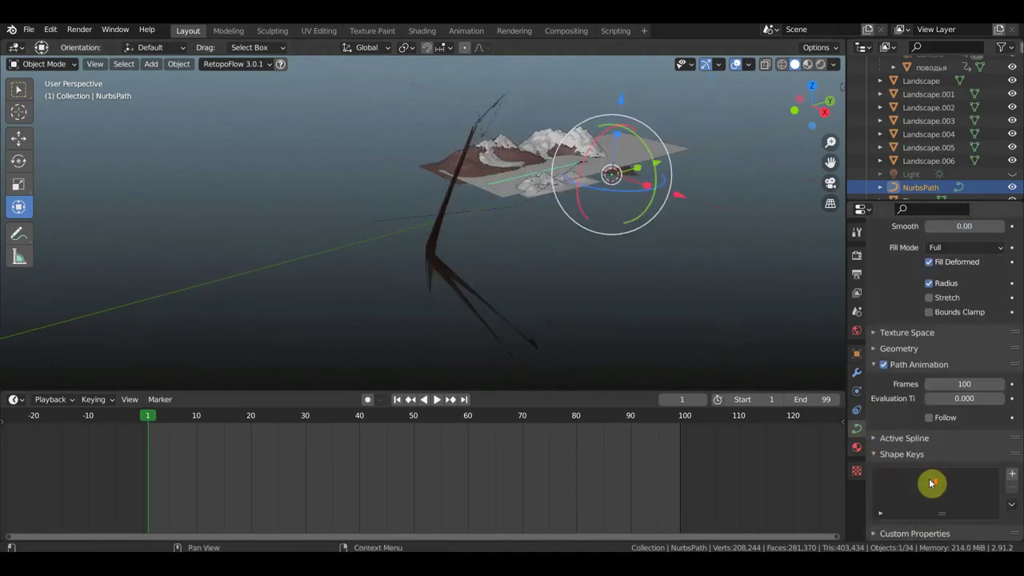
scroll(663, 222, "up", 5)
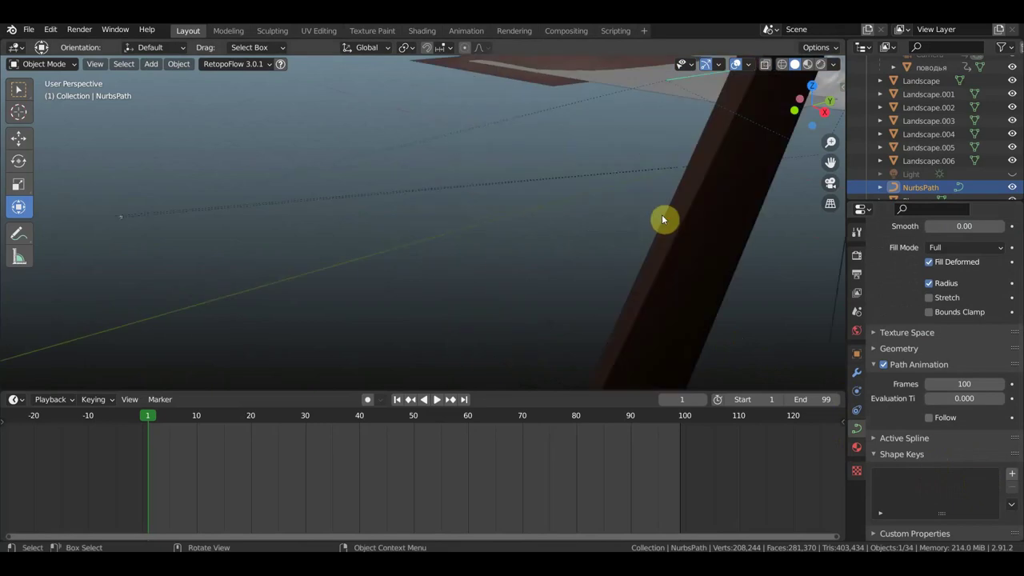
scroll(662, 214, "down", 3)
Orbit and zoom the viewport down onto the sled team on the snowy plain.
middle_click_drag(647, 208, 425, 386)
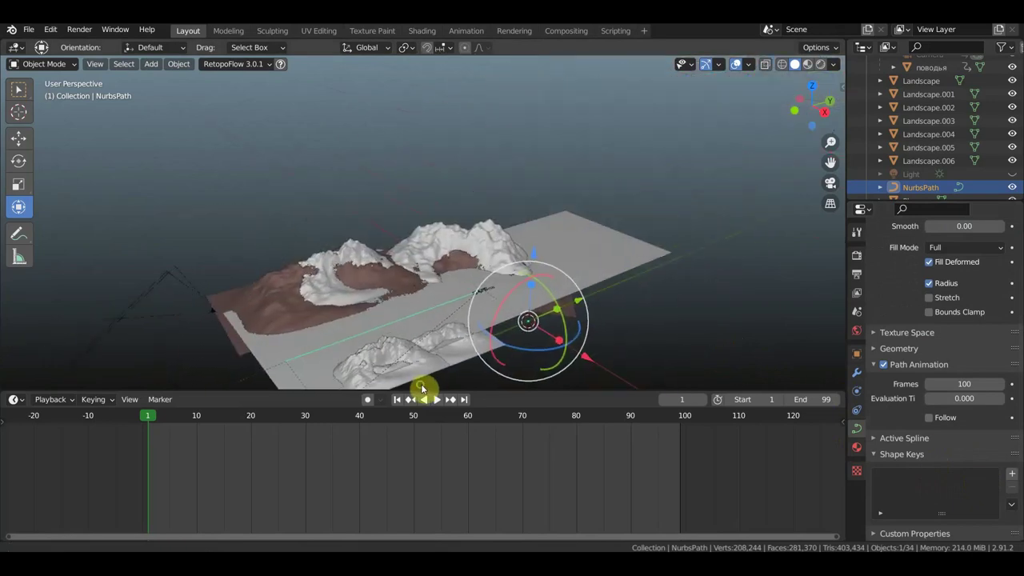
scroll(426, 386, "up", 3)
scroll(405, 297, "up", 3)
scroll(328, 229, "up", 3)
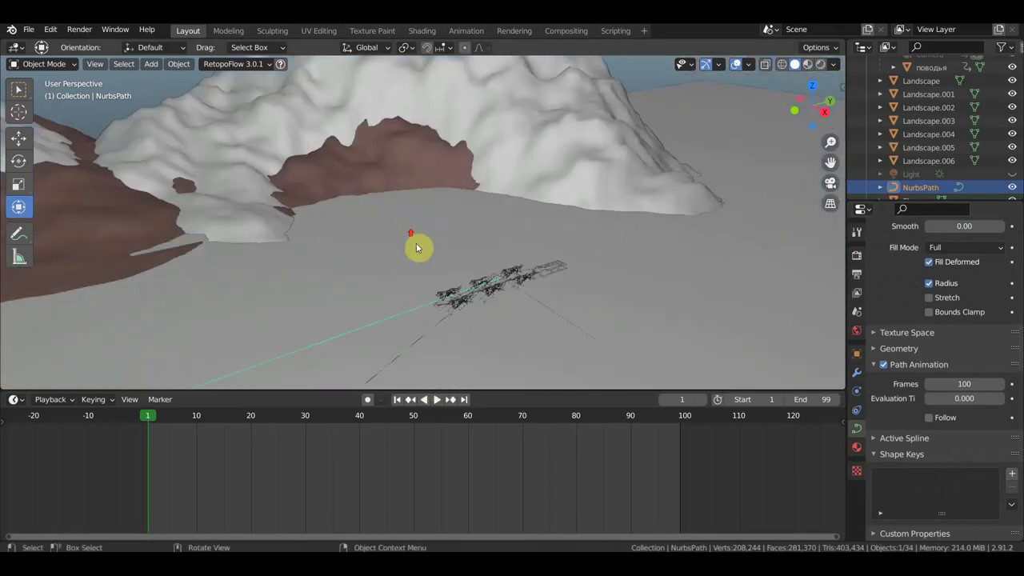
scroll(418, 247, "up", 2)
mouse_move(484, 286)
middle_mouse_down()
mouse_move(393, 206)
mouse_move(400, 259)
mouse_move(428, 174)
mouse_move(512, 341)
mouse_move(549, 341)
mouse_move(599, 261)
mouse_move(588, 253)
middle_mouse_up()
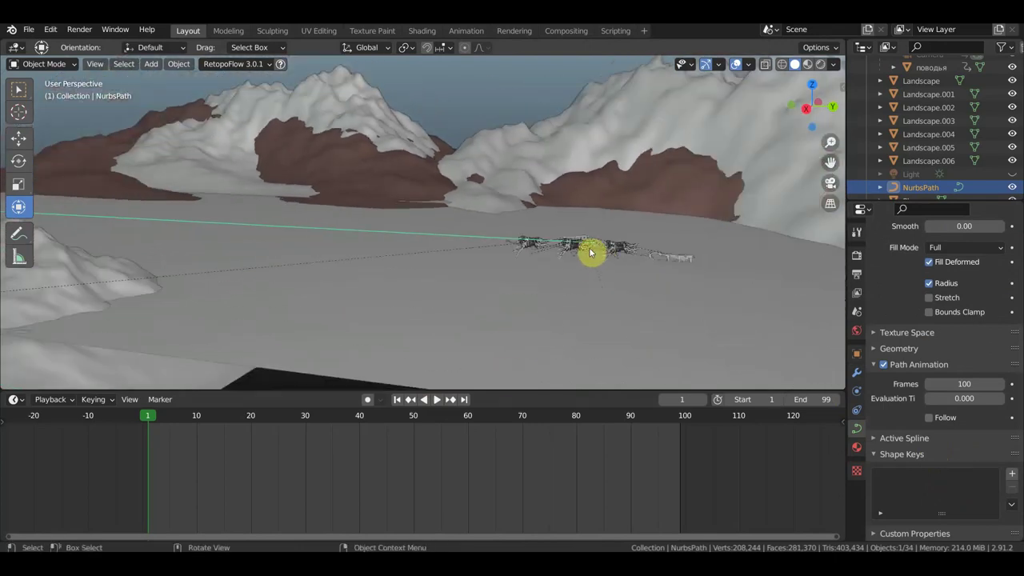
Reselect the вязка harness mesh, zoom in on the running dogs, and select one dog's armature.
left_click(577, 308)
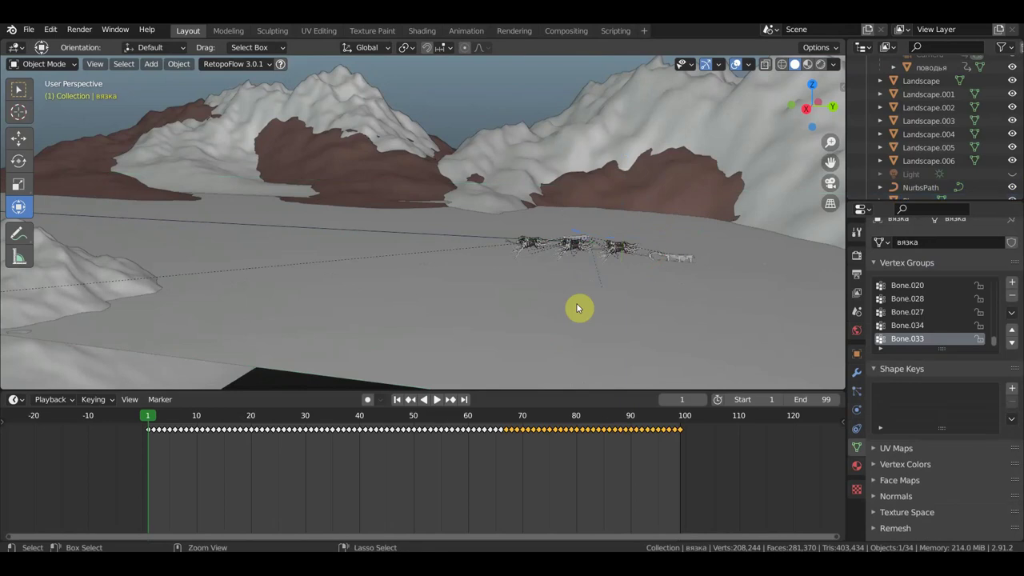
left_click(577, 308)
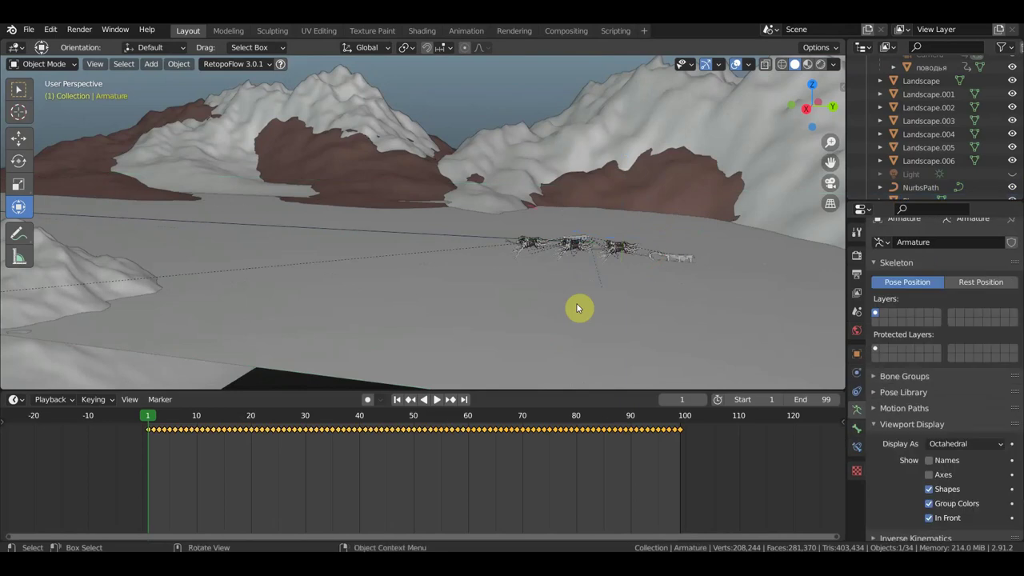
left_click(577, 308)
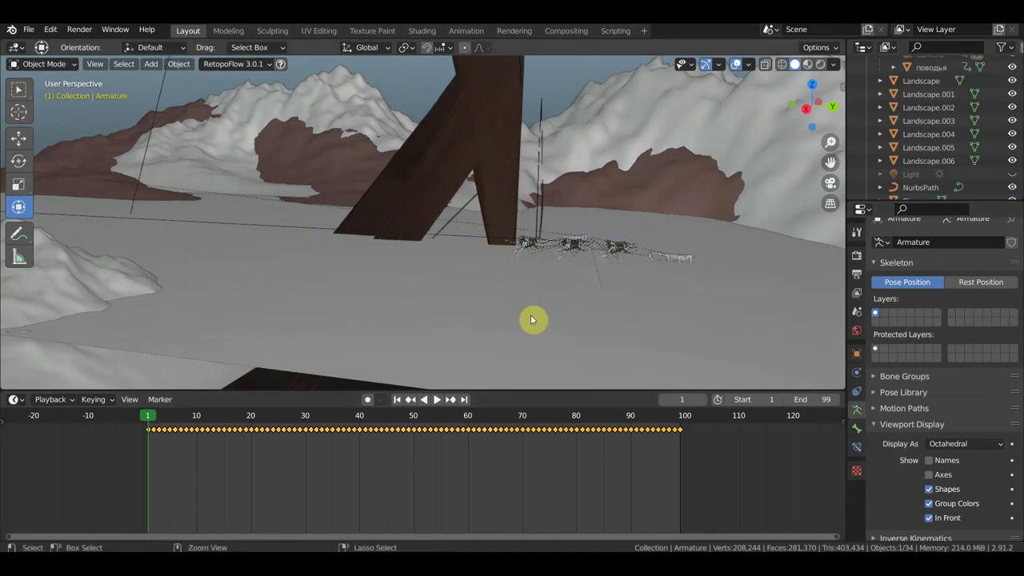
scroll(532, 320, "up", 1, "ctrl")
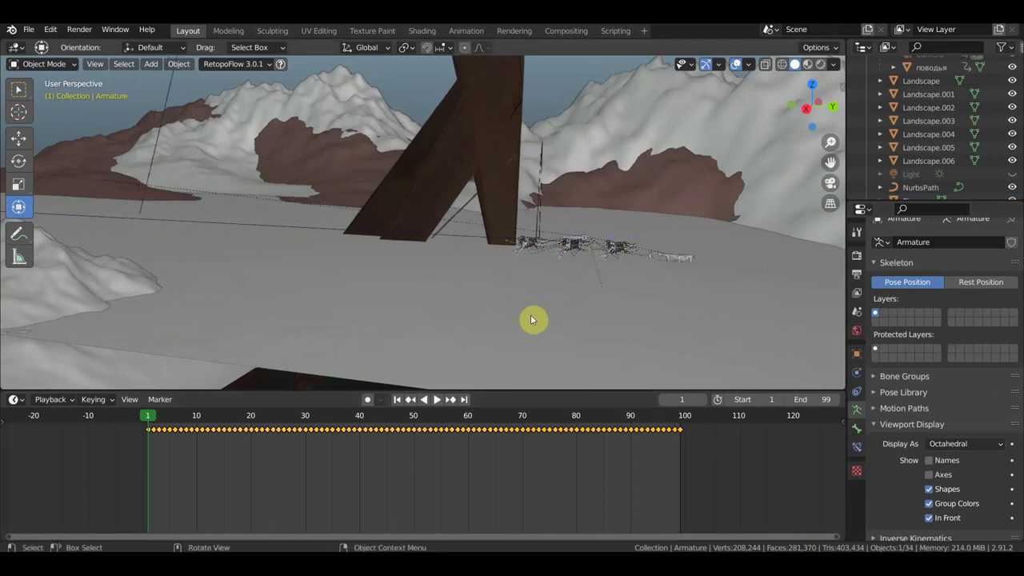
key("ctrl+z")
key("ctrl+z")
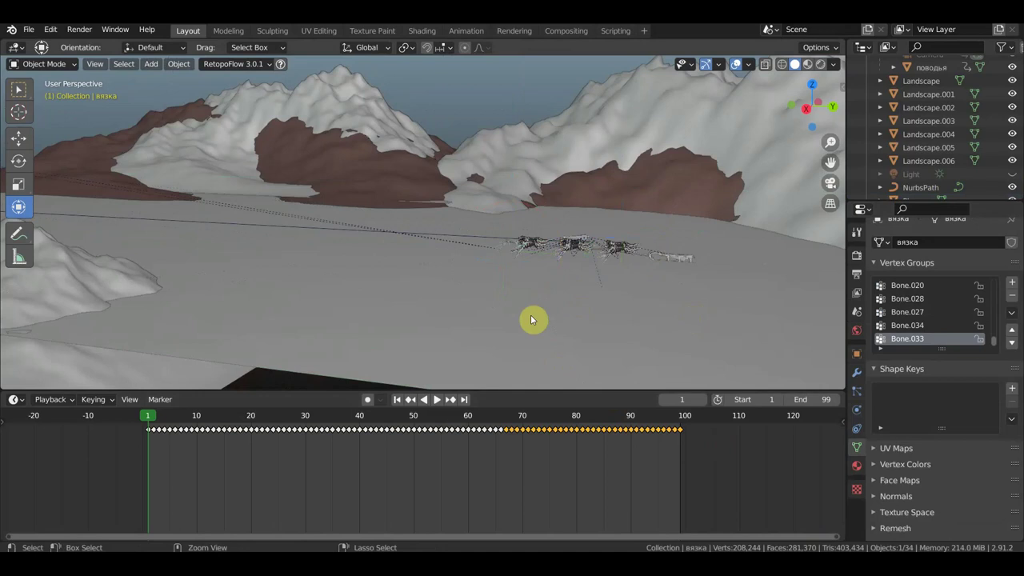
key("ctrl+z")
key("ctrl+z")
key("ctrl+z")
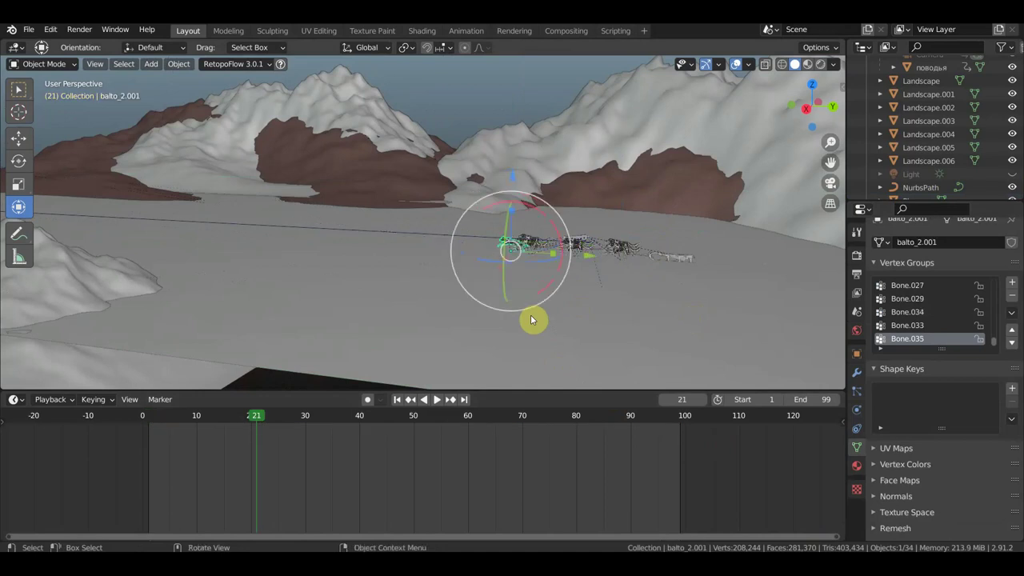
mouse_move(566, 370)
middle_mouse_down()
mouse_move(297, 237)
mouse_move(373, 246)
middle_mouse_up()
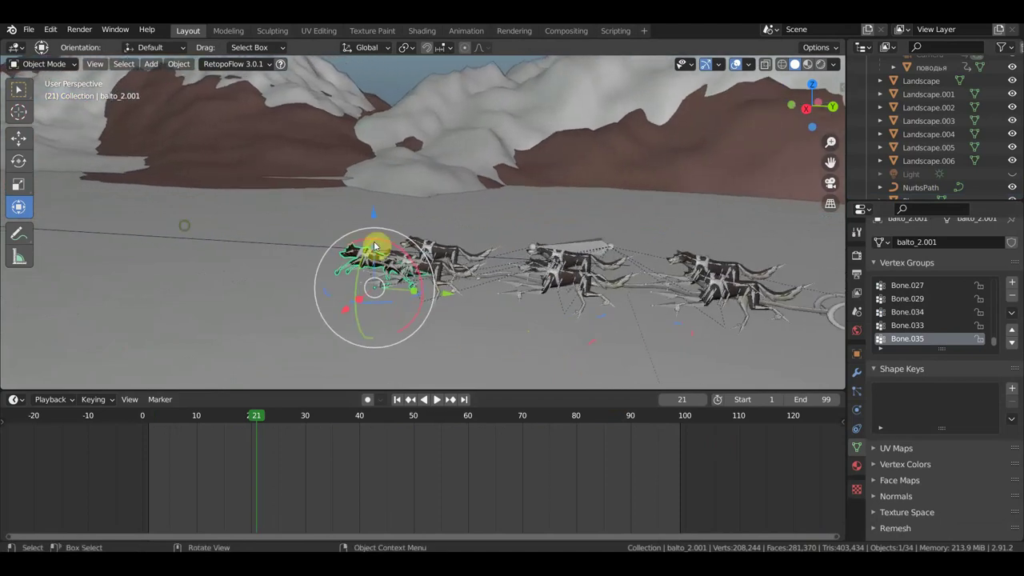
left_click(597, 249)
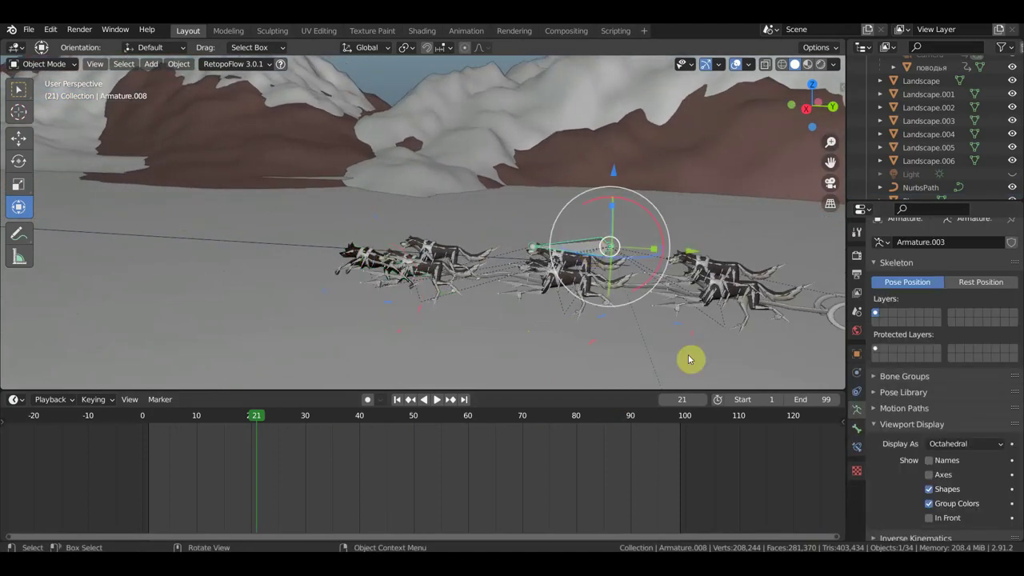
Point the armature's Follow Path constraint at NurbsPath with Forward Axis Y and Up Axis Z.
left_click(858, 393)
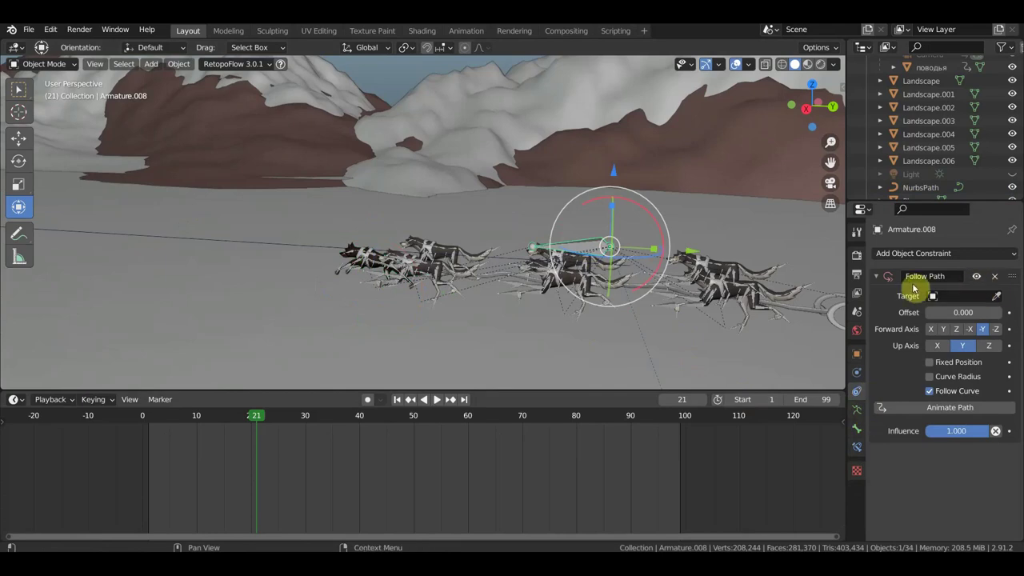
left_click(966, 296)
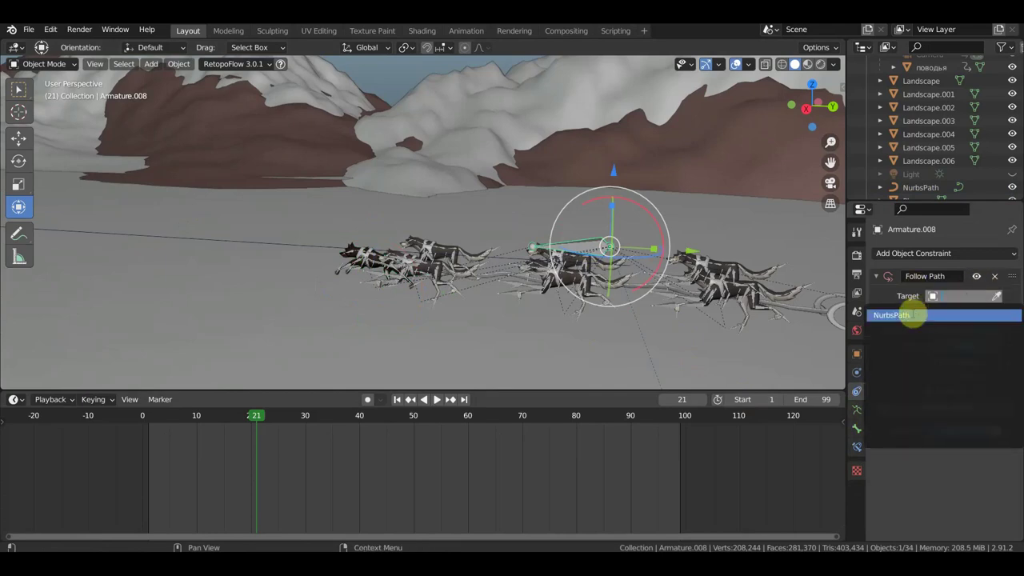
left_click(903, 320)
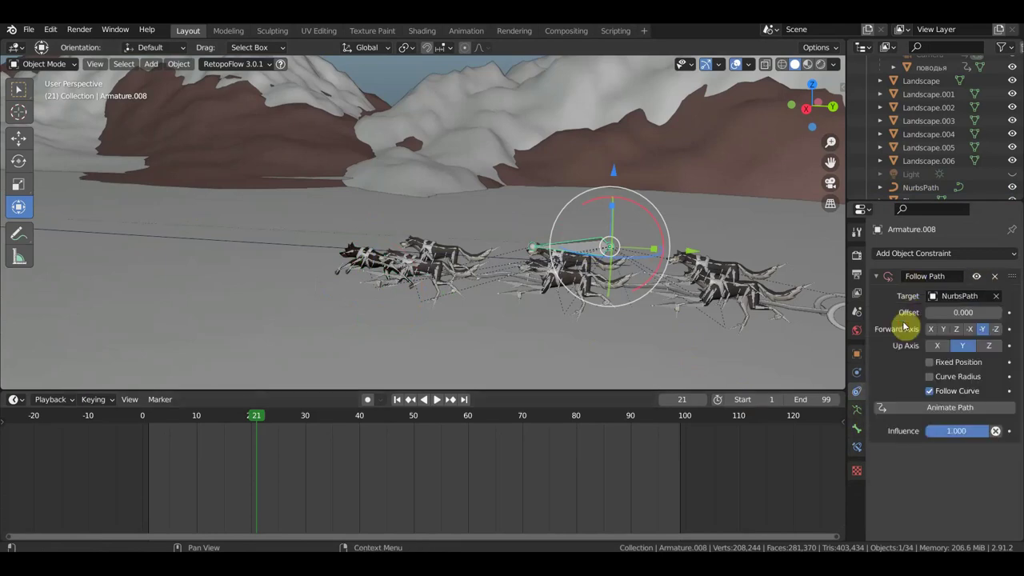
left_click(988, 345)
left_click(944, 329)
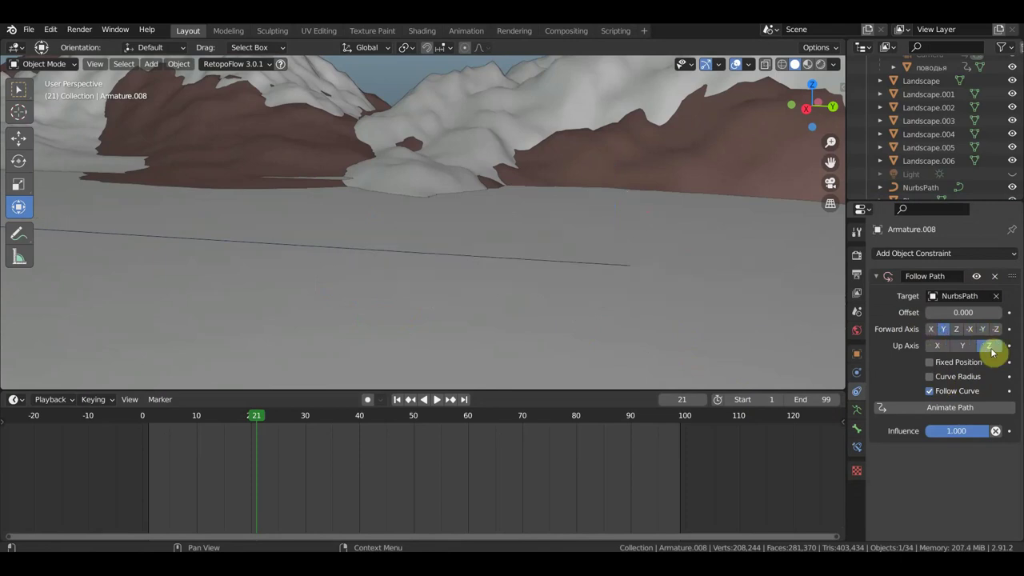
mouse_move(560, 310)
middle_mouse_down()
mouse_move(267, 327)
mouse_move(184, 276)
mouse_move(628, 287)
mouse_move(717, 307)
mouse_move(519, 306)
mouse_move(539, 213)
mouse_move(562, 307)
mouse_move(562, 273)
middle_mouse_up()
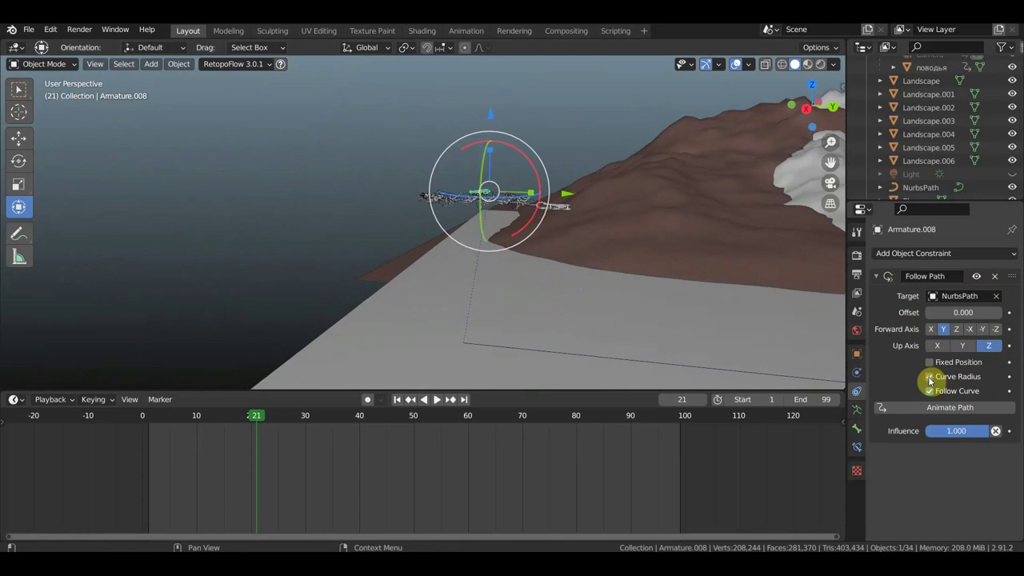
Disable Fixed Position and play the animation to check the dog's path motion.
left_click(930, 363)
middle_click_drag(533, 323, 528, 335)
key("space")
key("space")
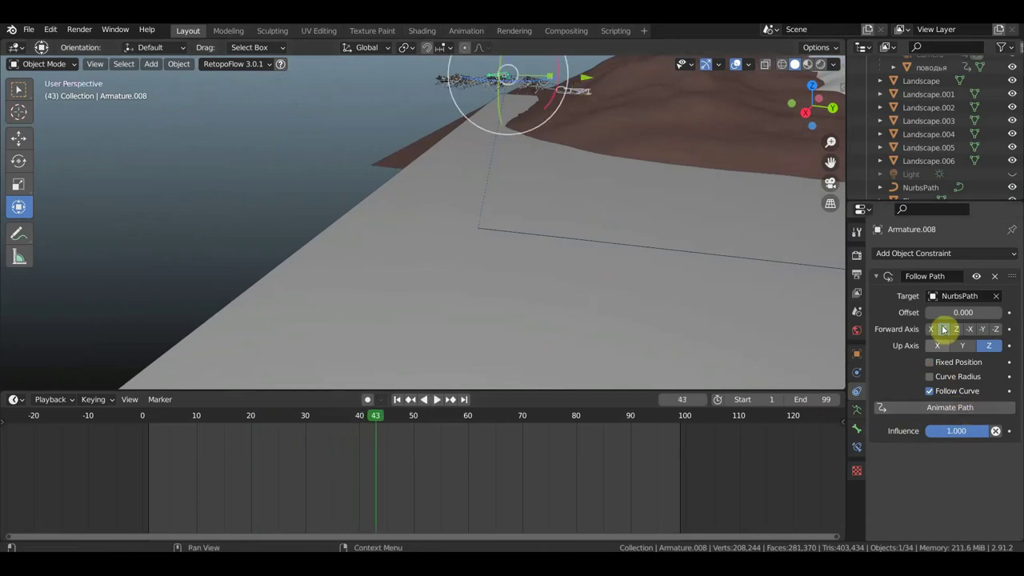
left_click(574, 94)
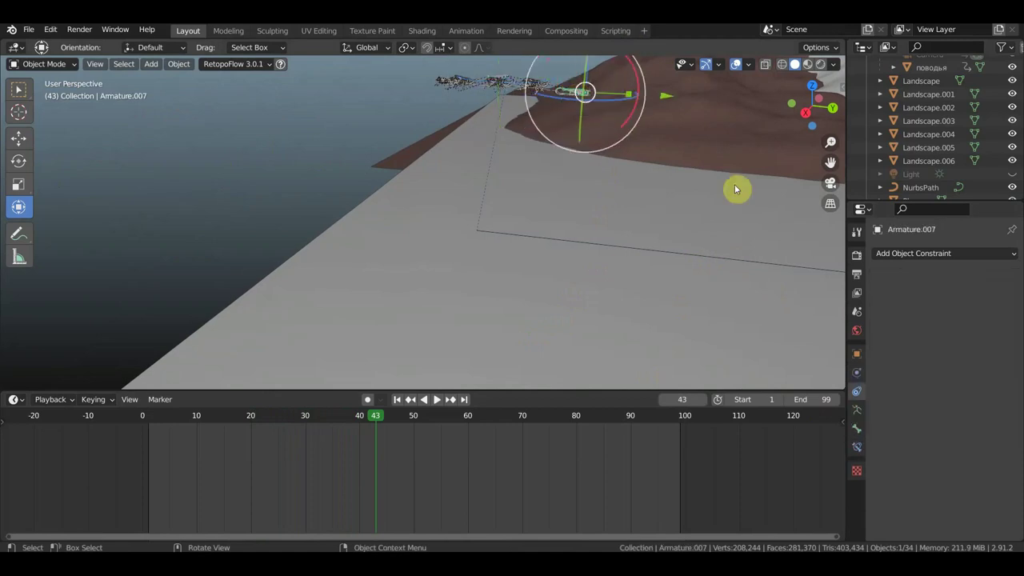
Give the second dog's armature a Follow Path constraint on NurbsPath with Follow Curve on.
left_click(913, 255)
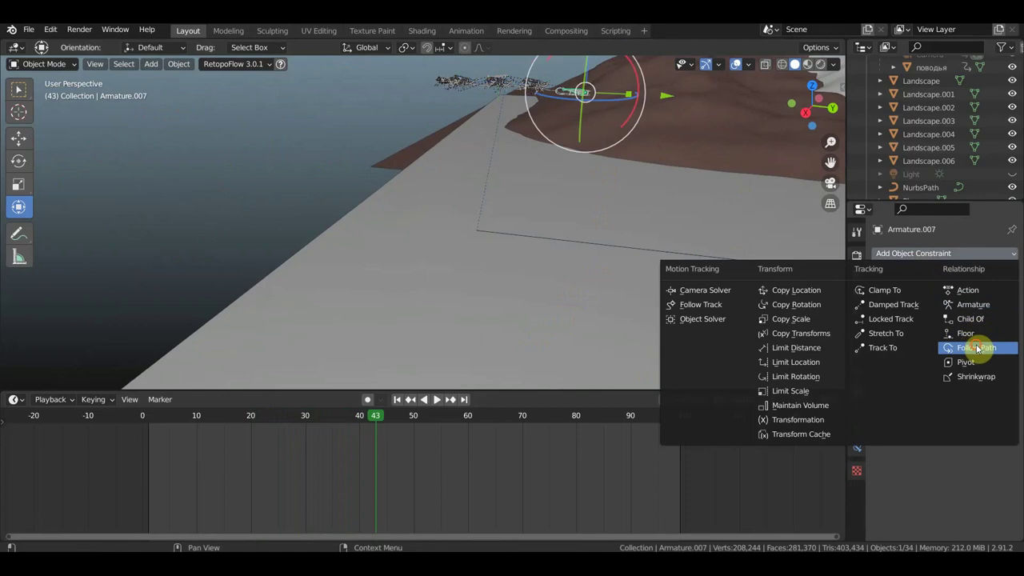
left_click(972, 348)
left_click(964, 295)
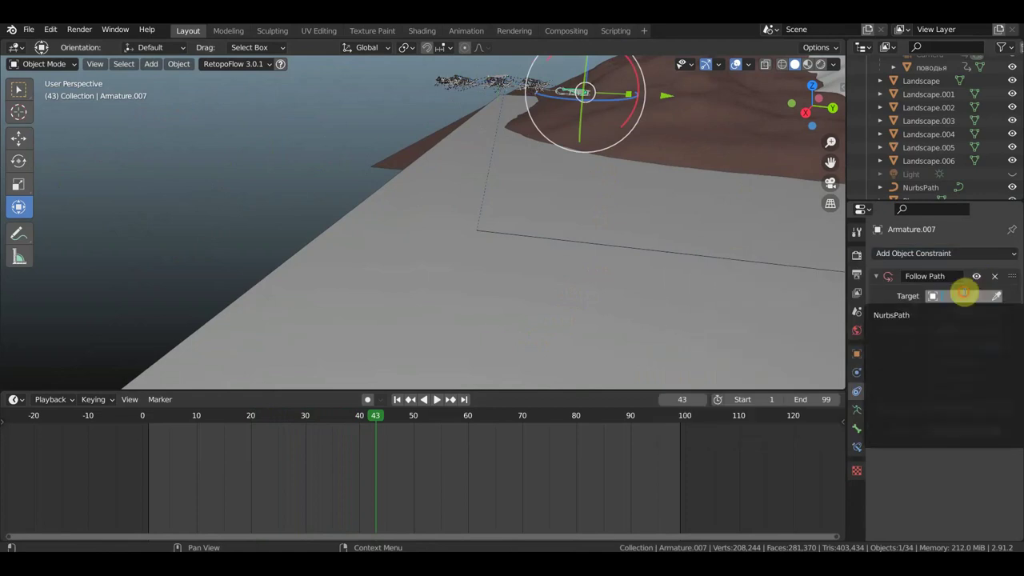
left_click(909, 318)
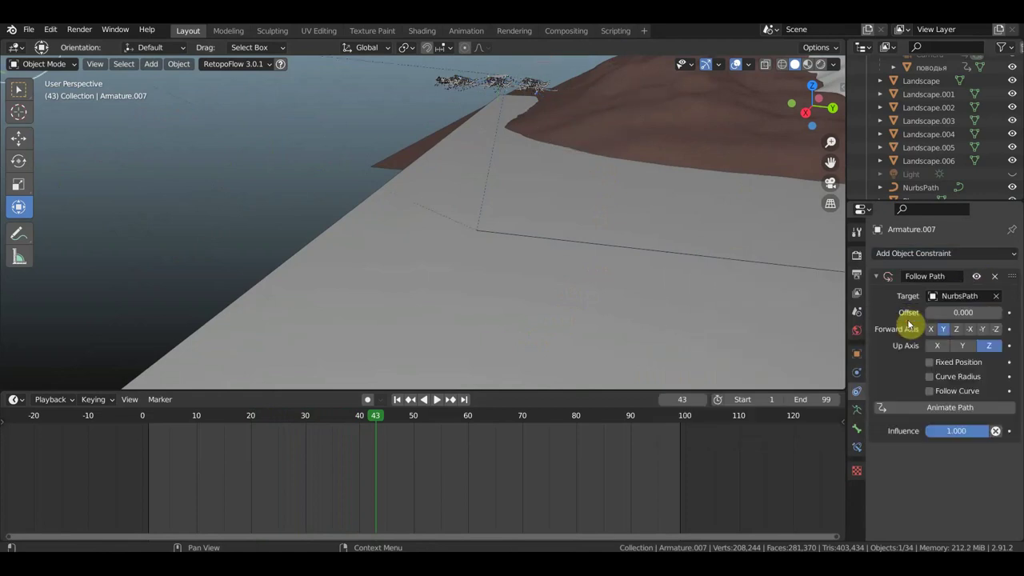
left_click(929, 392)
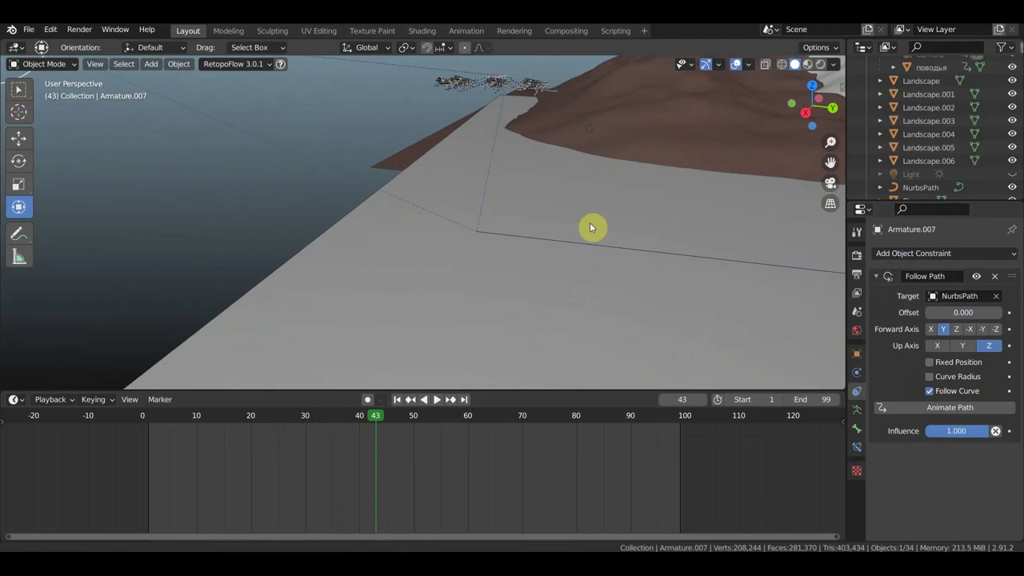
Select the next dogs' armatures and pan the view toward the mountain terrain and sled.
left_click(498, 96)
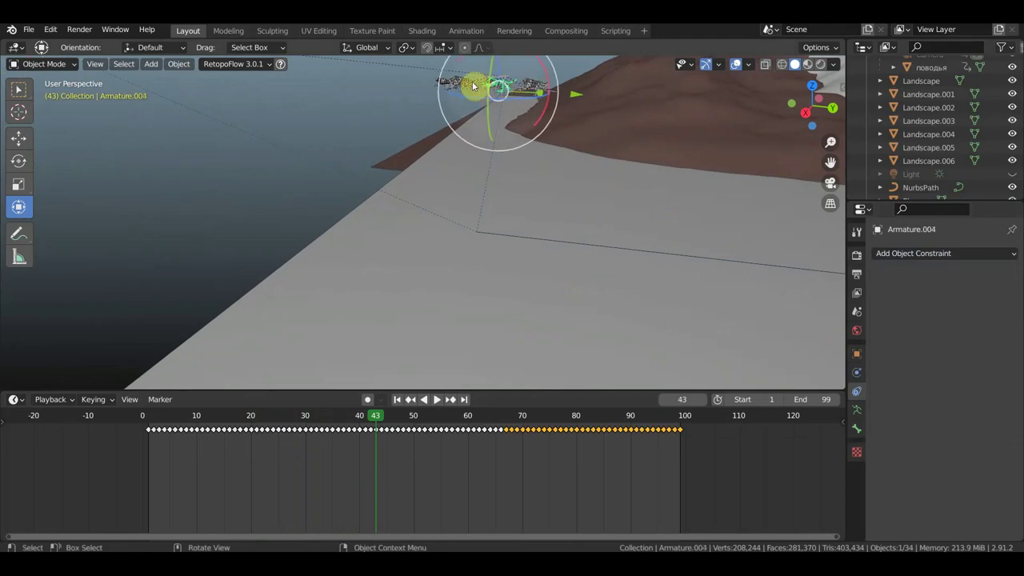
left_click(461, 83)
mouse_move(501, 114)
middle_mouse_down()
mouse_move(601, 132)
mouse_move(494, 174)
mouse_move(2, 291)
middle_mouse_up()
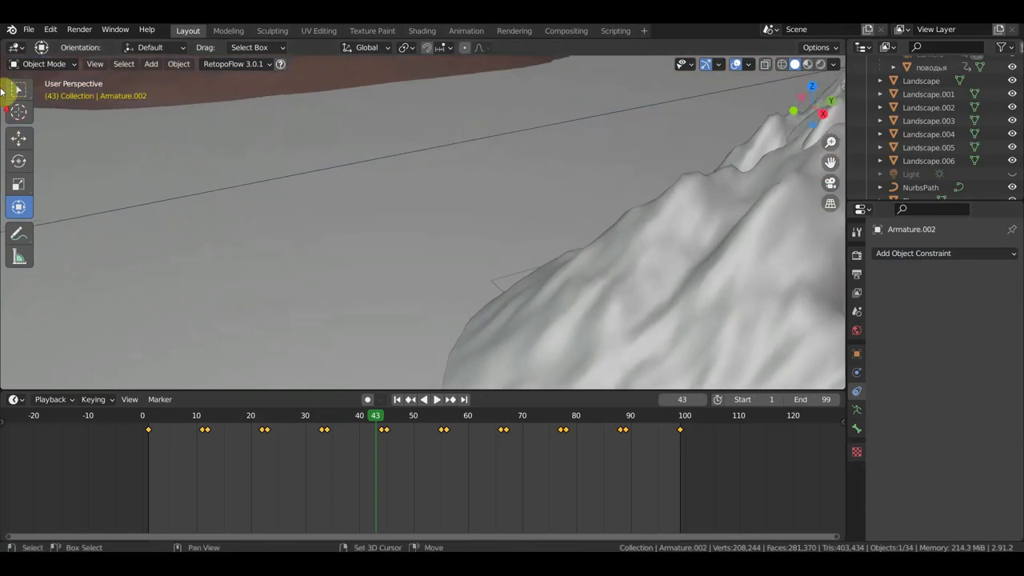
mouse_move(424, 181)
middle_mouse_down("shift")
mouse_move(359, 197)
mouse_move(270, 197)
mouse_move(400, 181)
mouse_move(328, 270)
mouse_move(606, 144)
mouse_move(690, 69)
mouse_move(646, 138)
mouse_move(641, 125)
middle_mouse_up("shift")
scroll(270, 197, "down", 5)
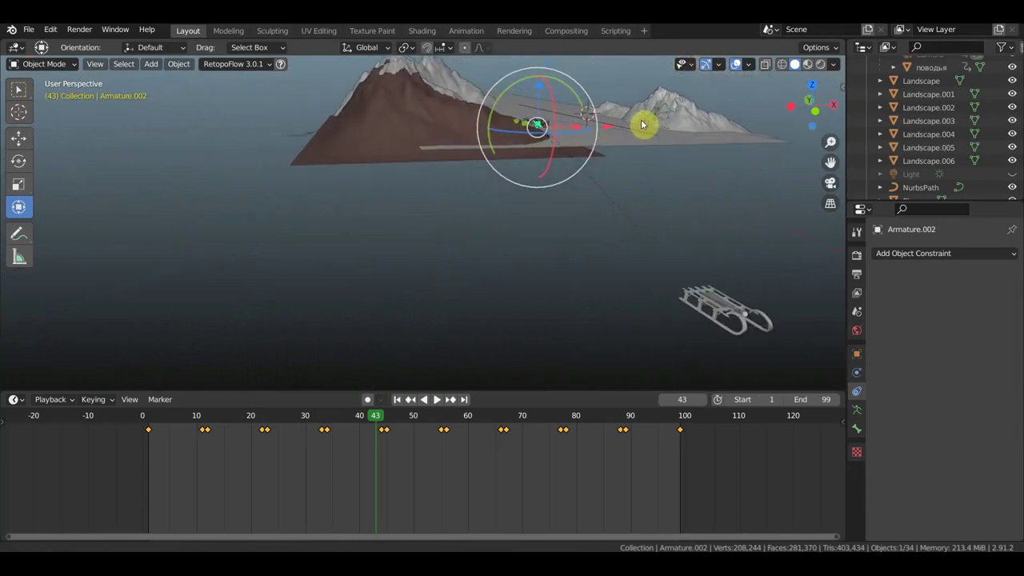
Select Armature.007 and try -Z forward and Y up on its Follow Path constraint.
left_click(717, 306)
left_click(714, 299)
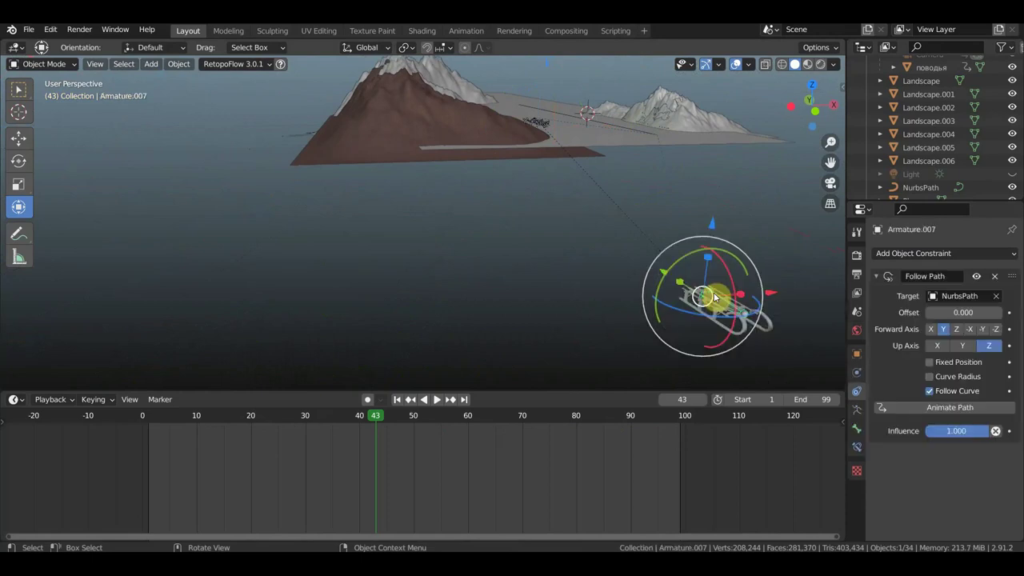
left_click(988, 347)
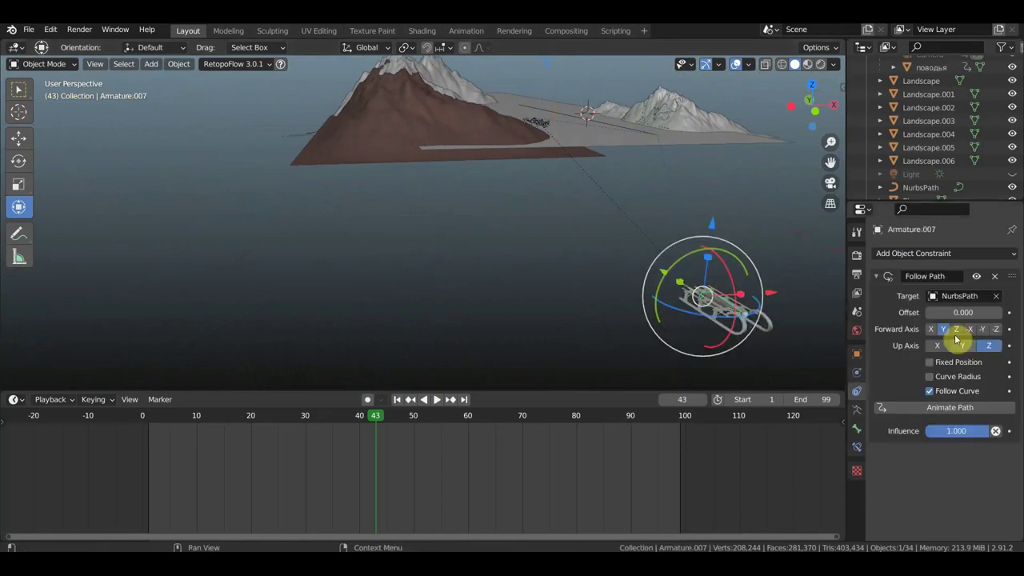
left_click(995, 329)
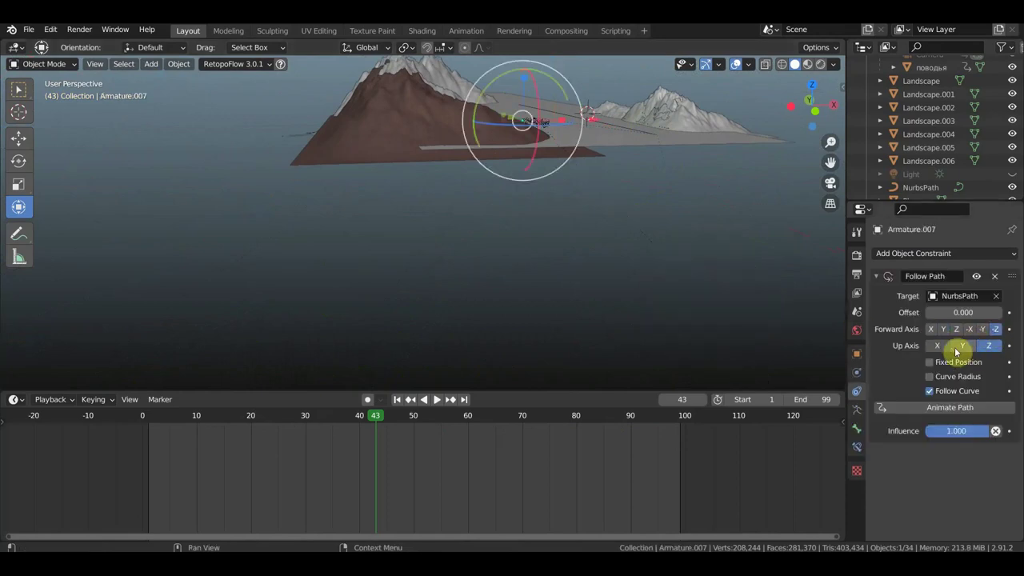
left_click(960, 347)
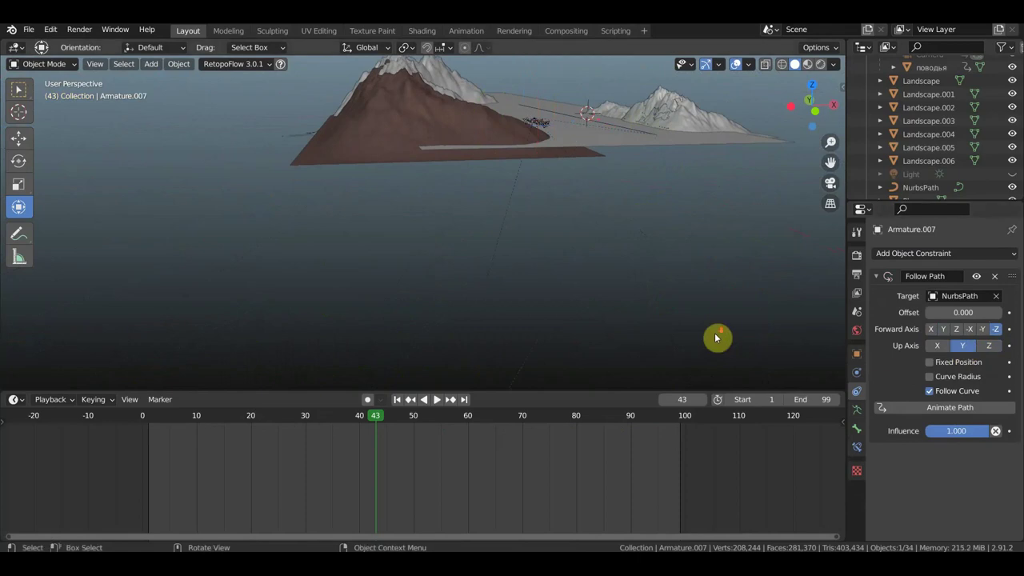
scroll(716, 337, "down", 3)
scroll(716, 338, "down", 2)
scroll(696, 340, "up", 1)
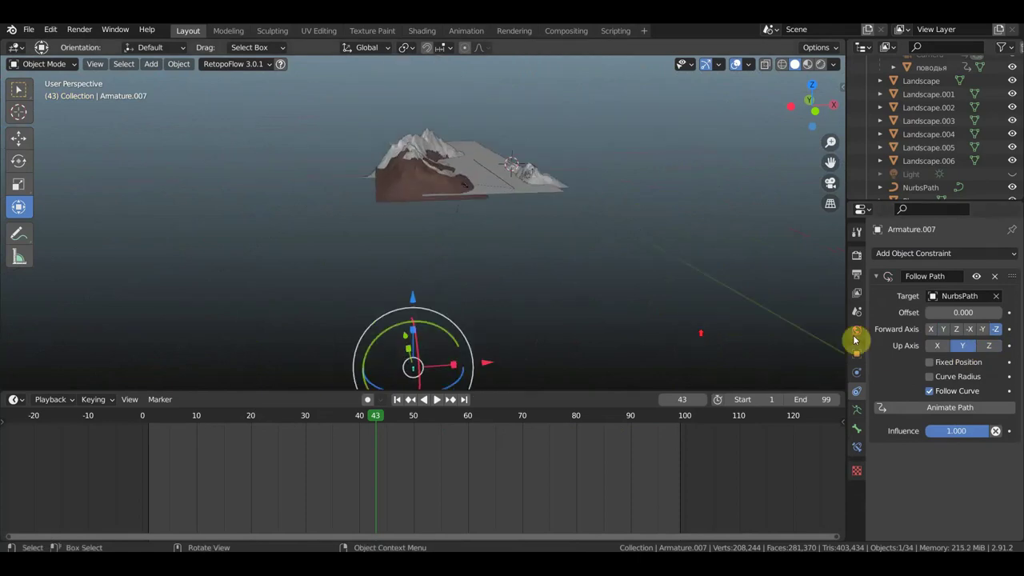
Restore Forward Y and Up Z, keep influence at 1.000, and leave Follow Curve on.
left_click(944, 329)
left_click(988, 346)
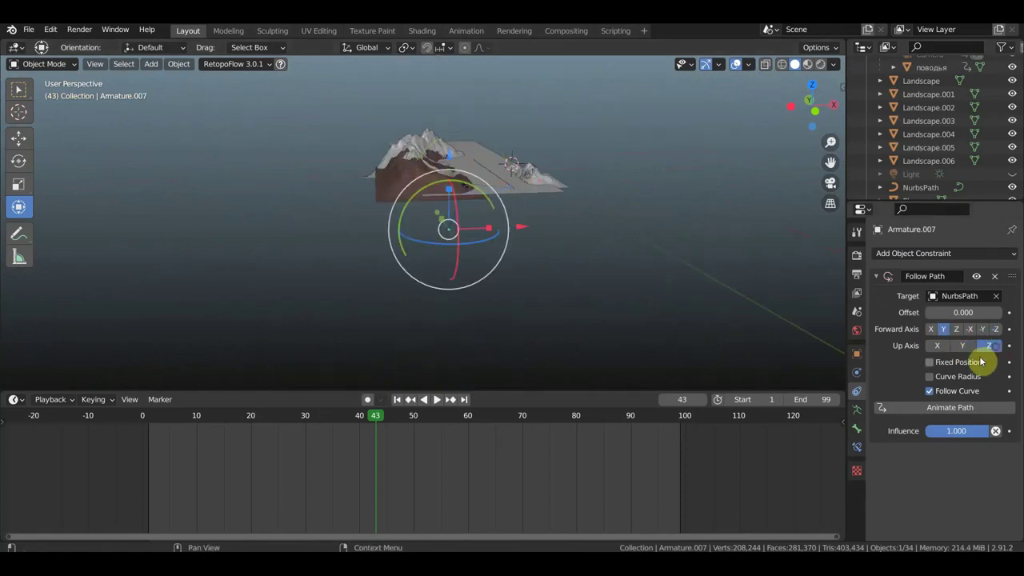
left_click_drag(988, 432, 992, 432)
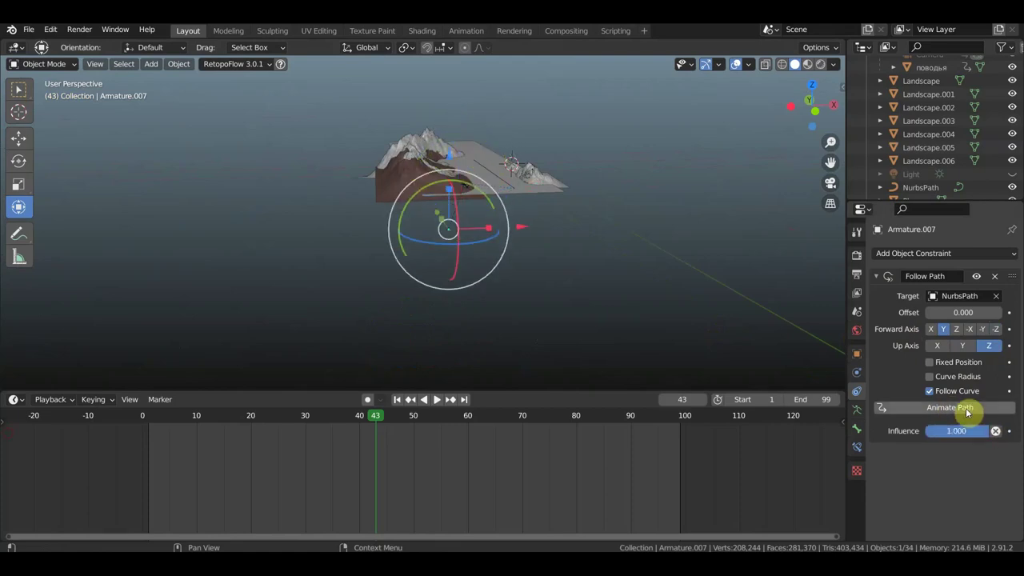
left_click(929, 392)
left_click(929, 391)
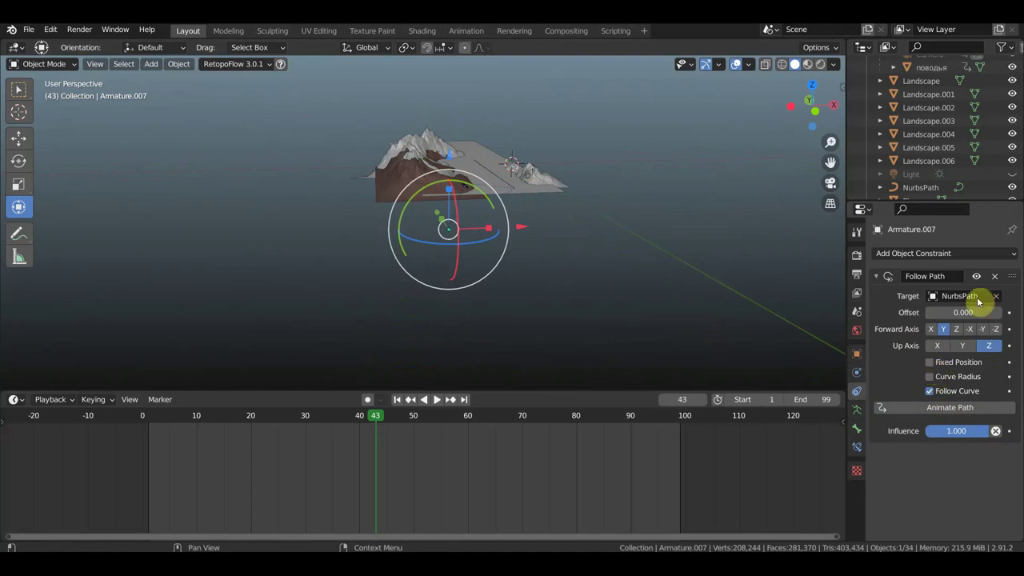
Orbit and zoom to view the terrain and rig from the plane's edge.
middle_click_drag(788, 292, 521, 254)
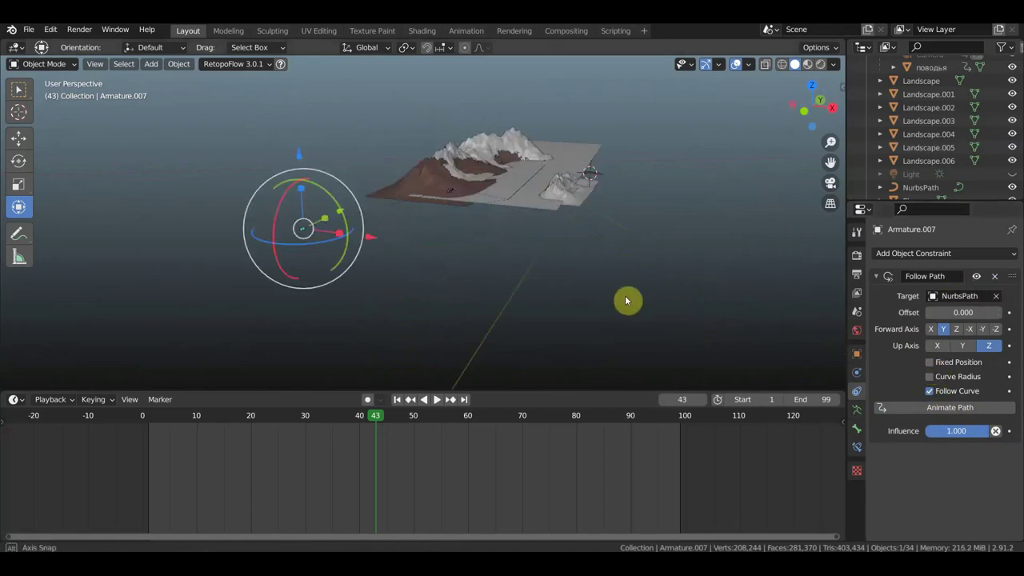
scroll(512, 184, "up", 5)
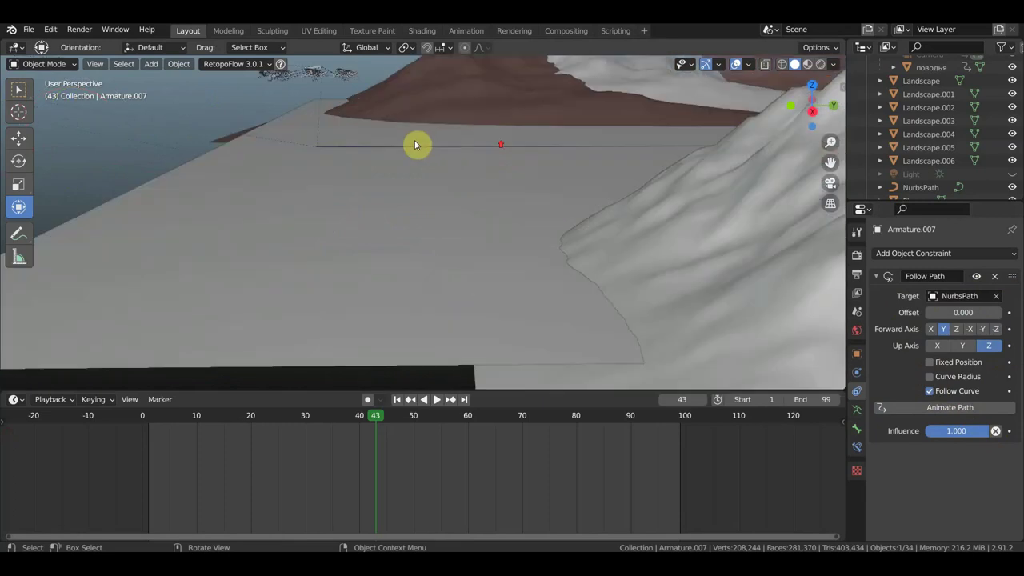
middle_click_drag(433, 146, 624, 228)
scroll(623, 228, "down", 6)
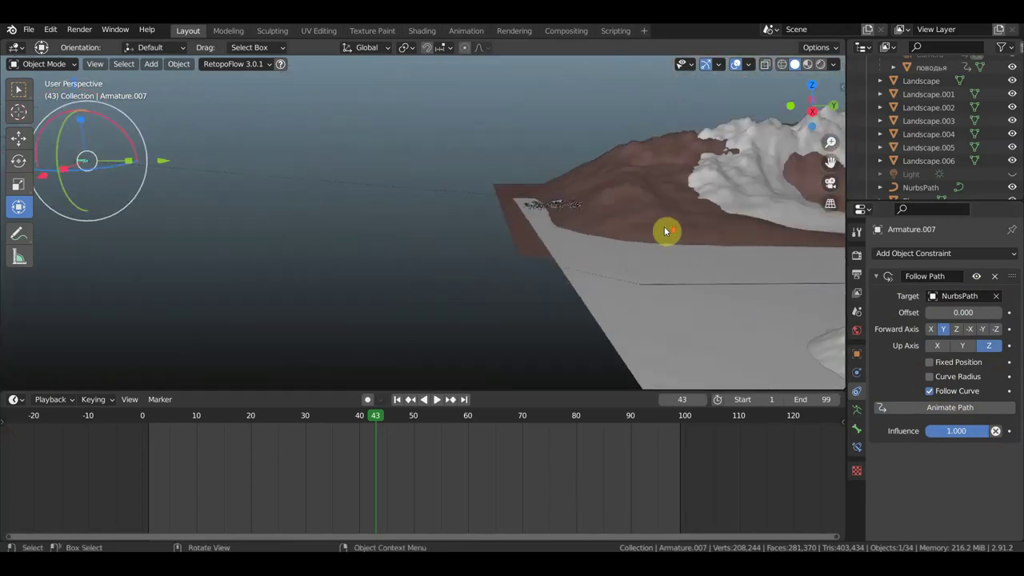
scroll(632, 232, "up", 4)
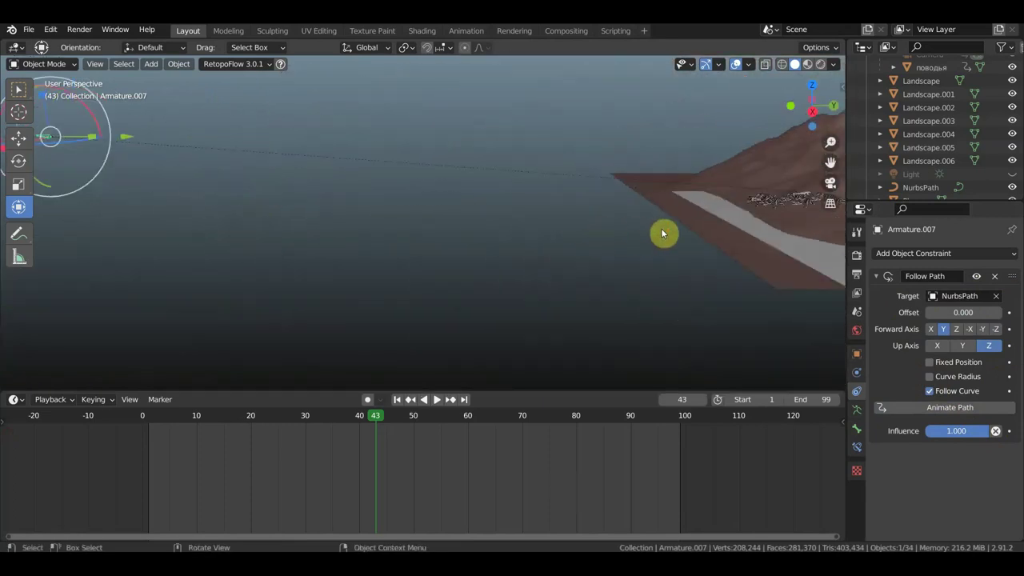
middle_click_drag(631, 235, 473, 256)
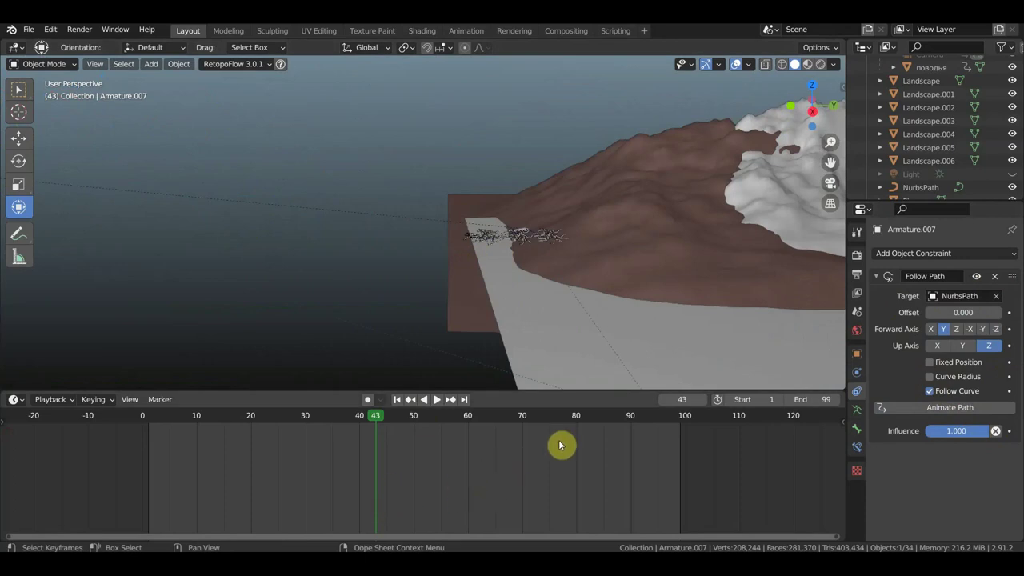
Add a Follow Path constraint on NurbsPath to the dog mesh balto_2.001.
scroll(499, 240, "up", 2)
scroll(588, 268, "up", 2)
scroll(741, 287, "down", 2)
left_click(718, 293)
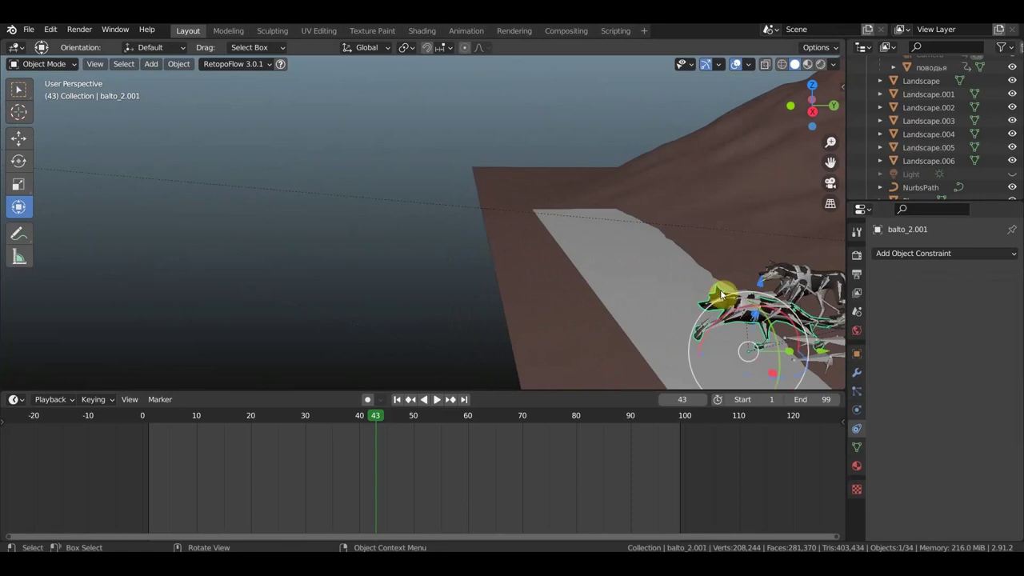
left_click(925, 253)
left_click(978, 349)
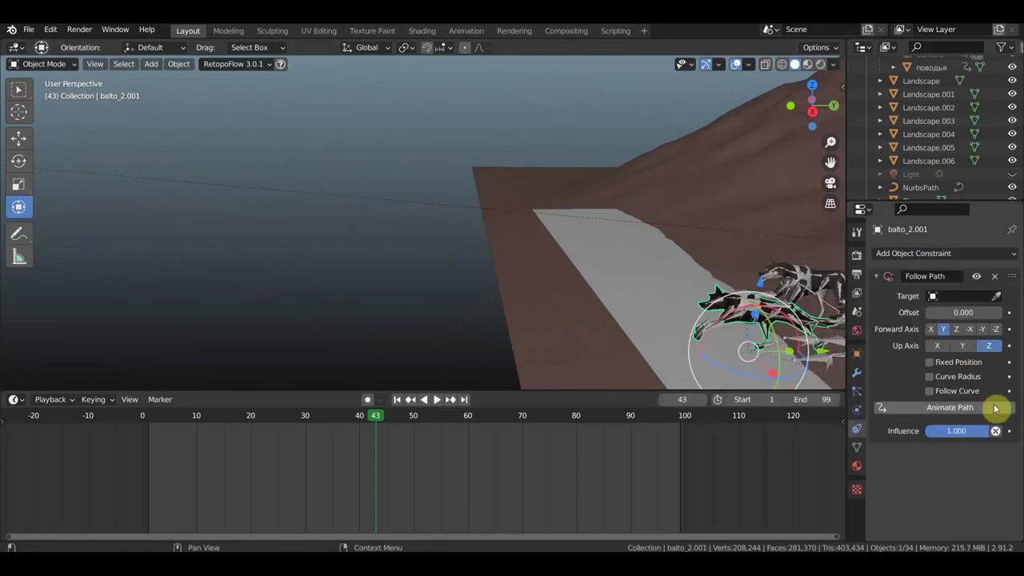
left_click(964, 295)
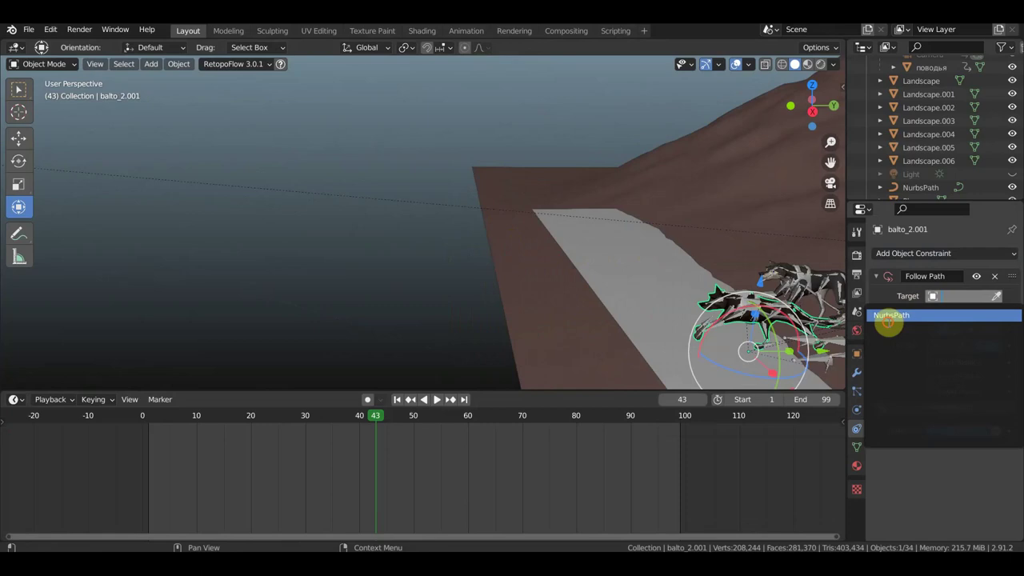
left_click(904, 314)
Remove the Follow Path constraint from the balto_2.001 mesh with Ctrl+Alt+C.
left_click(736, 312)
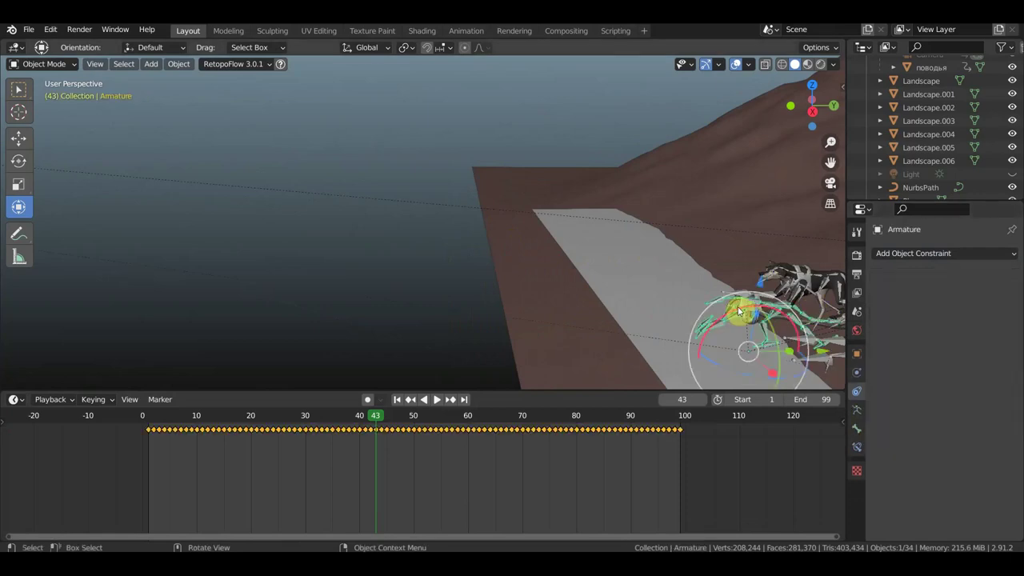
left_click(696, 296)
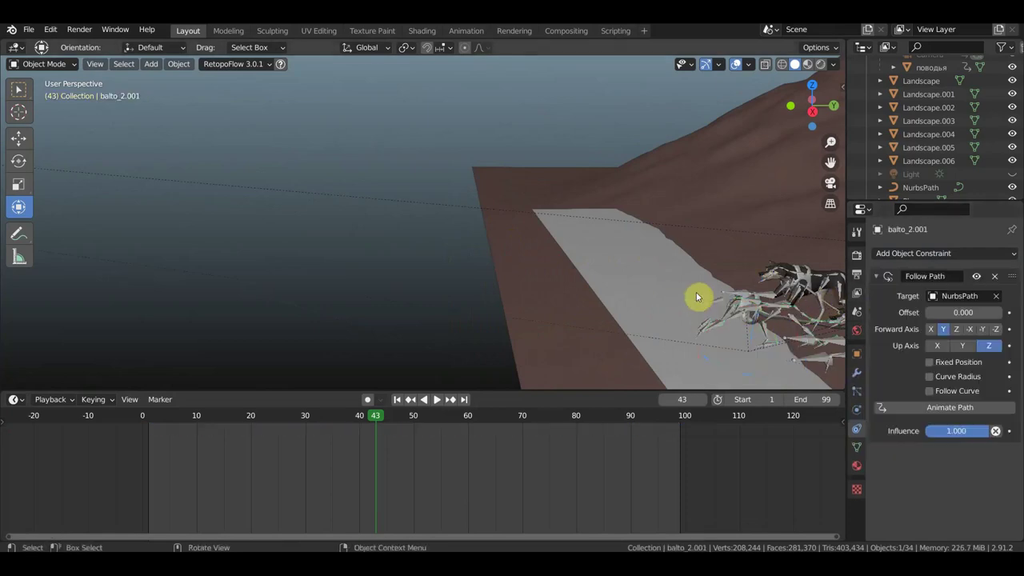
key("ctrl+alt+c")
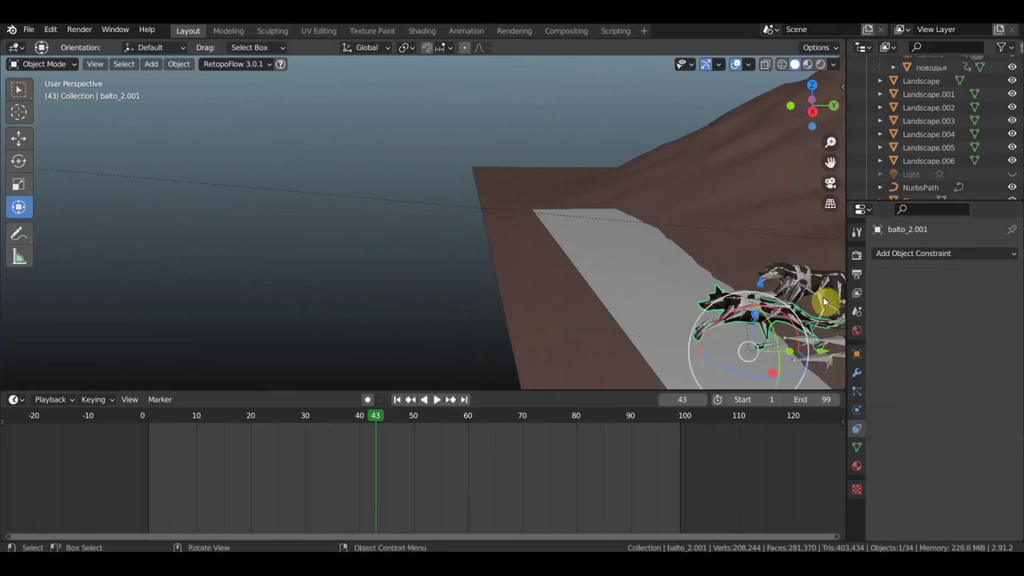
Give Armature.002 a Follow Path constraint on NurbsPath with Follow Curve enabled.
left_click(833, 303)
left_click(950, 253)
left_click(982, 349)
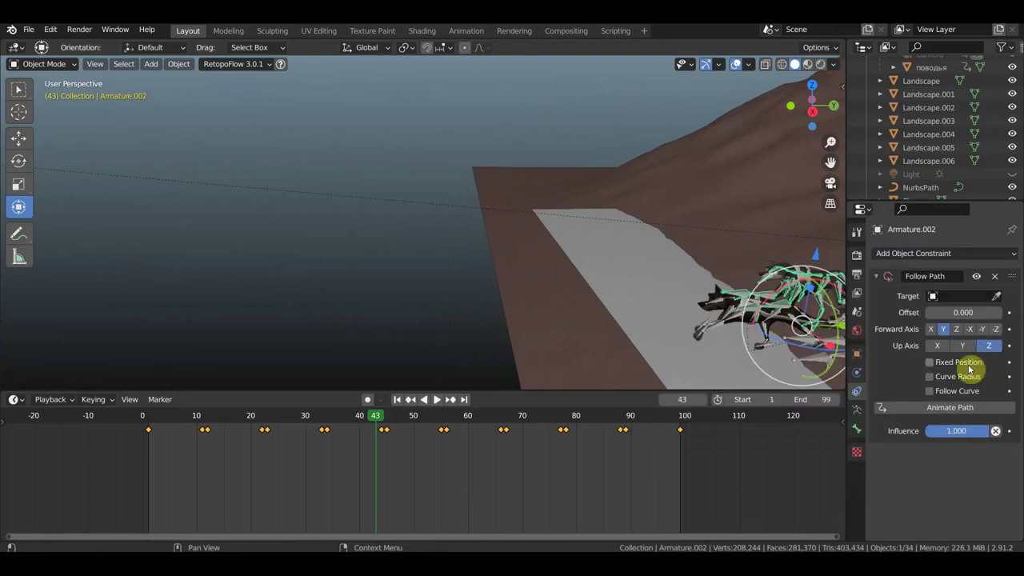
left_click(964, 297)
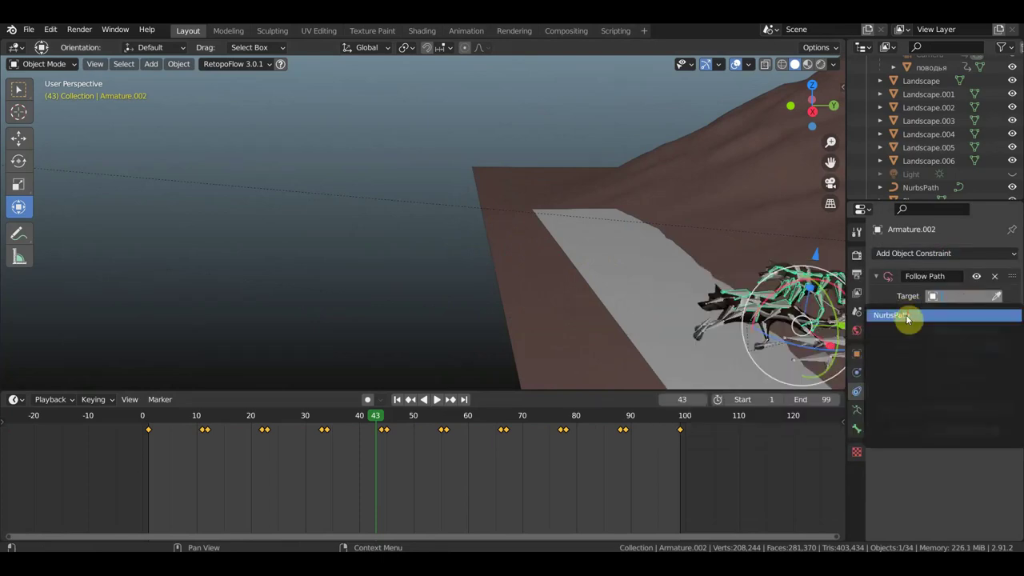
left_click(908, 316)
left_click(929, 391)
left_click(765, 315)
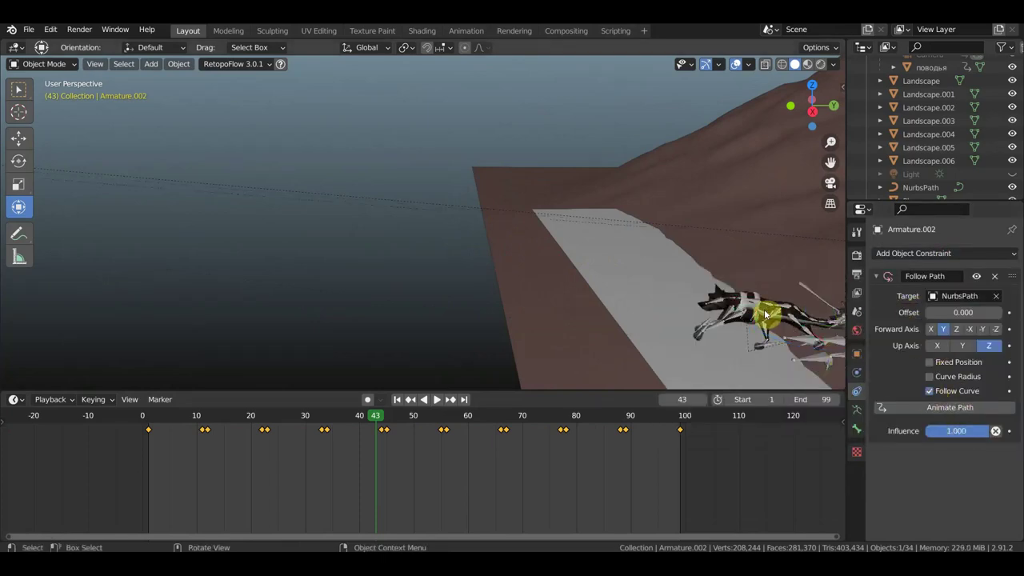
Give the Armature rig a Follow Path constraint on NurbsPath and animate its path.
left_click(808, 315)
left_click(940, 253)
left_click(974, 349)
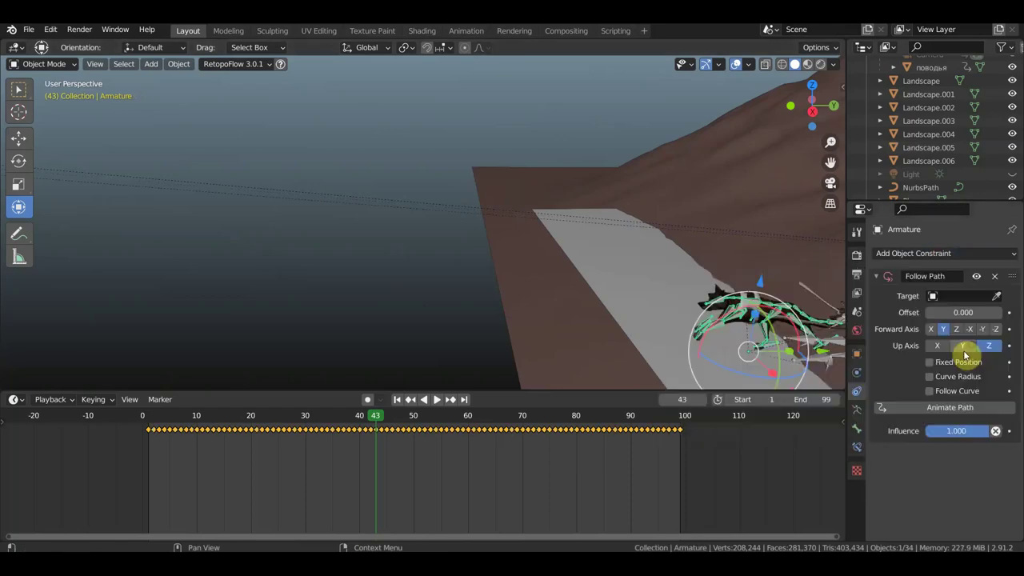
left_click(968, 297)
left_click(917, 313)
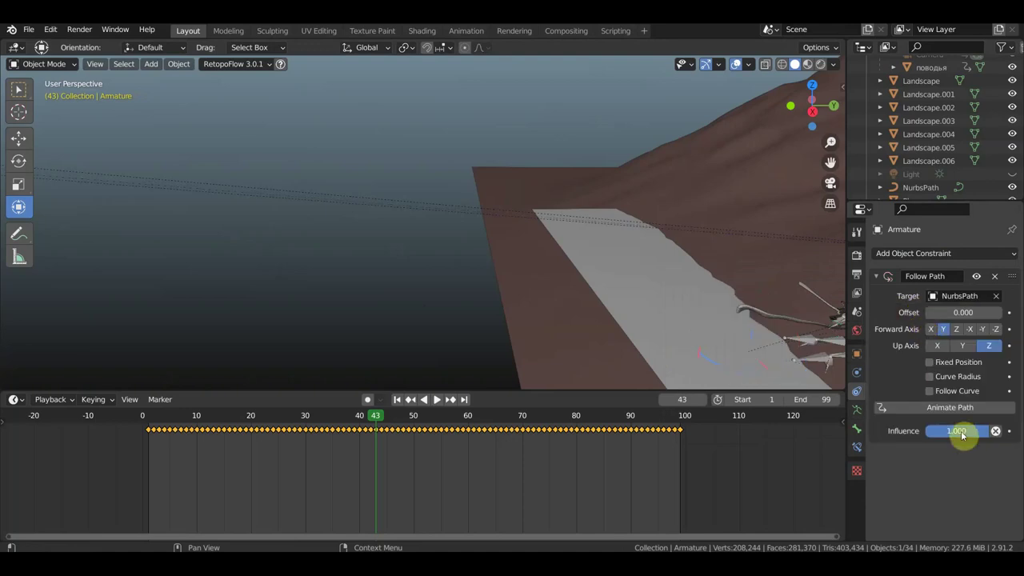
left_click(960, 407)
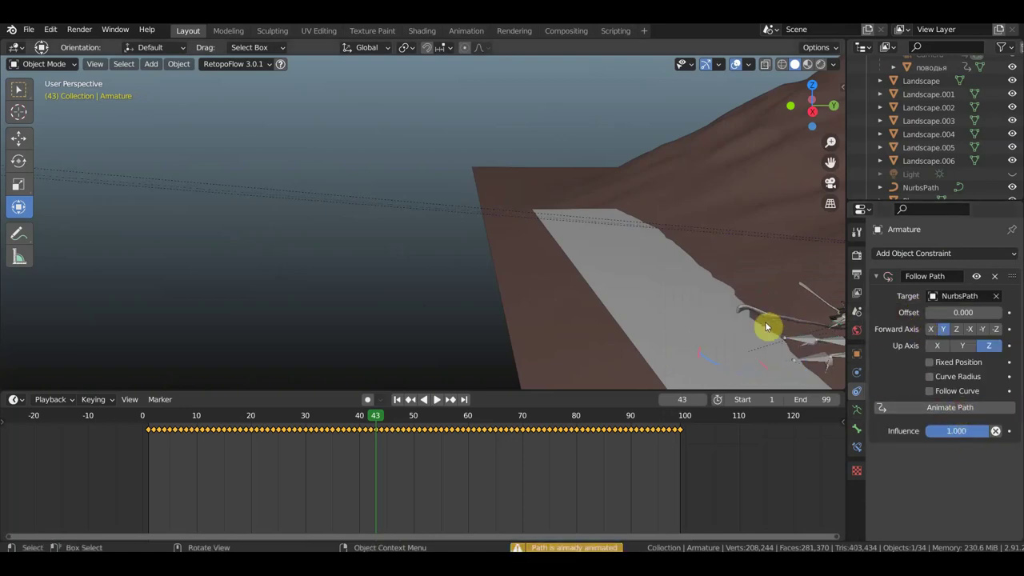
mouse_move(765, 325)
middle_mouse_down("shift")
mouse_move(542, 327)
mouse_move(608, 320)
mouse_move(587, 309)
middle_mouse_up("shift")
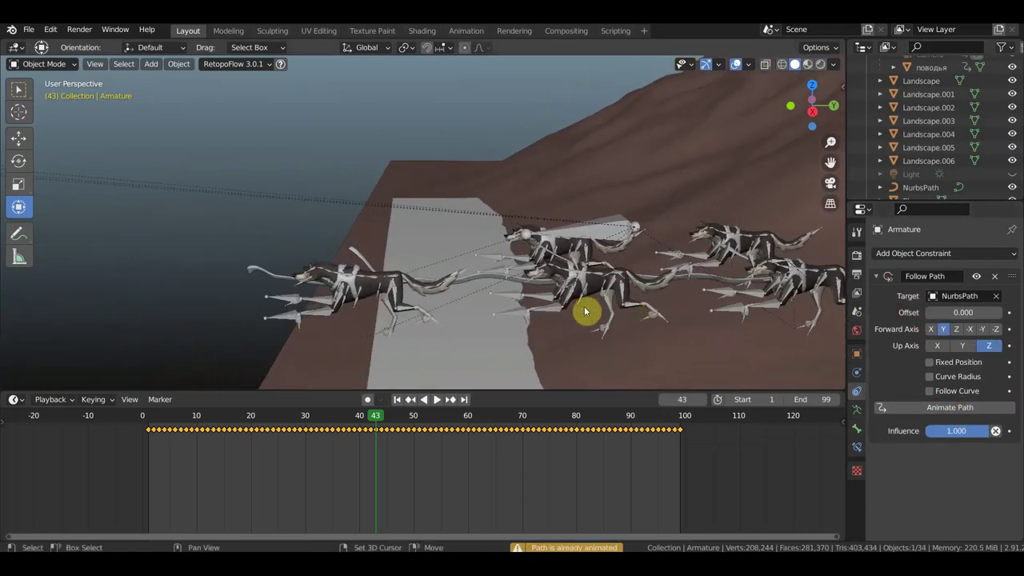
Enable Follow Curve on Armature.008's Follow Path constraint.
left_click(605, 235)
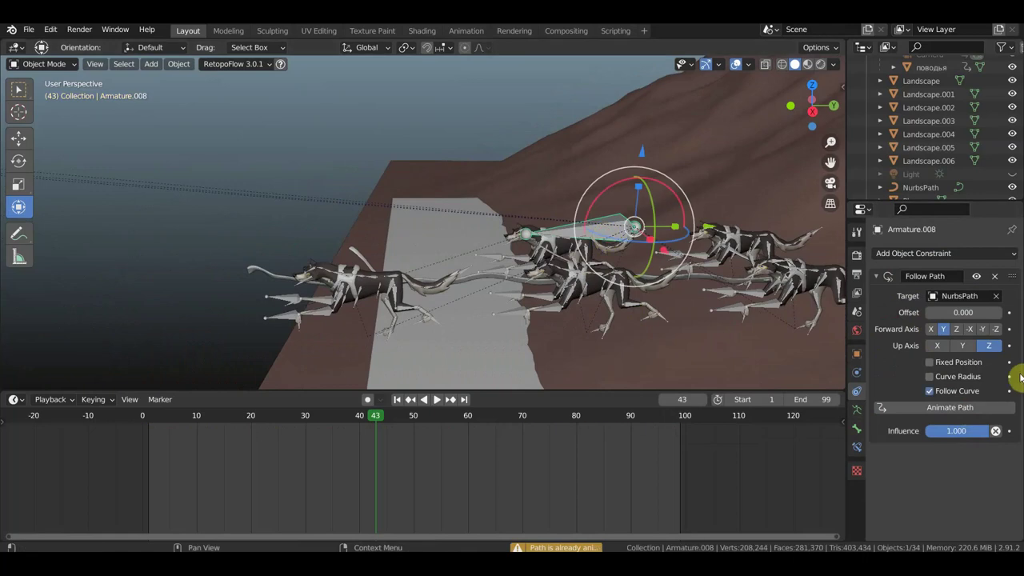
left_click(962, 391)
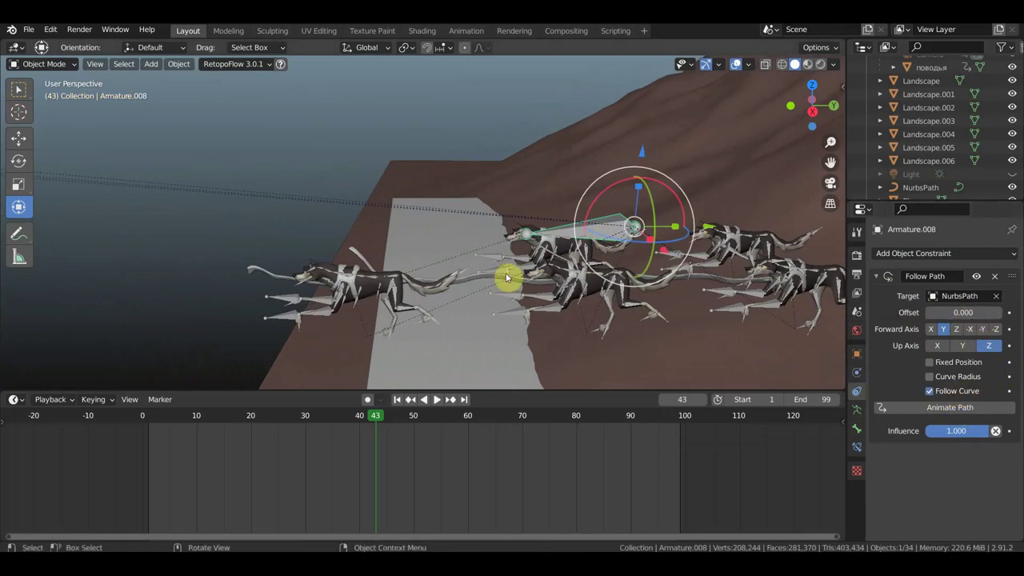
middle_click_drag(509, 278, 521, 281)
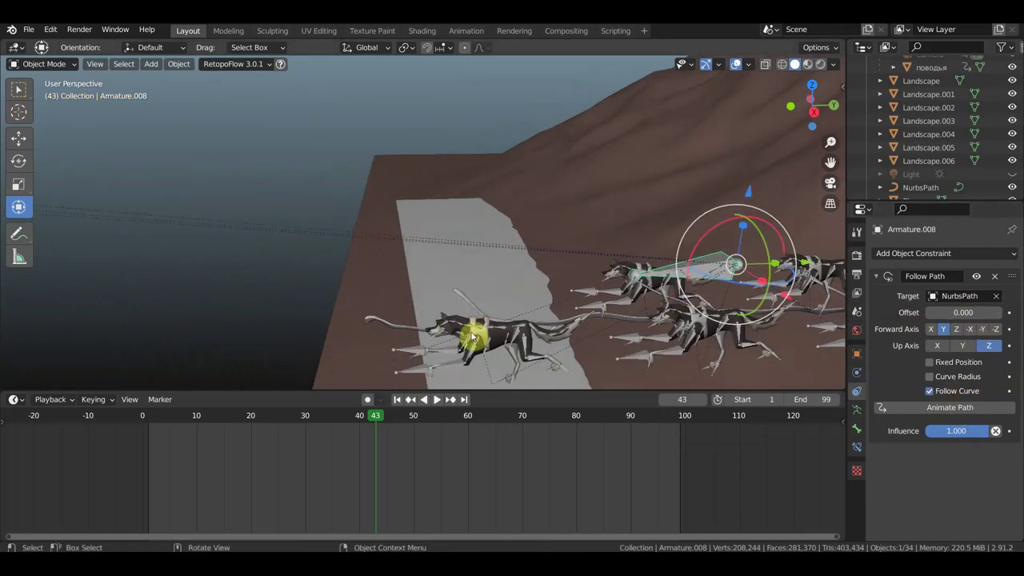
Give Armature.001 a Follow Path constraint on NurbsPath with Follow Curve on.
left_click(412, 372)
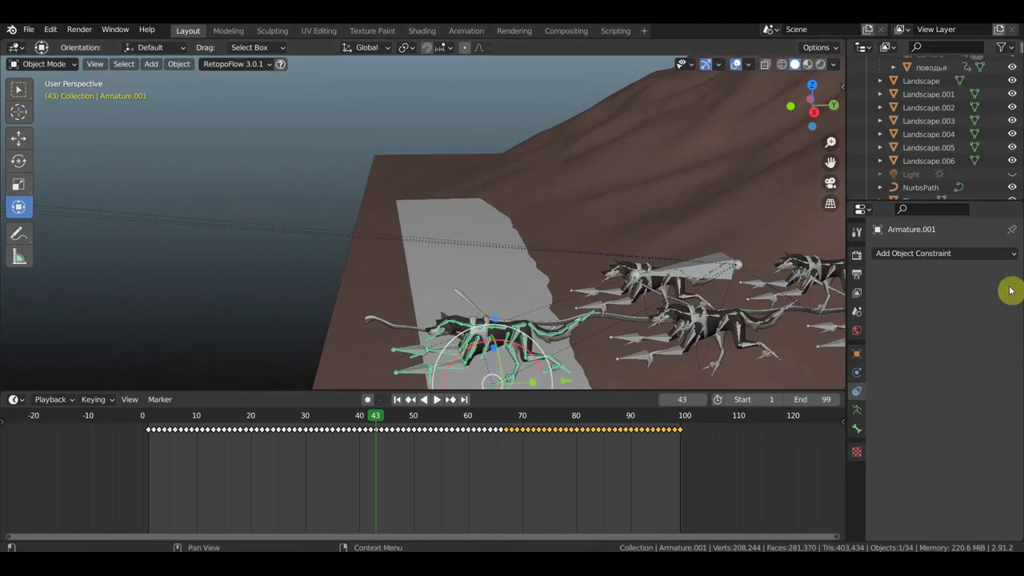
left_click(942, 253)
left_click(972, 347)
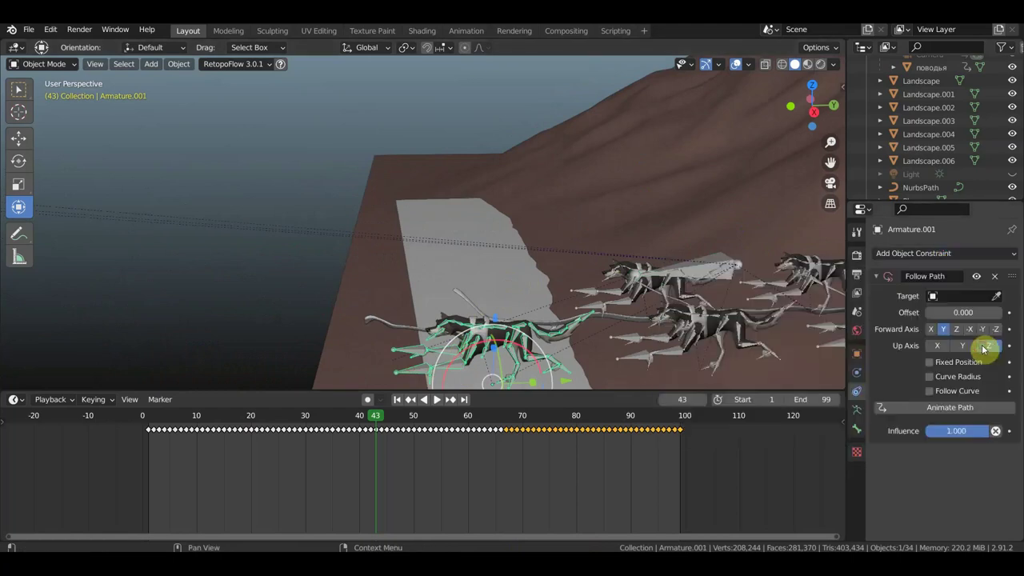
left_click(967, 298)
left_click(894, 315)
left_click(932, 391)
Give Armature.004 a Follow Path constraint on NurbsPath oriented along the curve.
left_click(596, 308)
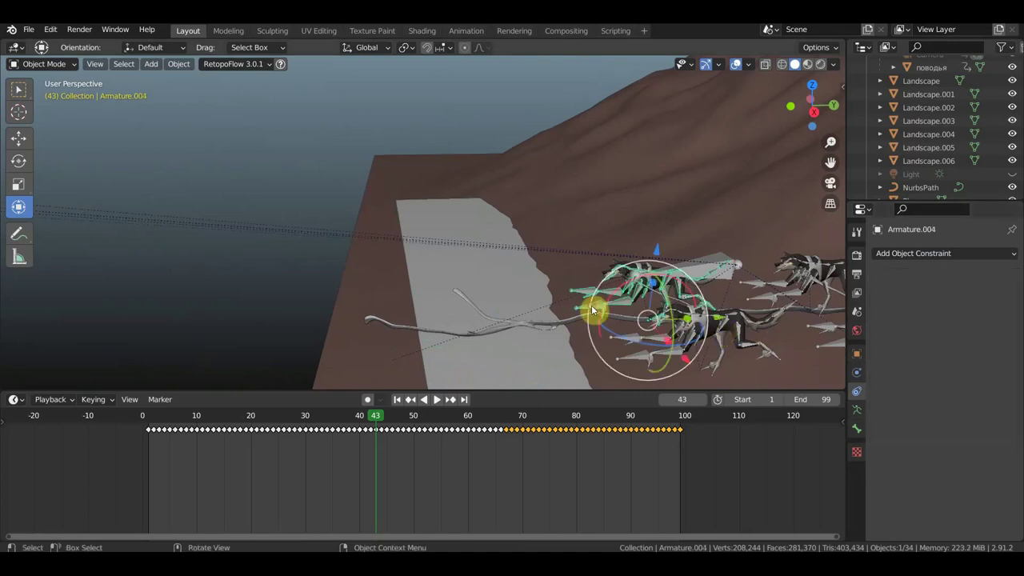
left_click(934, 254)
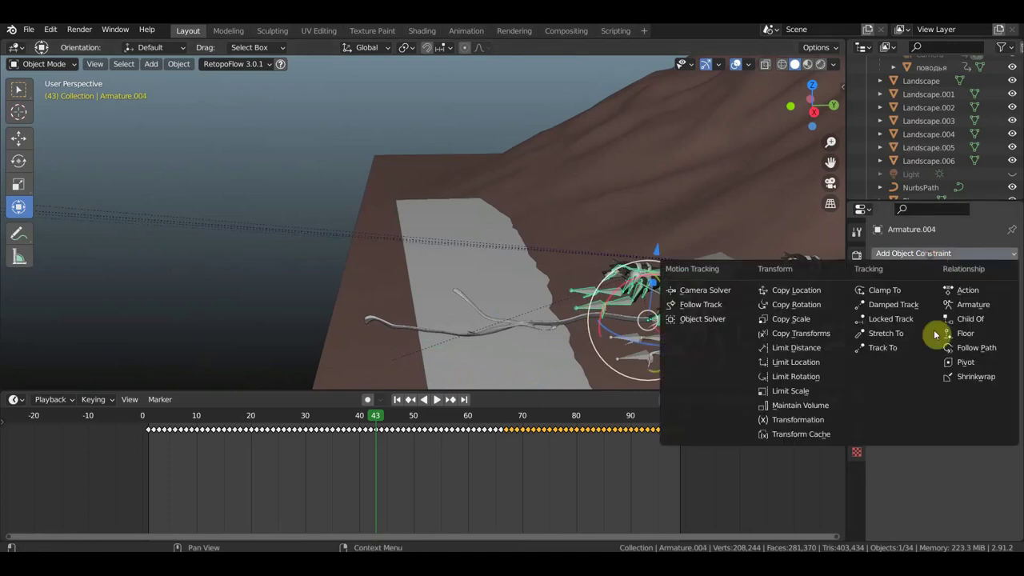
left_click(975, 347)
left_click(939, 406)
left_click(929, 390)
left_click(964, 296)
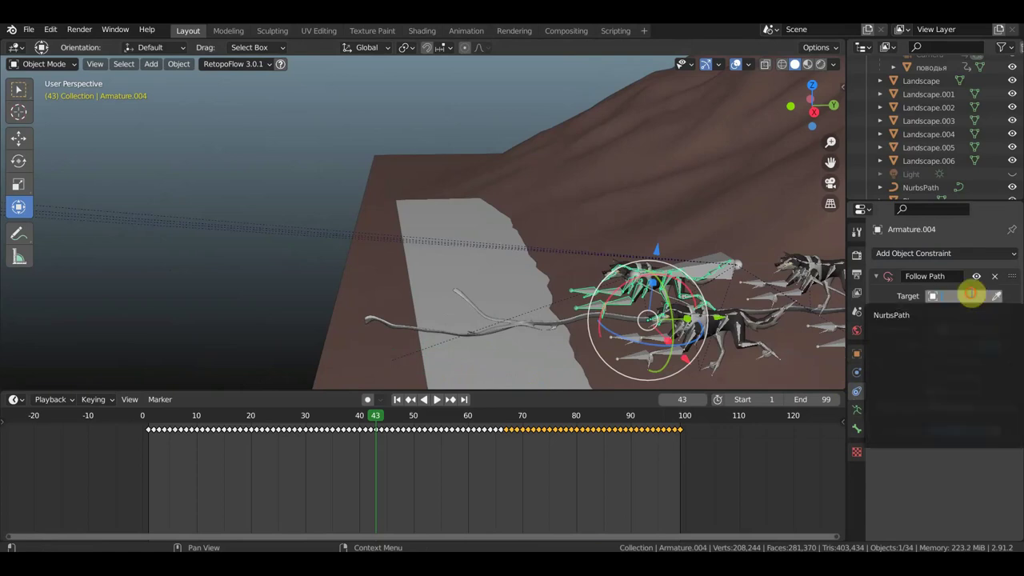
left_click(876, 320)
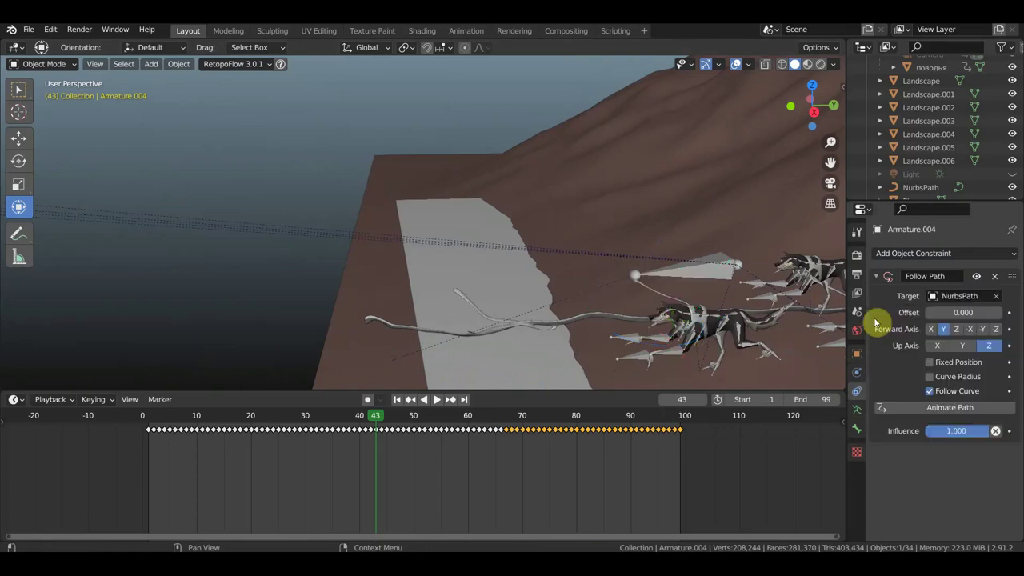
Give Armature.003 a Follow Path constraint on NurbsPath with Follow Curve on.
left_click(633, 360)
left_click(953, 253)
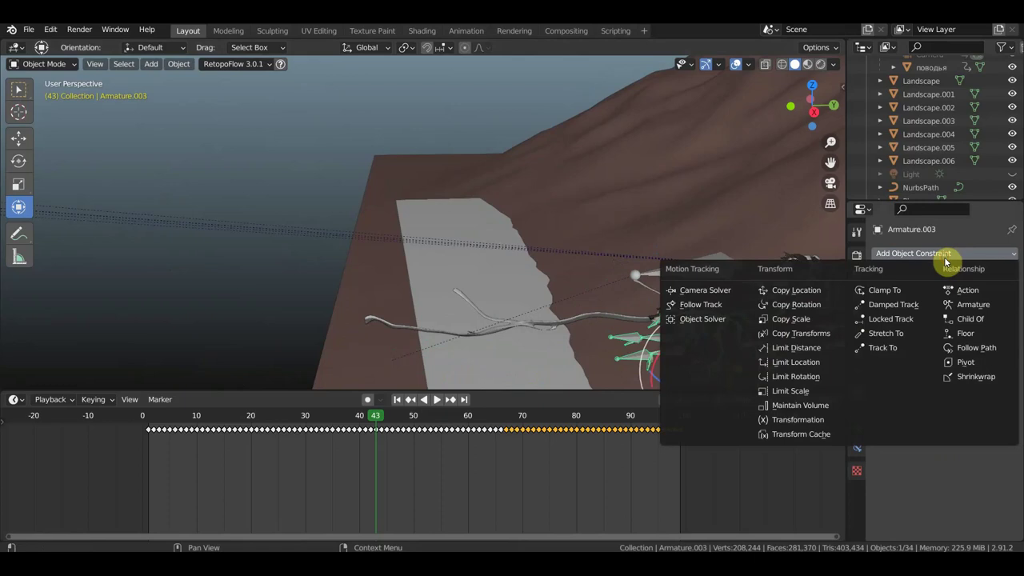
left_click(981, 348)
left_click(964, 296)
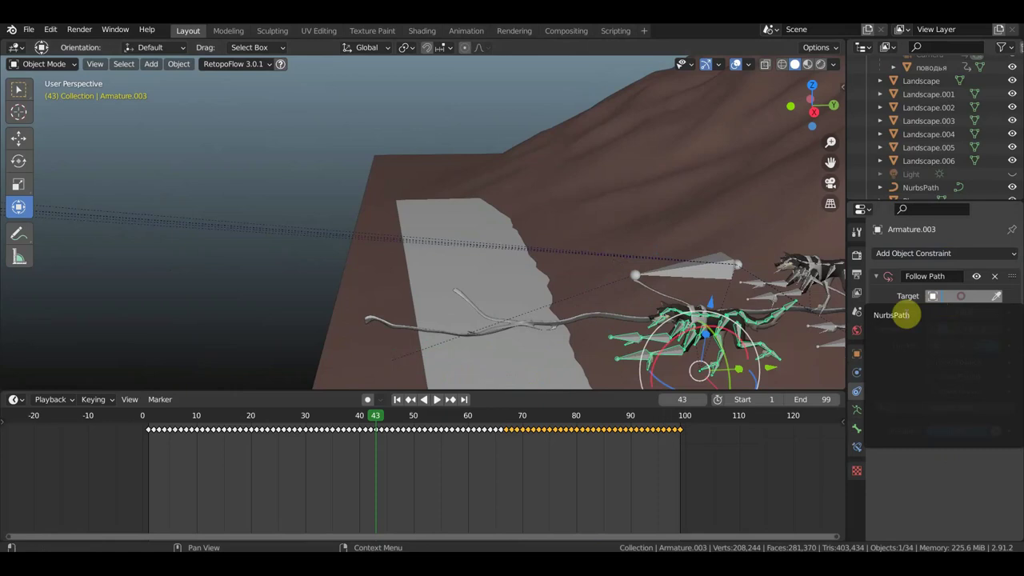
left_click(908, 315)
left_click(930, 392)
middle_click_drag(758, 339, 446, 346)
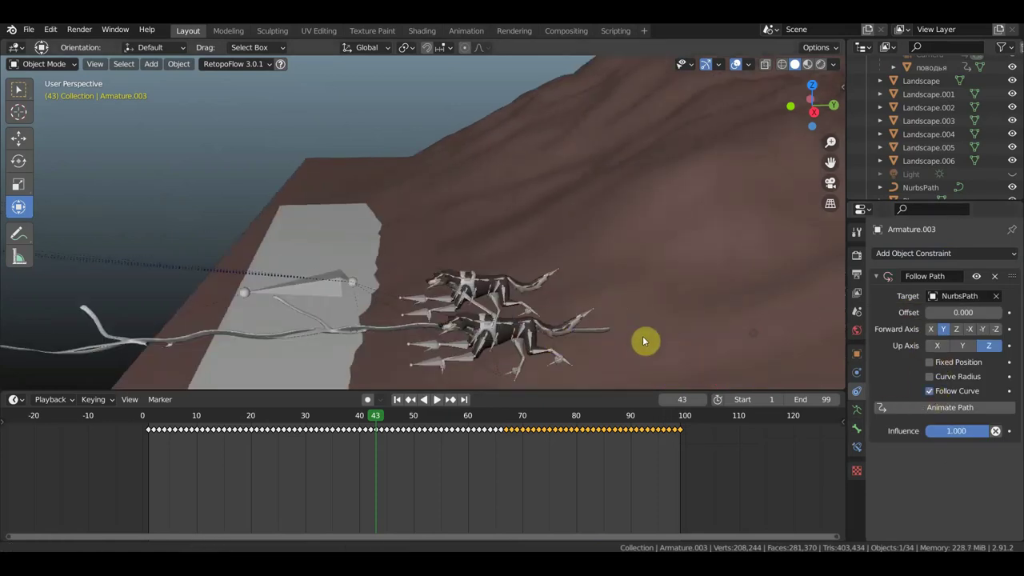
Give Armature.005 a Follow Path constraint targeting NurbsPath.
left_click(451, 354)
left_click(913, 253)
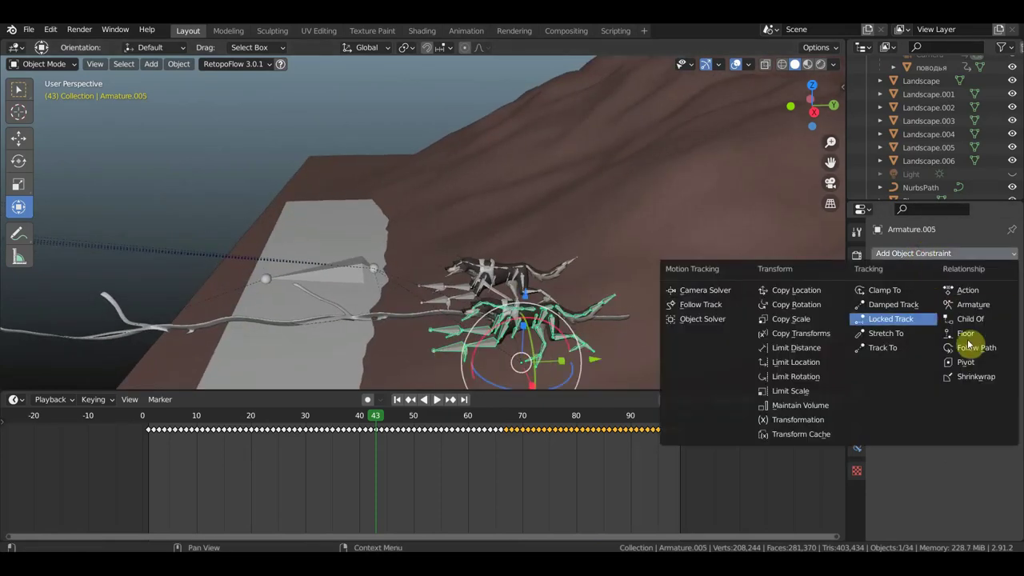
left_click(1009, 349)
left_click(977, 295)
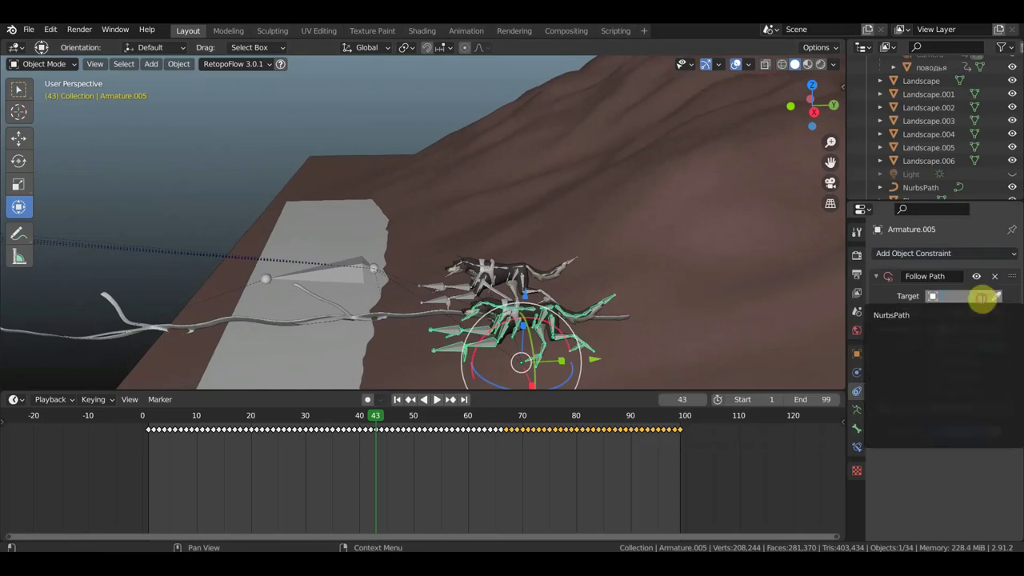
left_click(929, 316)
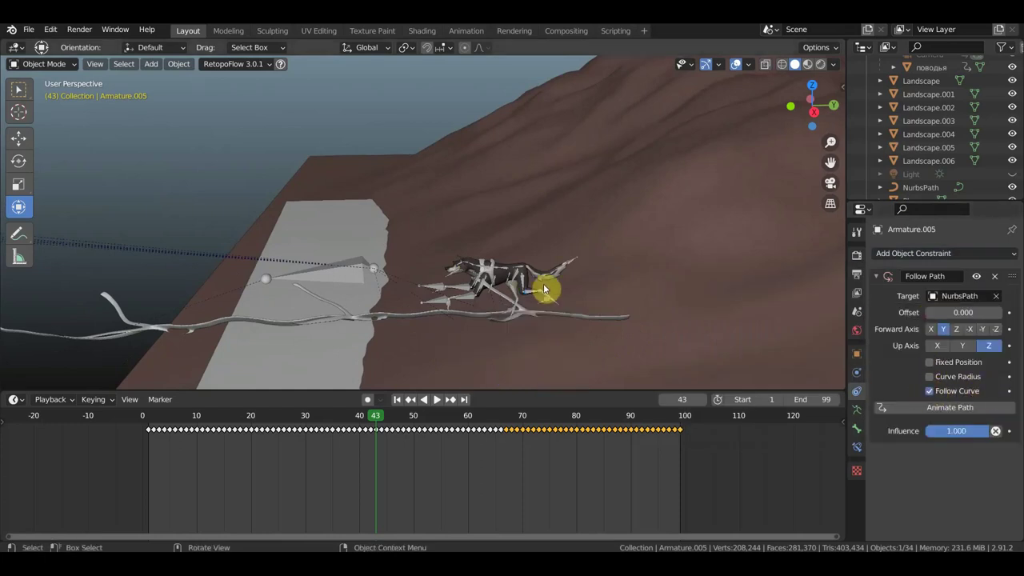
Give Armature.006 a Follow Path constraint on NurbsPath with Follow Curve and path animation.
left_click(440, 289)
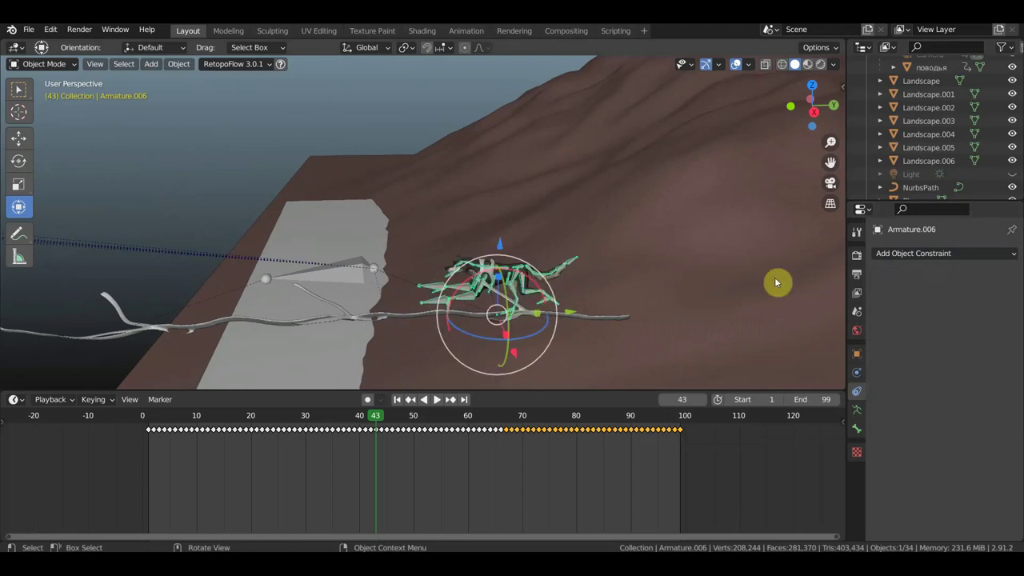
left_click(920, 253)
left_click(992, 348)
left_click(977, 296)
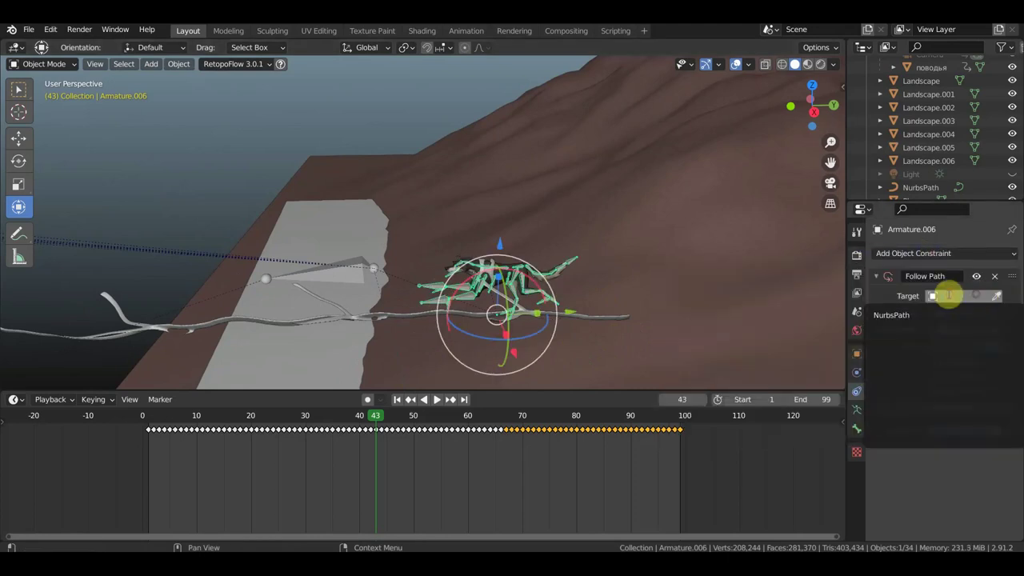
left_click(891, 316)
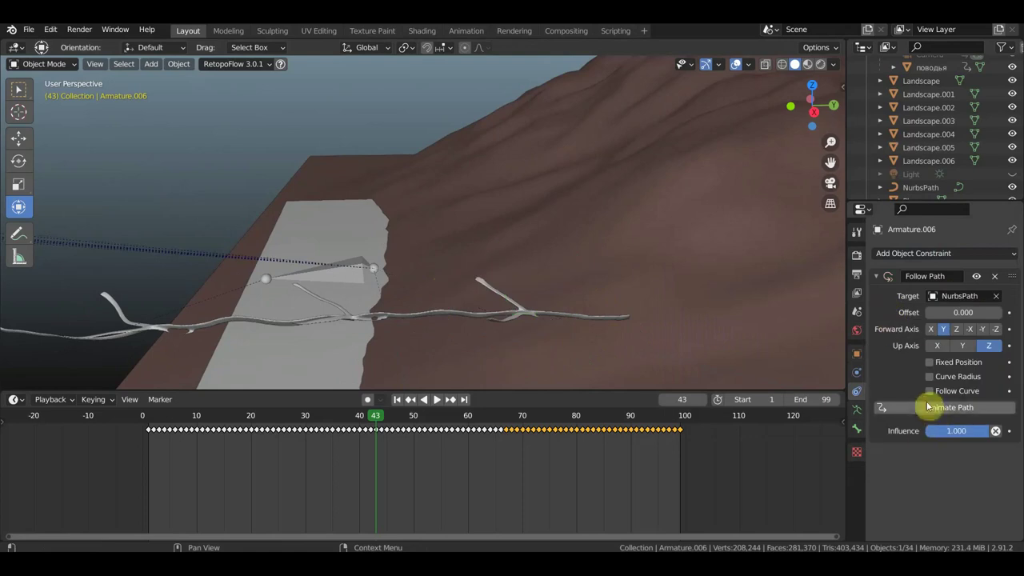
left_click(931, 392)
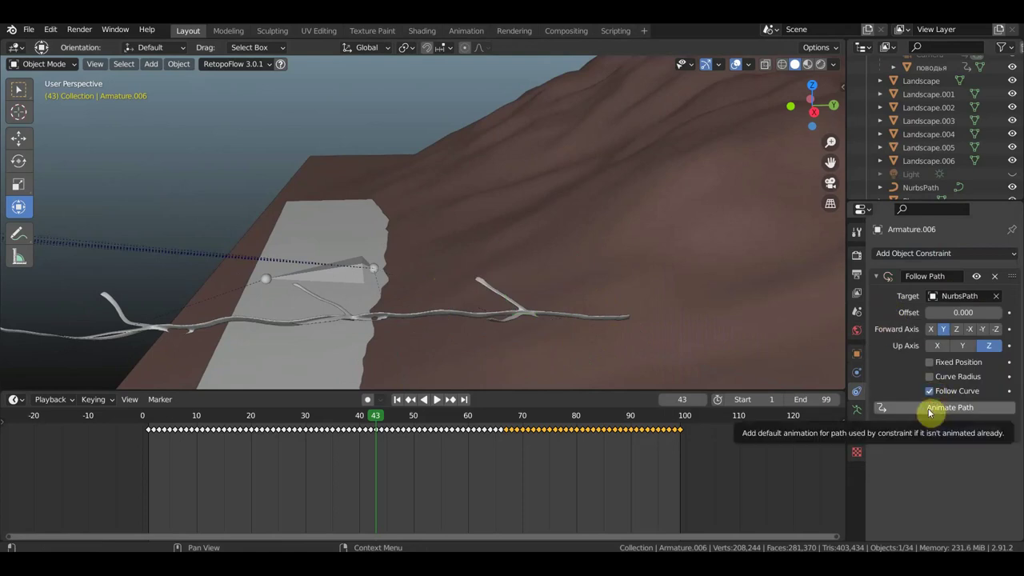
left_click(930, 412)
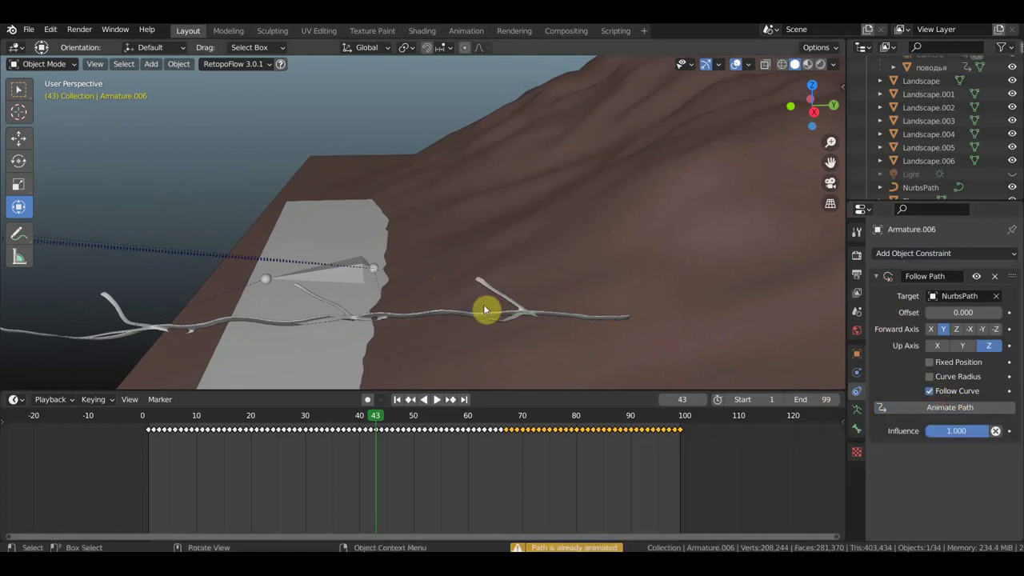
left_click(350, 275)
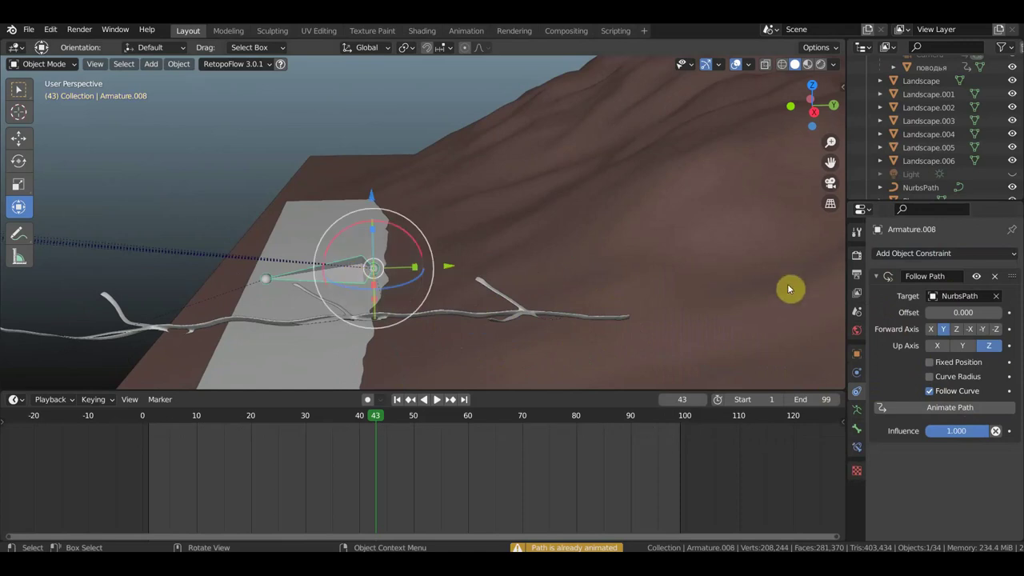
Zoom out and orbit to frame the dog team and sled.
scroll(704, 301, "down", 2)
scroll(701, 297, "down", 2)
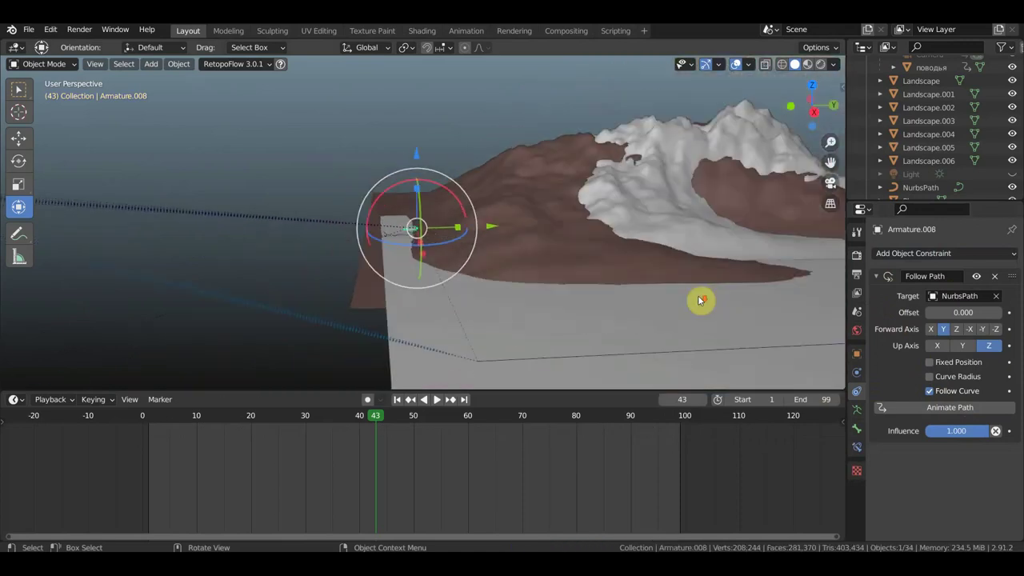
scroll(701, 298, "down", 1)
scroll(660, 301, "down", 2)
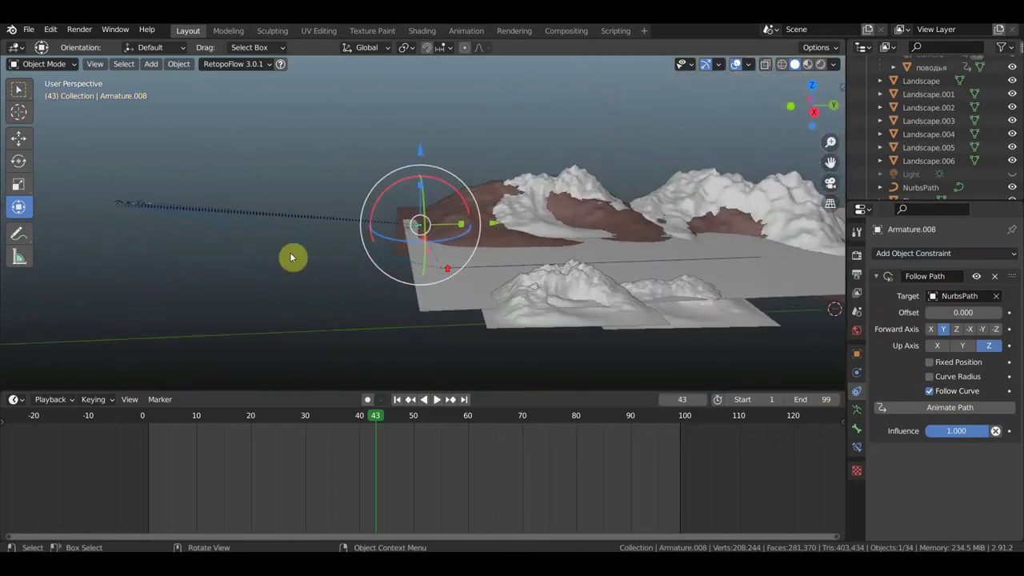
mouse_move(232, 214)
middle_mouse_down()
mouse_move(459, 231)
mouse_move(450, 212)
middle_mouse_up()
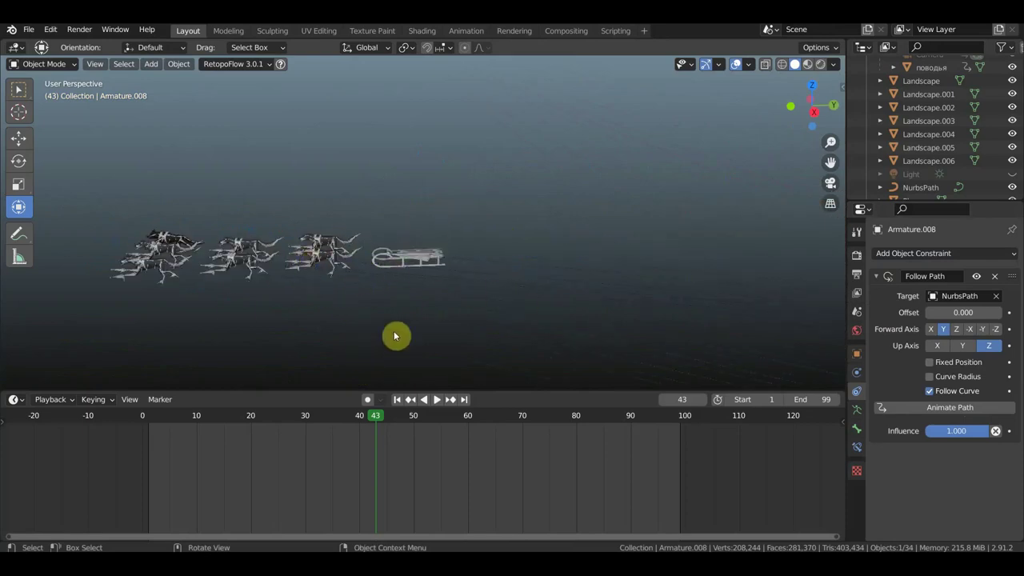
scroll(422, 264, "down", 3)
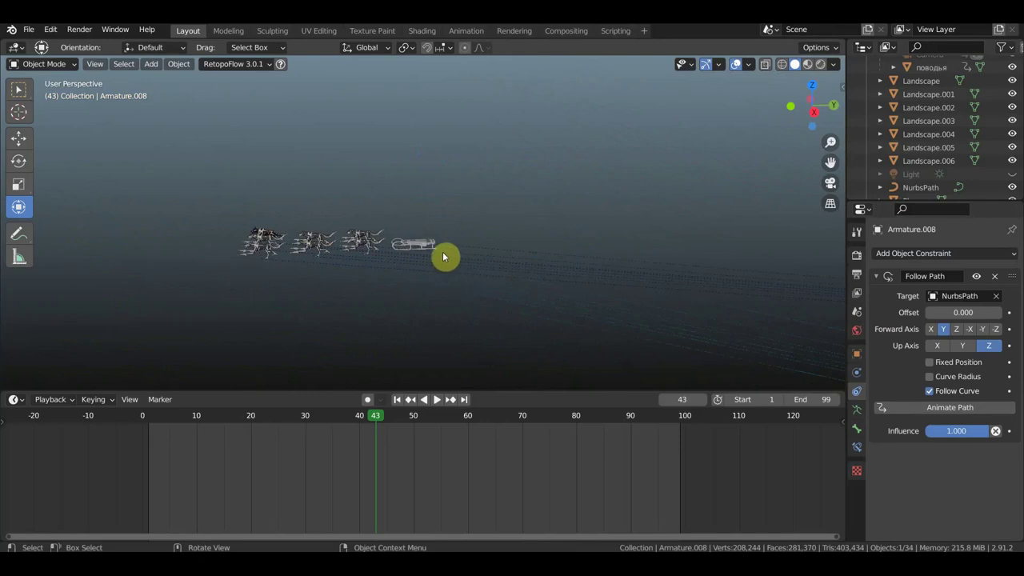
Play the animation, stop it at frame 39, and zoom in on the armature.
key("space")
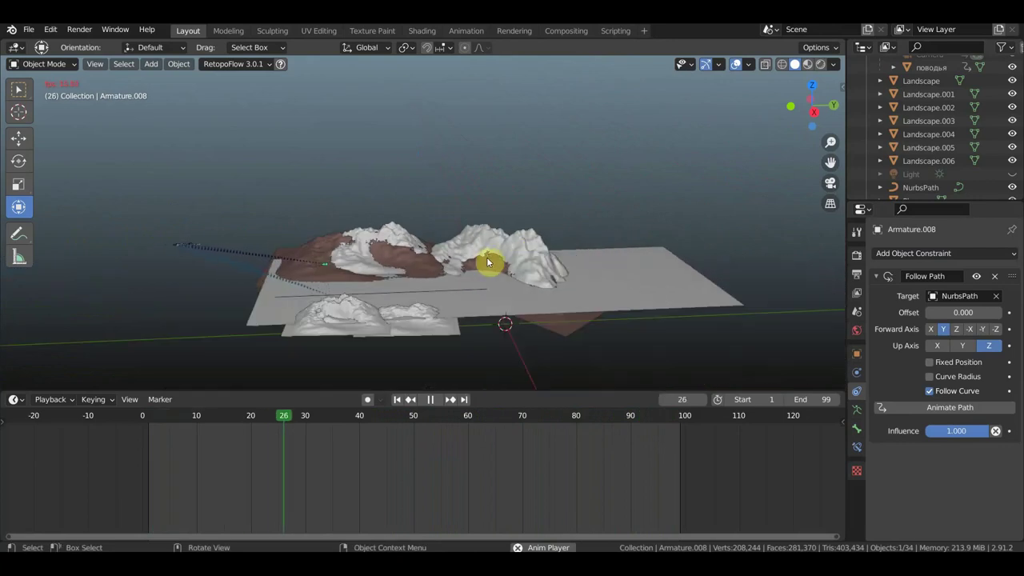
key("space")
scroll(343, 245, "up", 2)
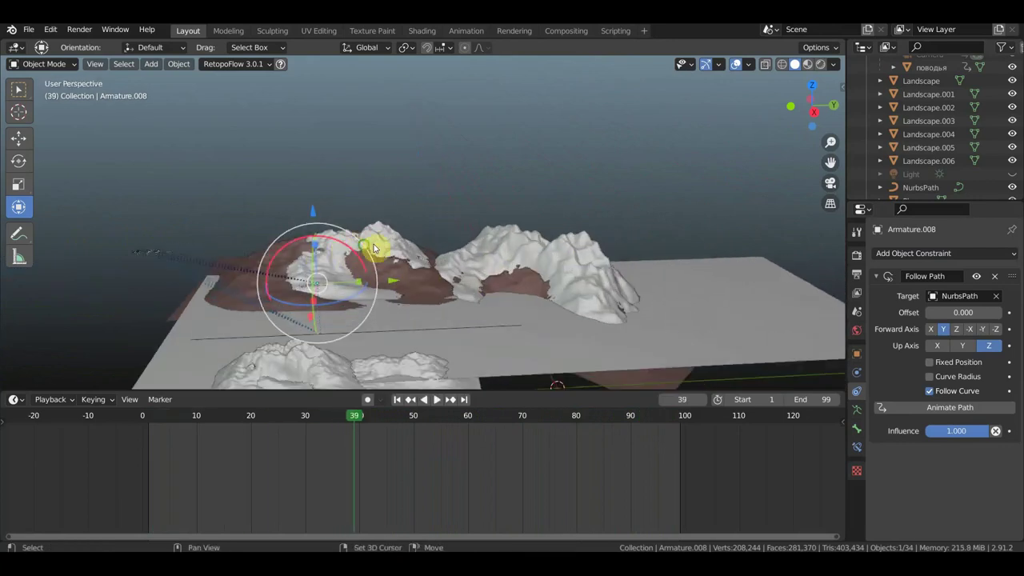
scroll(359, 247, "up", 2)
scroll(469, 210, "up", 3)
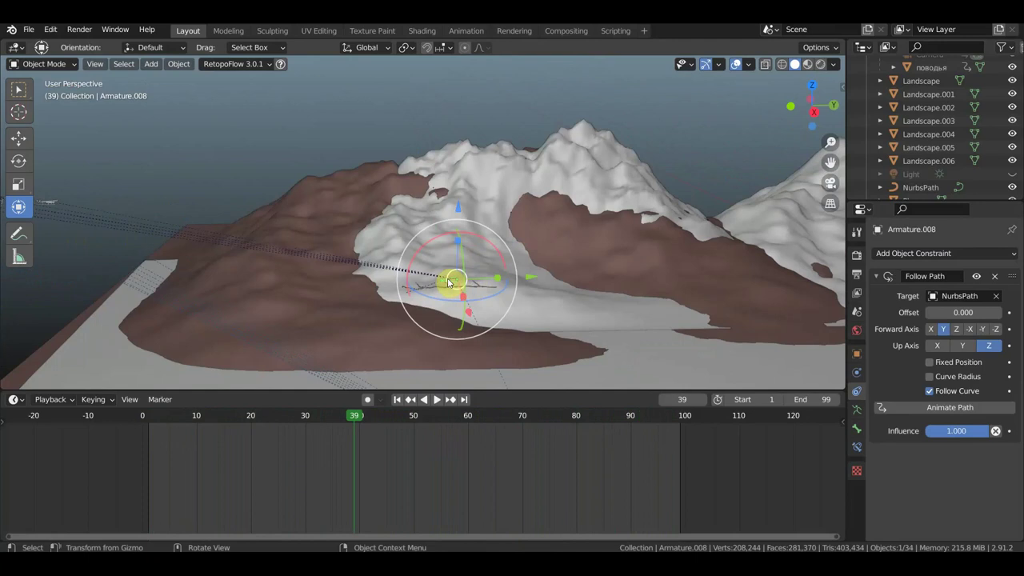
Reselect Armature.008, set its Follow Path offset to -5.3 and clear the NurbsPath target.
left_click(451, 284)
left_click(452, 284)
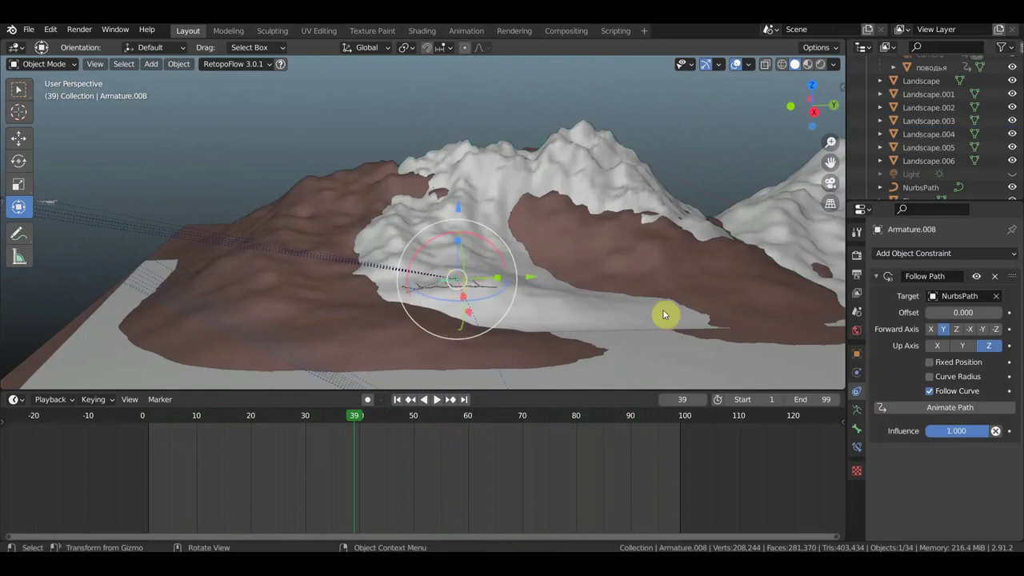
left_click_drag(972, 312, 944, 312)
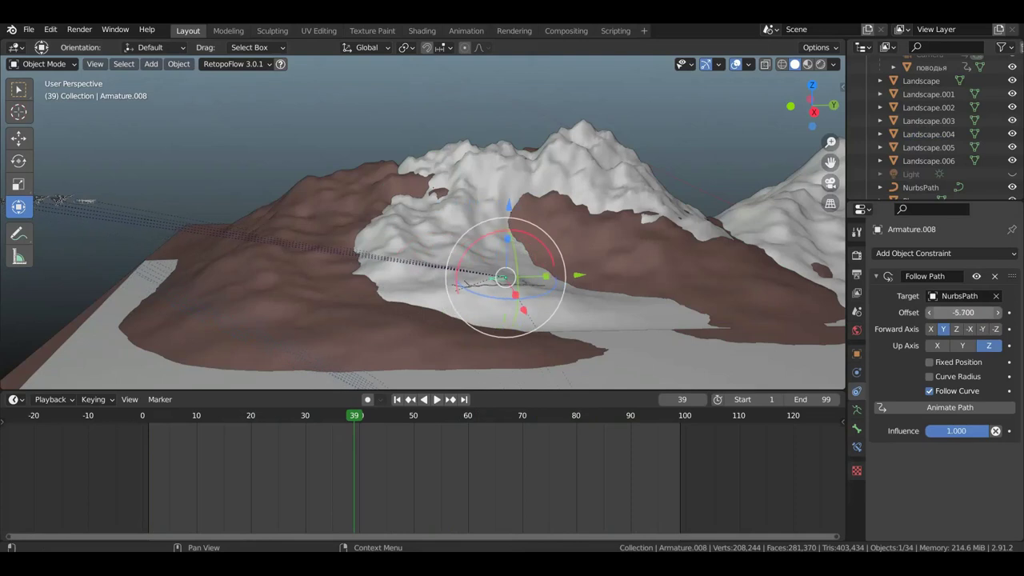
left_click_drag(944, 312, 934, 312)
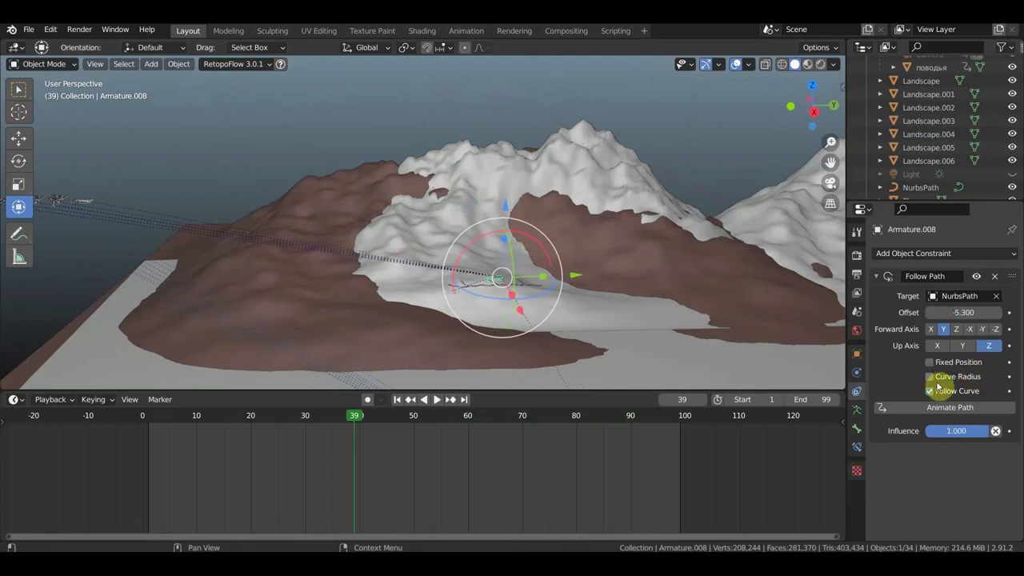
left_click(996, 296)
Play the team's animation, pausing at frame 52 and stopping at frame 62.
scroll(572, 307, "up", 4)
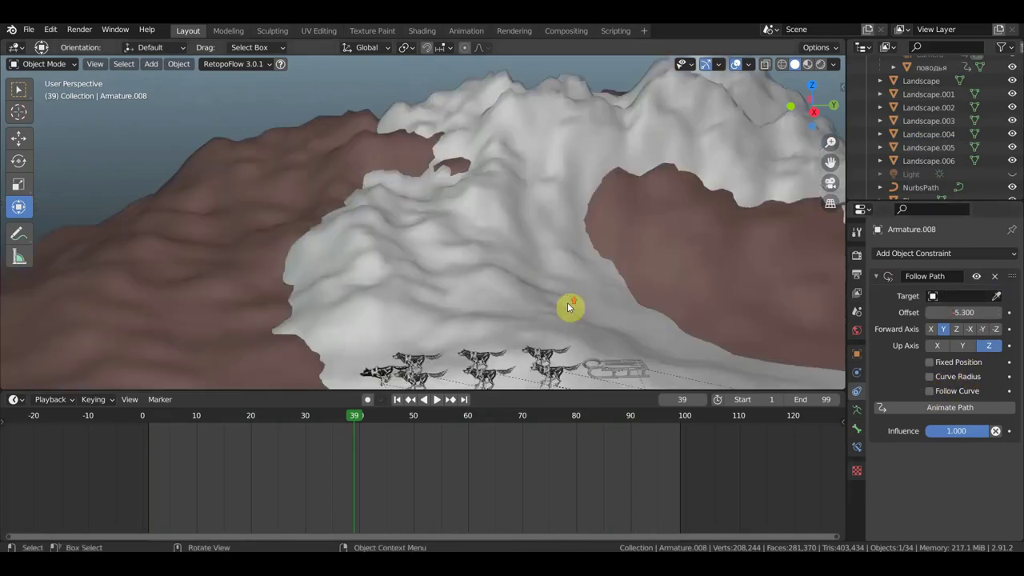
middle_click_drag(584, 309, 528, 236)
key("space")
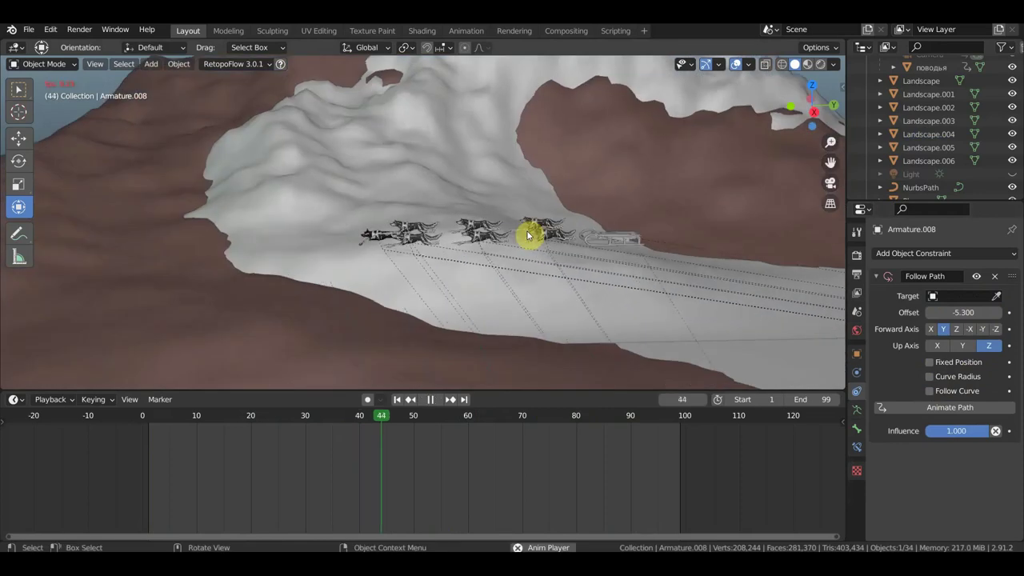
key("space")
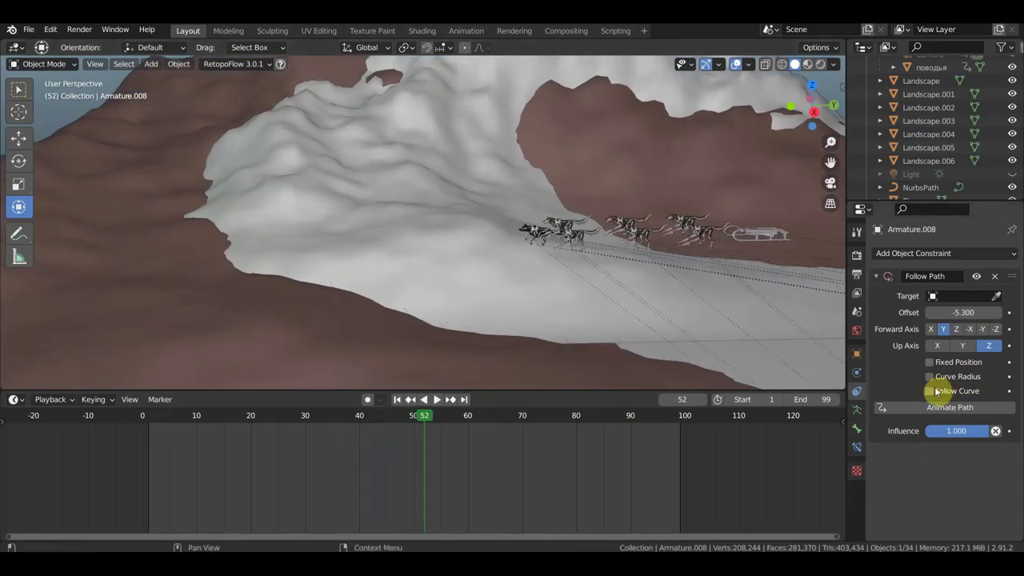
key("space")
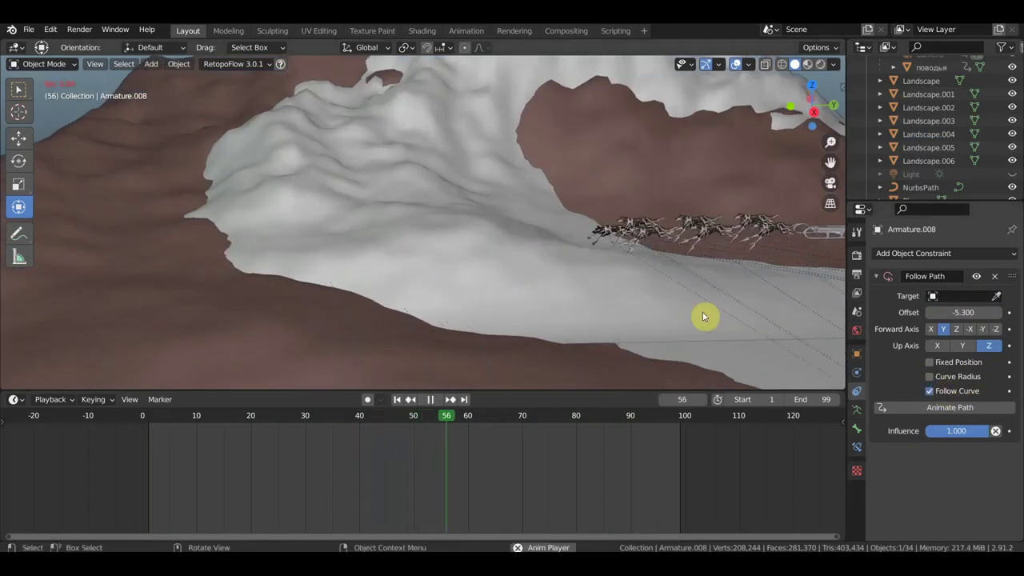
key("space")
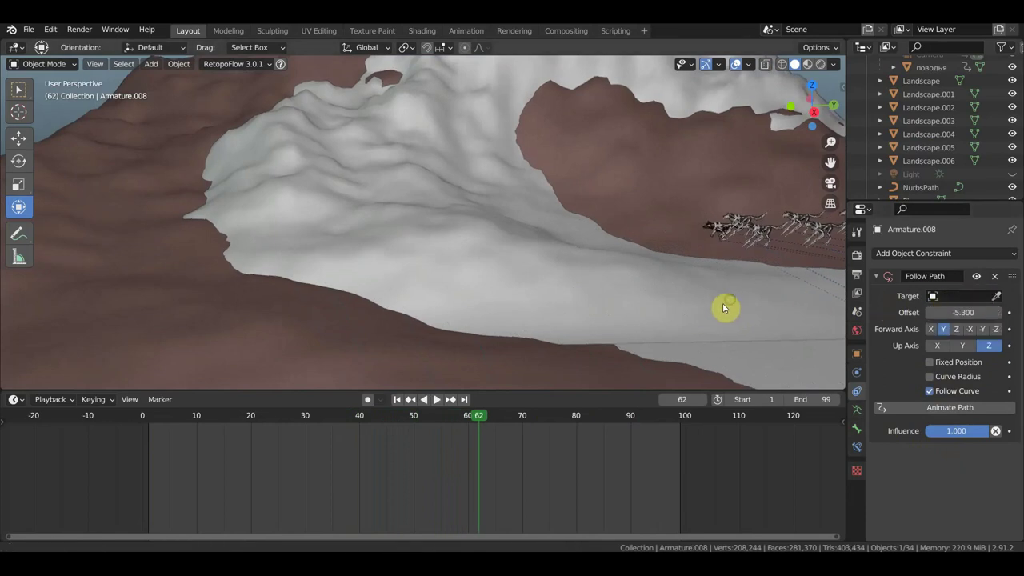
middle_click_drag(730, 300, 555, 304, "shift")
scroll(544, 329, "down", 3)
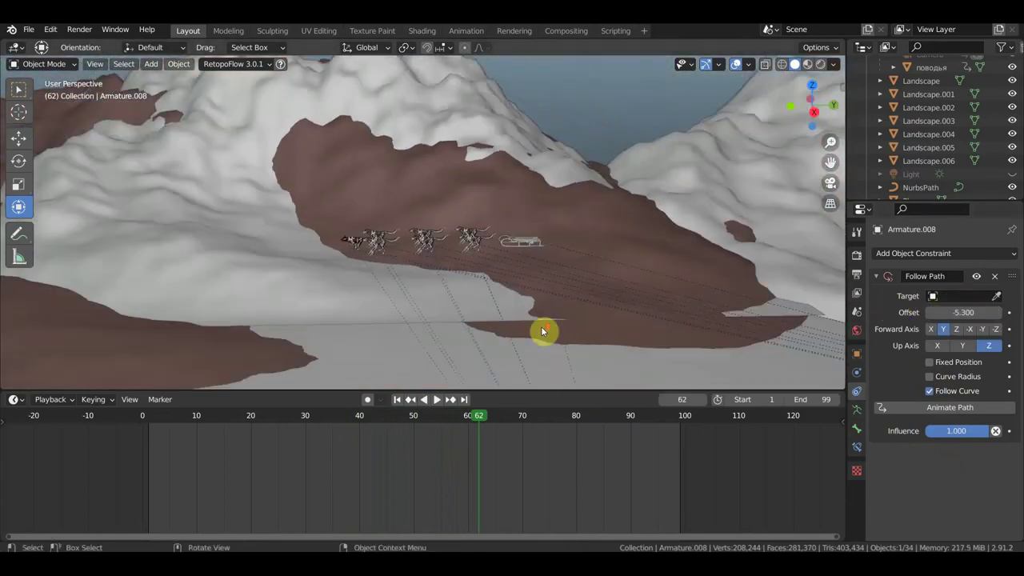
Enter Edit Mode on Armature.008 and delete its only bone.
scroll(554, 330, "down", 3)
scroll(555, 329, "down", 3)
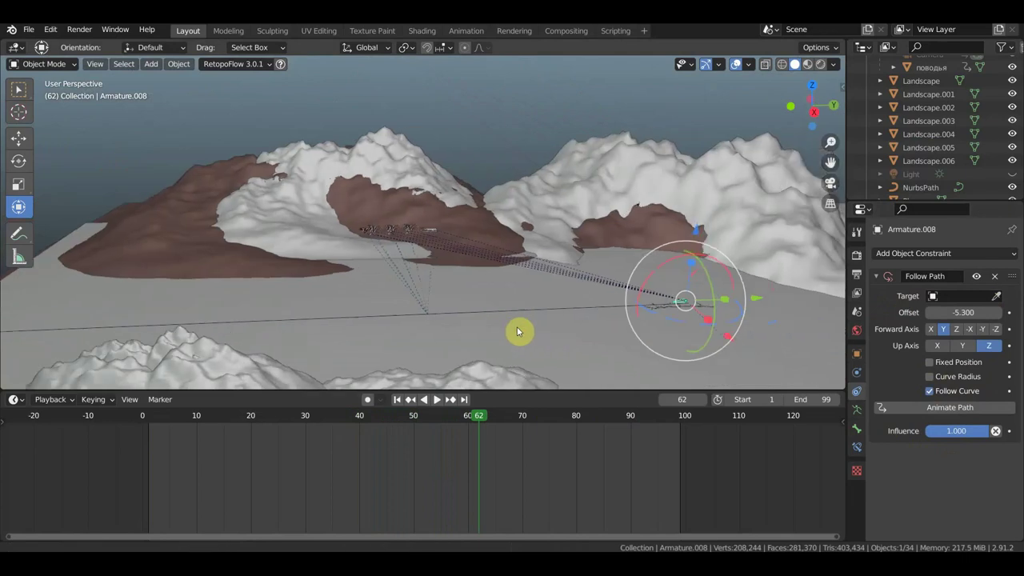
scroll(521, 343, "up", 3)
mouse_move(487, 339)
middle_mouse_down("shift")
mouse_move(349, 324)
mouse_move(244, 297)
middle_mouse_up("shift")
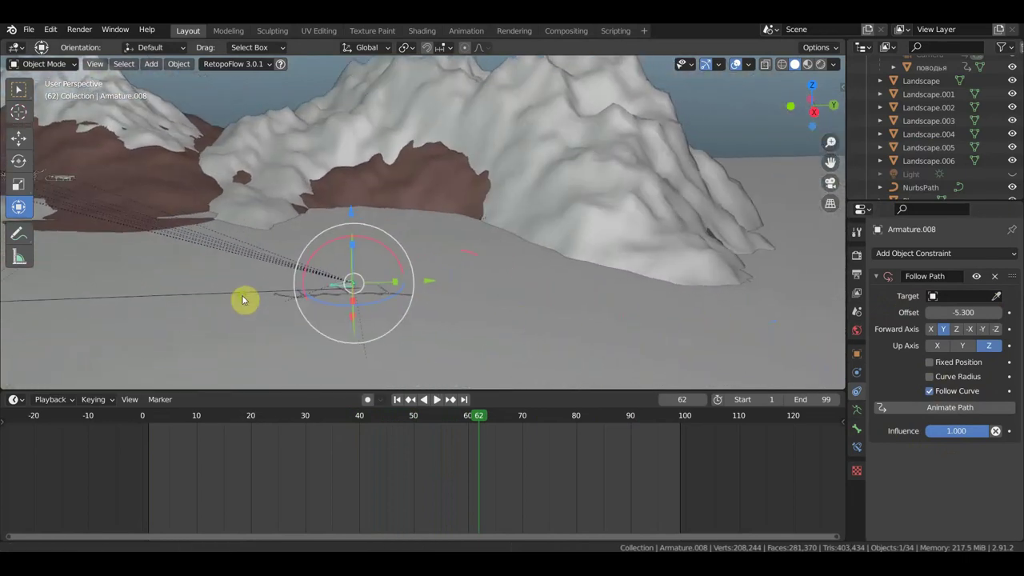
scroll(315, 293, "up", 2)
scroll(331, 290, "up", 3)
scroll(440, 234, "down", 2)
middle_click_drag(440, 235, 447, 228, "shift")
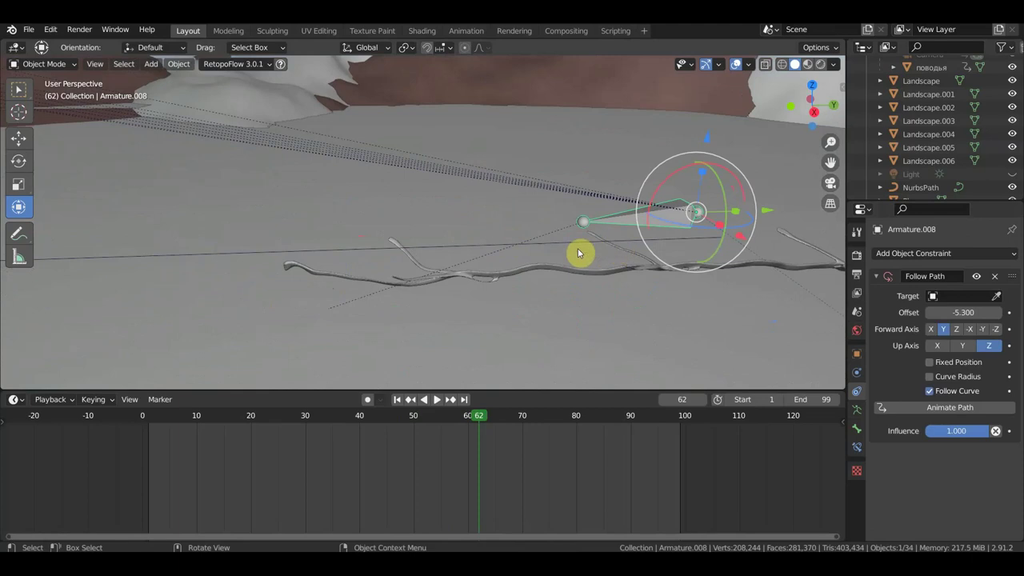
scroll(578, 251, "down", 3)
middle_click_drag(498, 229, 552, 251, "shift")
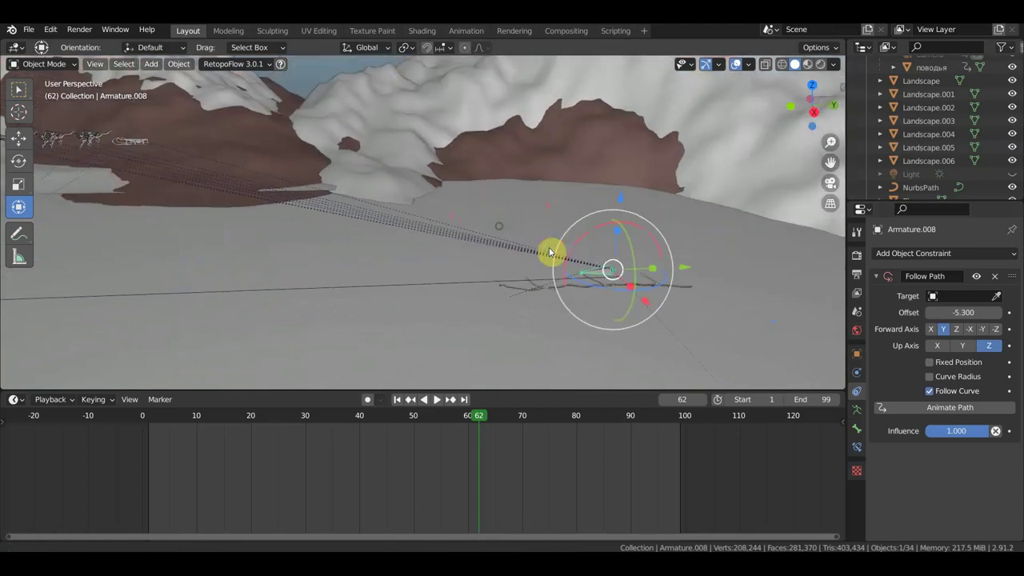
scroll(553, 252, "up", 2)
left_click(54, 67)
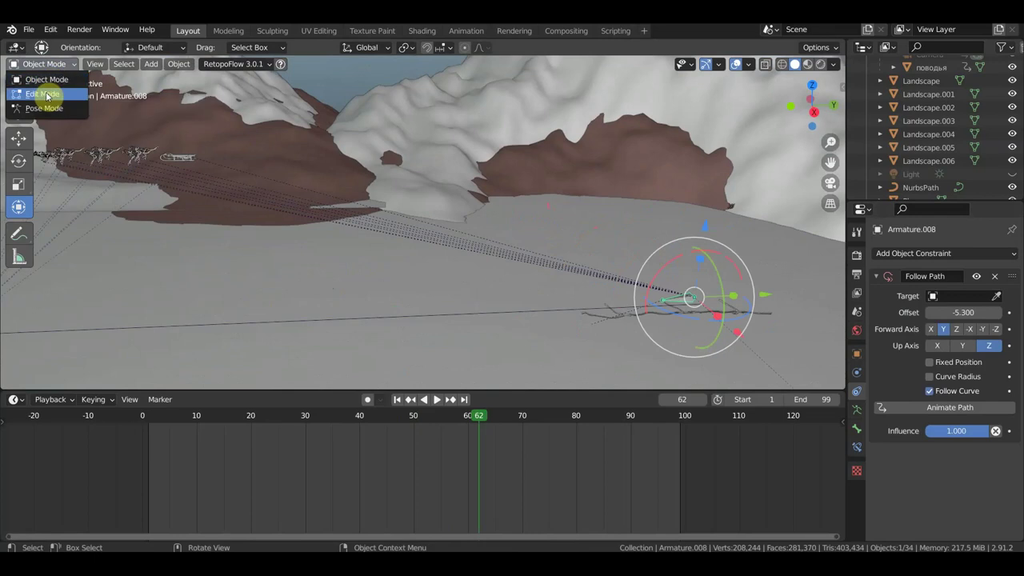
left_click(48, 93)
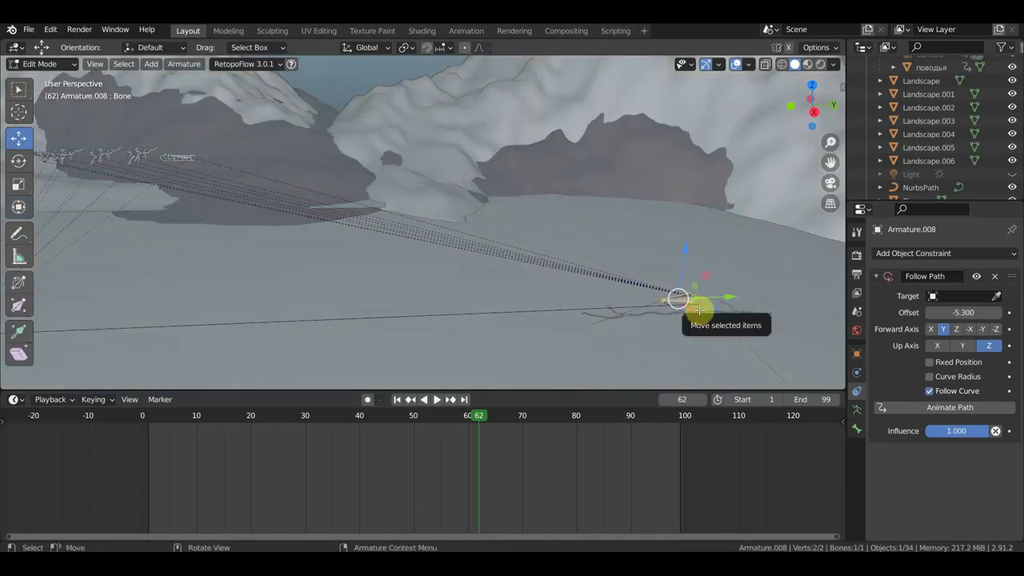
key("x")
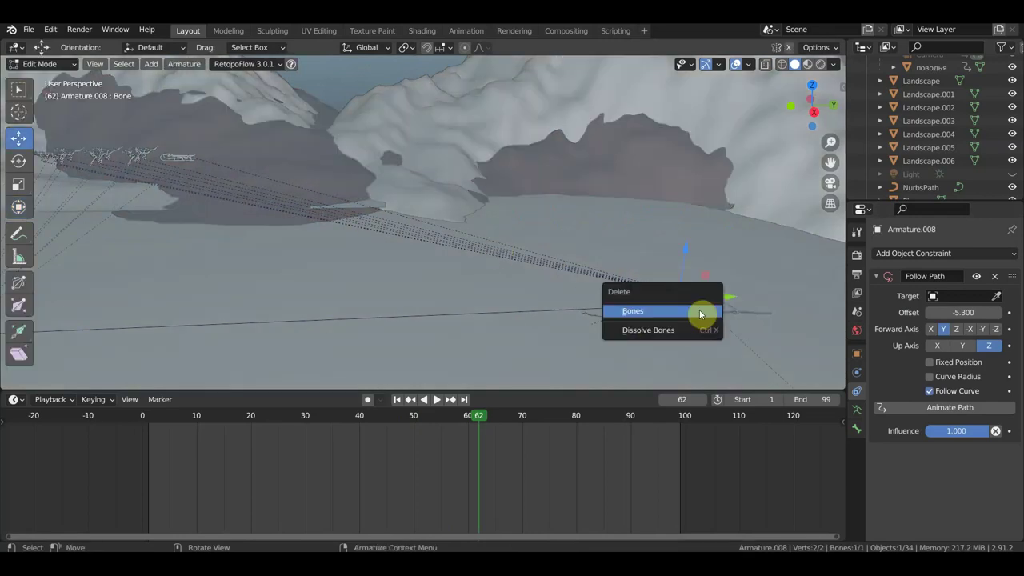
left_click(700, 312)
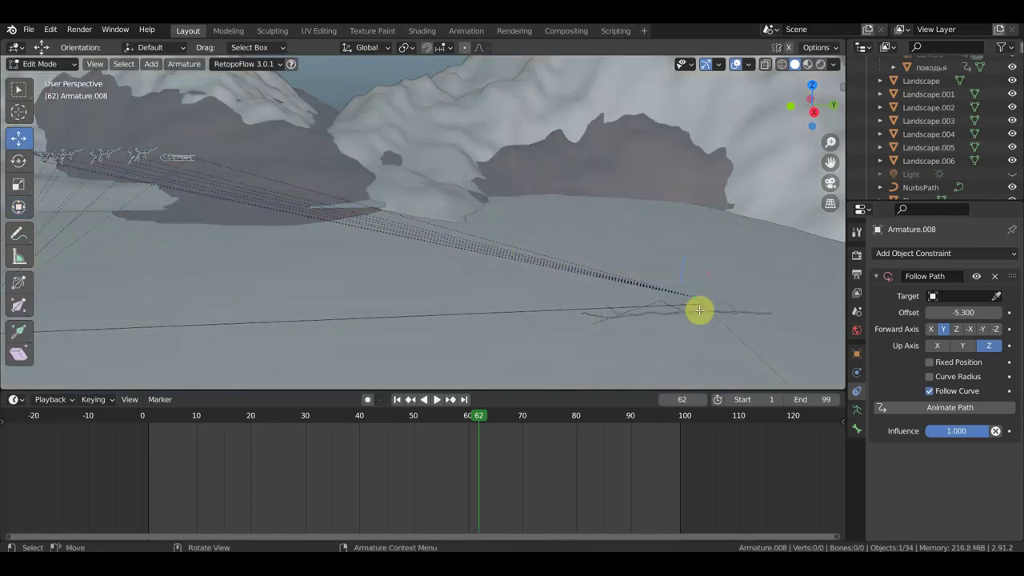
Return to Object Mode and delete the поводья reins object.
left_click(32, 66)
left_click(47, 81)
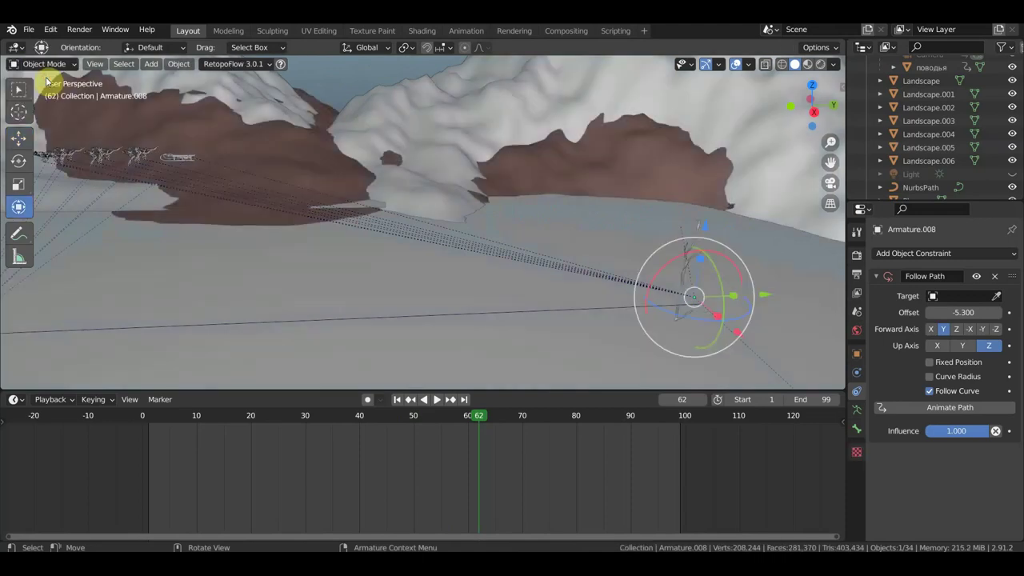
left_click(684, 276)
key("Delete")
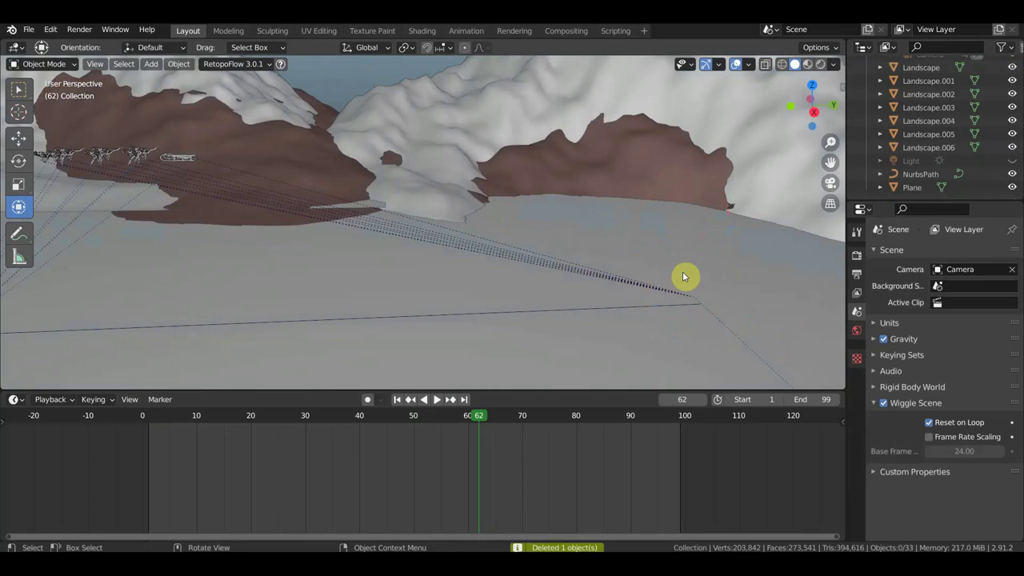
Select Armature.005 and try a Y up axis before restoring it to Z.
mouse_move(498, 301)
middle_mouse_down()
mouse_move(638, 309)
mouse_move(544, 309)
middle_mouse_up()
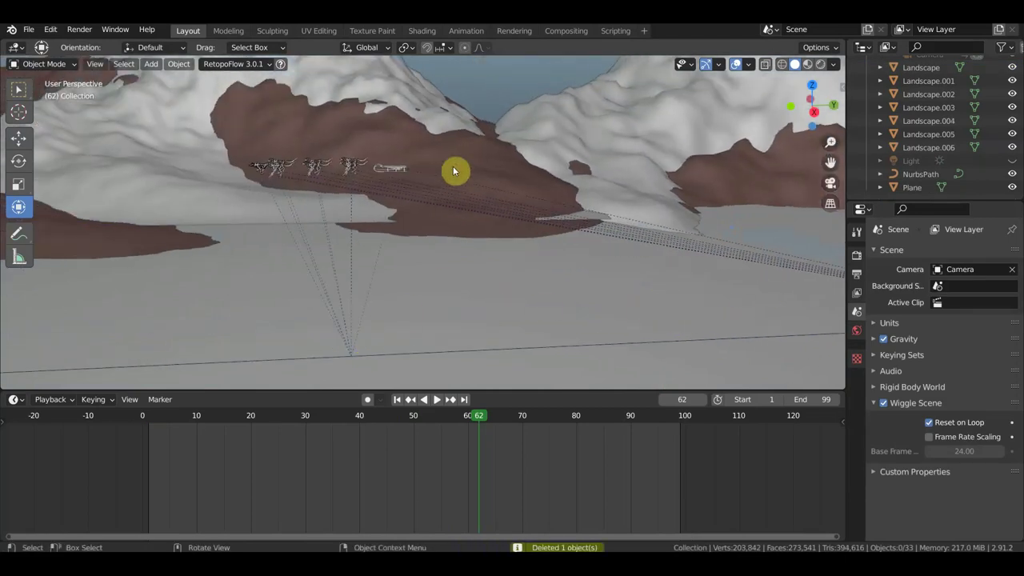
left_click_drag(232, 152, 424, 251)
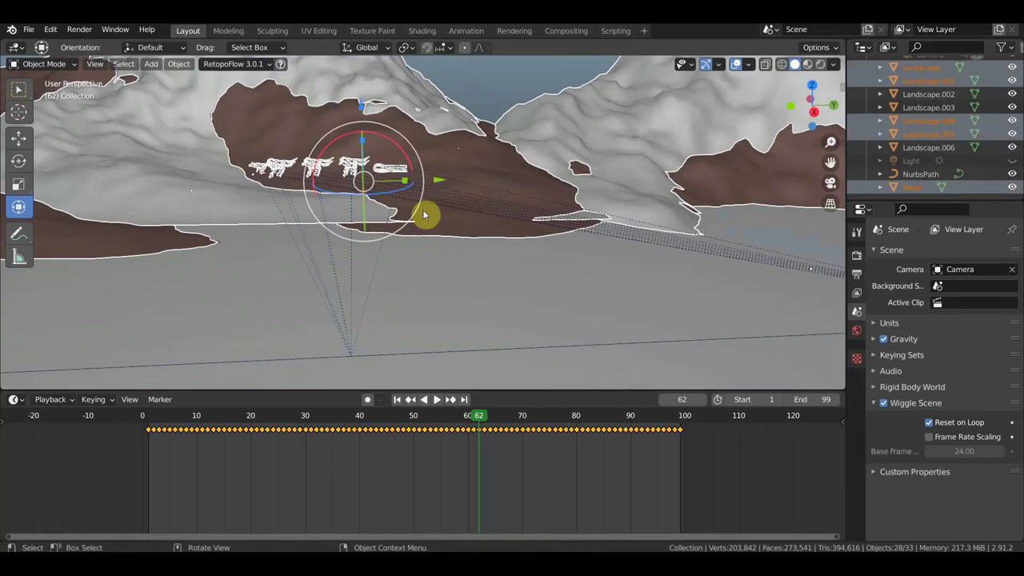
left_click(349, 165)
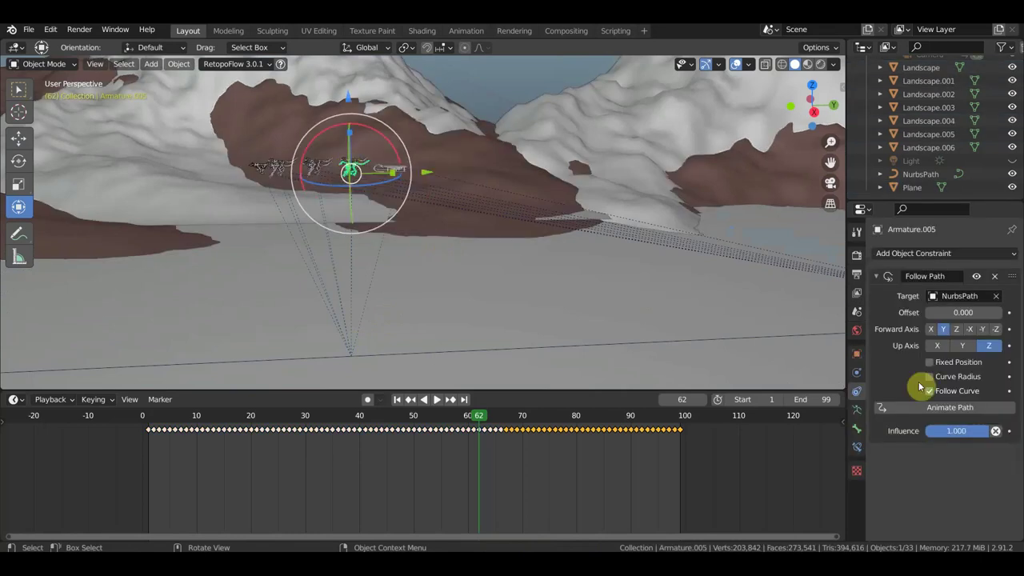
left_click(966, 345)
left_click(992, 345)
Play the animation and stop it at frame 63.
key("space")
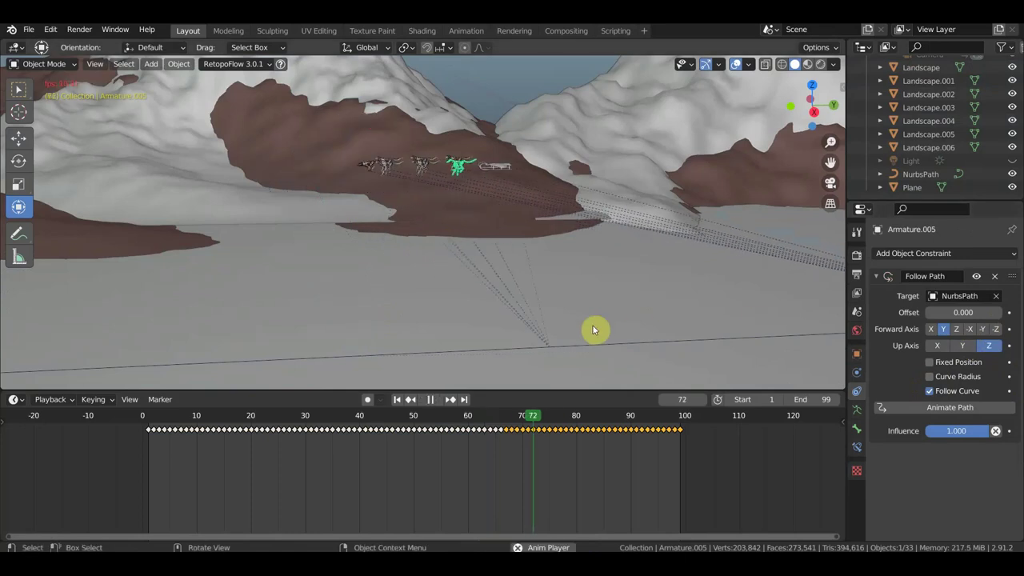
mouse_move(624, 322)
middle_mouse_down()
mouse_move(634, 322)
mouse_move(555, 322)
middle_mouse_up()
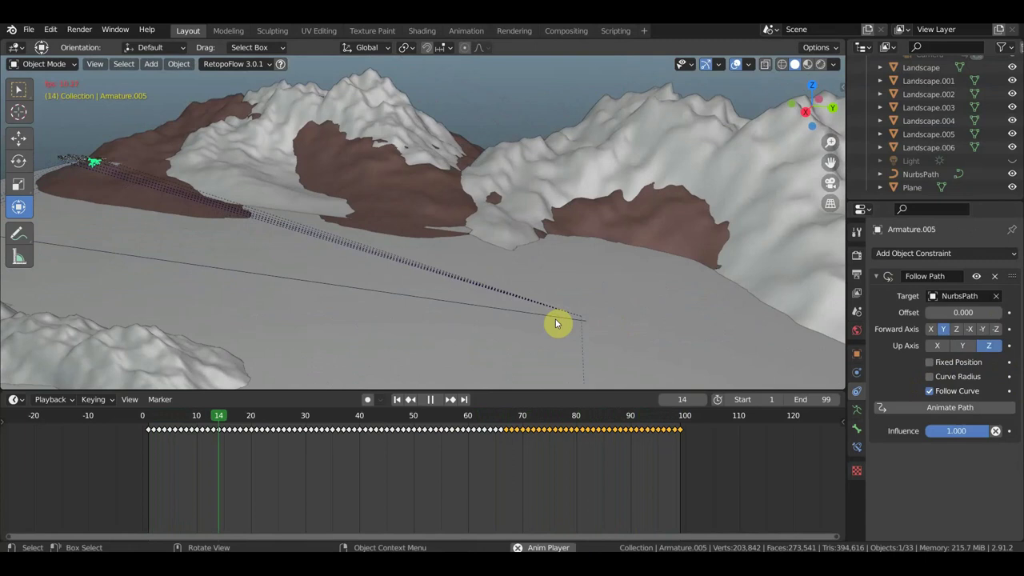
key("space")
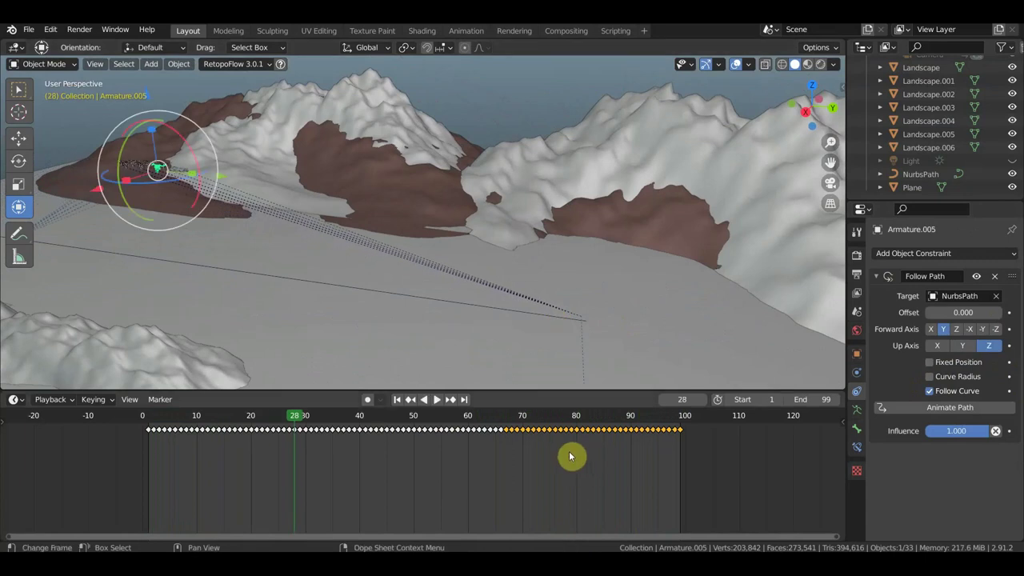
key("space")
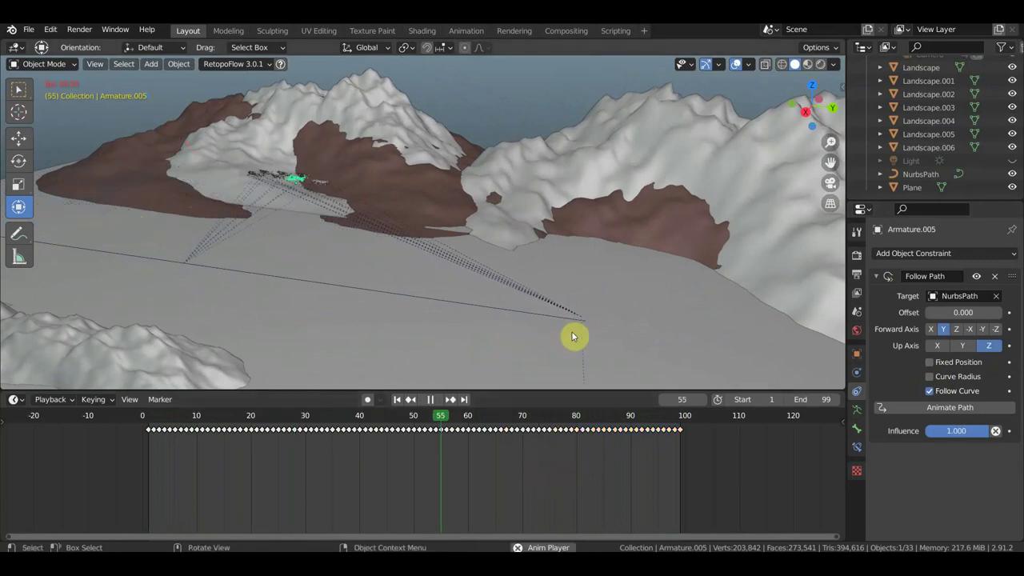
key("space")
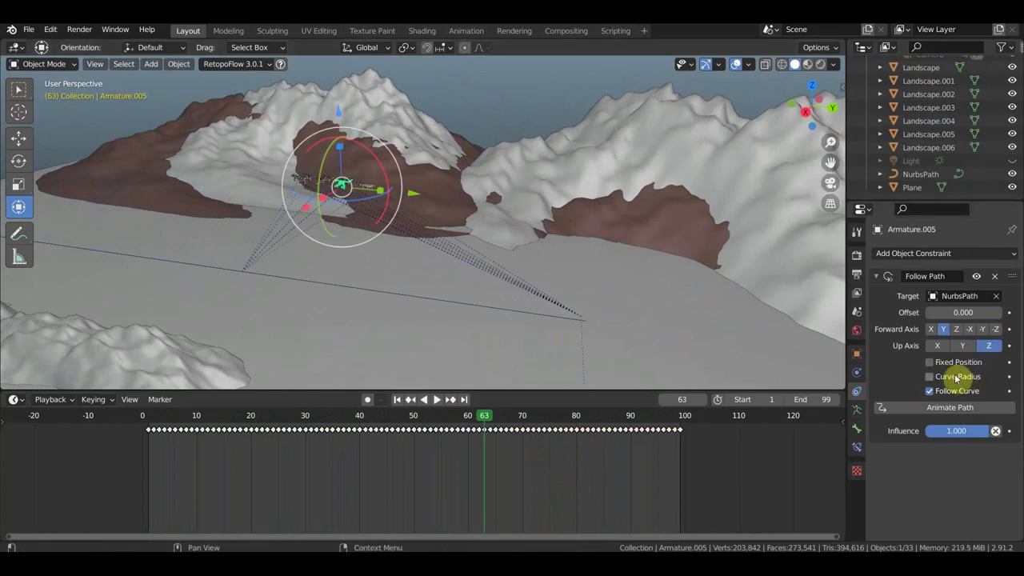
Nudge the Follow Path influence and orbit in close to the team on the slope.
left_click_drag(960, 430, 961, 430)
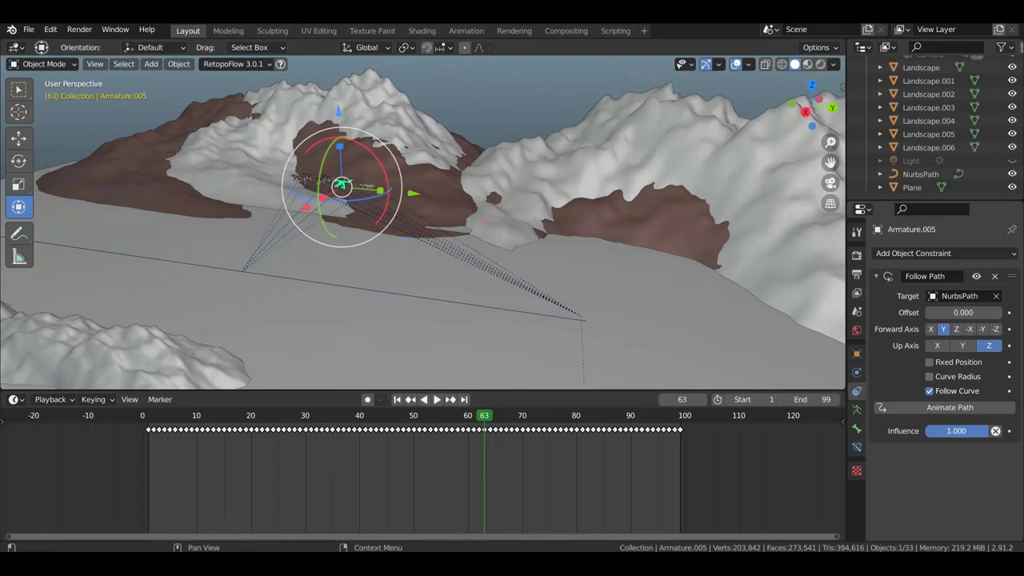
middle_click_drag(320, 256, 488, 292)
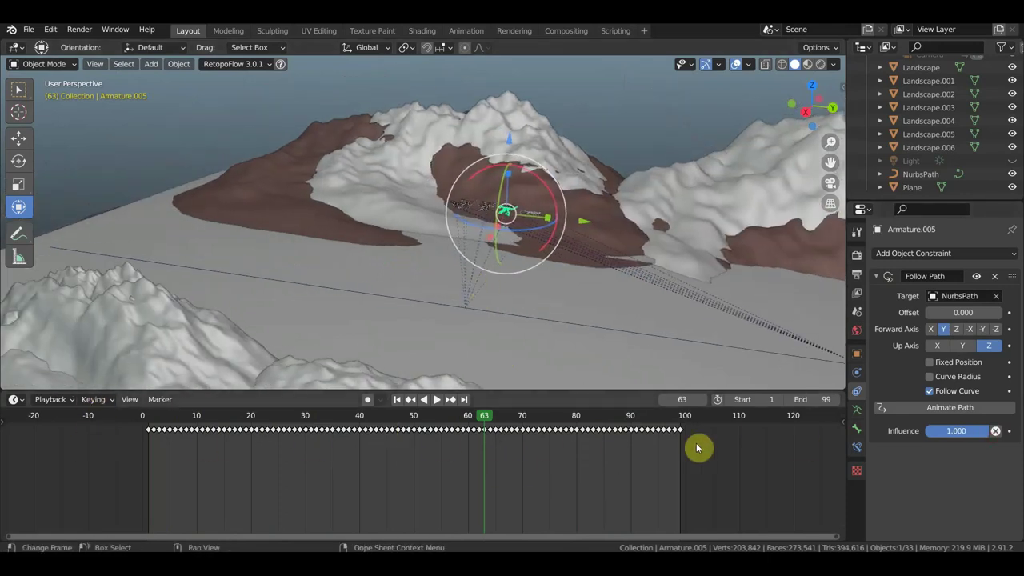
mouse_move(487, 366)
middle_mouse_down()
mouse_move(537, 342)
mouse_move(331, 340)
middle_mouse_up()
mouse_move(432, 320)
middle_mouse_down()
mouse_move(543, 334)
mouse_move(453, 337)
middle_mouse_up()
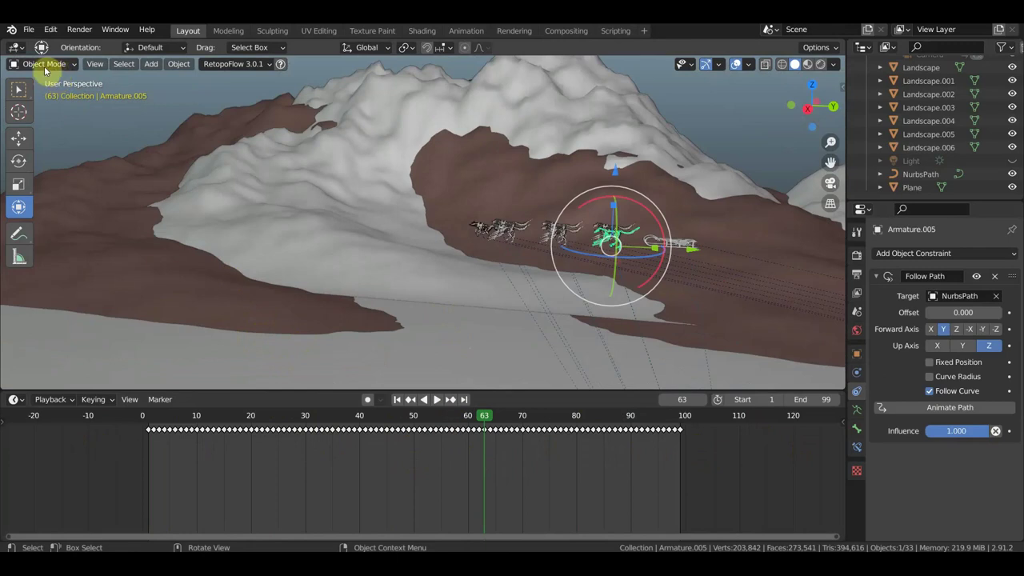
Switch the lower editor to Nonlinear Animation and enlarge it.
left_click(24, 401)
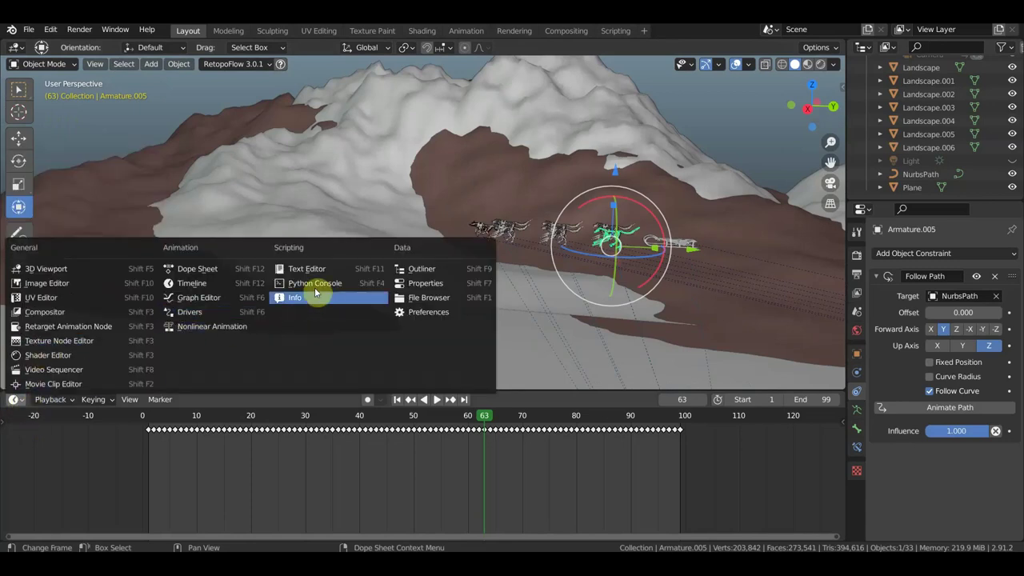
left_click(200, 330)
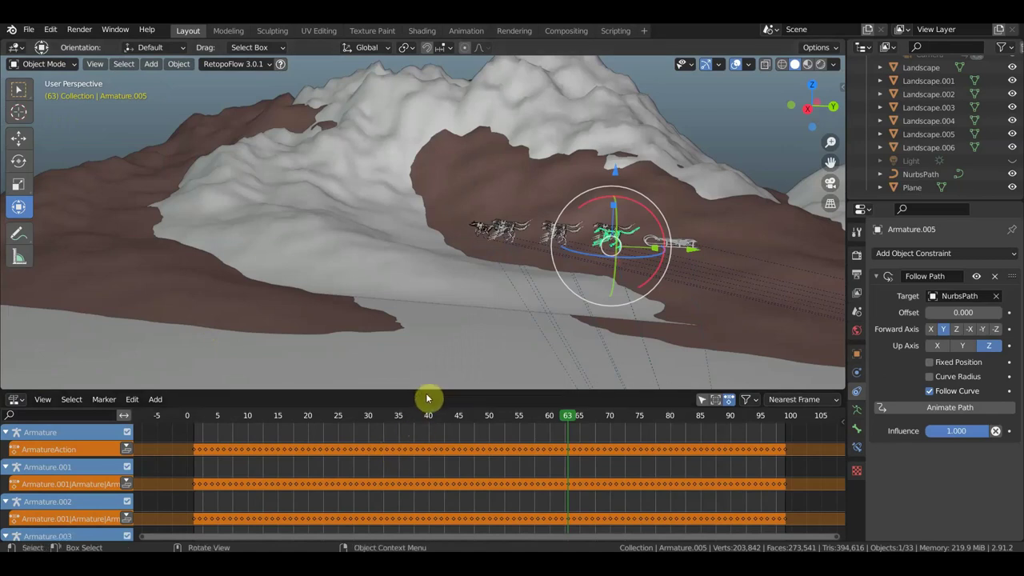
left_click_drag(428, 395, 425, 268)
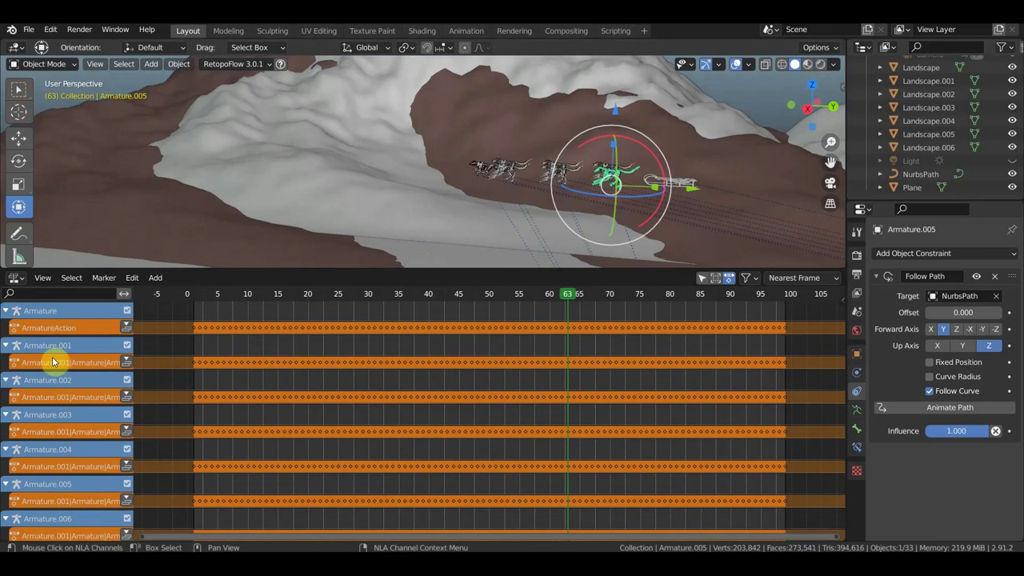
Push down the action into an ArmatureAction strip with Repeat 10 and Playback Scale 0.100.
left_click(128, 327)
left_click(572, 414)
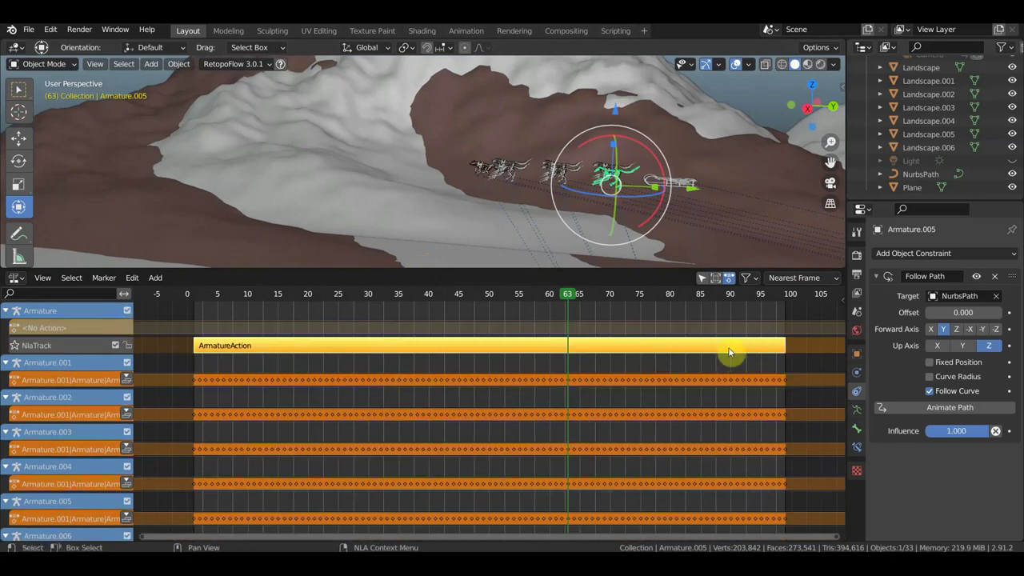
key("n")
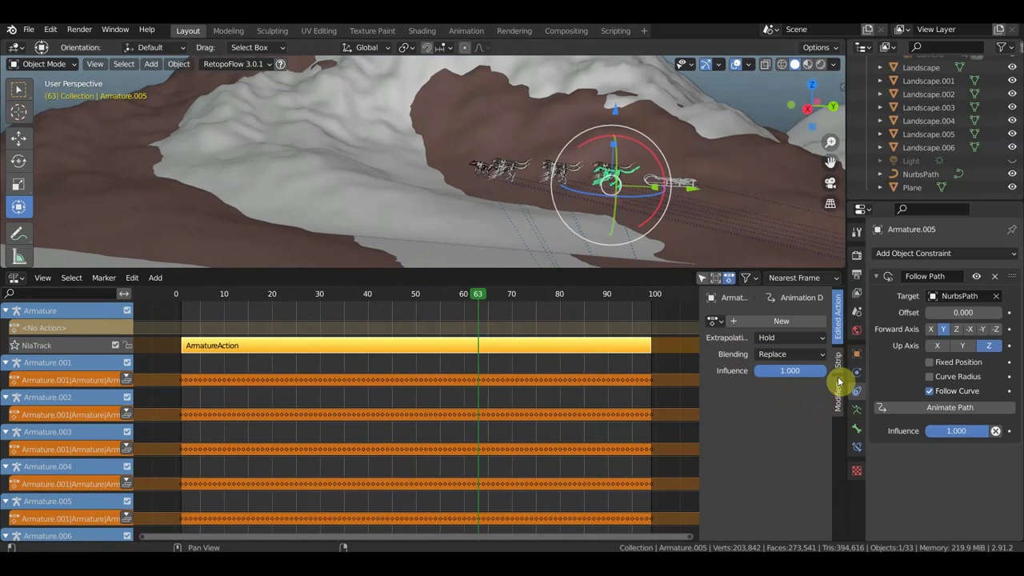
left_click(840, 408)
left_click(839, 360)
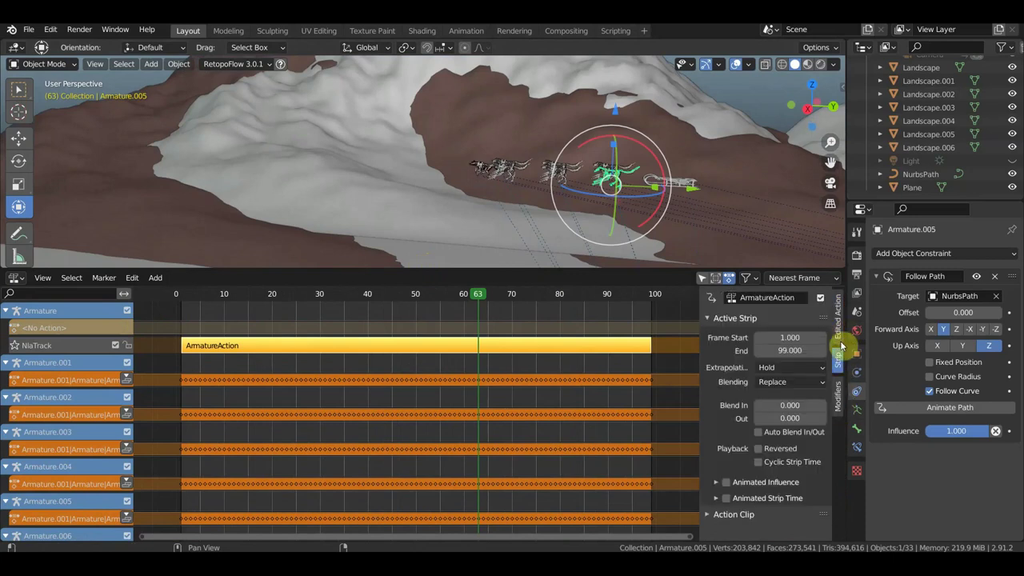
left_click(724, 514)
scroll(740, 480, "down", 3)
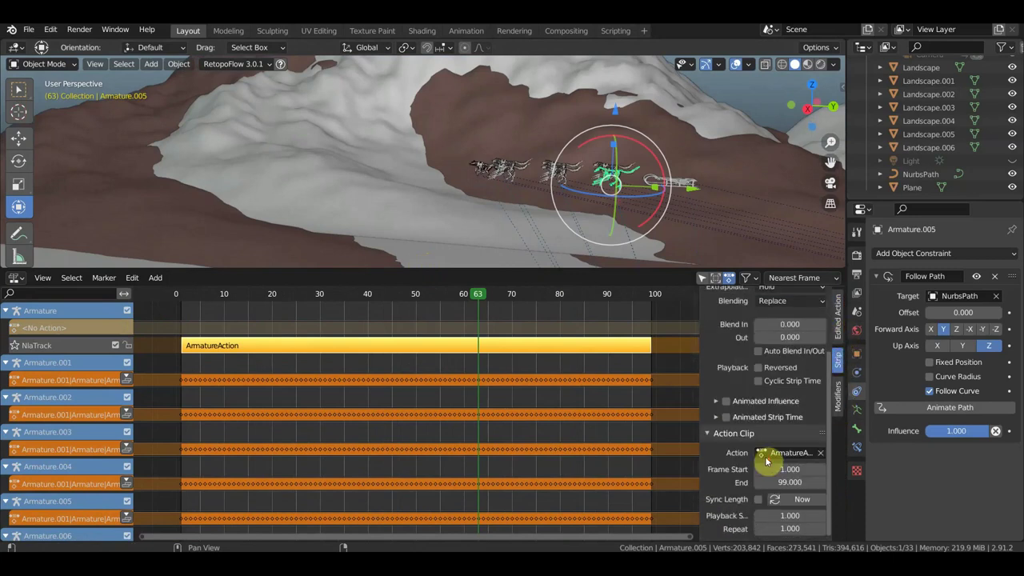
mouse_move(790, 483)
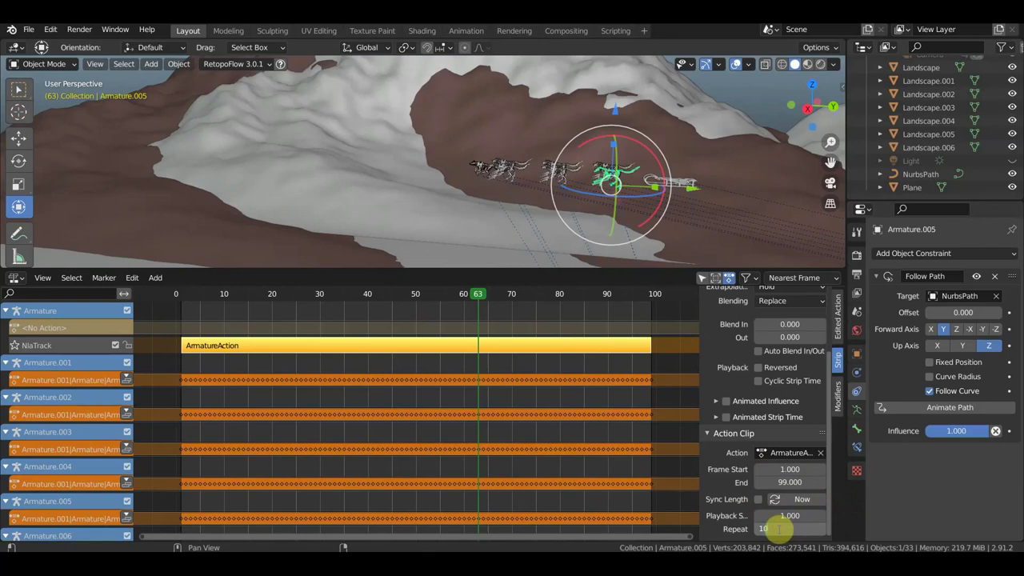
key("Return")
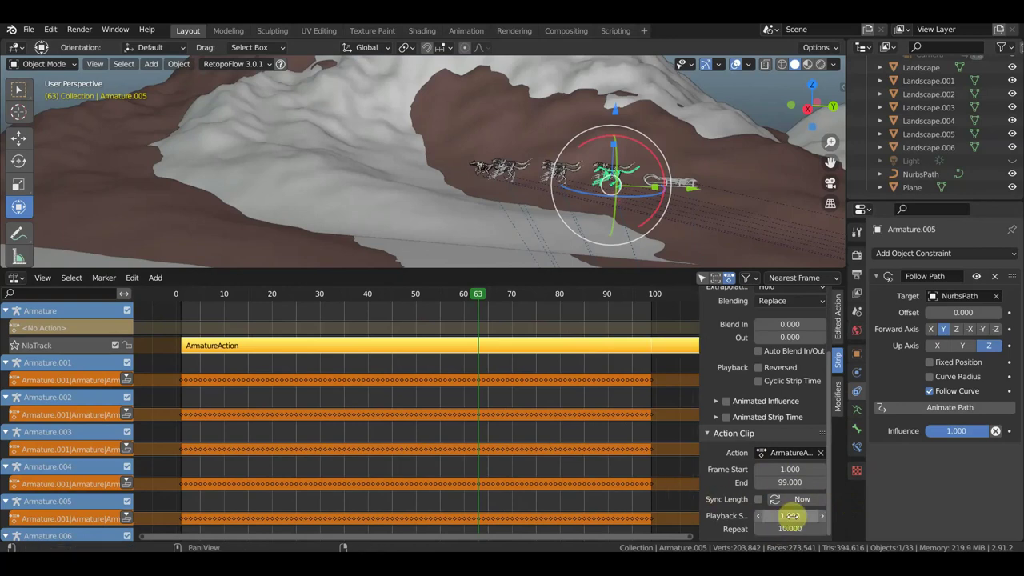
left_click_drag(792, 514, 760, 515)
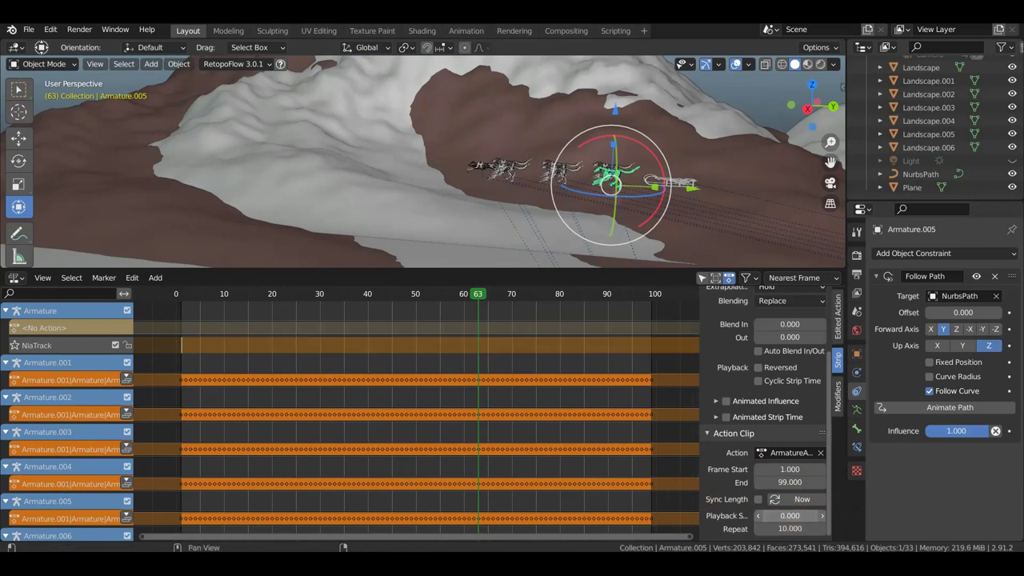
left_click(820, 516)
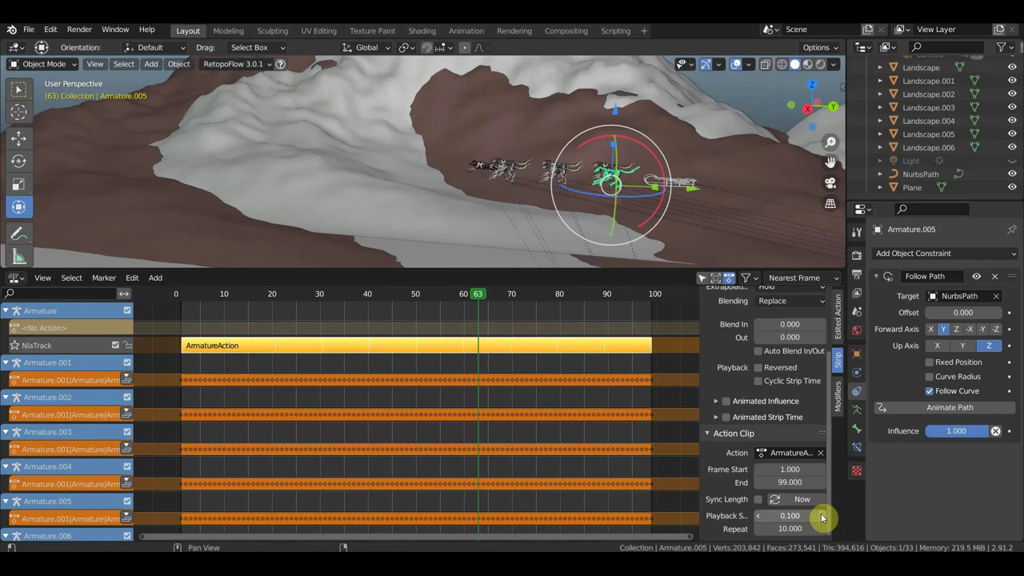
key("space")
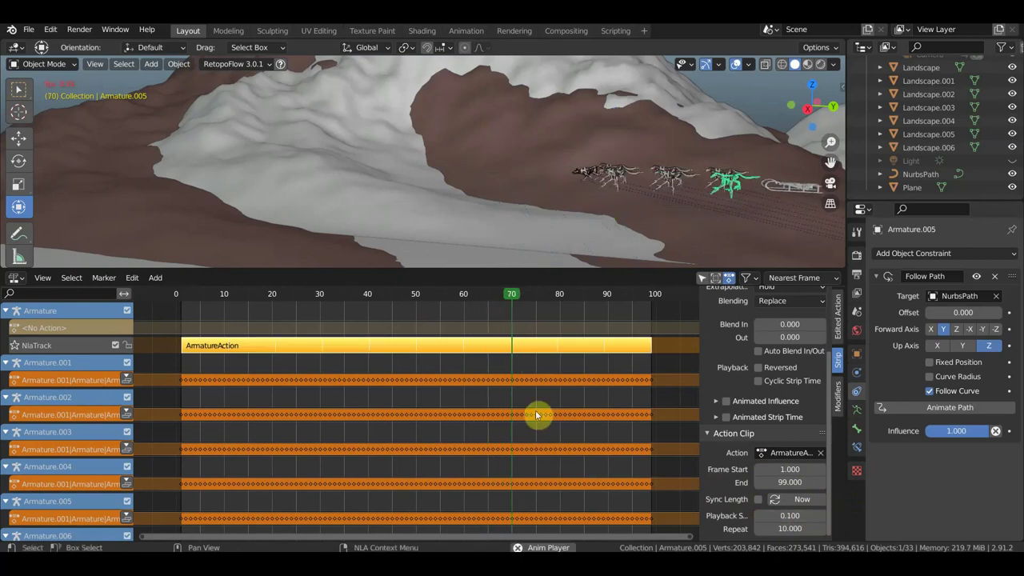
key("space")
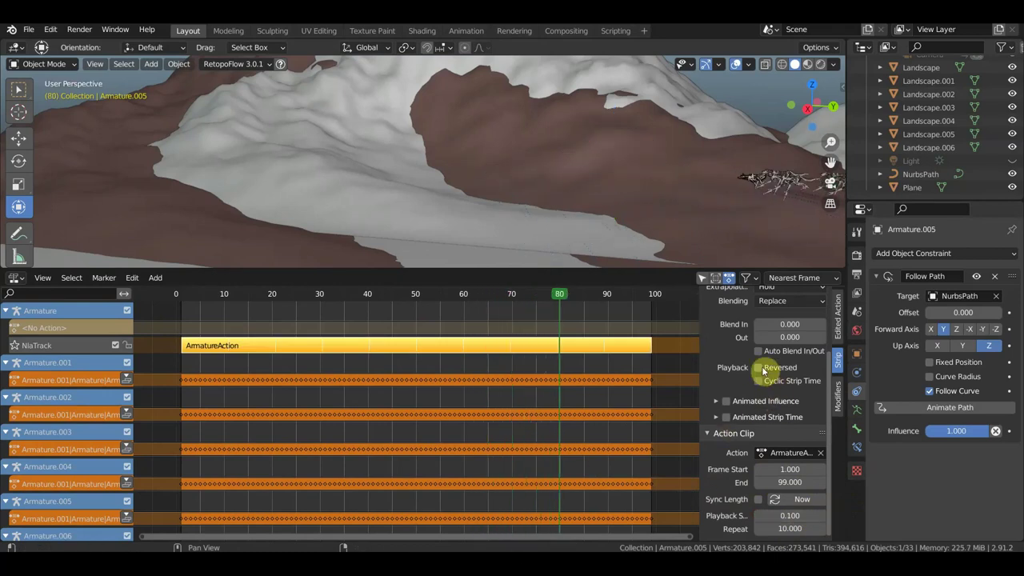
Tick Reversed and Cyclic Strip Time on ArmatureAction, then play and stop at frame 52.
left_click(758, 367)
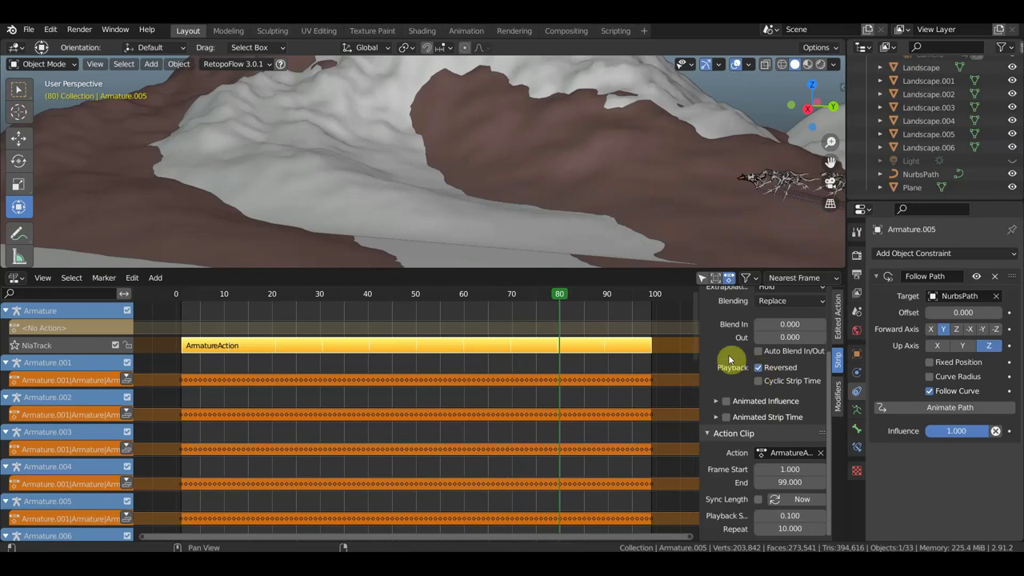
key("space")
key("space")
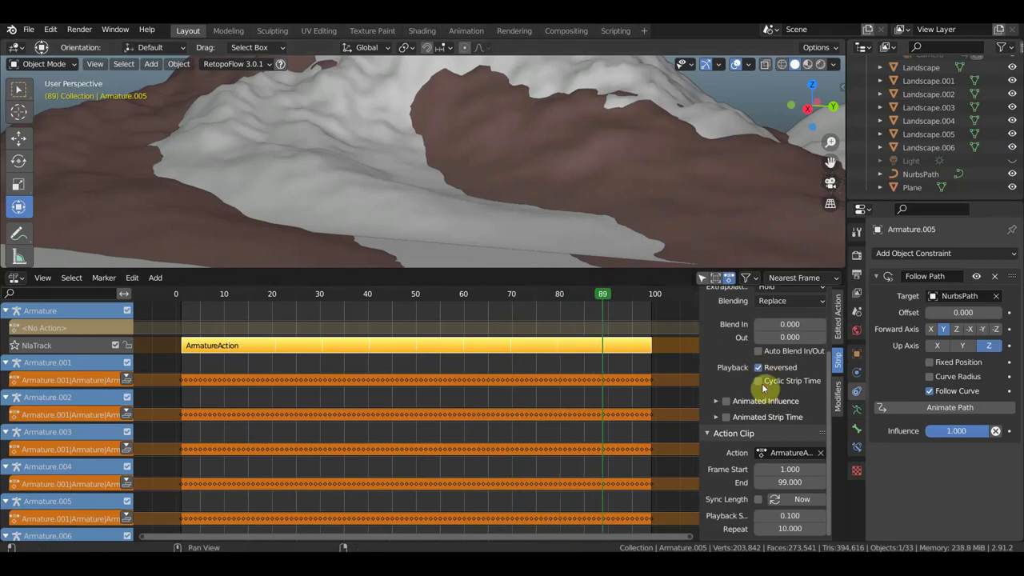
left_click(758, 381)
key("space")
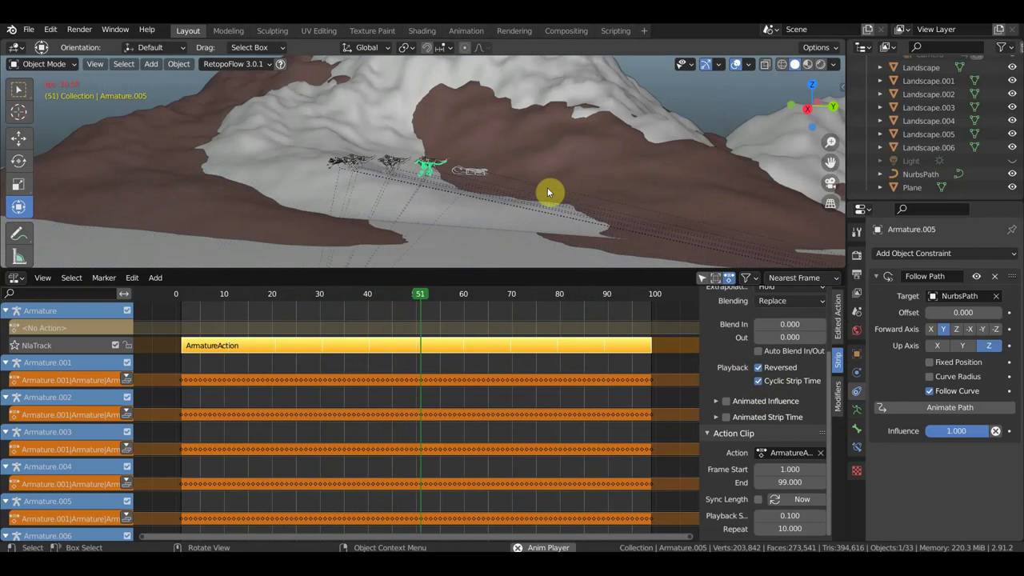
key("space")
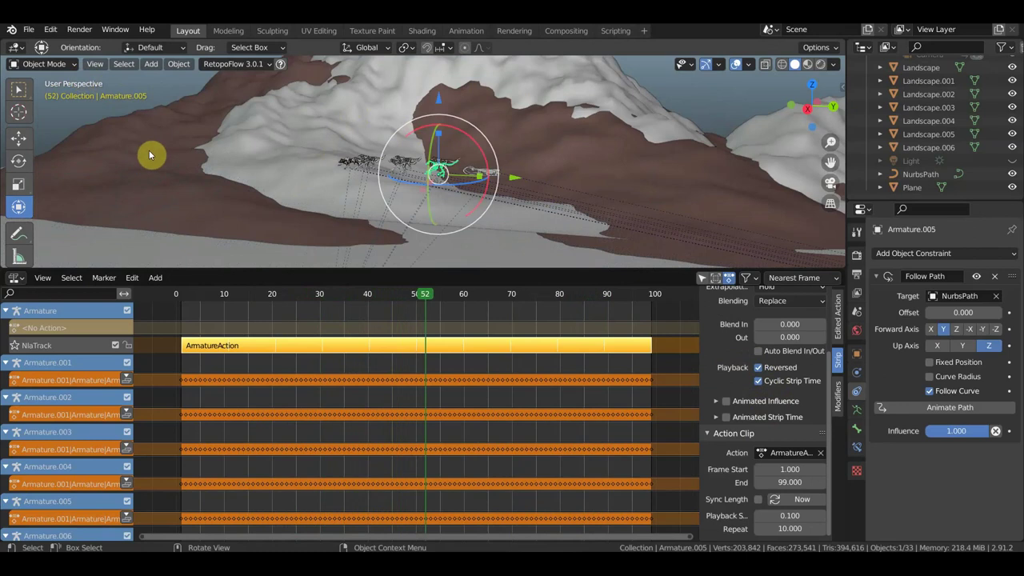
left_click(60, 67)
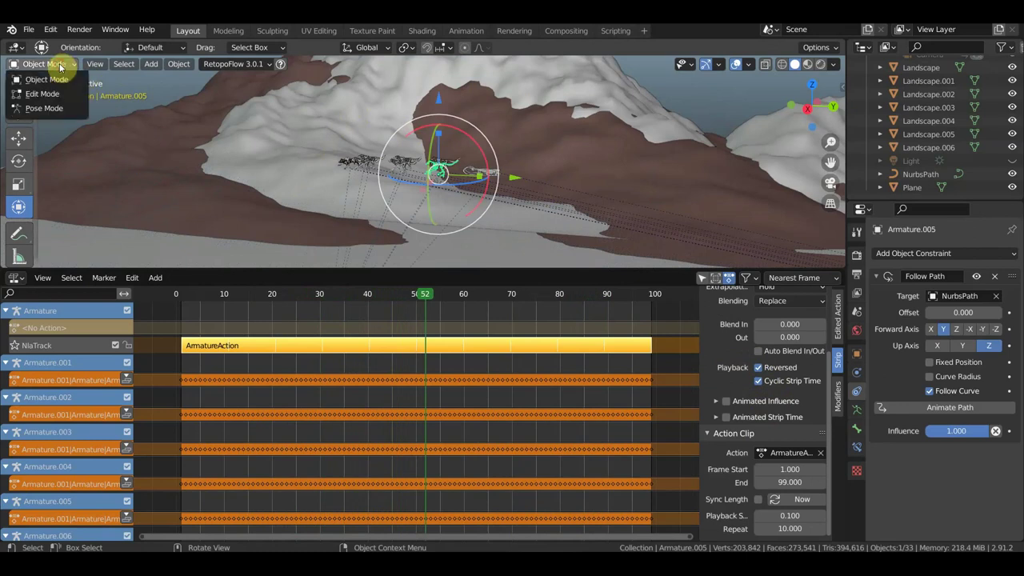
left_click(49, 80)
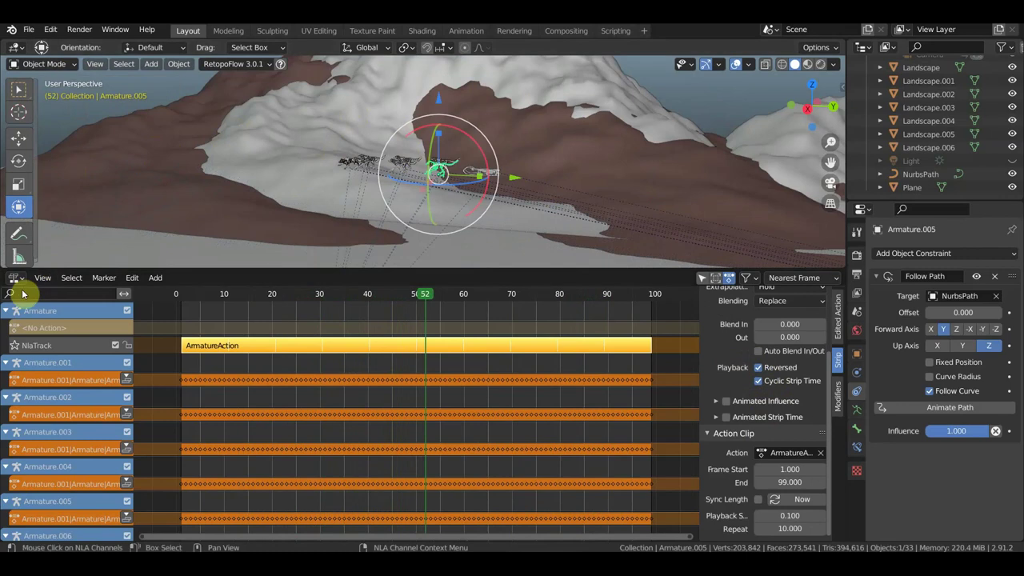
Change the lower editor back to Timeline, enlarge the 3D viewport, and play to frame 62.
left_click(50, 280)
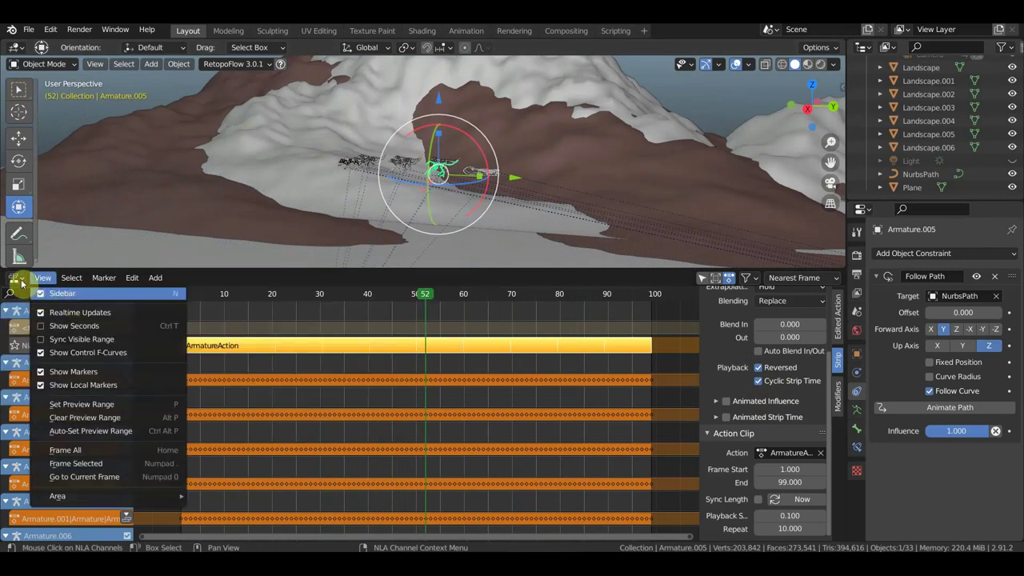
left_click(15, 278)
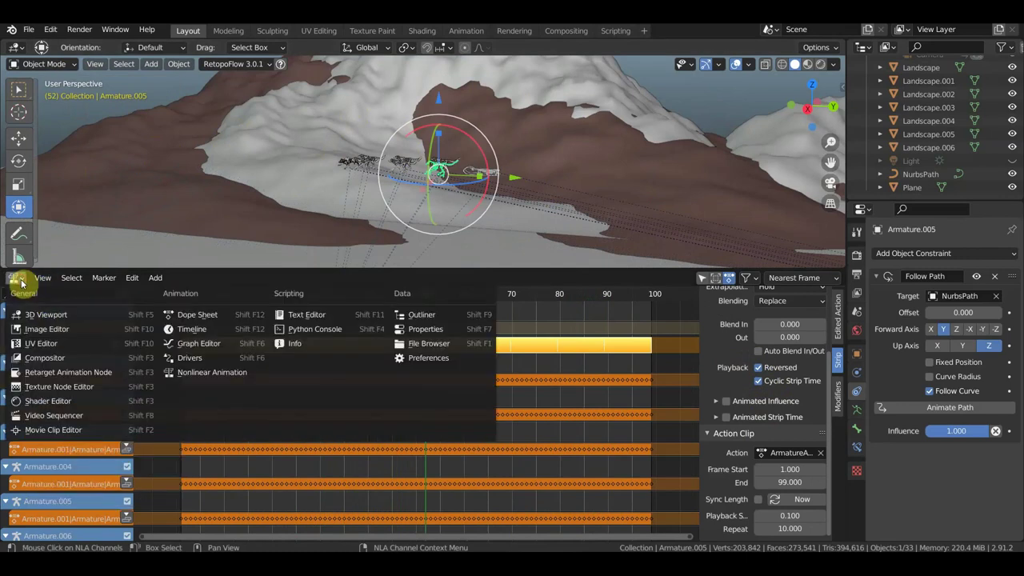
left_click(216, 329)
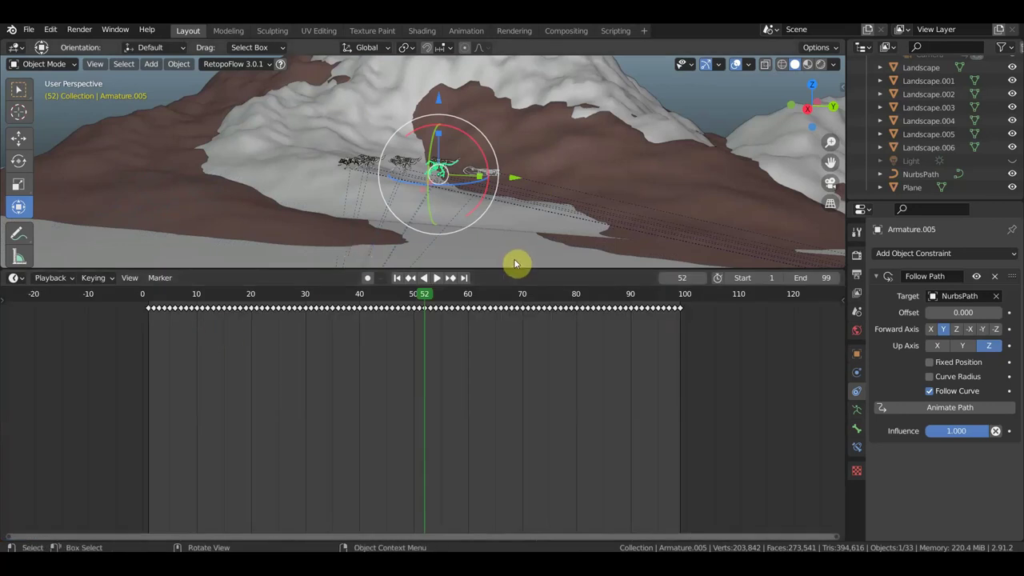
left_click_drag(507, 268, 507, 418)
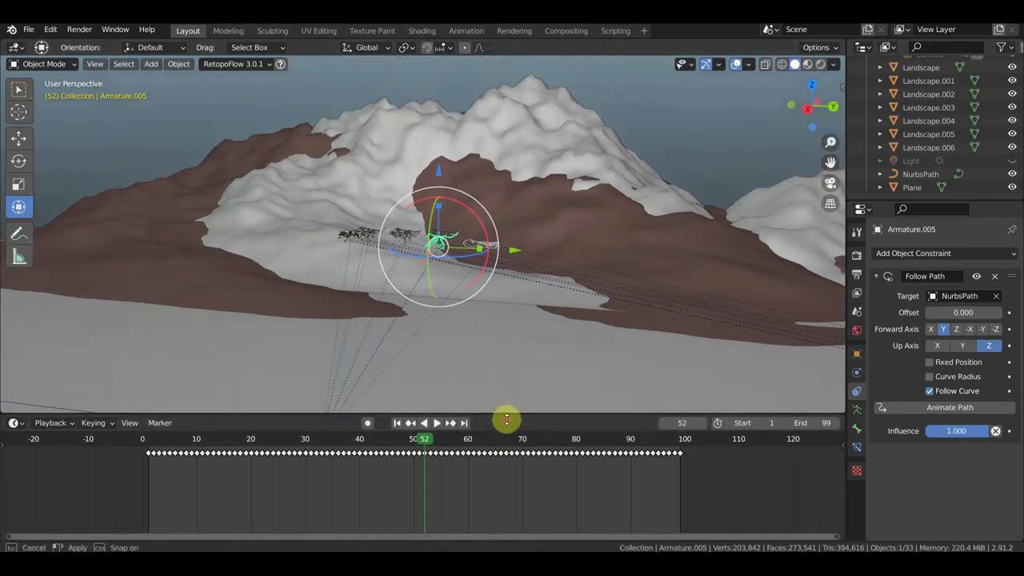
key("space")
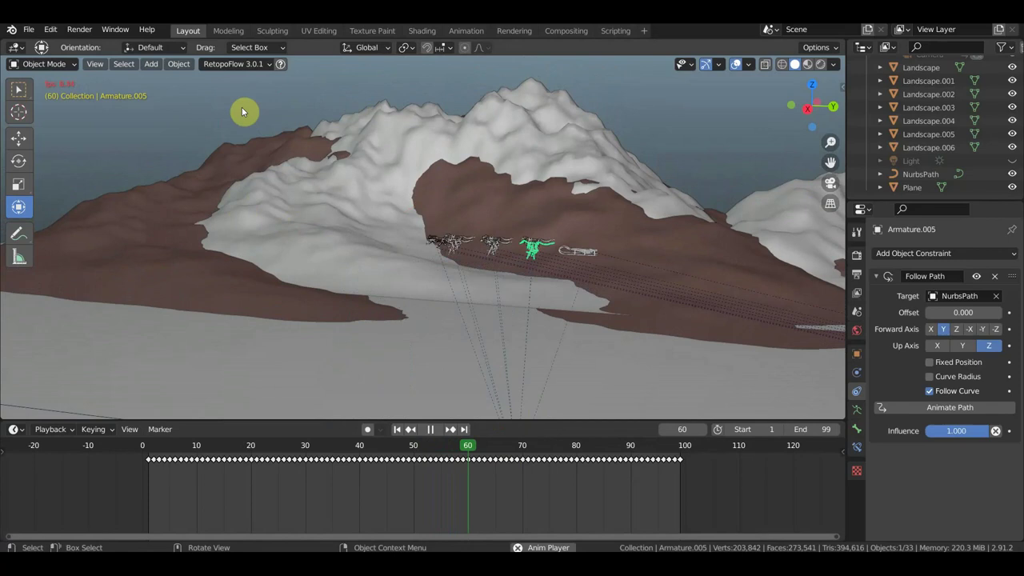
Open the sled-dog scene анимация упряжка1.blend from File > Open Recent.
left_click(30, 30)
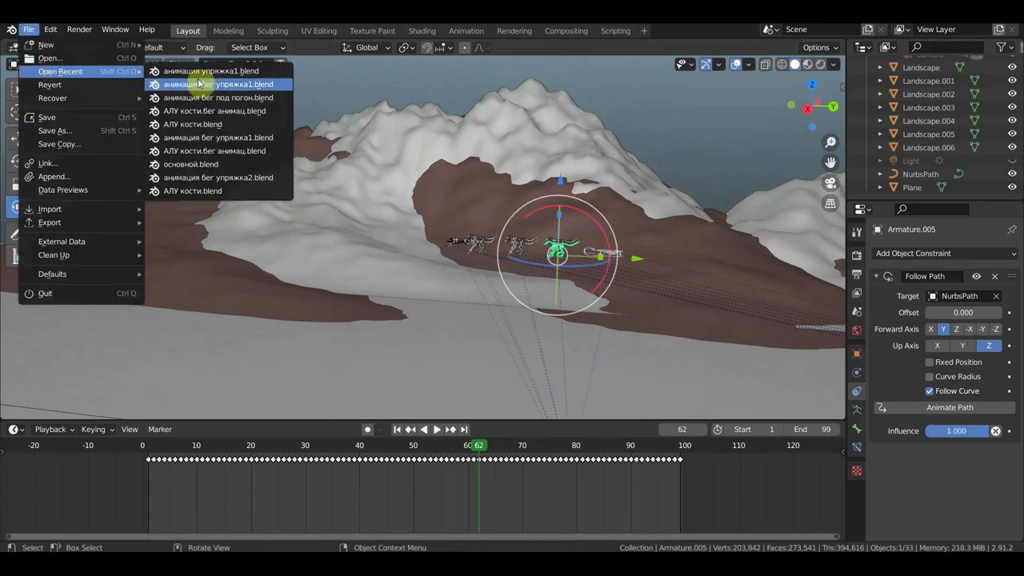
left_click(166, 84)
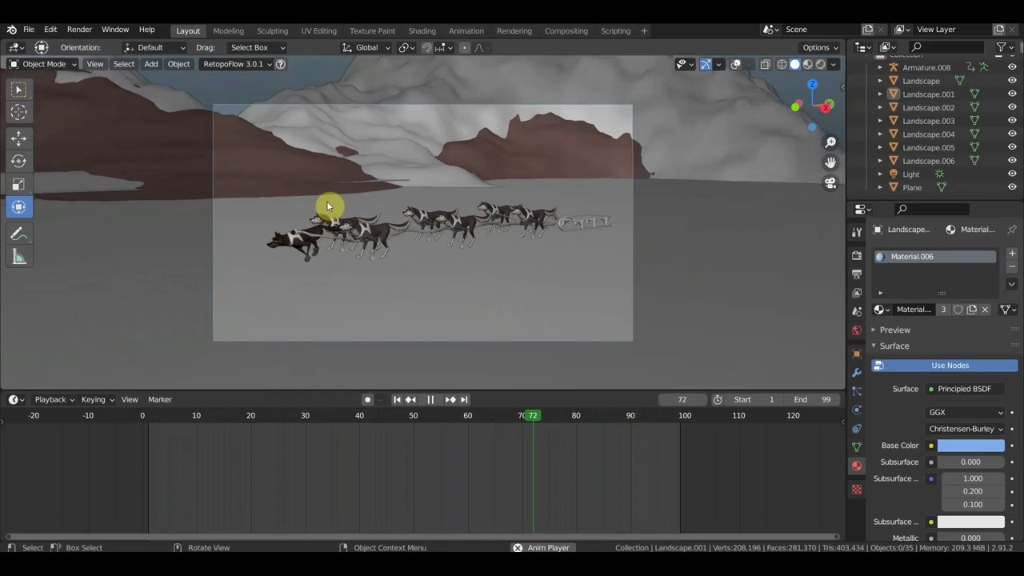
Pause playback and set the timeline to frame 29.
left_click(434, 401)
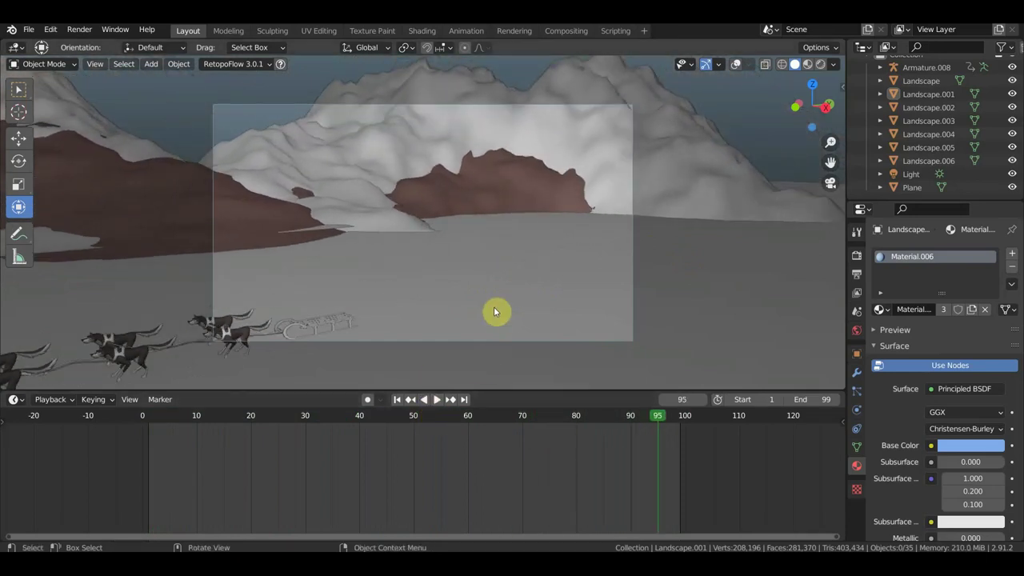
scroll(493, 308, "down", 2)
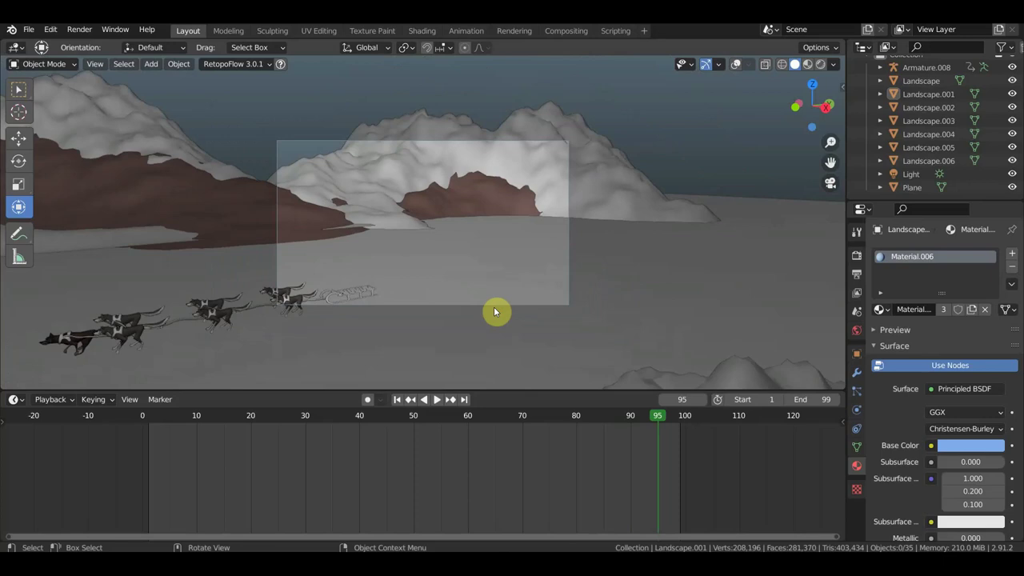
scroll(494, 308, "up", 1)
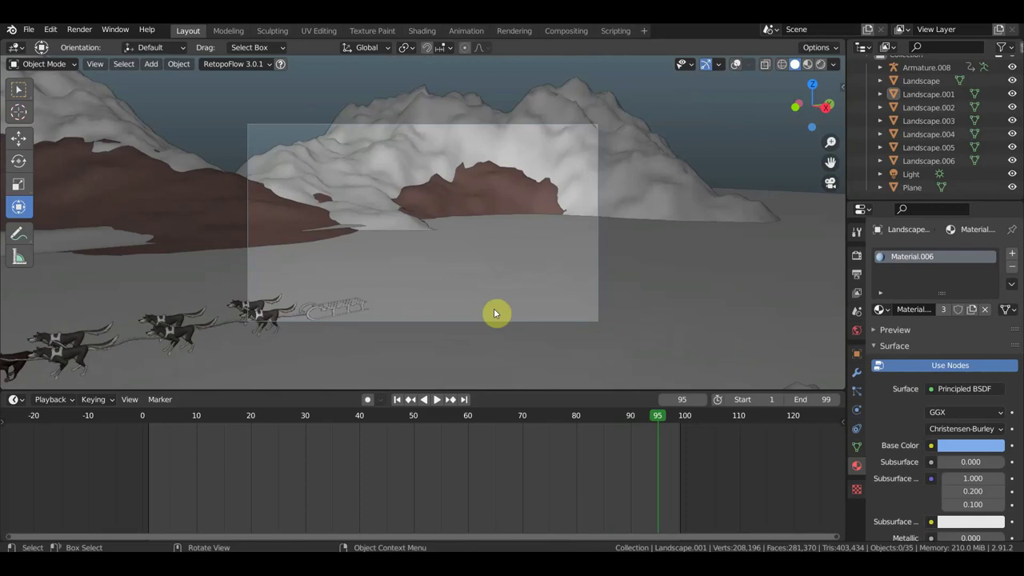
left_click(302, 421)
scroll(434, 227, "up", 1)
scroll(437, 226, "up", 5)
scroll(438, 226, "up", 1)
scroll(564, 233, "down", 1)
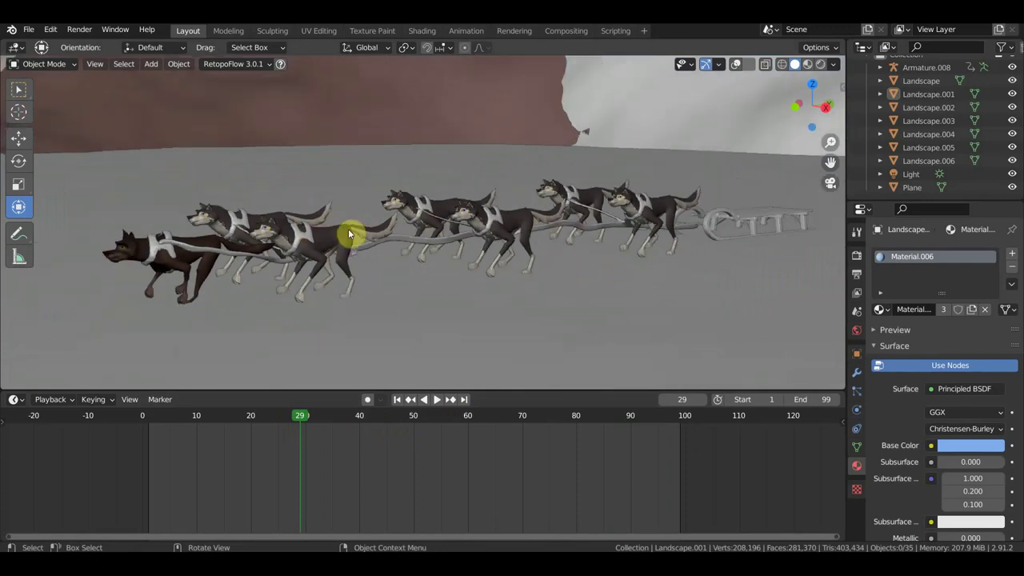
scroll(381, 235, "down", 3)
scroll(383, 235, "up", 2)
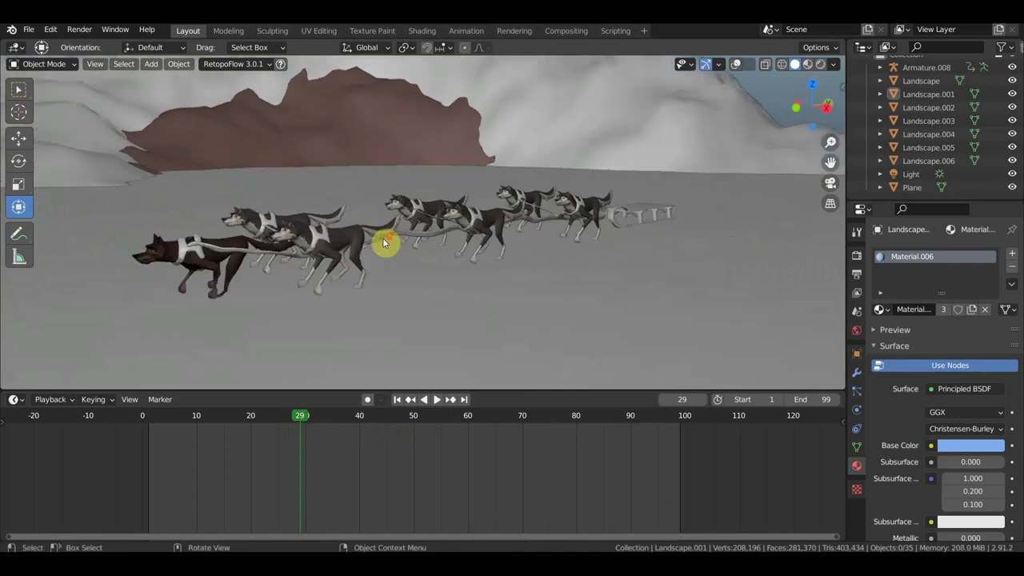
scroll(384, 235, "up", 2)
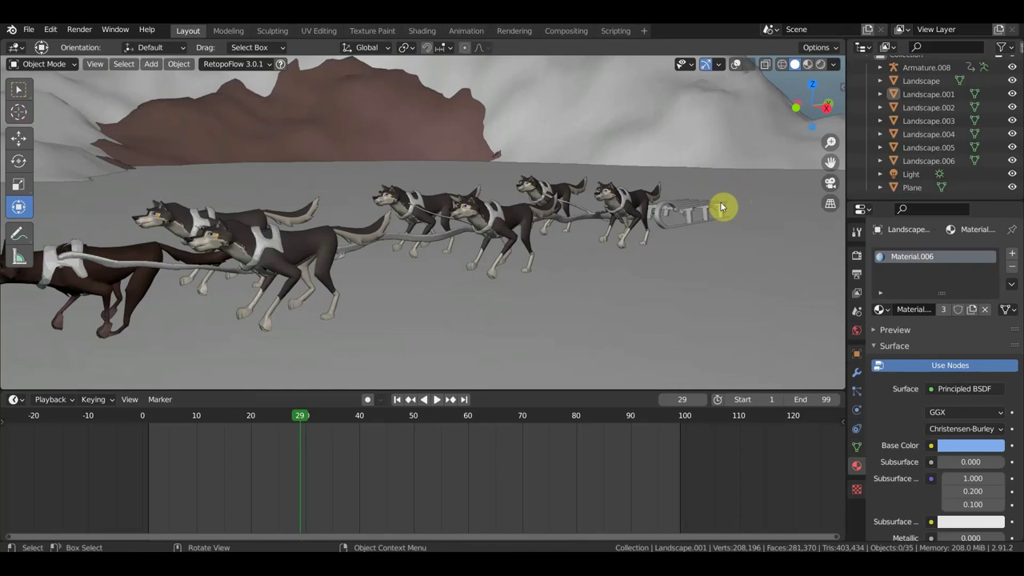
mouse_move(472, 249)
middle_mouse_down()
mouse_move(567, 268)
mouse_move(549, 281)
middle_mouse_up()
middle_click_drag(432, 323, 417, 320)
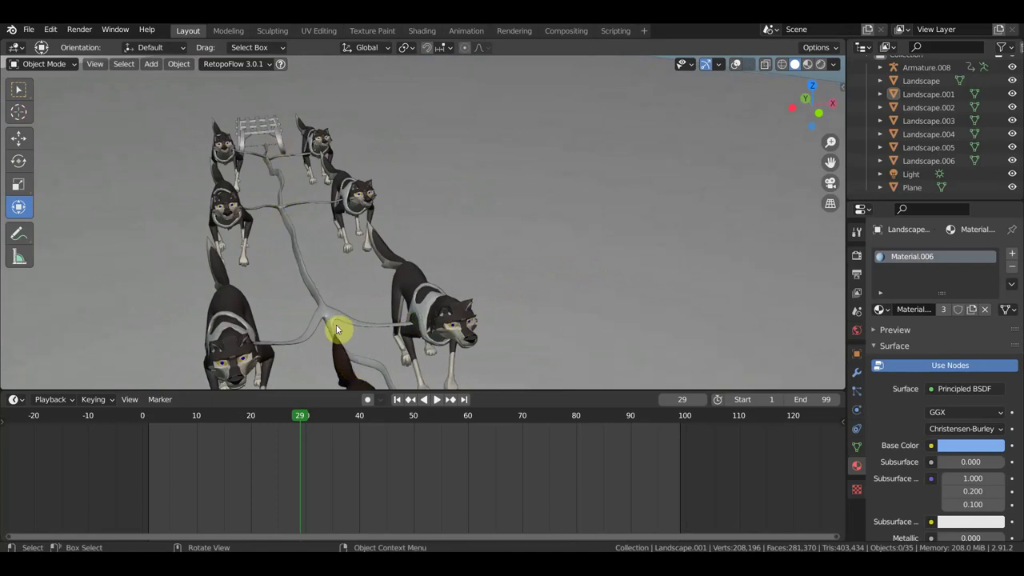
mouse_move(347, 154)
middle_mouse_down()
mouse_move(415, 239)
mouse_move(354, 235)
mouse_move(448, 211)
middle_mouse_up()
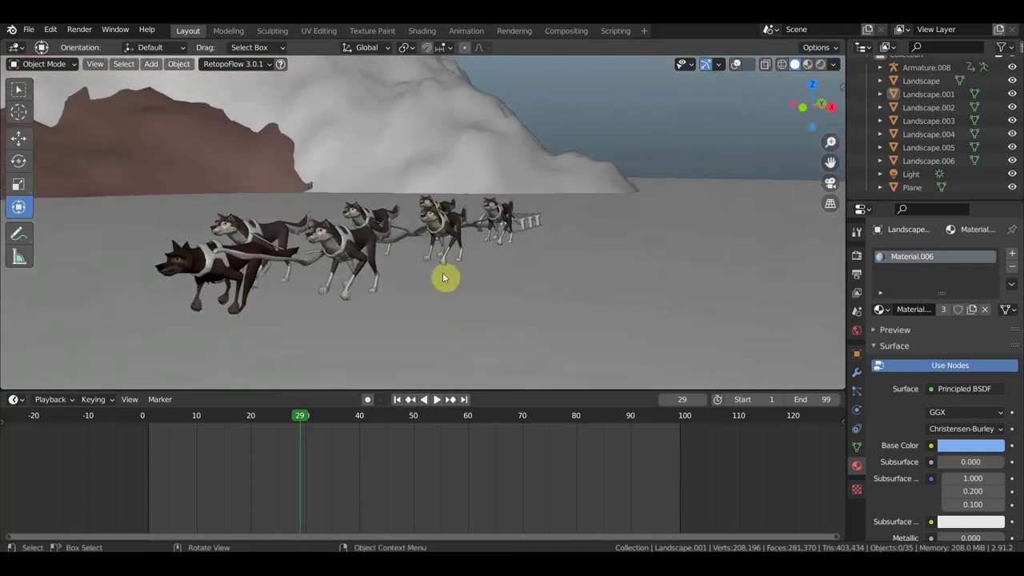
scroll(443, 276, "up", 2)
scroll(456, 278, "up", 2)
mouse_move(462, 278)
middle_mouse_down()
mouse_move(492, 277)
mouse_move(379, 281)
mouse_move(499, 240)
mouse_move(520, 248)
middle_mouse_up()
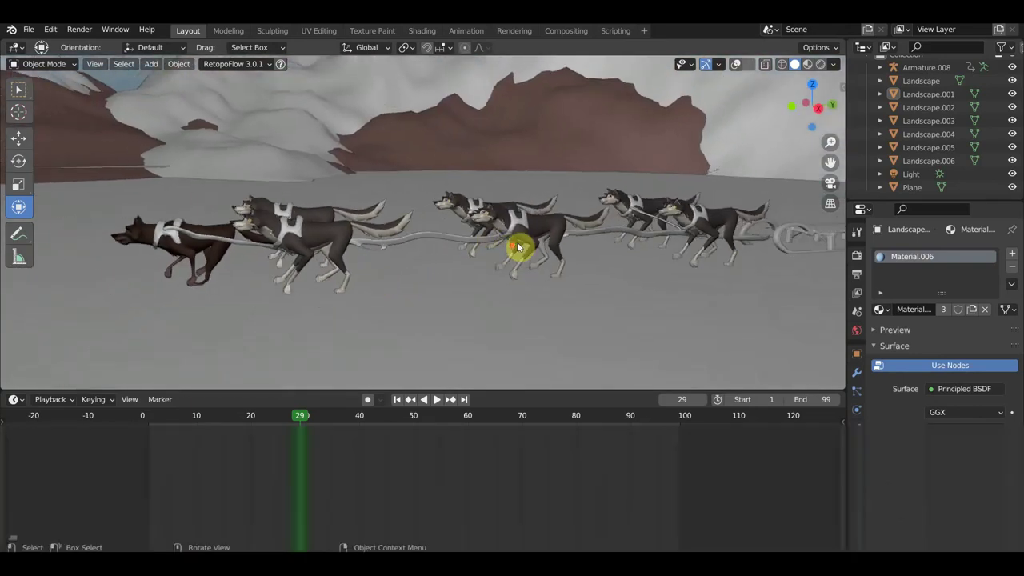
Check the sled's constraint and physics tabs, then select the ground Plane.
left_click(780, 231)
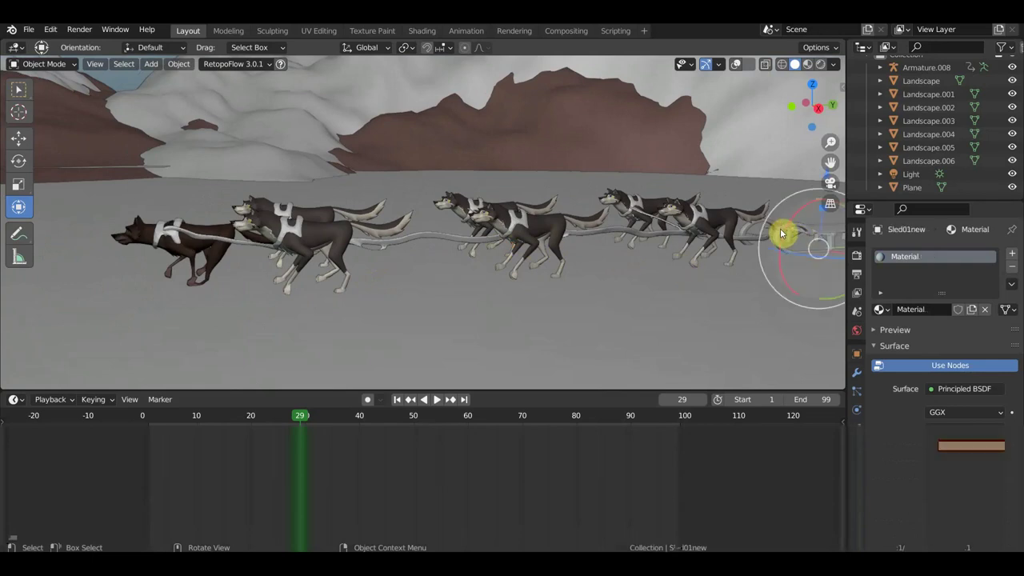
left_click(858, 428)
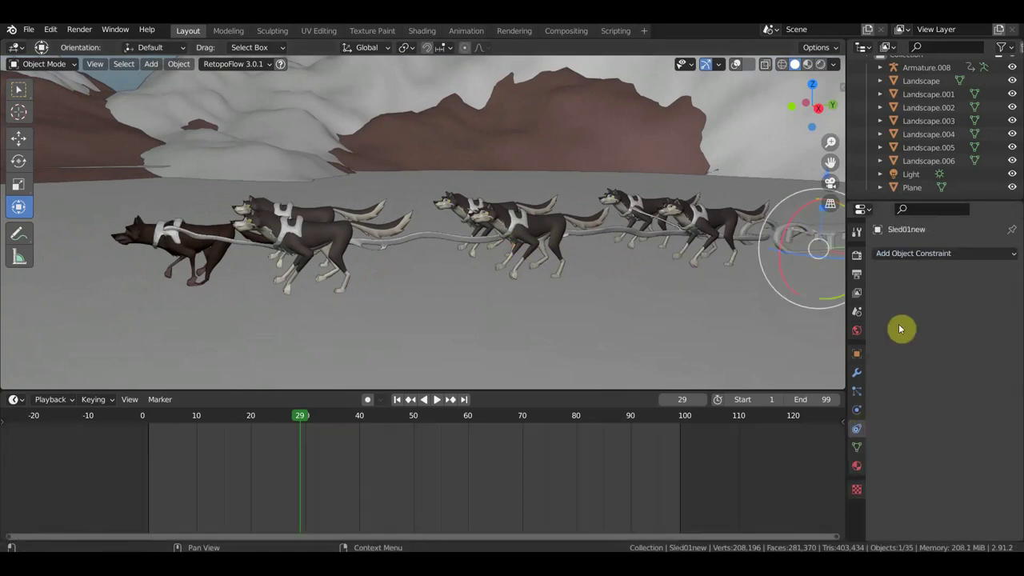
left_click(942, 256)
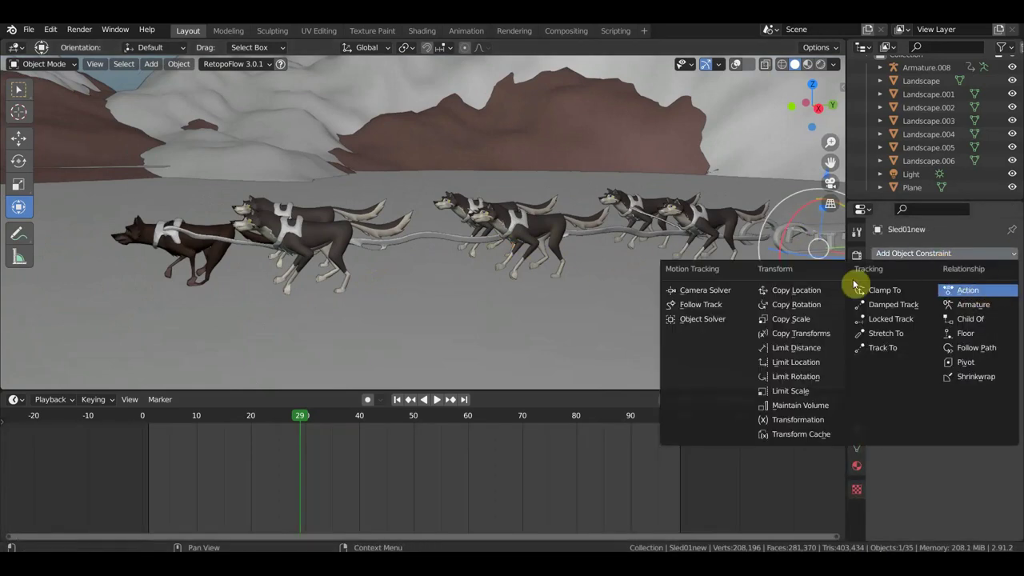
key("Escape")
left_click(856, 410)
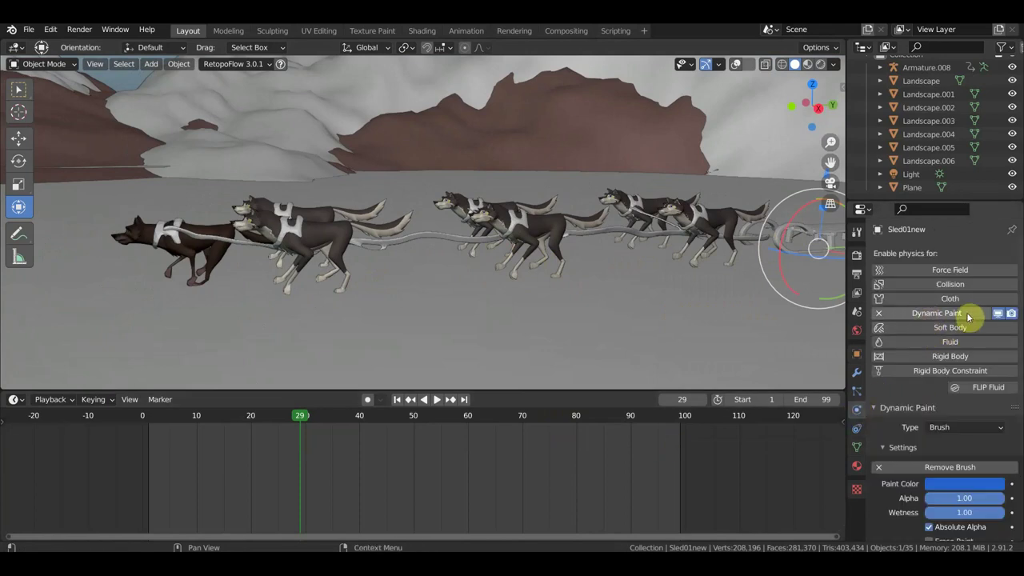
left_click(689, 331)
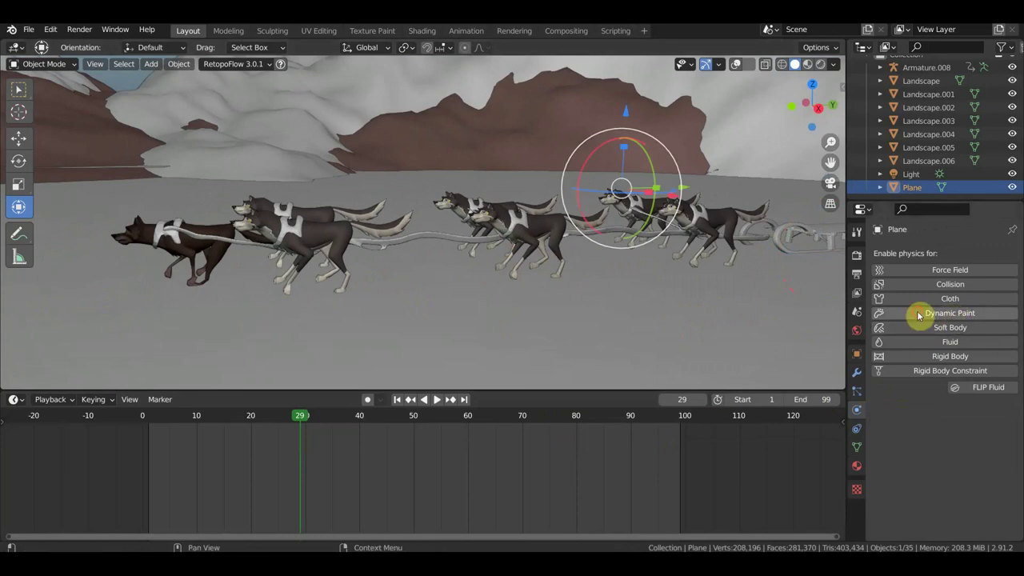
Enable Dynamic Paint on the Plane, keeping its type as Canvas.
left_click(950, 316)
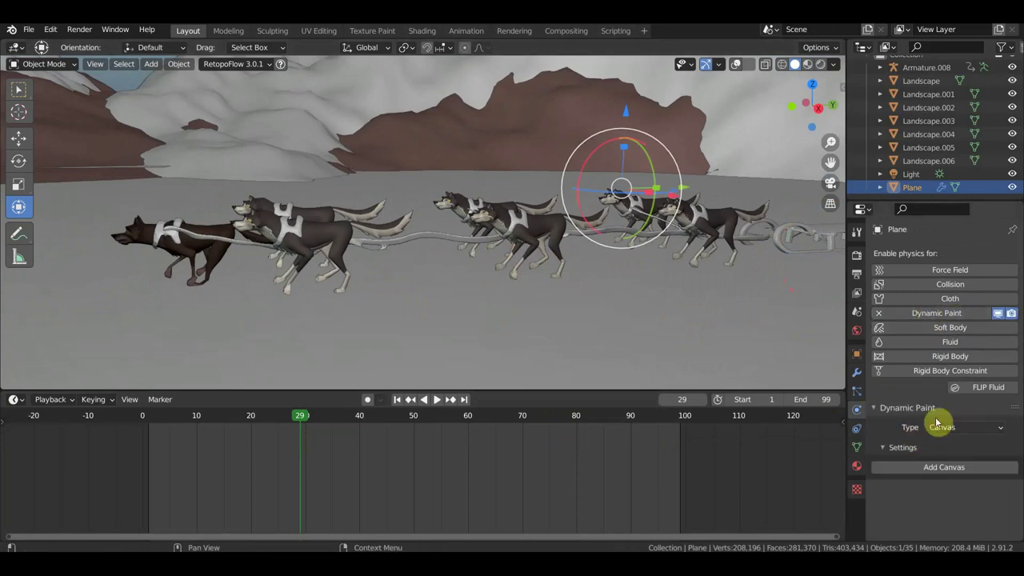
middle_click_drag(661, 288, 680, 284)
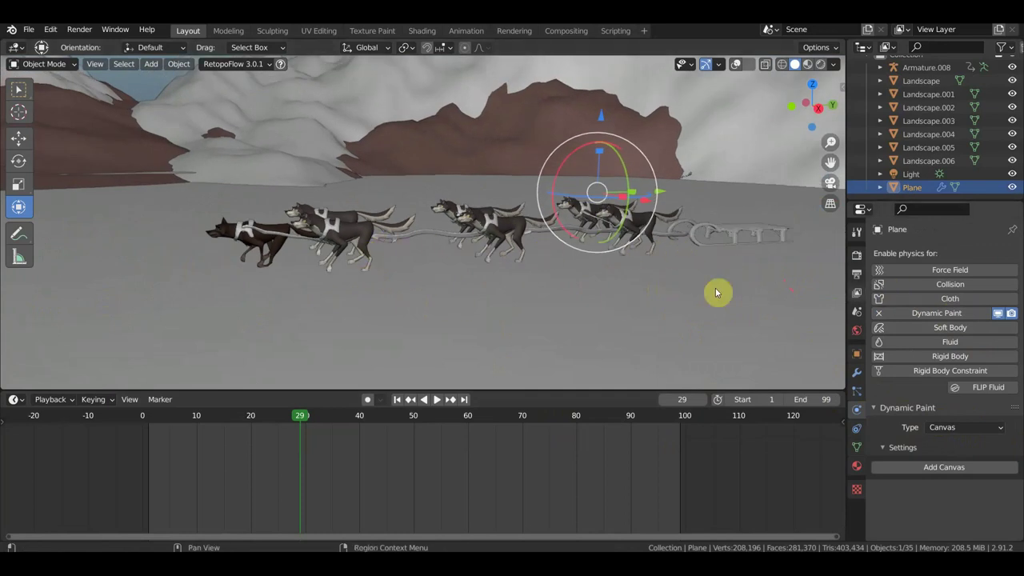
mouse_move(549, 281)
middle_mouse_down()
mouse_move(588, 286)
mouse_move(519, 306)
mouse_move(491, 327)
mouse_move(596, 311)
mouse_move(615, 276)
middle_mouse_up()
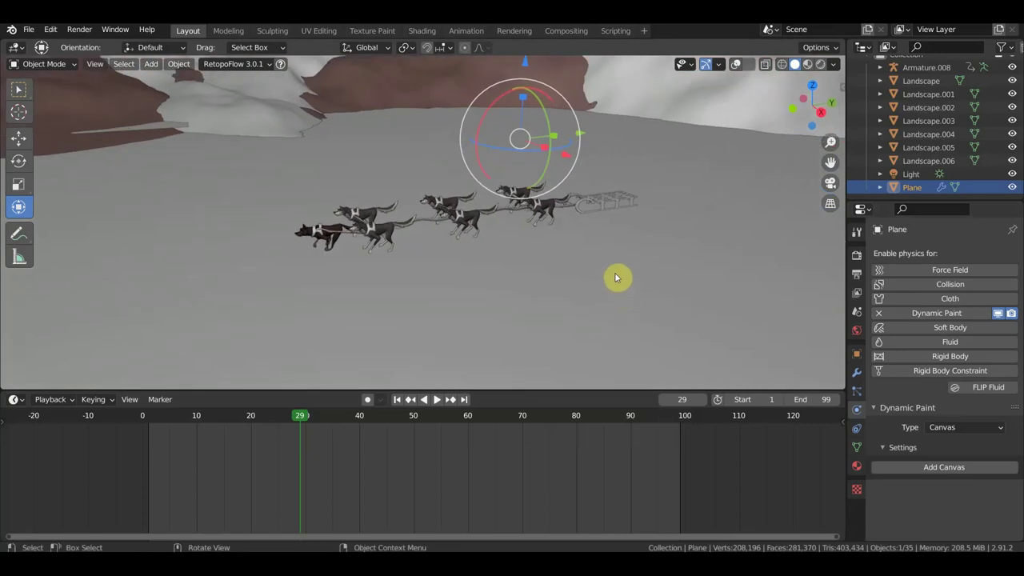
Orbit and zoom around the dog team to show the mountains on both sides.
scroll(616, 278, "up", 3)
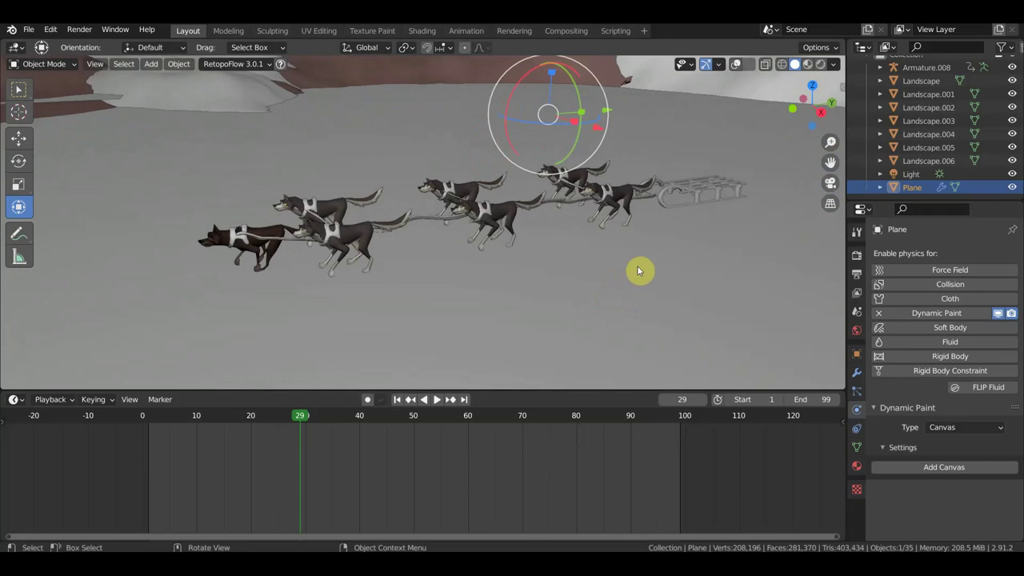
scroll(640, 262, "down", 3)
middle_click_drag(612, 264, 677, 263)
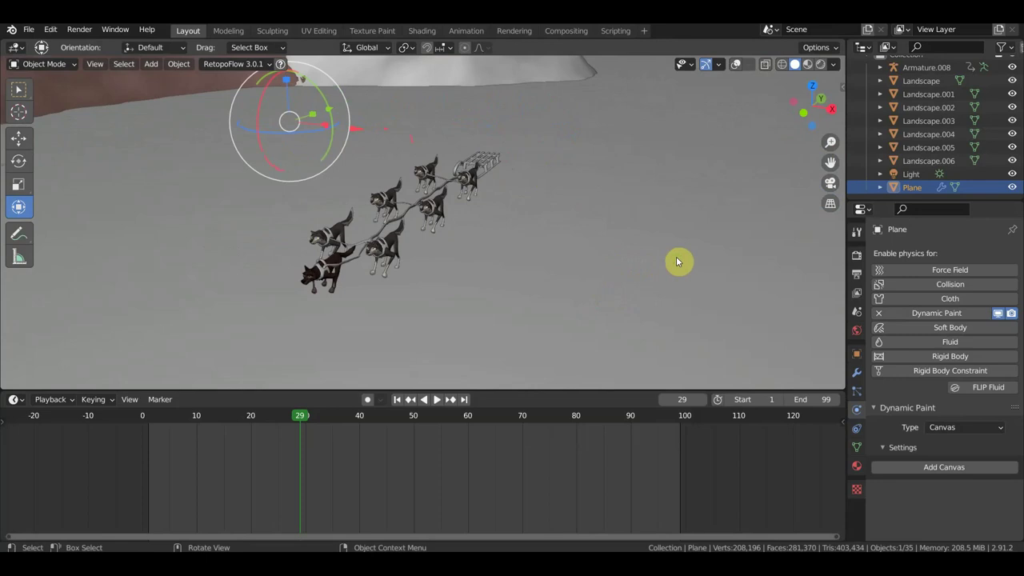
scroll(711, 258, "down", 3)
scroll(640, 242, "down", 1)
mouse_move(631, 240)
middle_mouse_down()
mouse_move(384, 223)
mouse_move(480, 213)
mouse_move(608, 216)
mouse_move(571, 224)
mouse_move(553, 215)
mouse_move(674, 217)
mouse_move(491, 270)
middle_mouse_up()
Zoom in and orbit to a side-on view of the team running right.
scroll(553, 215, "up", 2)
scroll(553, 214, "up", 3)
scroll(581, 216, "up", 2)
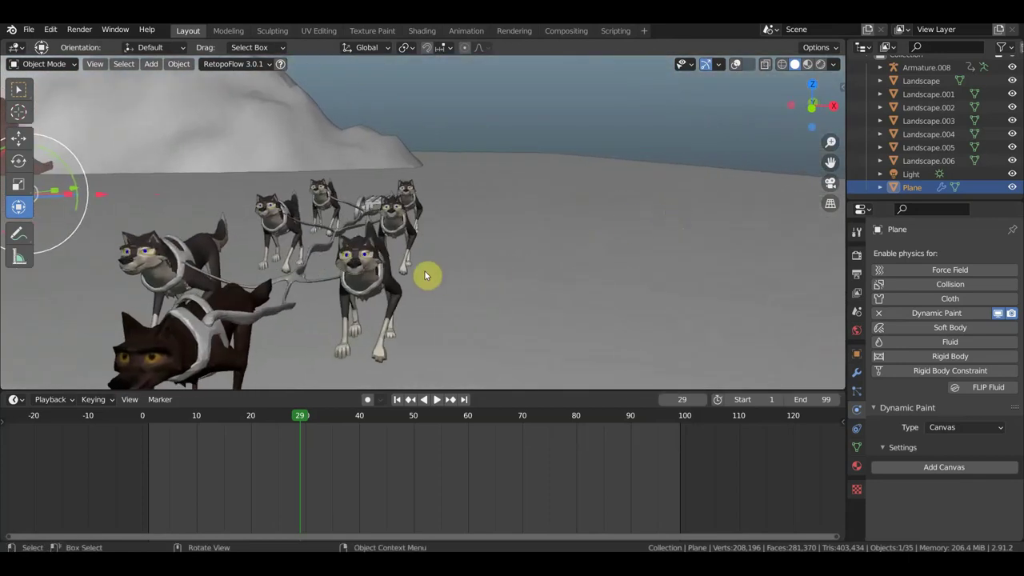
scroll(416, 276, "down", 3)
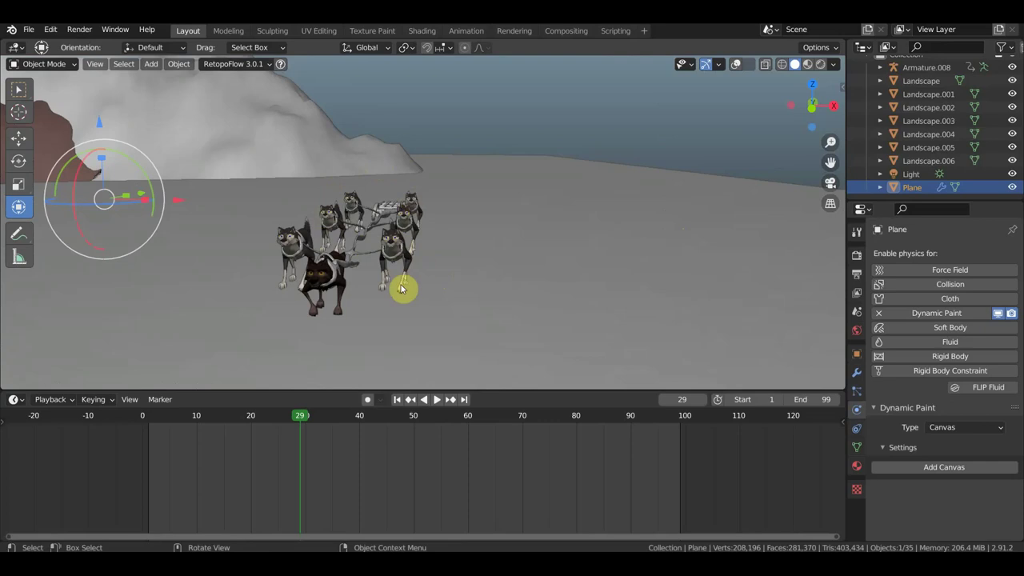
mouse_move(395, 248)
middle_mouse_down()
mouse_move(314, 256)
mouse_move(297, 132)
middle_mouse_up()
Switch to the Select Box tool, then orbit slightly around the team and mountains.
left_click(18, 88)
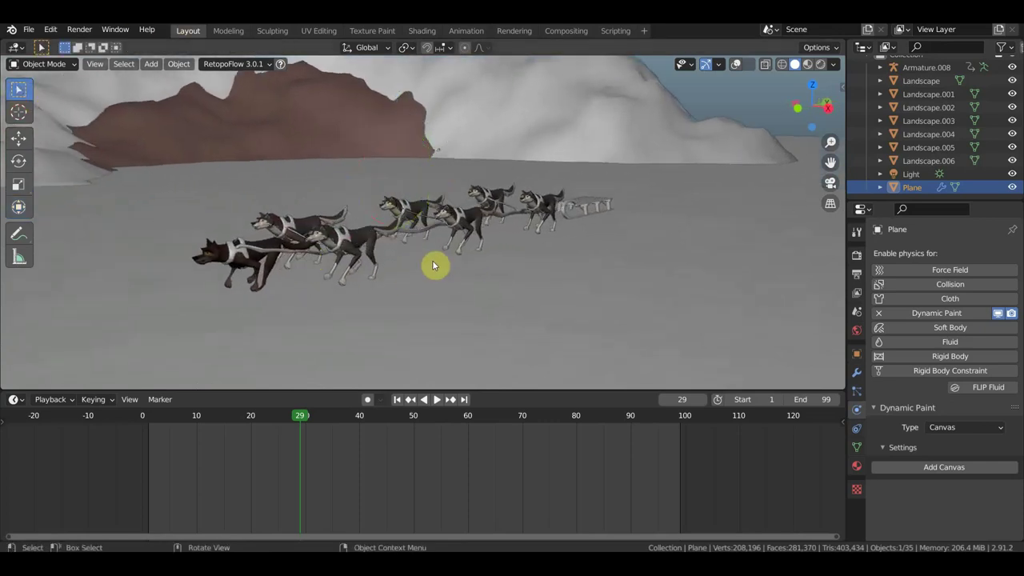
scroll(464, 254, "up", 3)
scroll(464, 254, "down", 3)
middle_click_drag(572, 262, 521, 268)
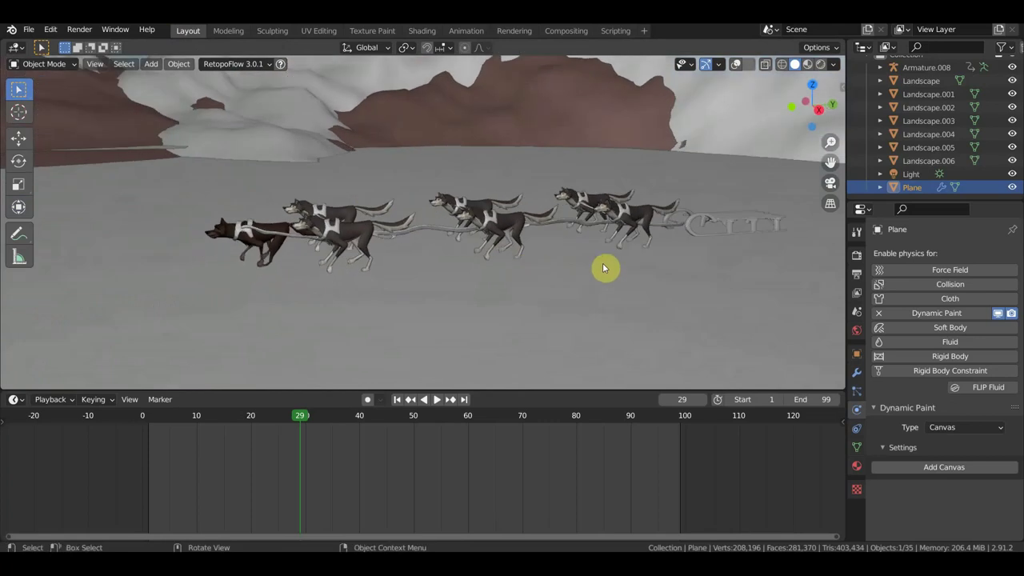
middle_click_drag(647, 270, 720, 233)
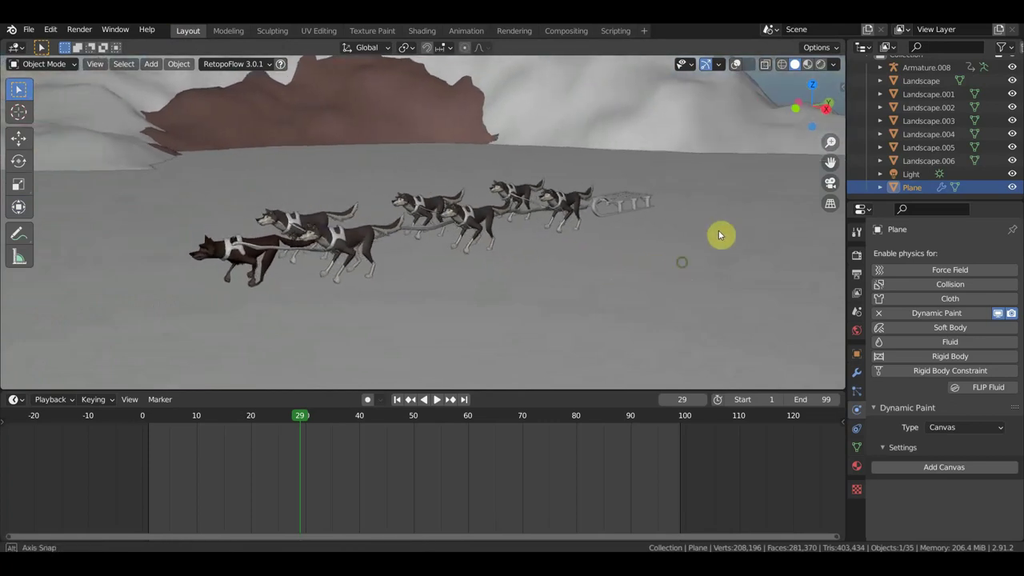